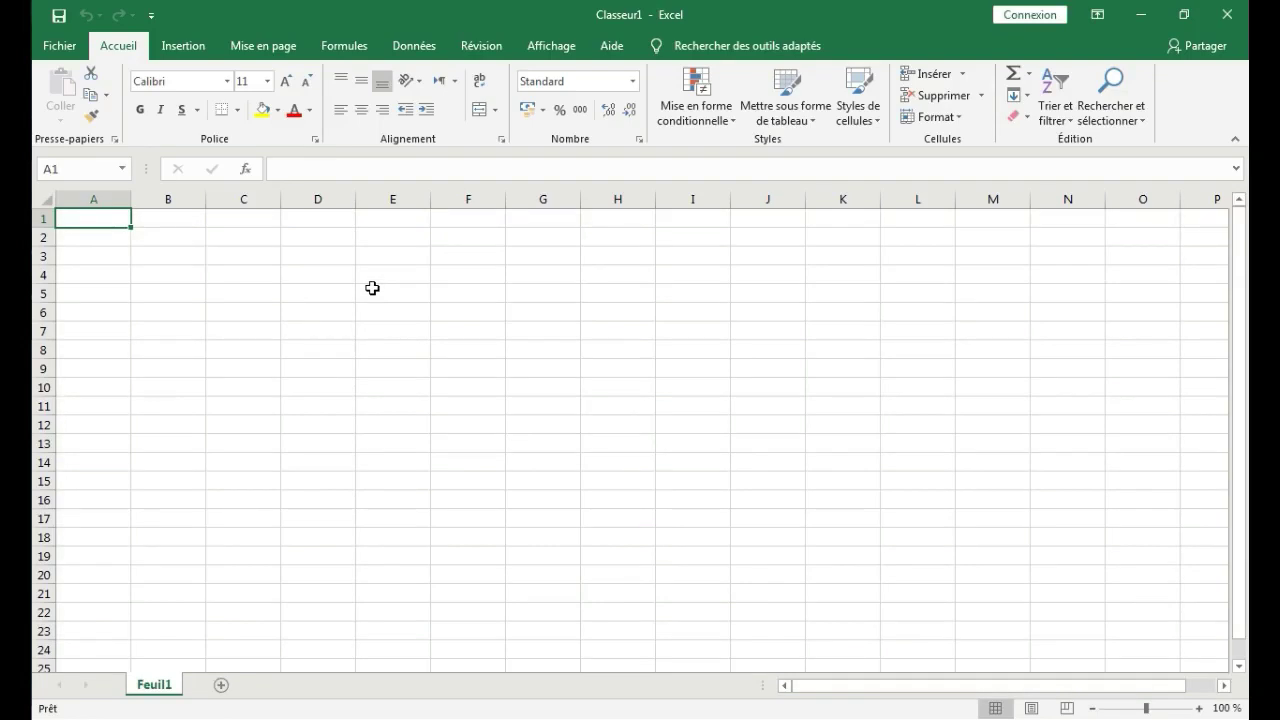
Enter the labels "Logo société" in cell A1 and "Nom société" in cell C1
text(go)
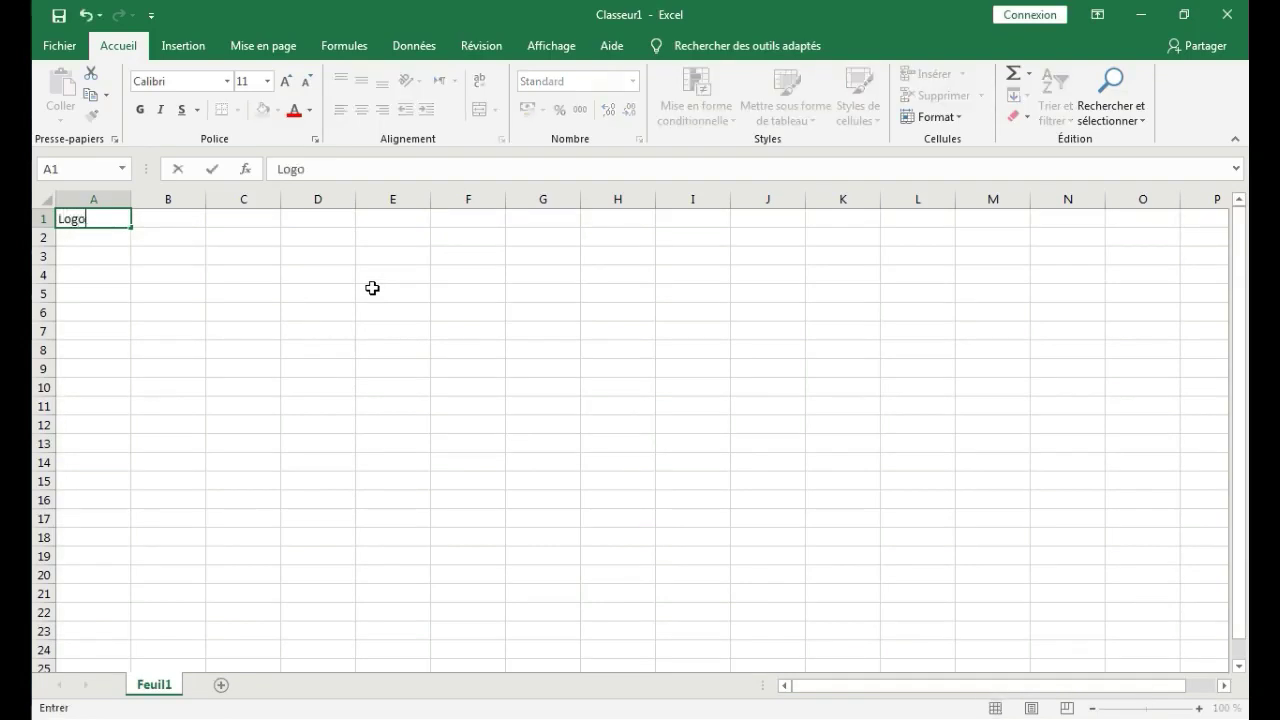
text( société)
click(262, 221)
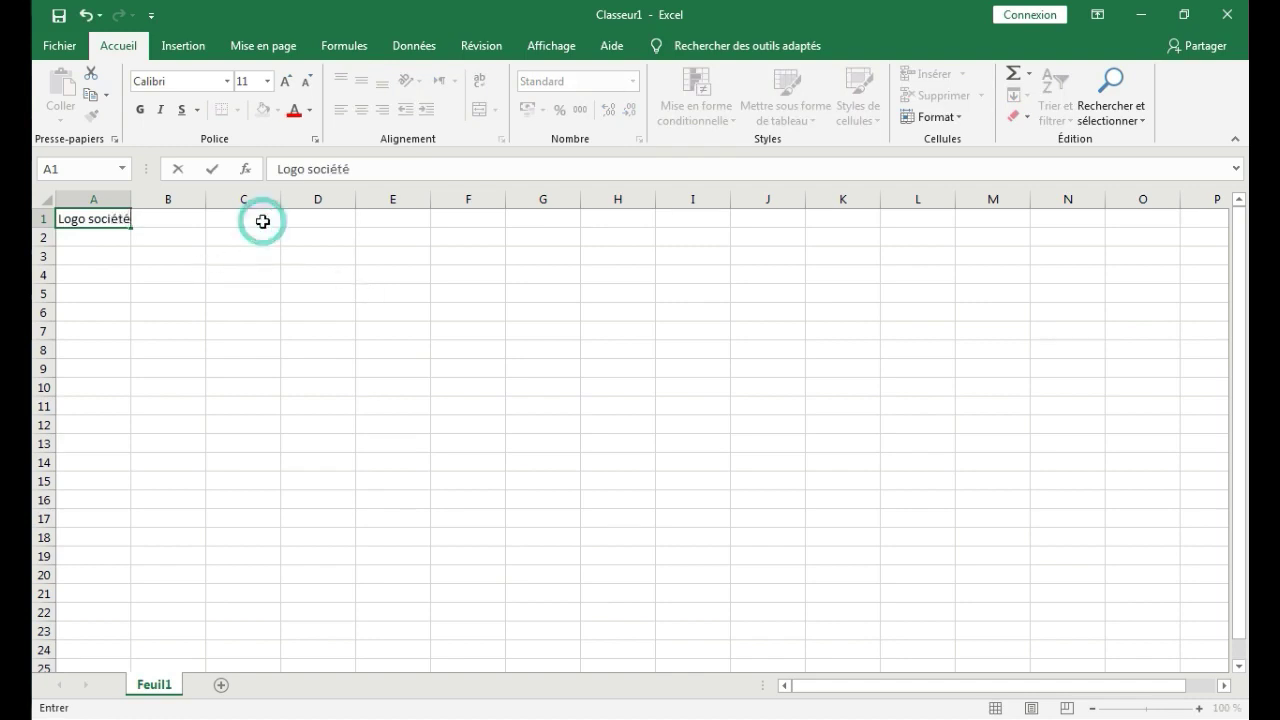
text(Nom société)
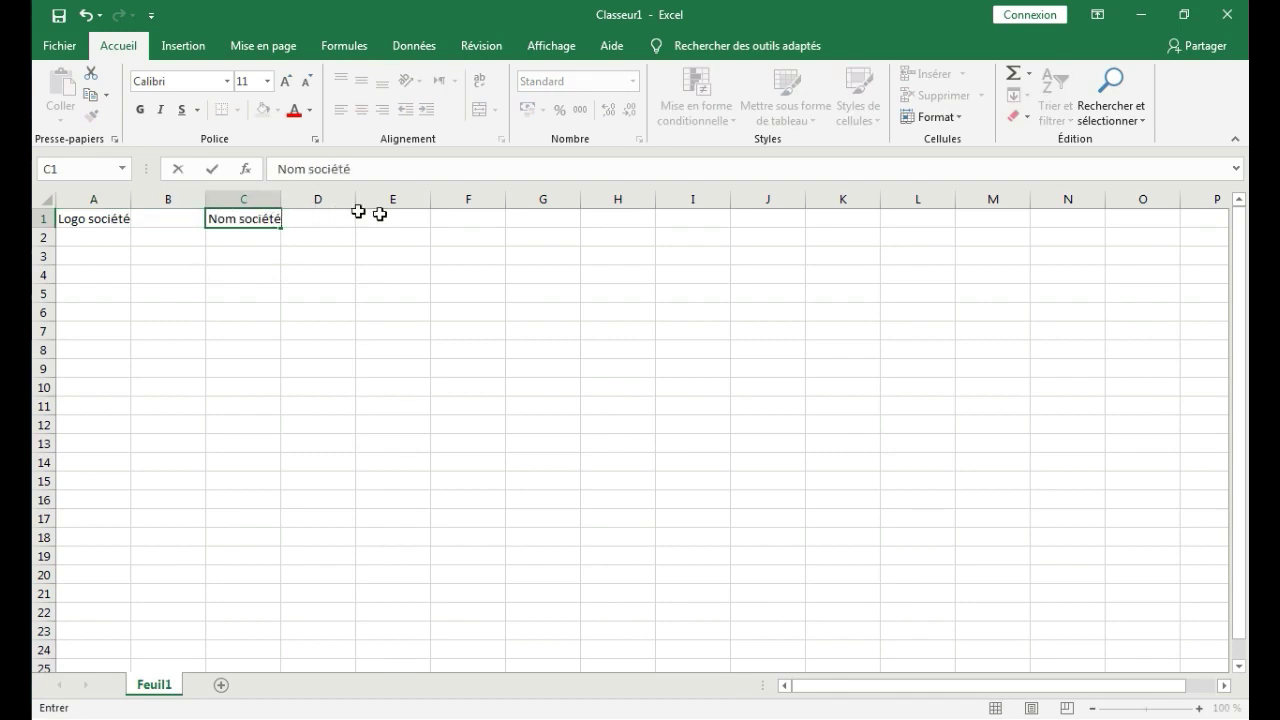
Add the customer labels "Client" in cell G2 and "Adresse" in cell G3
click(548, 239)
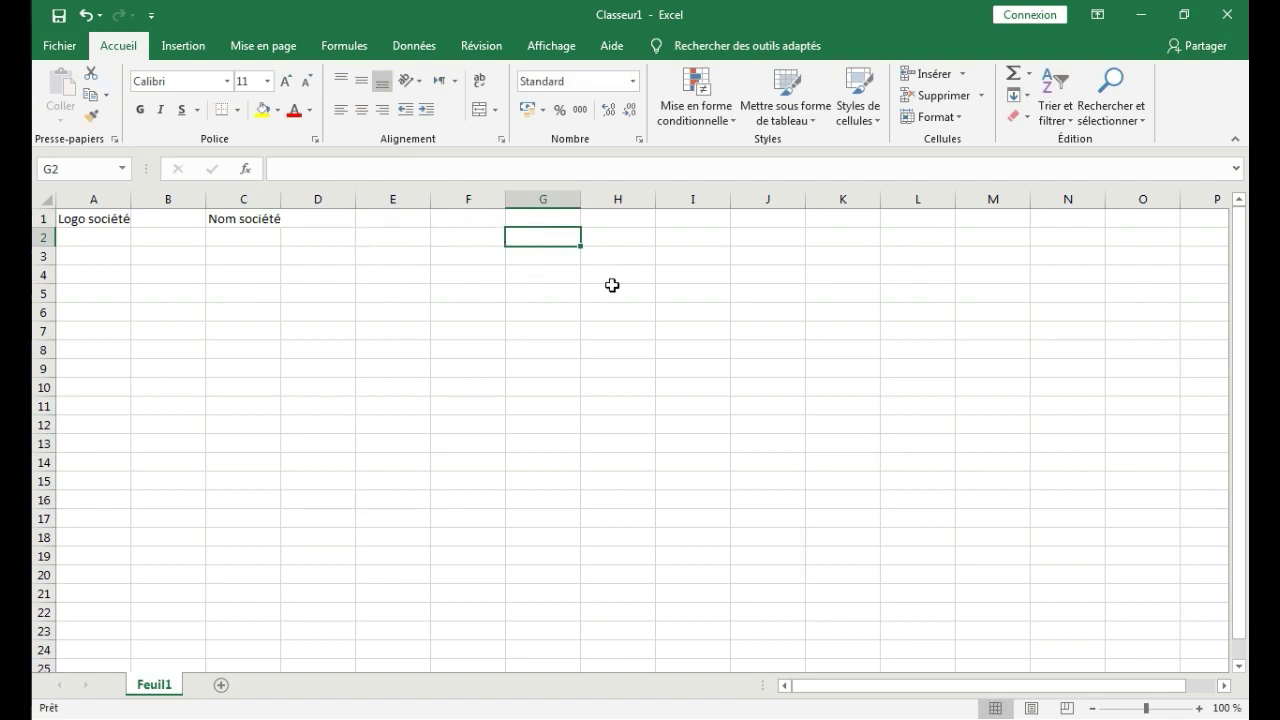
text(Client)
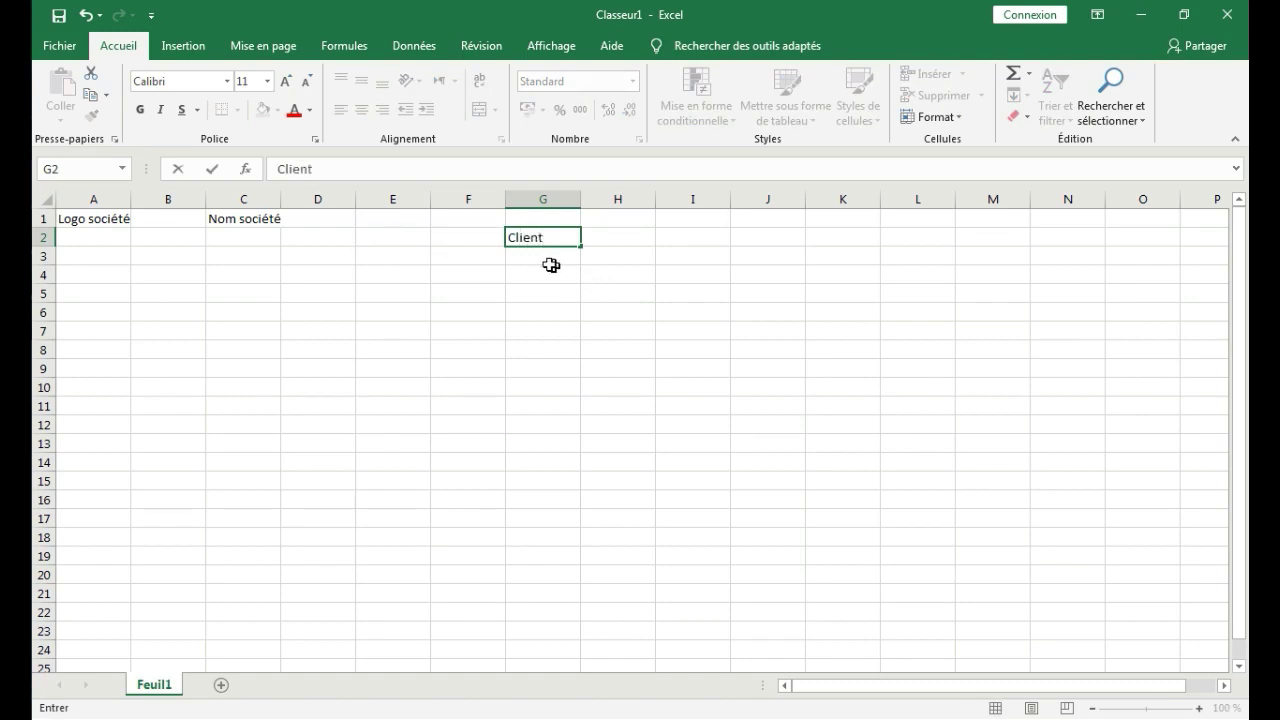
key(Return)
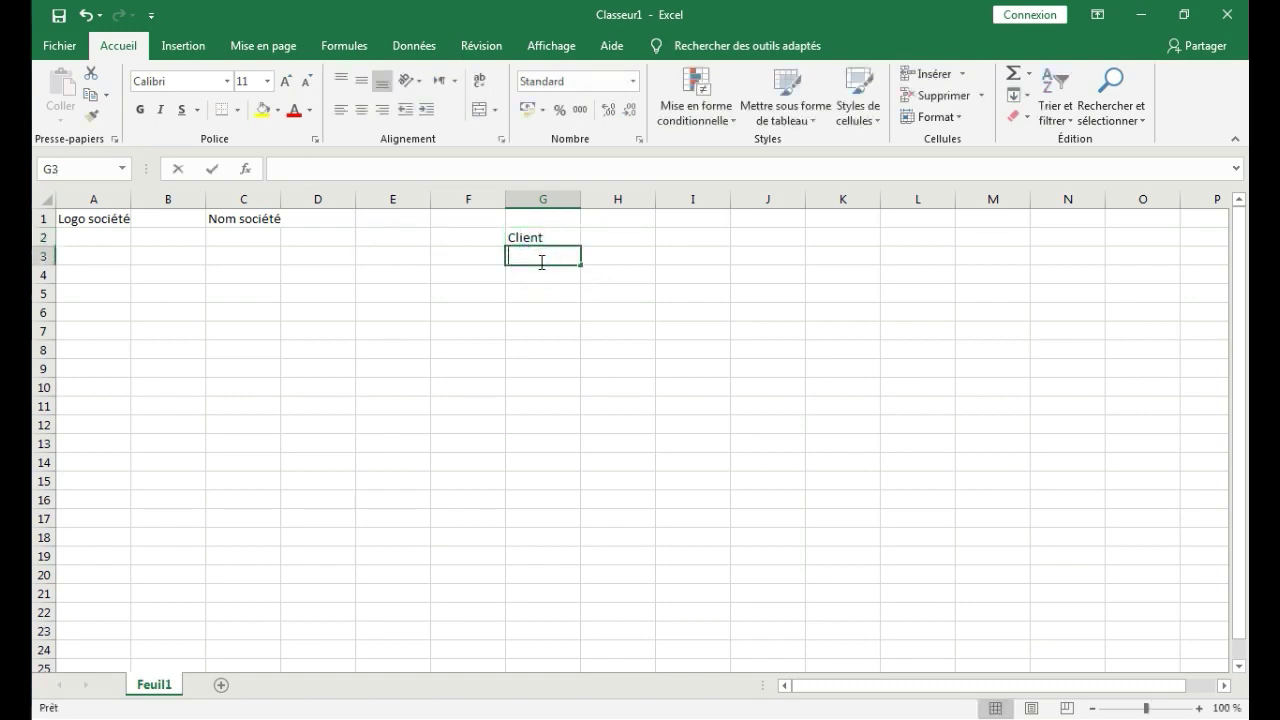
text(Adresse)
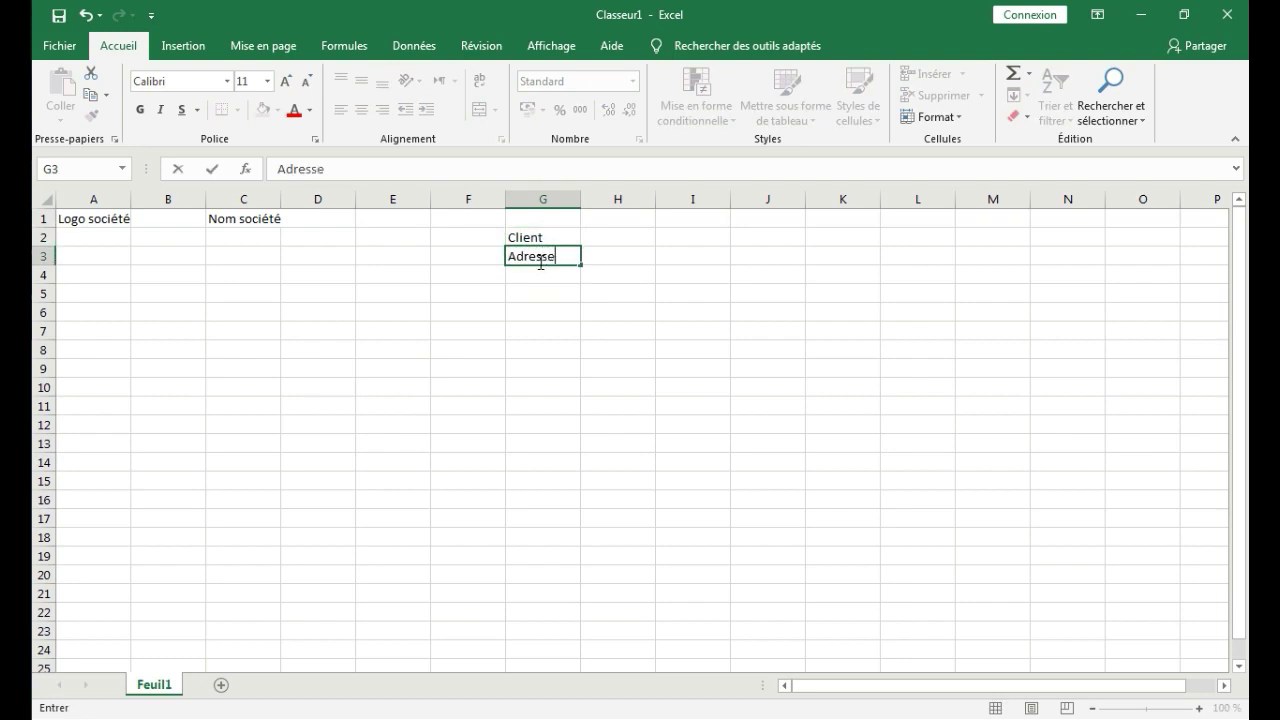
Enter the invoice number label "N° Facture" in cell A5
click(81, 293)
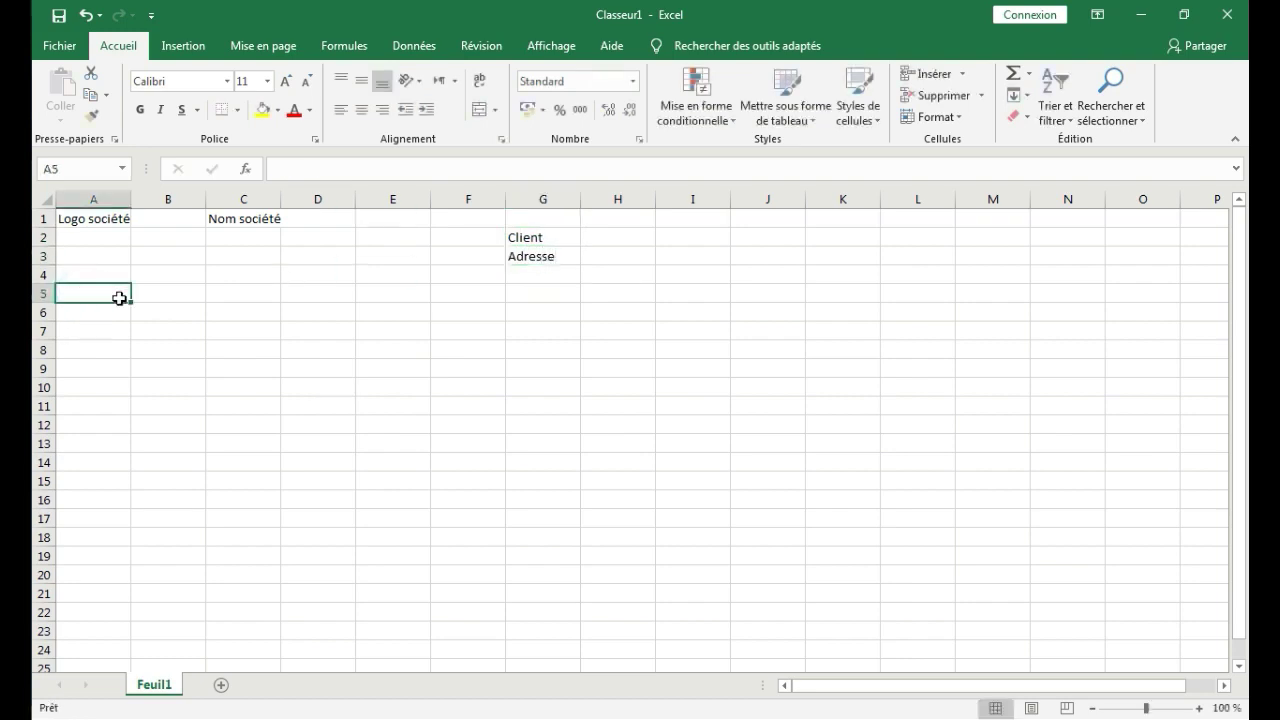
text(N)
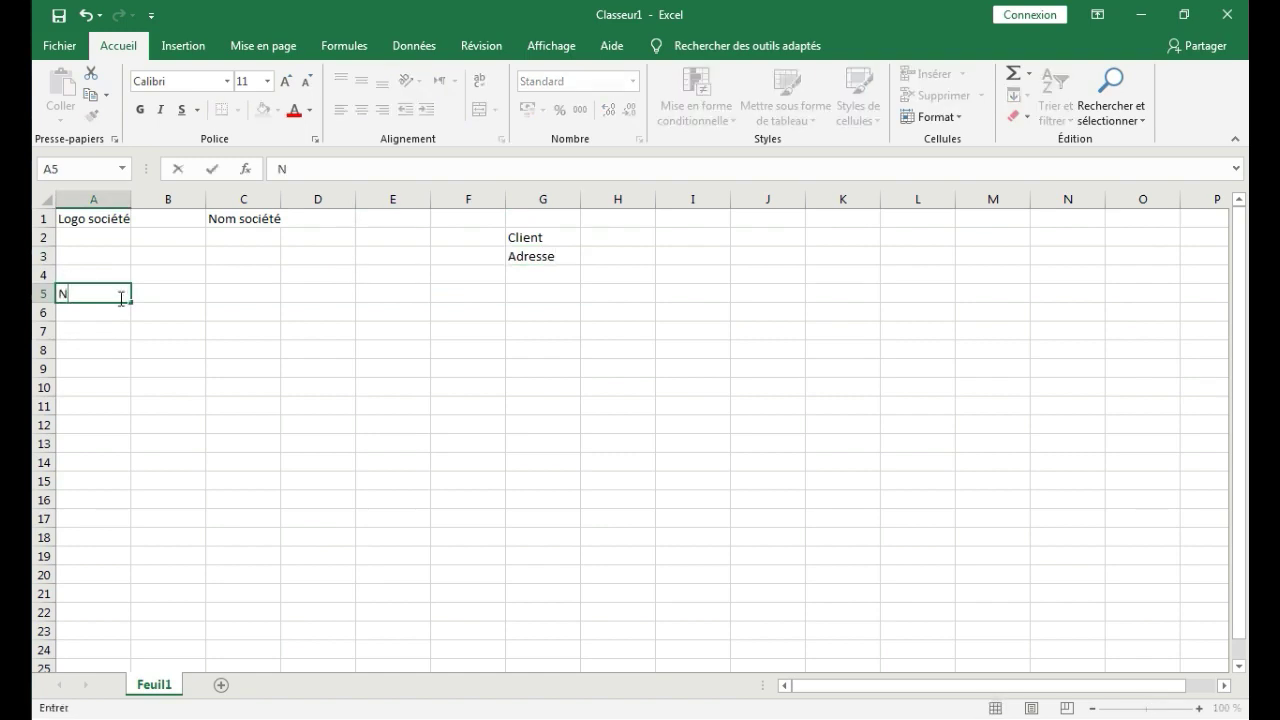
text(° Facture)
Fill cells A7 to D7 with the headings "Date", "Echéance", "N° BC" and "N° BL"
click(111, 327)
text(Dat)
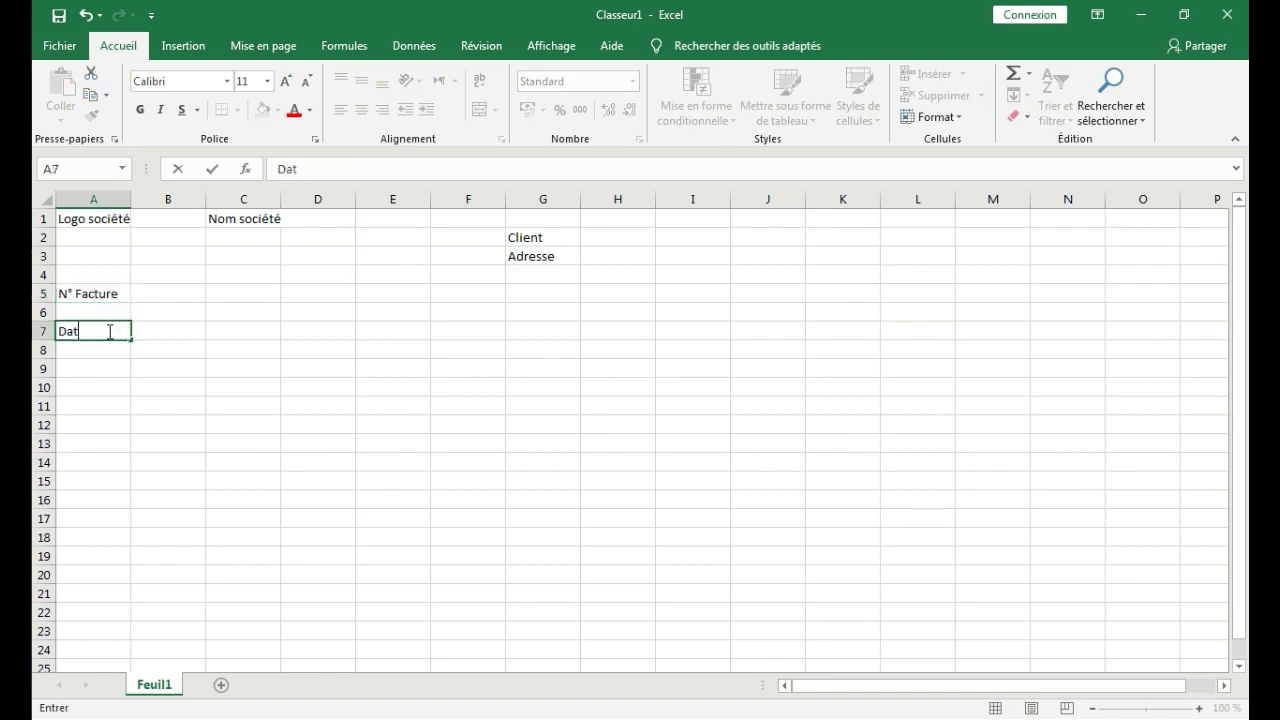
text(e)
key(Tab)
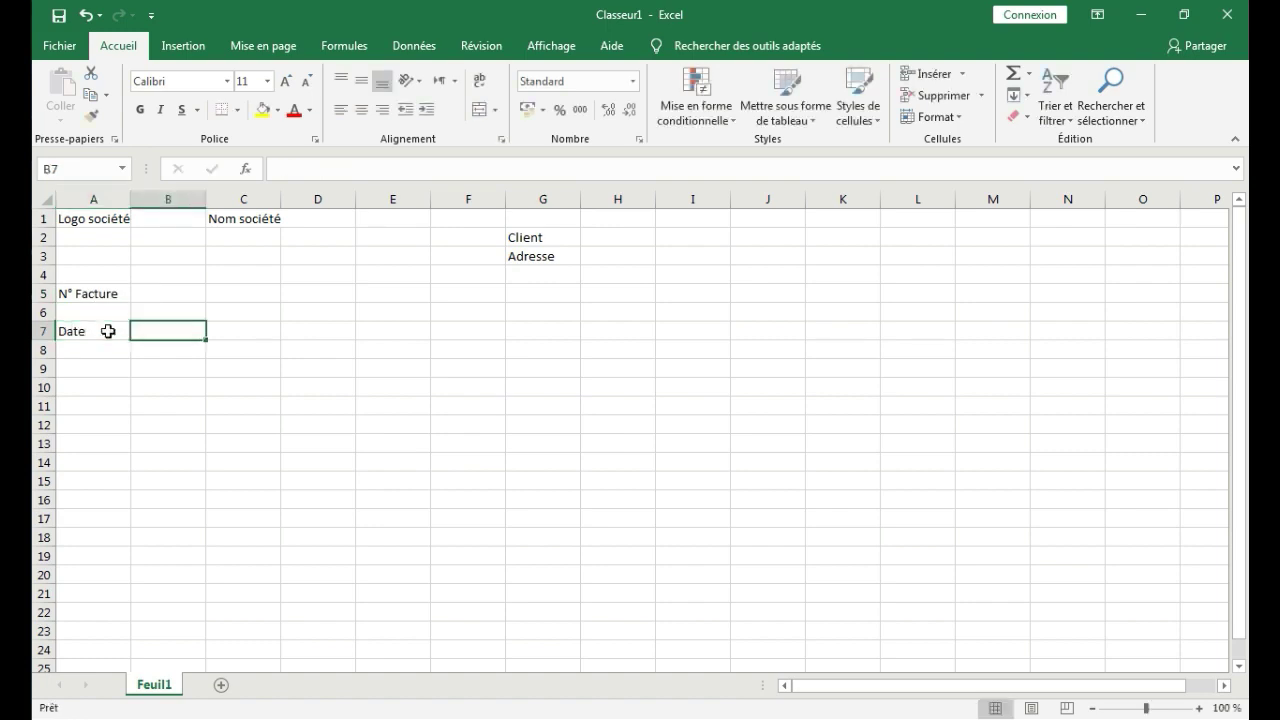
text(Echéance)
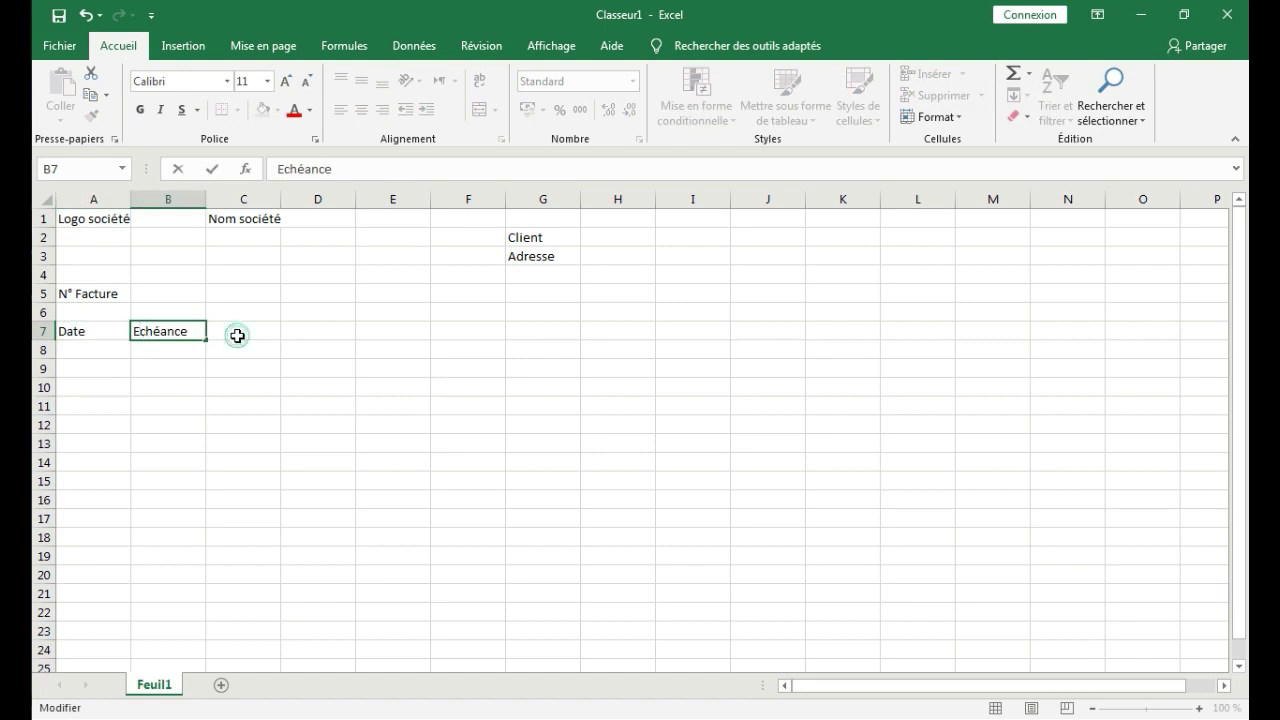
click(237, 335)
text(N)
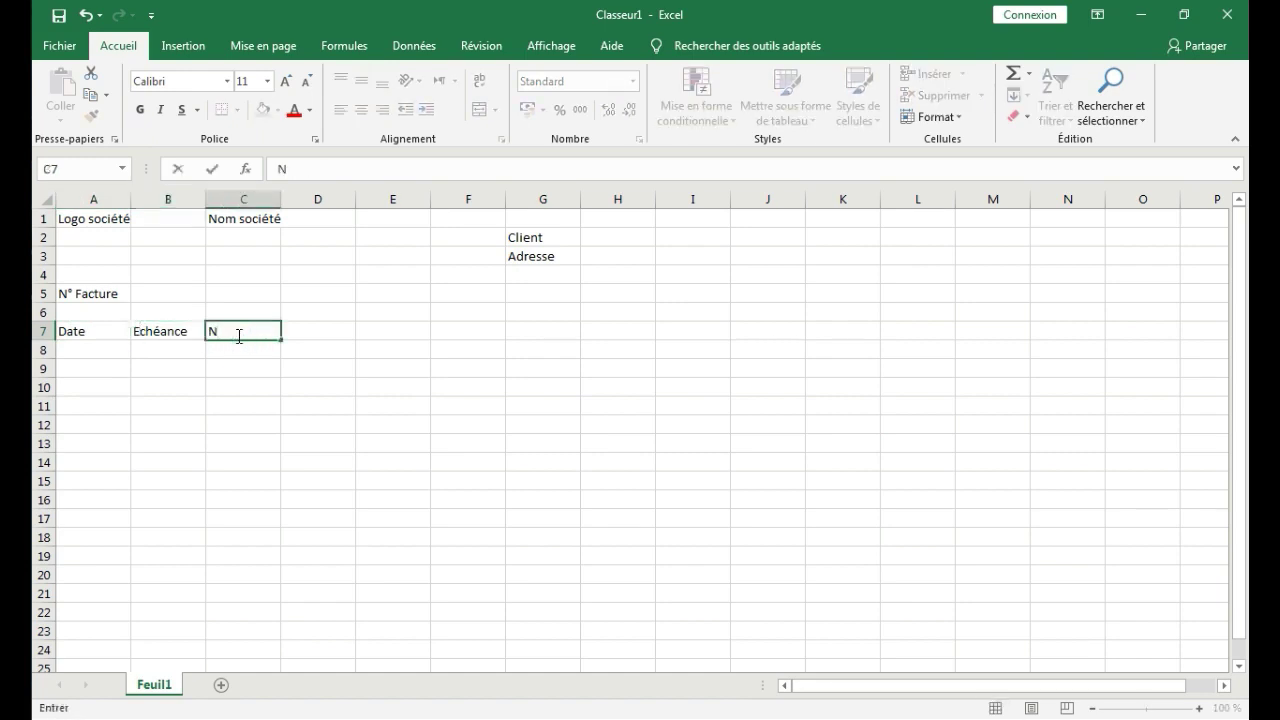
text(° BC)
click(304, 335)
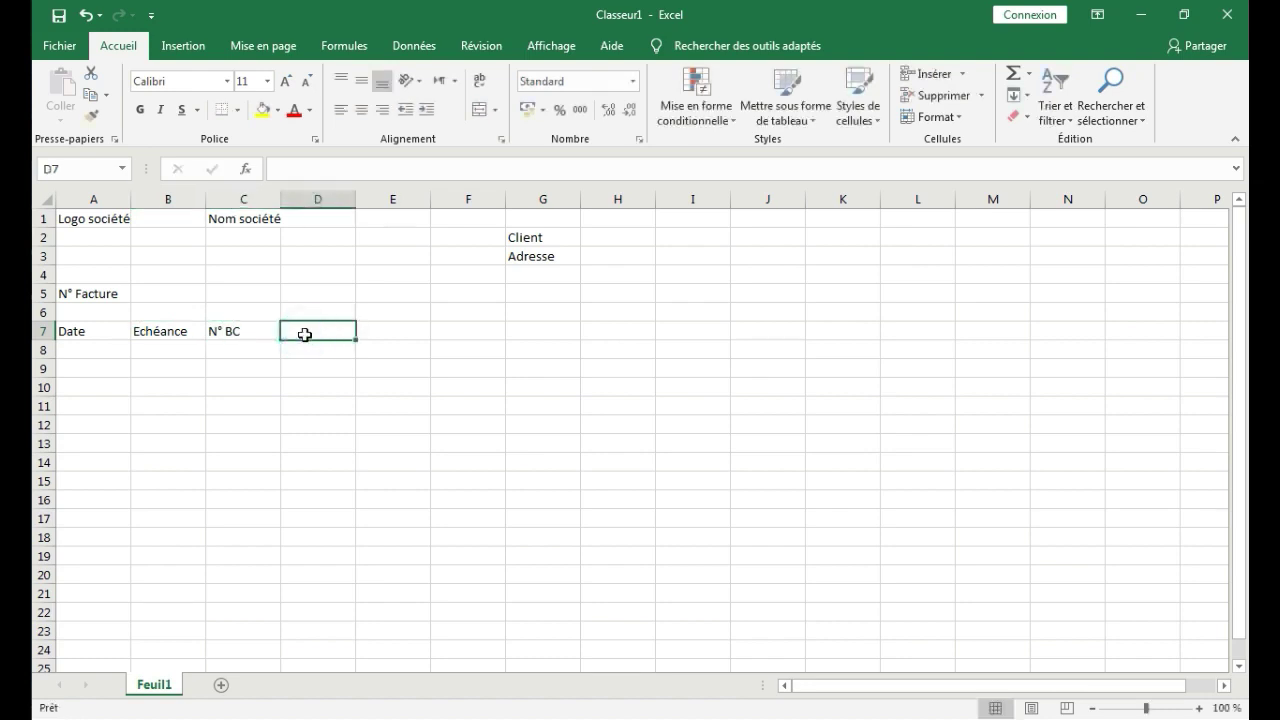
text(N° BL)
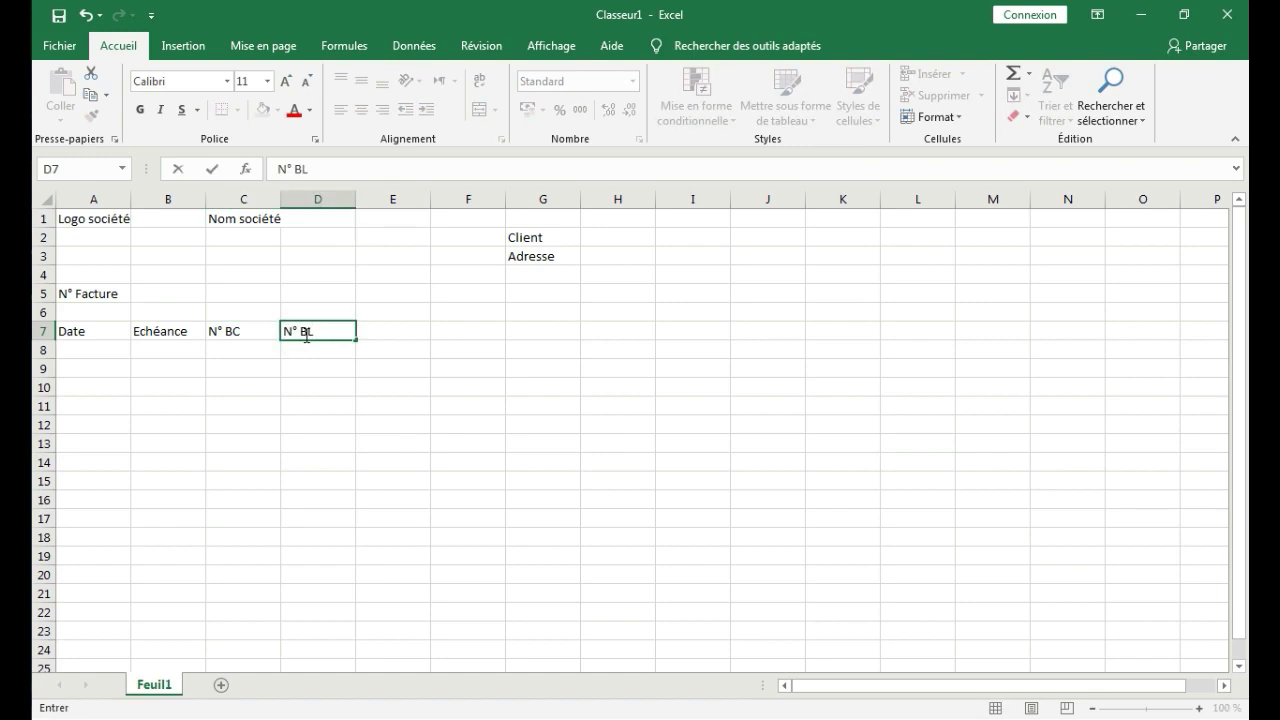
Enter the heading "Mode de règlement" in cell E7 and fit column E's width to its content
click(372, 331)
text(M)
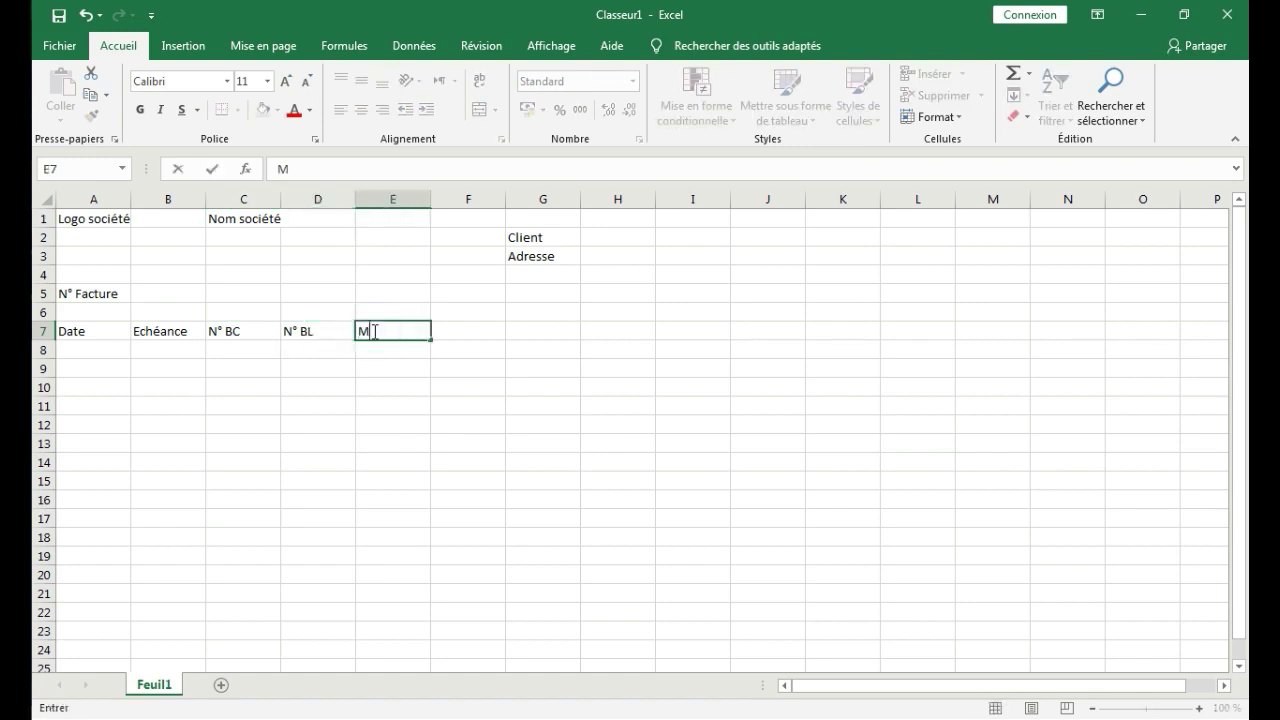
text(ode de réglement)
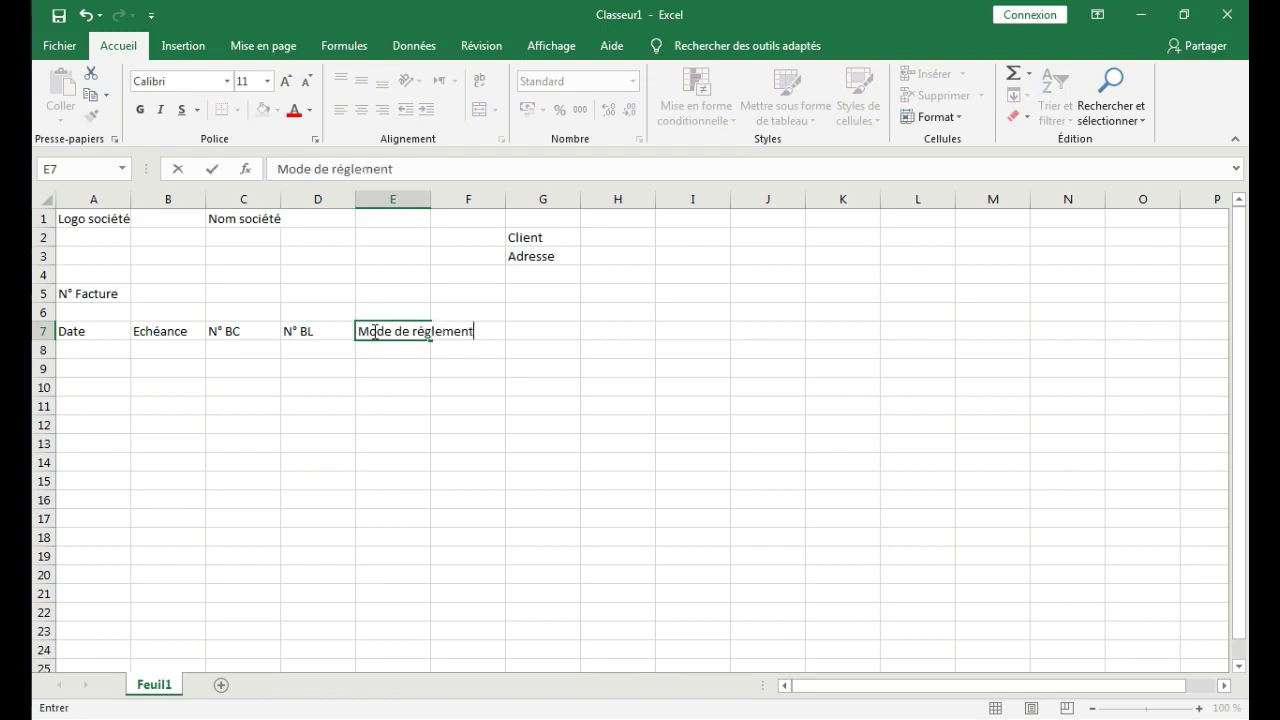
double_click(431, 199)
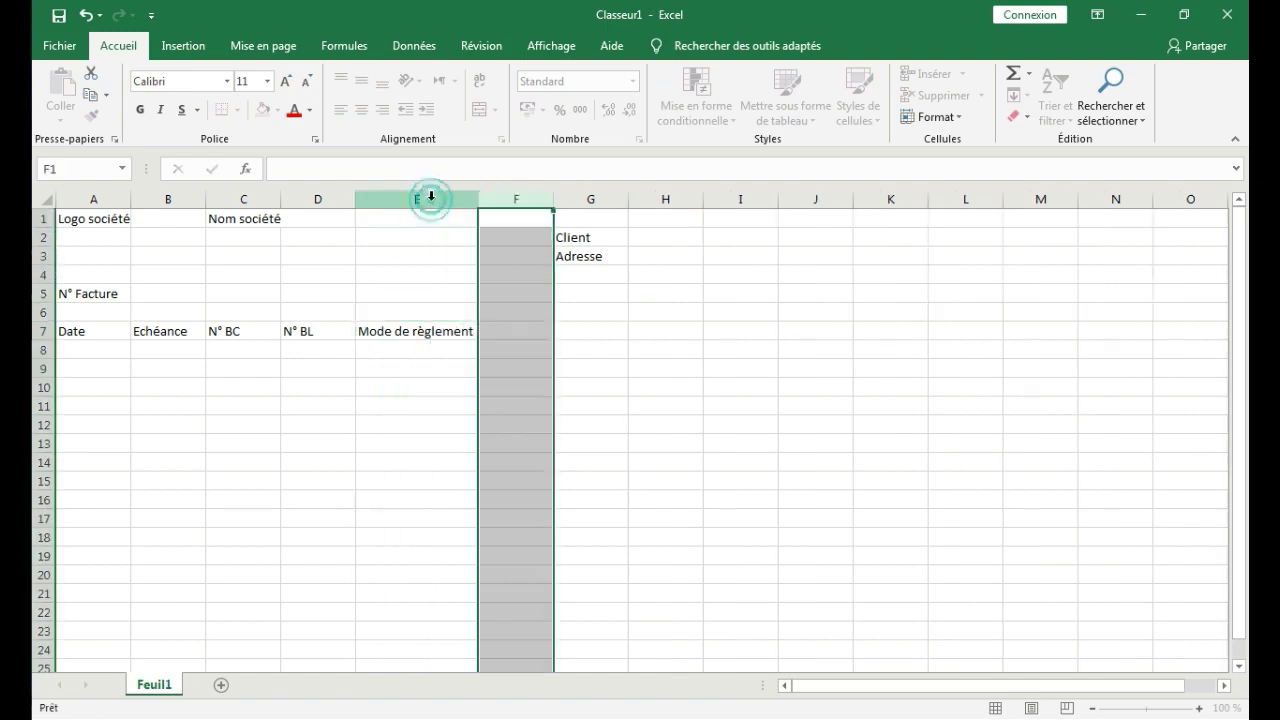
click(609, 353)
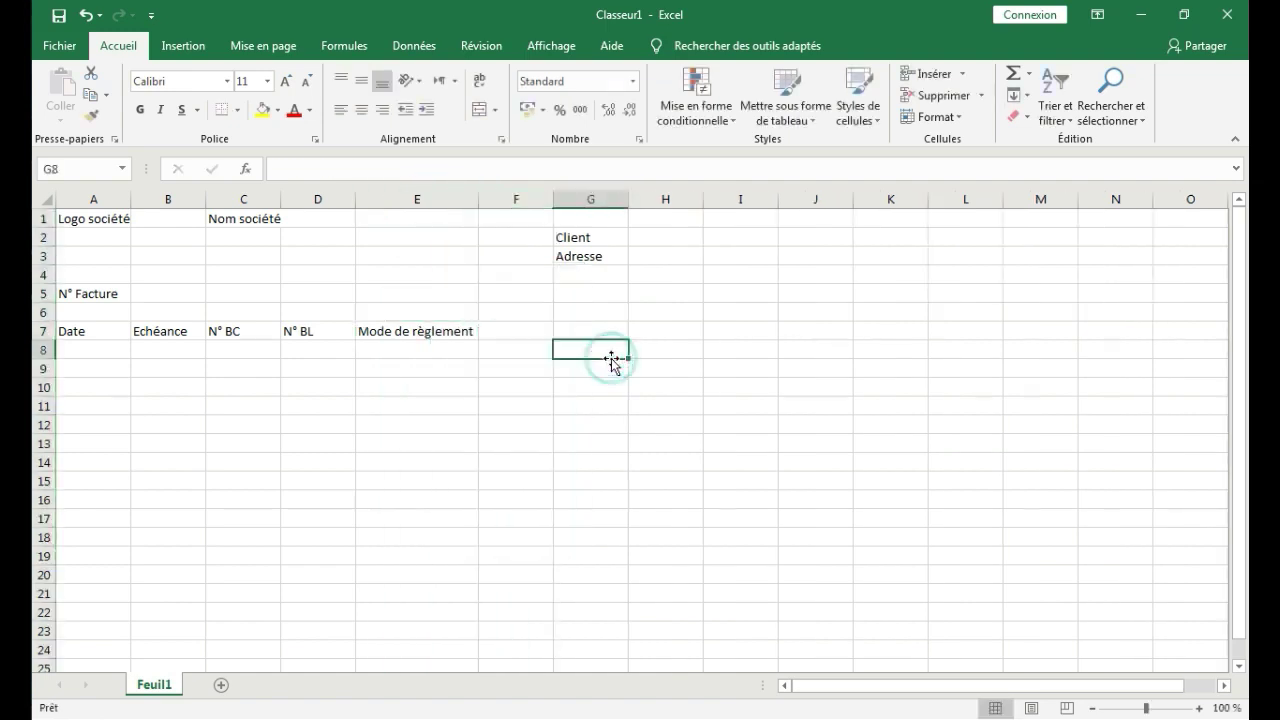
Fill cells A10 to D10 with the item headings "Code article", "Désignation", "Qté" and "PU HT"
click(86, 394)
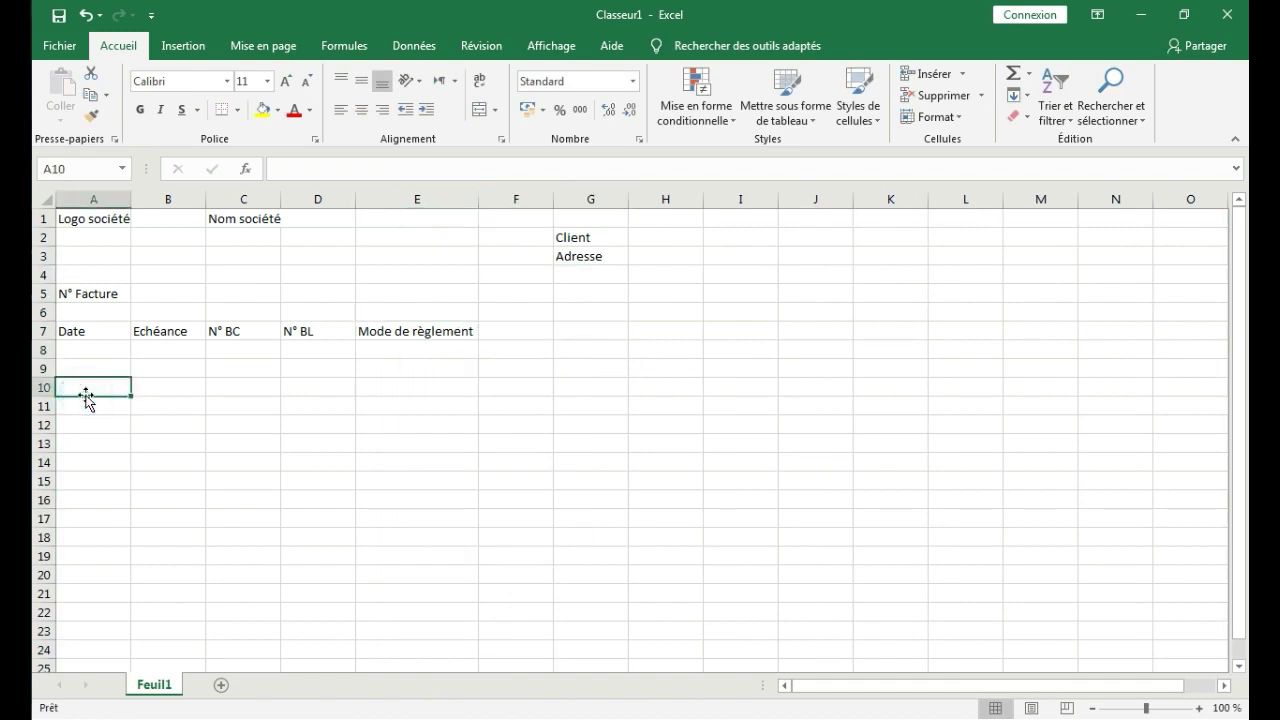
text(Code)
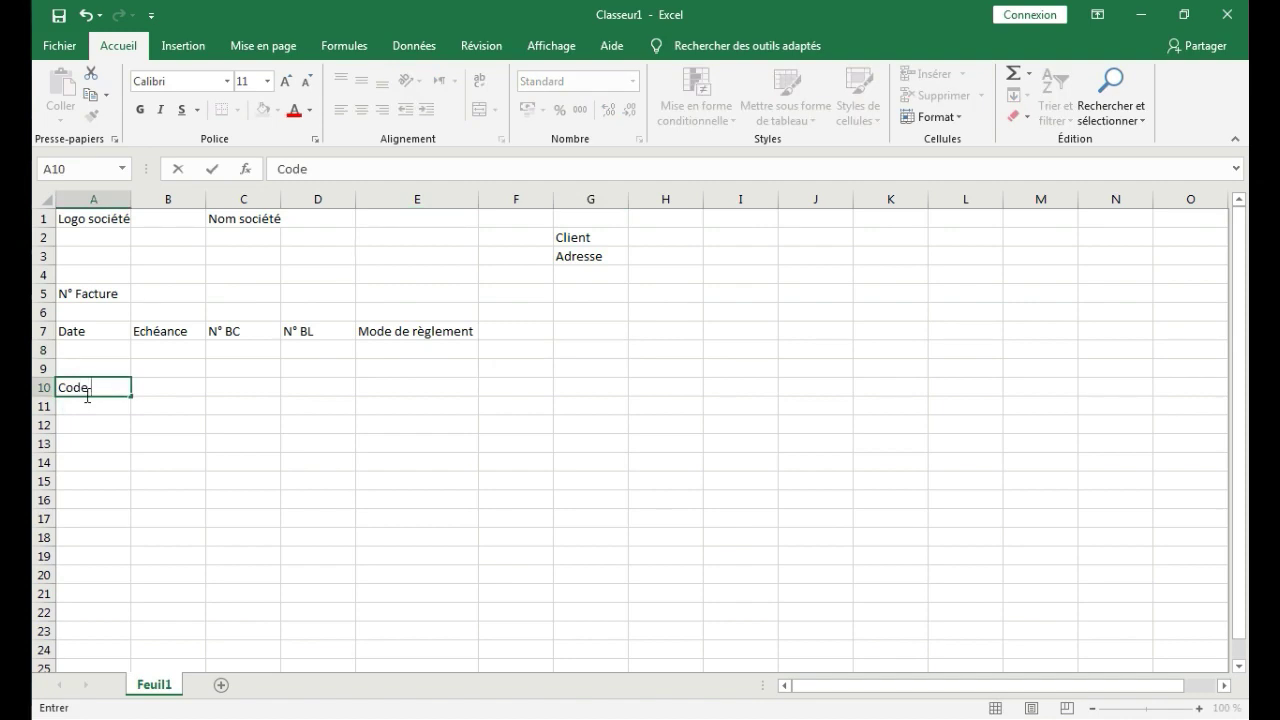
text( article)
key(Tab)
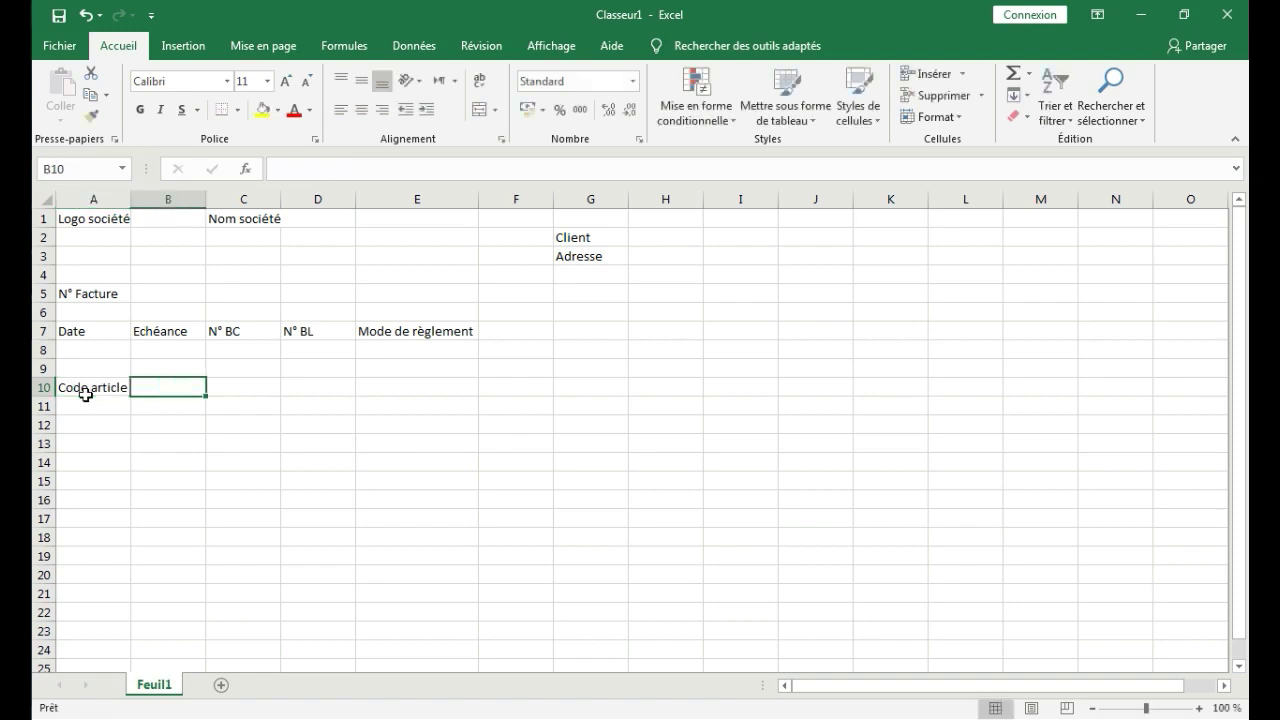
text(Dé)
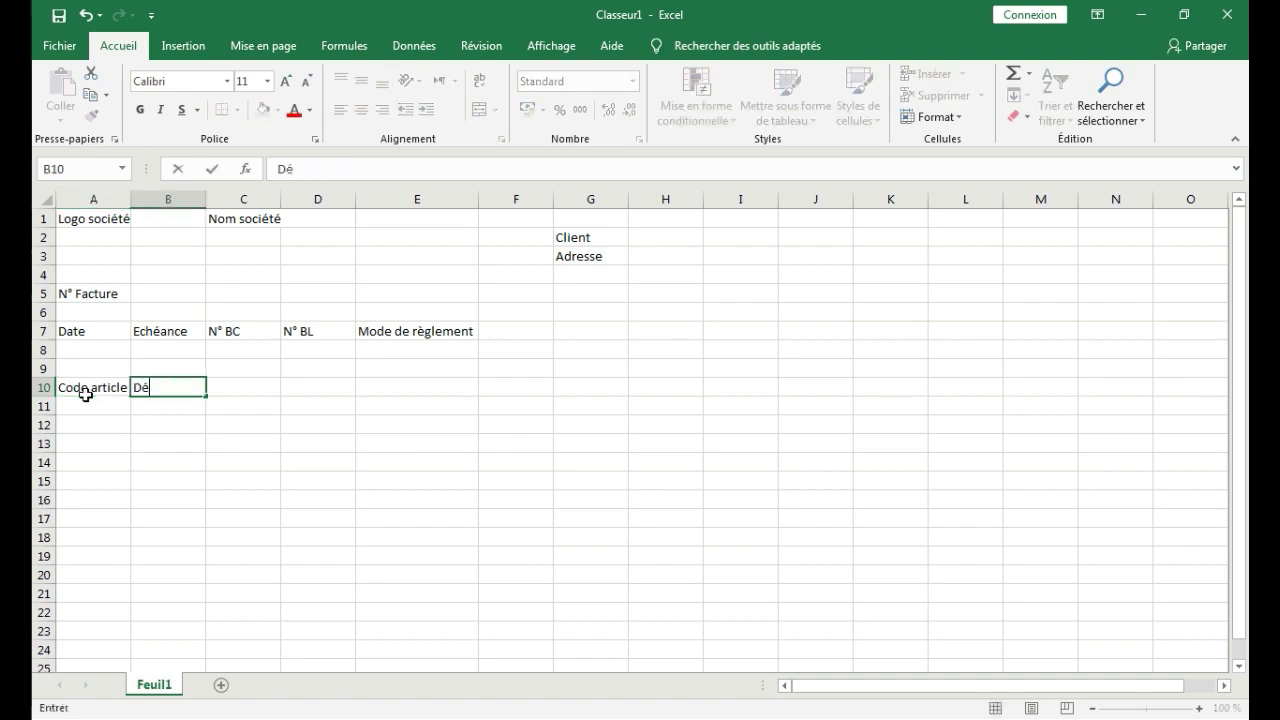
text(signation)
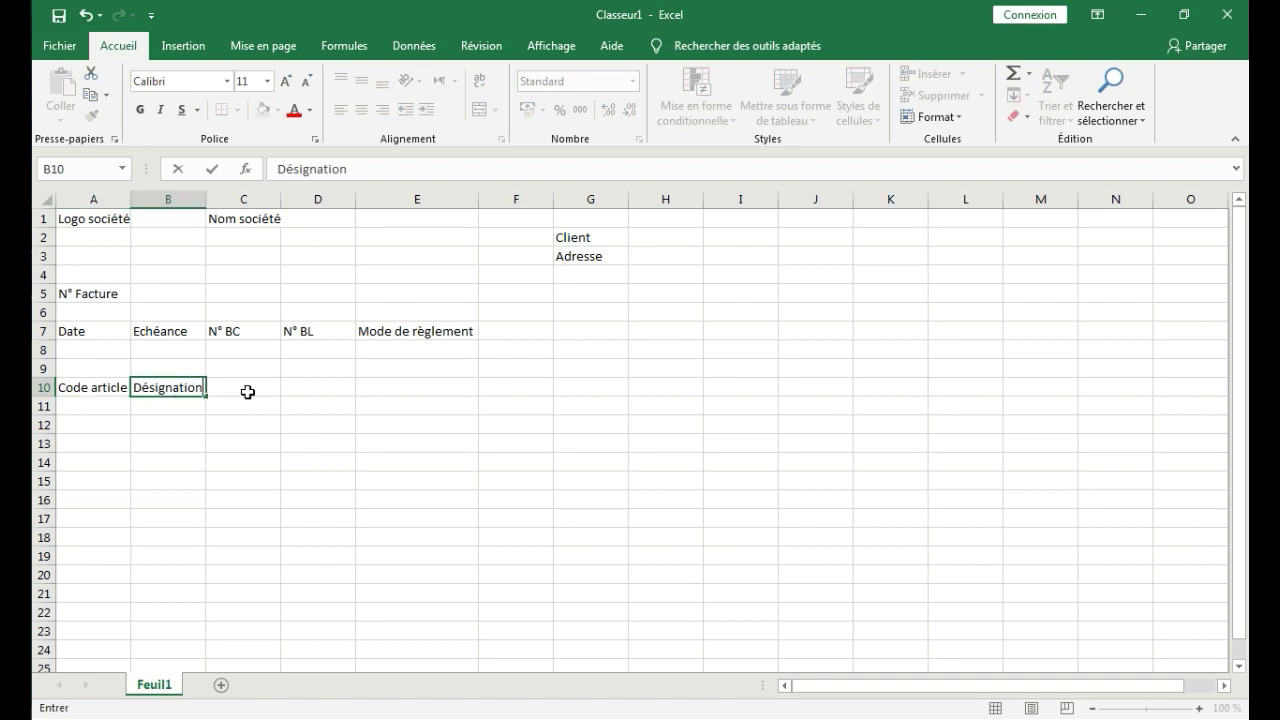
click(247, 392)
text(Qté)
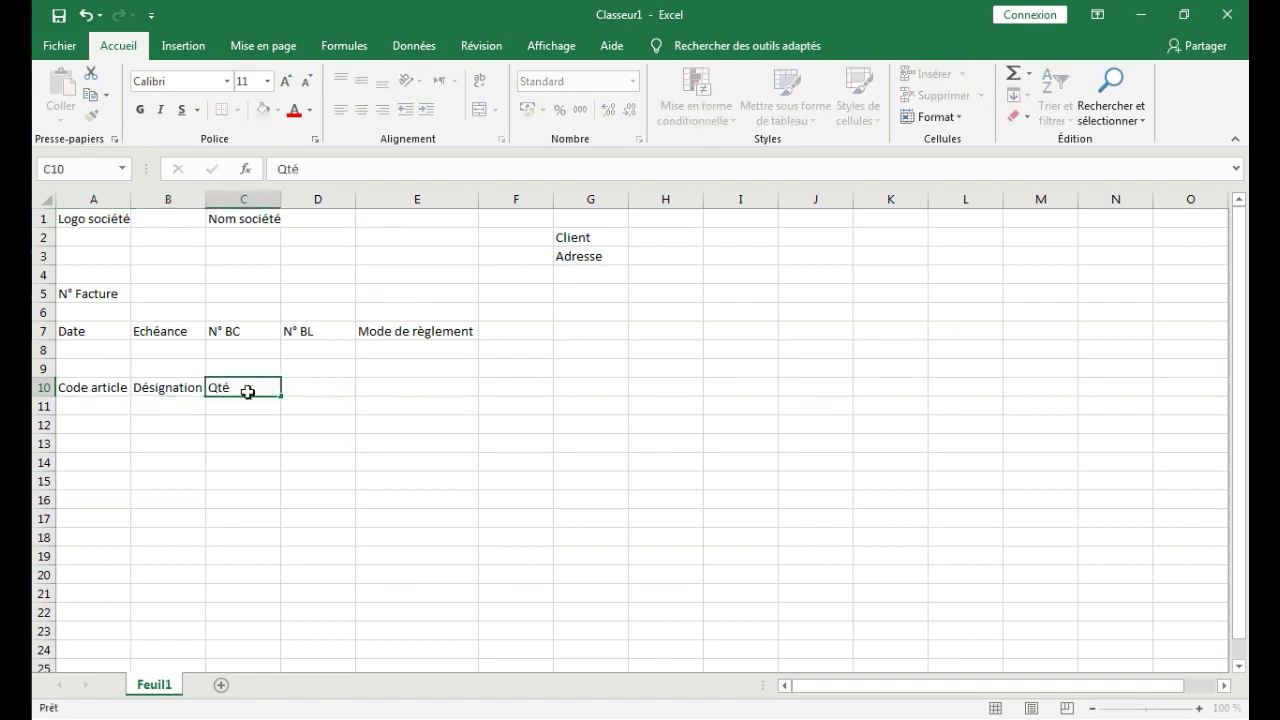
key(Tab)
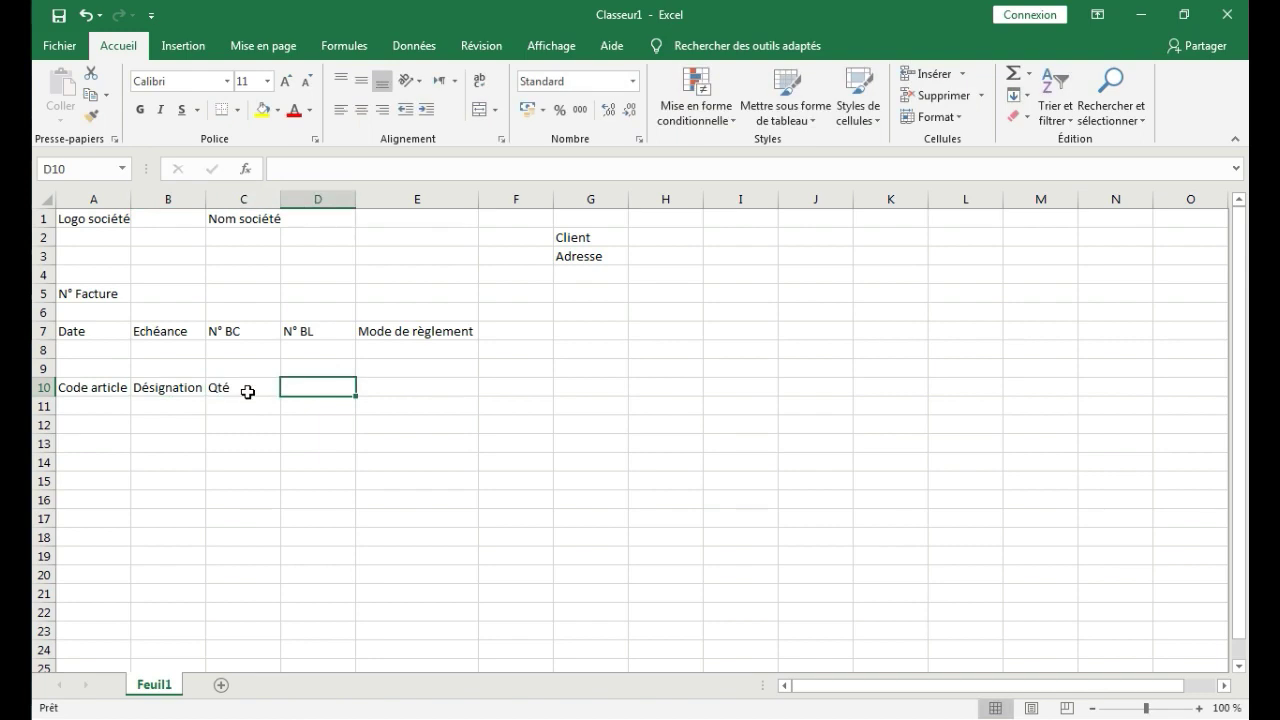
text(PU HT)
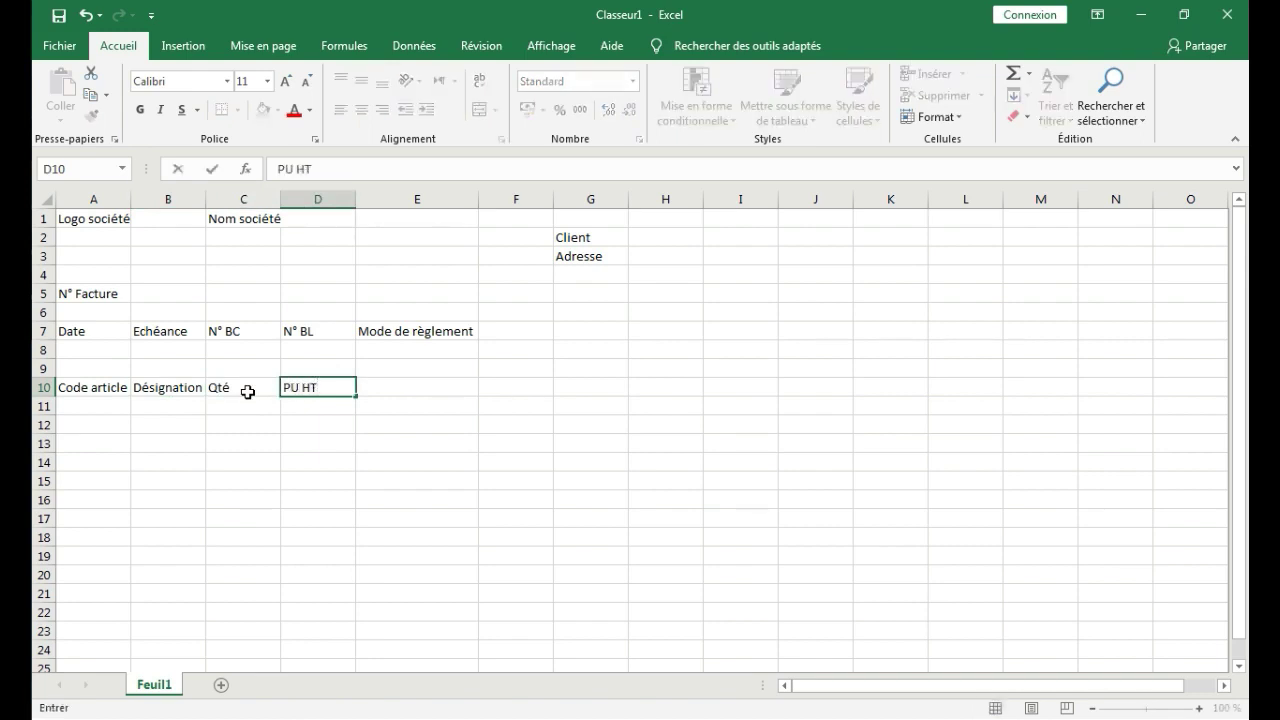
key(Tab)
Enter the heading "Total HT" in cell E10, with only the first letter of "Total" capitalised
text(T)
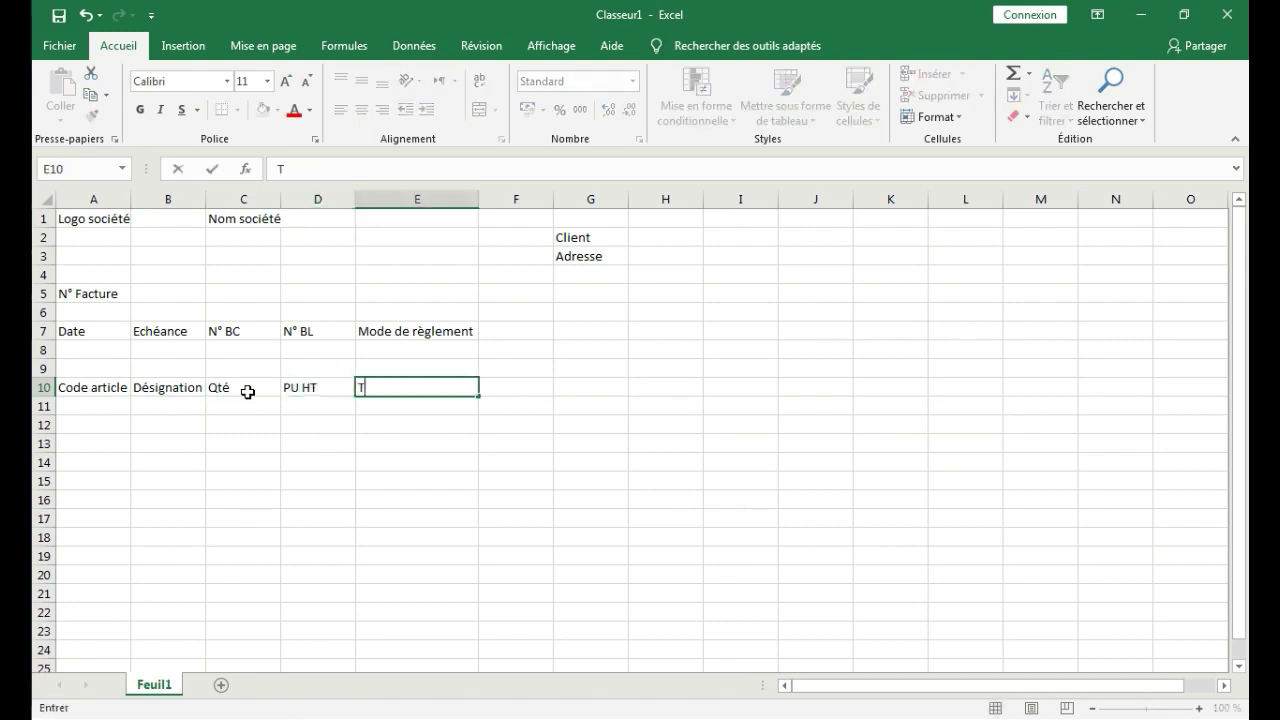
text(OTAL HT)
click(395, 387)
key(BackSpace)
key(BackSpace)
key(BackSpace)
key(BackSpace)
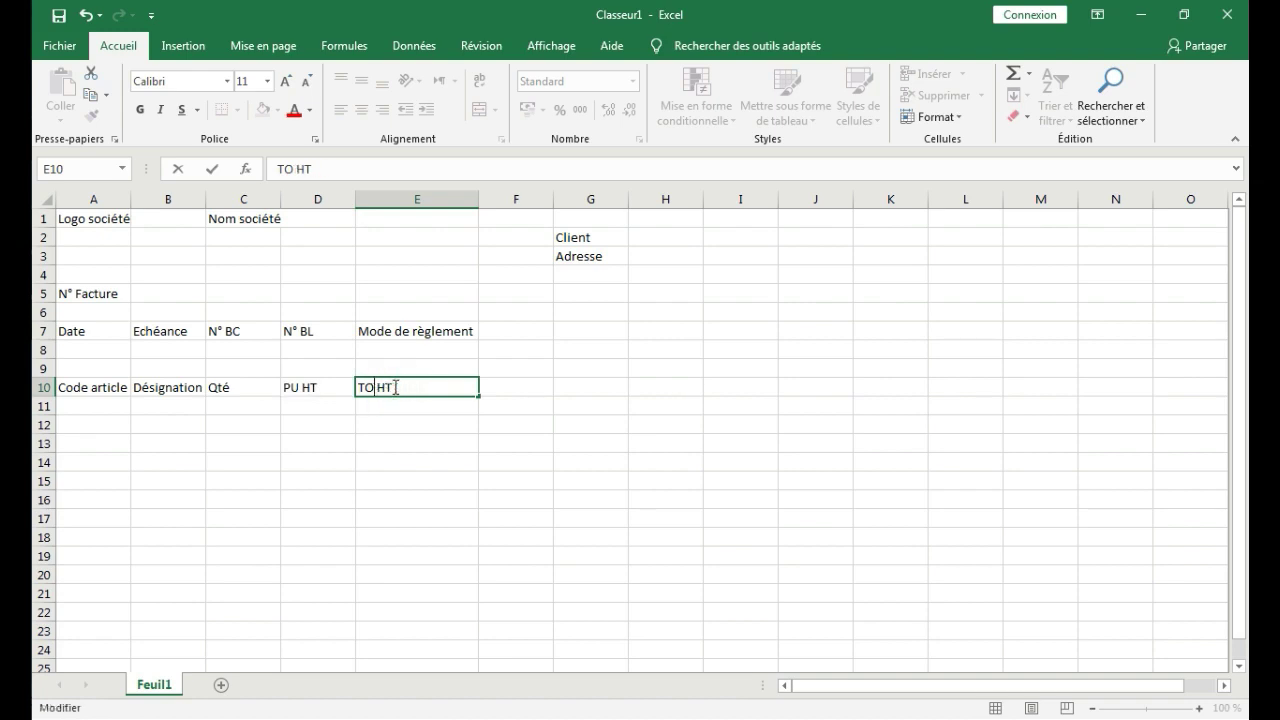
text(otal)
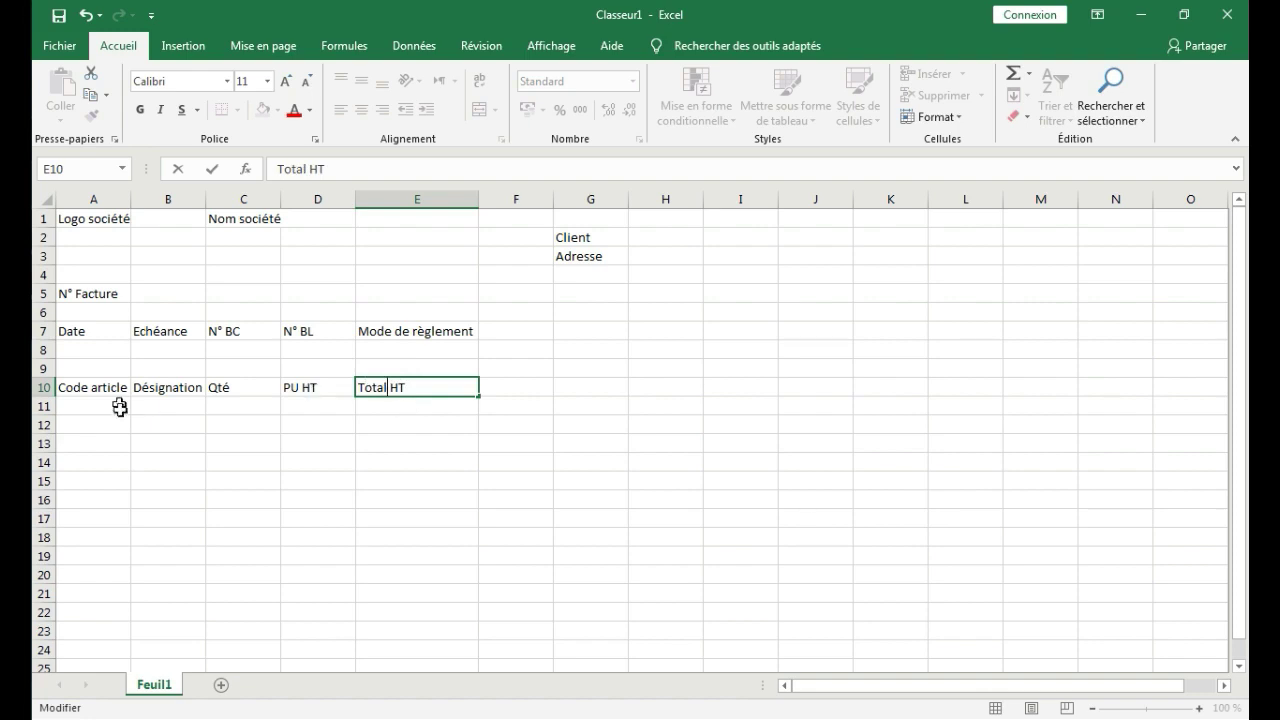
Enter the summary label "Total HT" in cell C18 below the item table
click(230, 539)
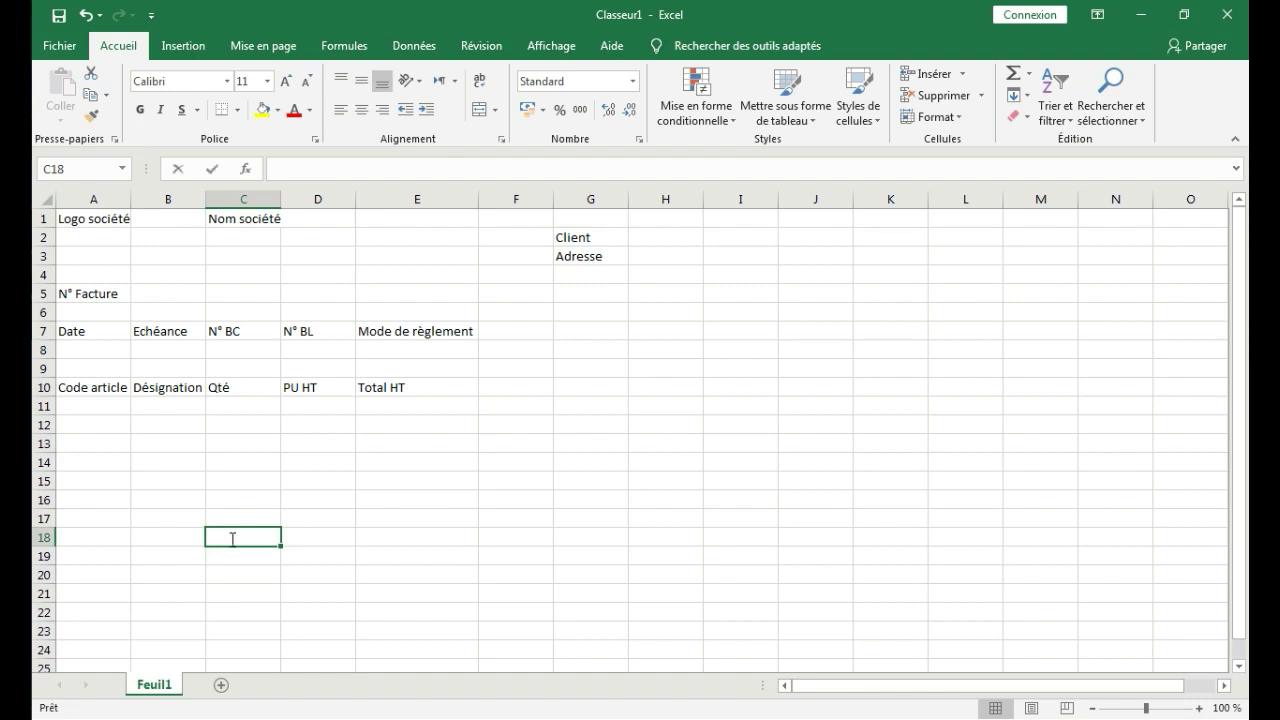
text(Total HT)
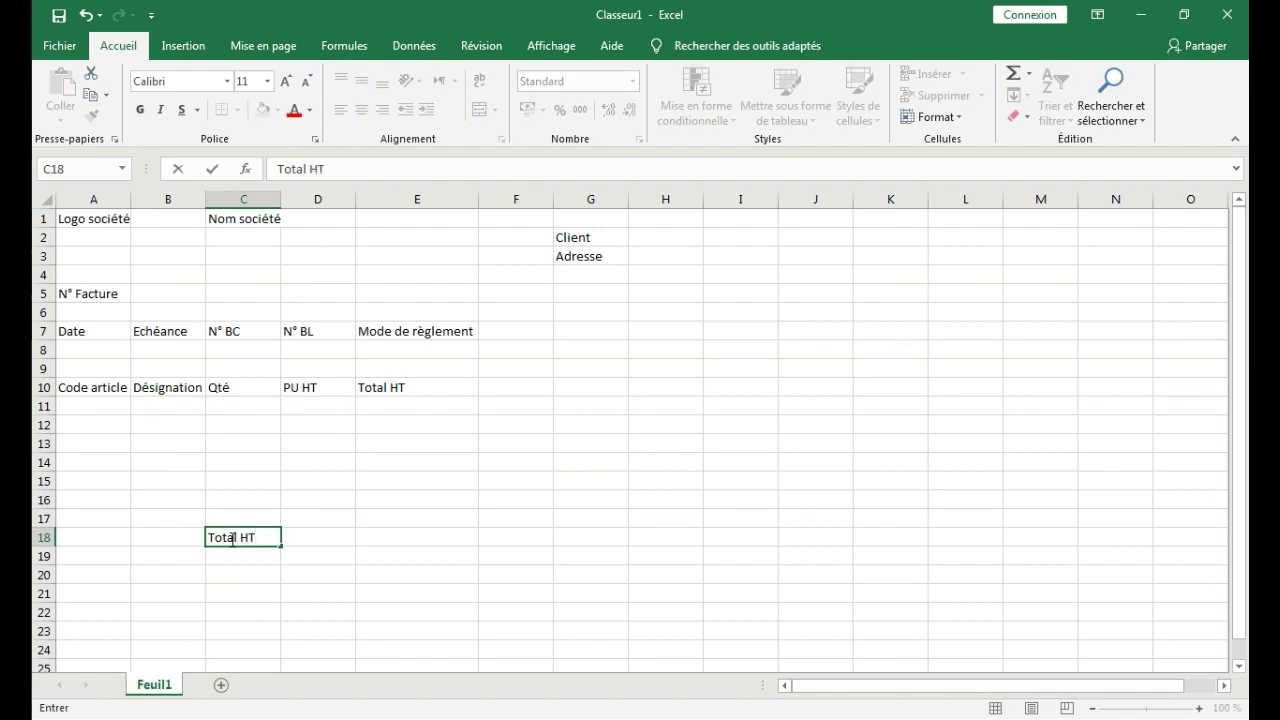
key(Tab)
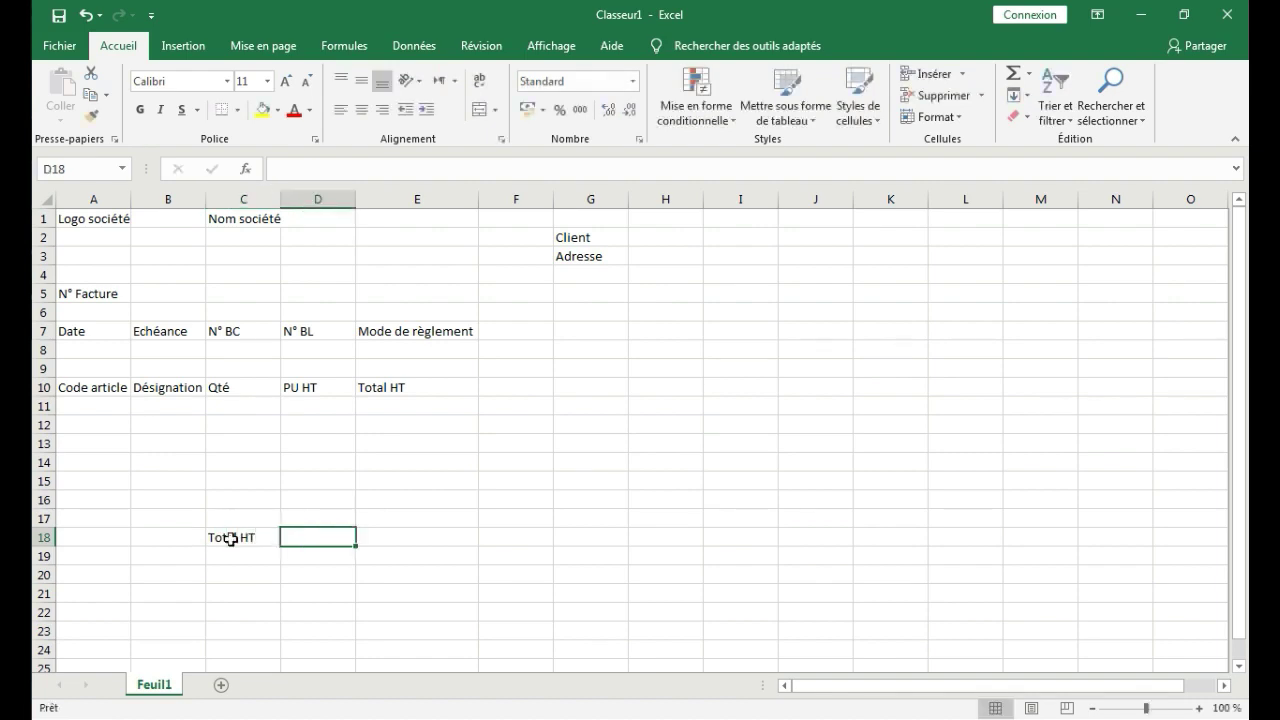
Enter the tax label "TVA 20%" in cell D18, with "TVA" in capitals
text(tva 20%)
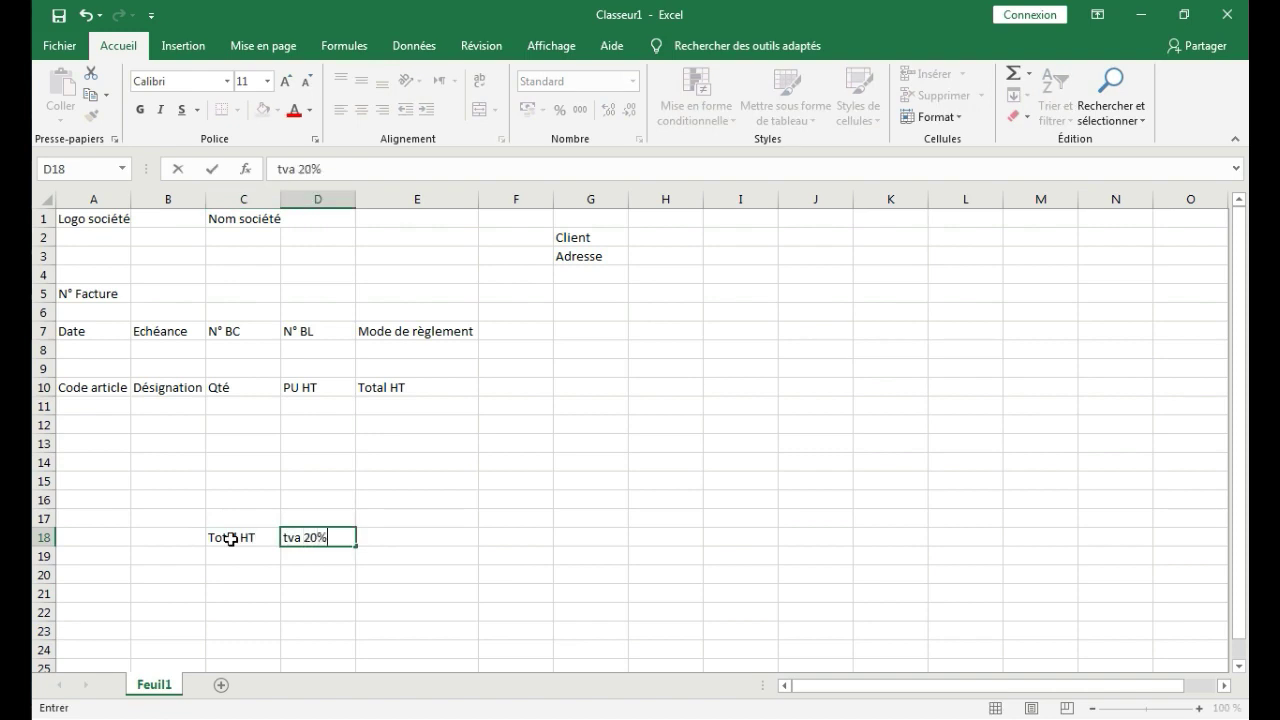
key(Left)
key(Right)
key(F2)
key(Left)
key(Left)
key(BackSpace)
key(BackSpace)
key(BackSpace)
key(BackSpace)
text(TVA)
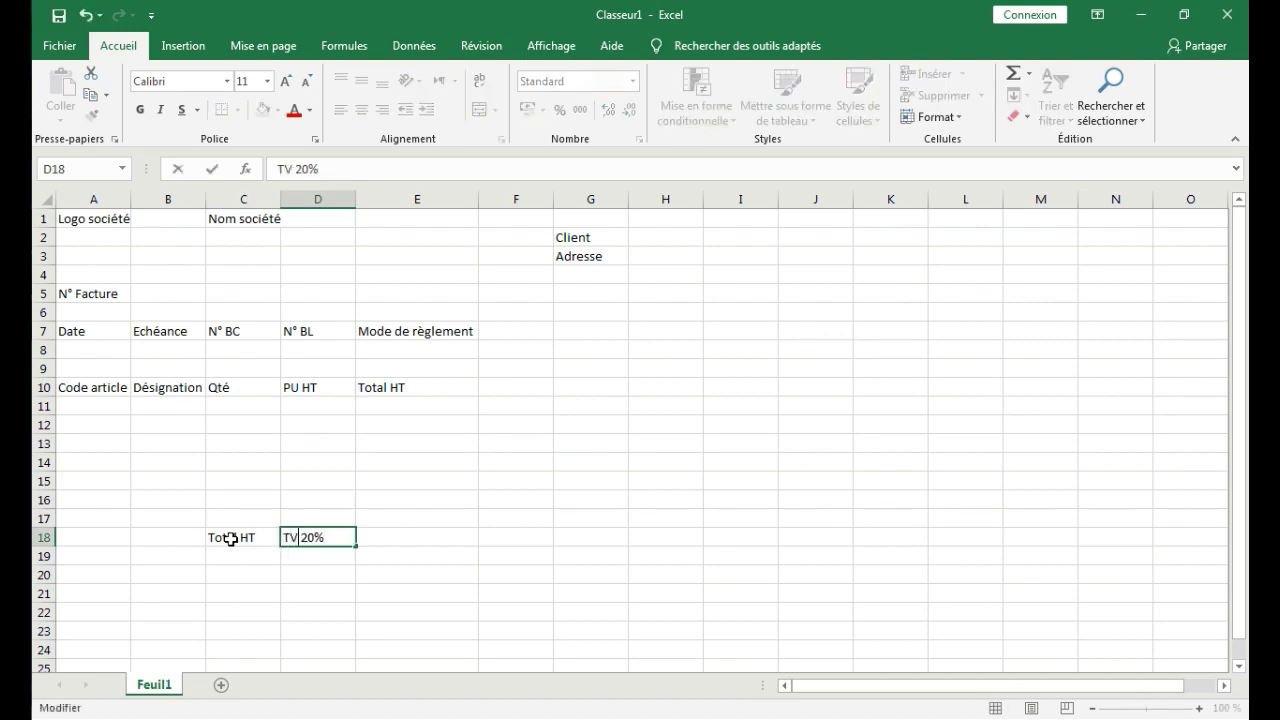
Enter the summary label "Total TTC" in cell E18, beside the tax label
click(406, 540)
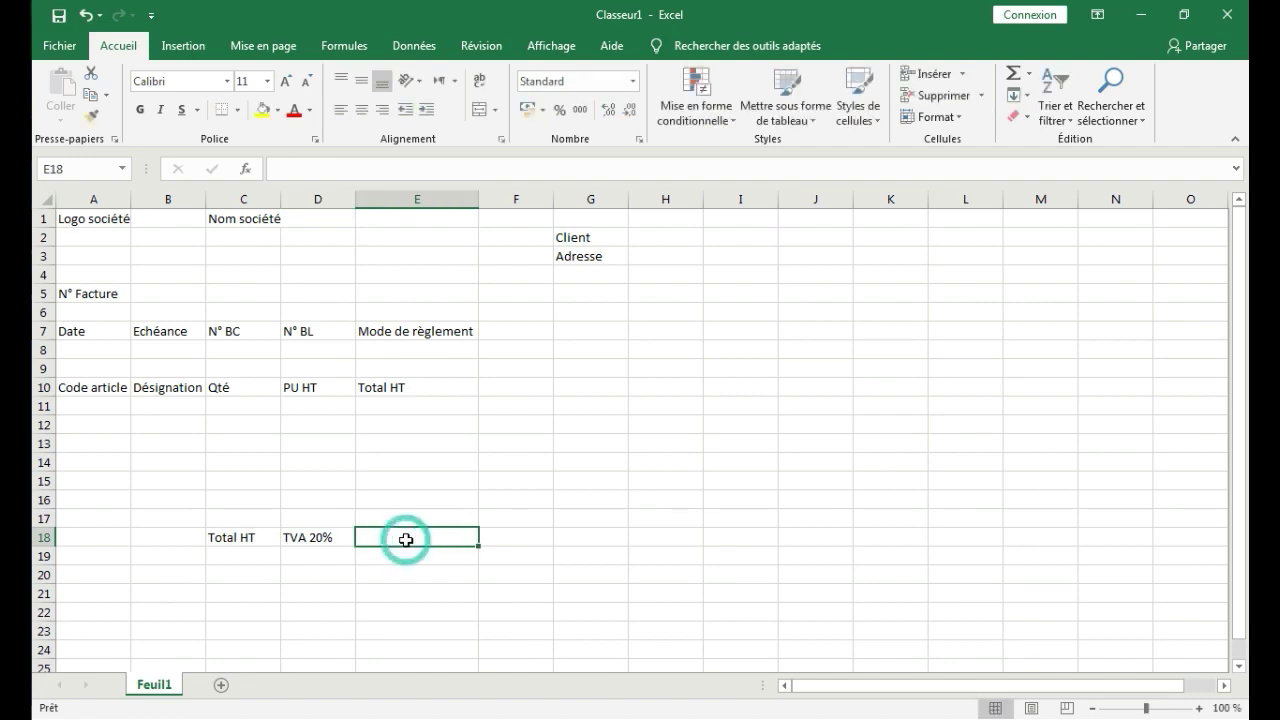
text(t)
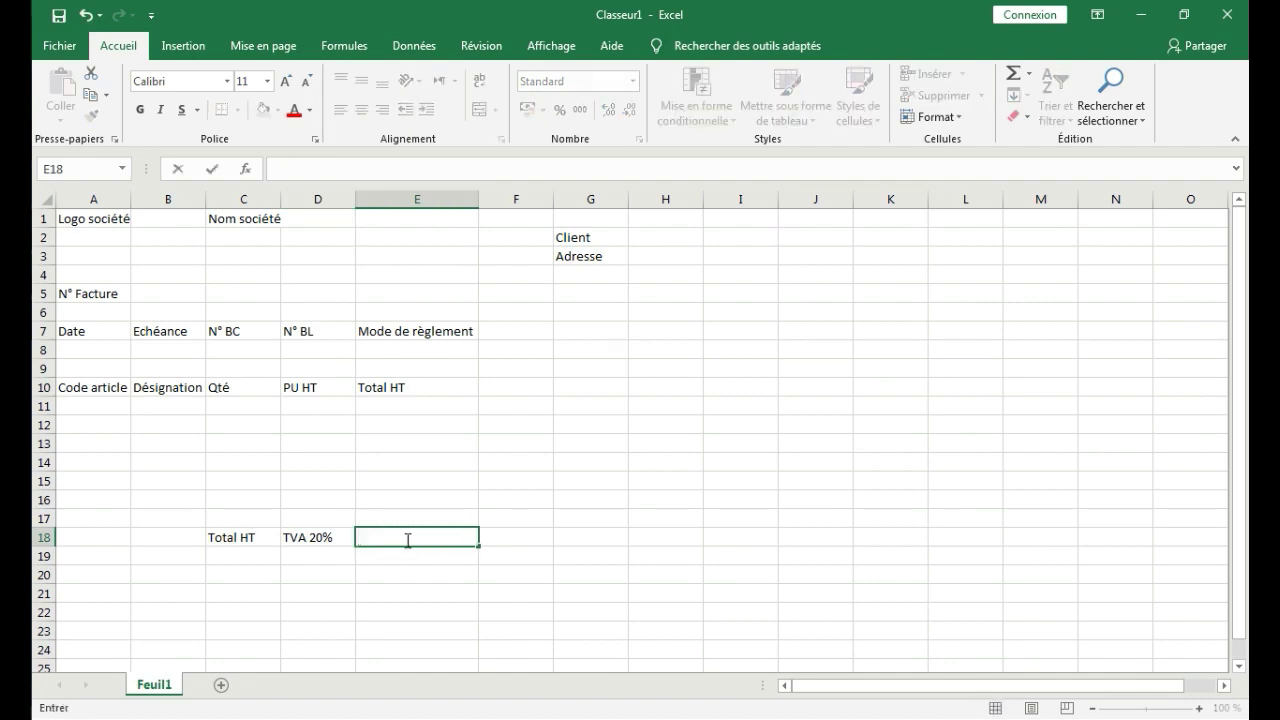
text(otal TTC)
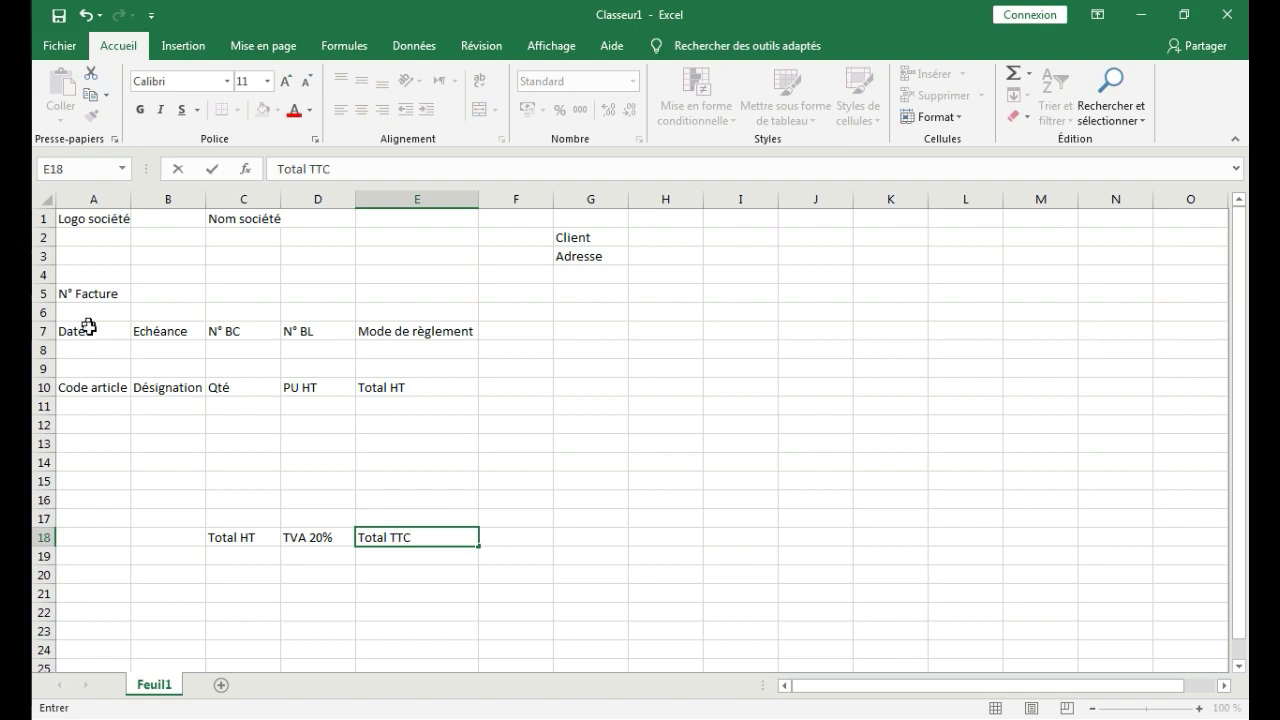
Apply all borders to the invoice details block A7:E8, covering the headings and the empty row beneath them
drag(78, 332, 442, 362)
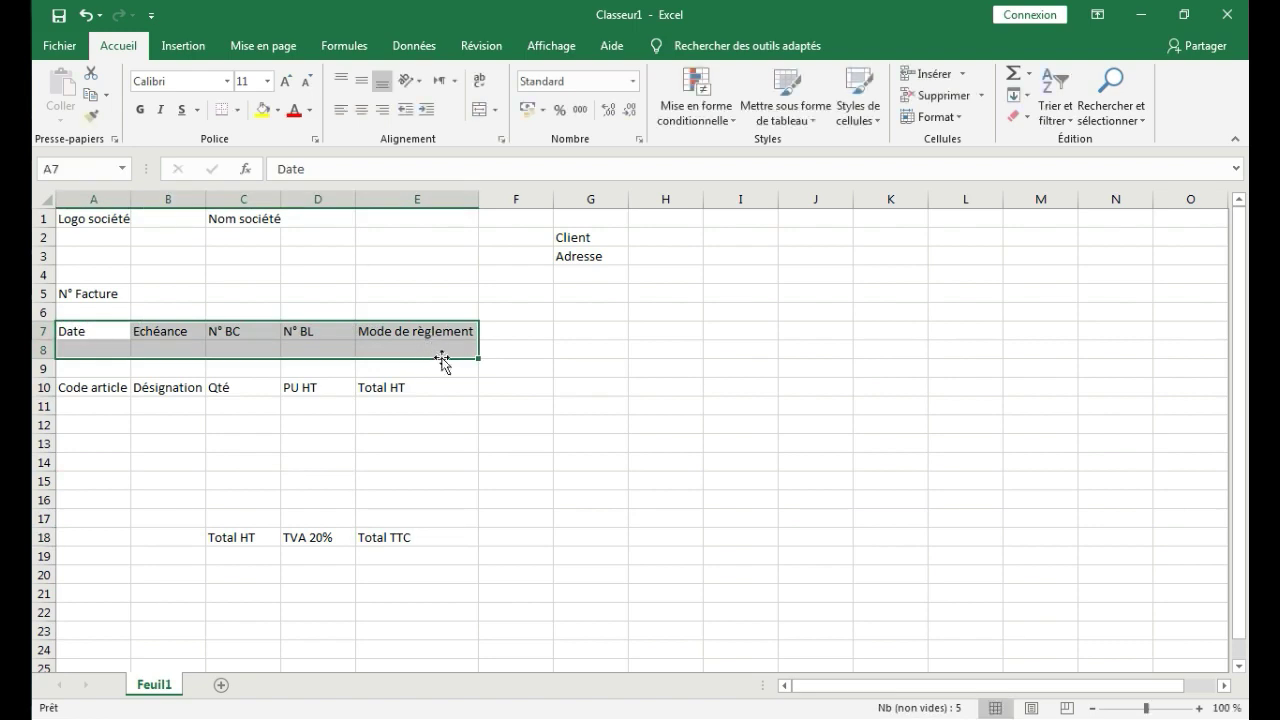
click(238, 110)
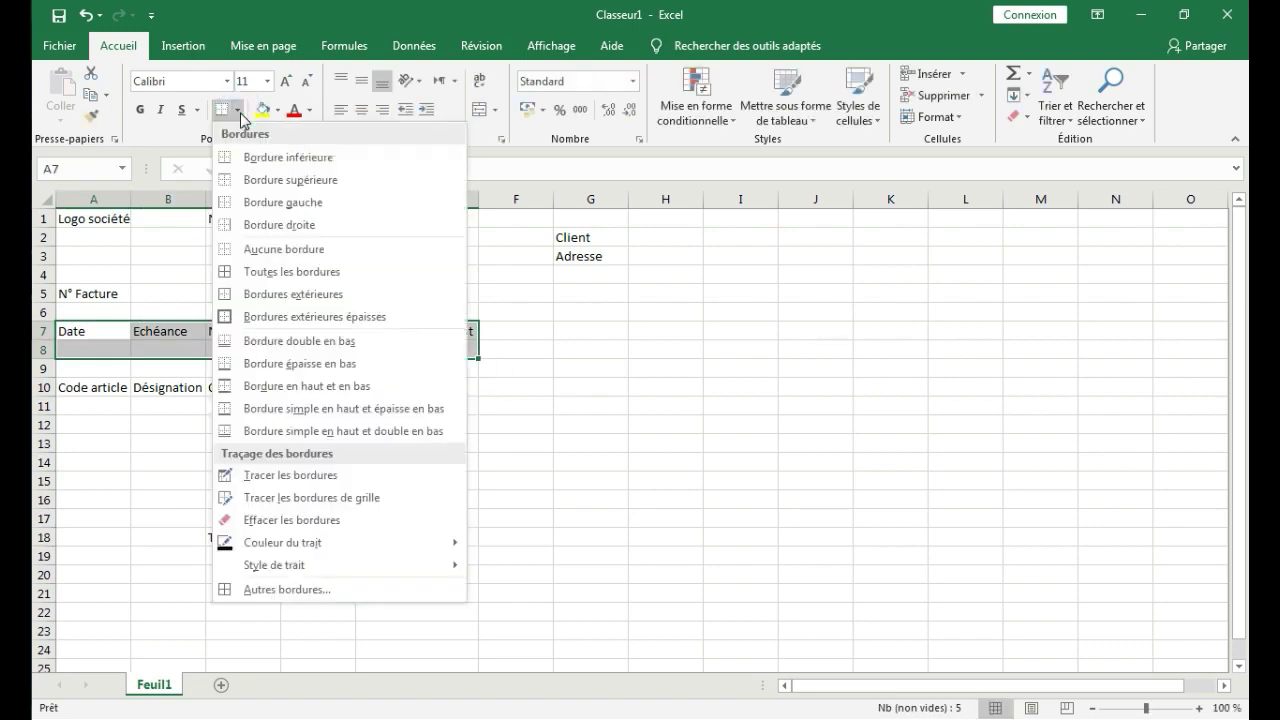
click(240, 271)
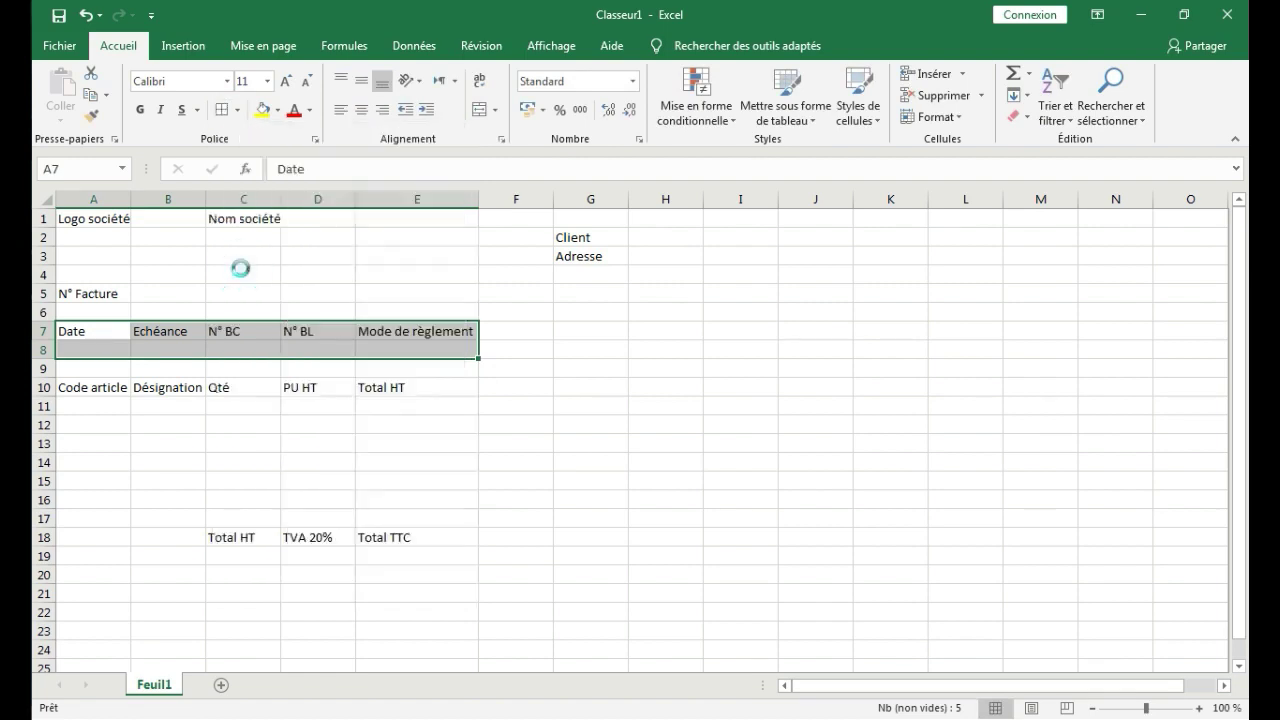
Give the item table A10:E16 a thin outline and inner vertical borders, without horizontal lines between the rows
click(134, 390)
drag(82, 390, 439, 501)
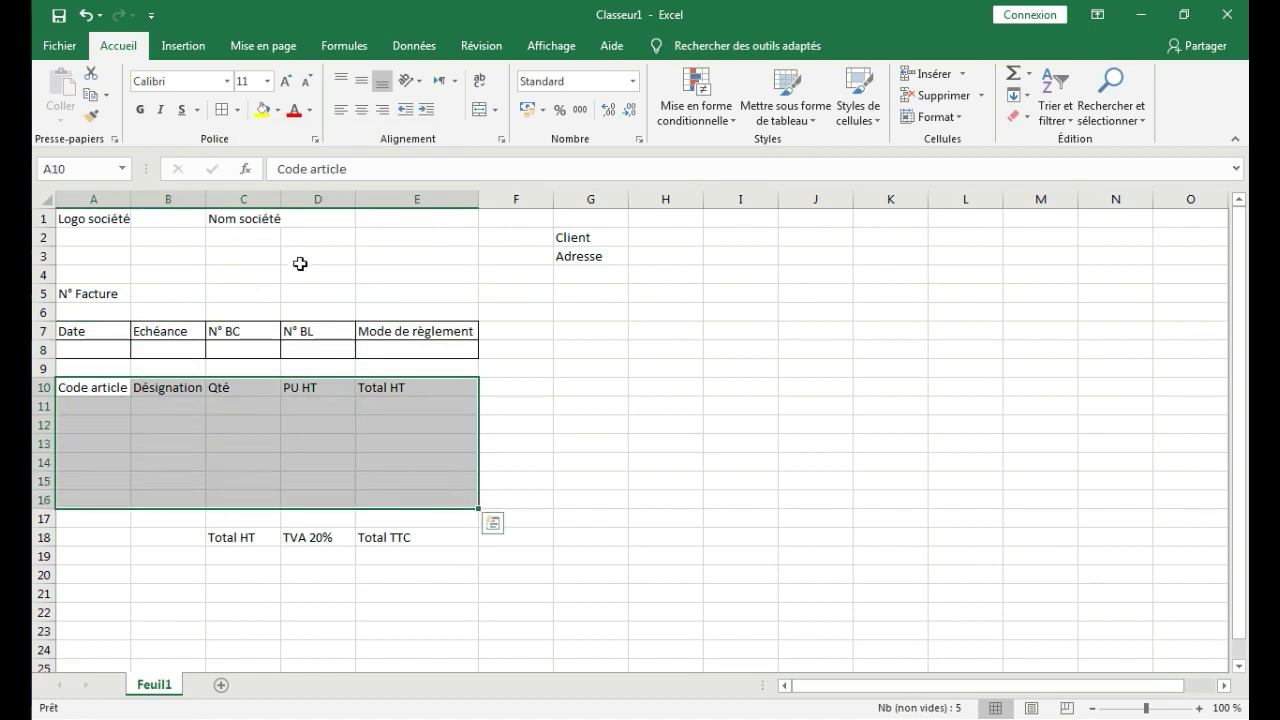
click(239, 112)
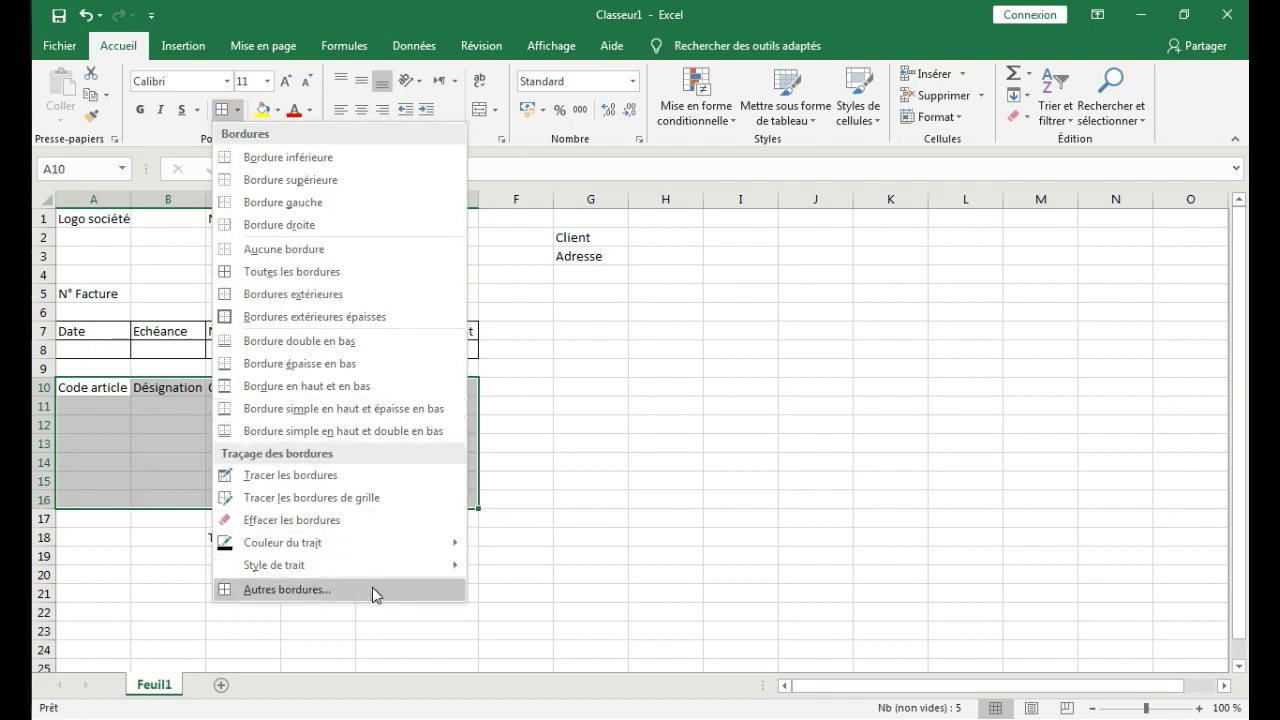
click(371, 589)
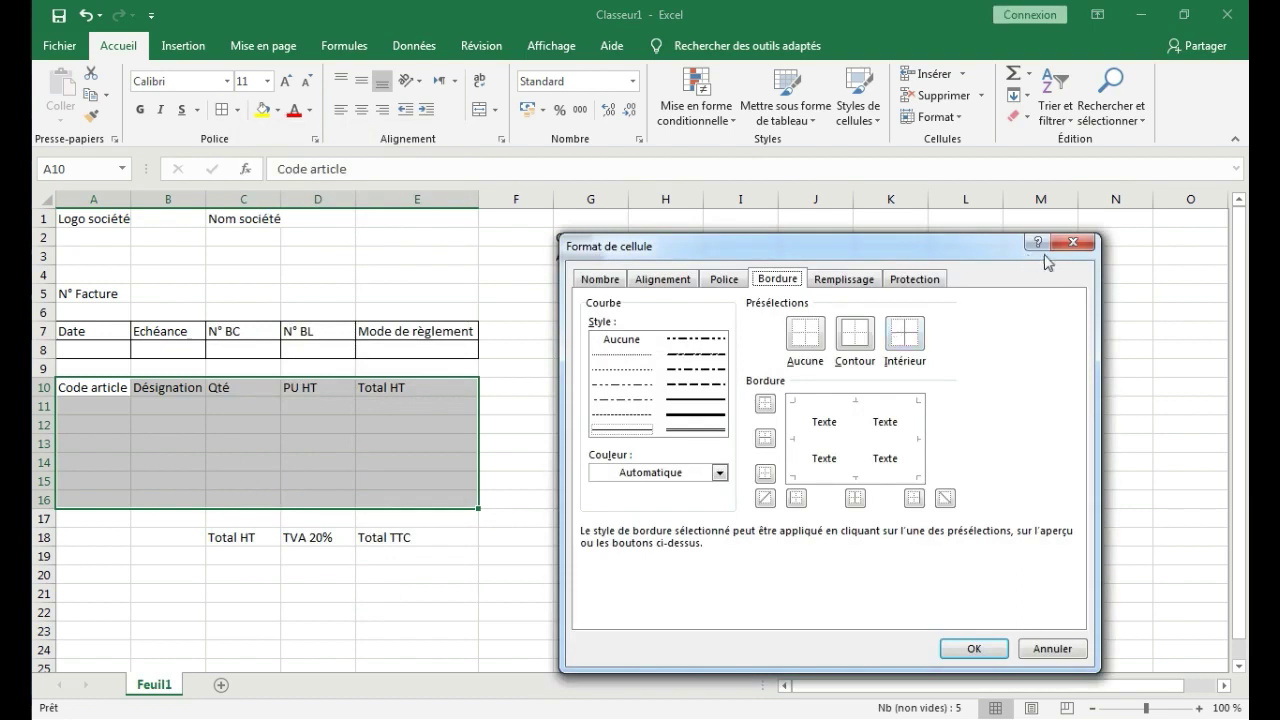
click(871, 404)
click(874, 402)
click(870, 400)
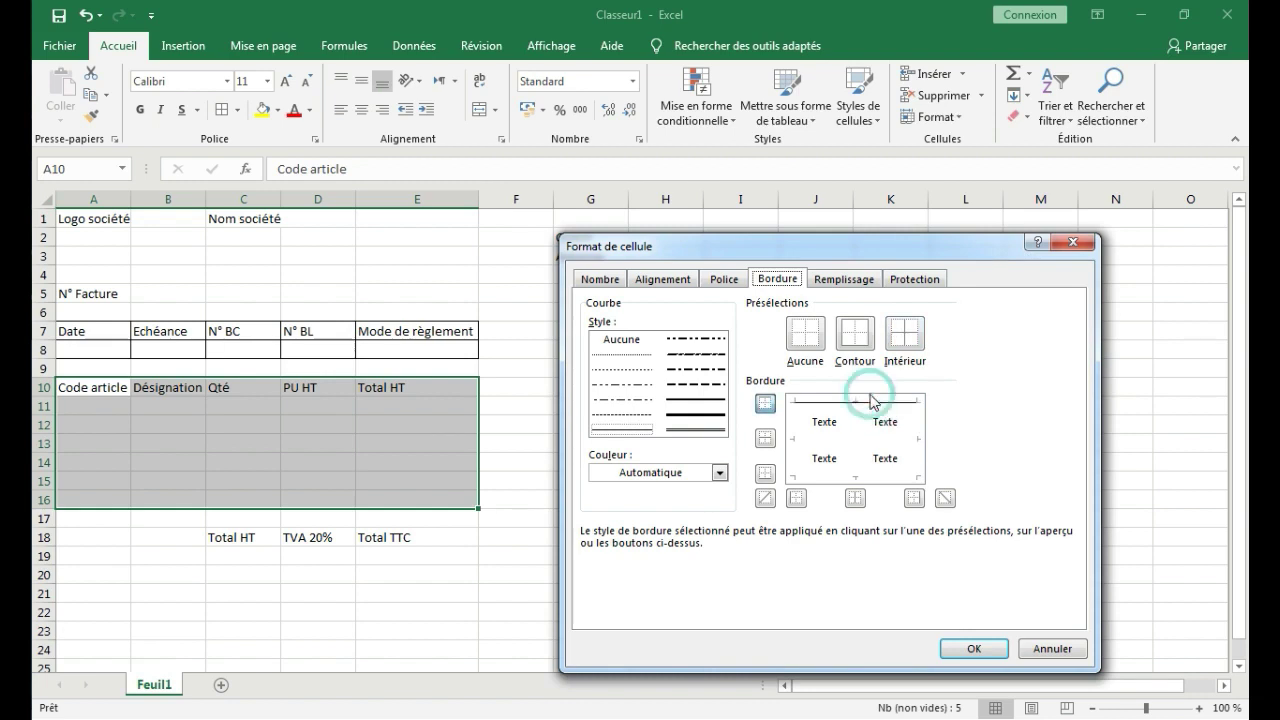
click(920, 438)
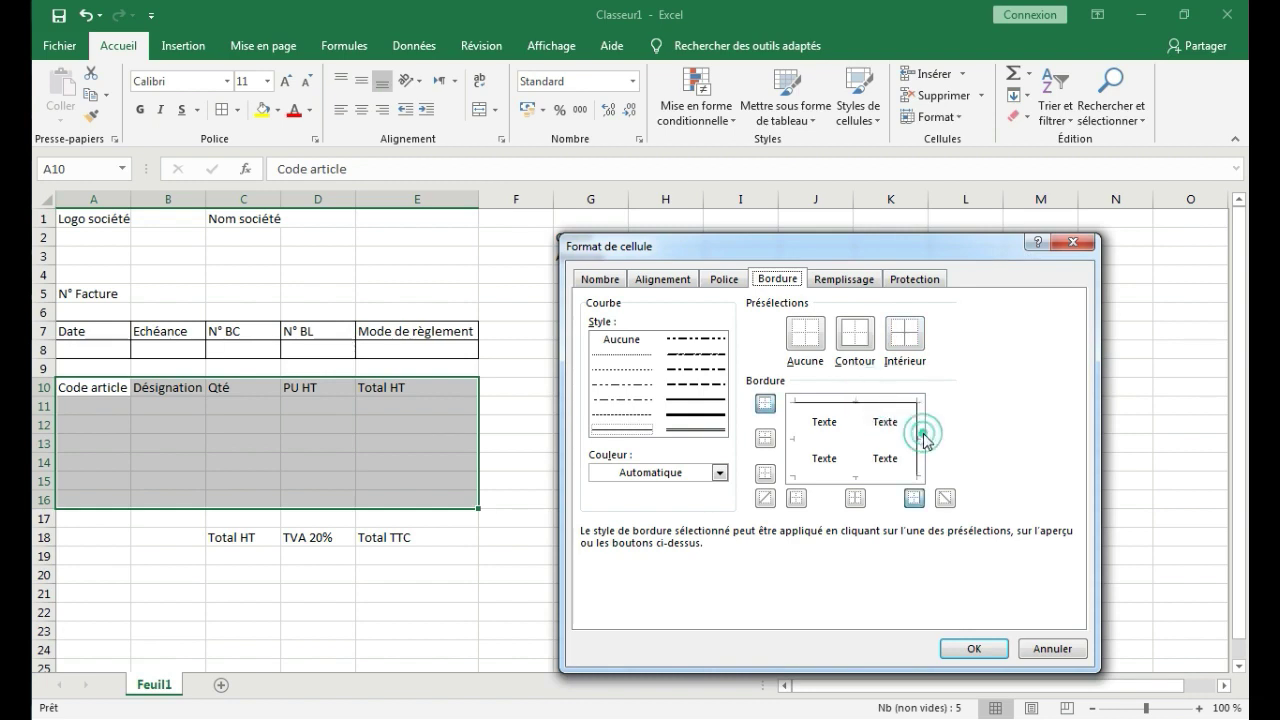
click(852, 480)
click(789, 447)
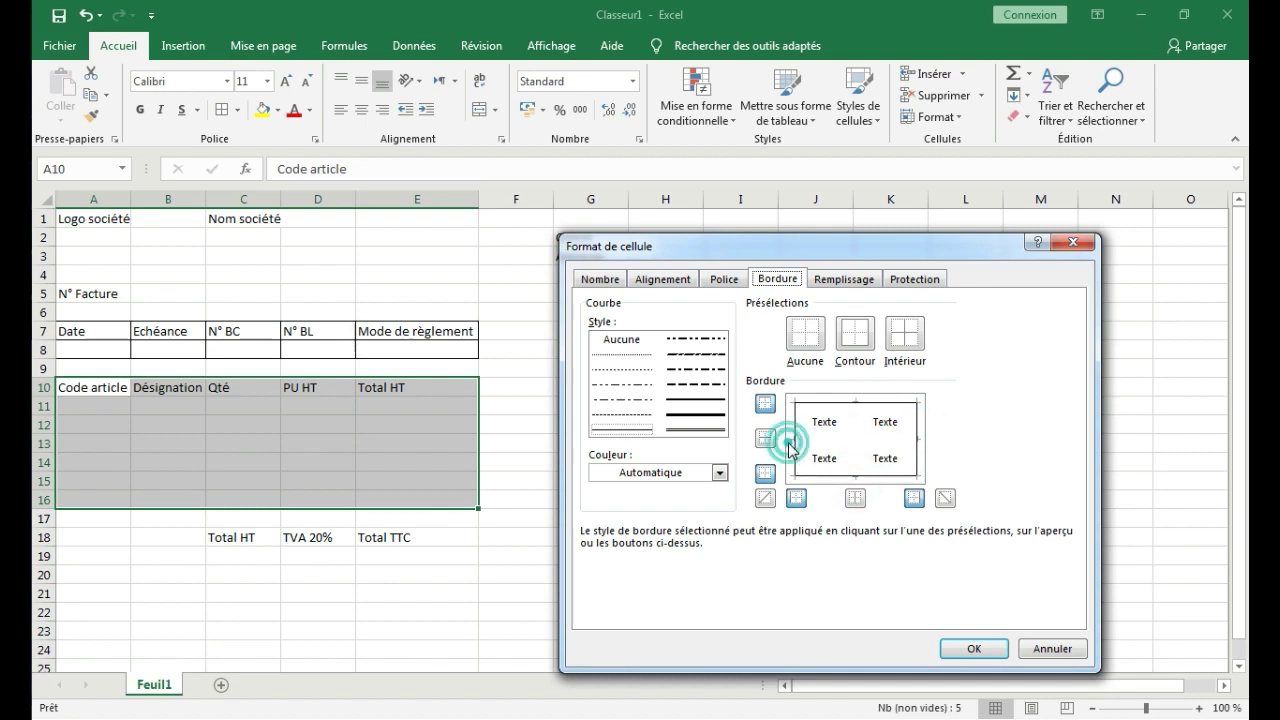
click(855, 446)
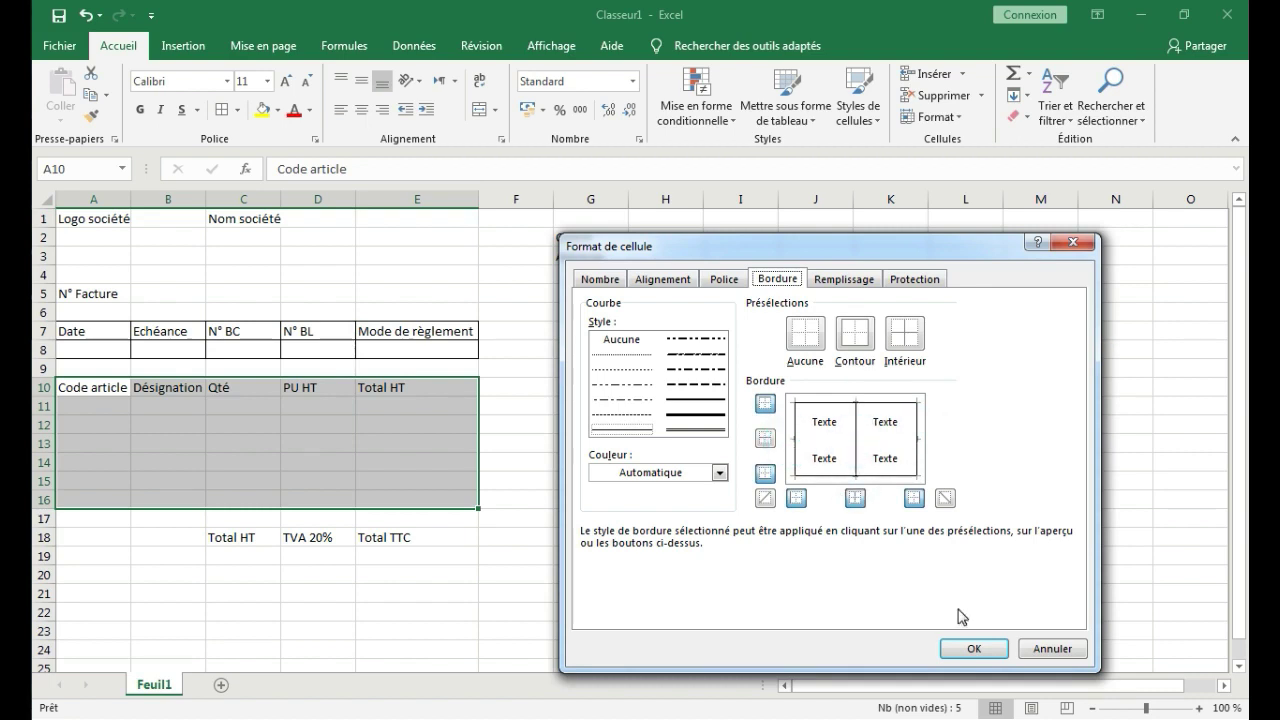
click(973, 649)
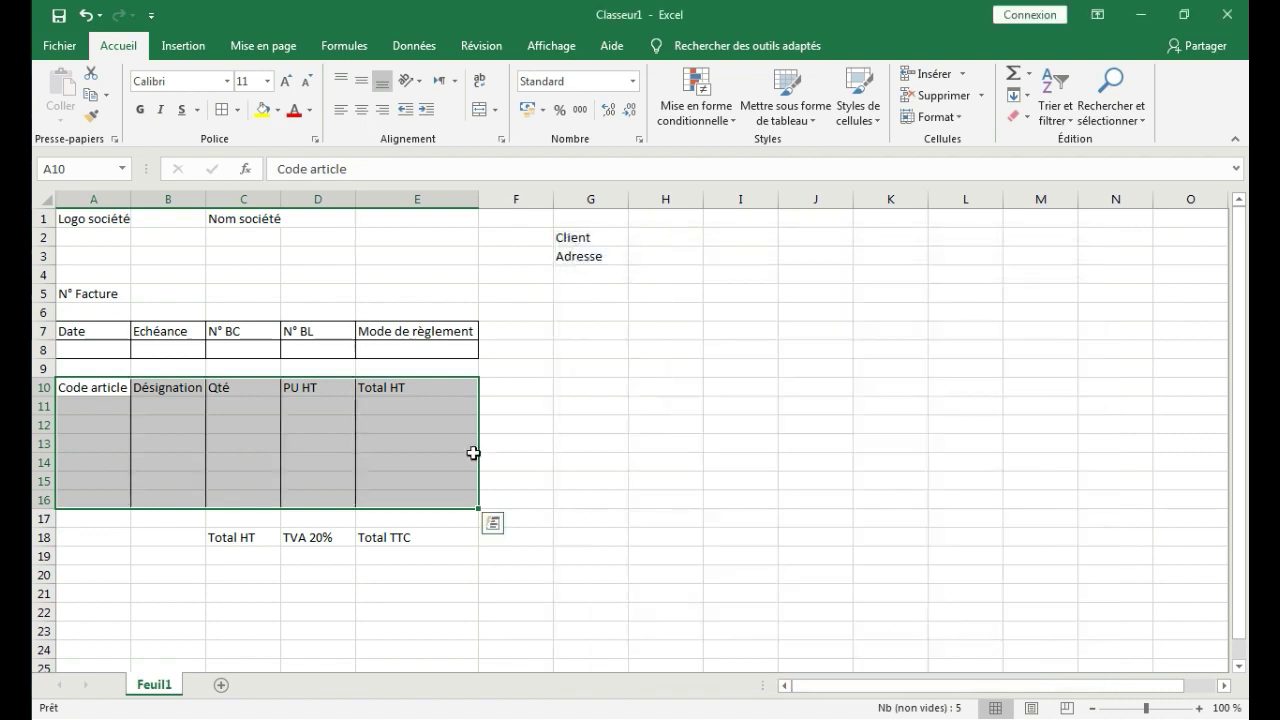
Apply all borders to the item table's heading row A10:E10
click(471, 460)
drag(103, 387, 450, 391)
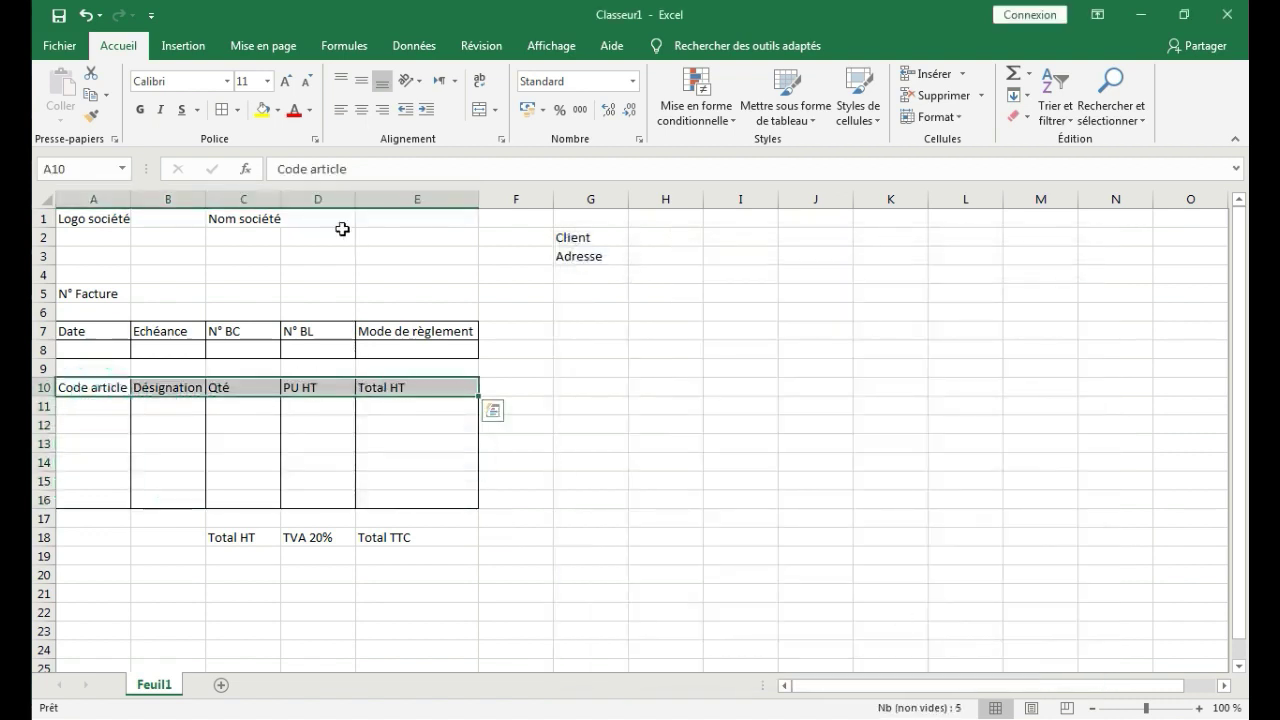
click(218, 110)
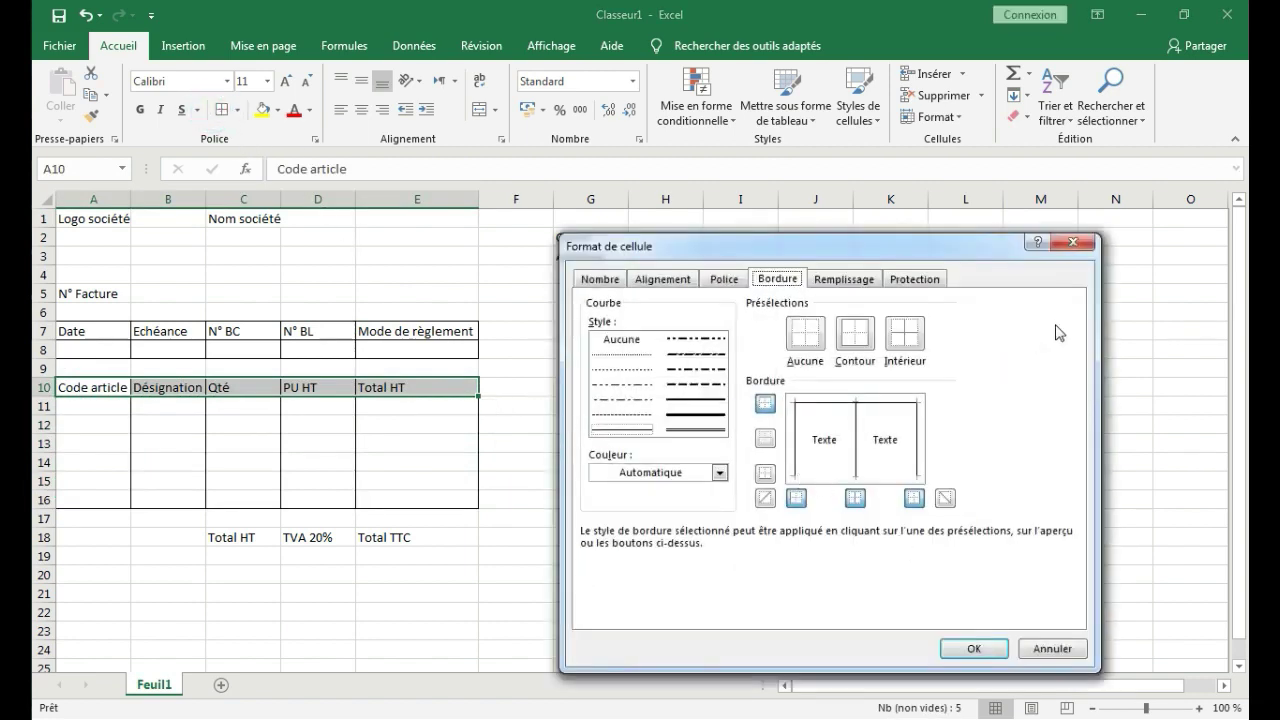
click(1070, 246)
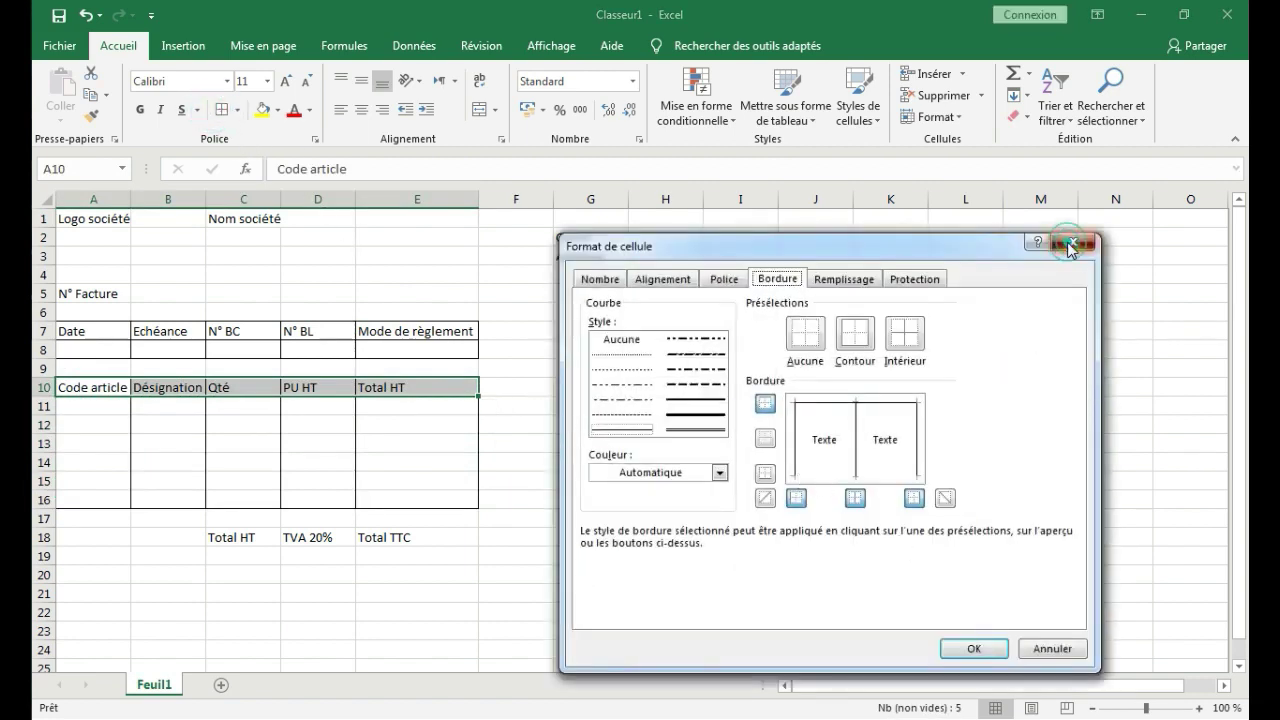
click(238, 110)
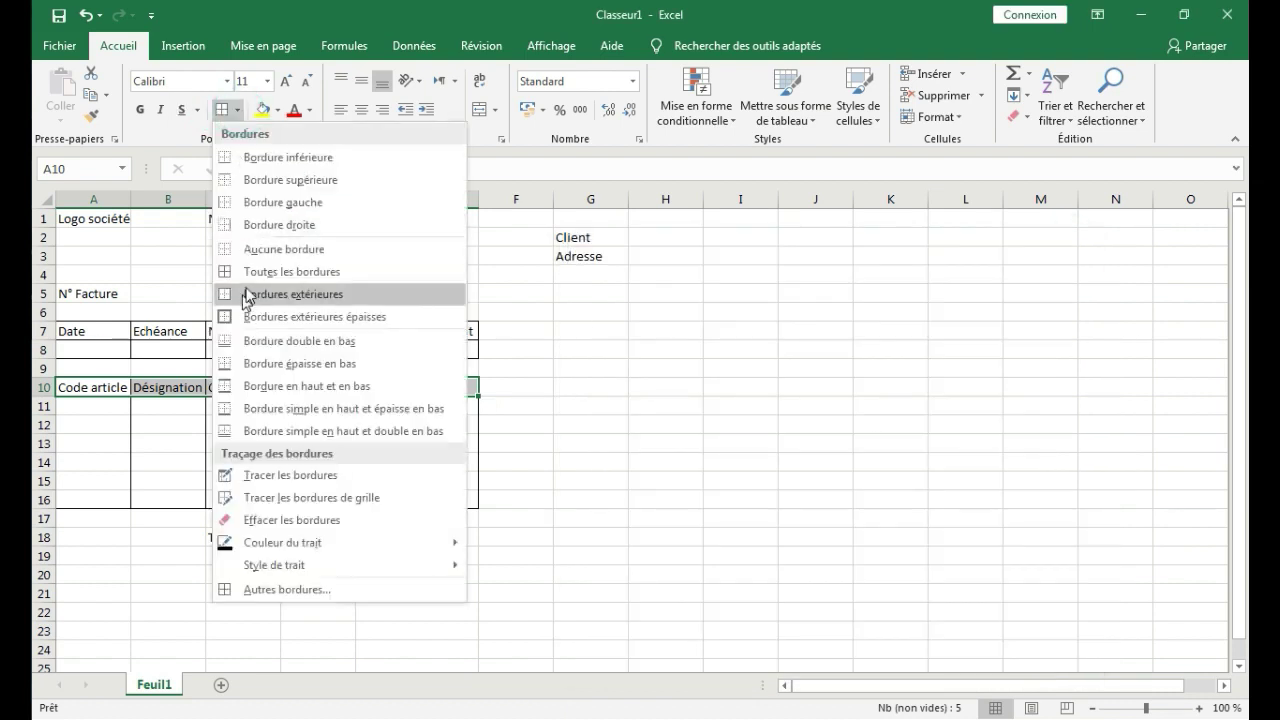
click(271, 274)
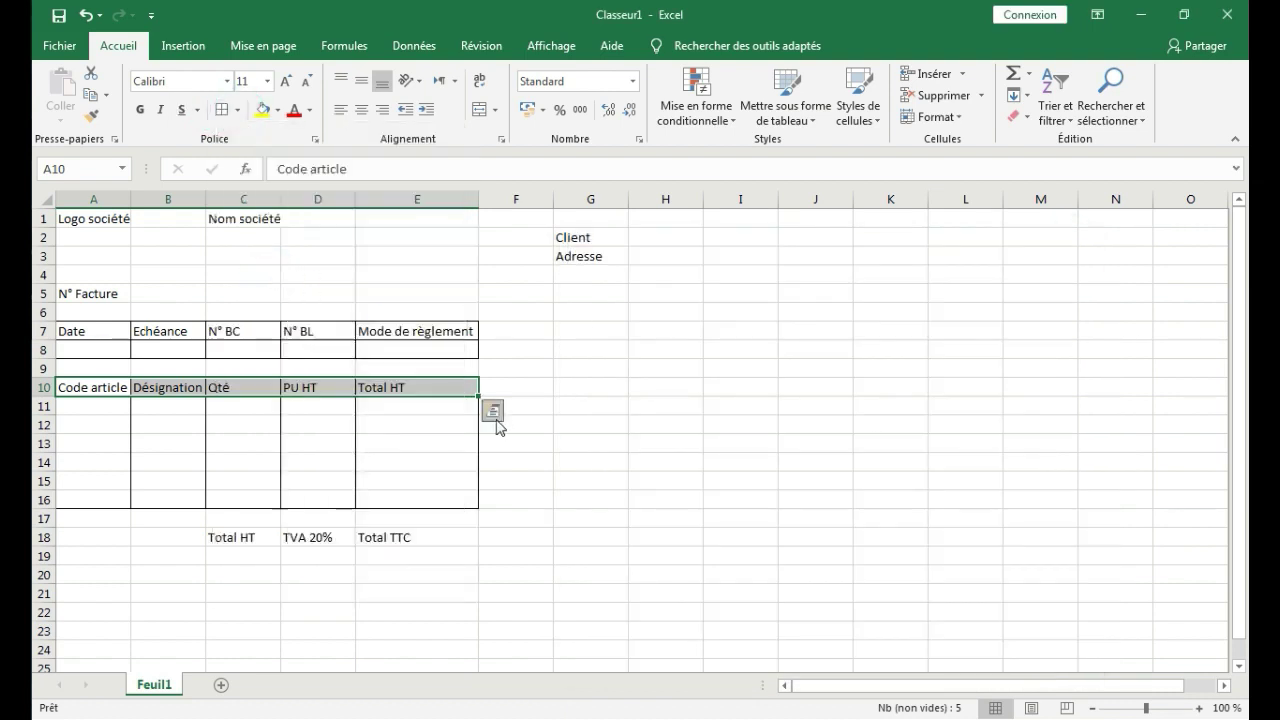
Apply all borders to the invoice number cells A5:B5
click(75, 295)
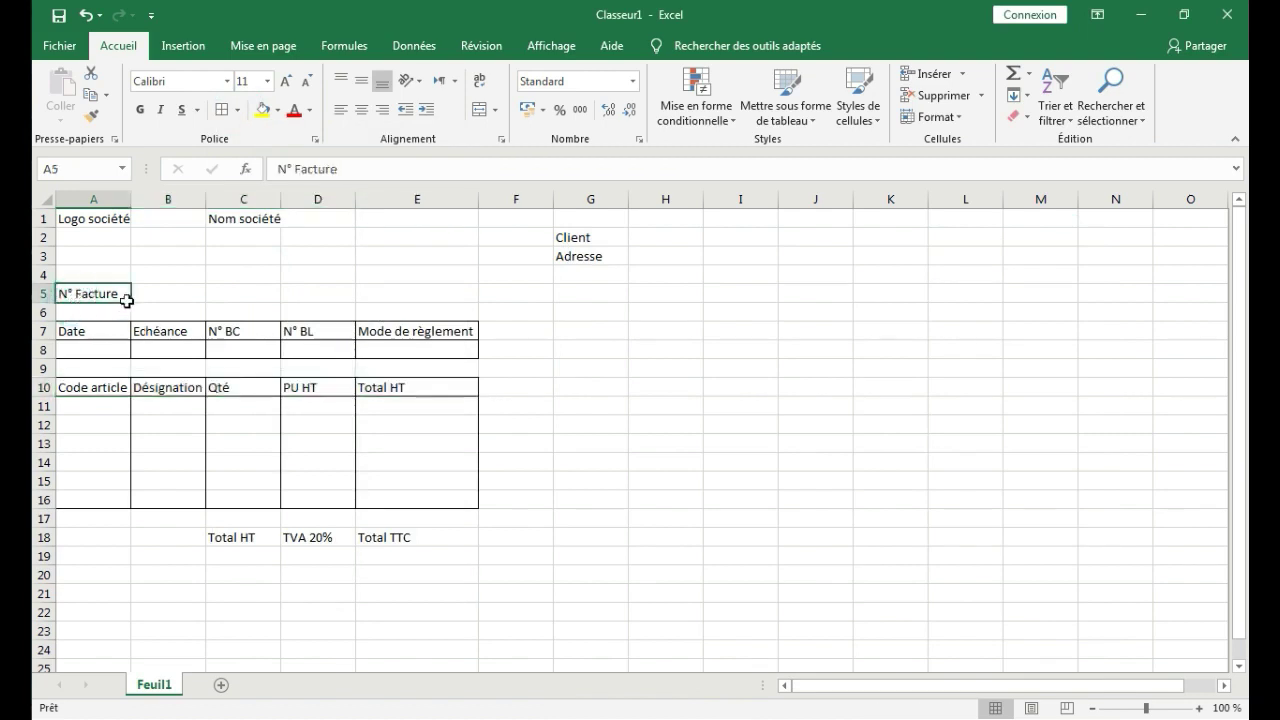
drag(126, 300, 194, 297)
click(223, 110)
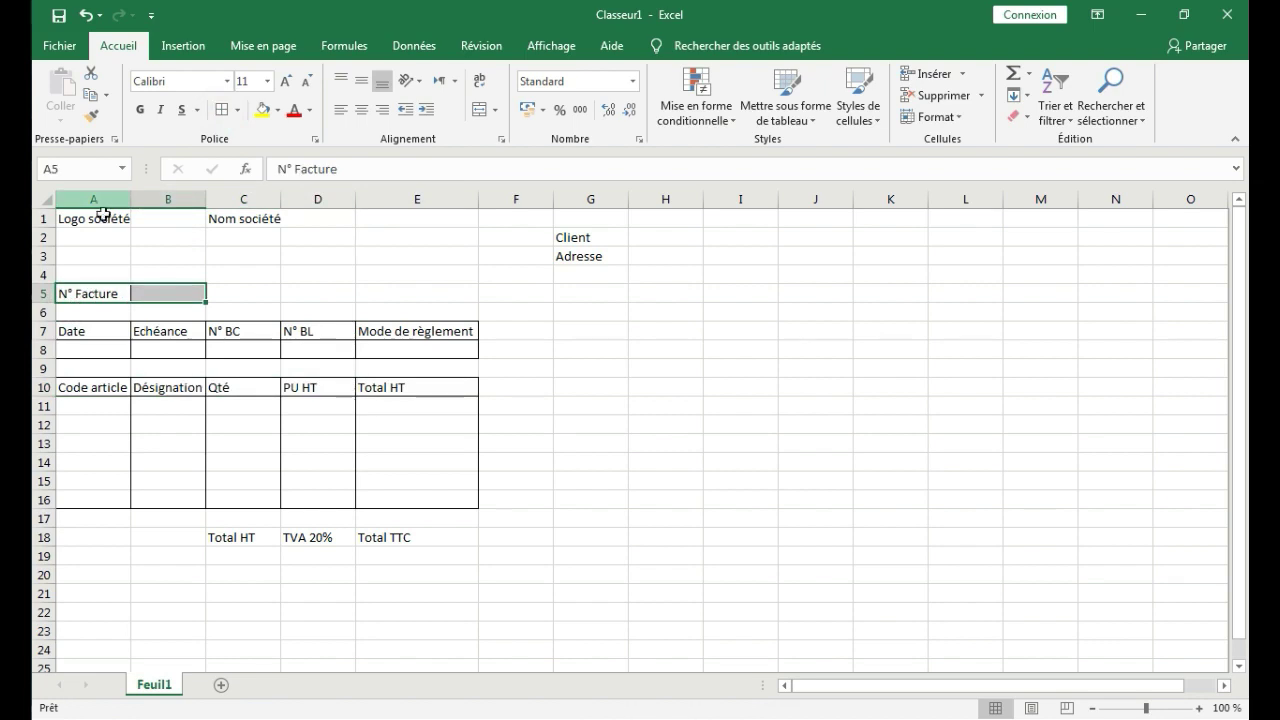
Frame the company logo area A1:B2 with thick outside borders
drag(103, 216, 189, 237)
click(237, 111)
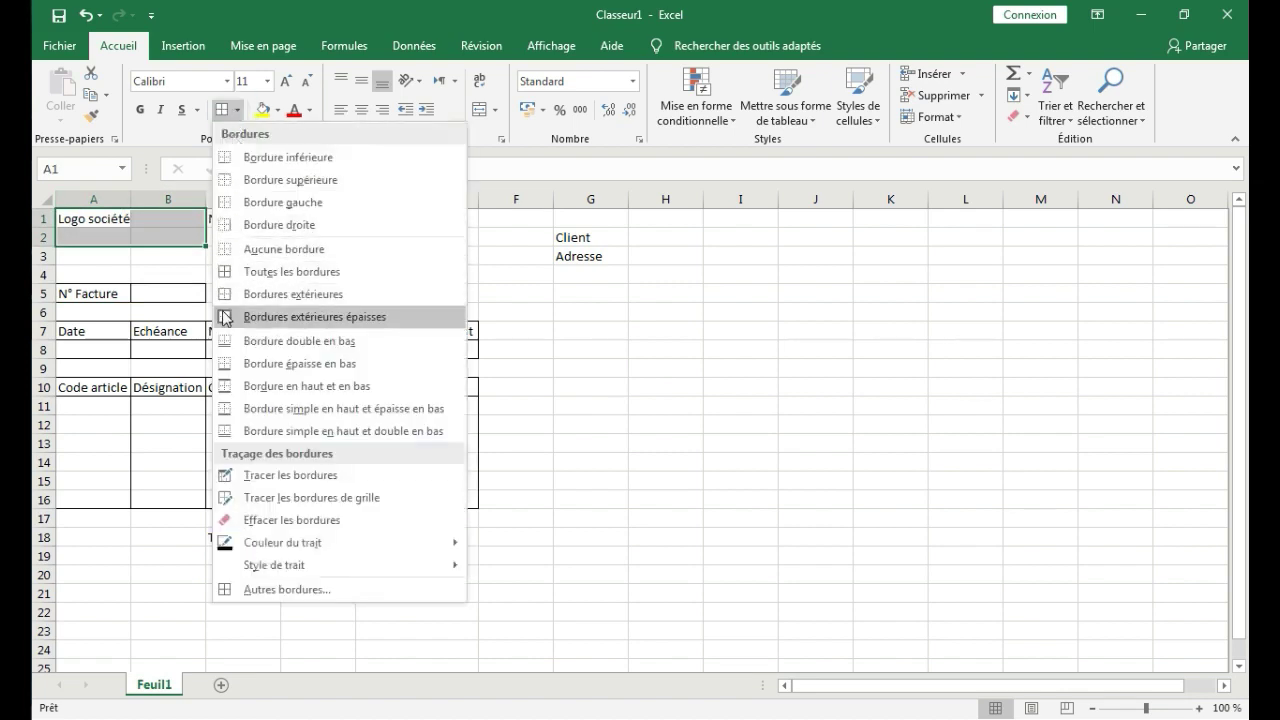
click(226, 316)
Frame the company name area C1:E3 with thick outside borders
click(277, 237)
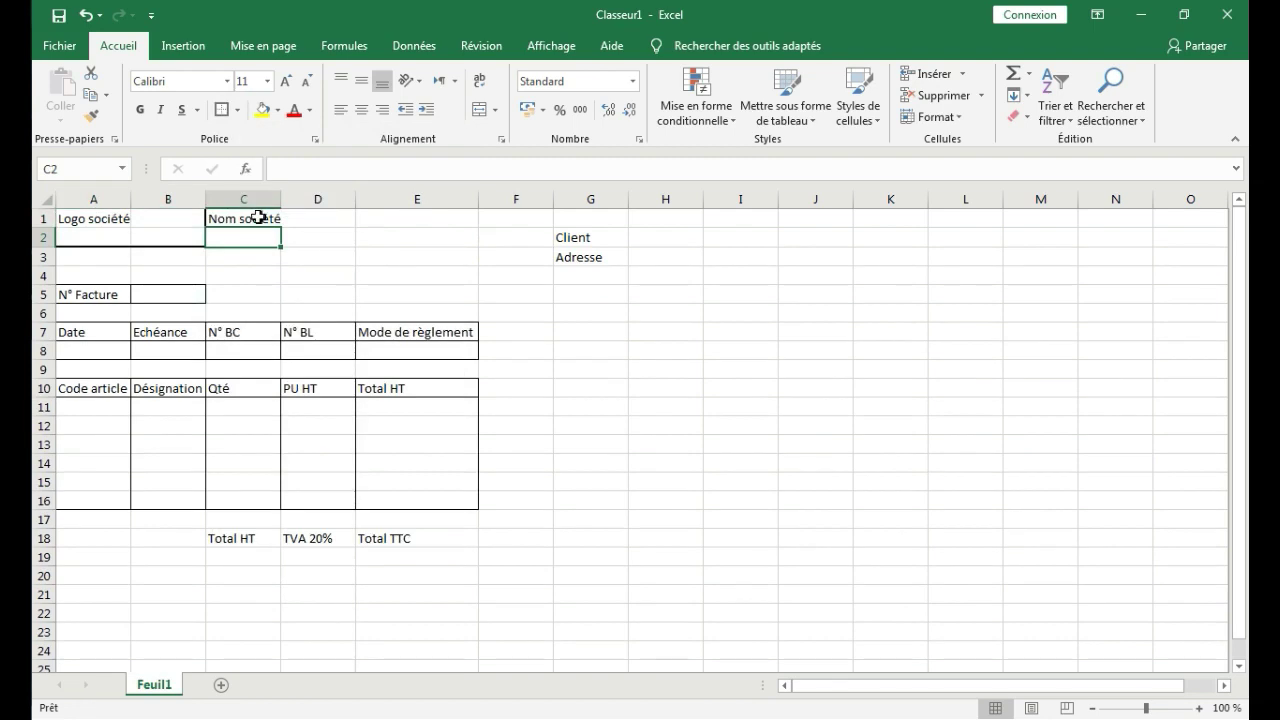
click(291, 232)
drag(266, 222, 362, 251)
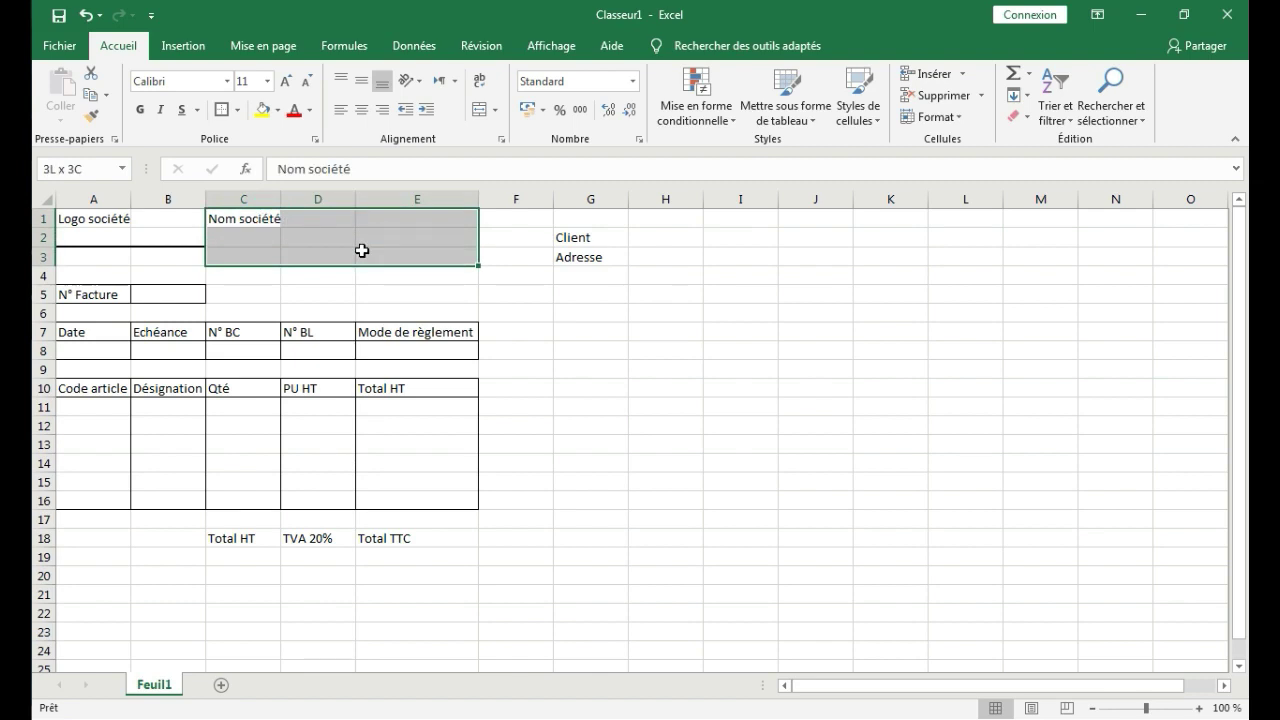
click(221, 112)
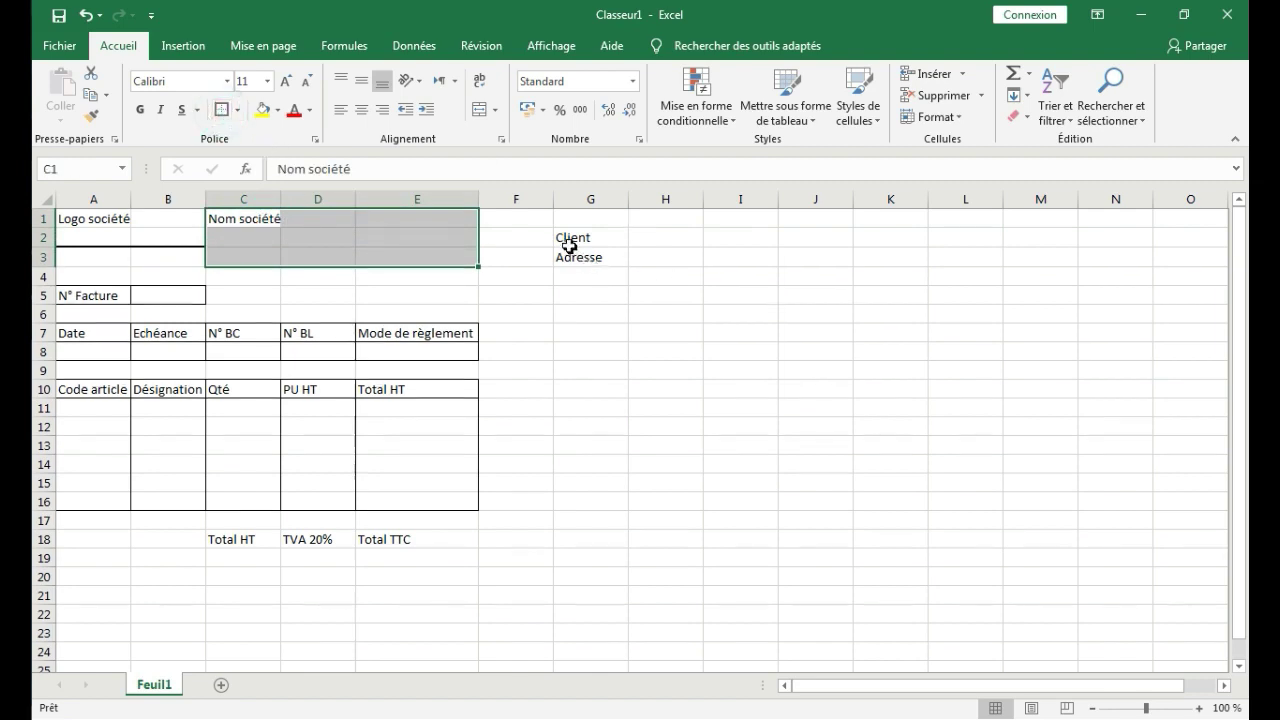
Frame the customer and address area F2:H4 with thick outside borders
drag(527, 233, 660, 277)
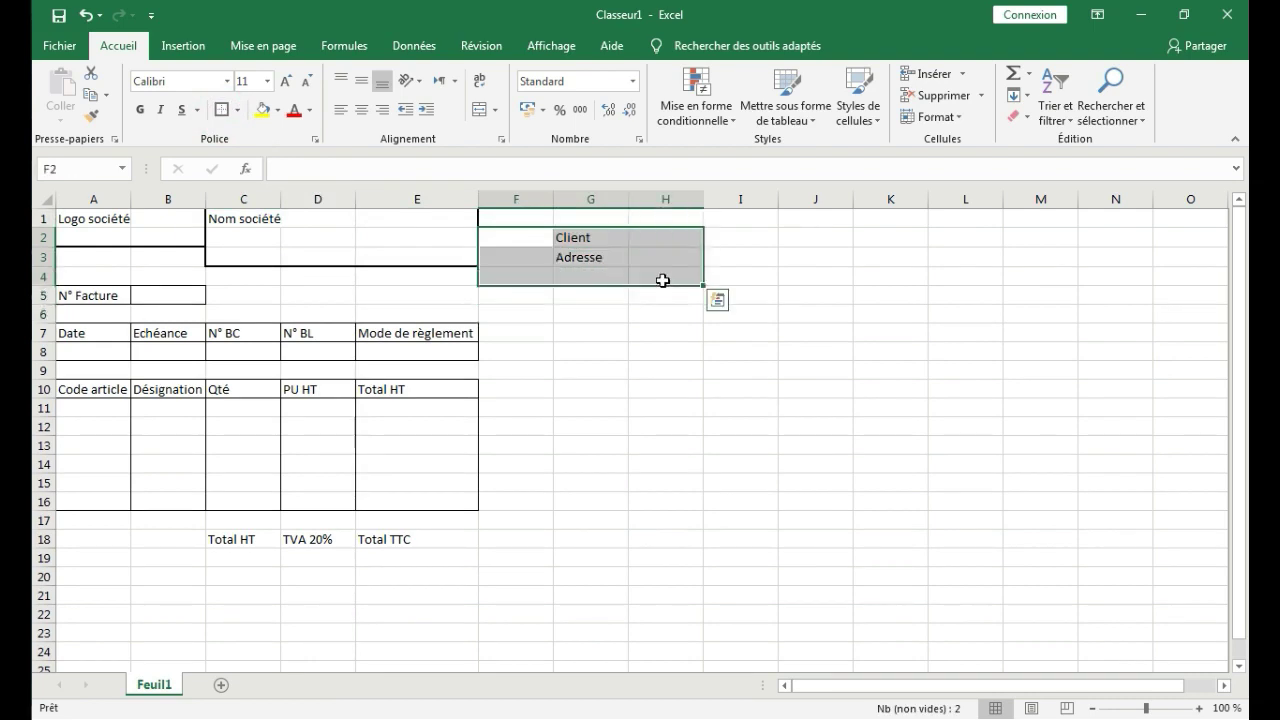
click(221, 109)
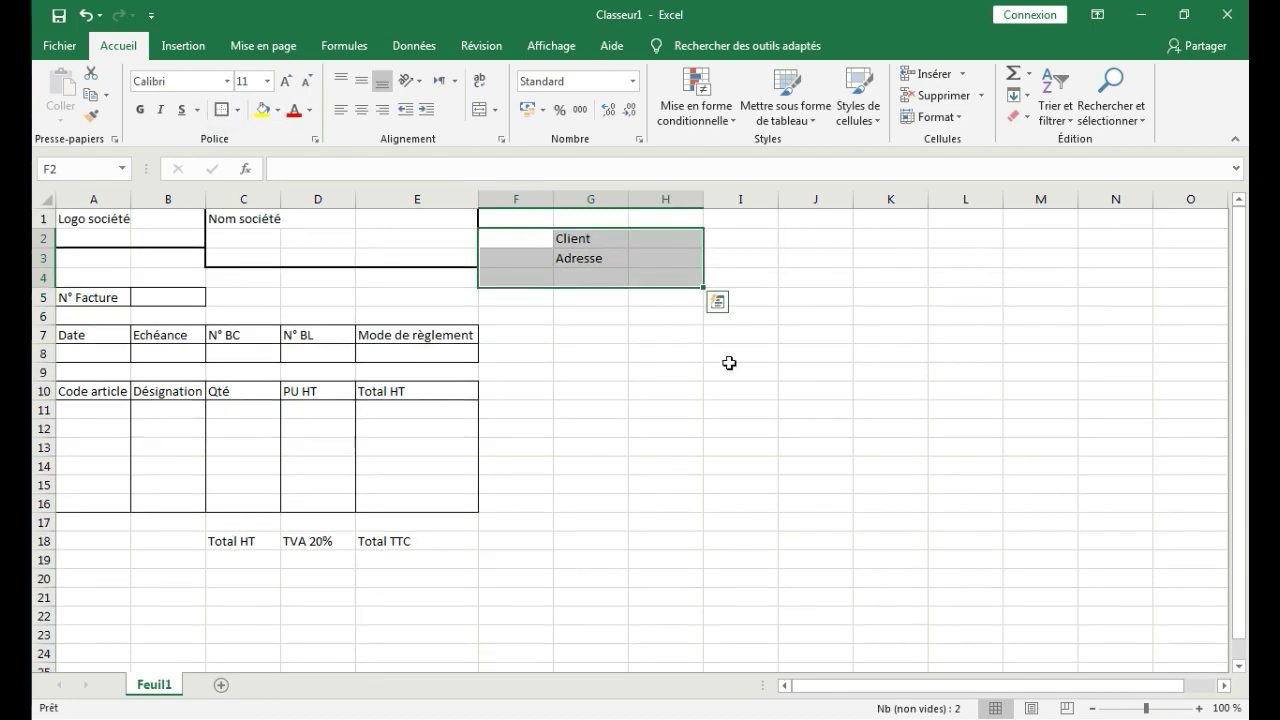
click(742, 388)
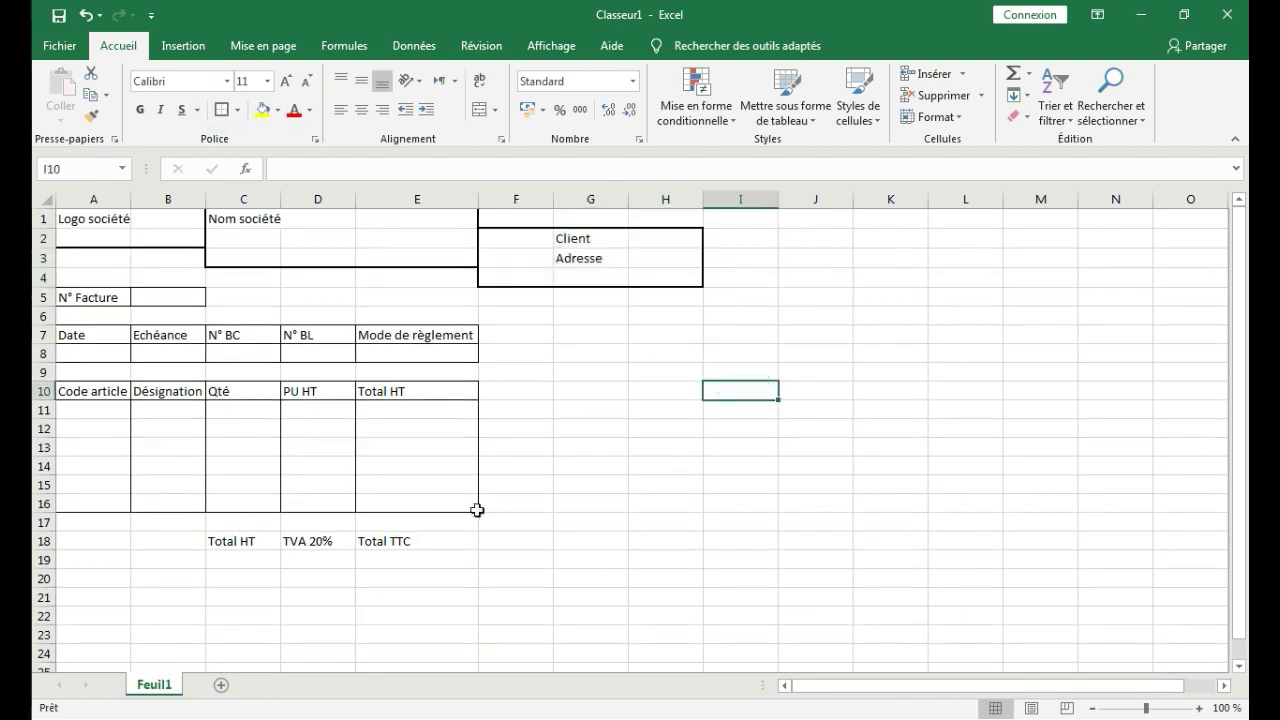
Apply all borders to the totals block C18:E19, including the empty row under the labels
drag(237, 540, 412, 542)
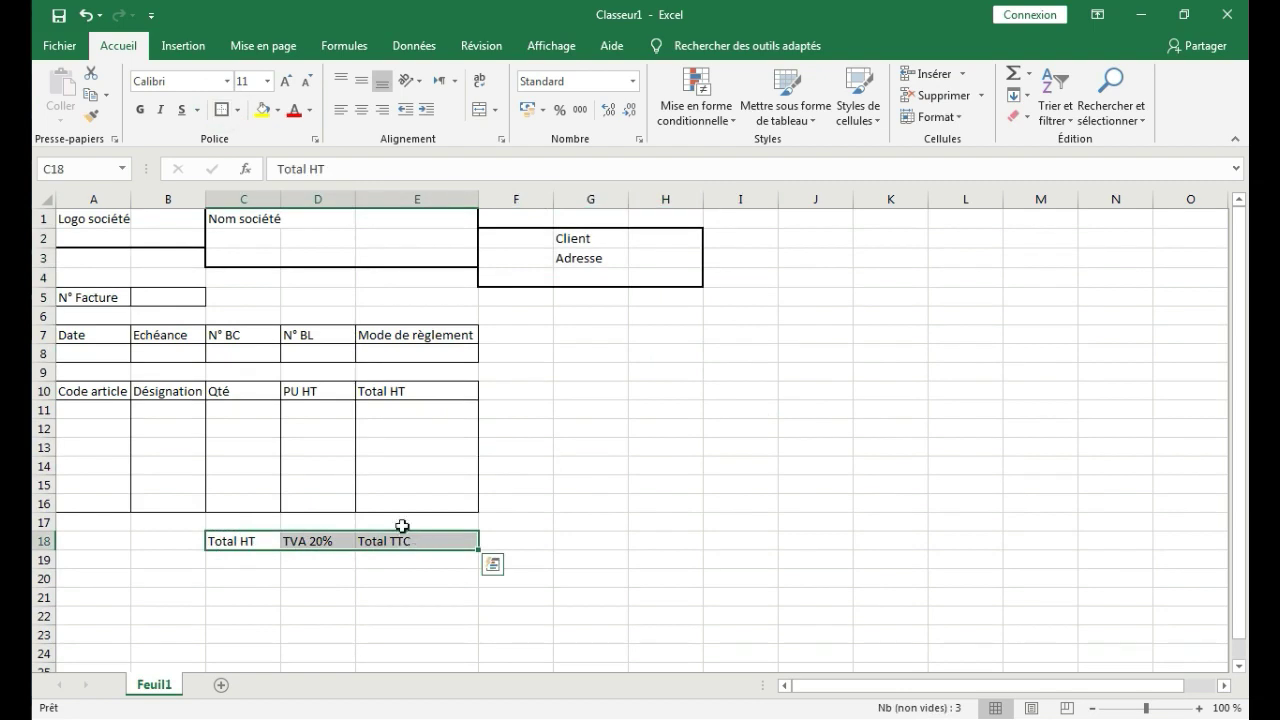
click(265, 572)
drag(242, 542, 436, 562)
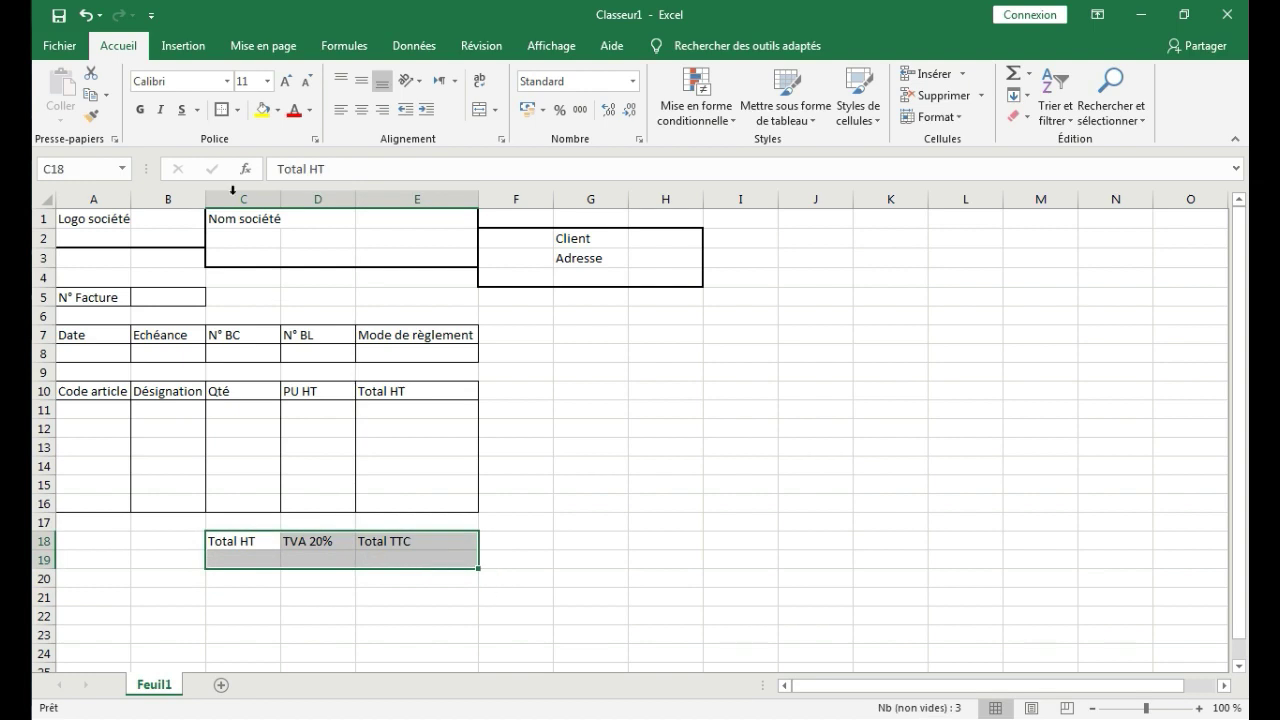
click(238, 110)
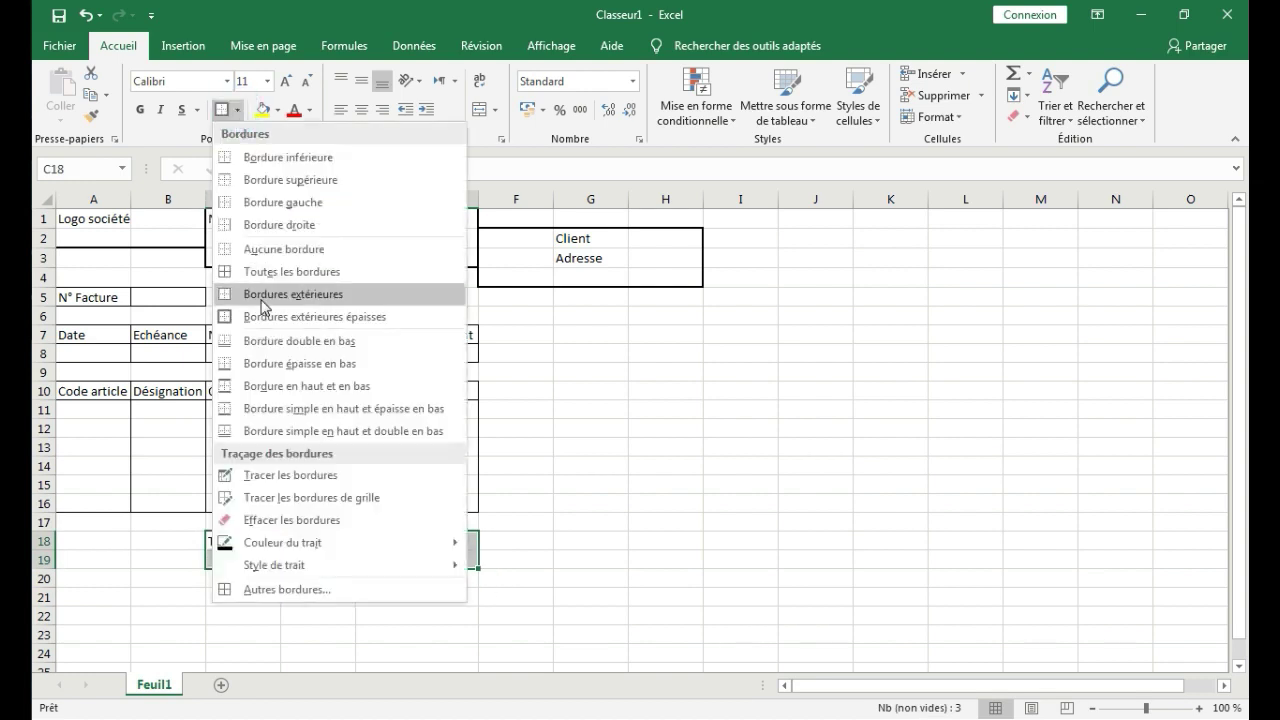
click(236, 271)
click(662, 460)
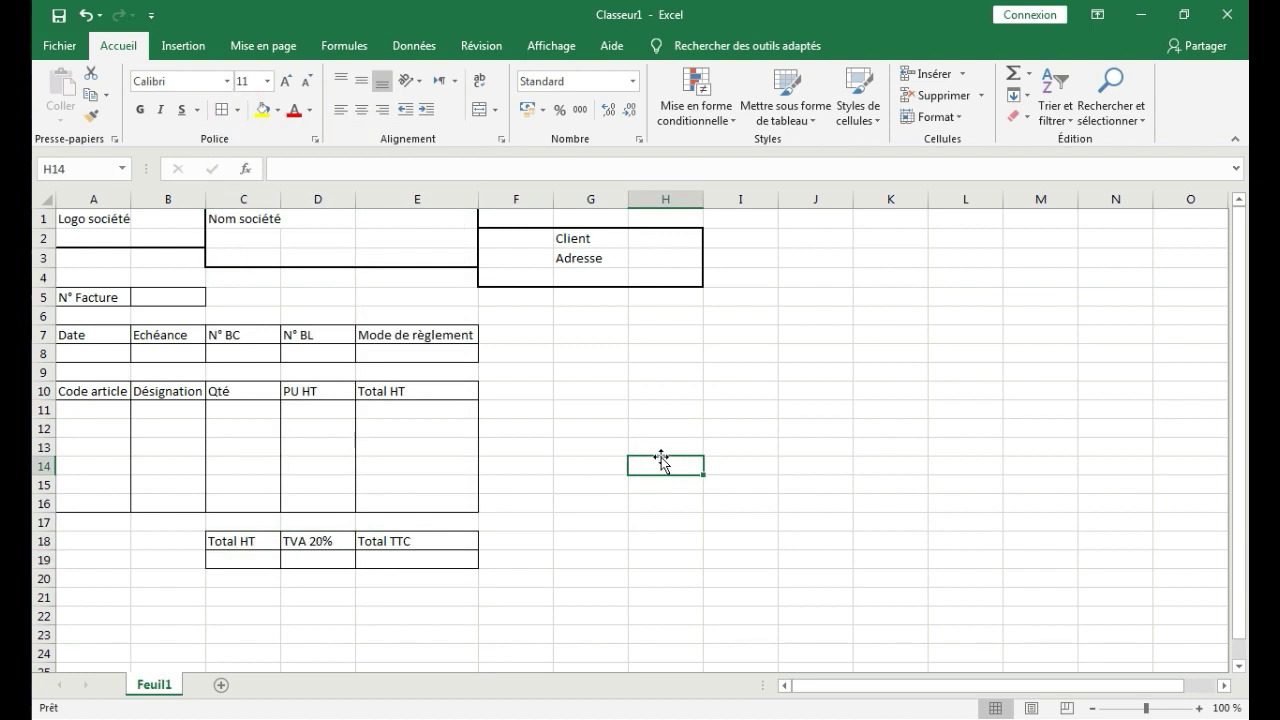
Try to hide the gridlines in A1:I22 by giving the cell fill a white pattern colour
drag(60, 215, 736, 613)
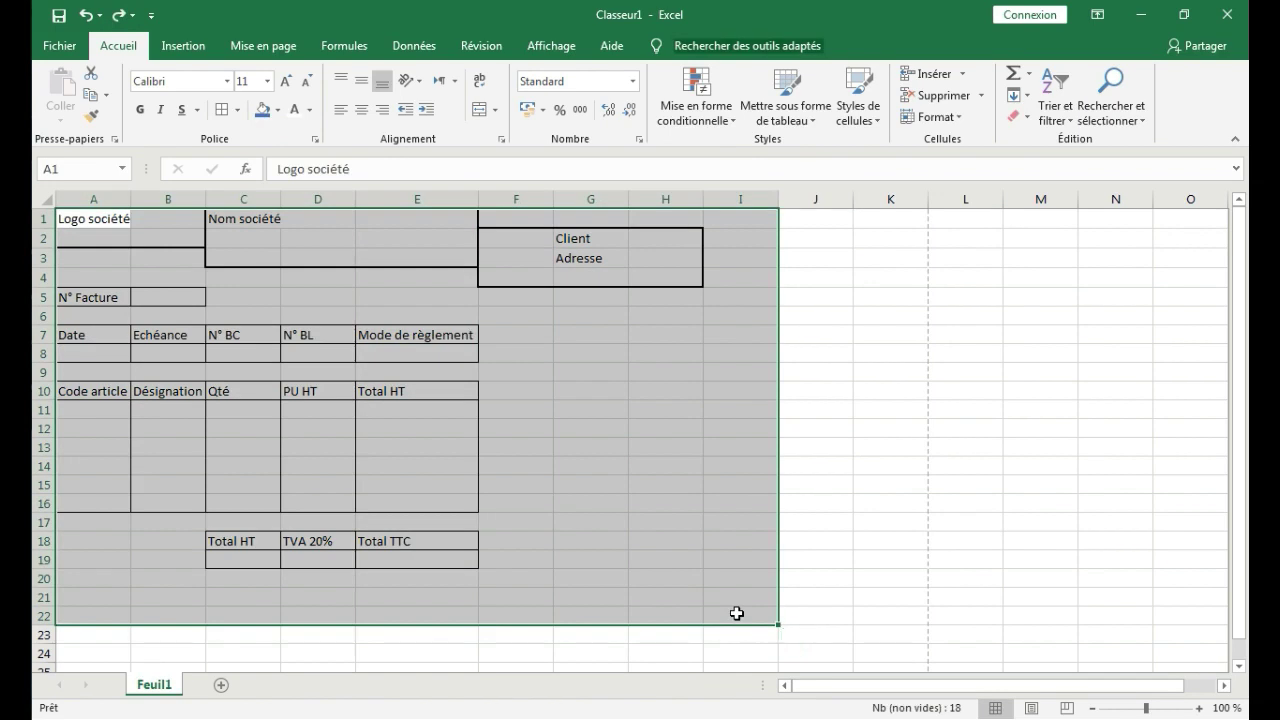
right_click(736, 613)
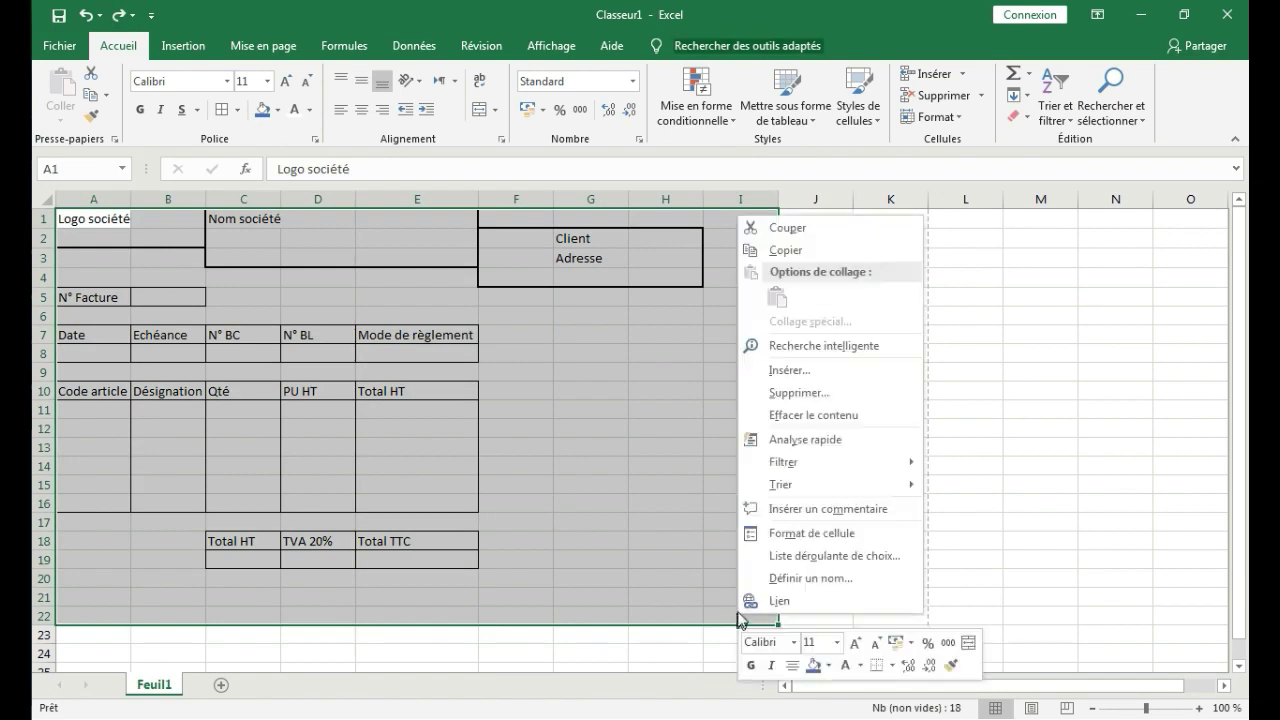
click(842, 535)
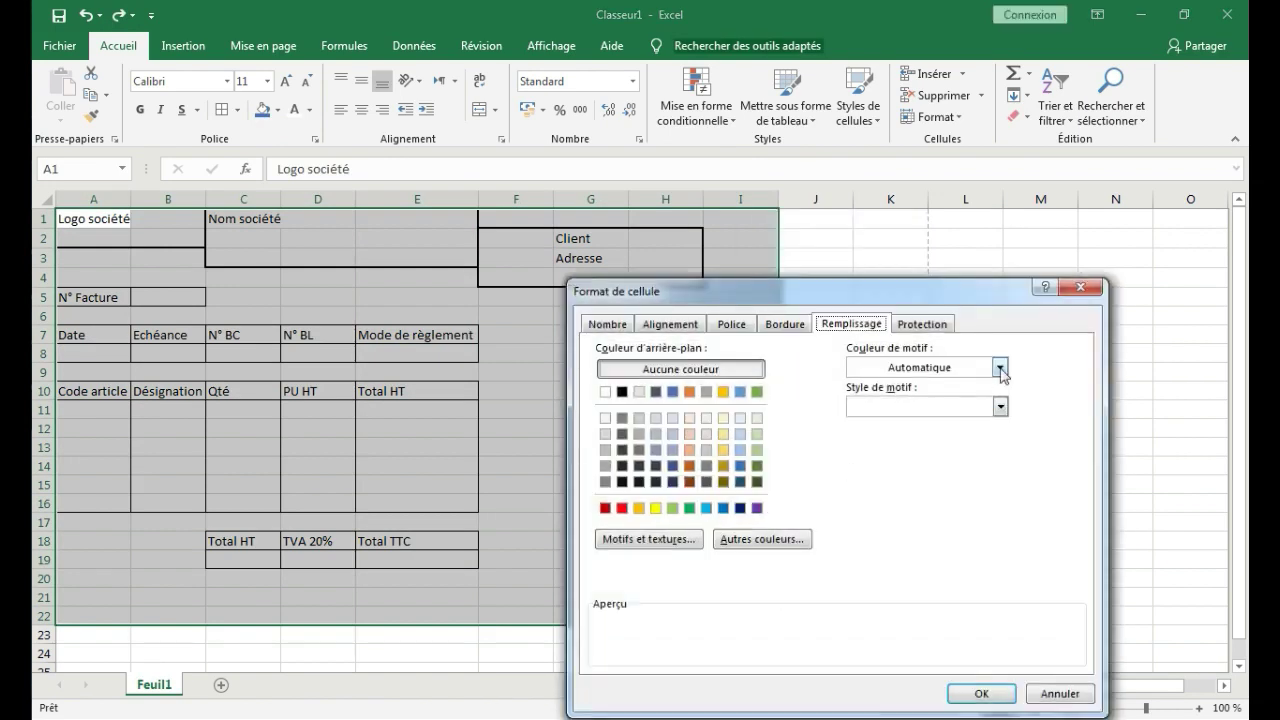
click(1000, 368)
click(859, 435)
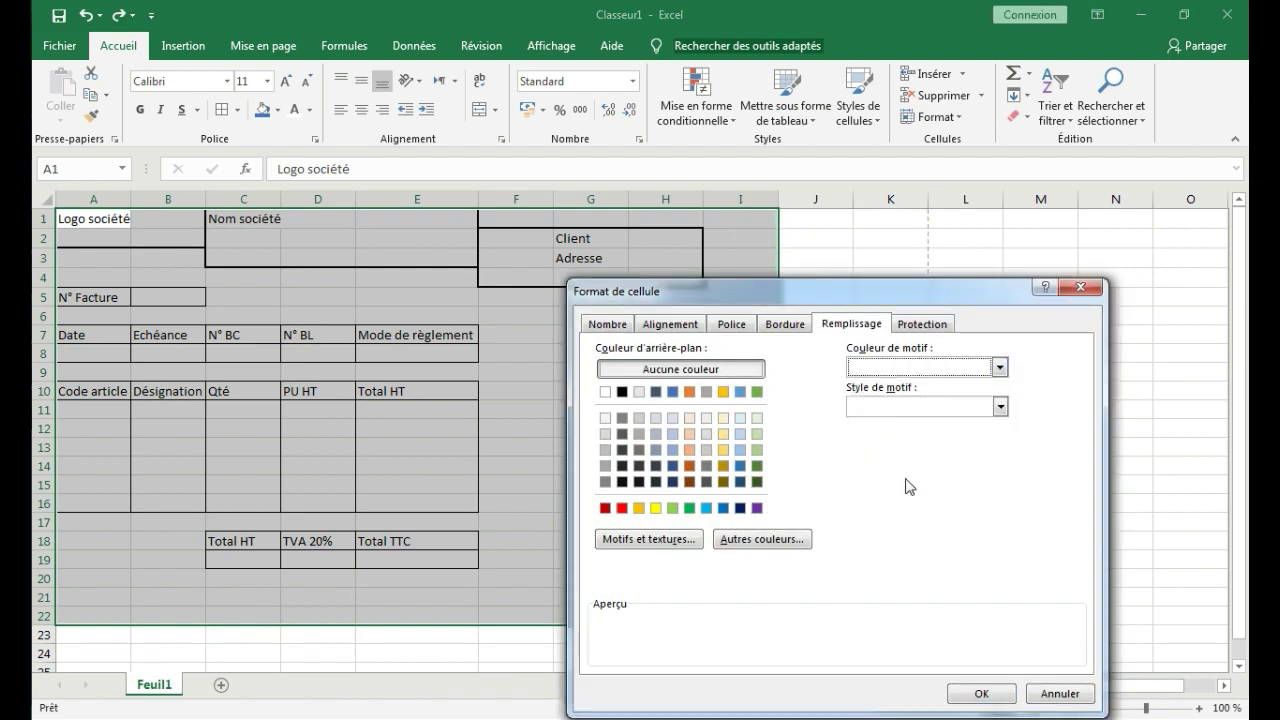
click(984, 695)
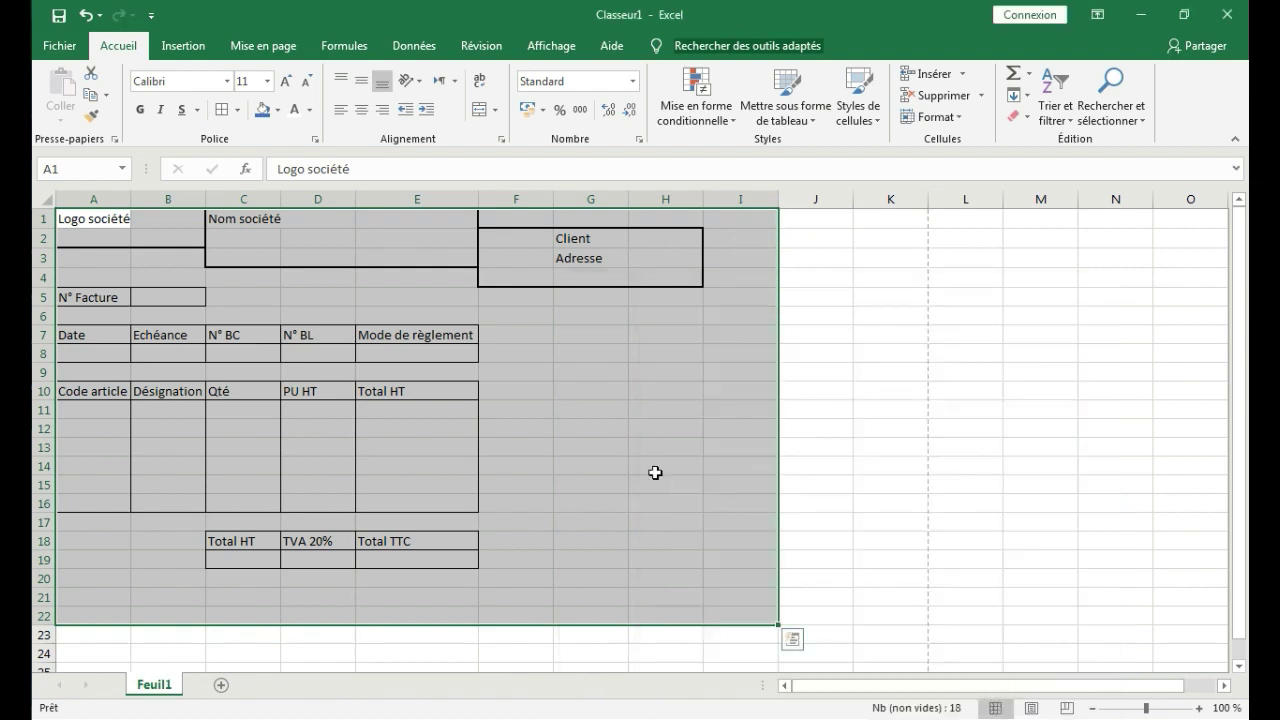
Hide the gridlines in A1:I22 by setting the cell fill's pattern style and a white pattern colour
right_click(684, 463)
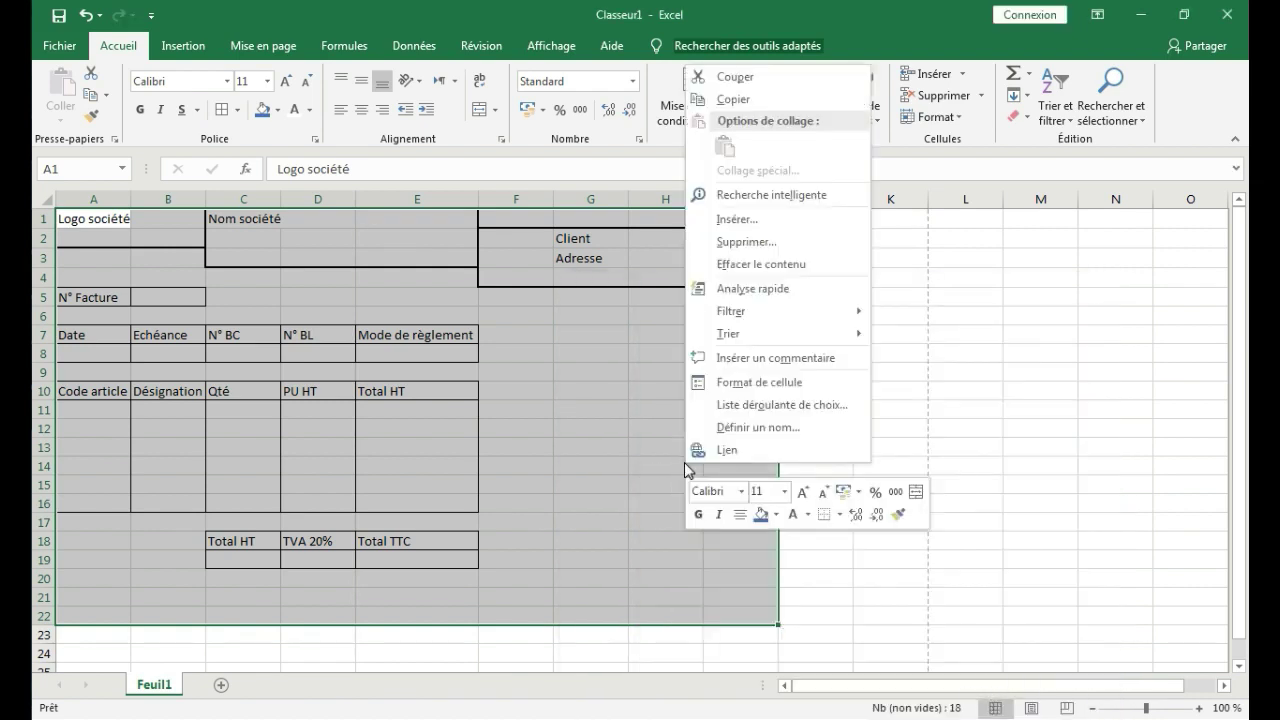
click(771, 386)
click(931, 289)
click(789, 309)
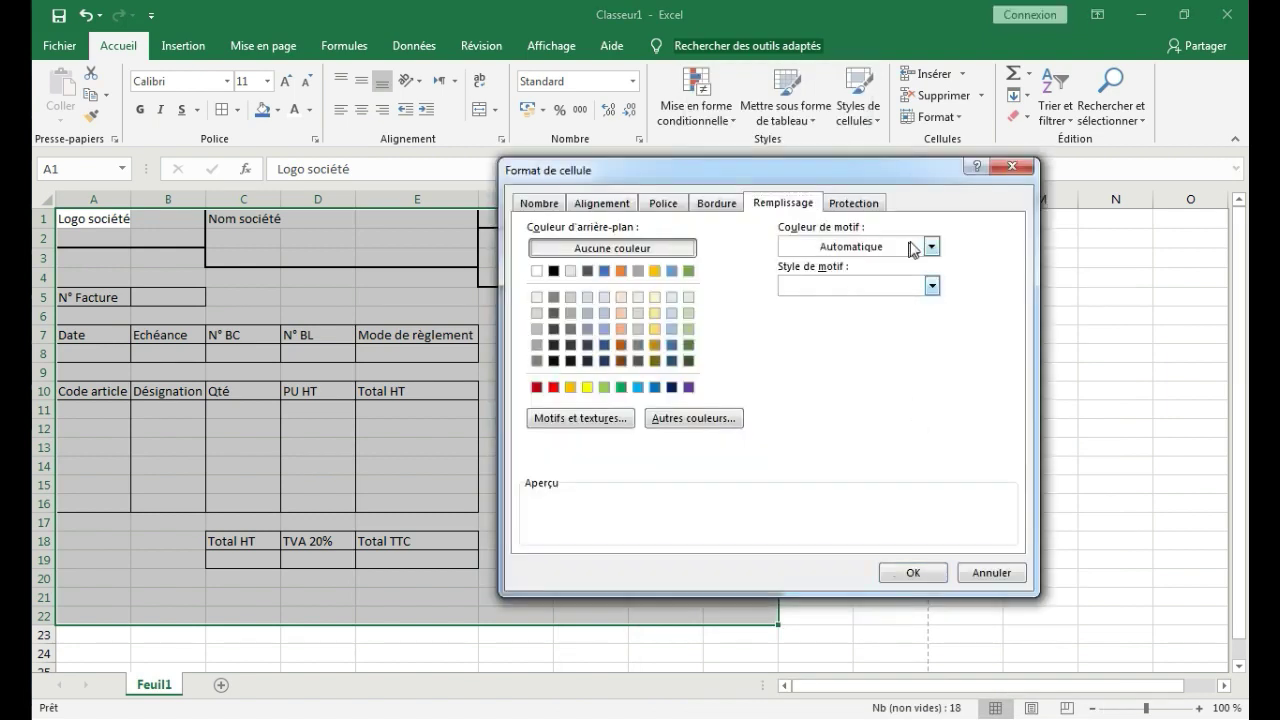
click(912, 248)
click(787, 312)
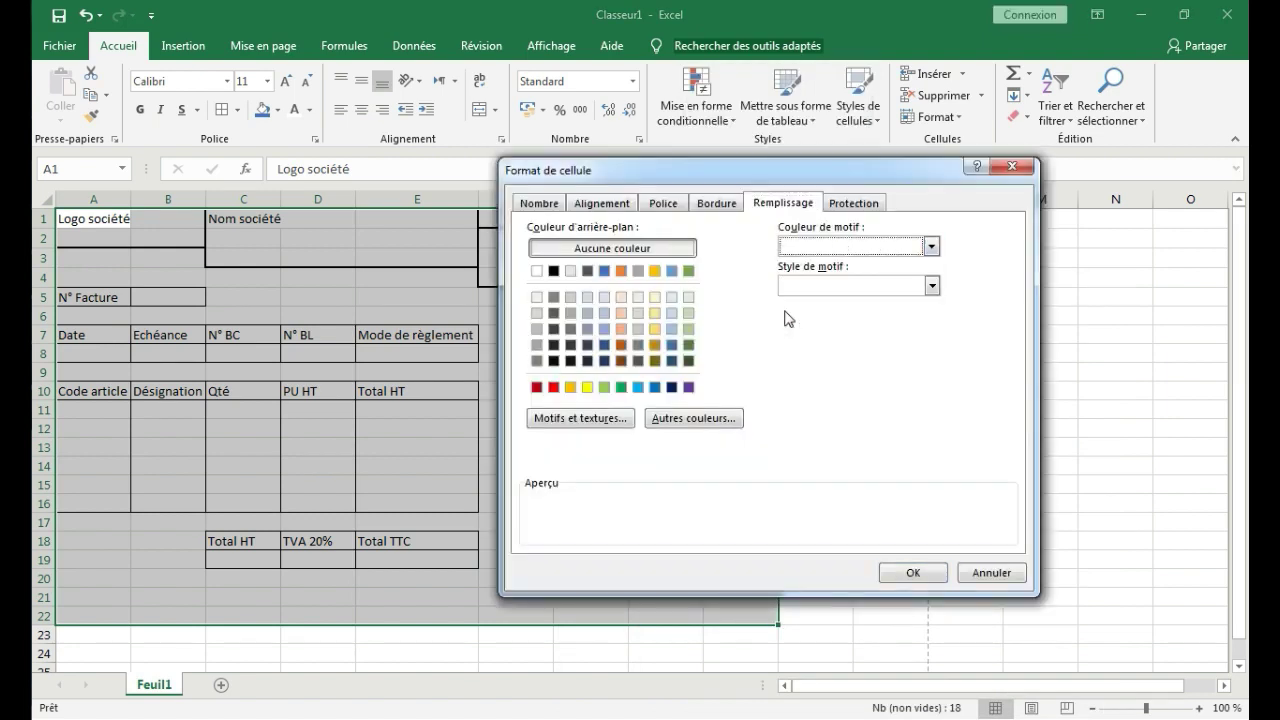
click(913, 572)
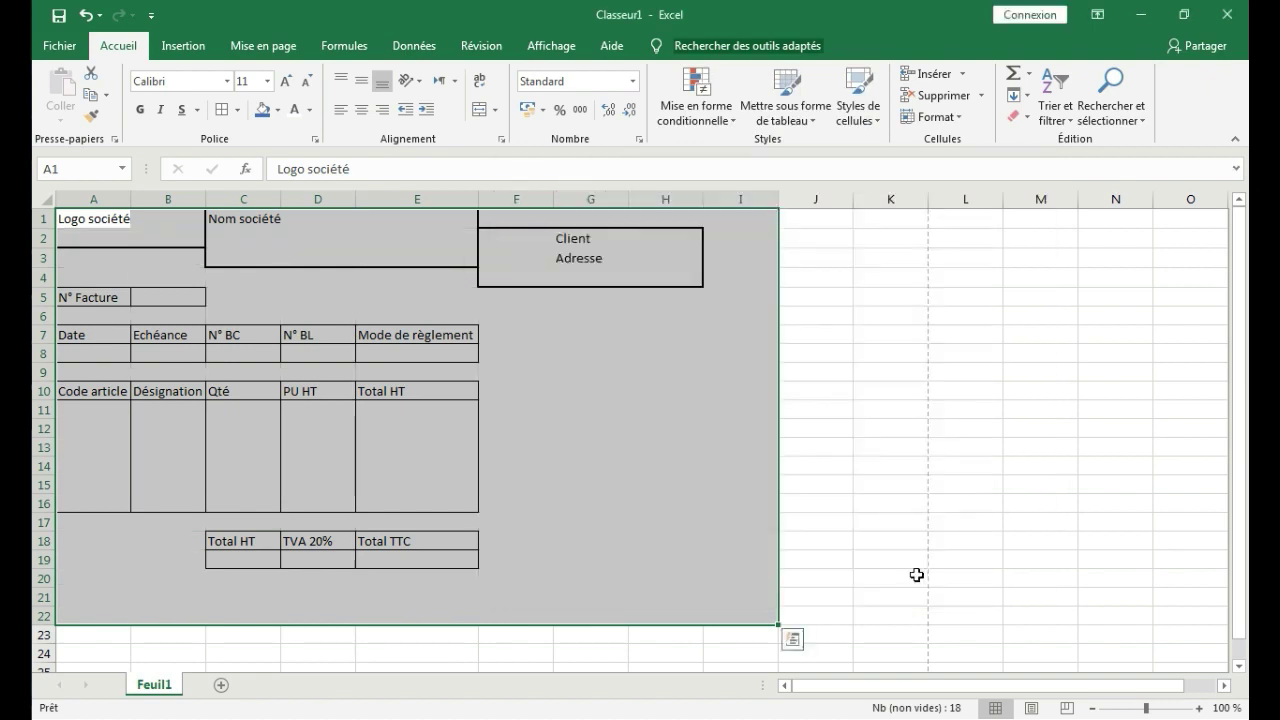
click(1050, 538)
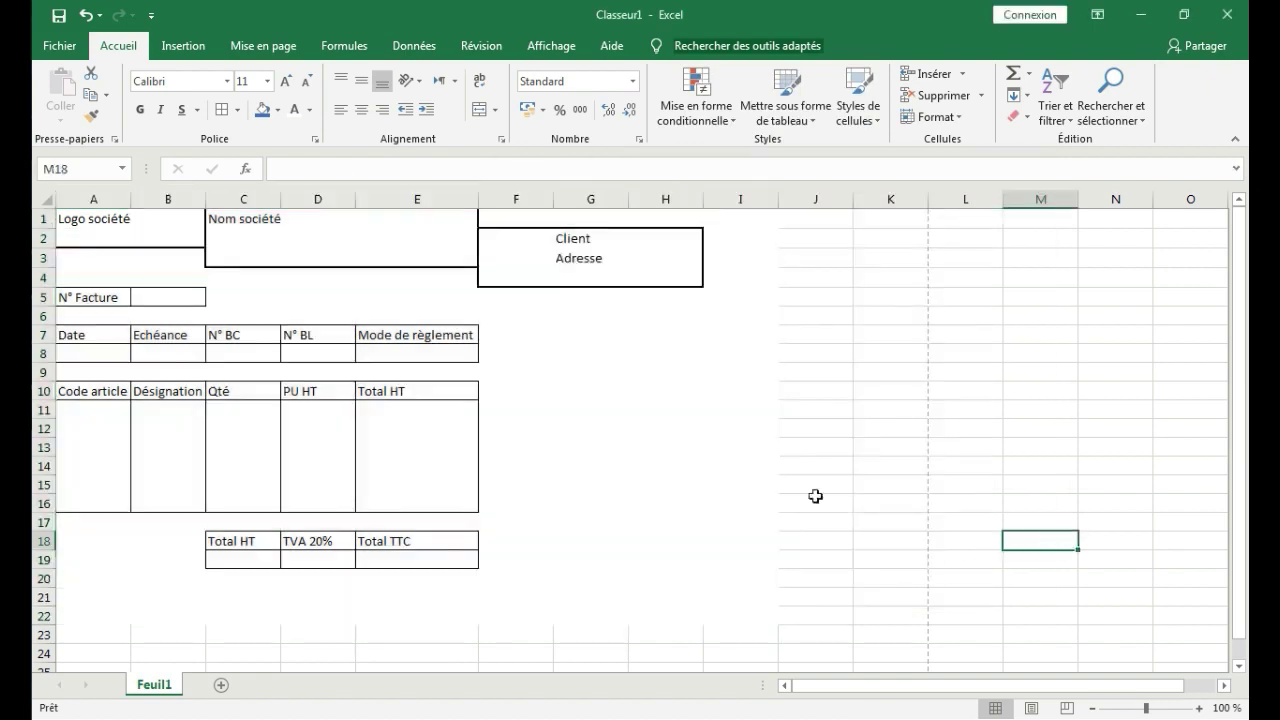
Fill the label rows A7:E7, A10:E10 and C18:E18 and the N° Facture cell A5 with blue
drag(106, 328, 440, 336)
click(262, 111)
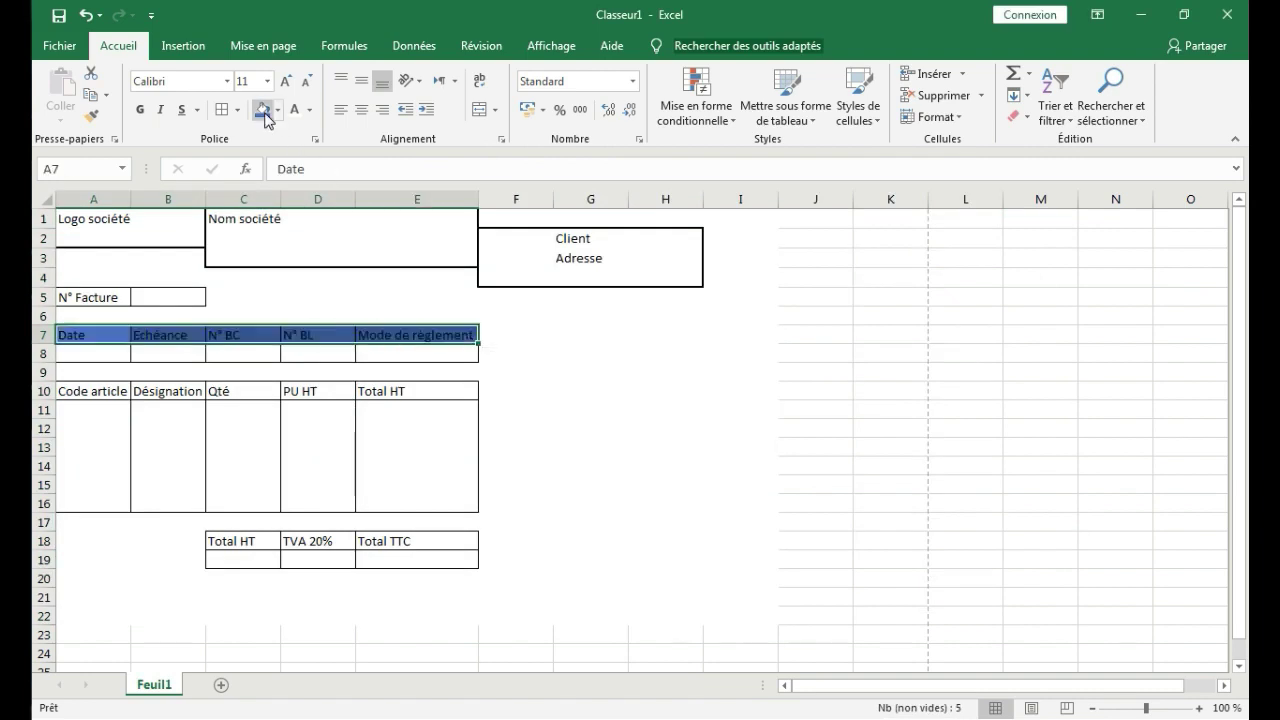
drag(84, 390, 440, 397)
click(262, 111)
drag(214, 537, 443, 543)
click(262, 111)
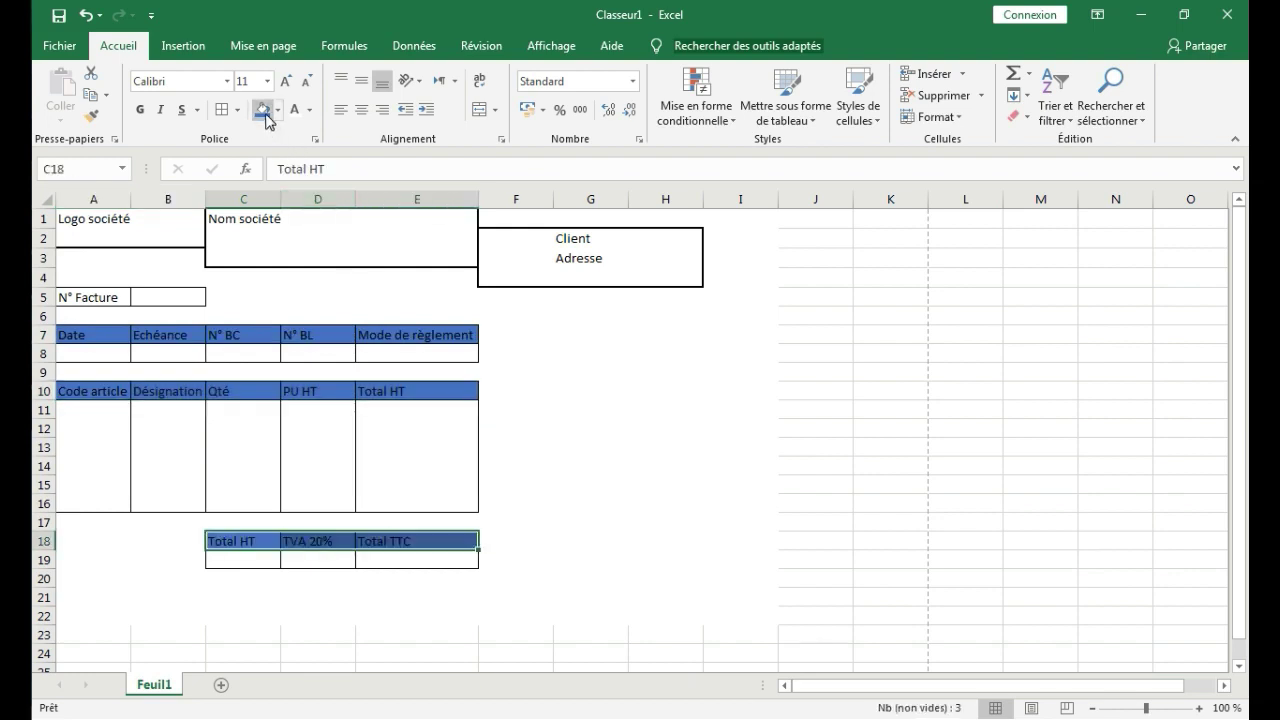
click(112, 297)
click(264, 110)
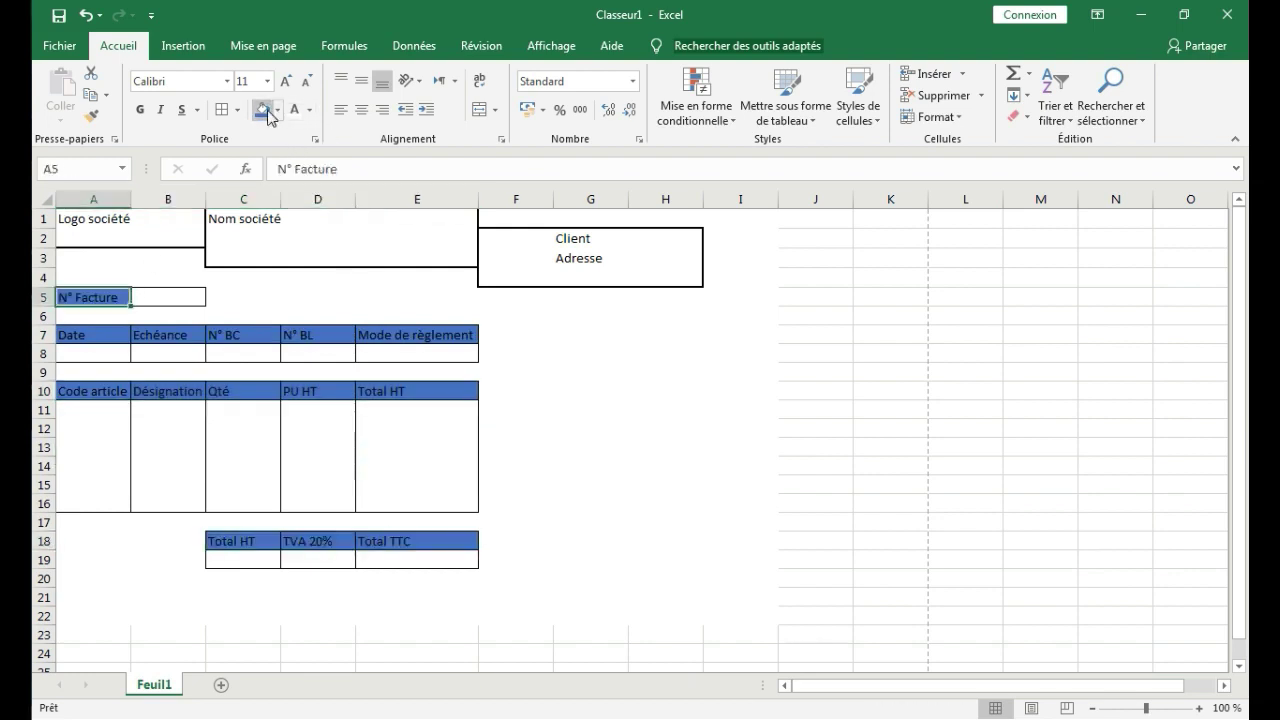
Undo the four blue fills on the label cells
click(86, 15)
click(86, 15)
click(86, 15)
click(86, 15)
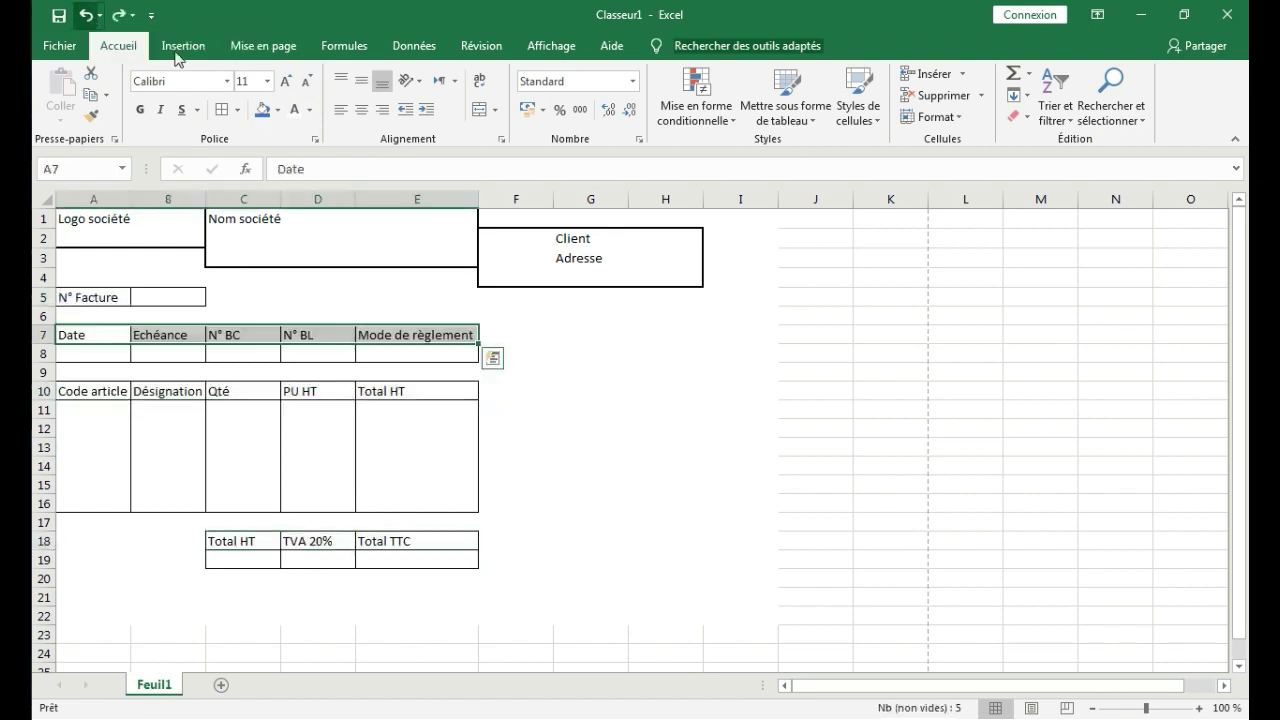
click(688, 428)
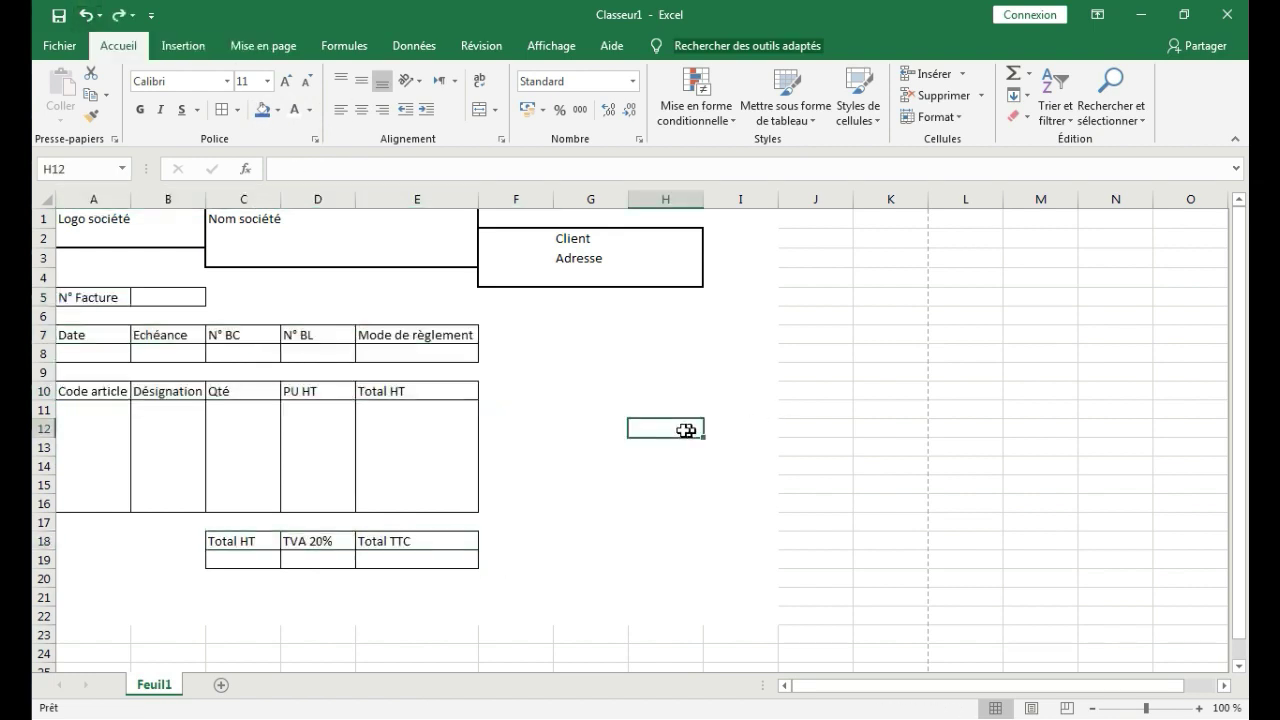
click(77, 297)
drag(60, 335, 392, 333)
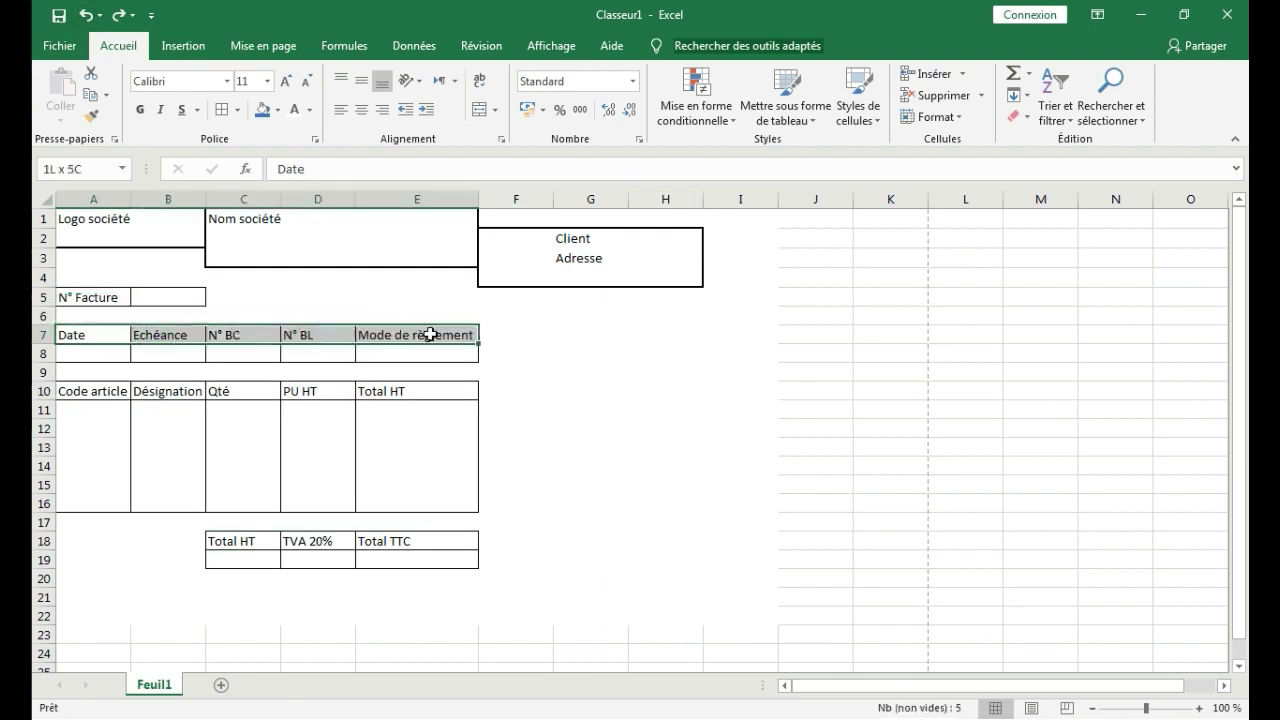
click(260, 285)
Give the label cells A5, A7:E7, A10:E10 and C18:E18 together a blue fill and white font colour
click(86, 297)
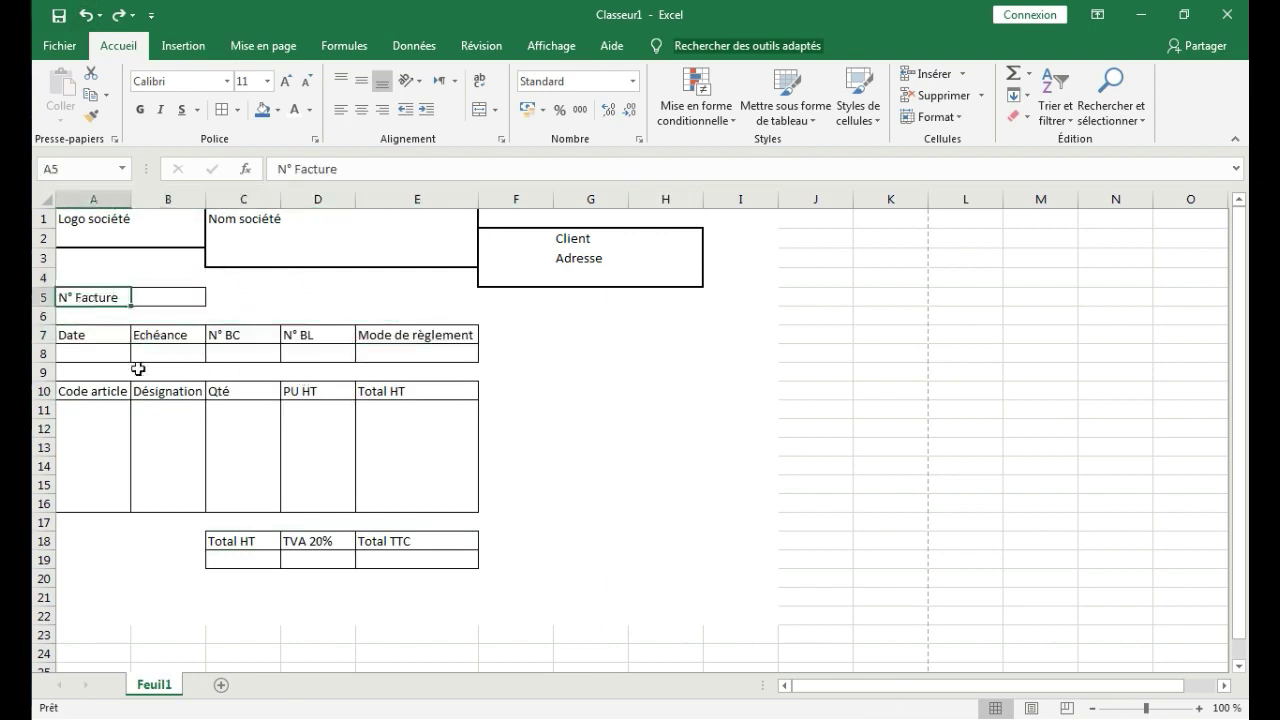
ctrl+click(74, 335)
ctrl+click(163, 335)
ctrl+click(240, 335)
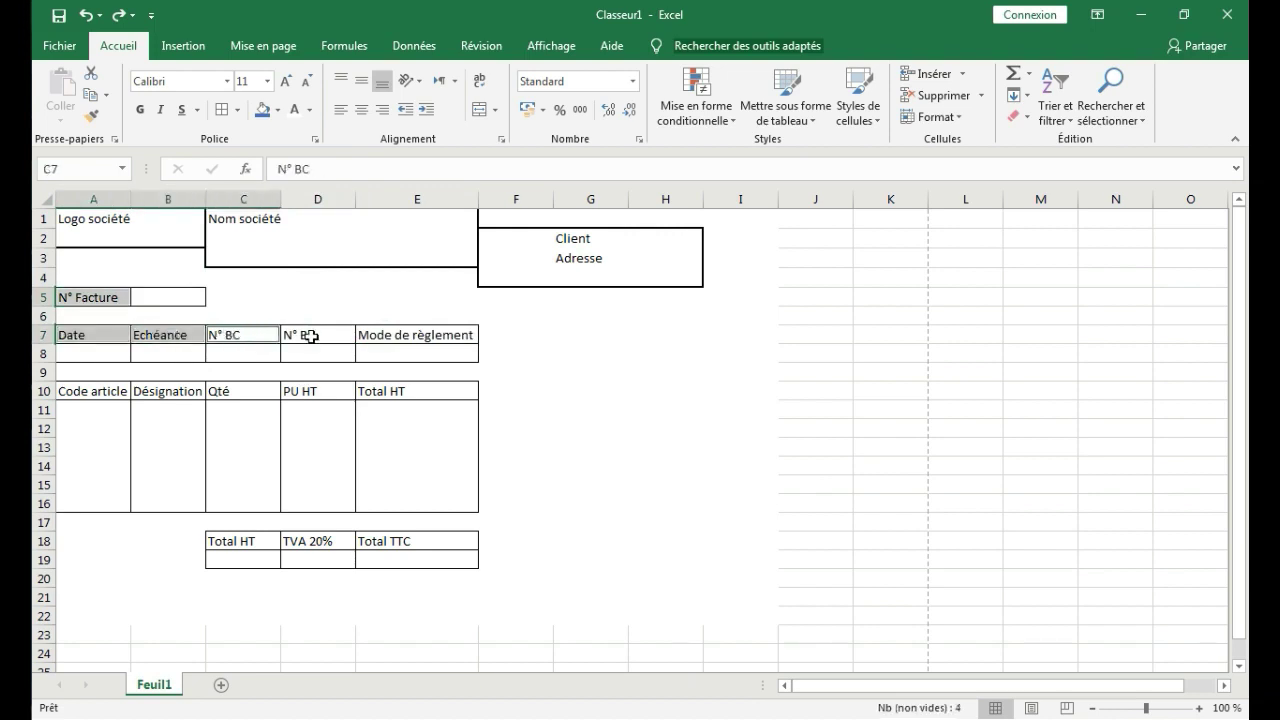
ctrl+click(311, 335)
ctrl+click(397, 335)
ctrl+click(100, 391)
ctrl+click(157, 391)
ctrl+click(245, 391)
ctrl+click(318, 391)
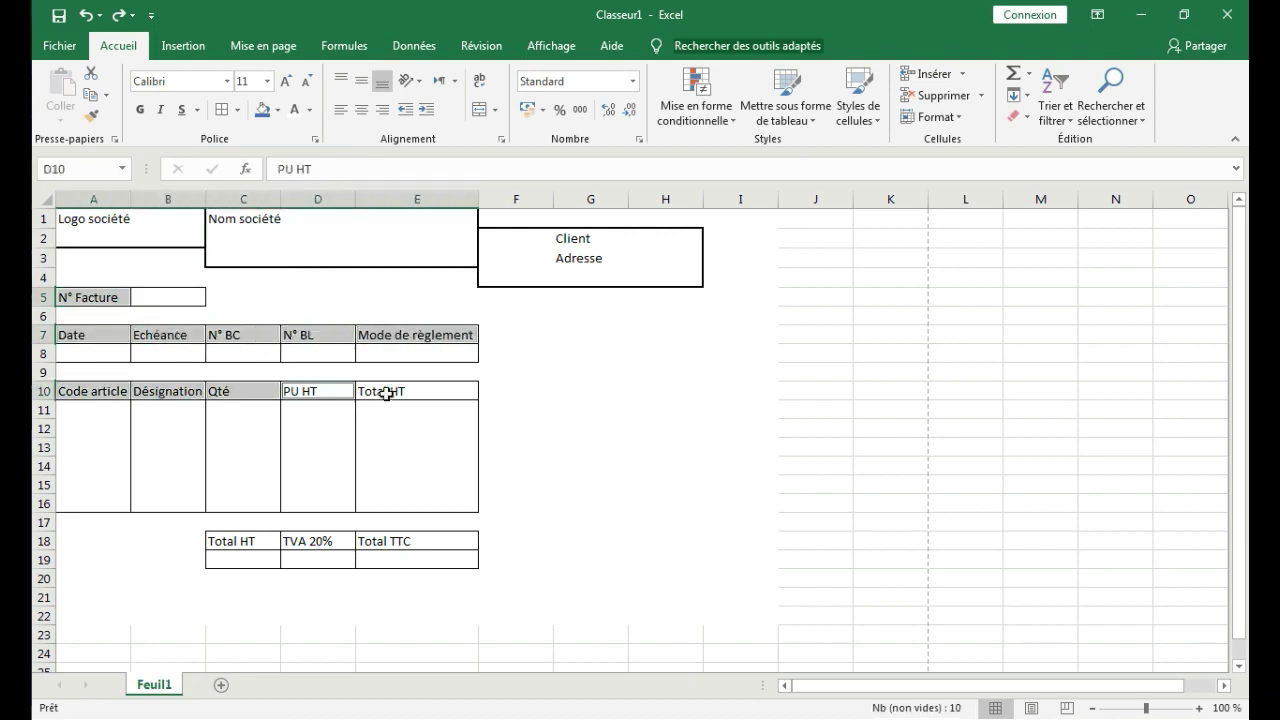
ctrl+click(385, 391)
ctrl+click(400, 541)
ctrl+click(318, 541)
ctrl+click(243, 541)
click(262, 116)
click(309, 111)
click(295, 176)
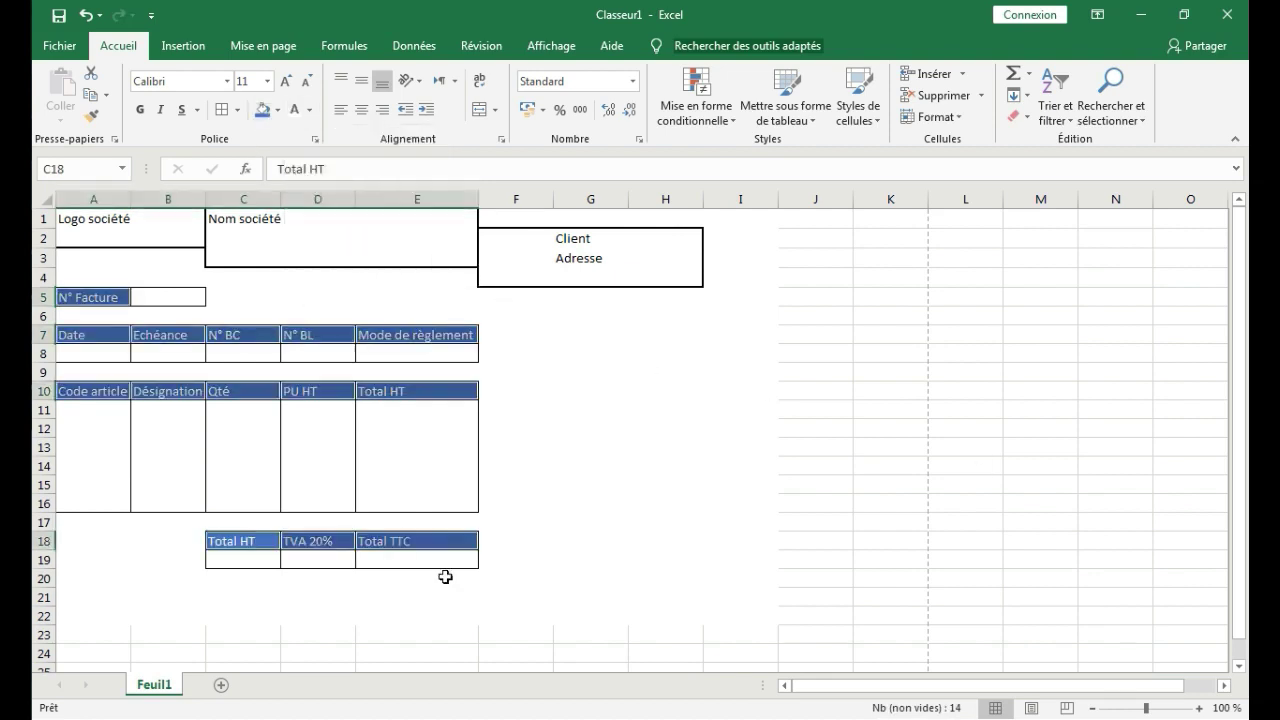
Enter the first item in row 11 with code A1, designation AAAA, quantity 3 and unit price 10.5
click(100, 418)
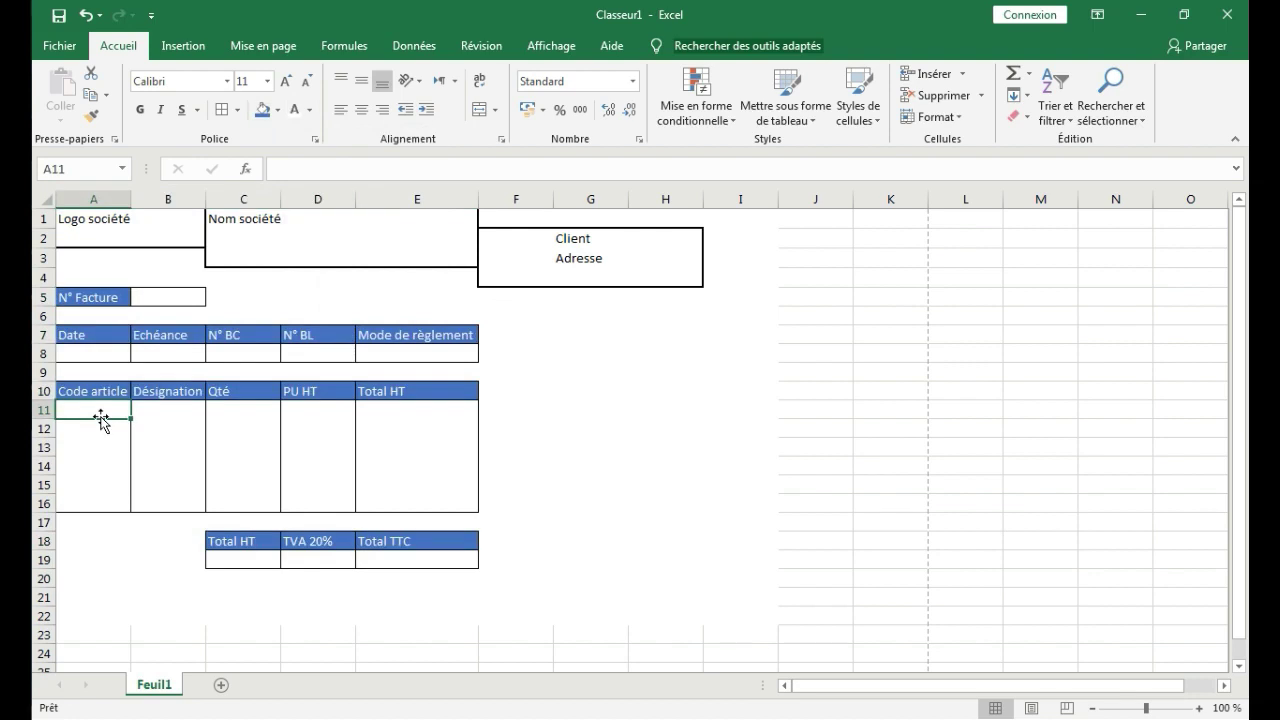
text(A1)
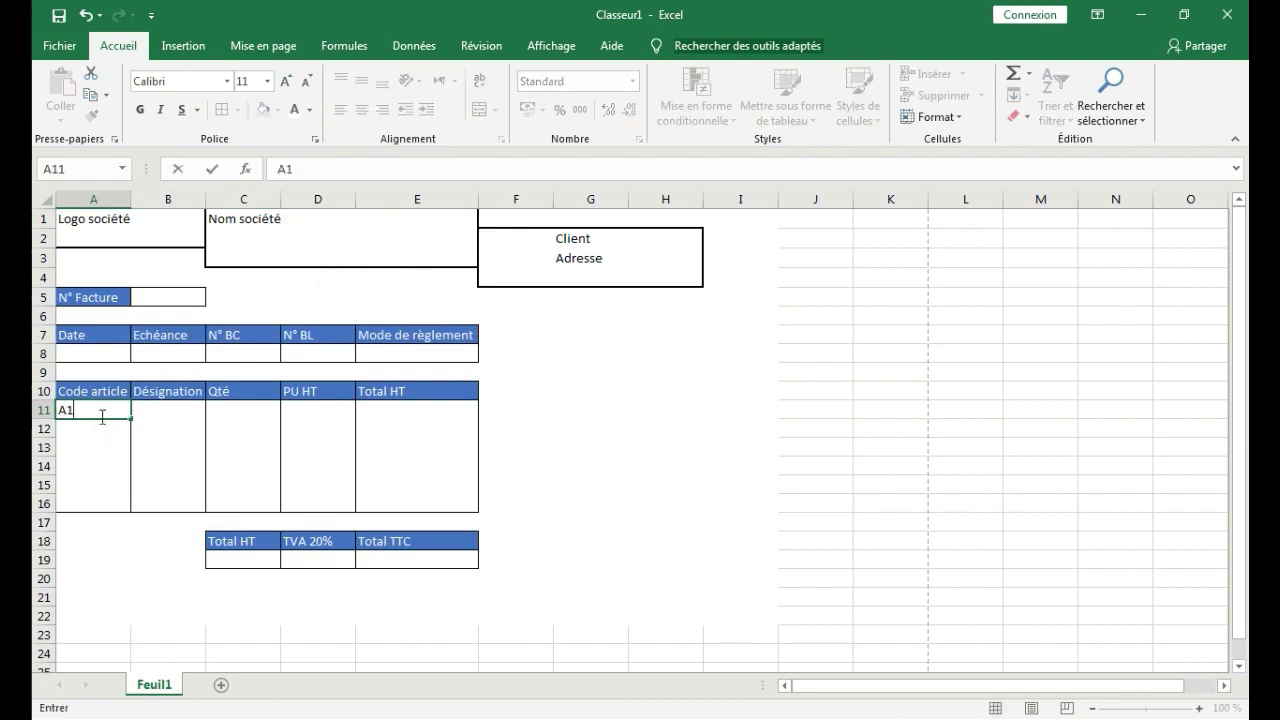
click(160, 409)
text(a)
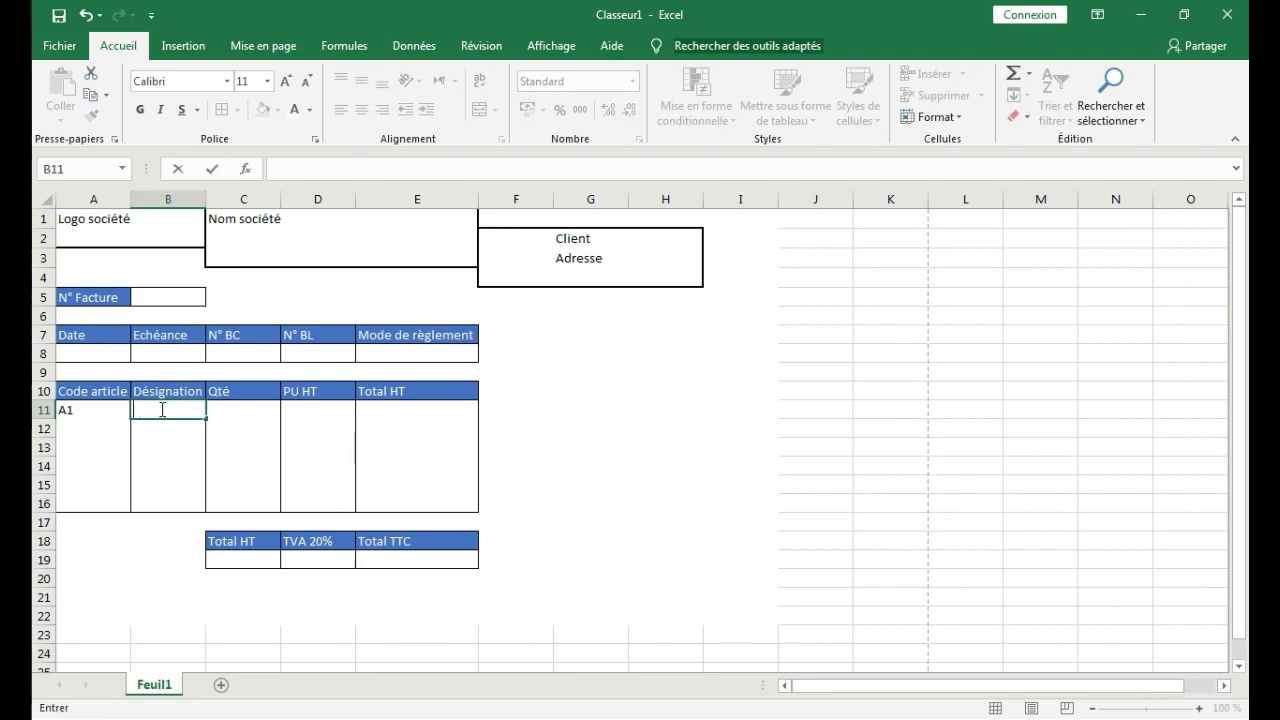
text(AAA)
click(251, 411)
text(3)
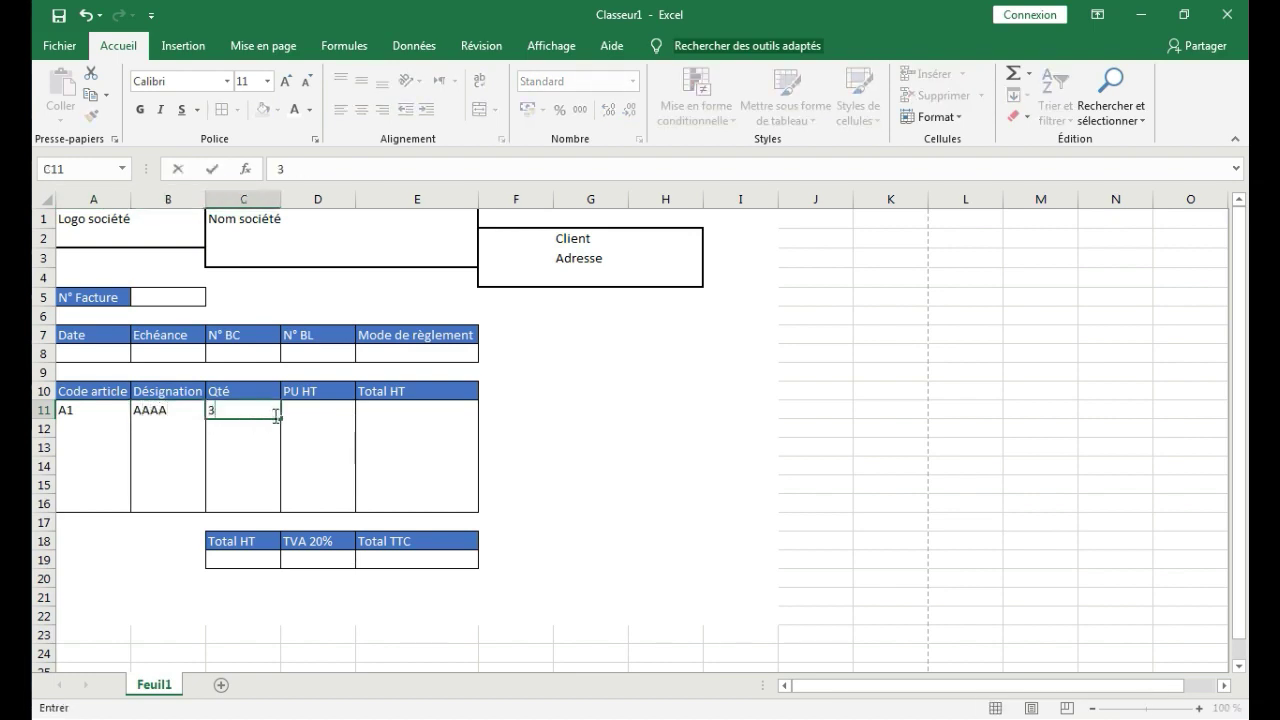
click(323, 414)
text(10.5)
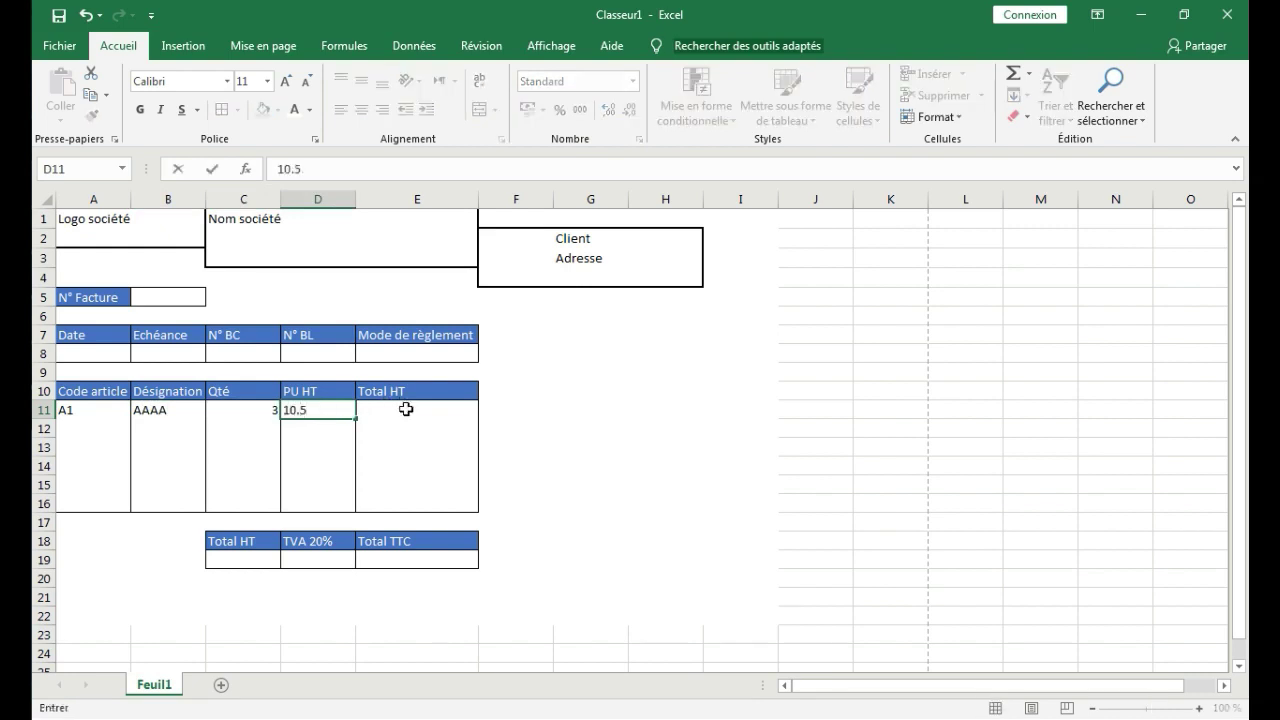
Calculate Total HT in E11 with =C11*D11 and copy the formula down to E13
click(406, 409)
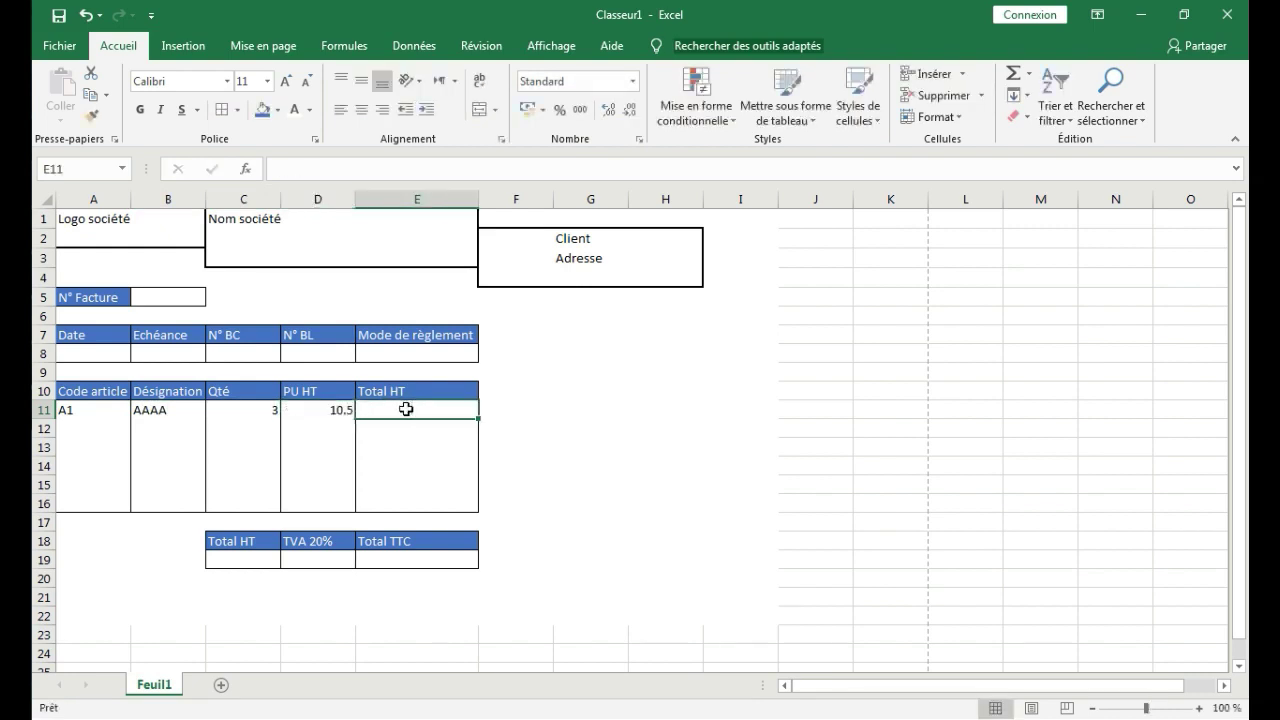
double_click(406, 409)
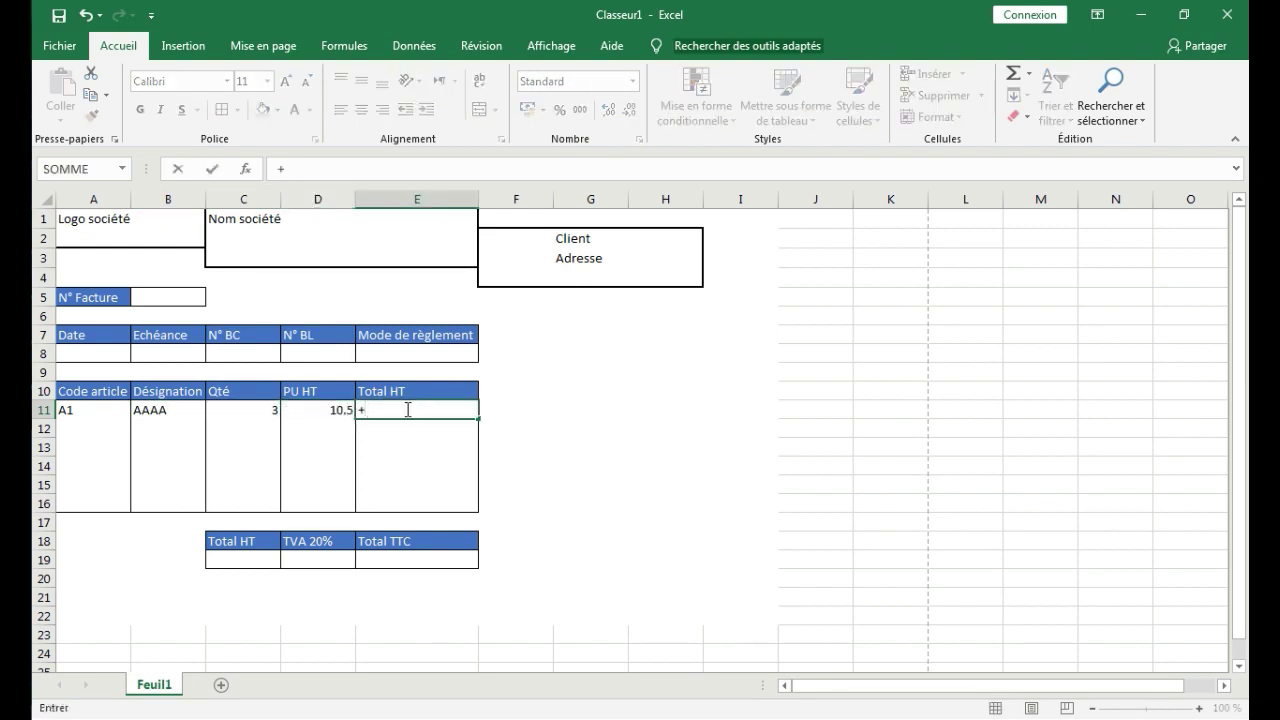
text(=)
click(254, 409)
text(µ)
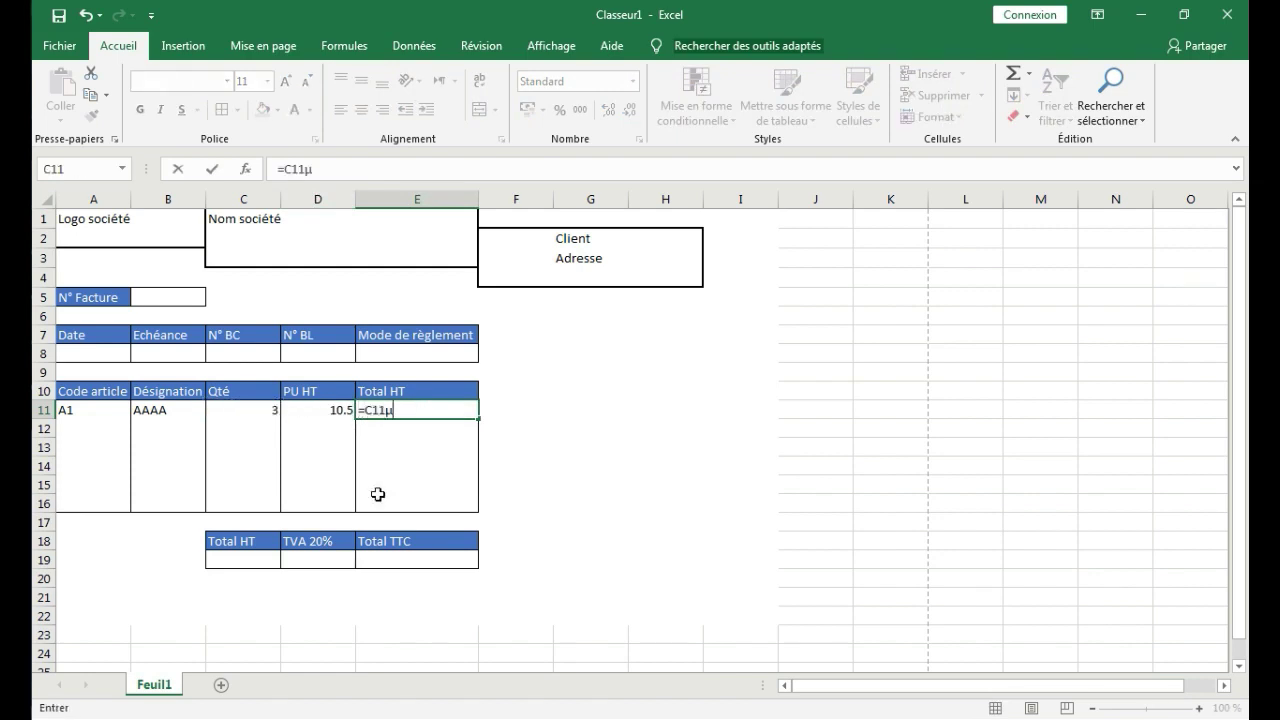
key(BackSpace)
text(*)
click(318, 409)
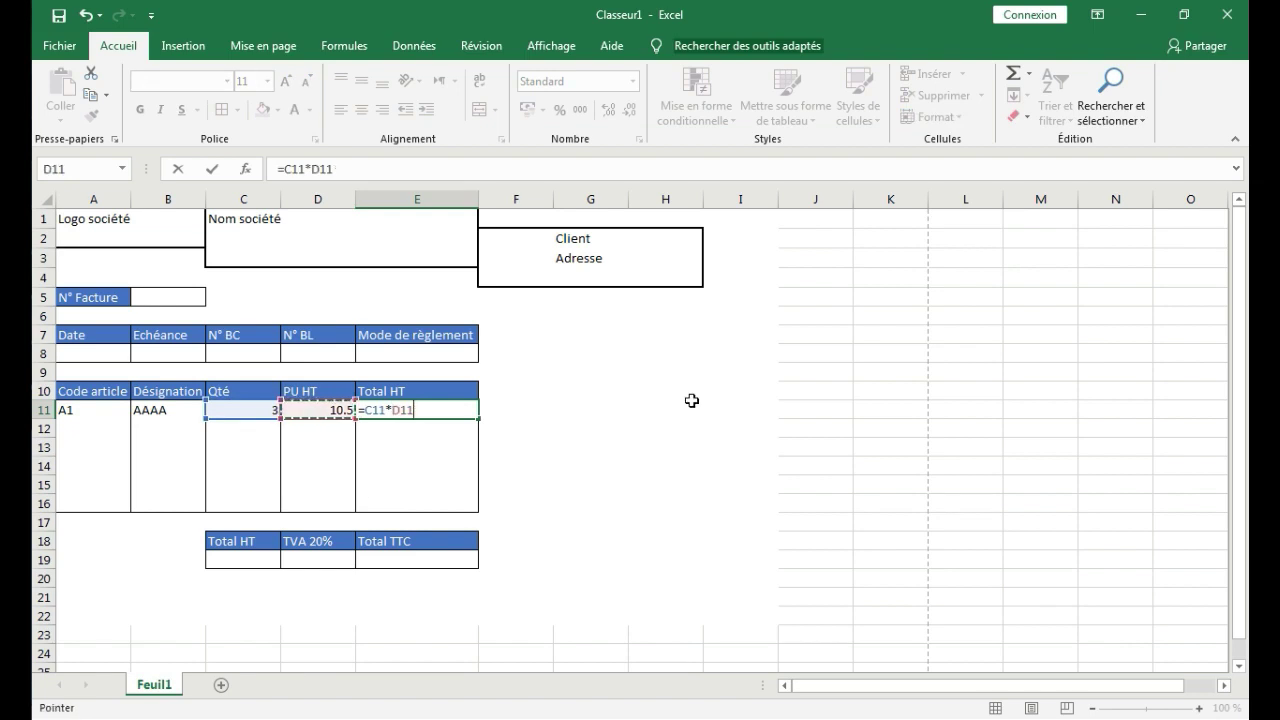
key(Return)
click(465, 409)
drag(477, 419, 478, 451)
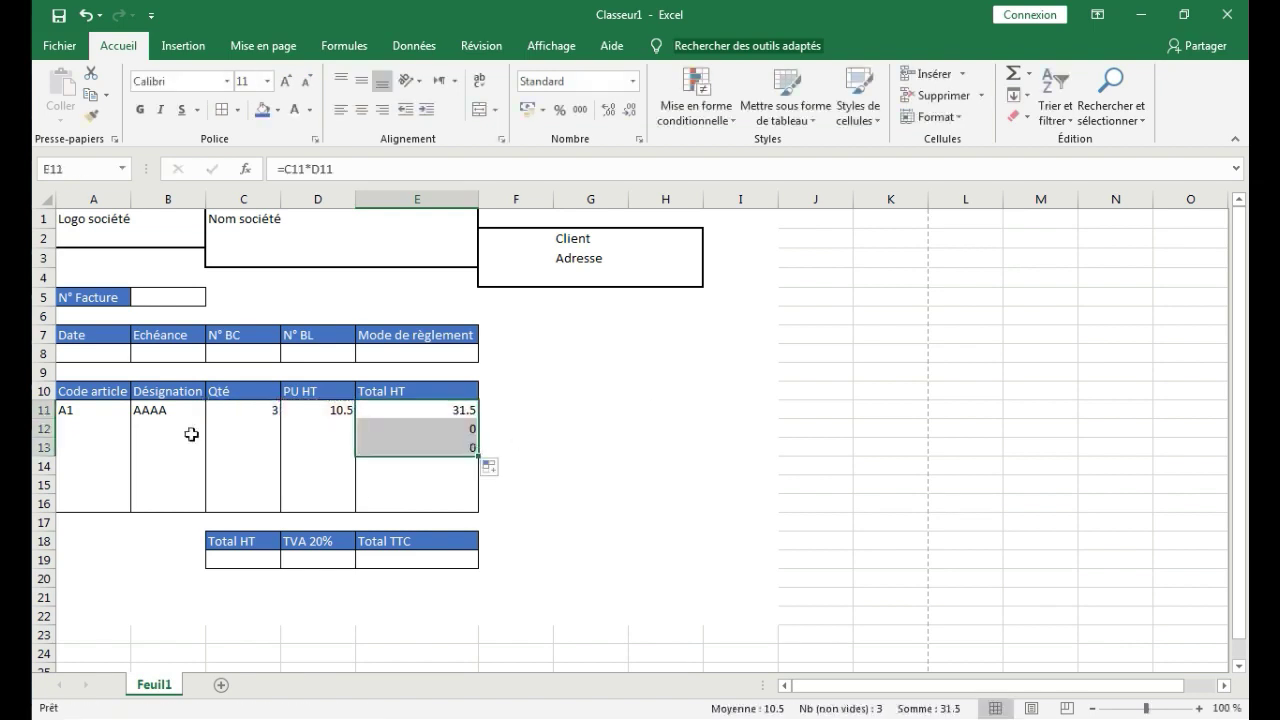
Enter the second item in row 12 with code A2, designation abbbb, quantity 5 and unit price 100
click(95, 428)
text(A2)
click(162, 425)
text(ab)
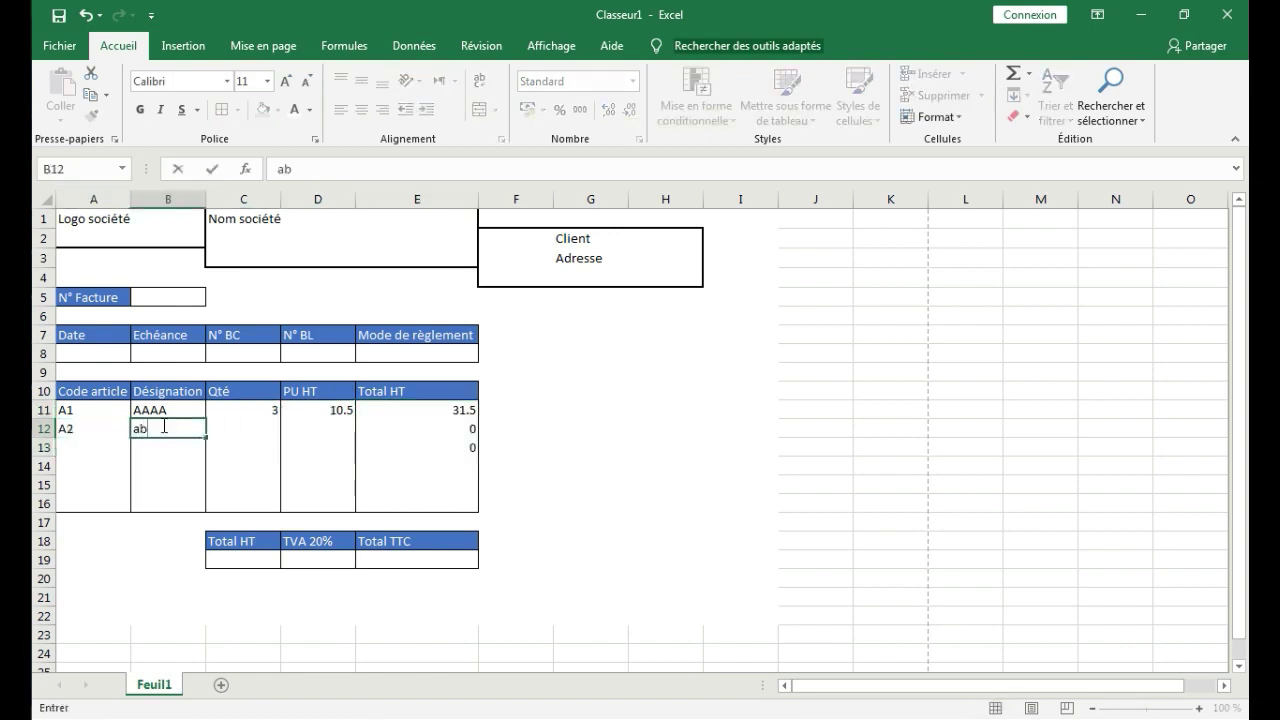
text(bbb)
click(257, 432)
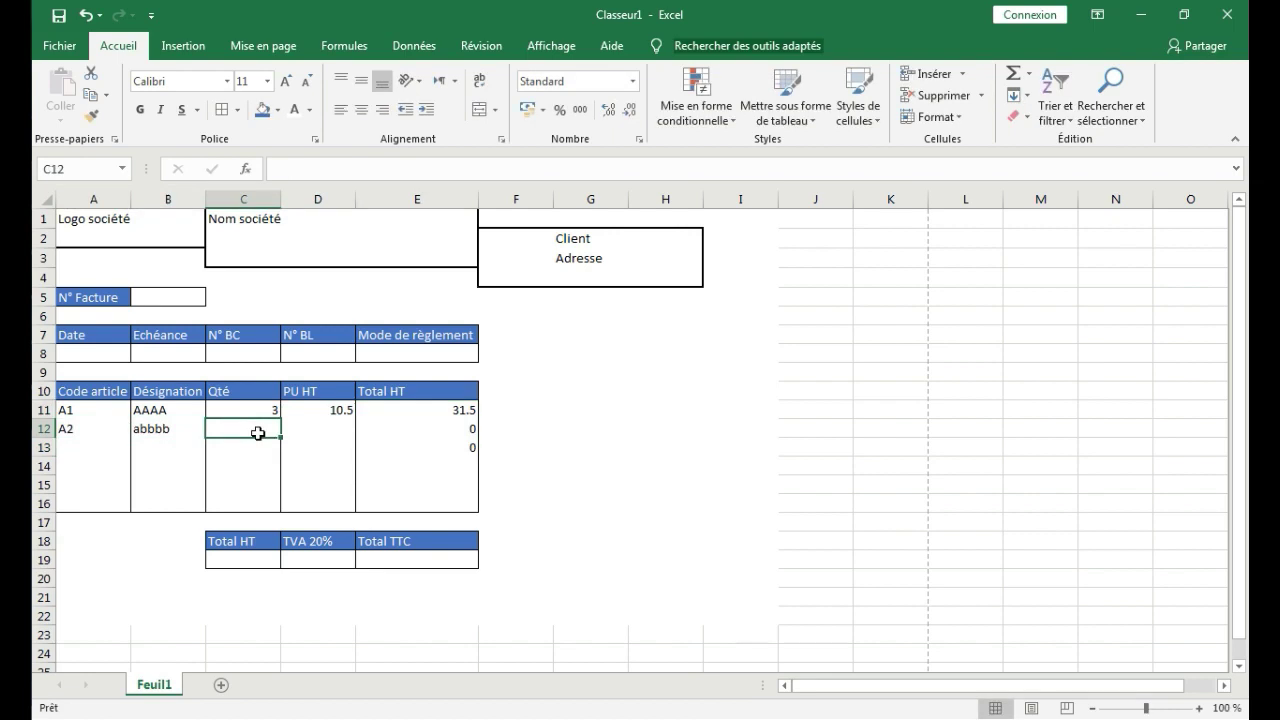
text(()
key(BackSpace)
text(5)
click(311, 432)
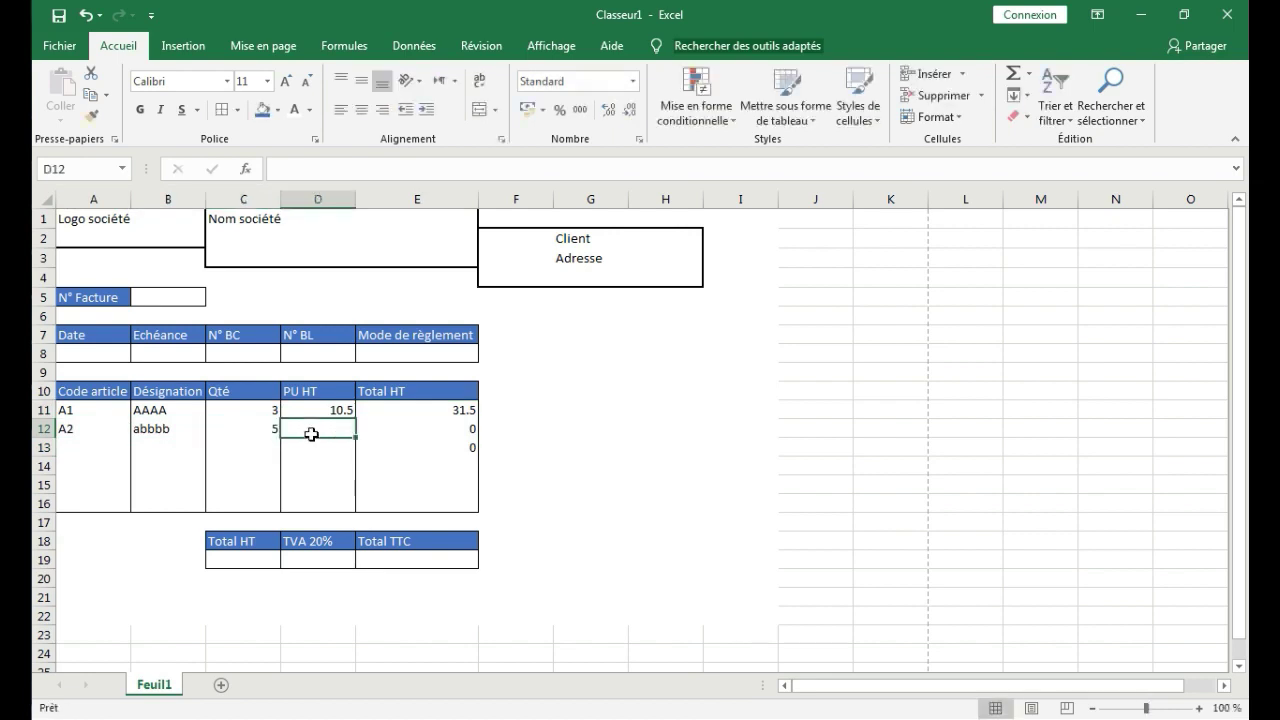
text(100)
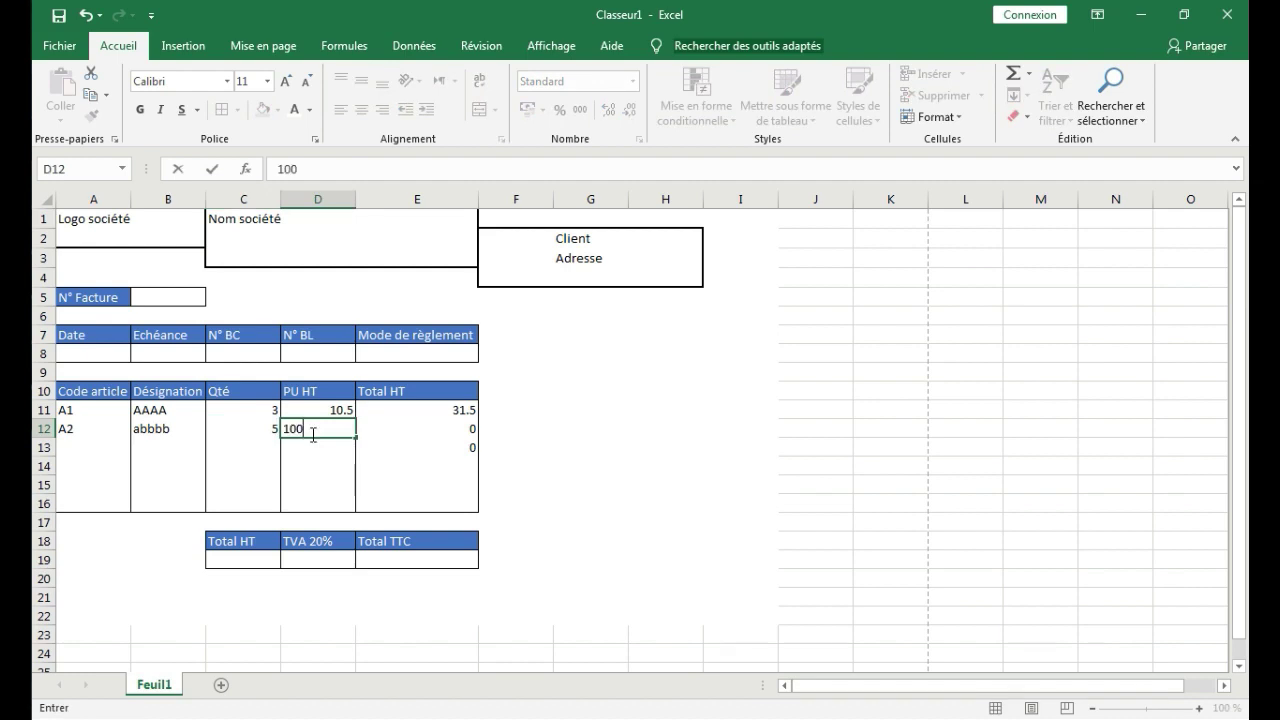
key(Return)
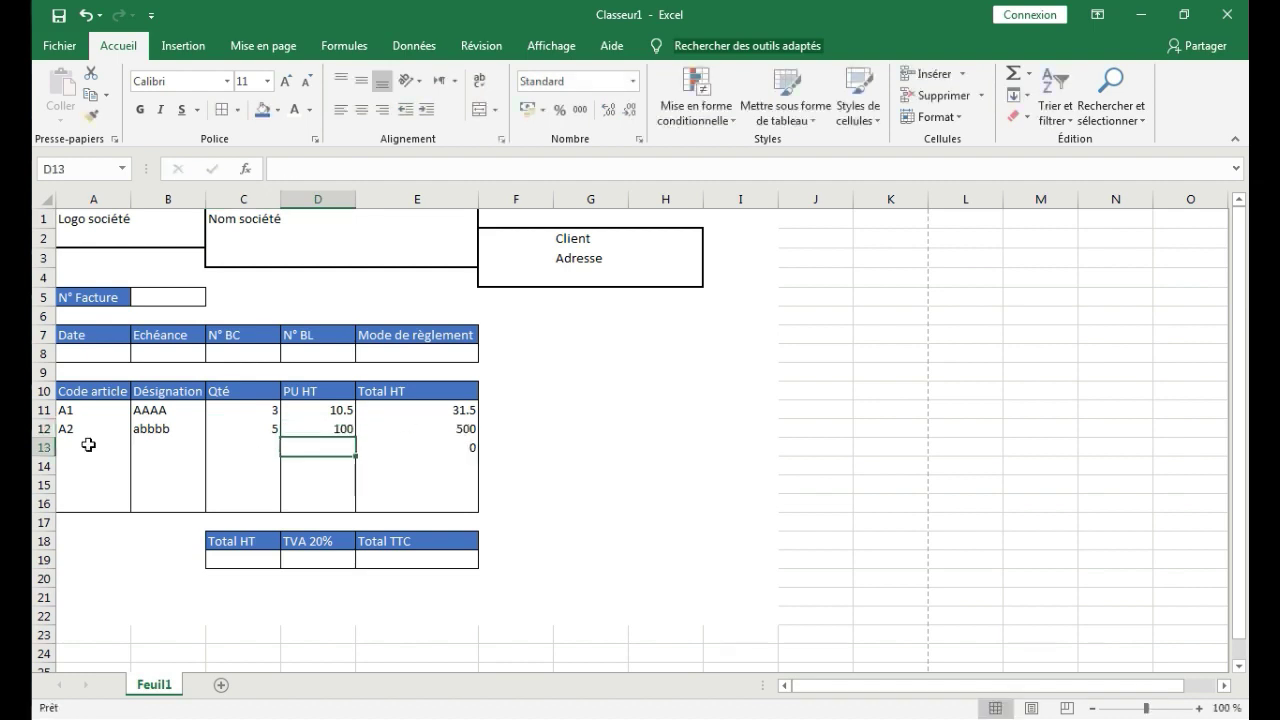
Enter the third item in row 13 with code B1, designation BBBB, quantity 10 and unit price 34.56
click(89, 444)
text(B1)
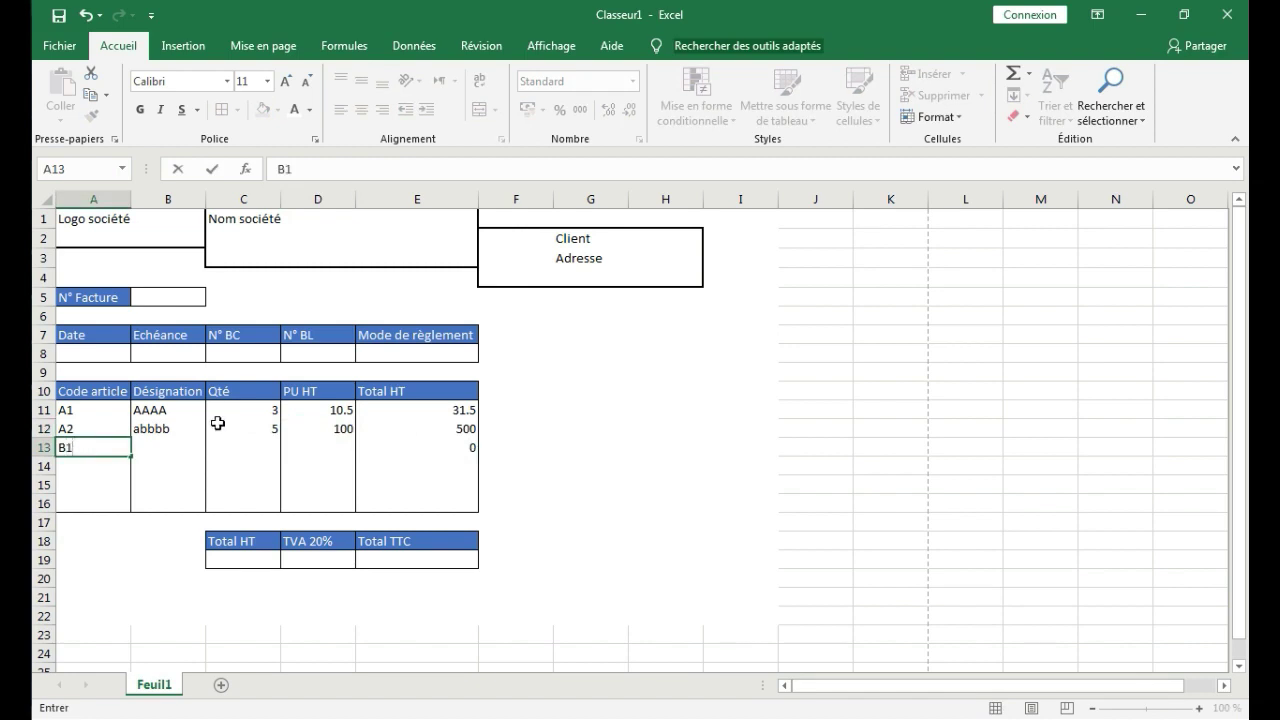
click(165, 450)
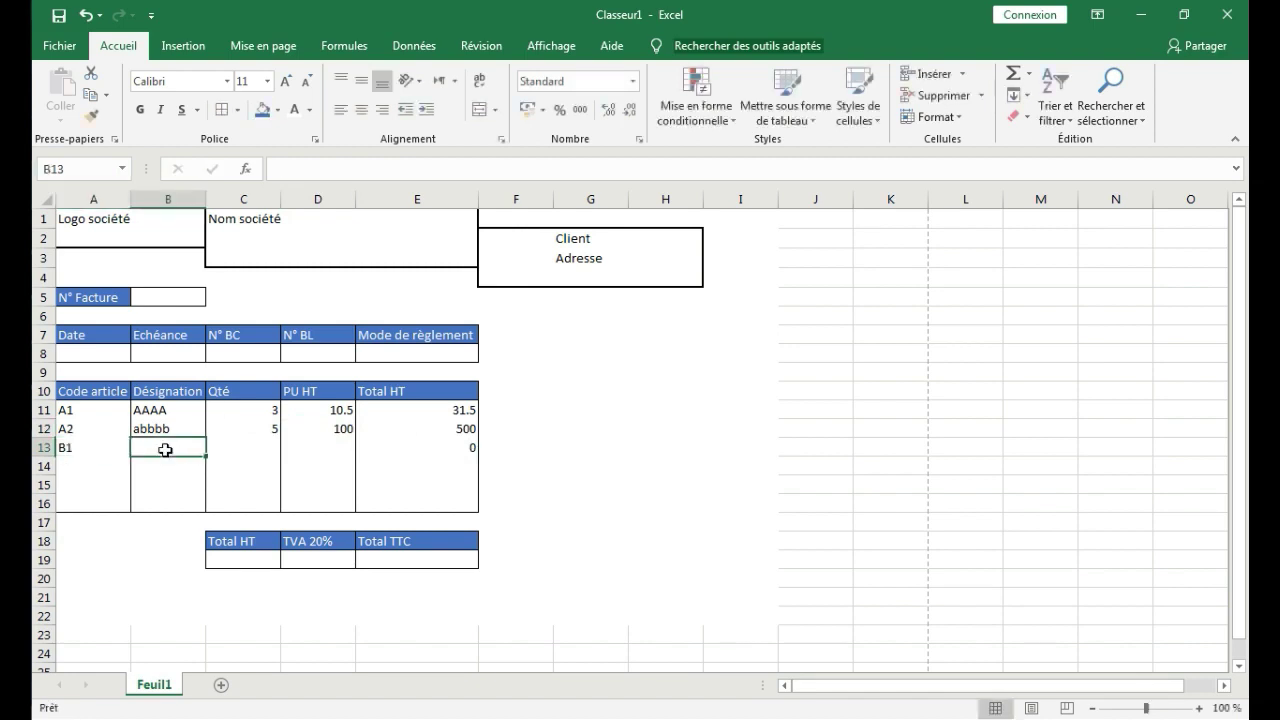
text(BBBB)
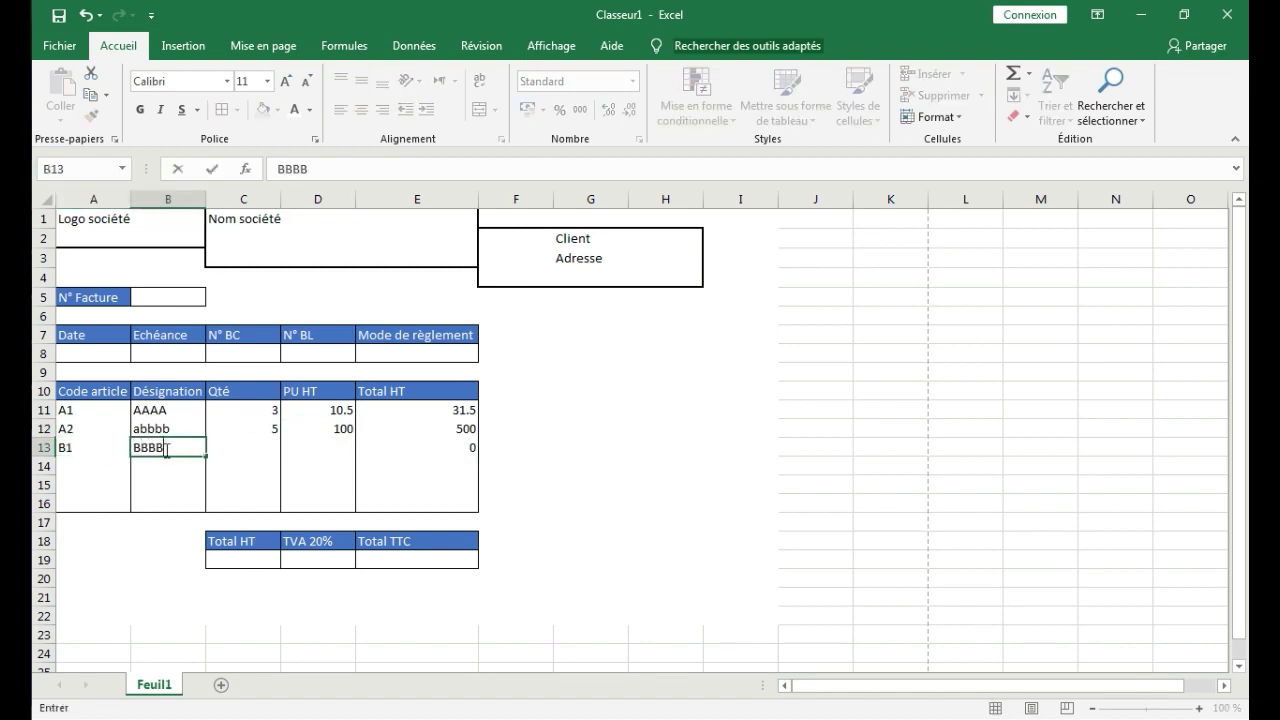
click(241, 450)
text(10)
click(326, 452)
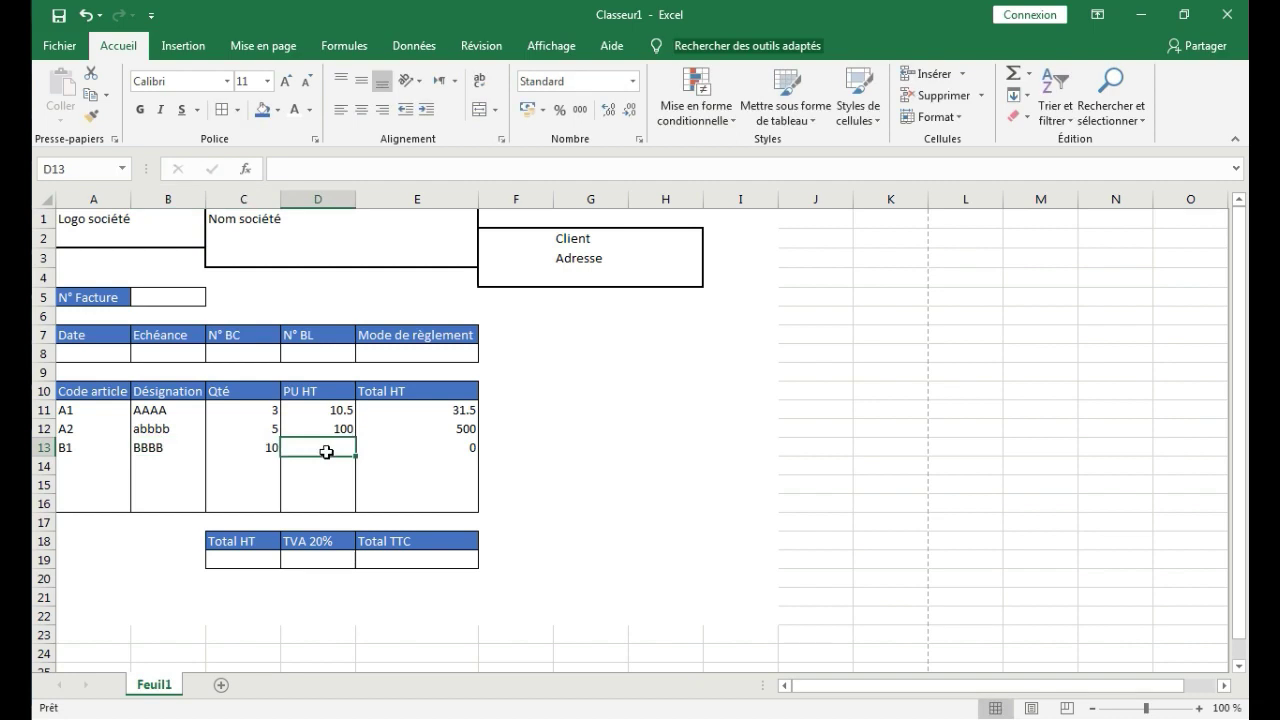
text(34.56)
key(Return)
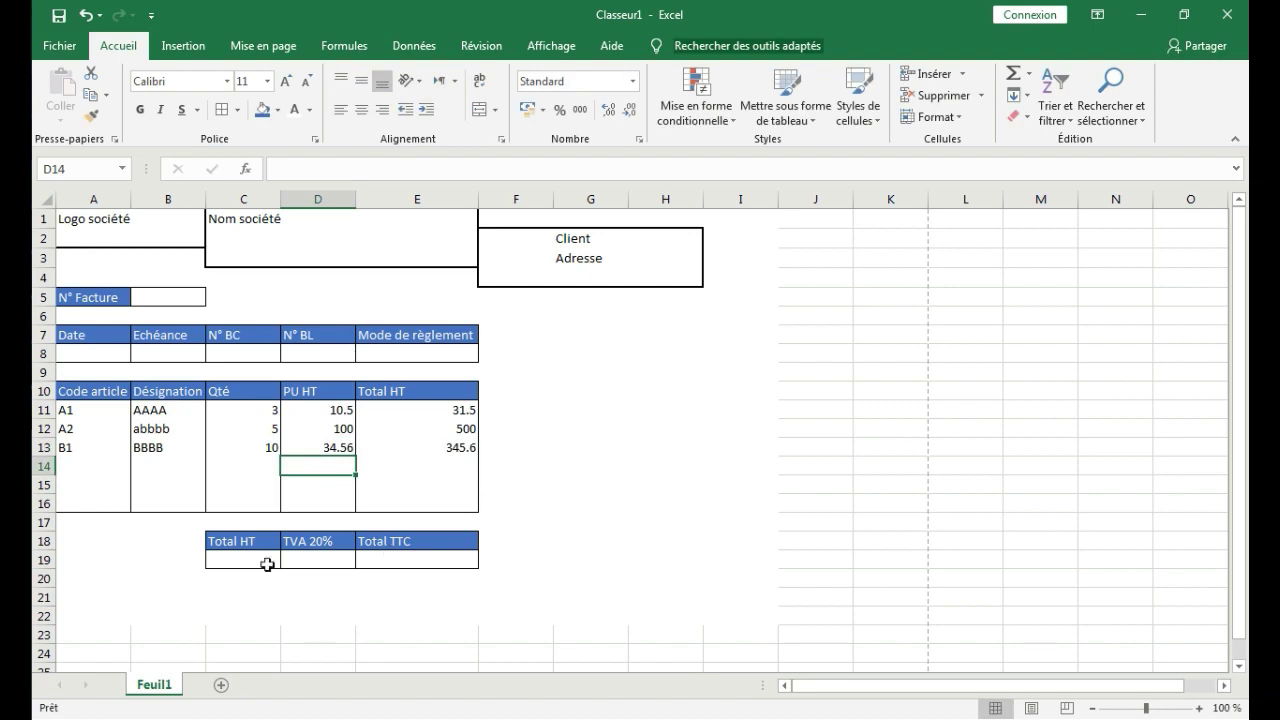
Calculate the invoice's Total HT in C19 with =E11+E12+E13
click(237, 562)
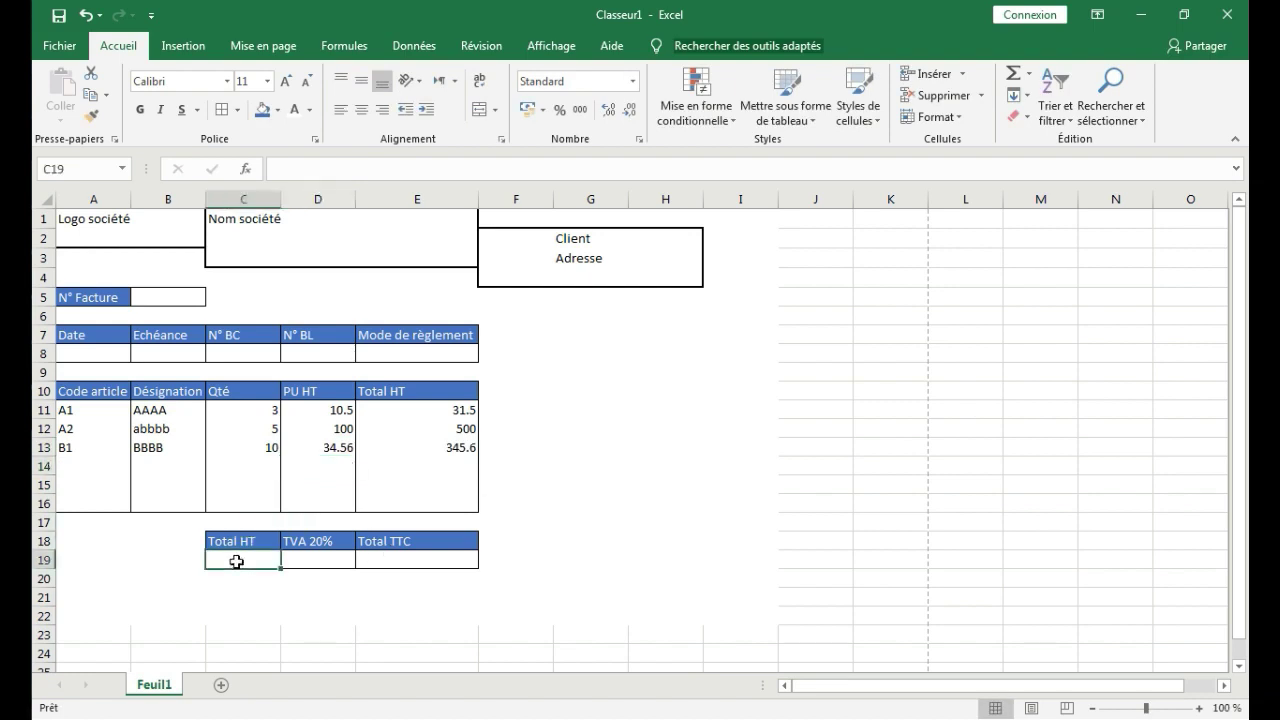
text(=)
click(443, 410)
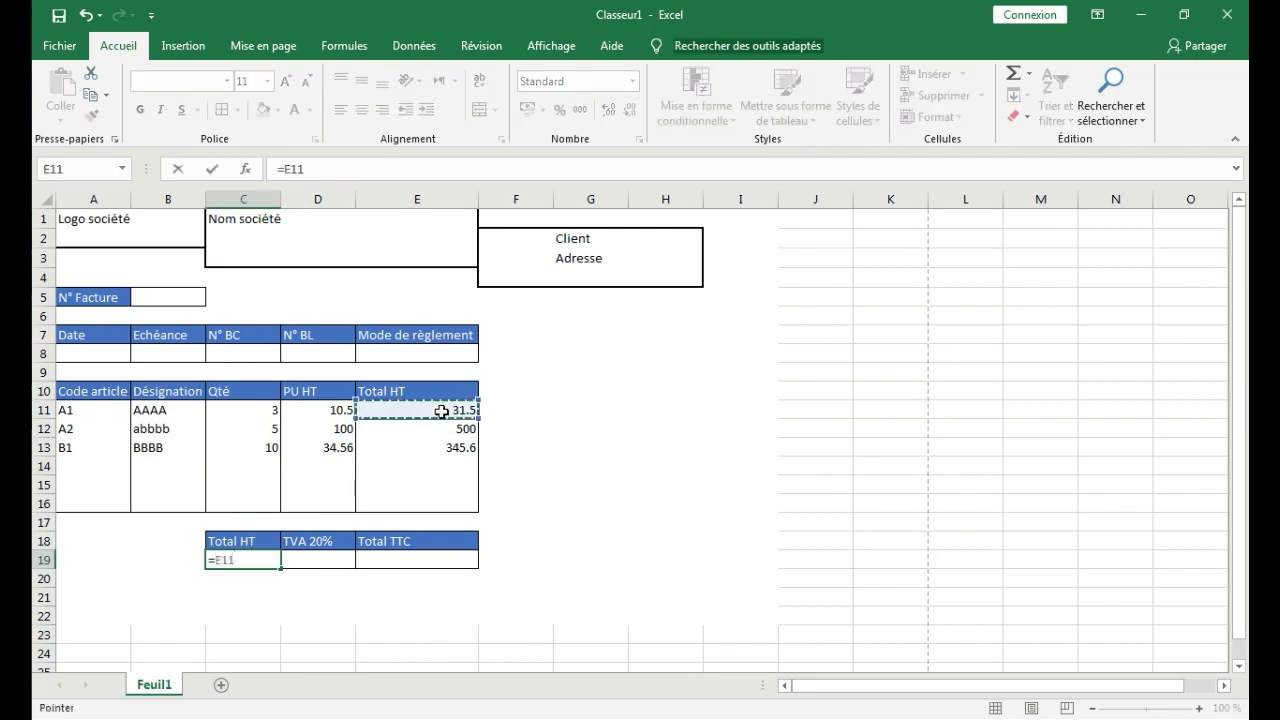
text(+)
click(444, 429)
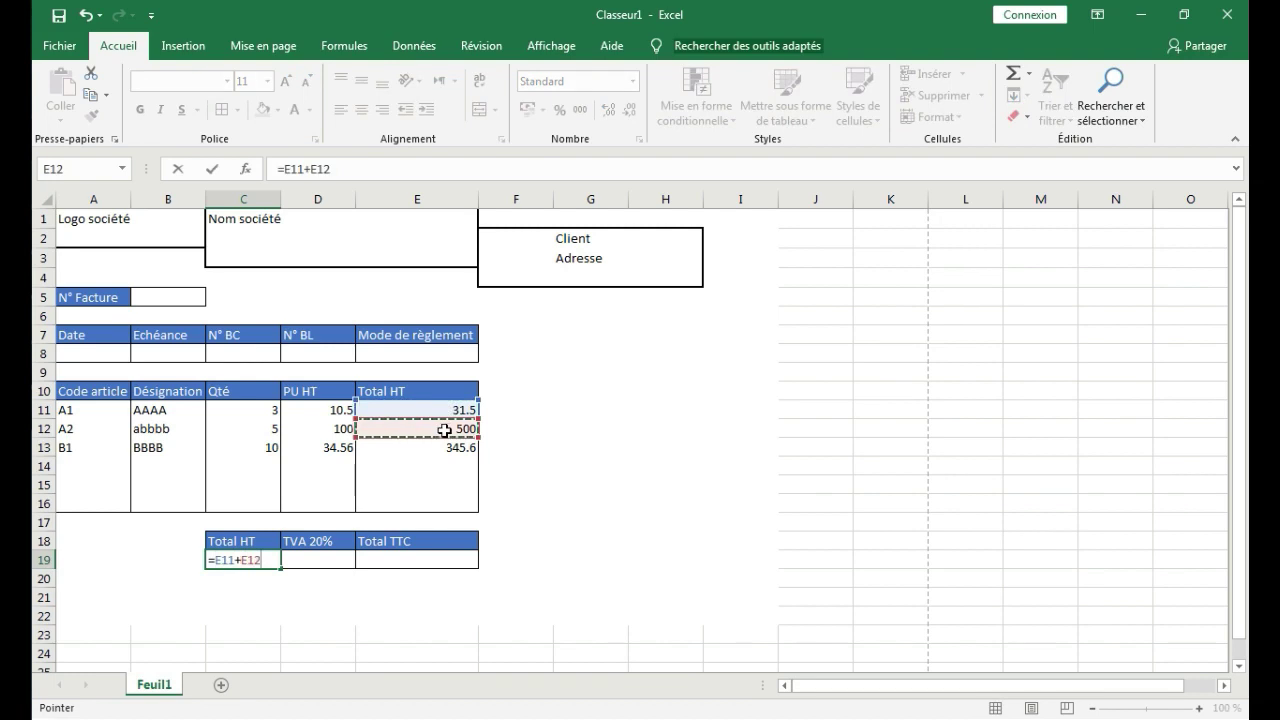
text(+)
click(447, 447)
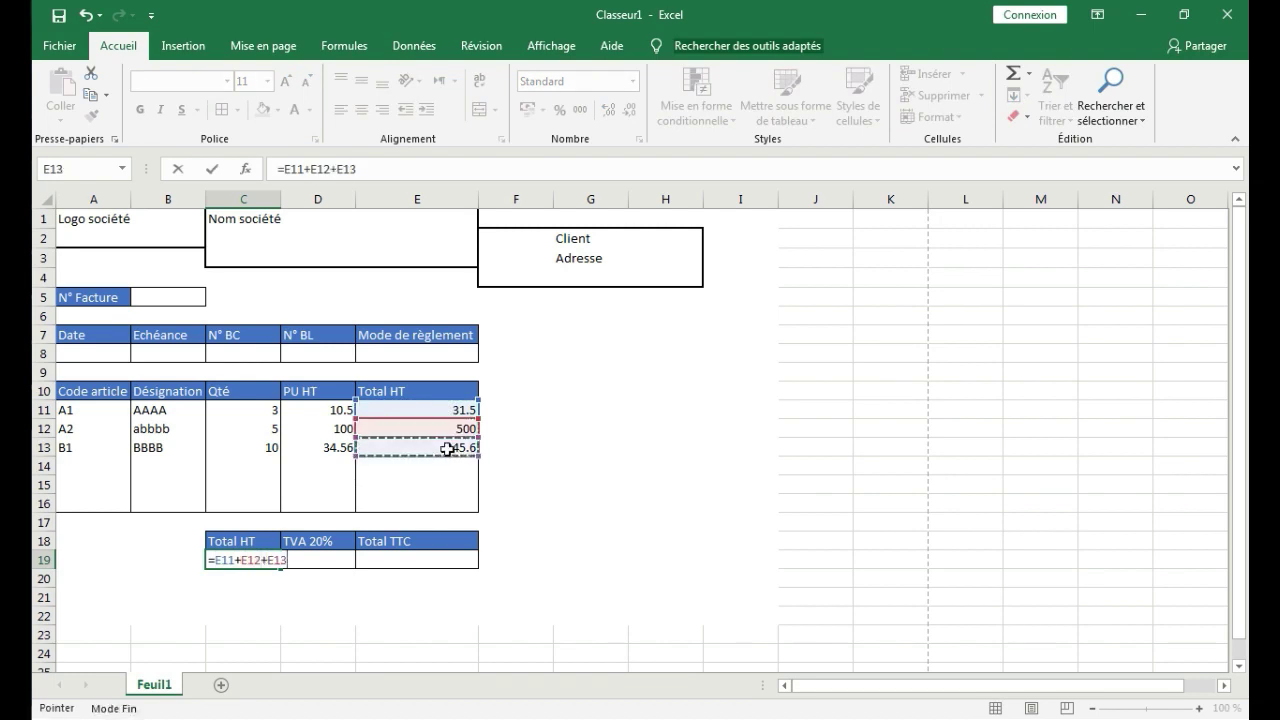
key(Return)
Calculate the 20% TVA in D19 by multiplying the Total HT in C19 by 0.2
click(325, 559)
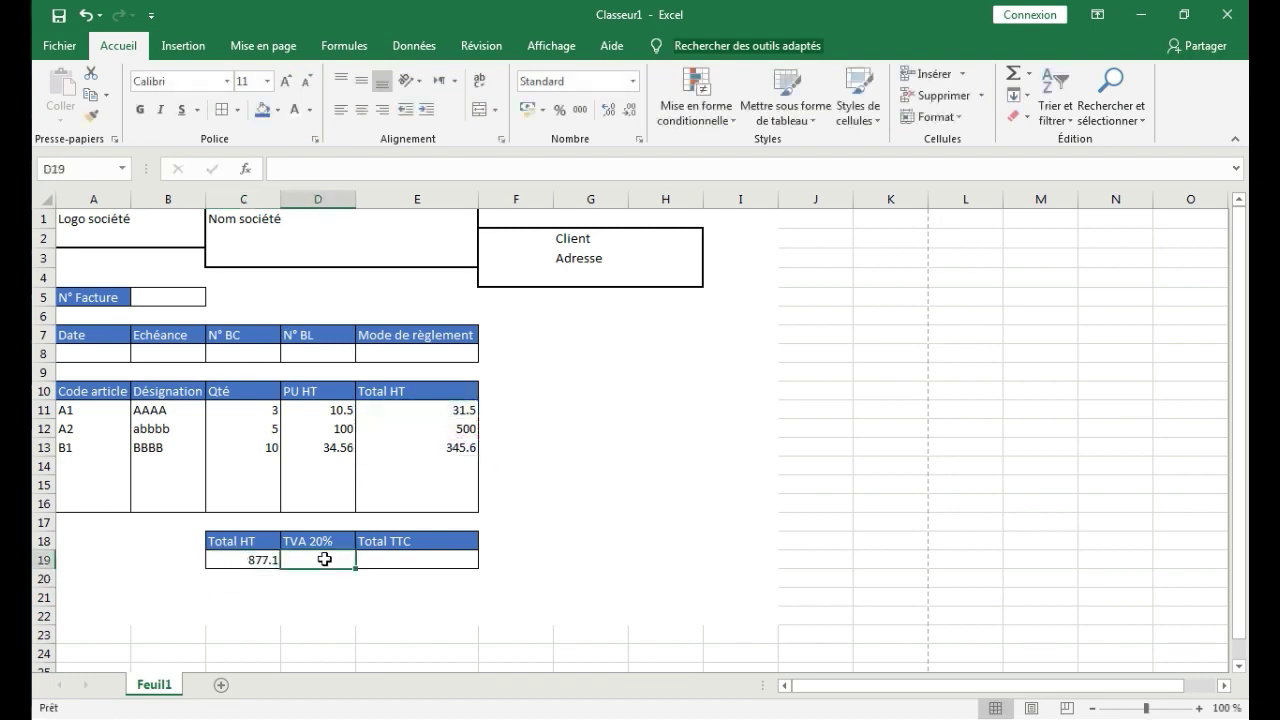
text(=)
click(250, 562)
text(*)
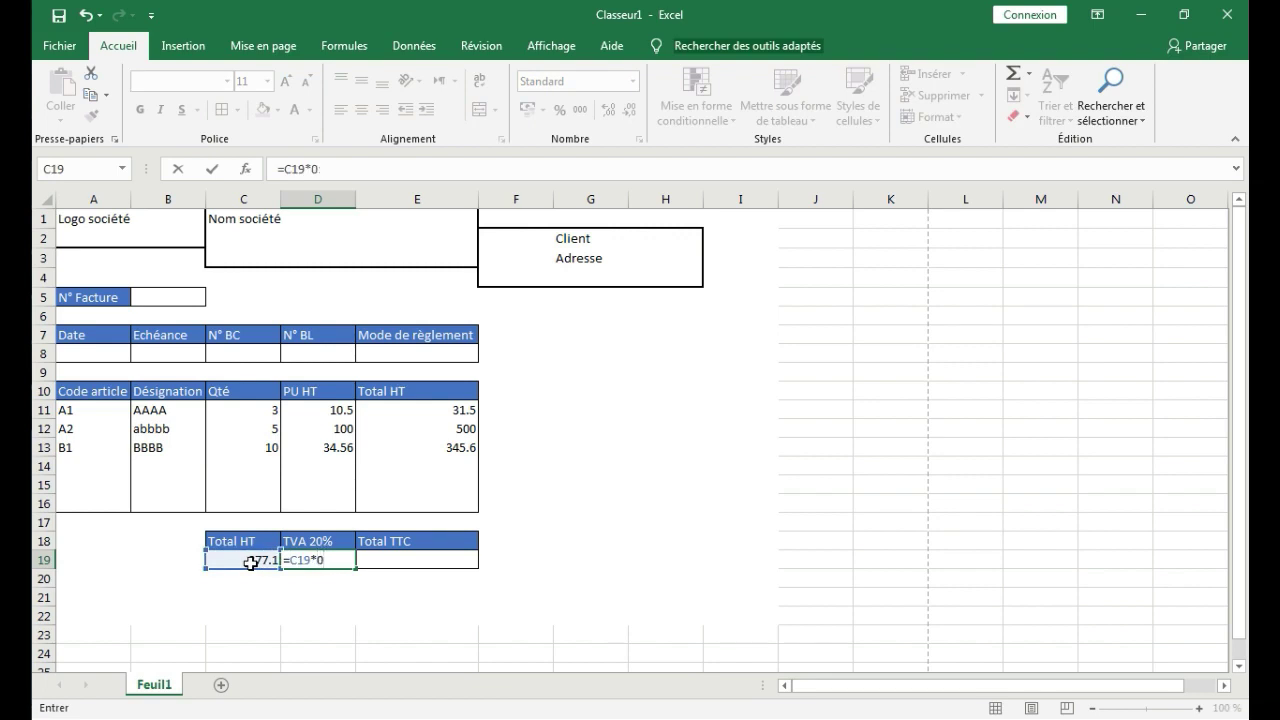
key(Return)
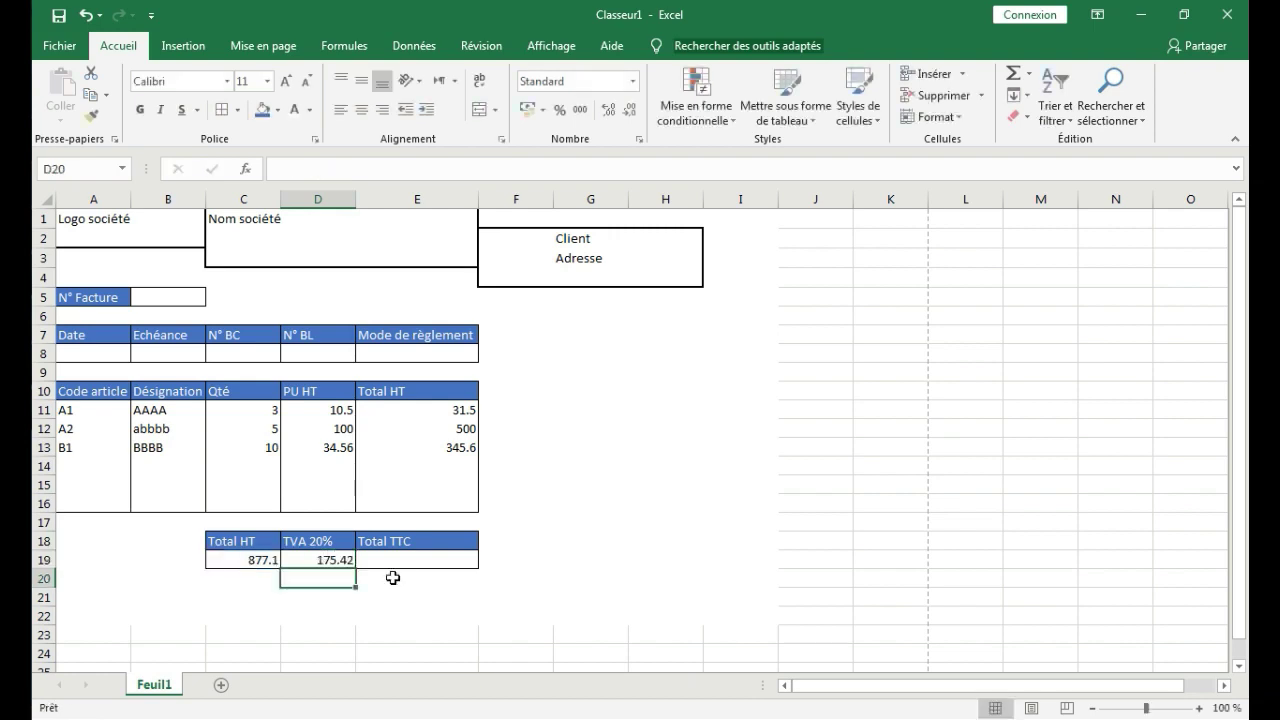
Calculate the Total TTC in E19 with =C19*1.2
click(426, 560)
text(=)
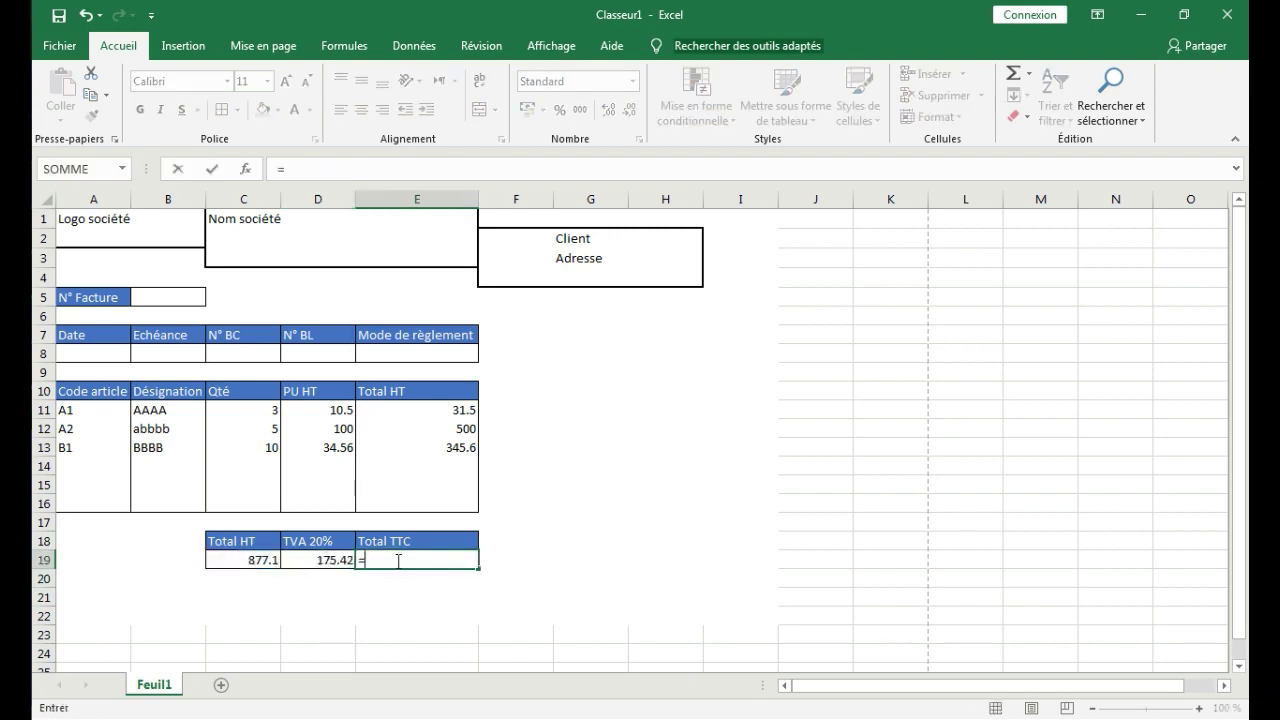
click(254, 560)
text(*1.2)
key(Return)
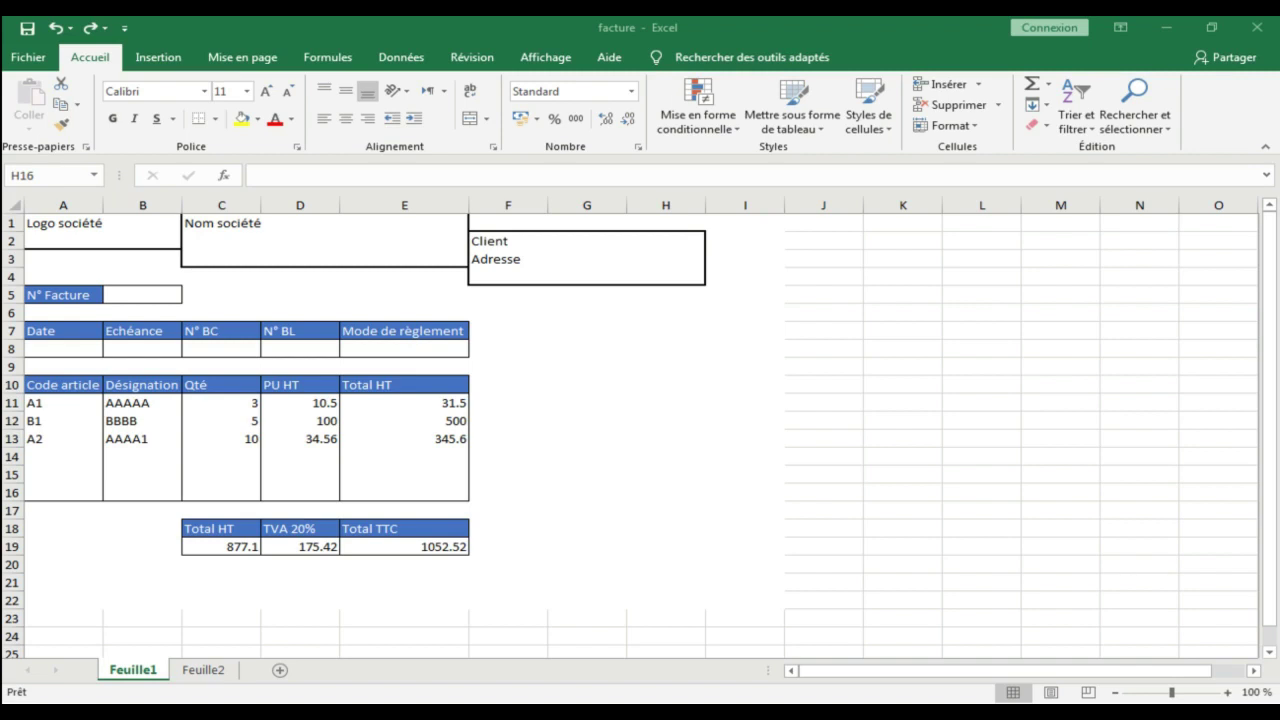
Clear the Client and Adresse labels in F2:F3 and the sample item data in A11:D13
drag(508, 241, 508, 260)
key(Delete)
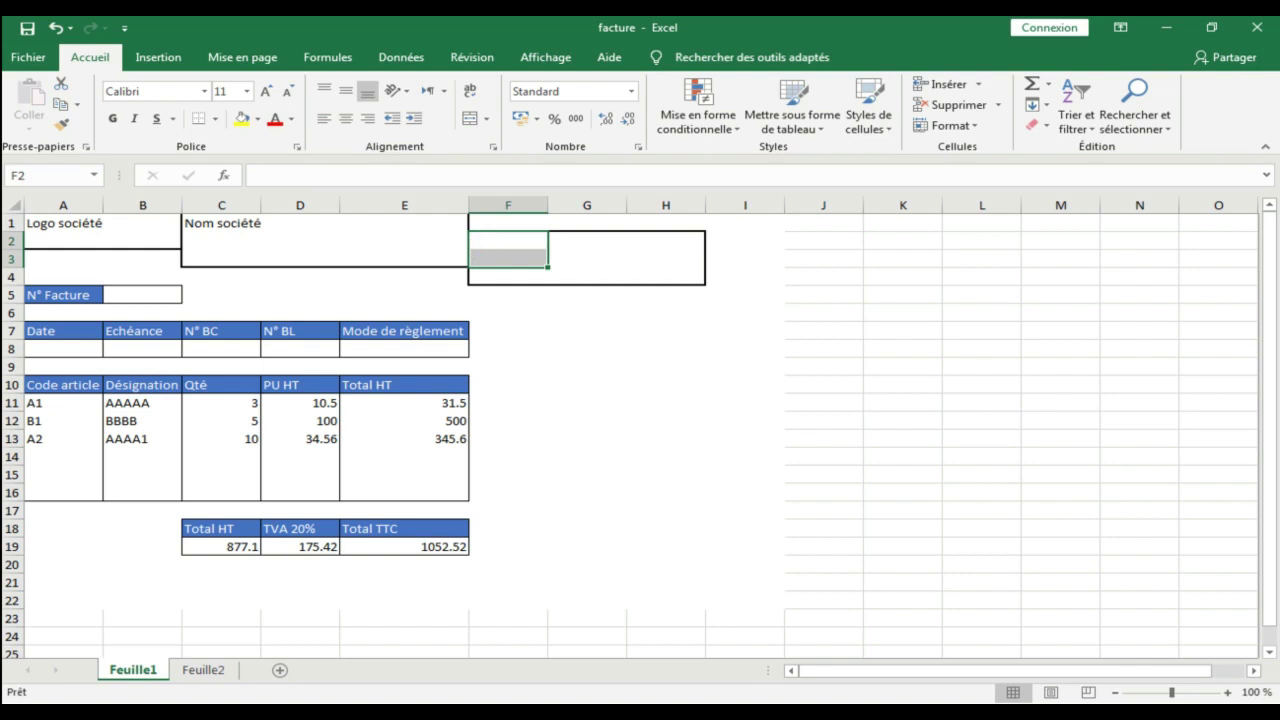
drag(45, 403, 300, 439)
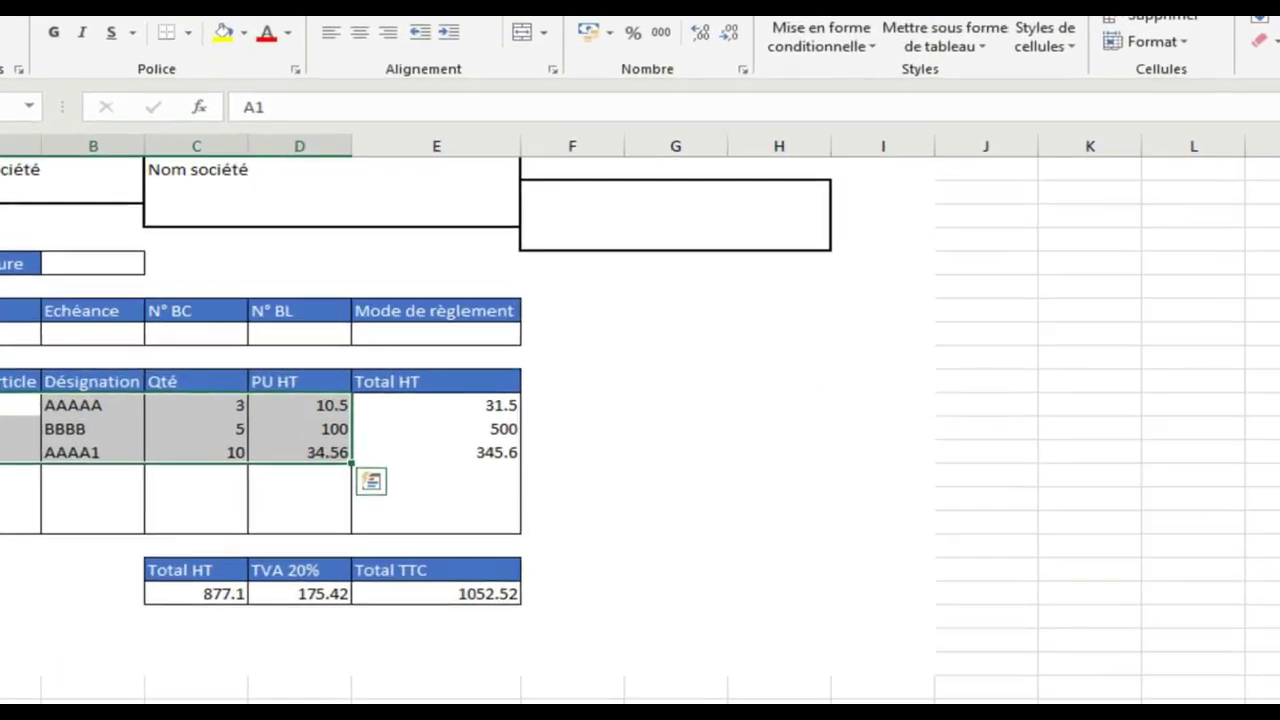
key(Delete)
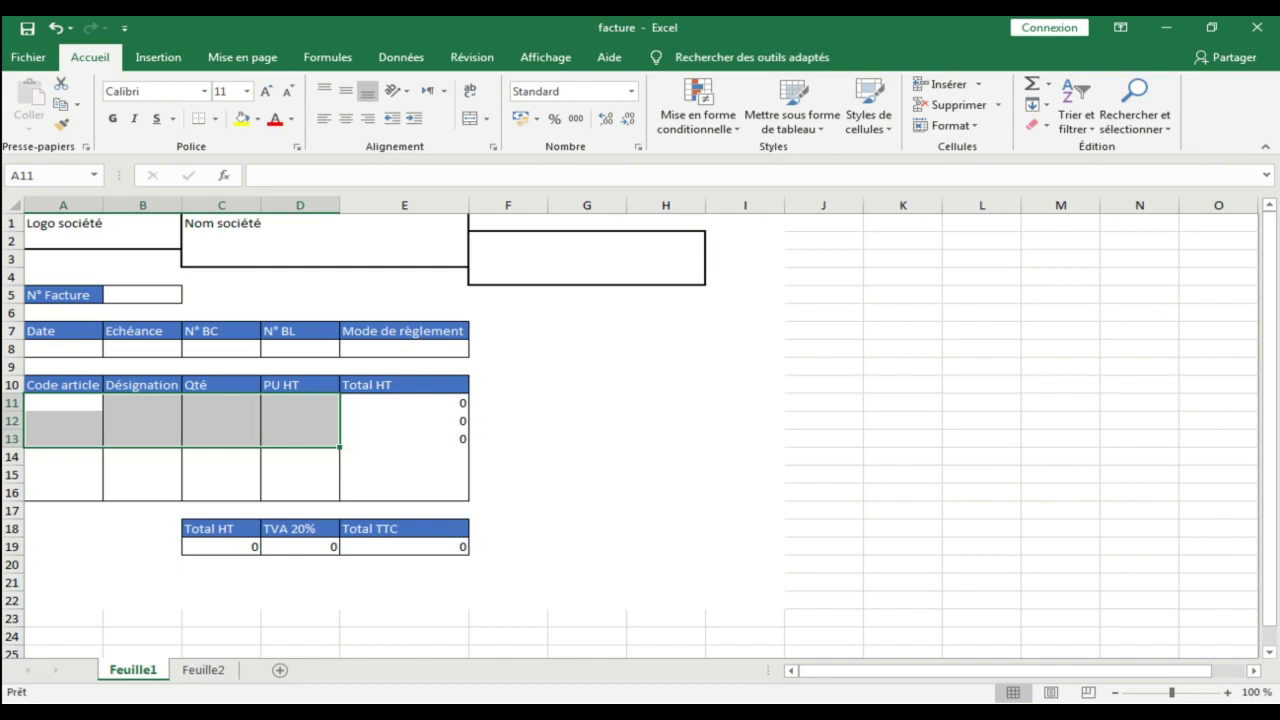
Add a new worksheet after Feuille1 and name it article
click(280, 670)
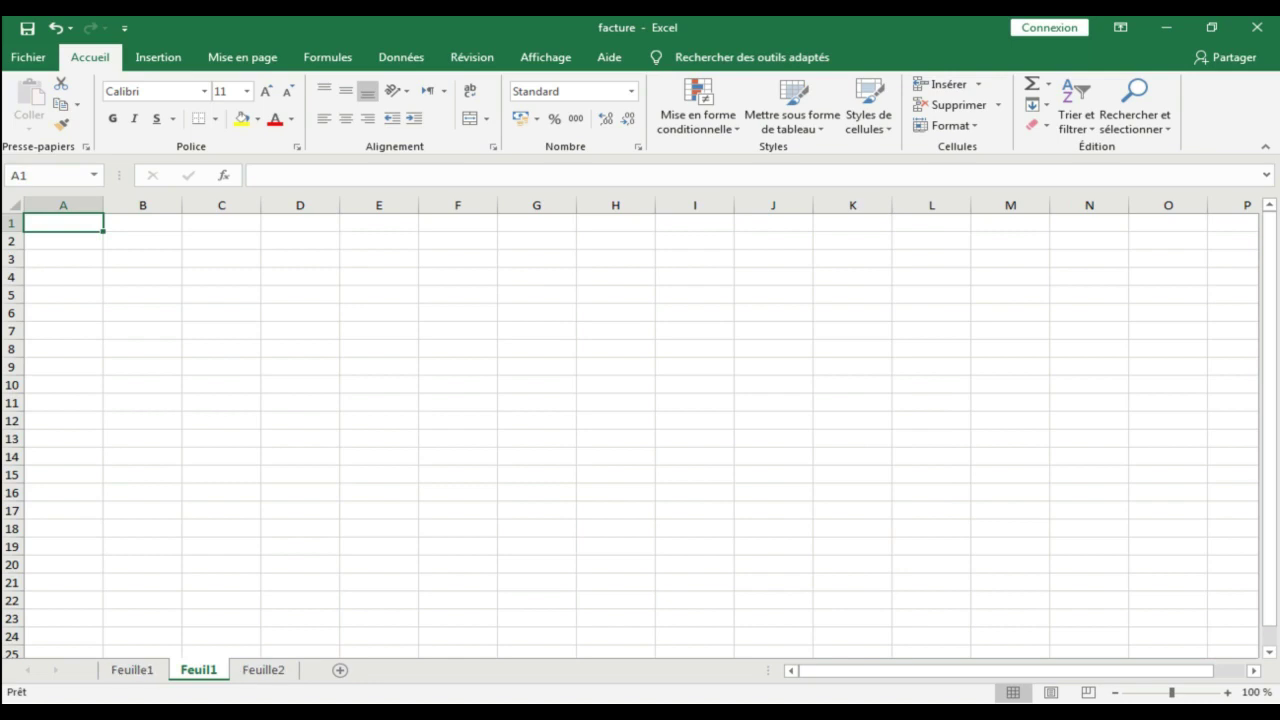
double_click(186, 670)
text(articl)
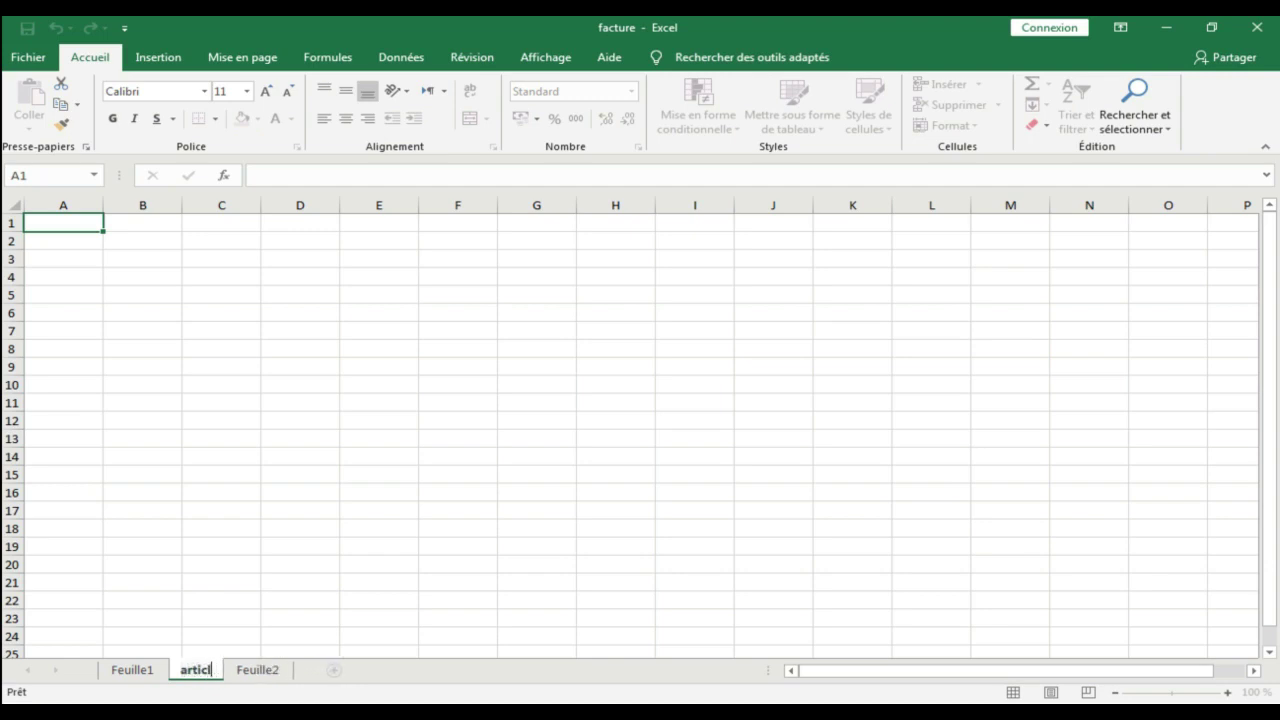
text(e)
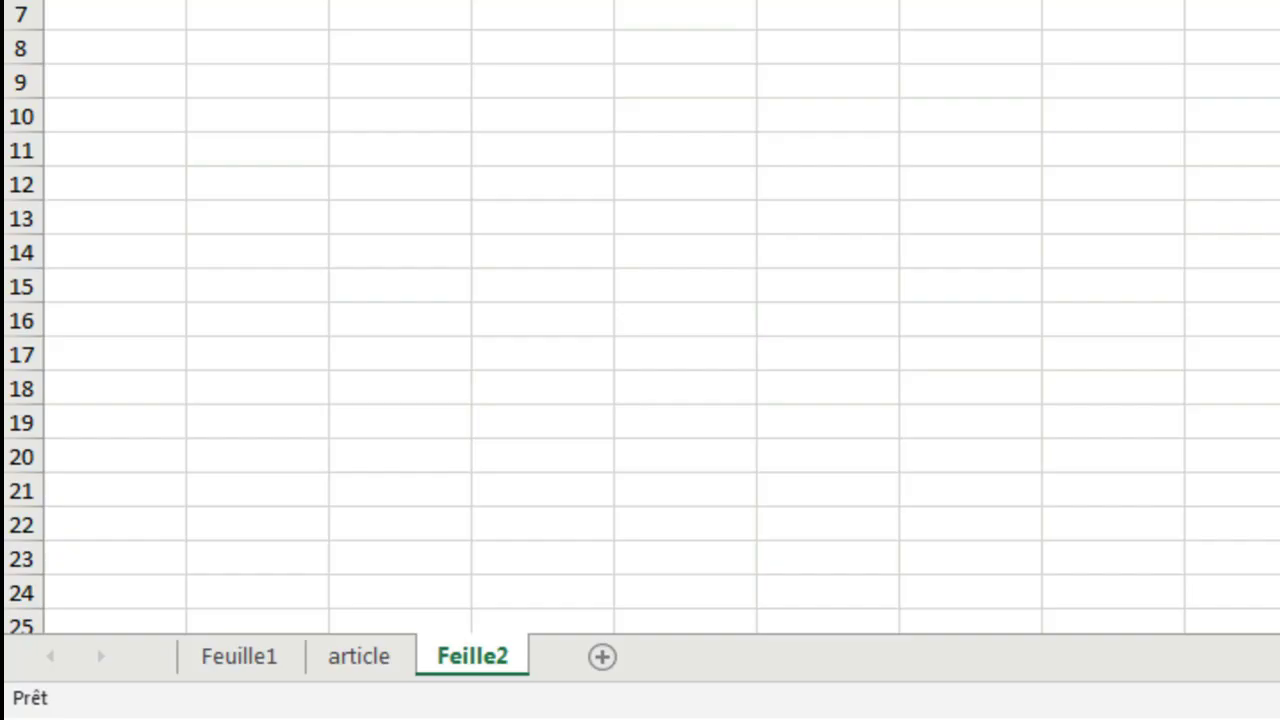
Rename the last worksheet as client
double_click(260, 670)
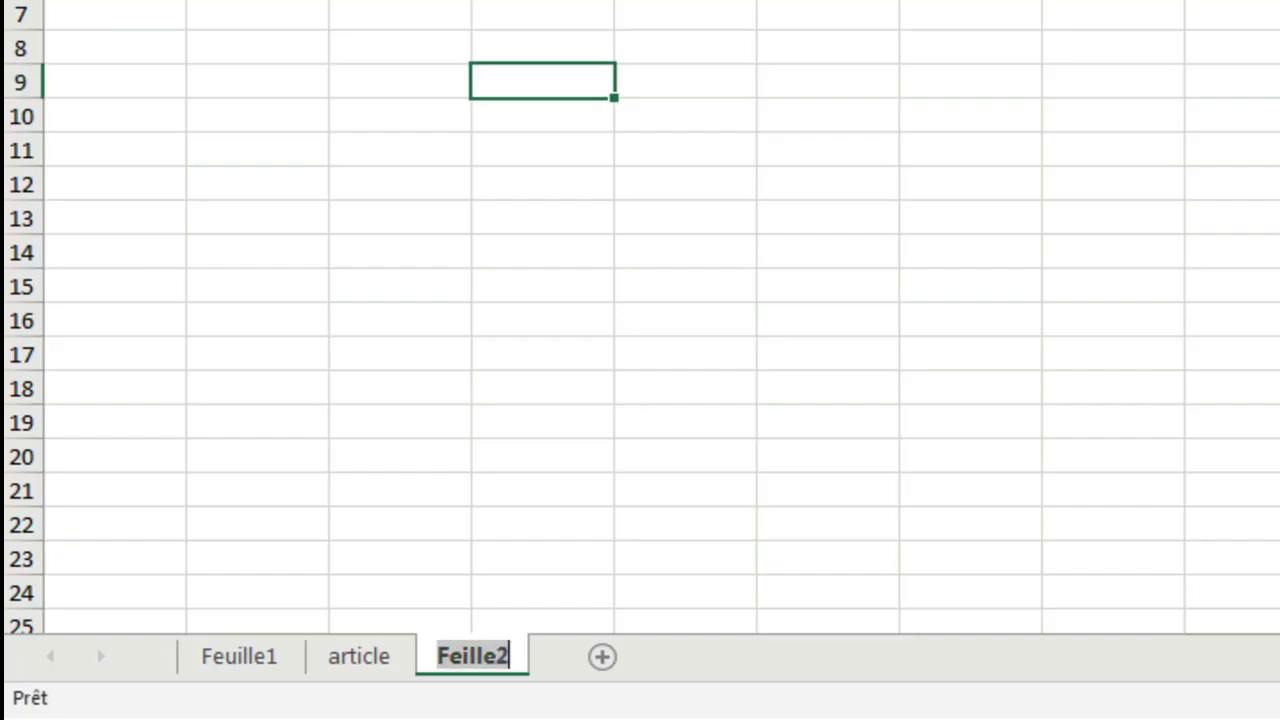
text(client)
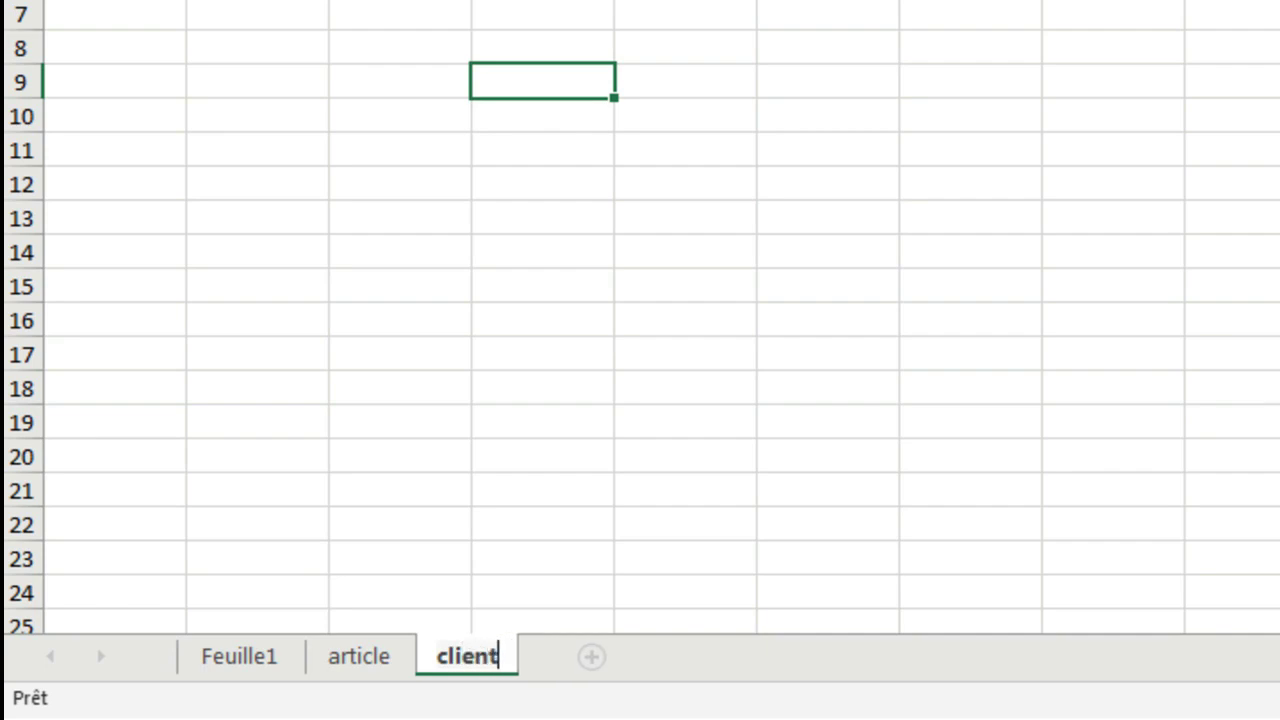
click(400, 559)
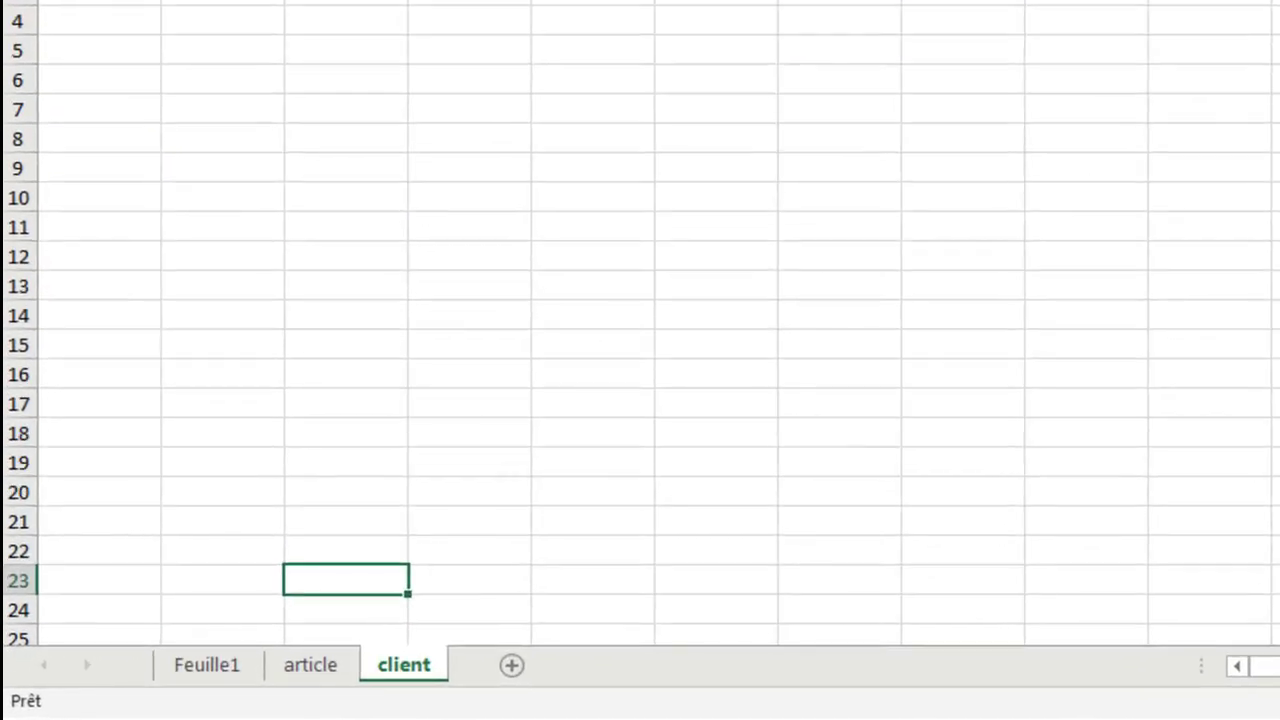
Delete the client worksheet from the workbook
right_click(262, 682)
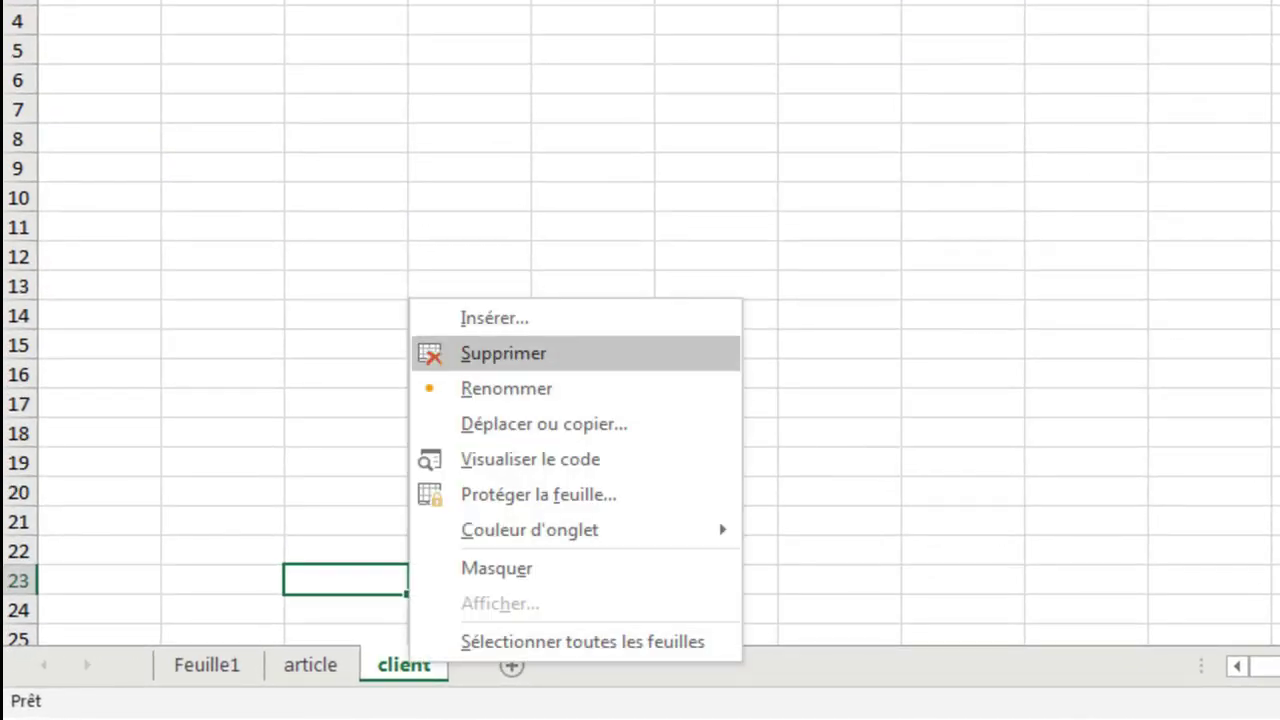
click(504, 354)
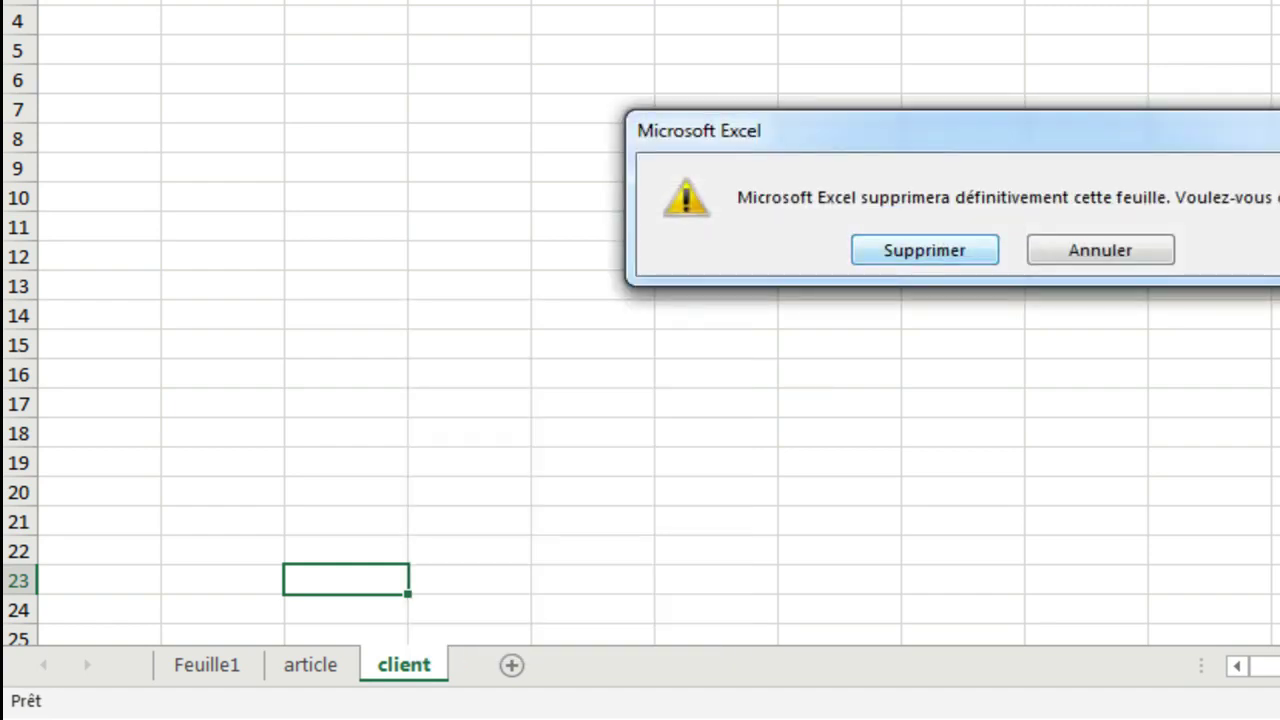
key(Return)
Rename the Feuille1 worksheet containing the invoice as facture
double_click(207, 665)
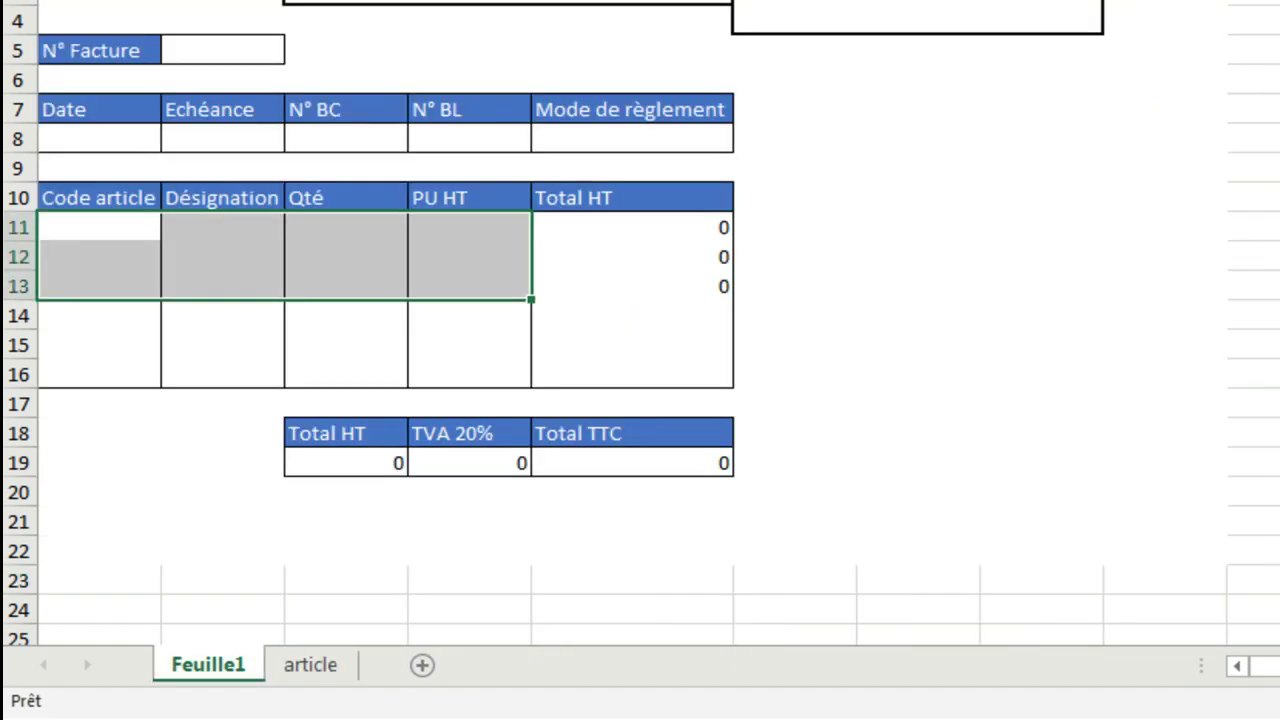
double_click(207, 665)
text(facture)
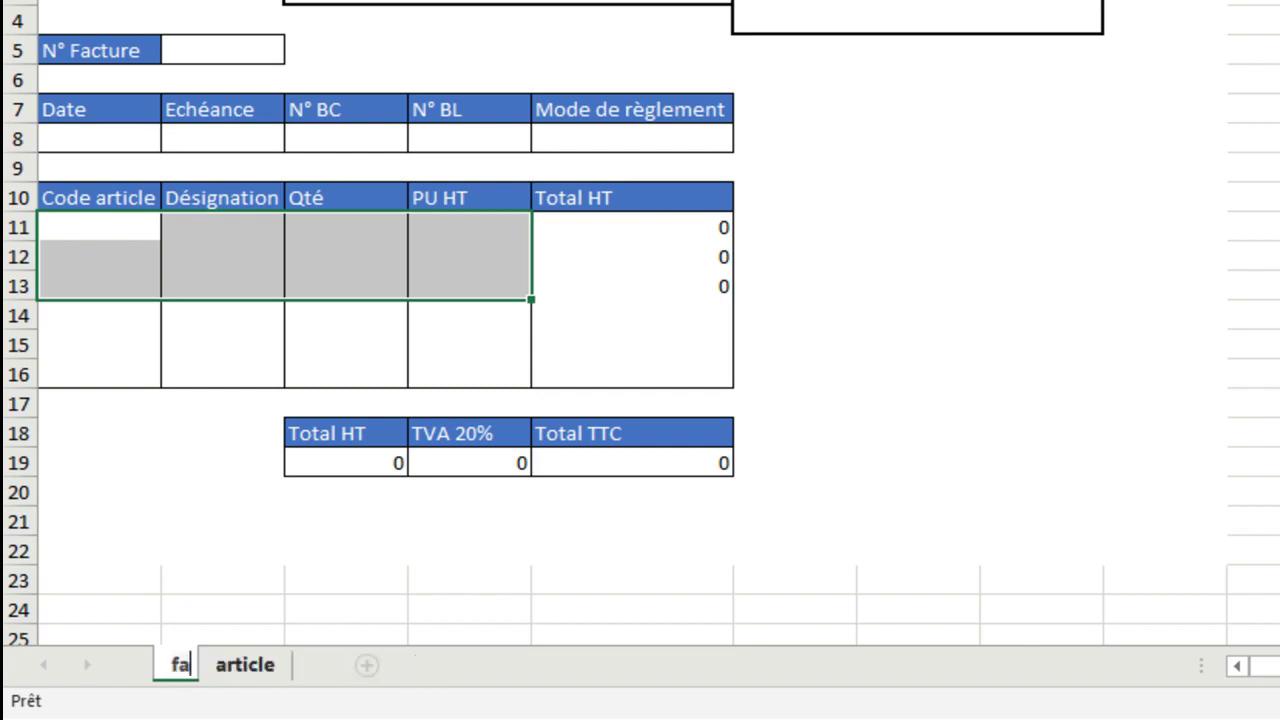
key(Return)
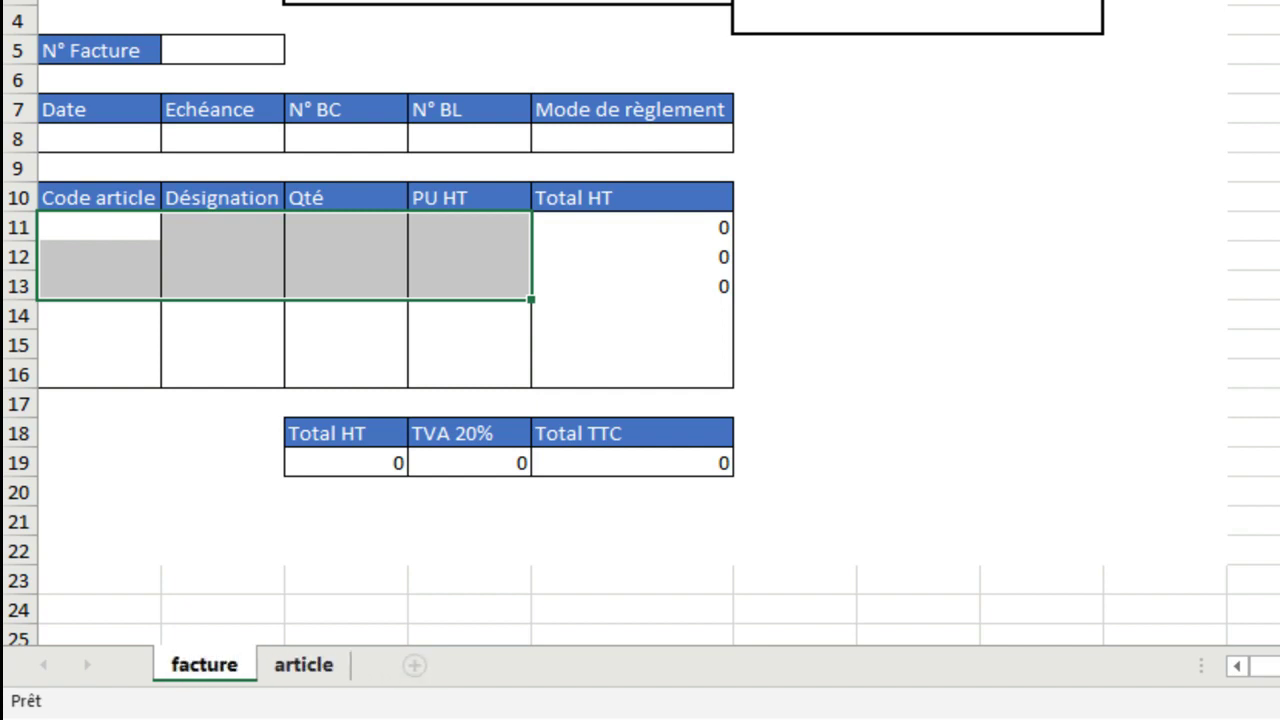
Rename the article worksheet as tableaux
click(304, 665)
double_click(304, 665)
text(table)
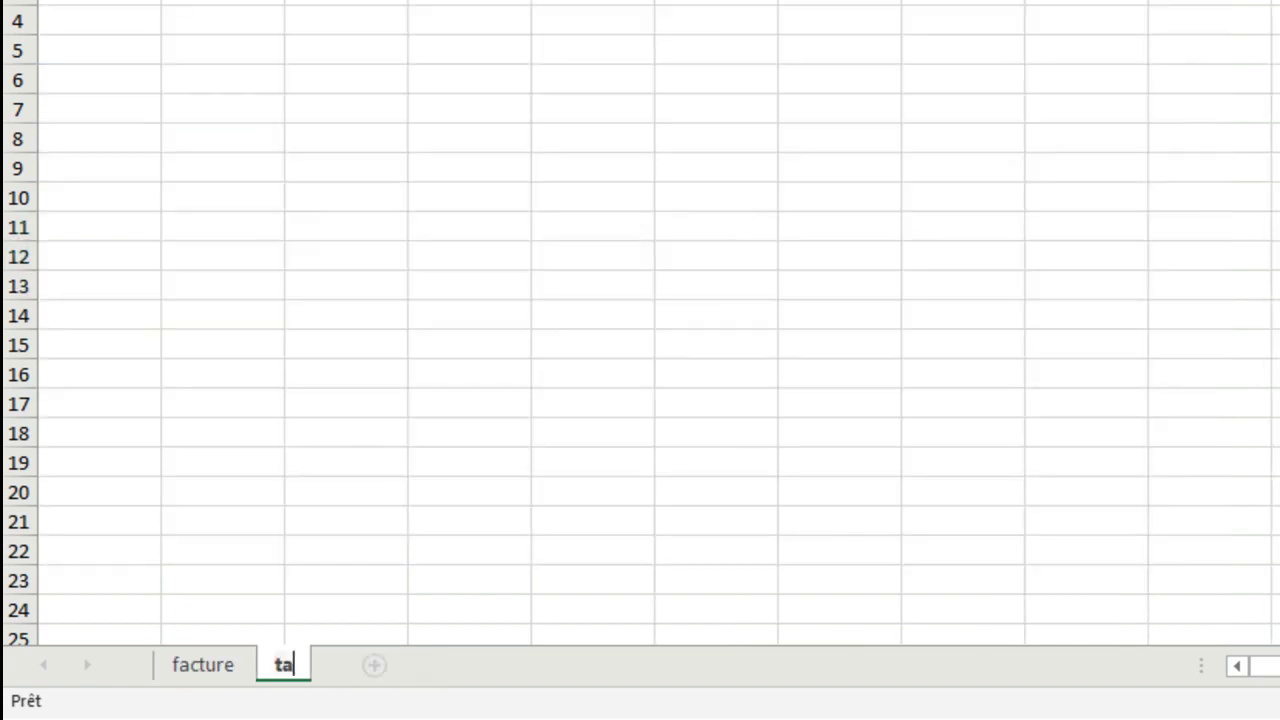
text(x)
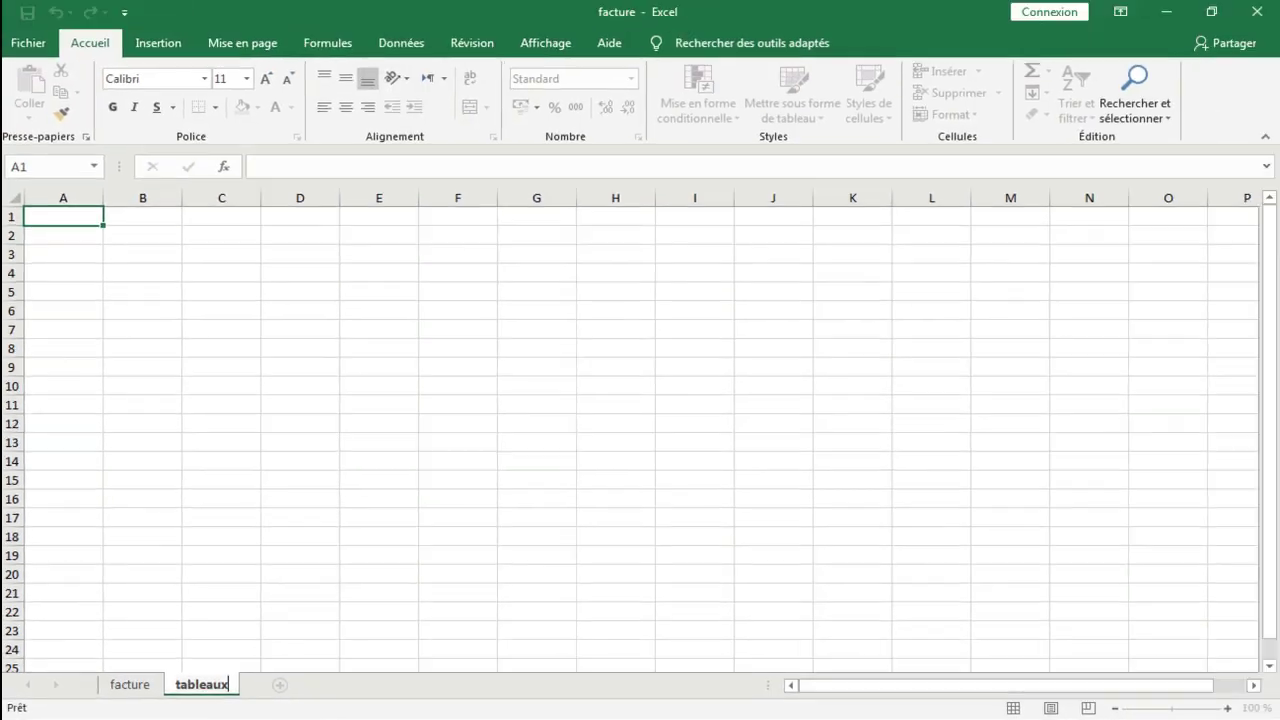
Enter the headers code article in C3 and Désignation in D3 of the tableaux sheet
text(icle)
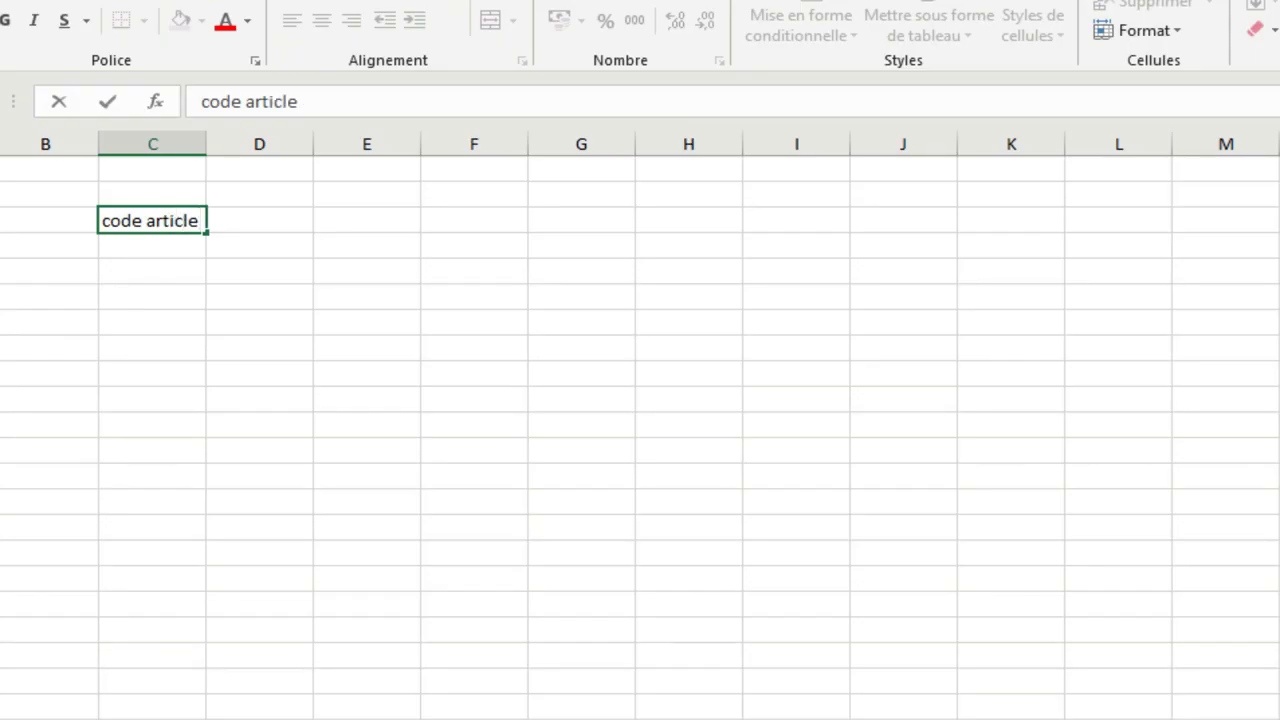
key(Tab)
text(Désignation)
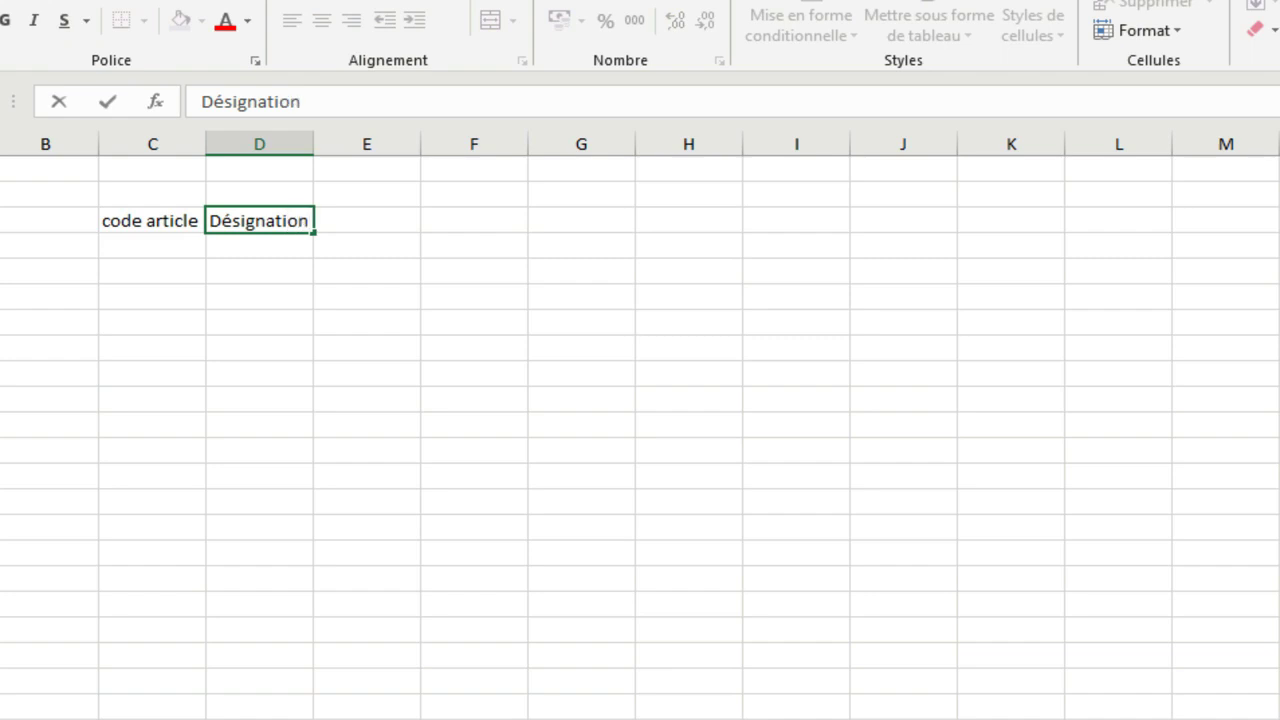
key(Return)
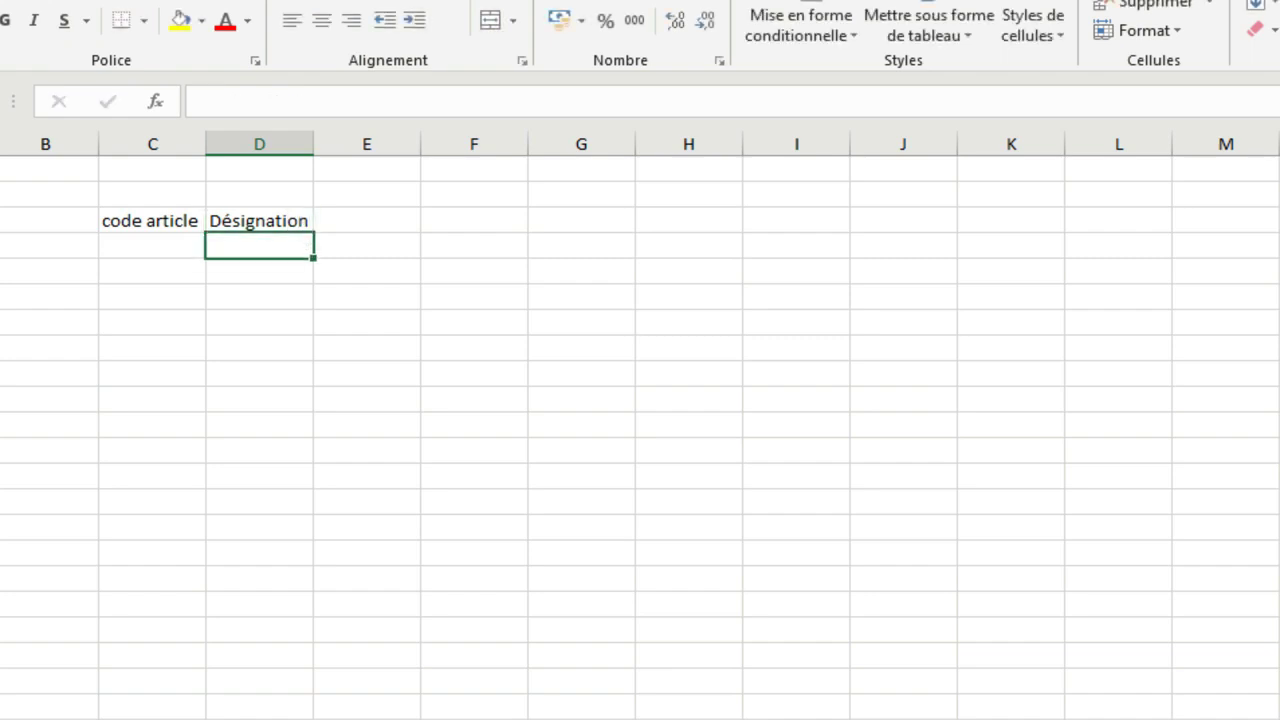
Enter bobine, pompe and manomètre under the Désignation header in D4:D6 of the tableaux sheet
text(bobine)
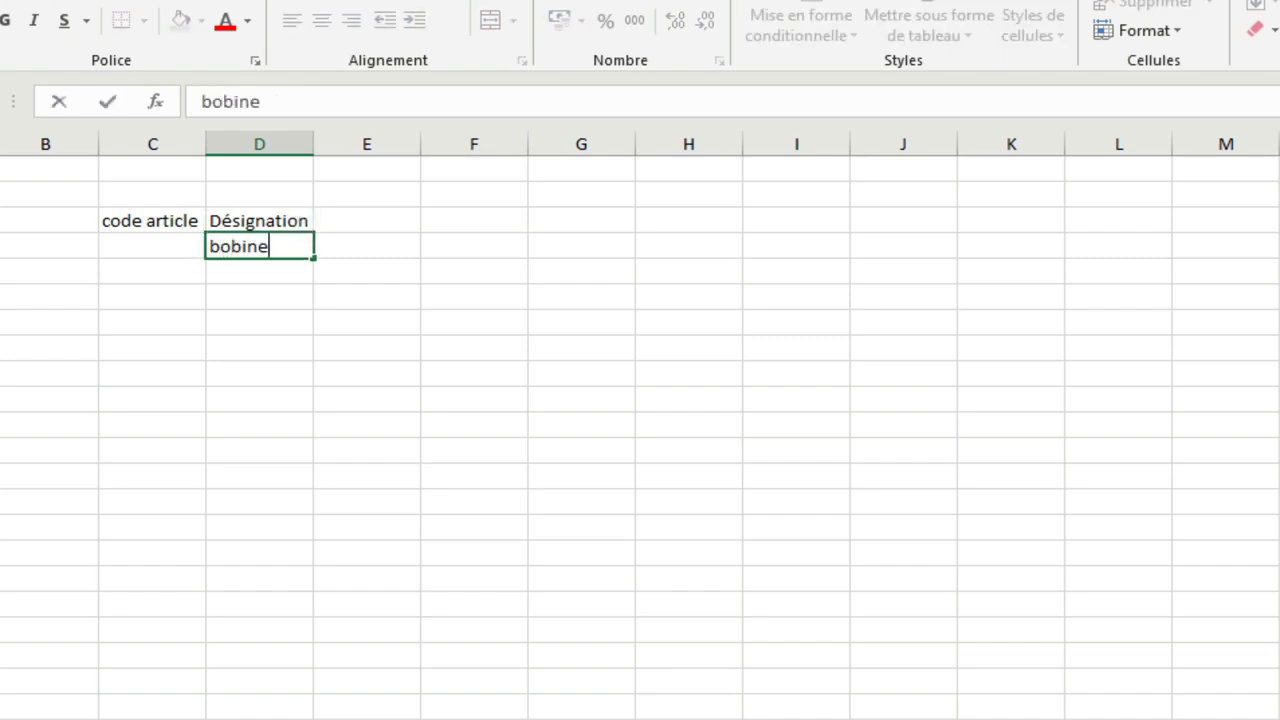
key(Return)
text(pompe)
key(Return)
text(man)
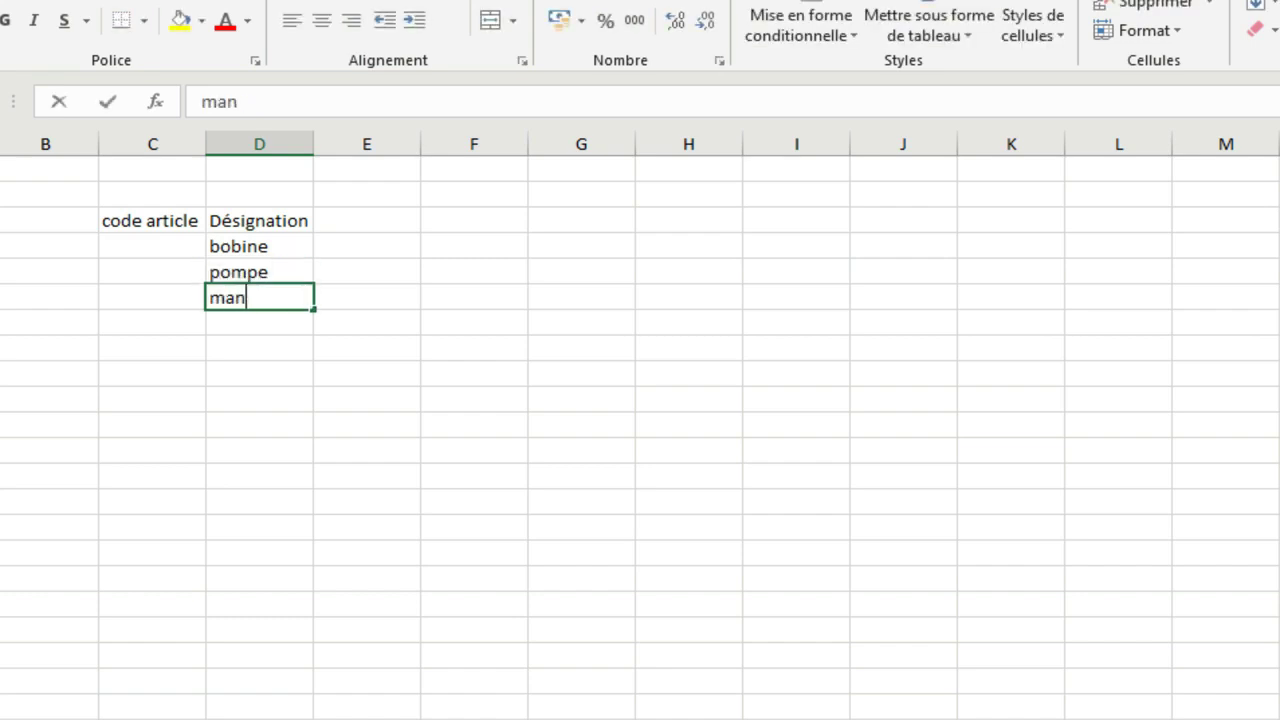
text(omètre)
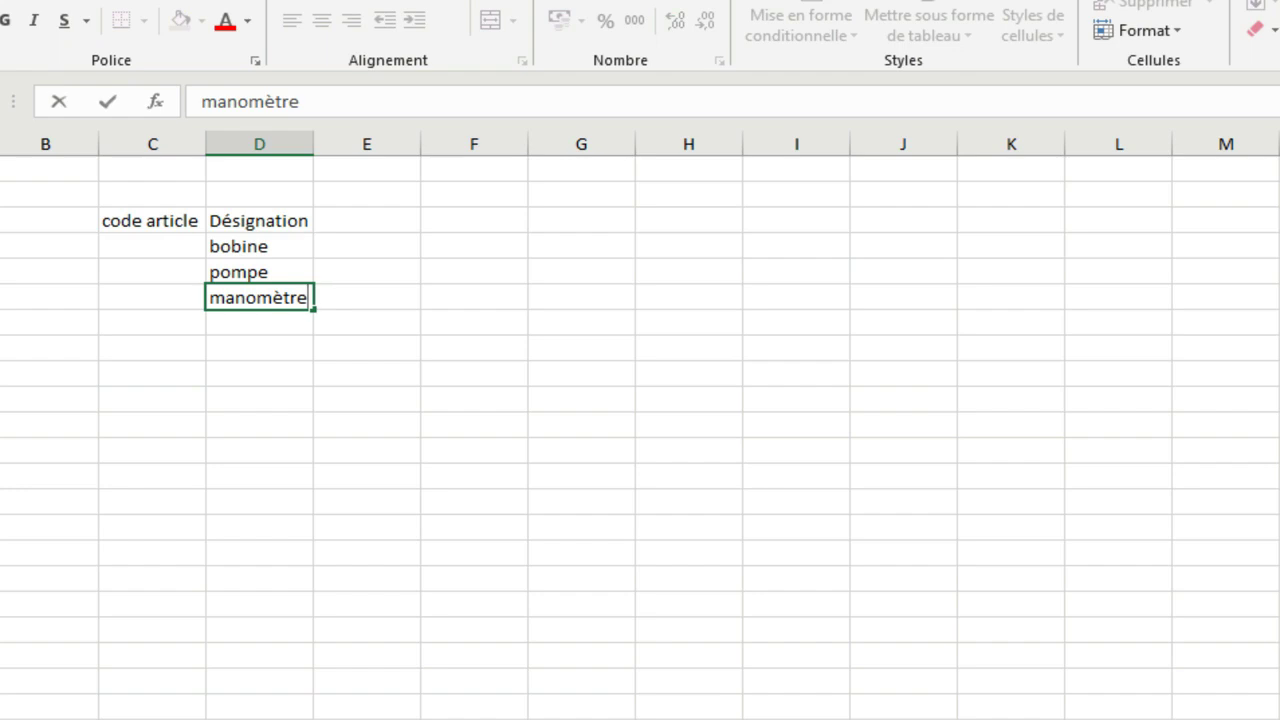
Enter the article codes bob, pomp and mano in C4:C6 beside their designations
click(152, 246)
text(bob)
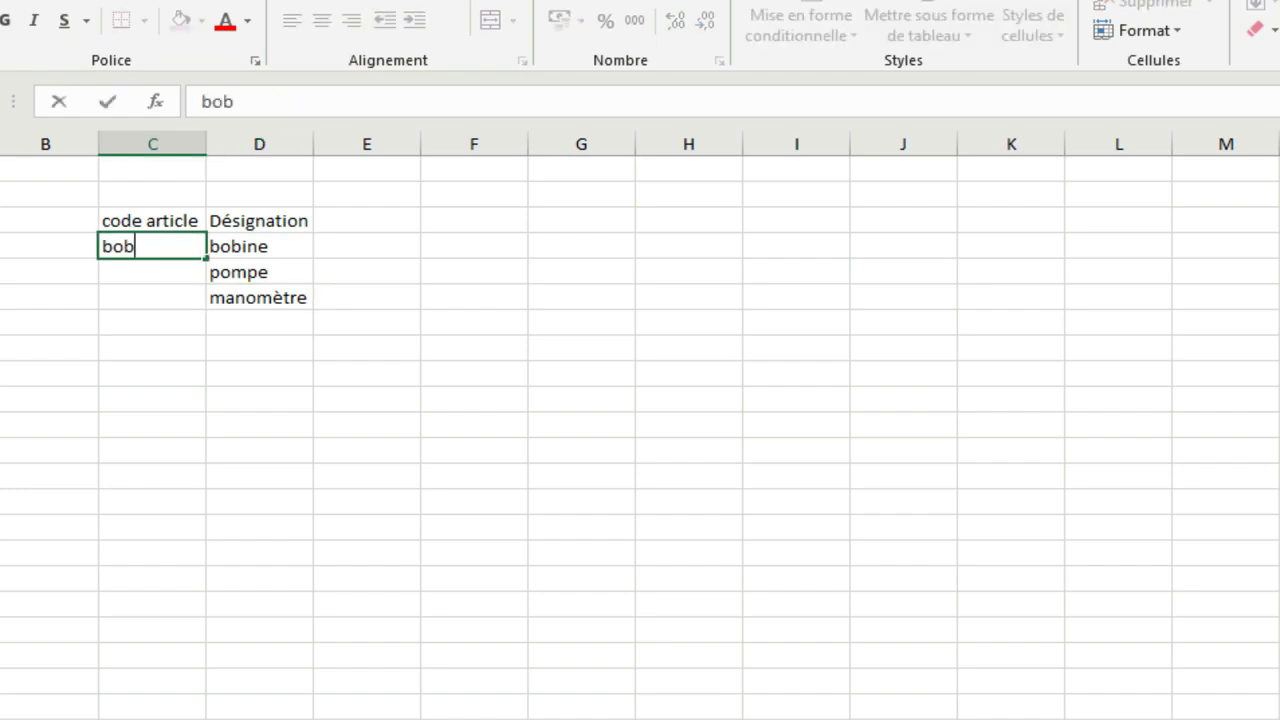
key(Return)
text(pomp)
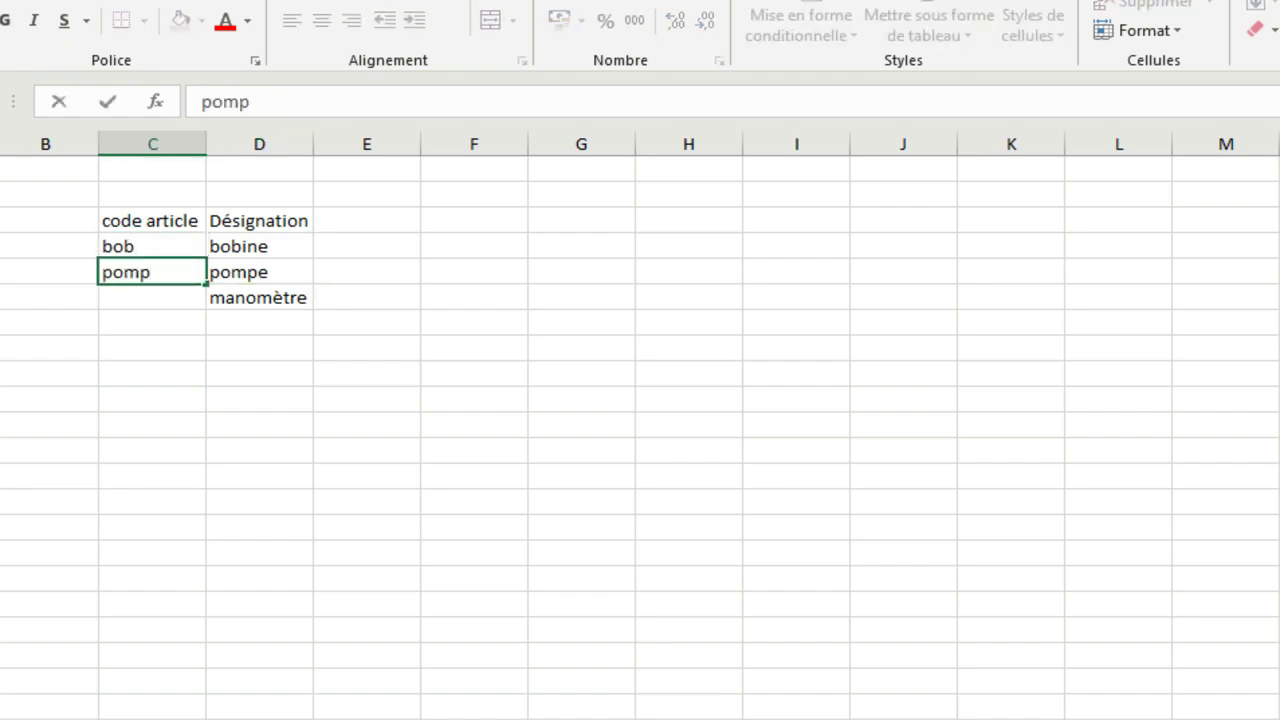
key(Return)
text(mano)
Enter the headers client, adresse and ice in F3:H3 for a client table
text(client)
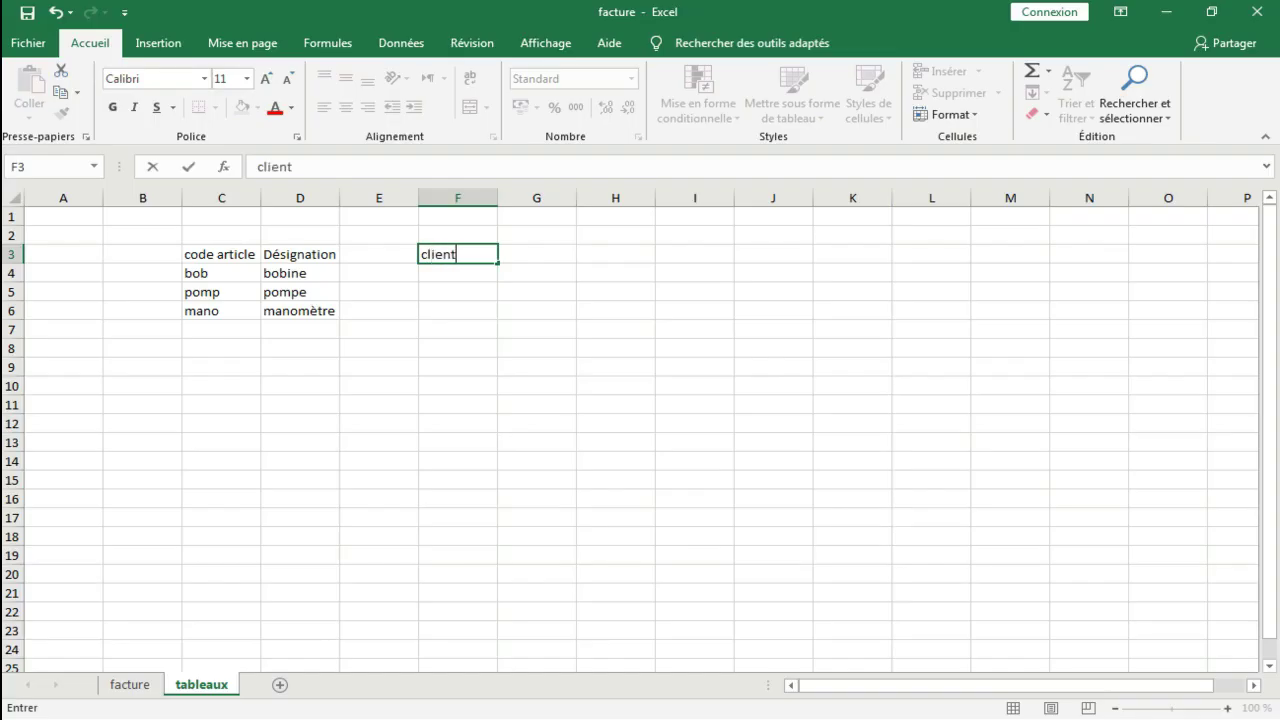
key(Tab)
text(adresse)
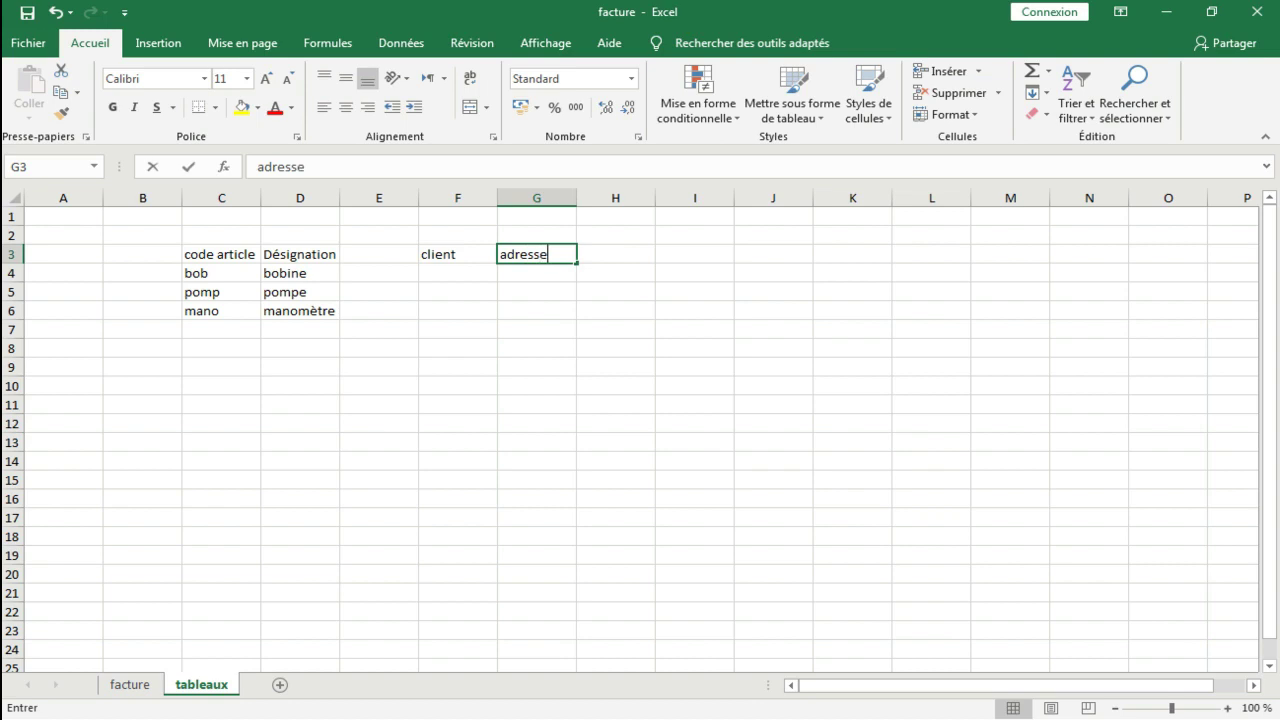
key(Tab)
text(ice)
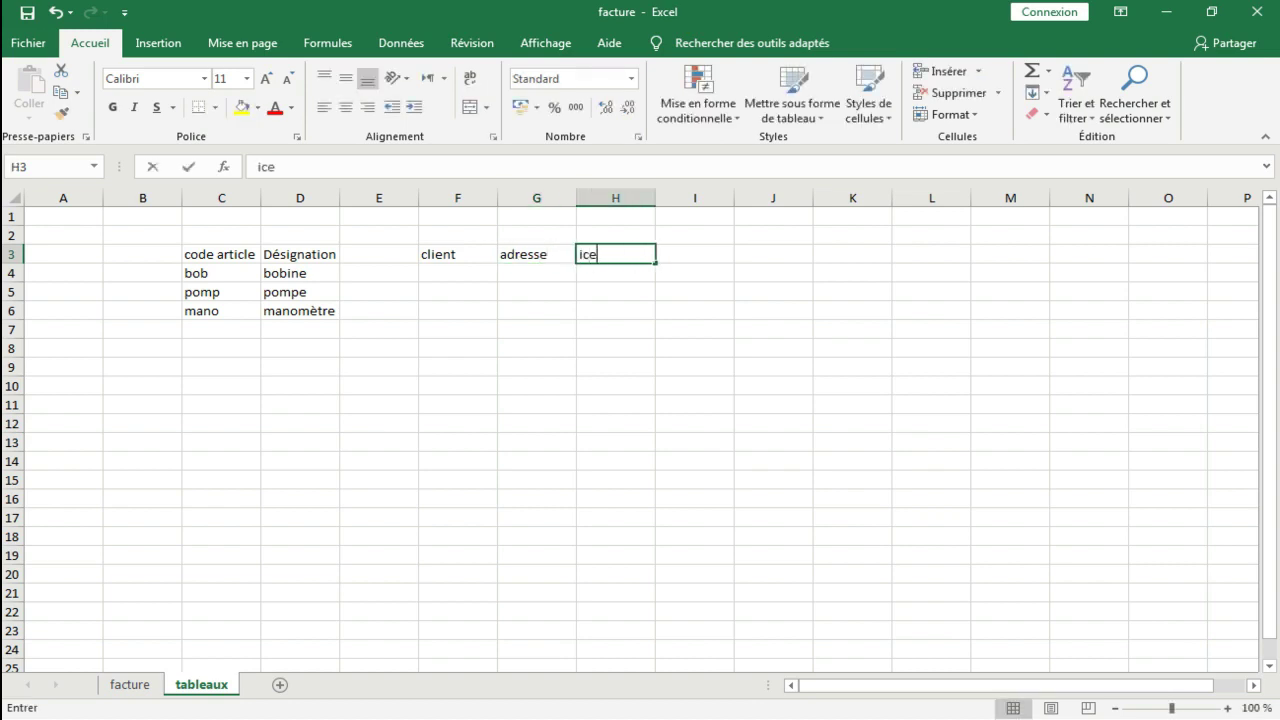
key(Return)
key(Return)
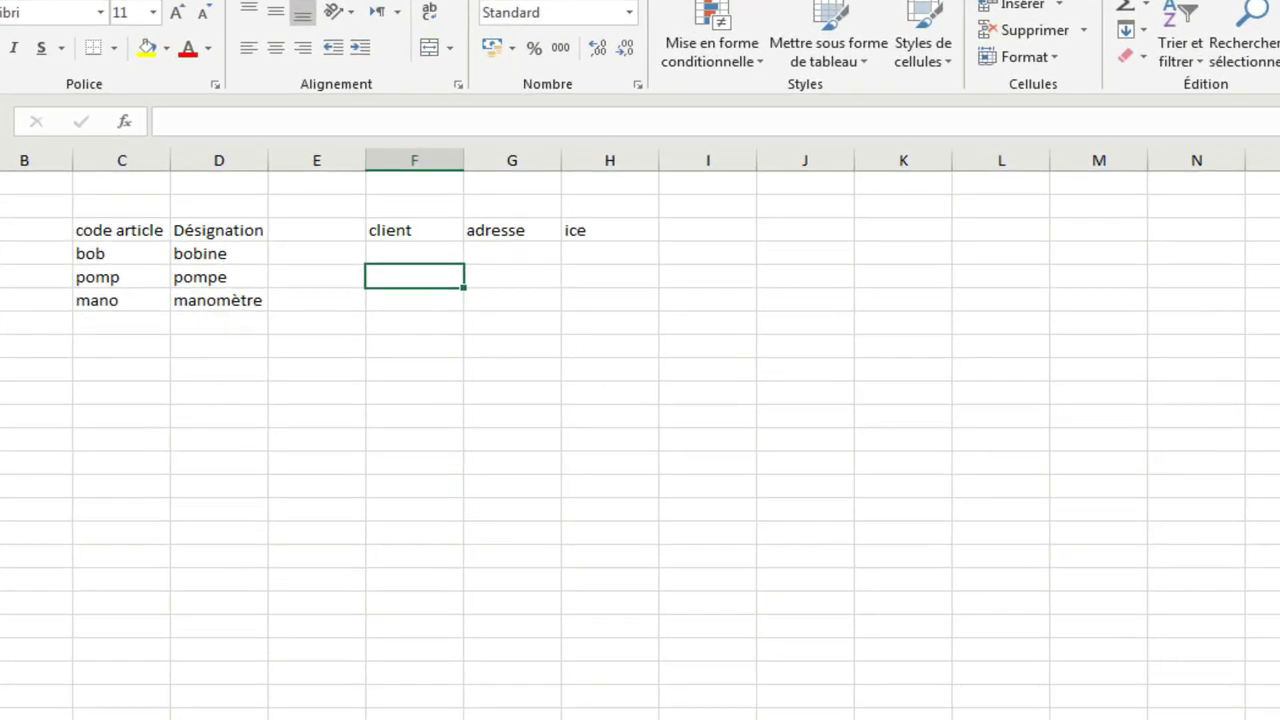
Enter Client1 in F4 under the client header and fill the series down to Client2 in F5
key(Up)
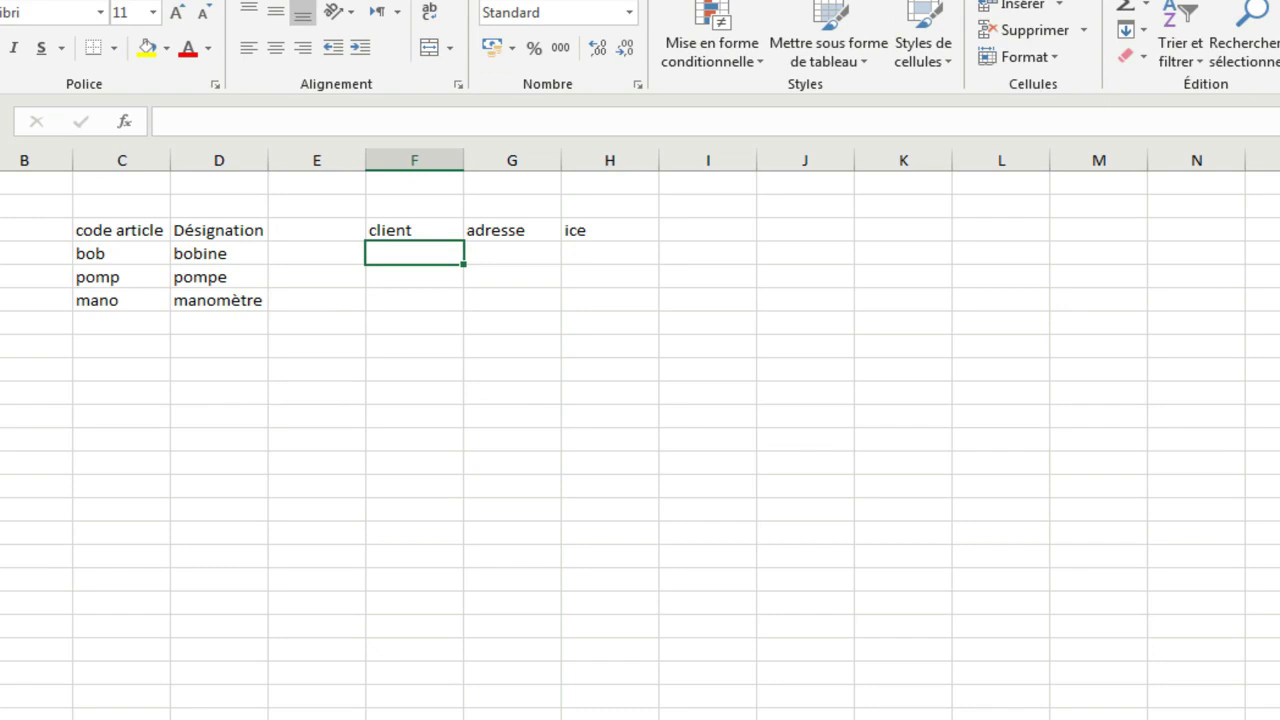
text(Client1)
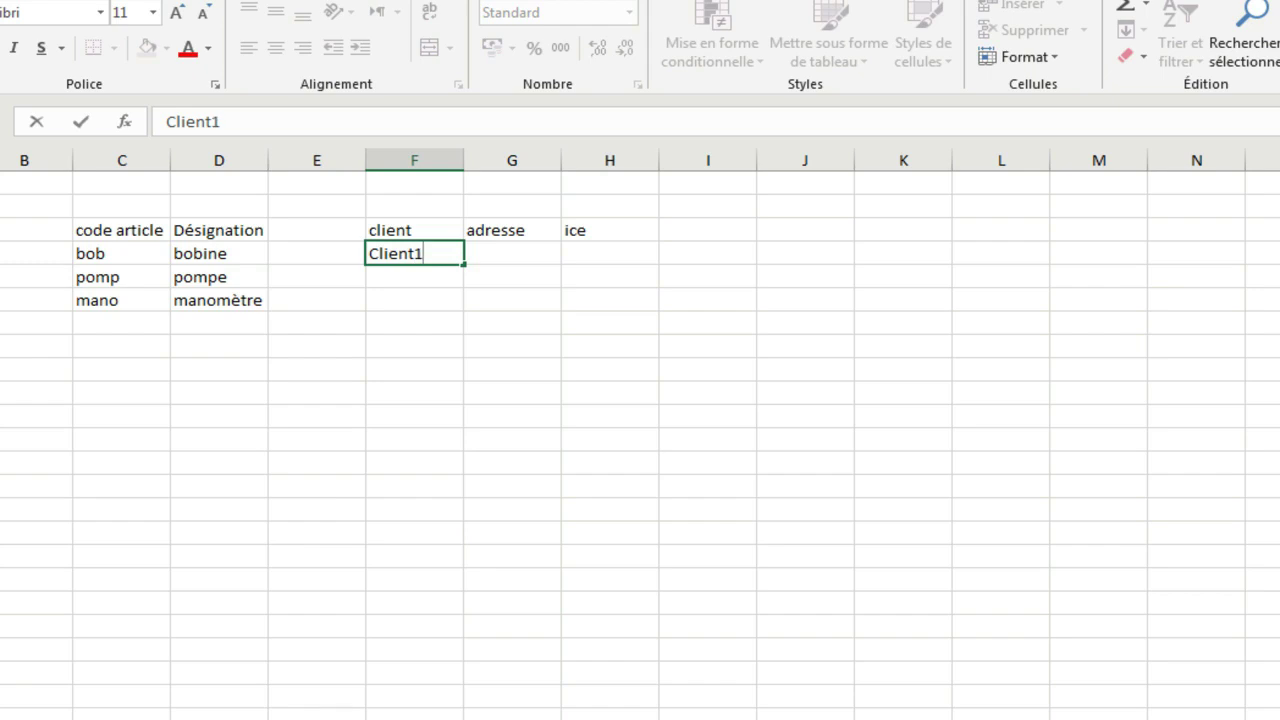
key(Return)
key(Up)
drag(463, 265, 463, 285)
Enter the addresses Casa in G4 and Marrakech in G5 for the two clients
click(512, 254)
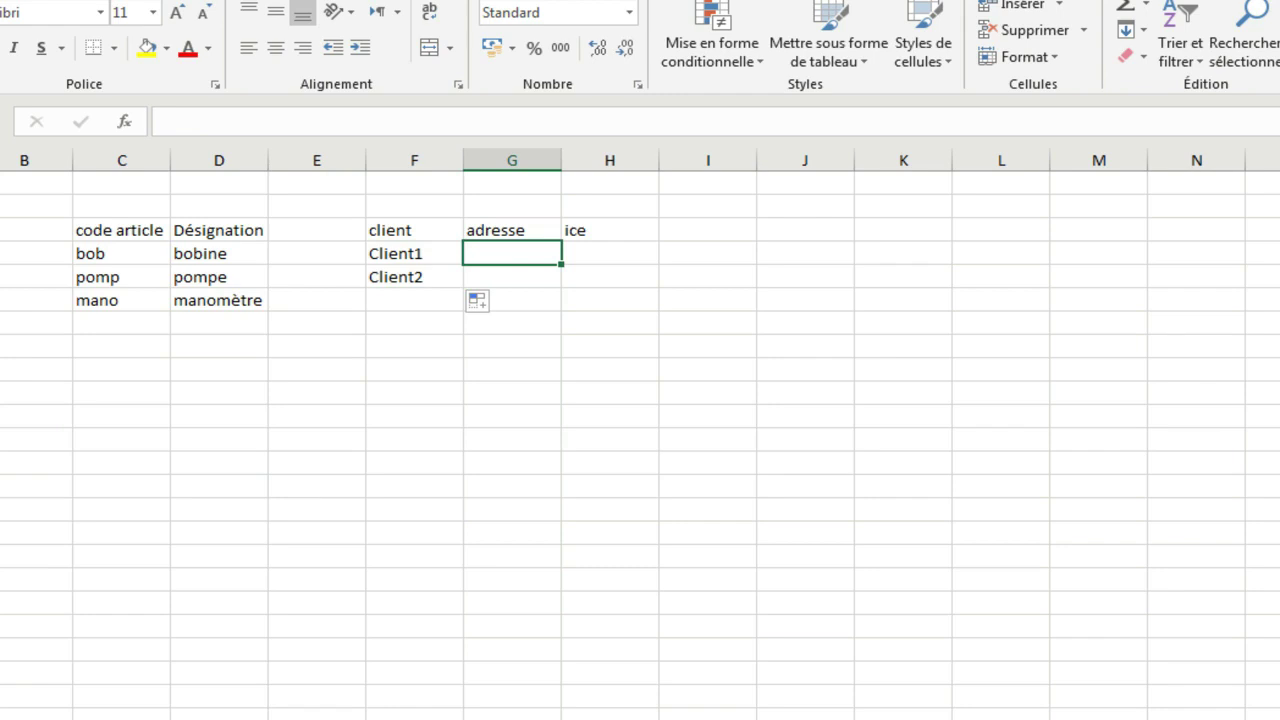
text(Casa)
key(Return)
text(Marrakech)
Try to enter Client1's ICE number with leading zeros in H4, and clear the cell
click(610, 253)
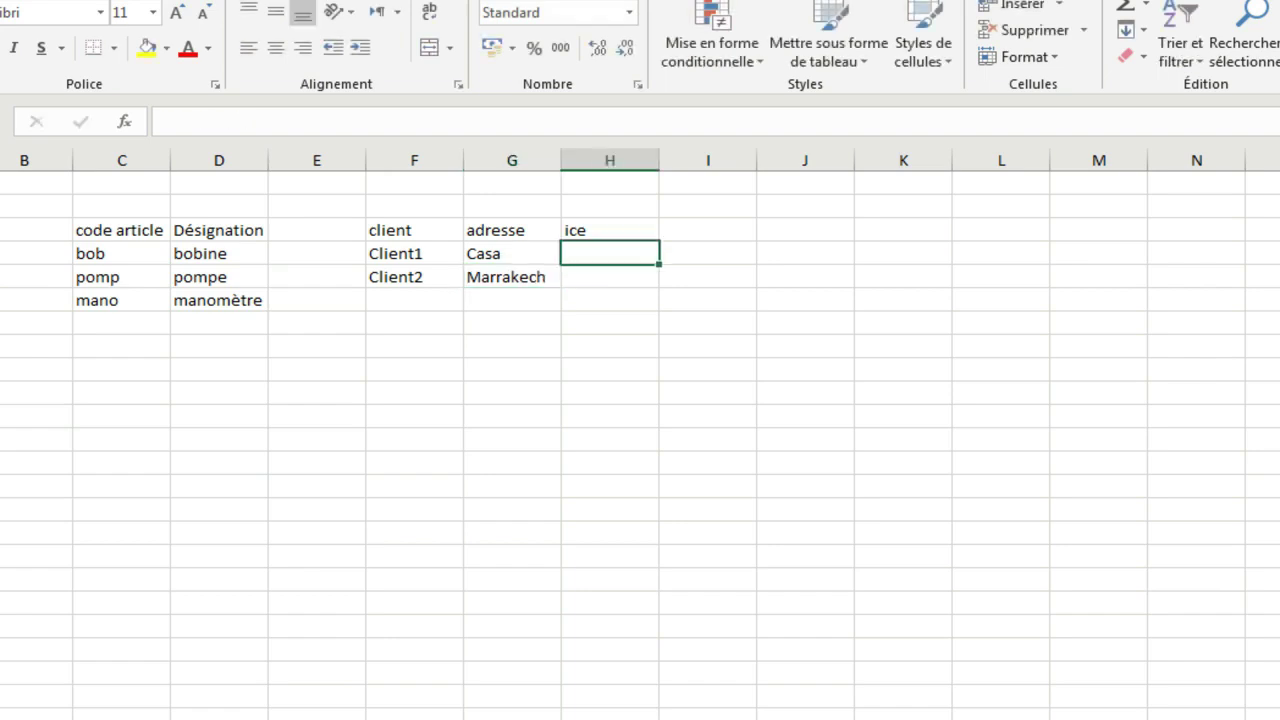
text(000123)
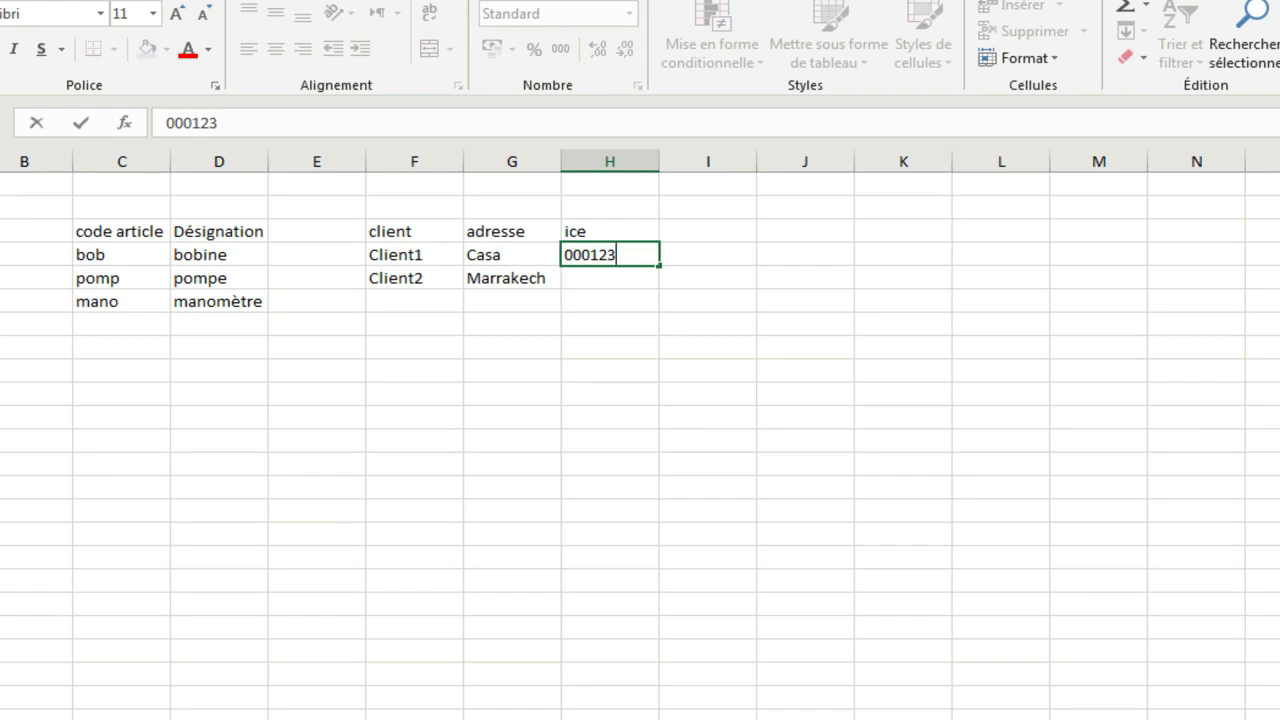
key(Return)
click(610, 254)
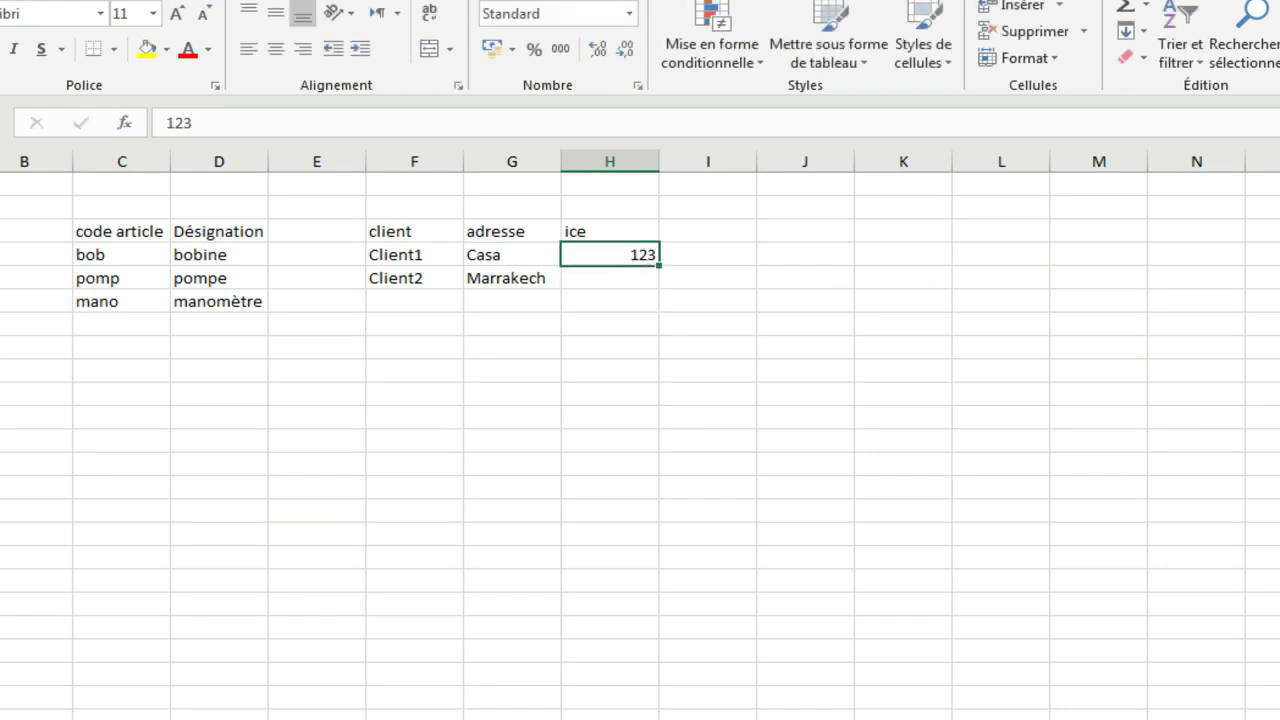
key(Delete)
Set the number format of cell H4 to Texte
right_click(625, 252)
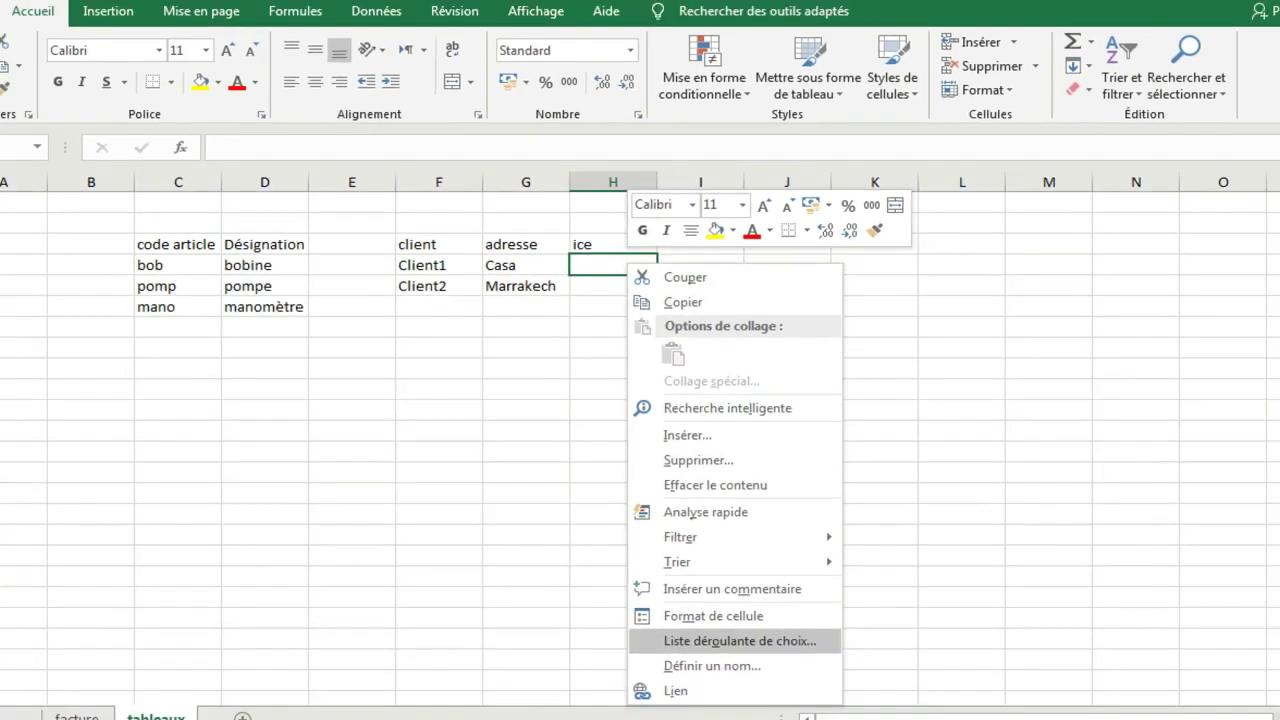
click(722, 648)
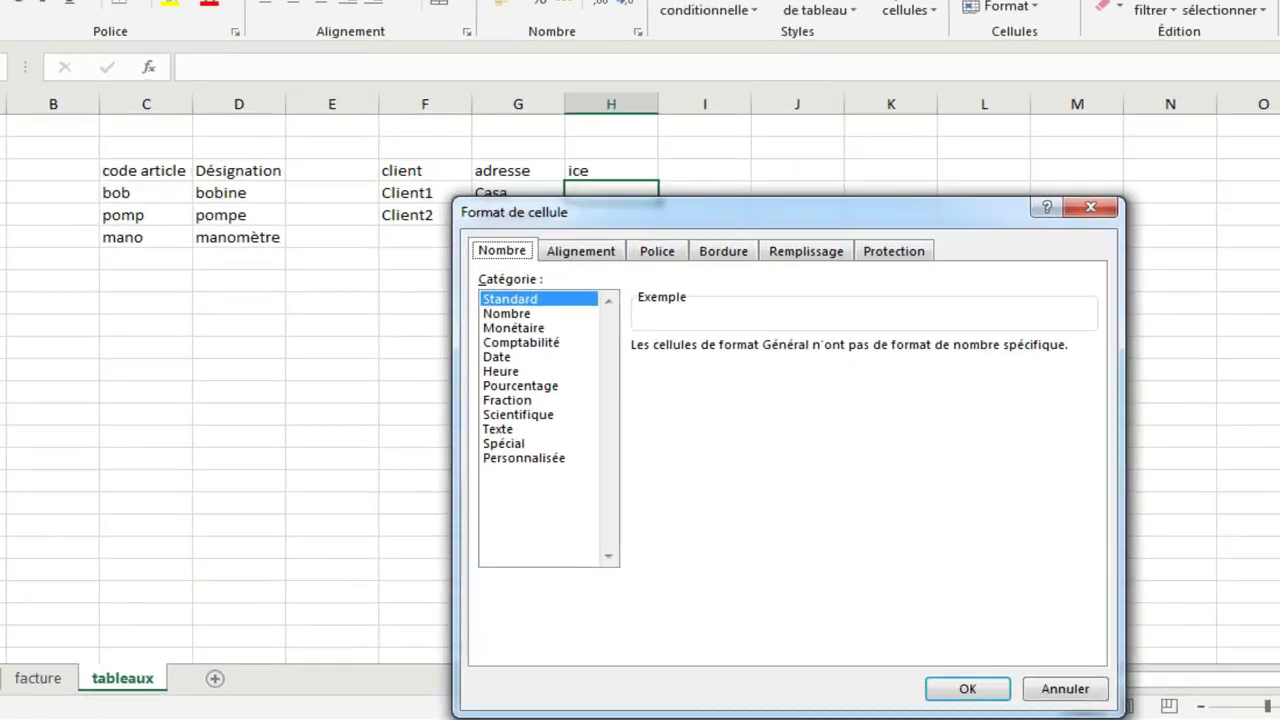
click(499, 429)
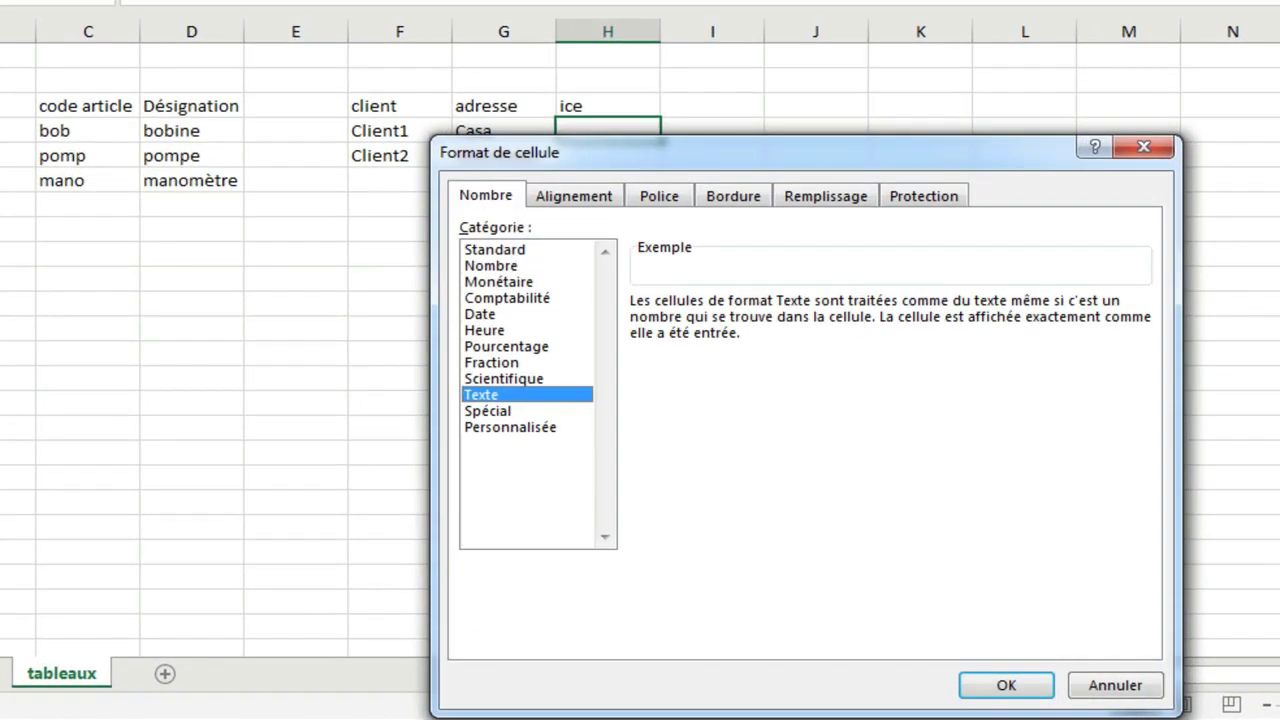
click(1006, 685)
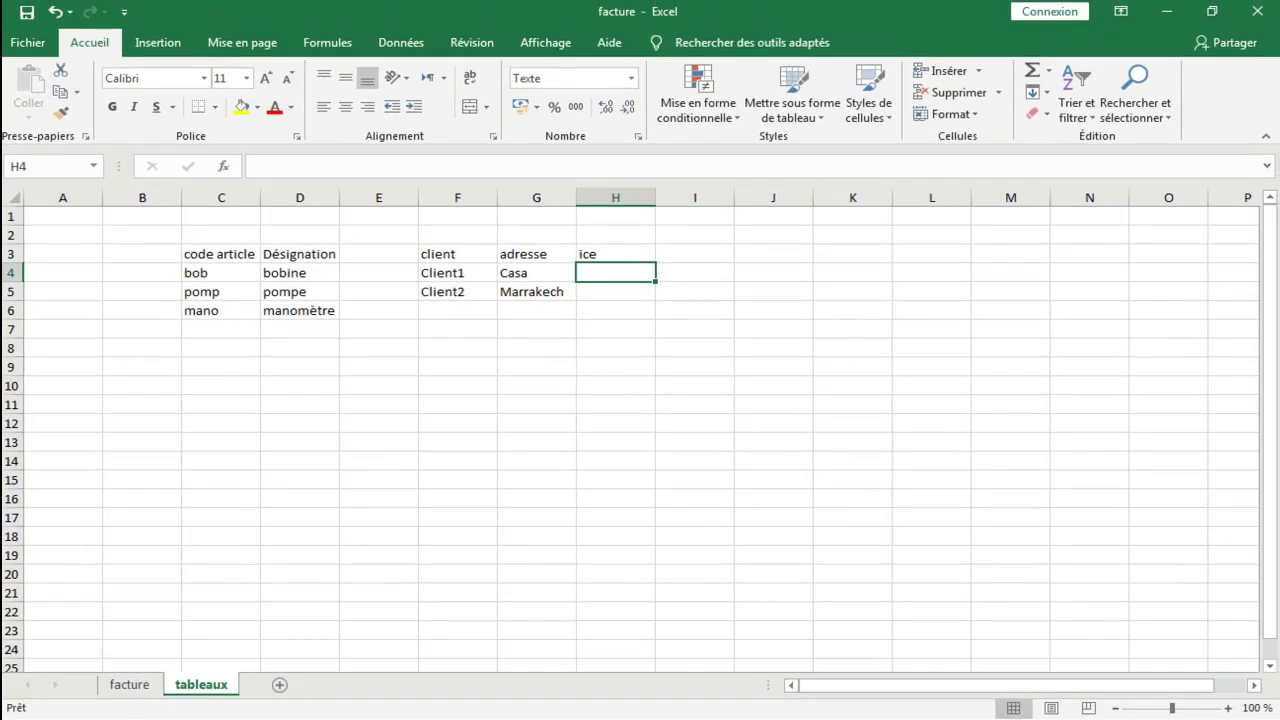
Enter Client1's ICE number with its leading zeros in H4 and fill the series down to H5 for Client2
text(00)
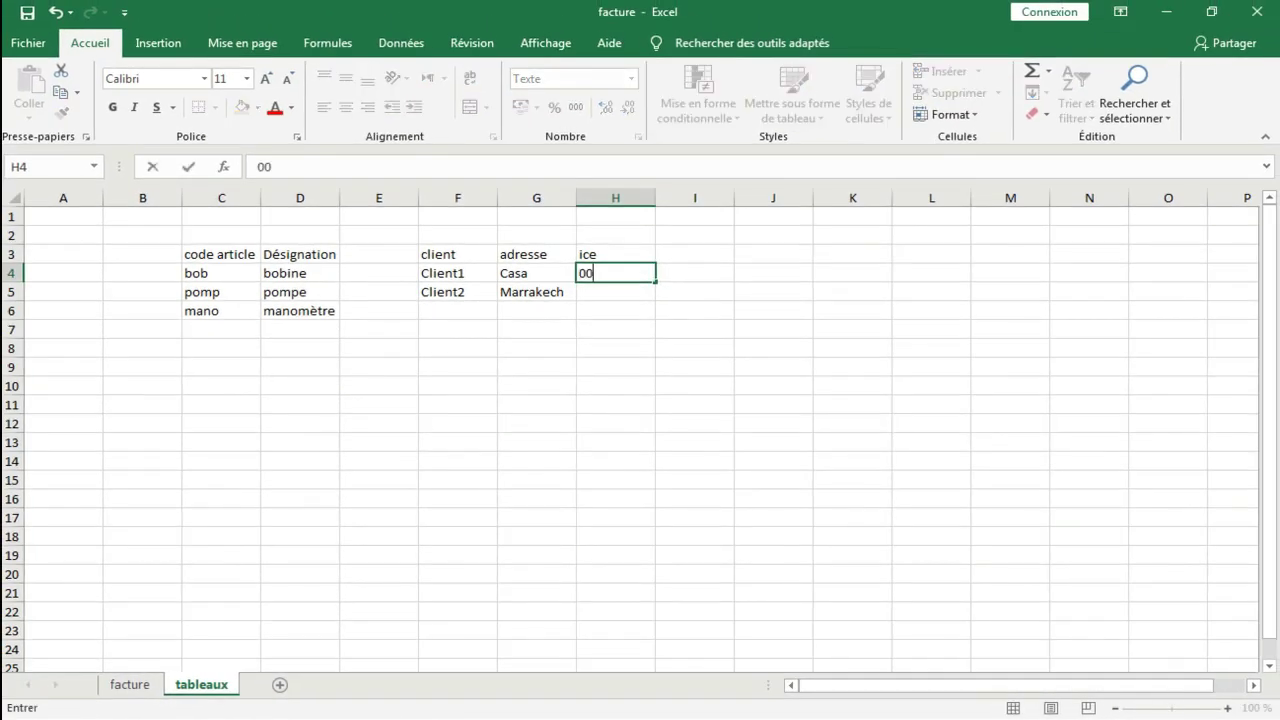
text(0123)
key(Return)
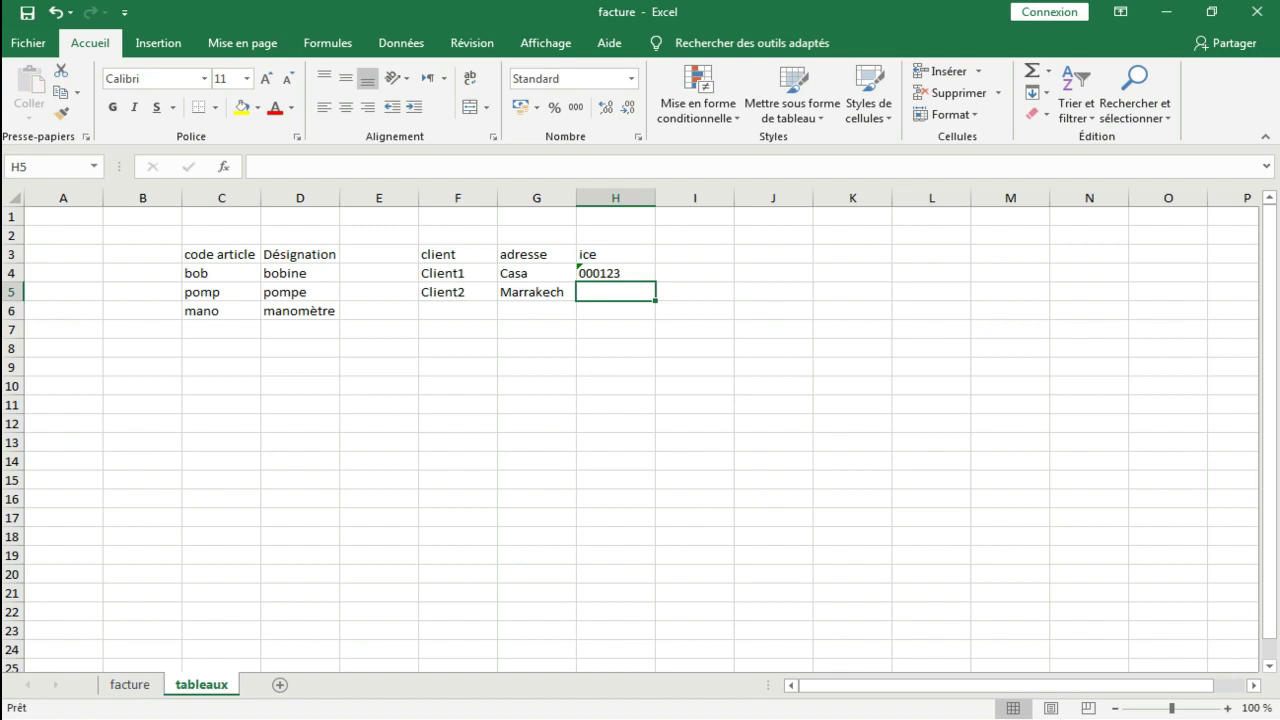
click(616, 273)
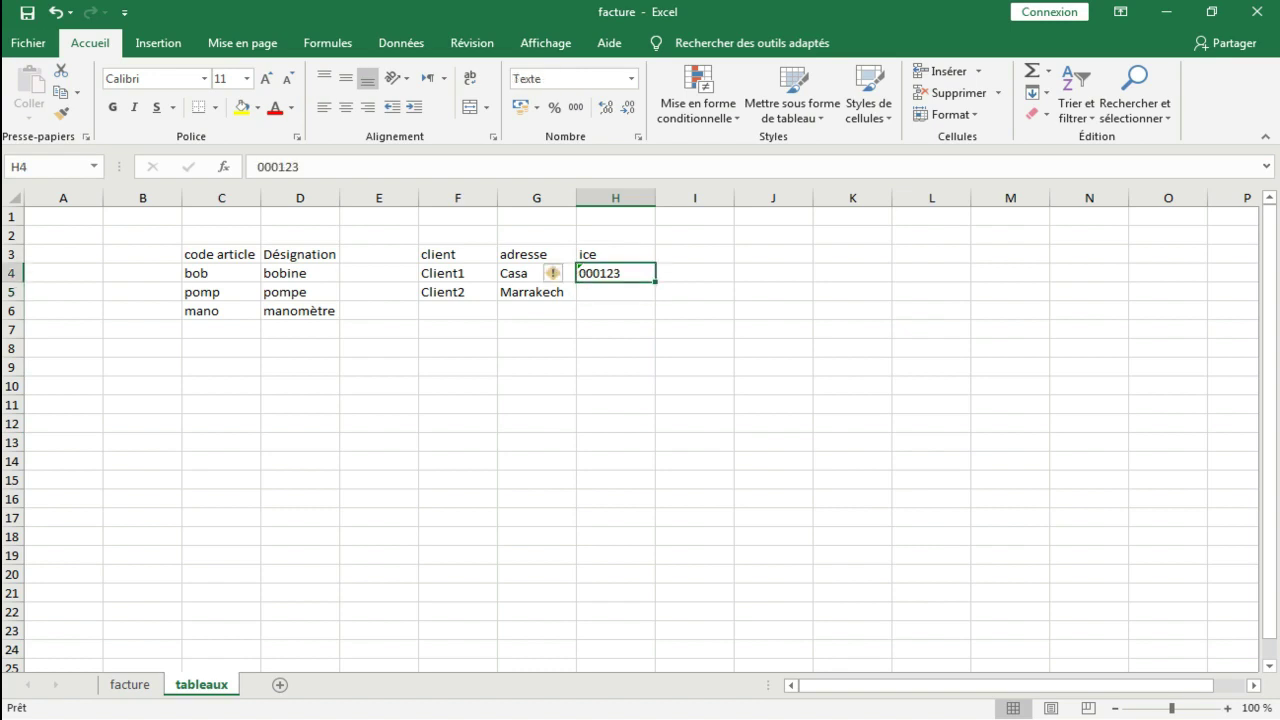
drag(656, 282, 655, 298)
Test a calculation on the text-formatted ICE value with the formula =H4*2 in I4
click(694, 273)
text(=)
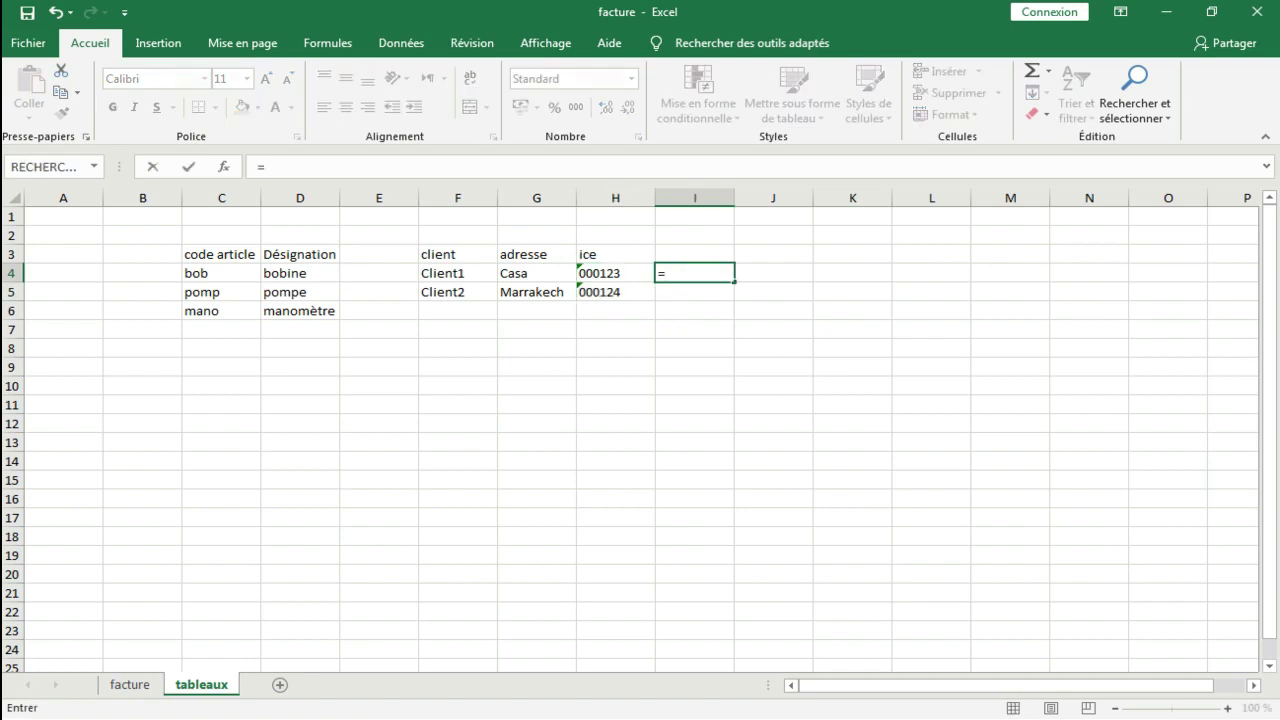
click(646, 273)
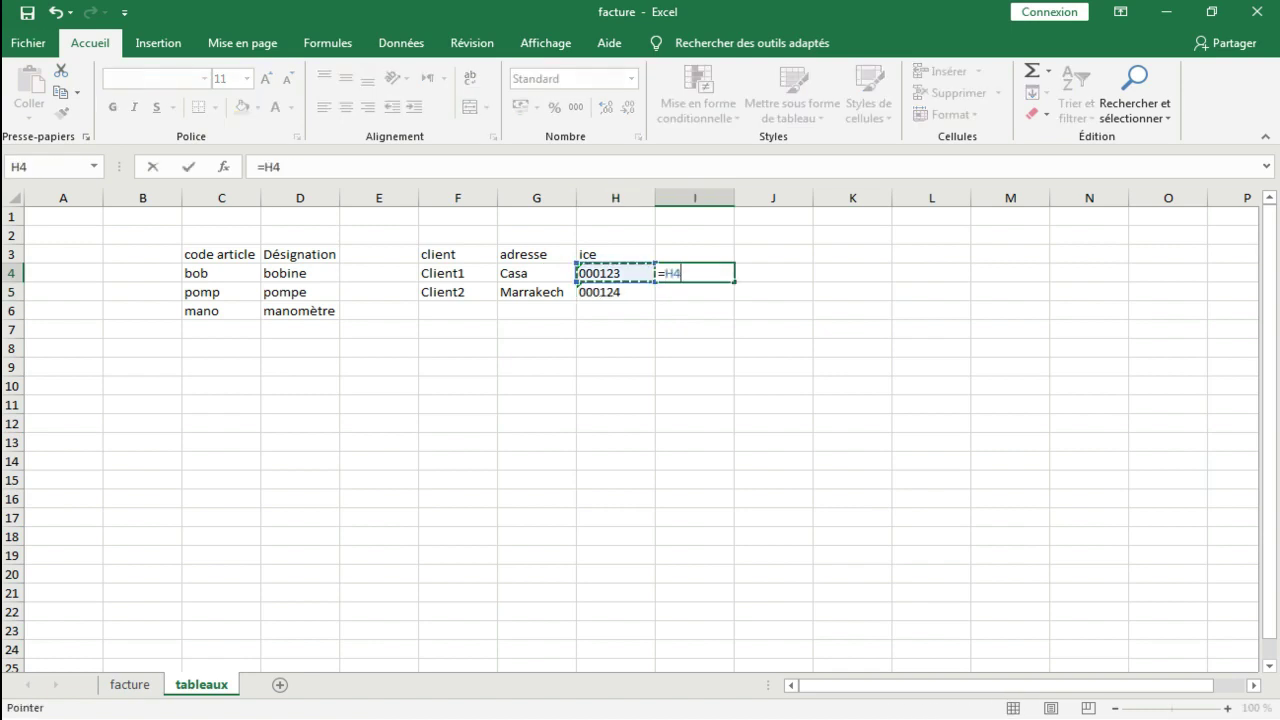
text(*2)
key(Return)
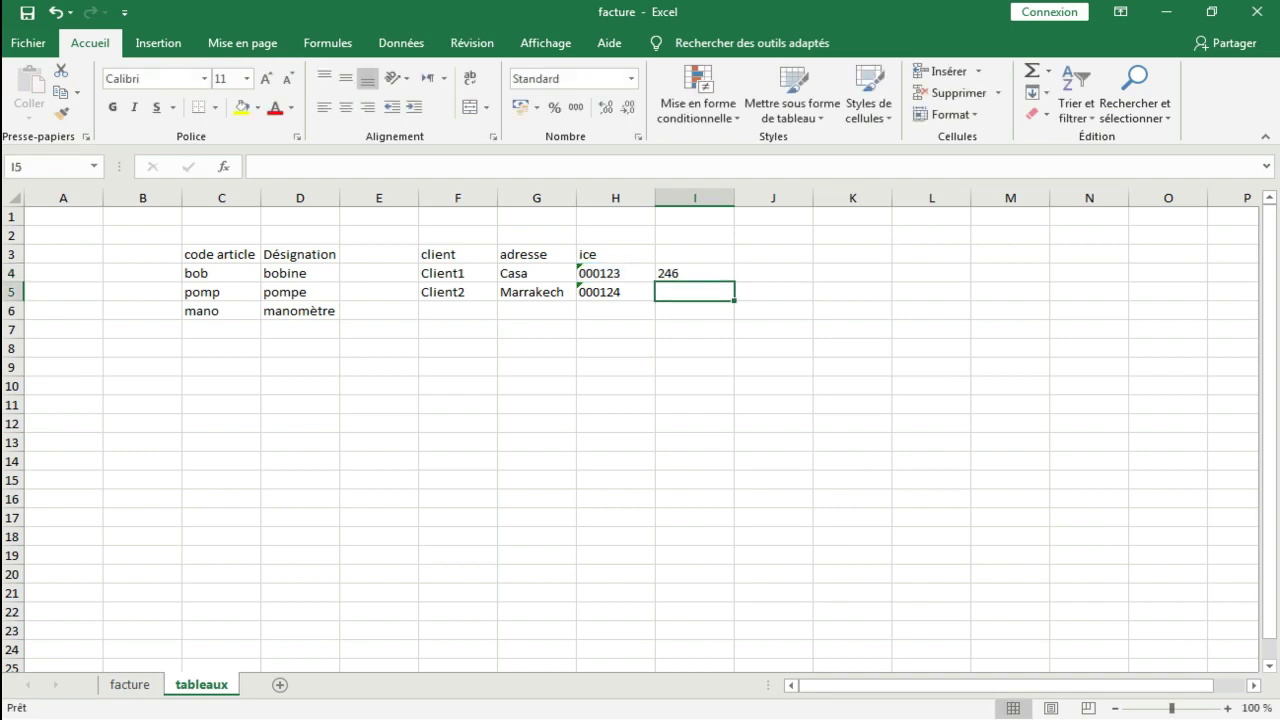
Try adding the letter a to the ICE value in H4 to test its effect on the formula
click(590, 273)
key(F2)
text(a)
key(Return)
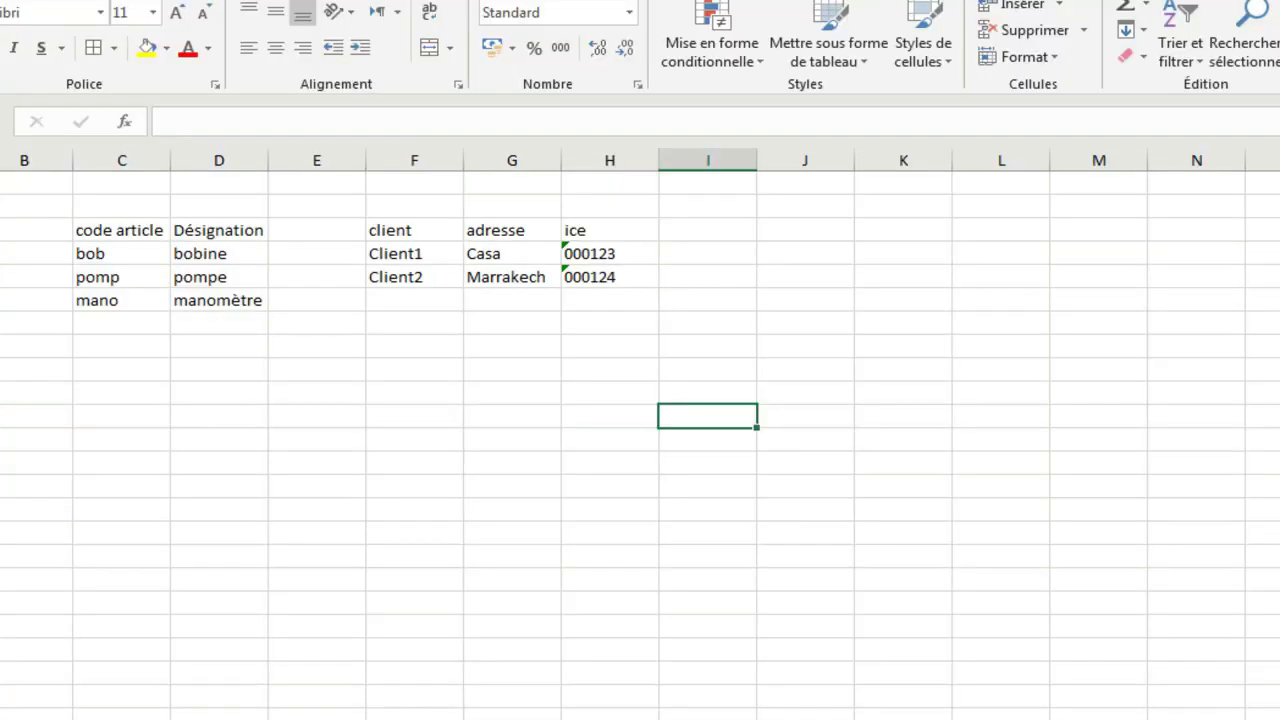
Apply all borders to the article table C3:D6 and the client table F3:H5
click(221, 254)
drag(121, 230, 218, 300)
click(93, 48)
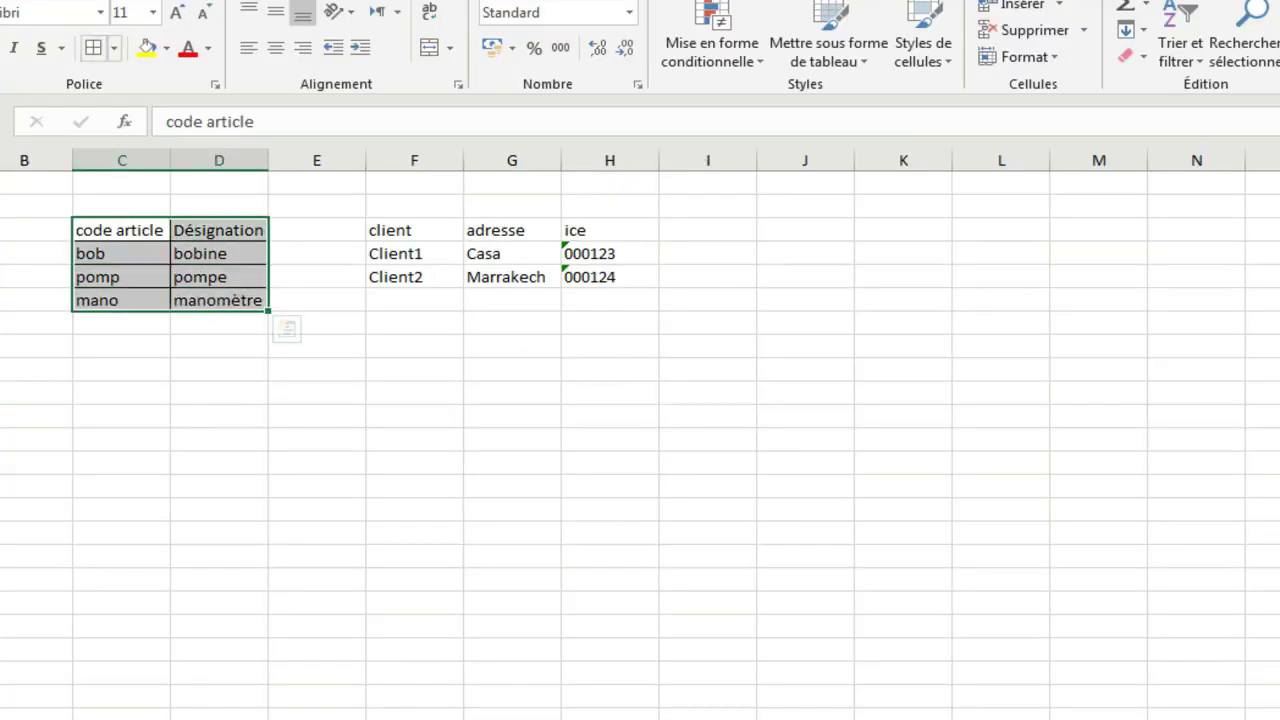
drag(414, 230, 600, 277)
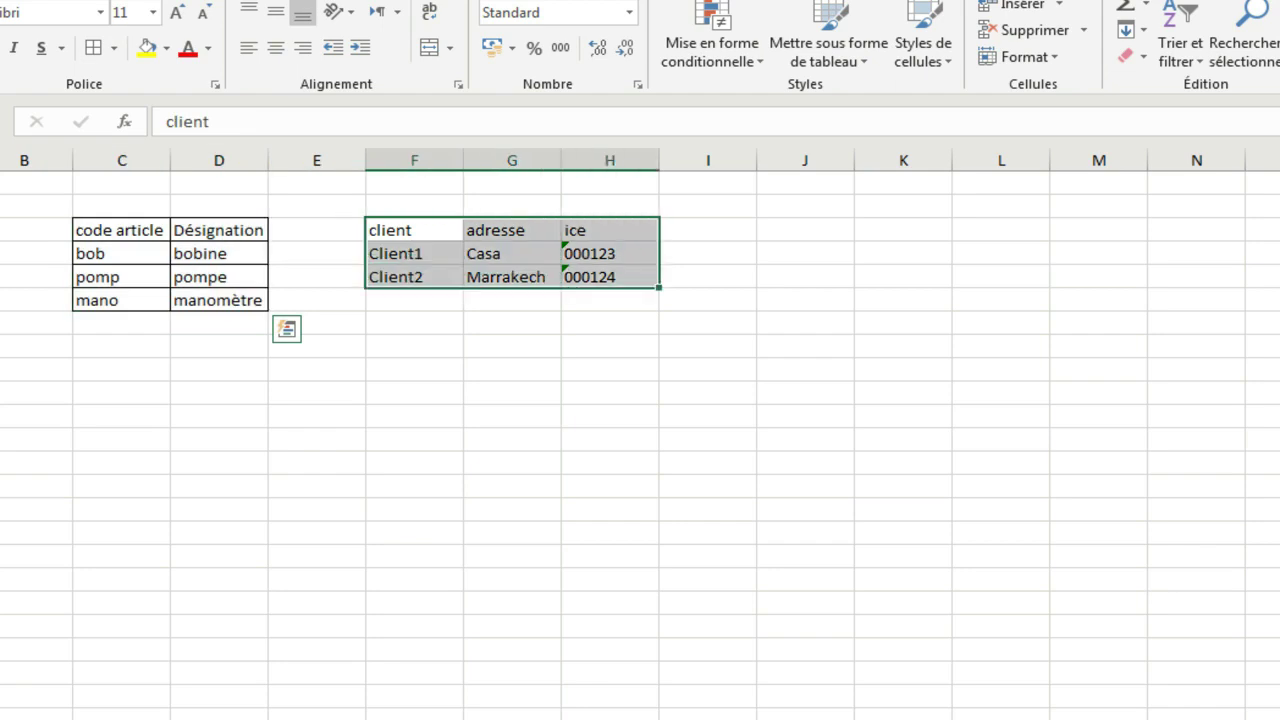
click(93, 48)
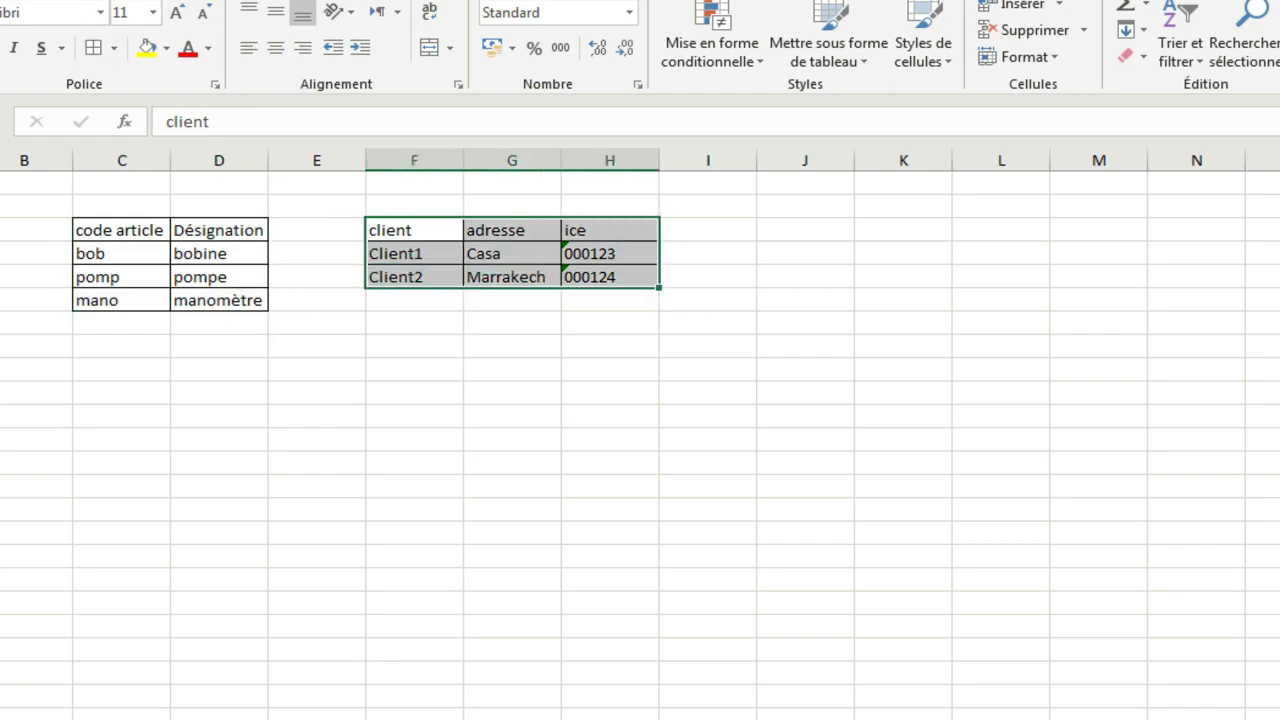
Start a data validation rule on the facture sheet's Code article cells A11:A14 that allows a list (Liste)
key(ctrl+Page_Up)
drag(40, 405, 63, 462)
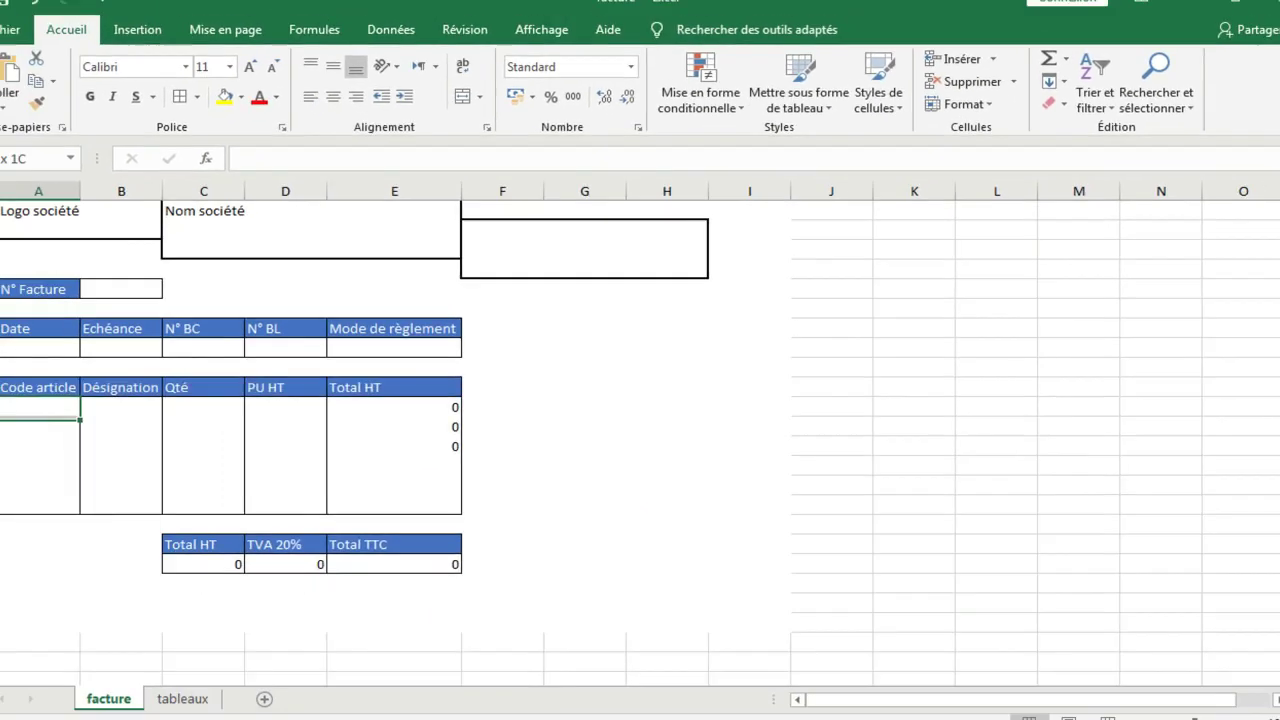
click(401, 43)
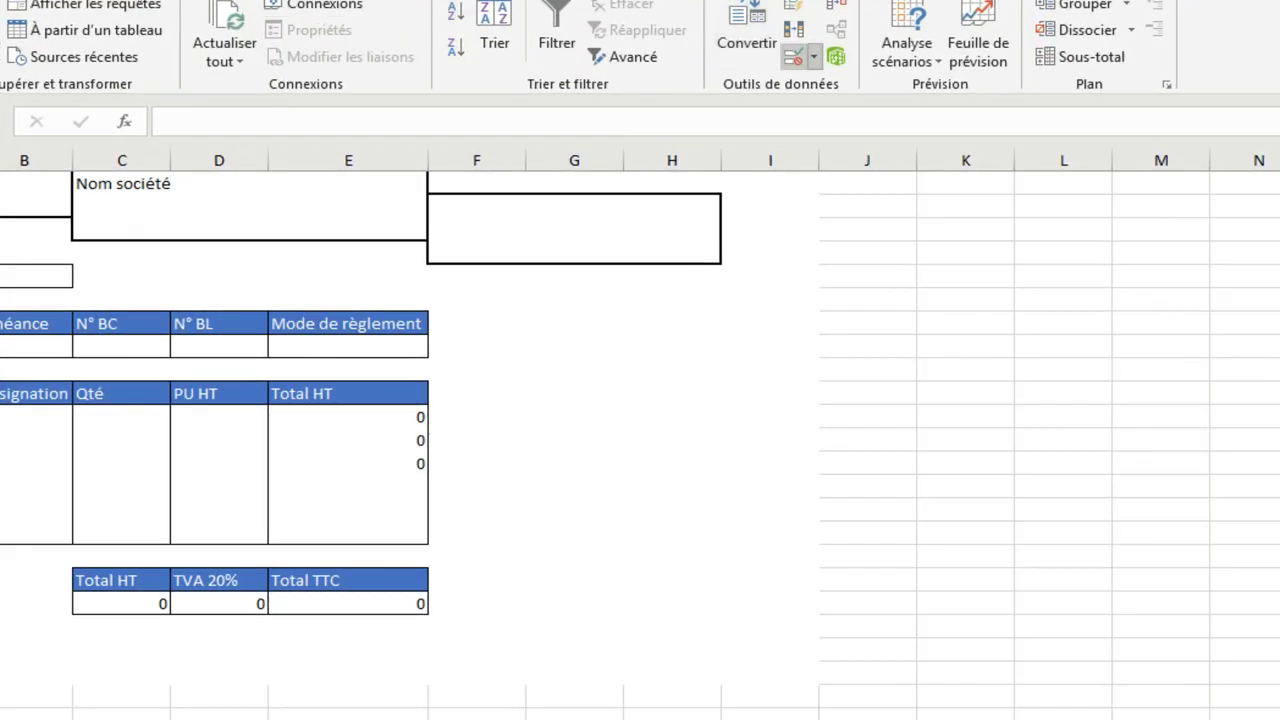
click(814, 57)
click(900, 86)
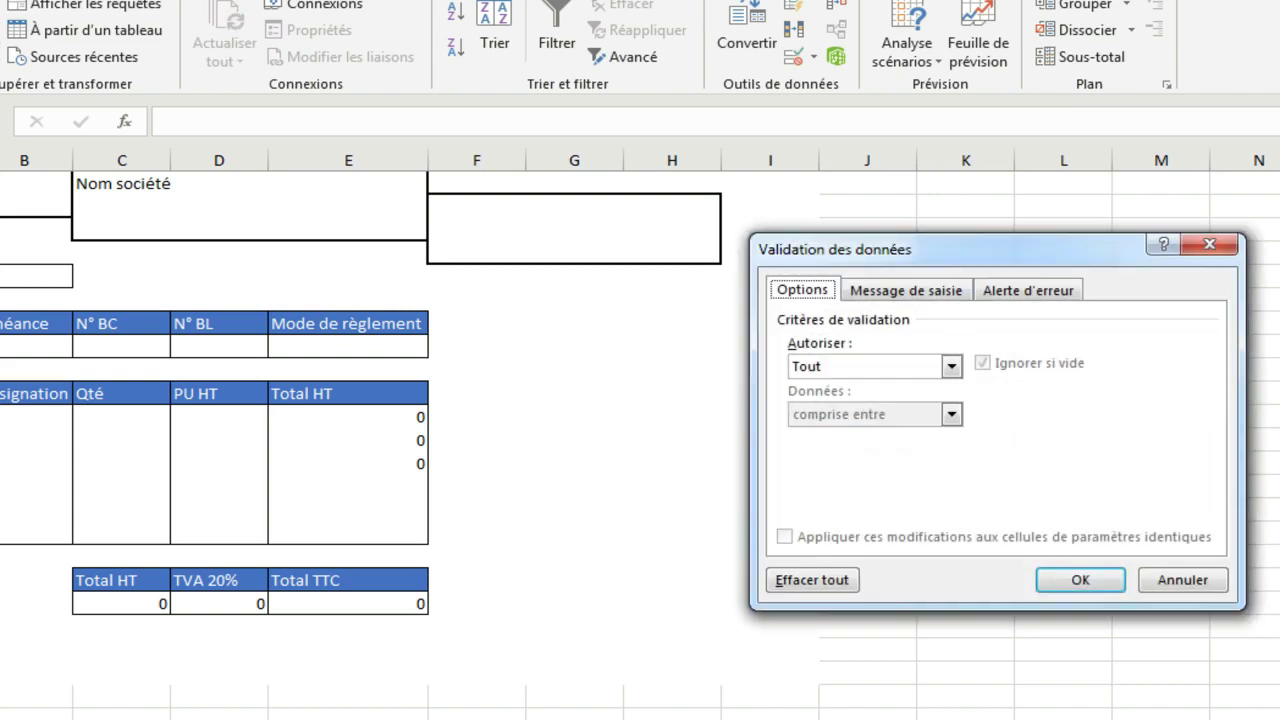
click(951, 367)
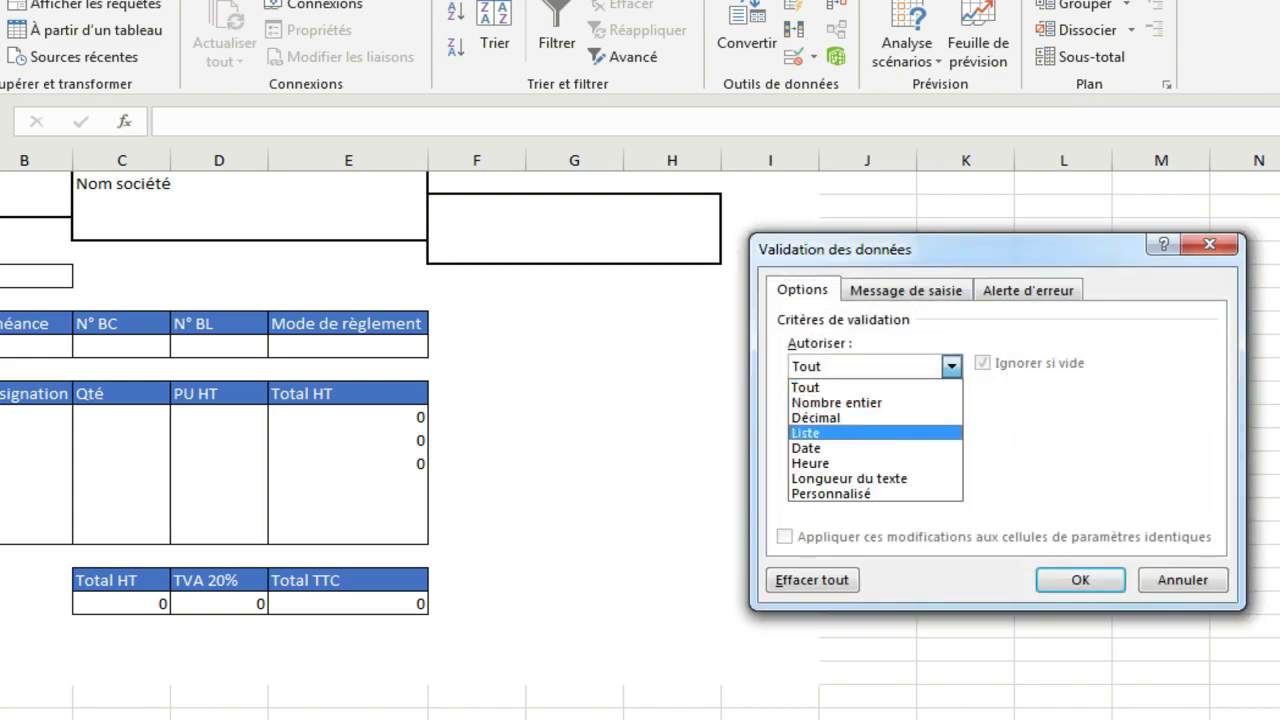
click(850, 433)
Use the article codes in tableaux!$C$4:$C$6 as the list source and apply the validation
click(1178, 460)
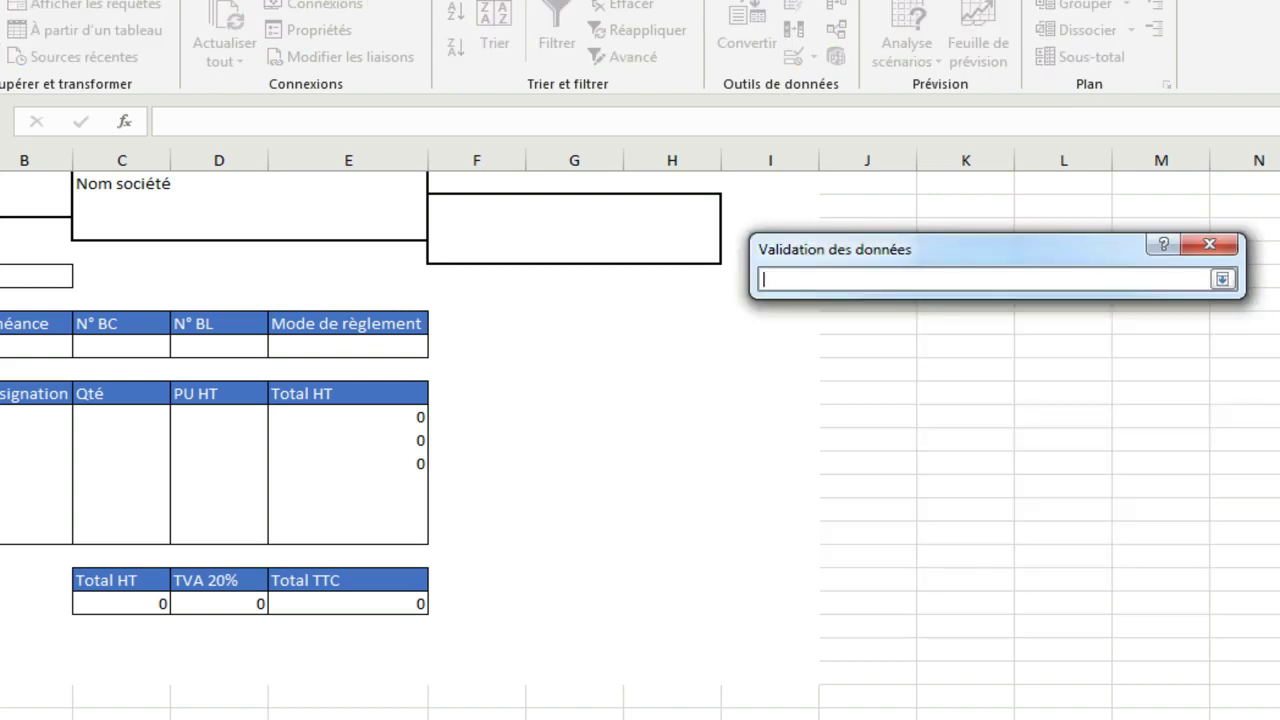
key(ctrl+Page_Down)
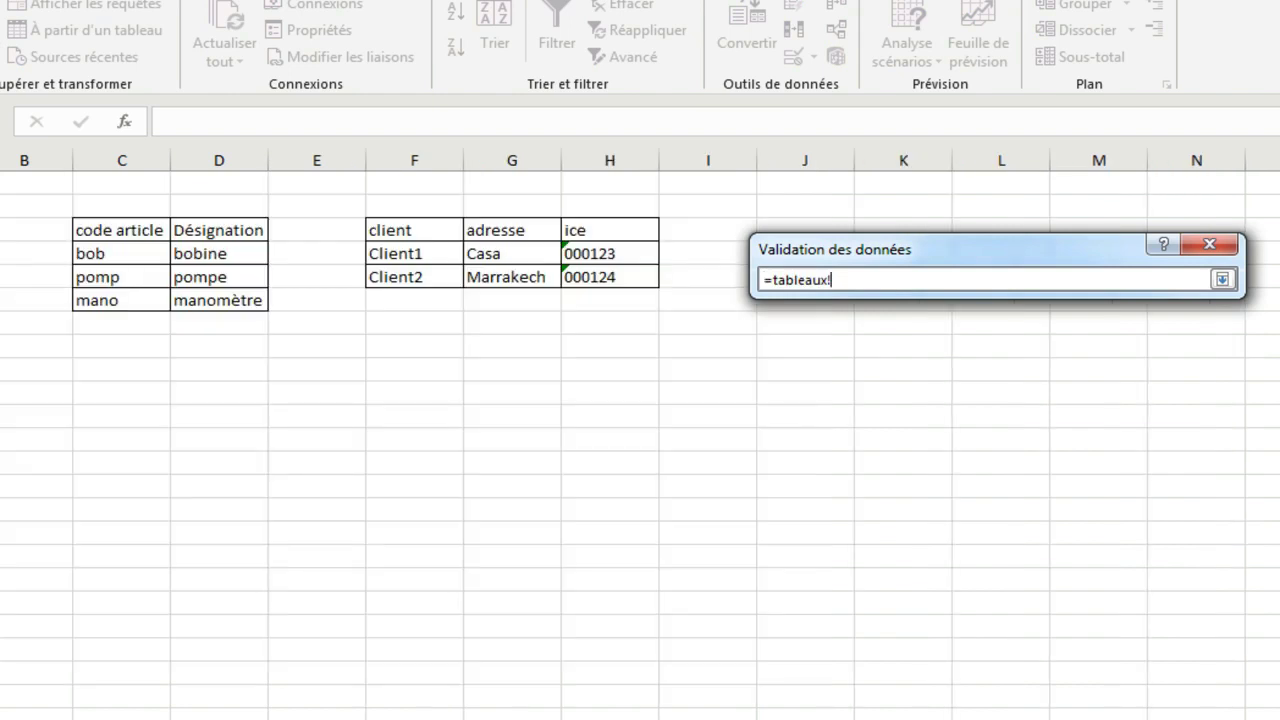
drag(110, 253, 169, 305)
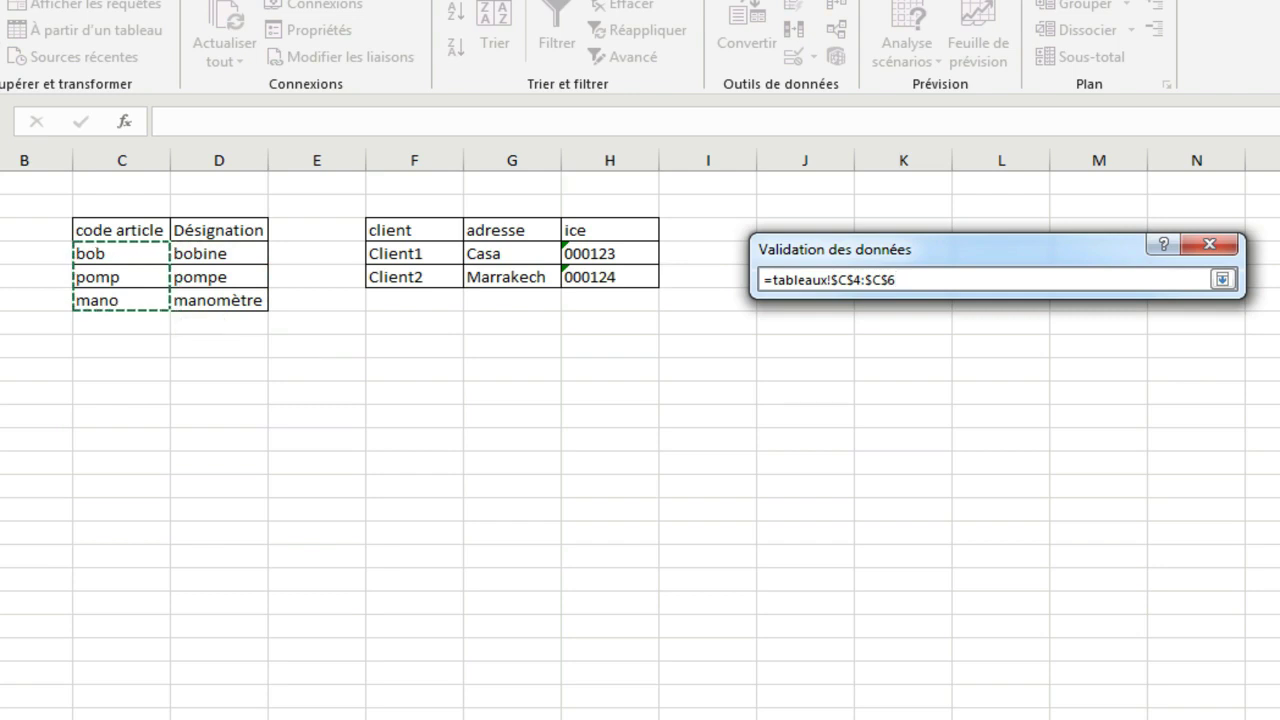
click(1222, 279)
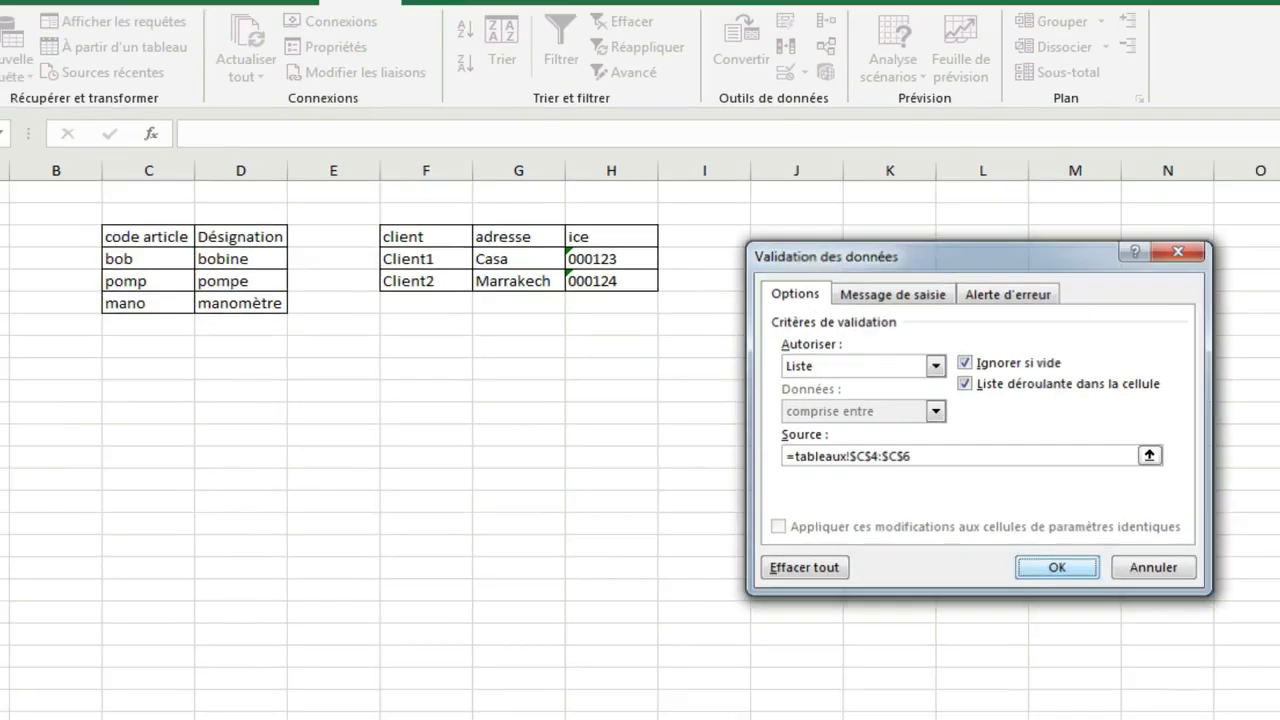
key(Return)
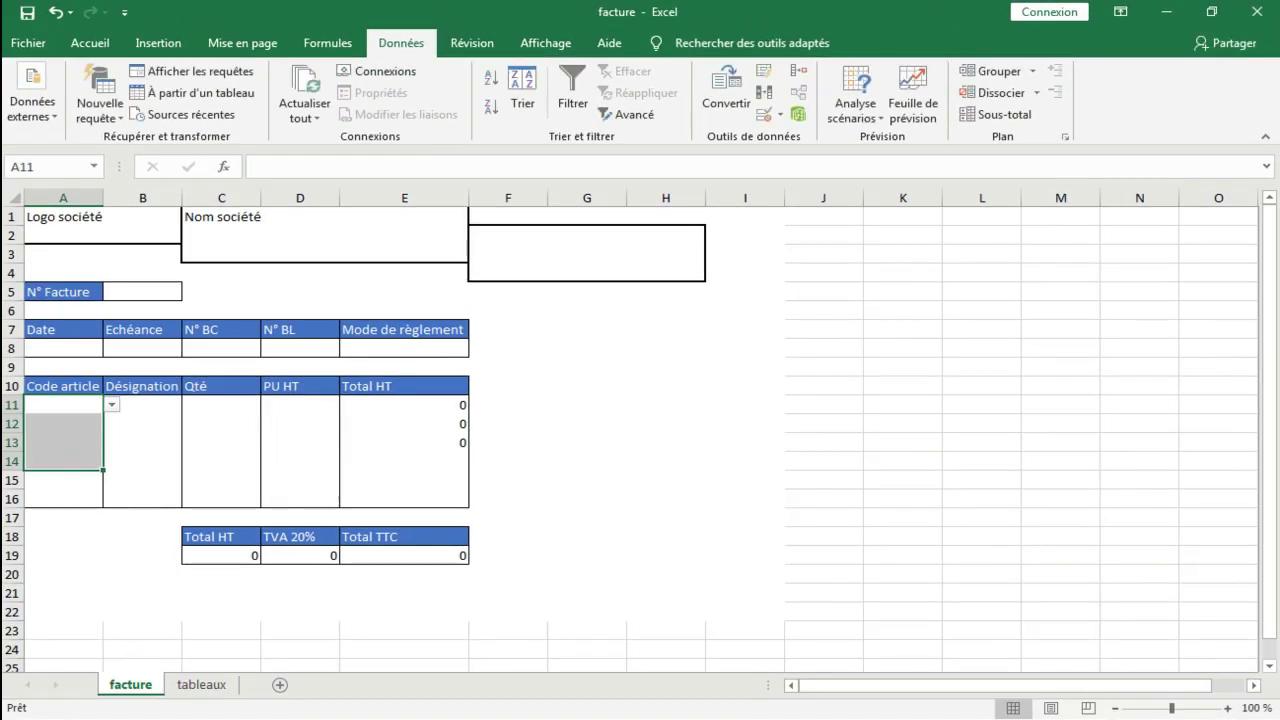
Check the choices offered by the drop-down lists in Code article cells A11, A12 and A13
click(112, 405)
click(112, 405)
click(63, 424)
click(112, 424)
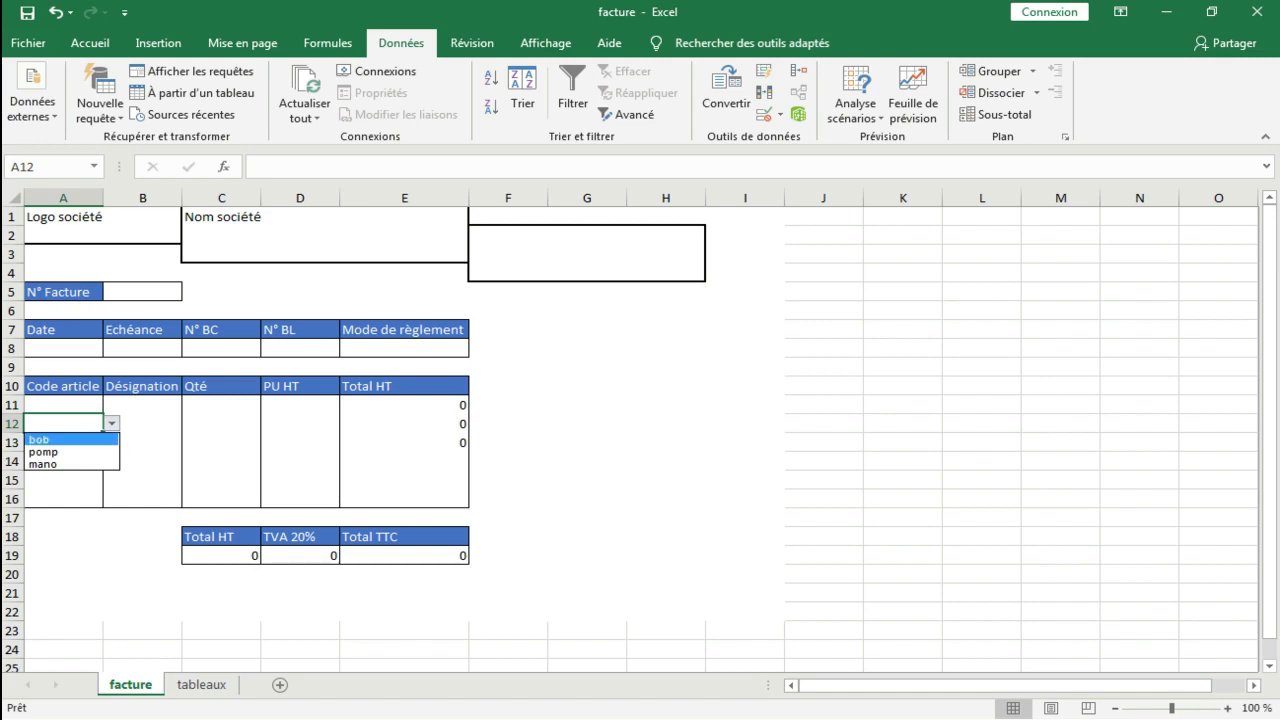
click(112, 424)
click(63, 443)
click(112, 442)
click(112, 442)
Insert a RECHERCHEV function in Désignation cell B11 with A11 as lookup value and tableaux!C4:D6 as table
click(222, 612)
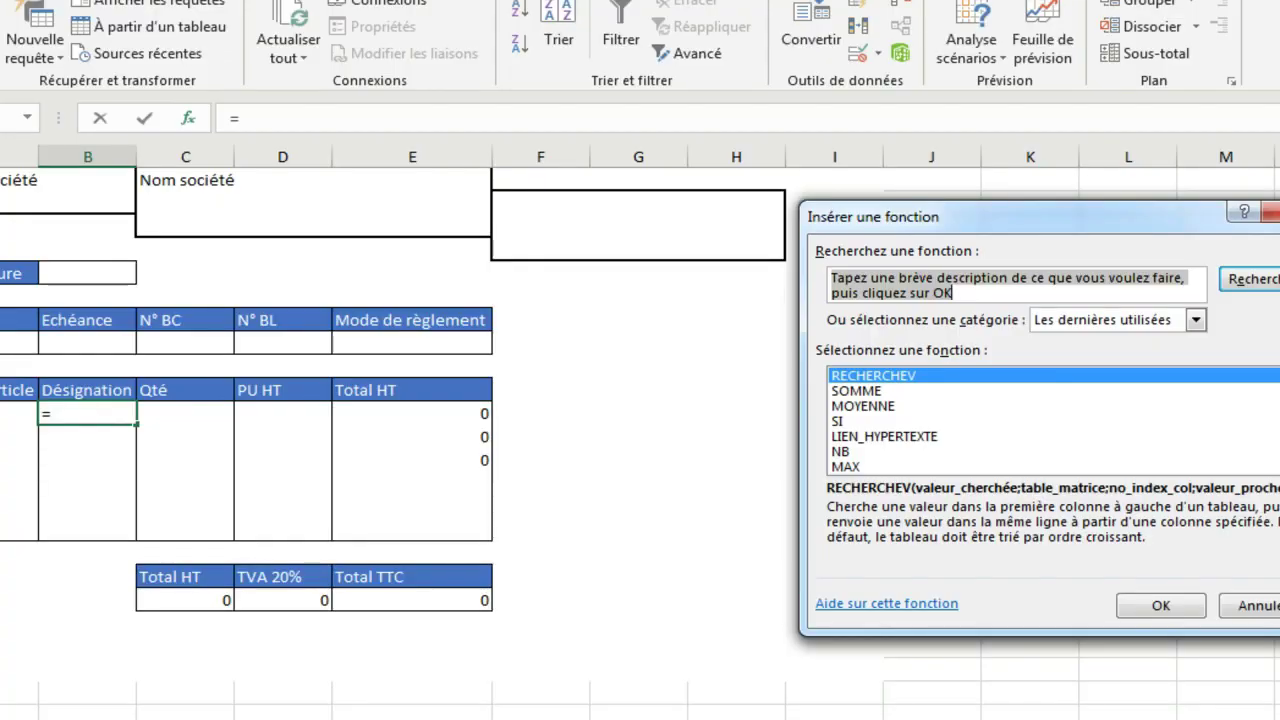
click(1160, 605)
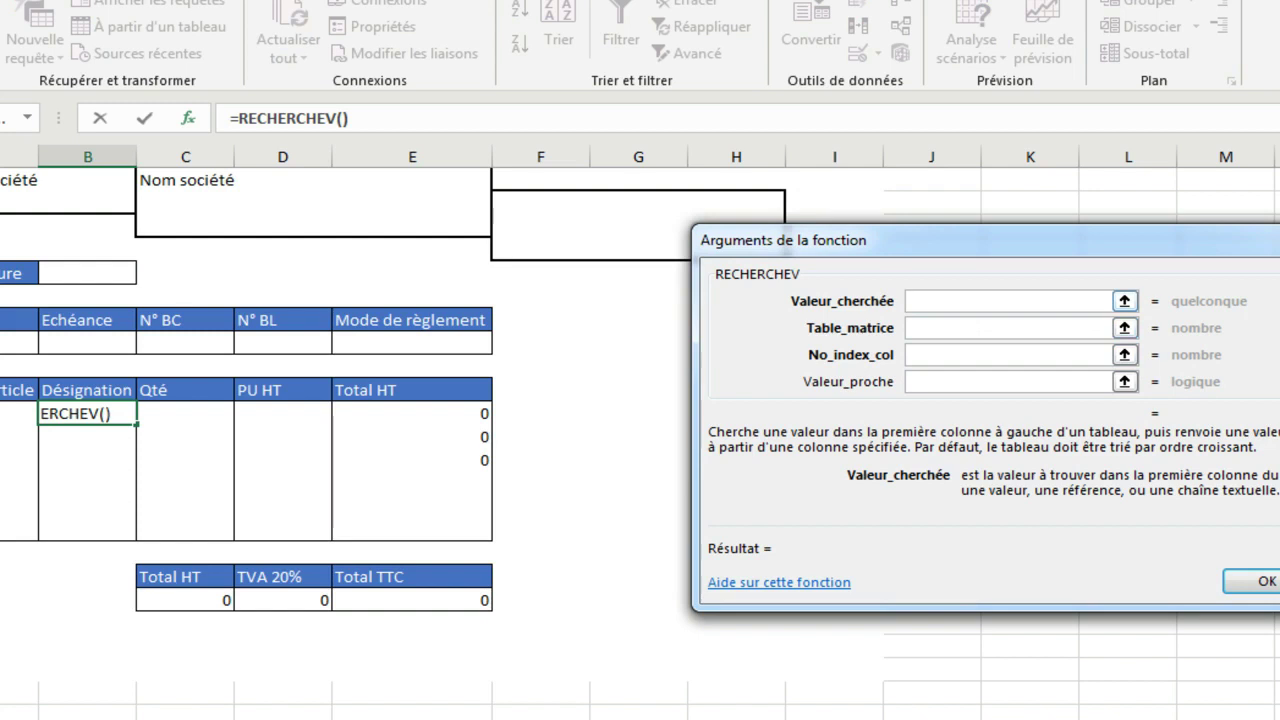
click(12, 413)
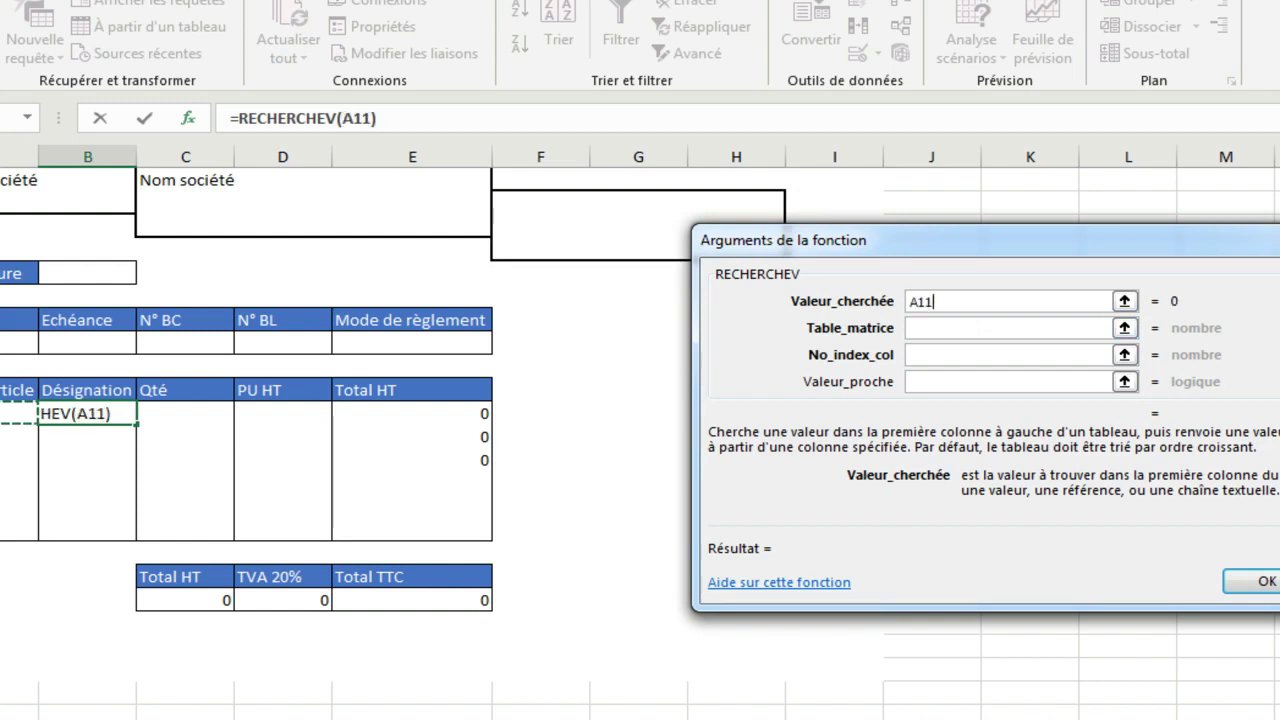
click(1125, 328)
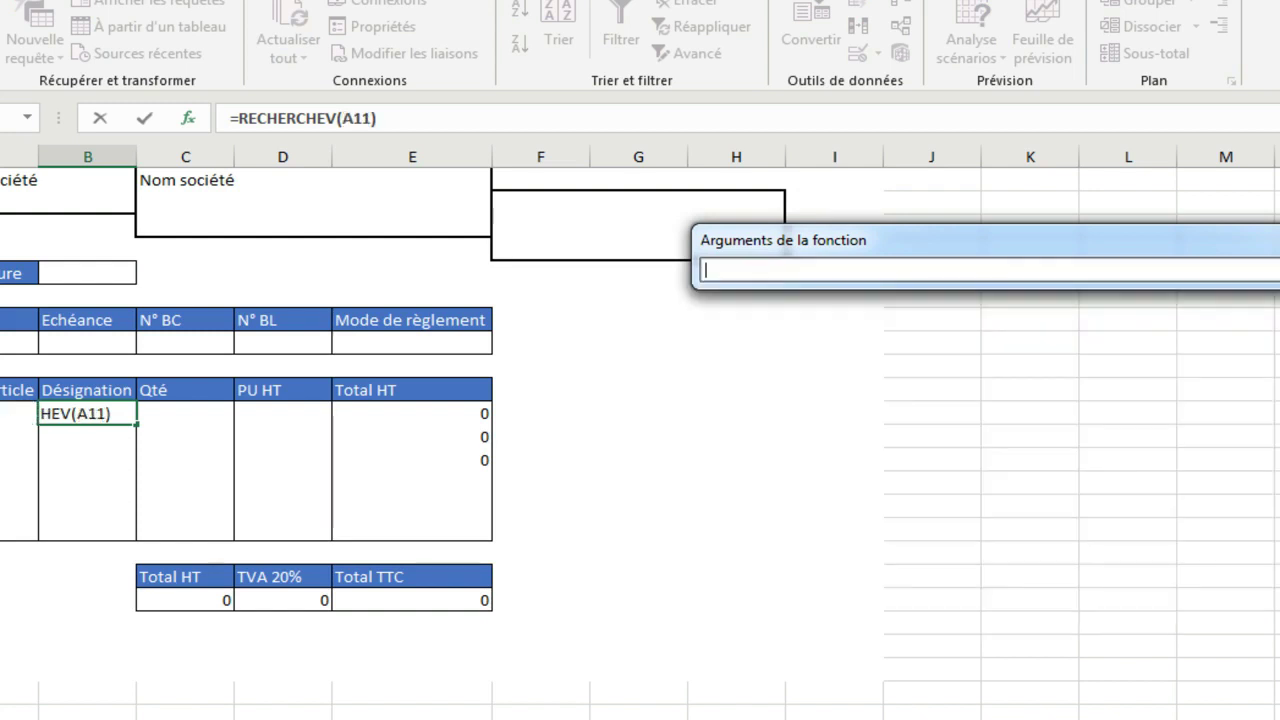
key(ctrl+Page_Down)
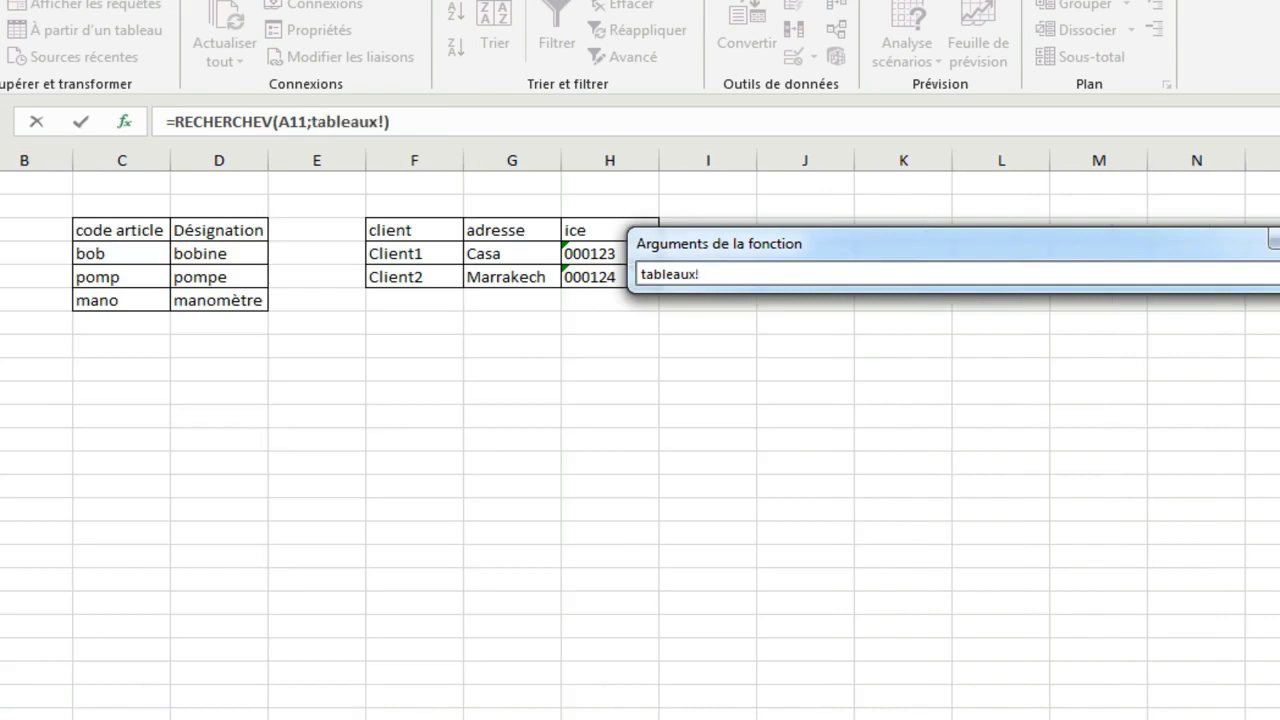
drag(120, 253, 220, 300)
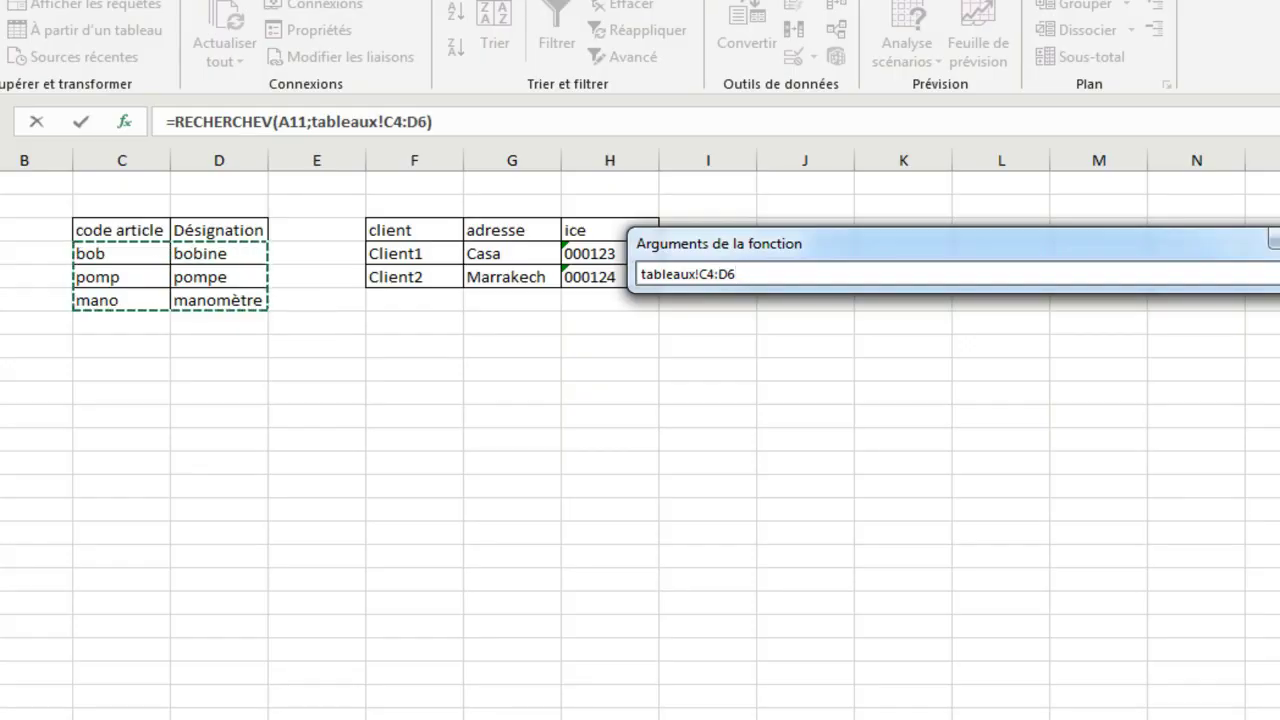
Set the RECHERCHEV column index to 2 and Valeur_proche to 0 for an exact match, and complete the formula
key(Return)
key(Tab)
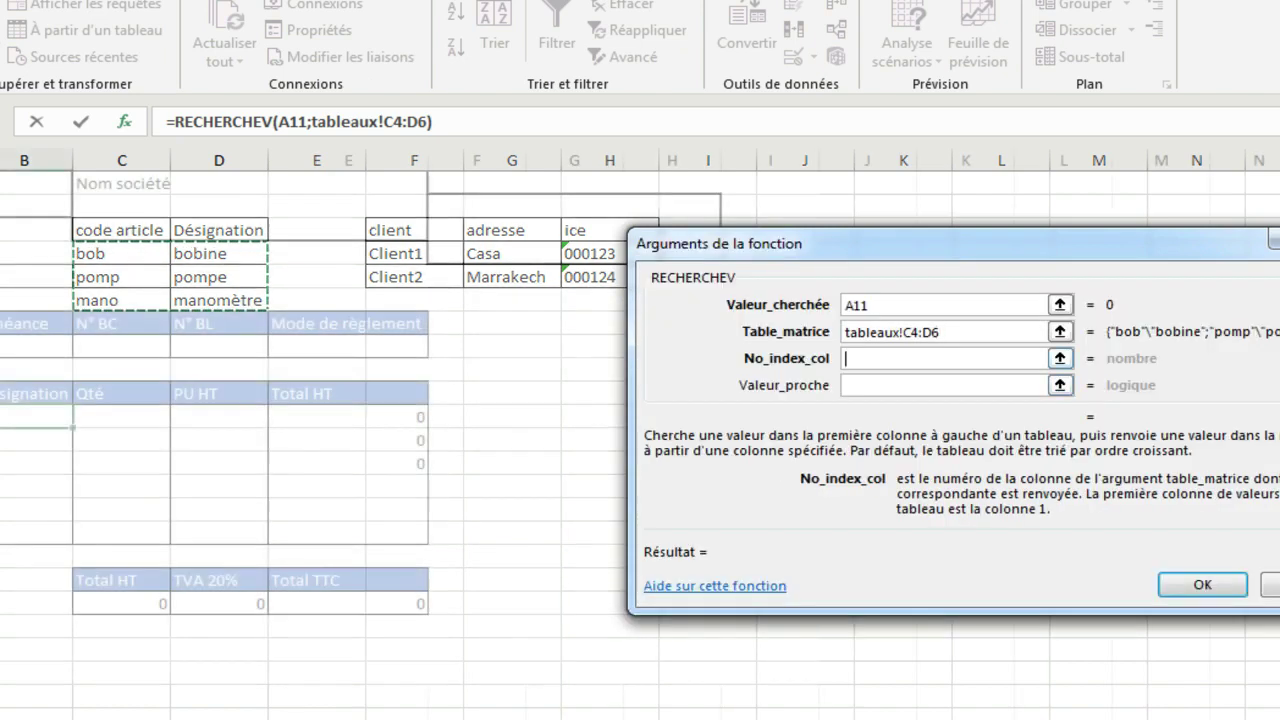
text(2)
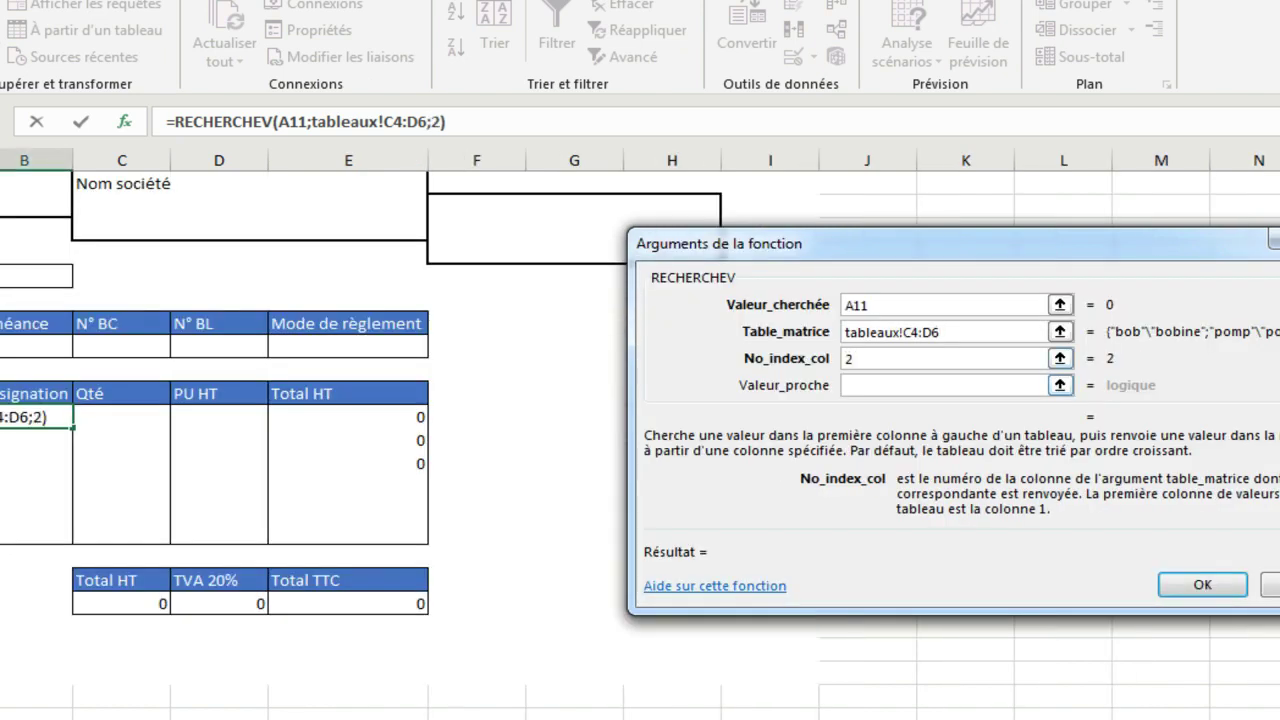
key(Tab)
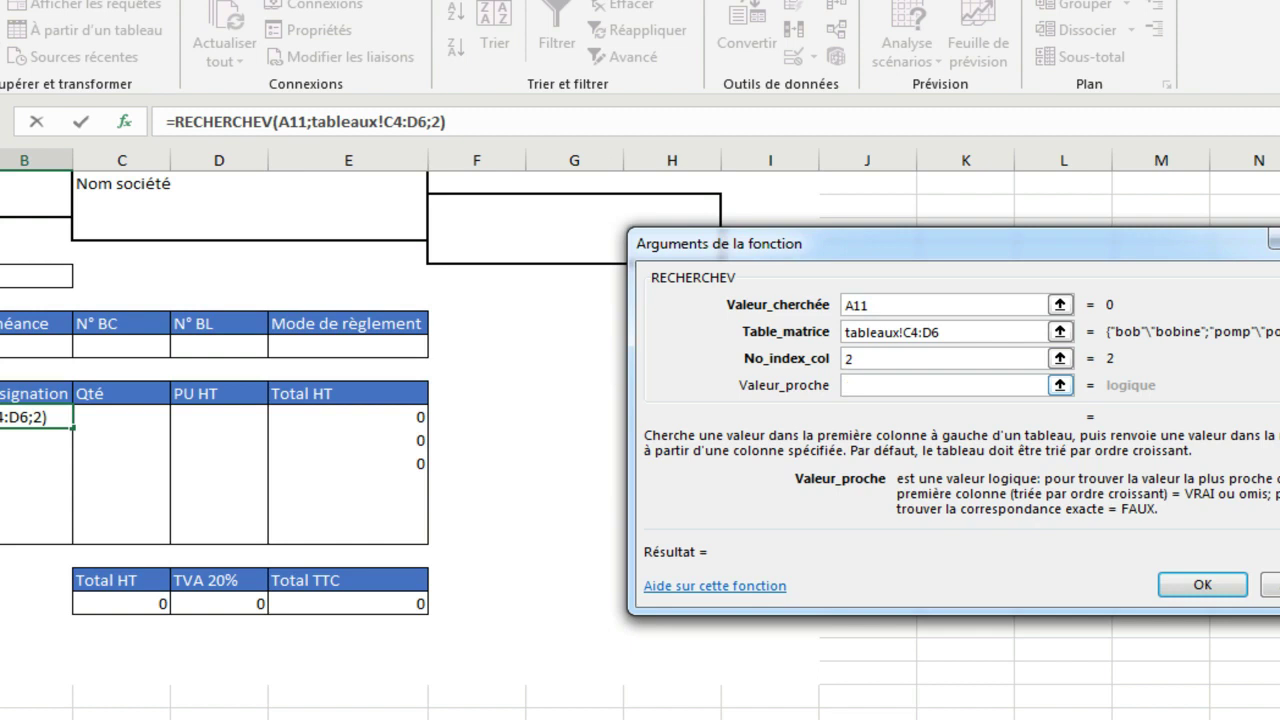
text(0)
key(Return)
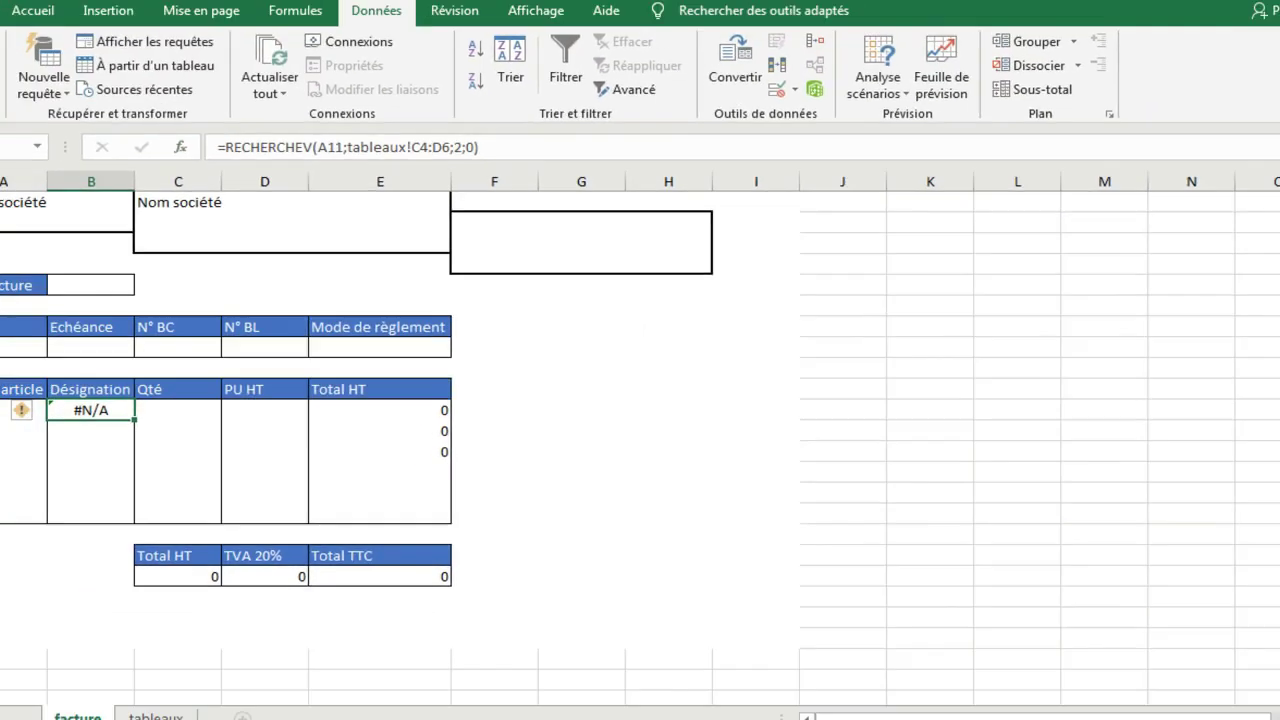
Choose article code bob from the drop-down list in A11 to test the designation lookup
click(36, 408)
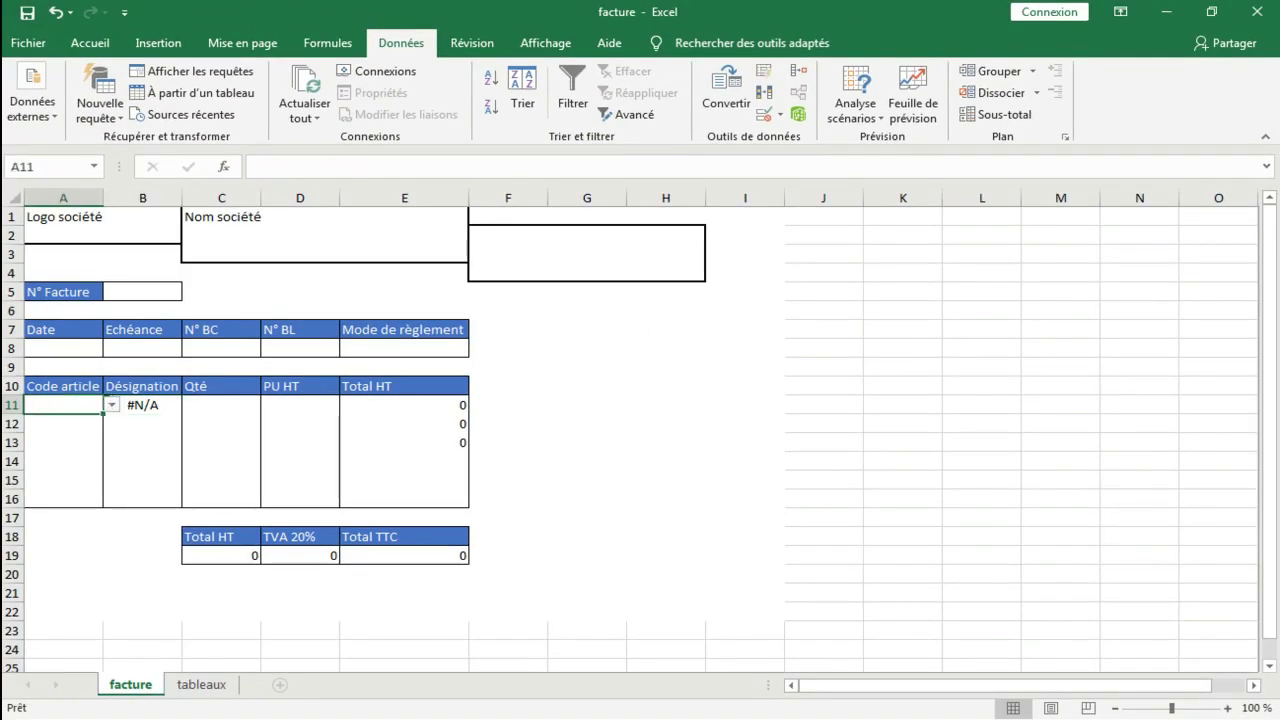
click(142, 405)
click(63, 405)
click(112, 405)
click(60, 420)
Choose article code pomp from the drop-down list in A12
click(63, 424)
click(142, 424)
click(63, 424)
click(112, 424)
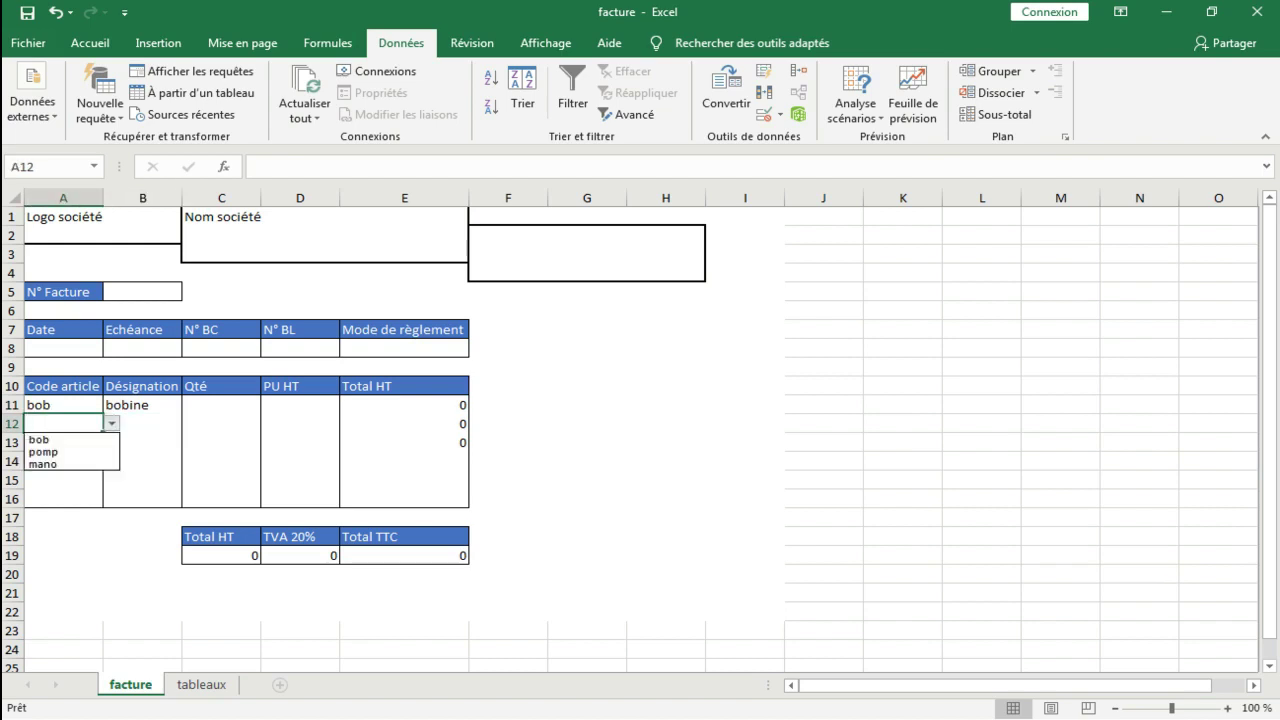
click(44, 452)
click(142, 443)
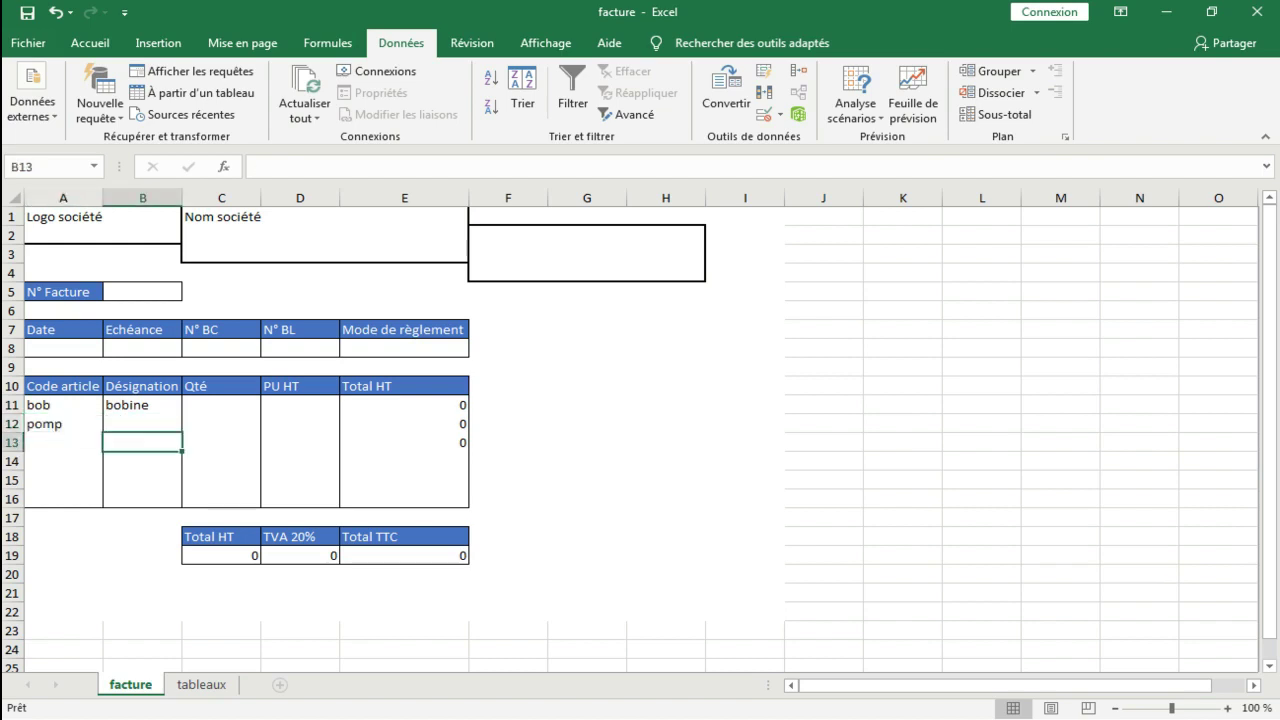
Fill the designation lookup formula from B11 down to B13 and choose article code mano in A13
click(142, 405)
drag(182, 413, 182, 448)
click(62, 424)
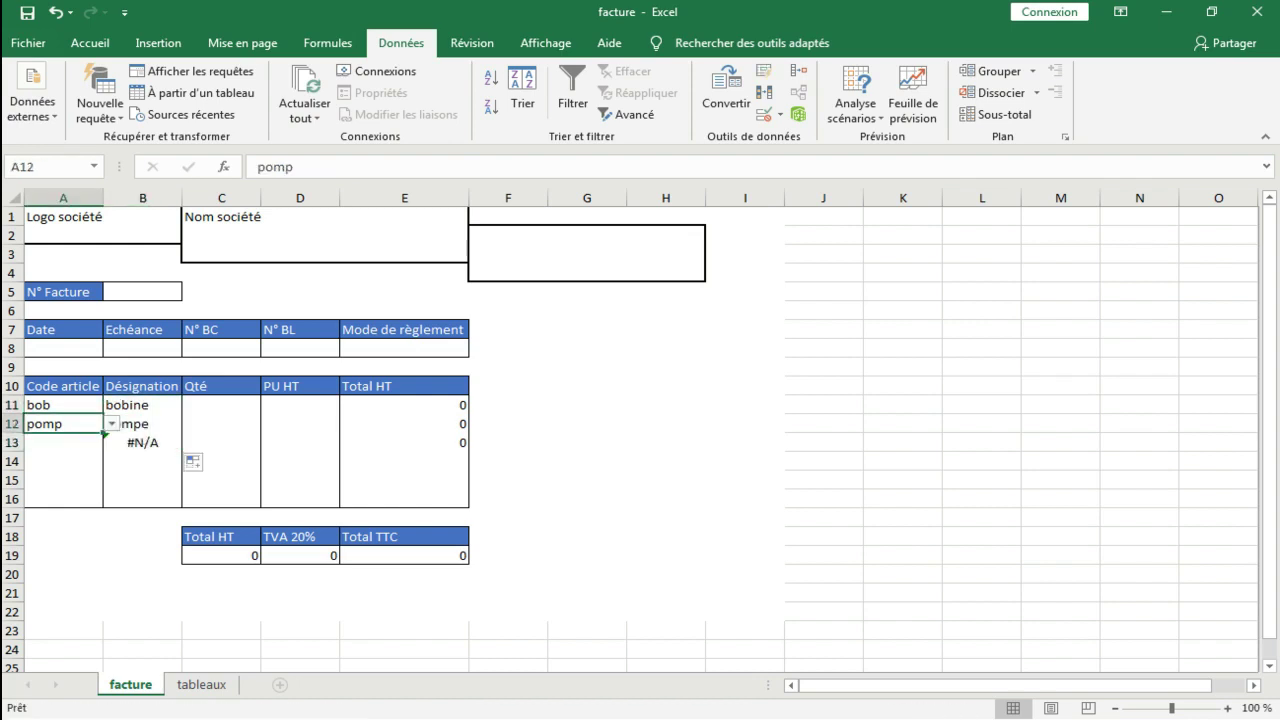
click(62, 443)
click(112, 442)
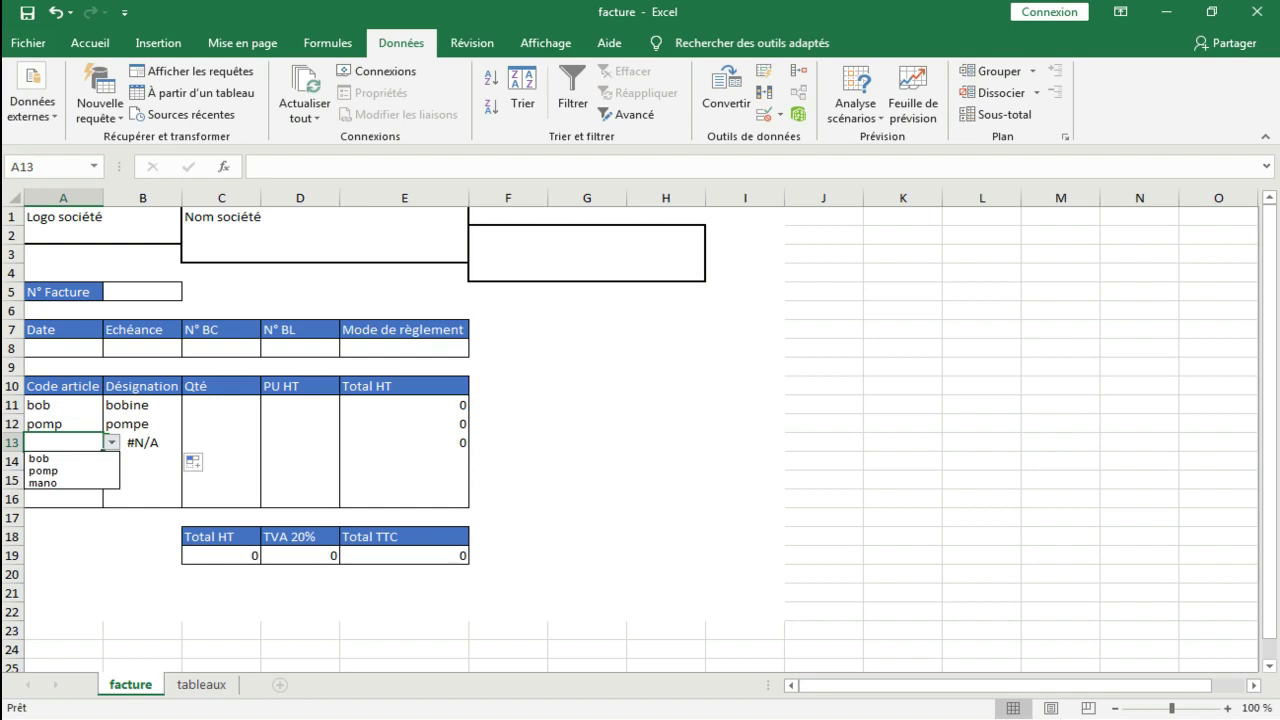
click(45, 483)
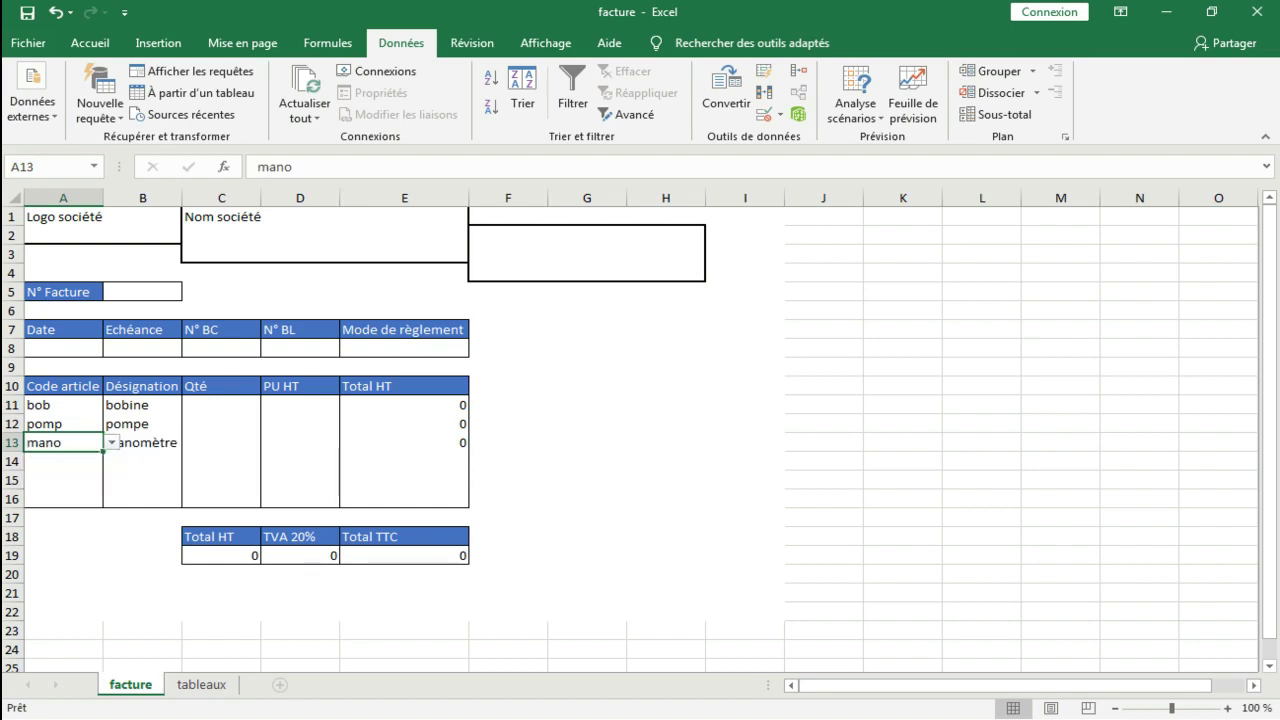
Start a data validation rule on cell F2 of the client box that allows a list (Liste)
click(587, 235)
click(508, 235)
click(780, 115)
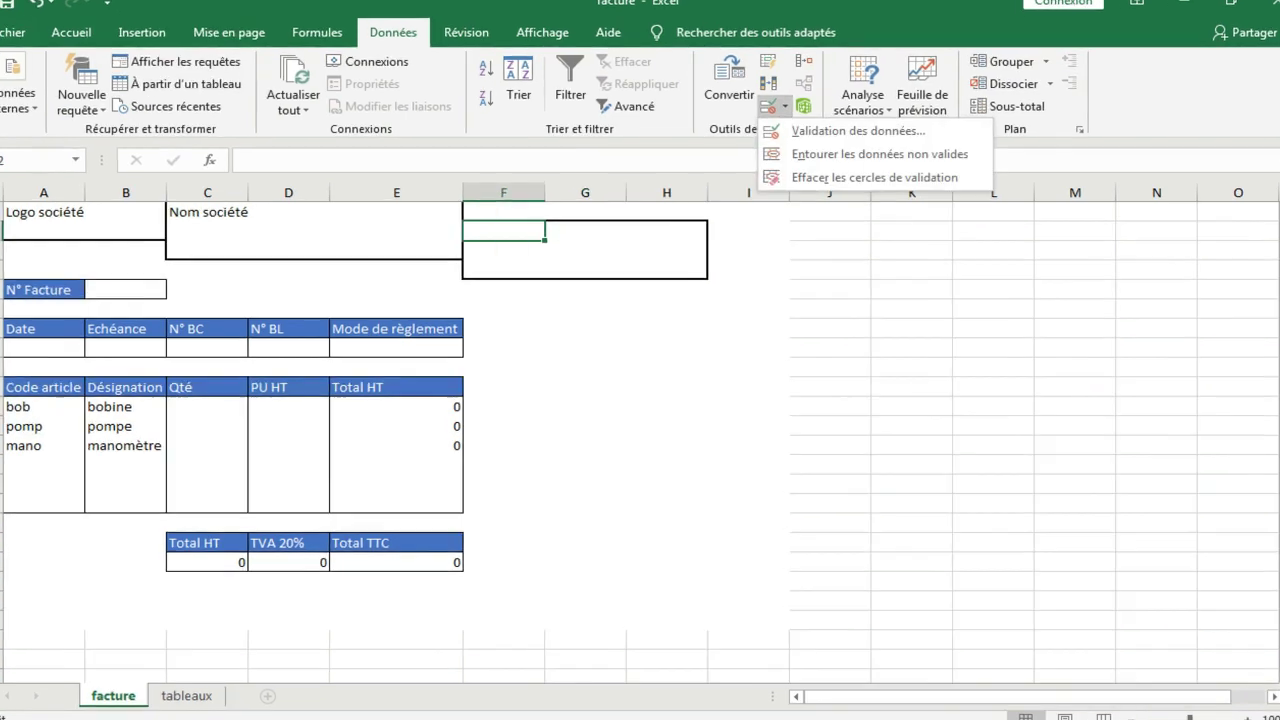
click(848, 139)
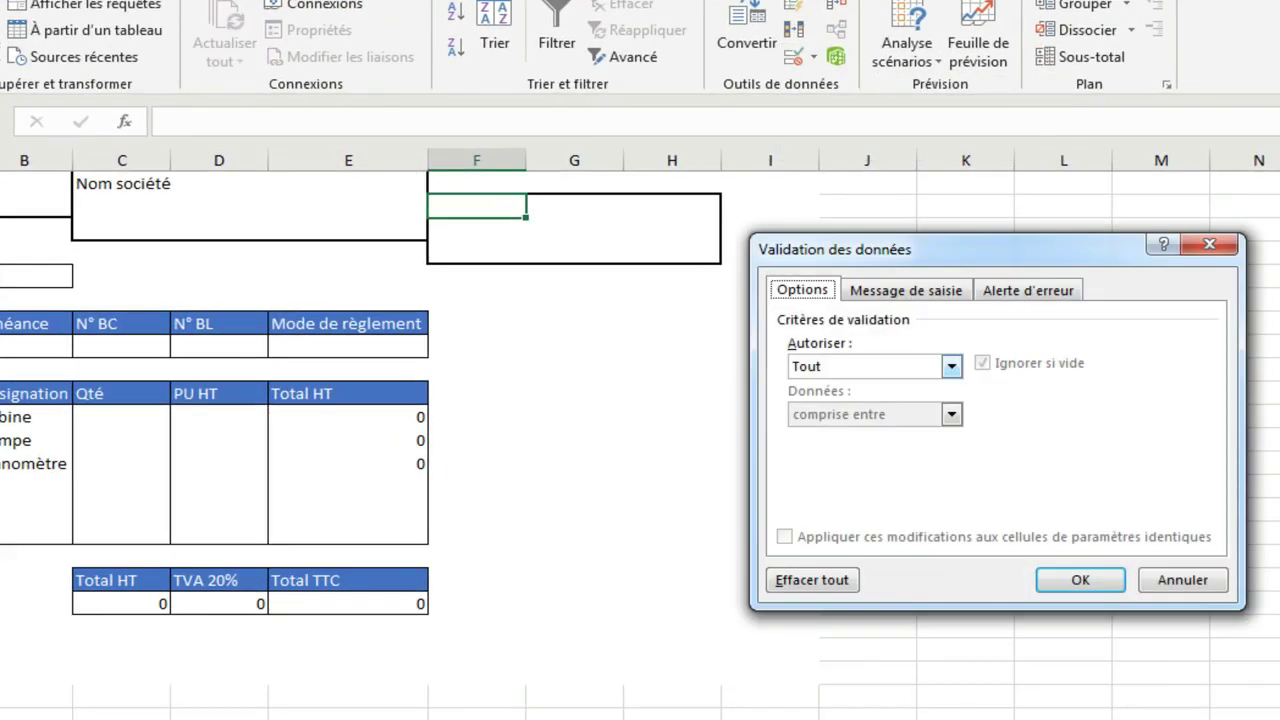
click(951, 367)
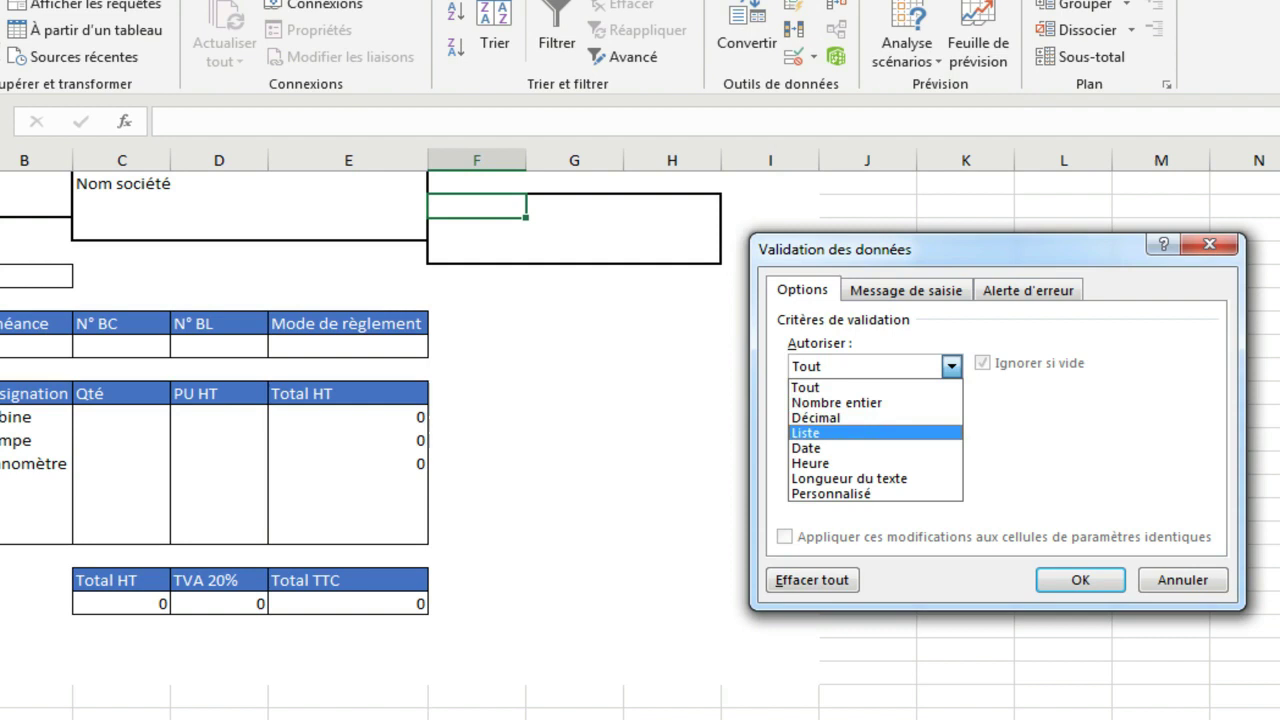
click(880, 433)
Use the client names in tableaux!$F$4:$F$5 as the list source and apply the validation
click(1178, 460)
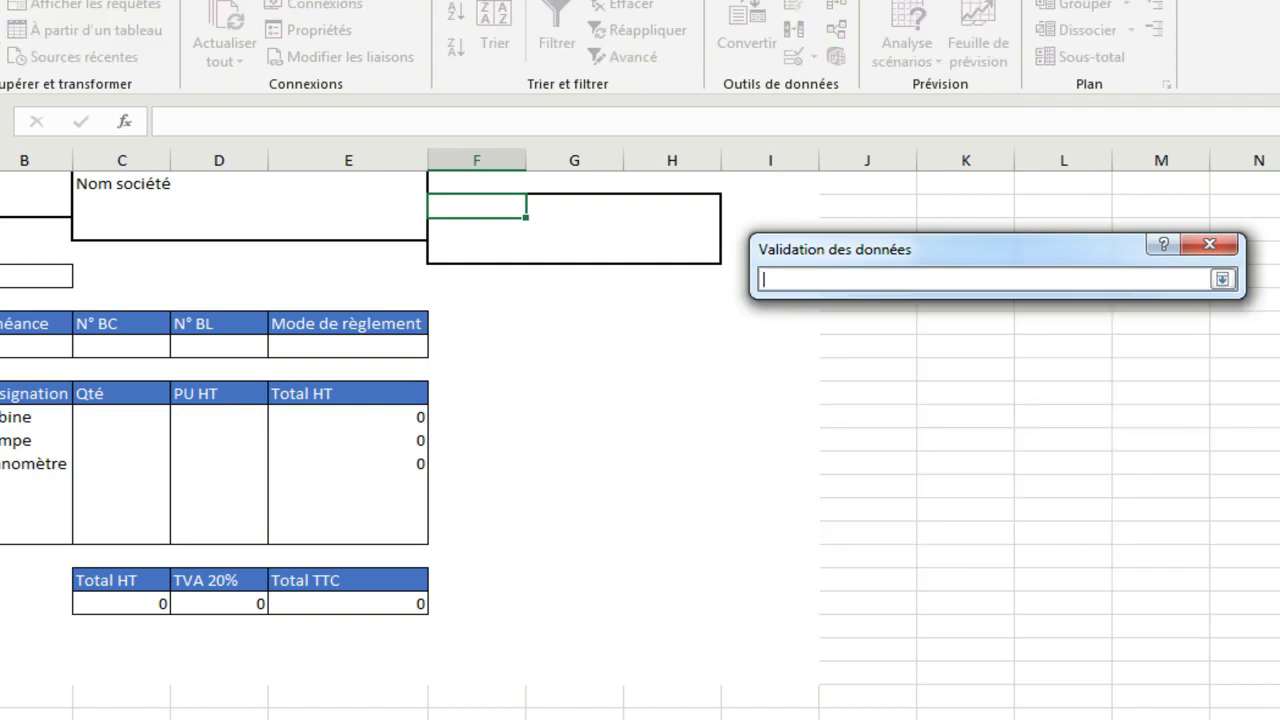
click(1222, 279)
click(100, 719)
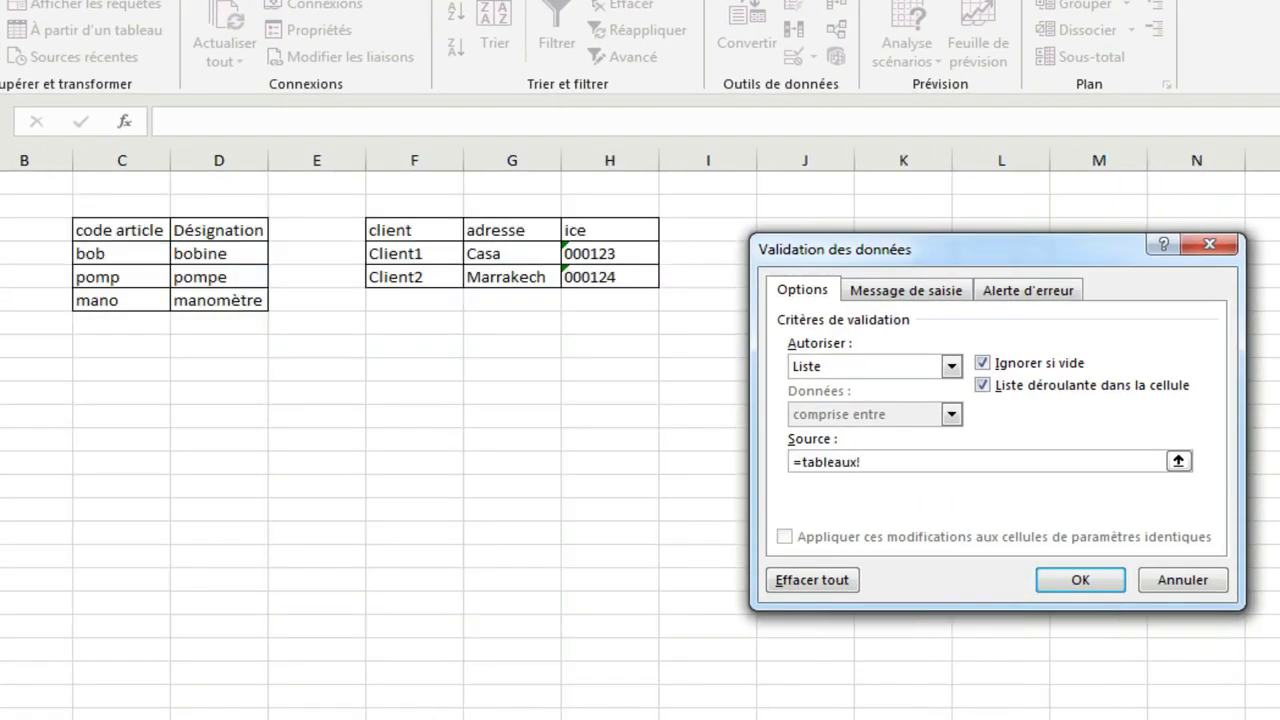
drag(395, 253, 420, 280)
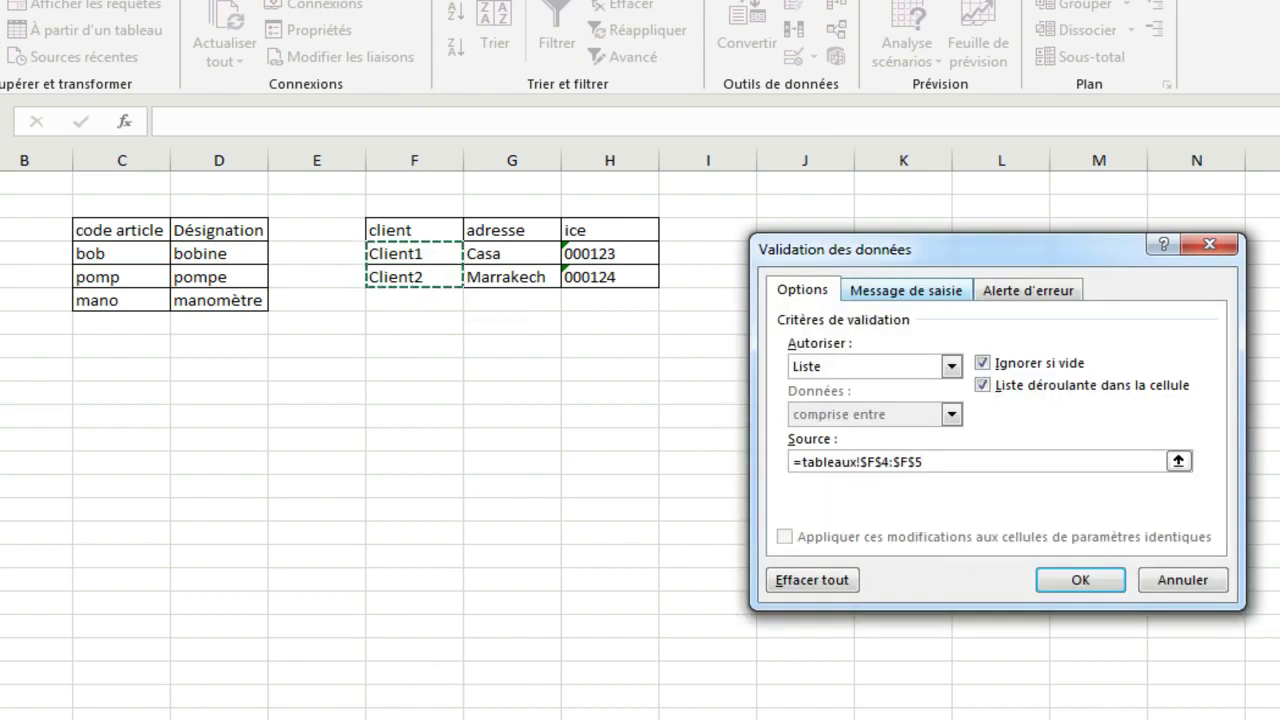
click(1080, 580)
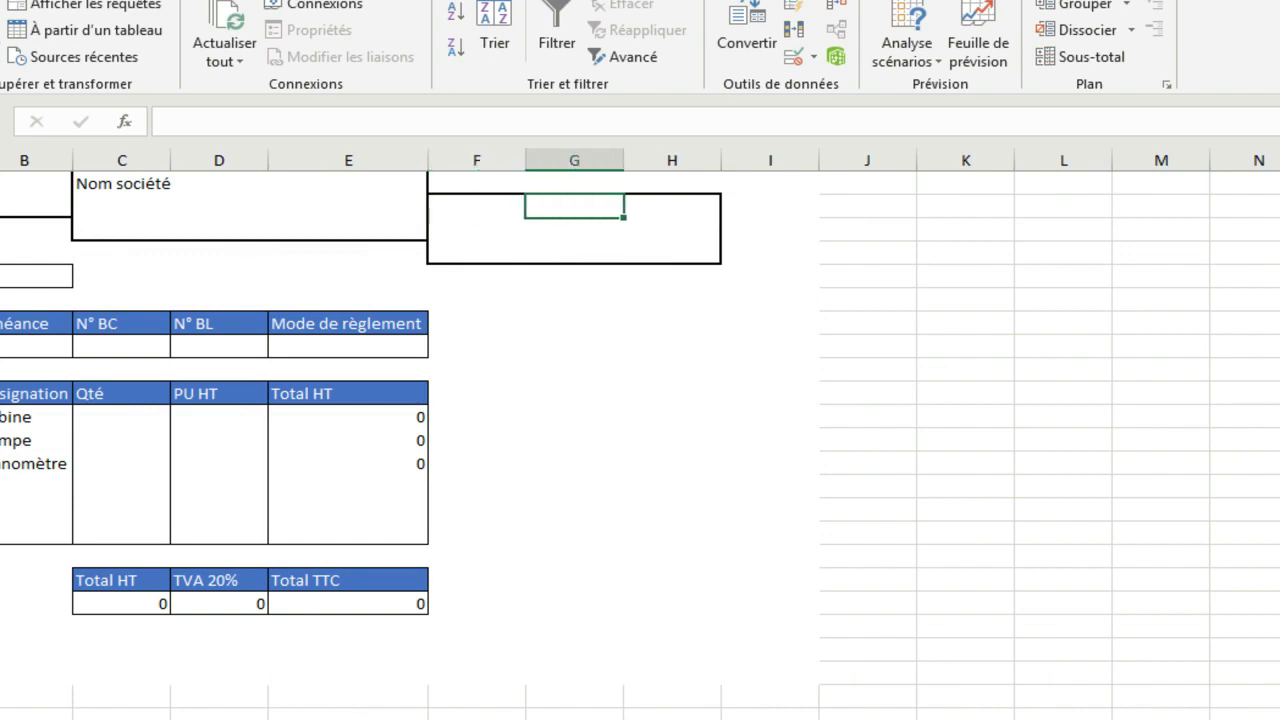
Check the client drop-down list in cell F2
click(477, 206)
click(537, 206)
click(537, 206)
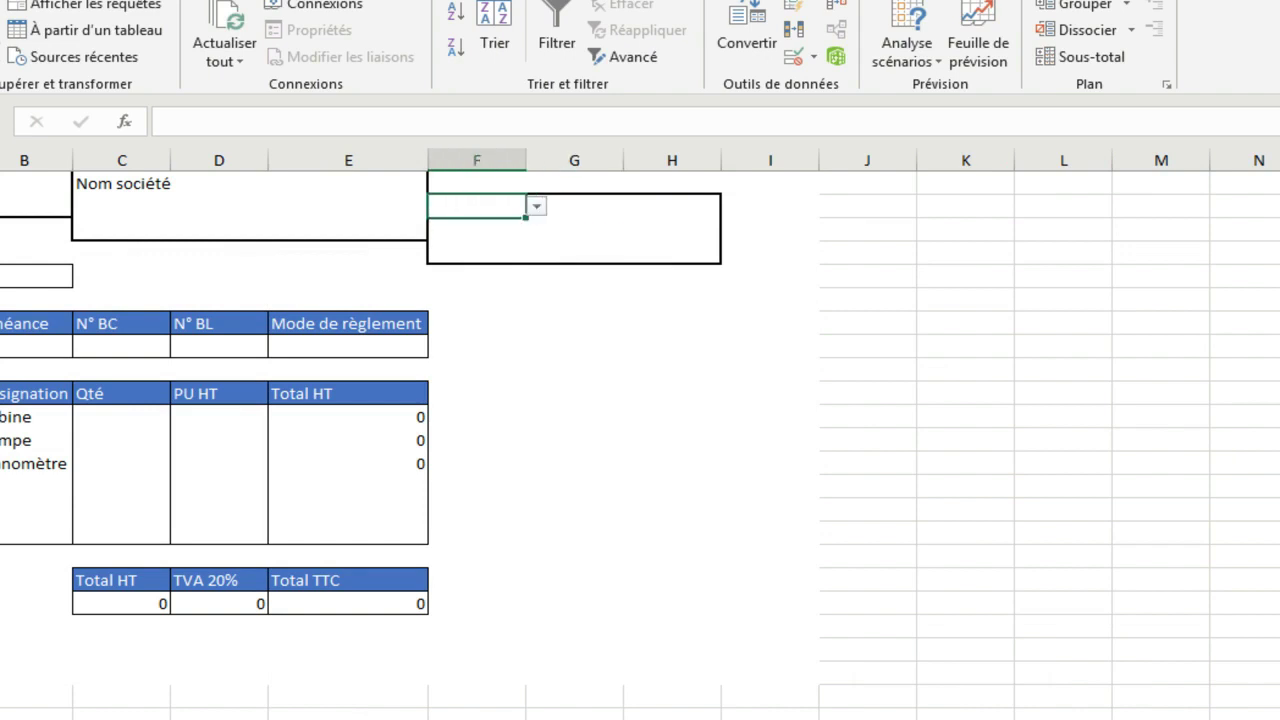
click(477, 229)
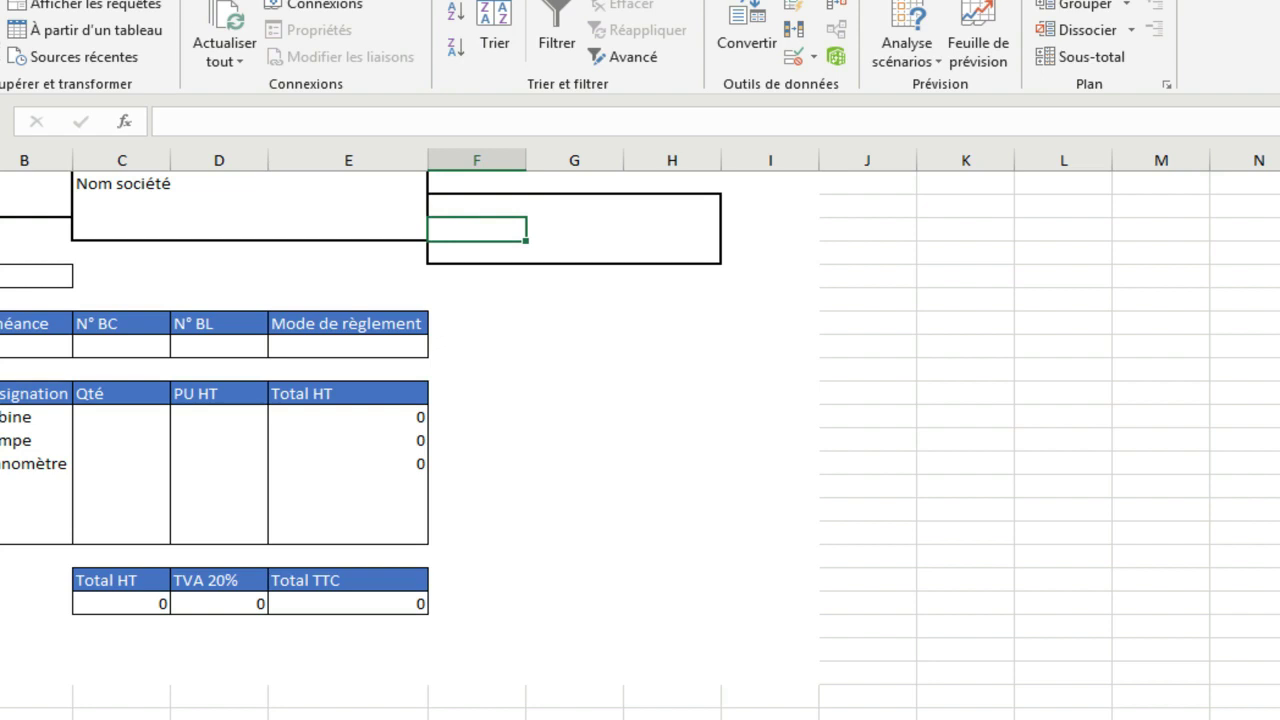
Start a RECHERCHEV formula in F3 with lookup value F2 and the client table tableaux!F4:H5 as its table array
text(=)
key(shift+F3)
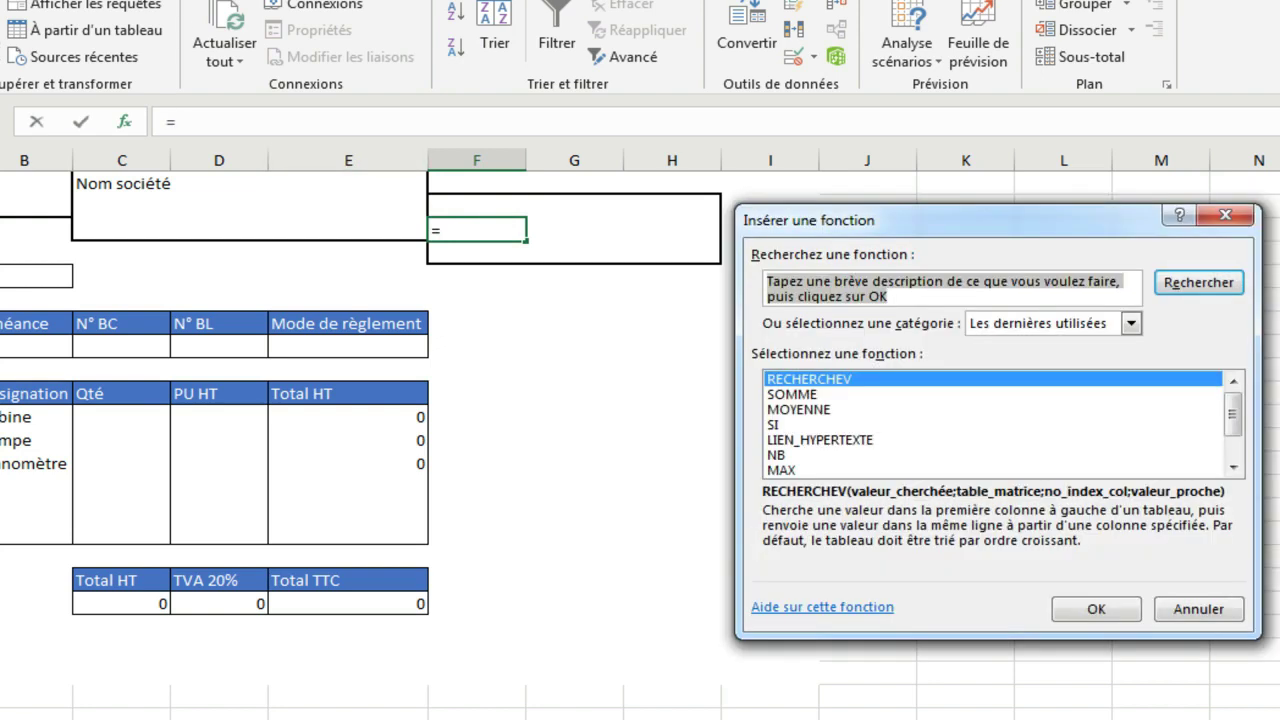
key(Return)
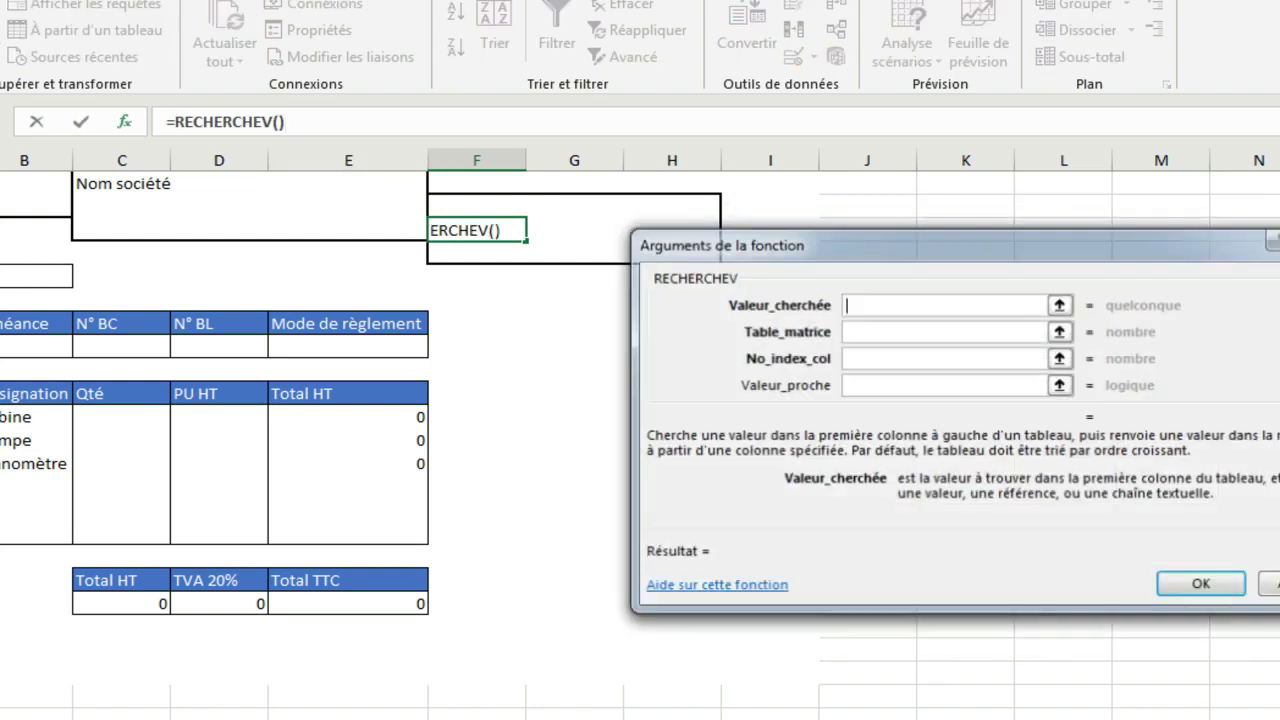
text(F2)
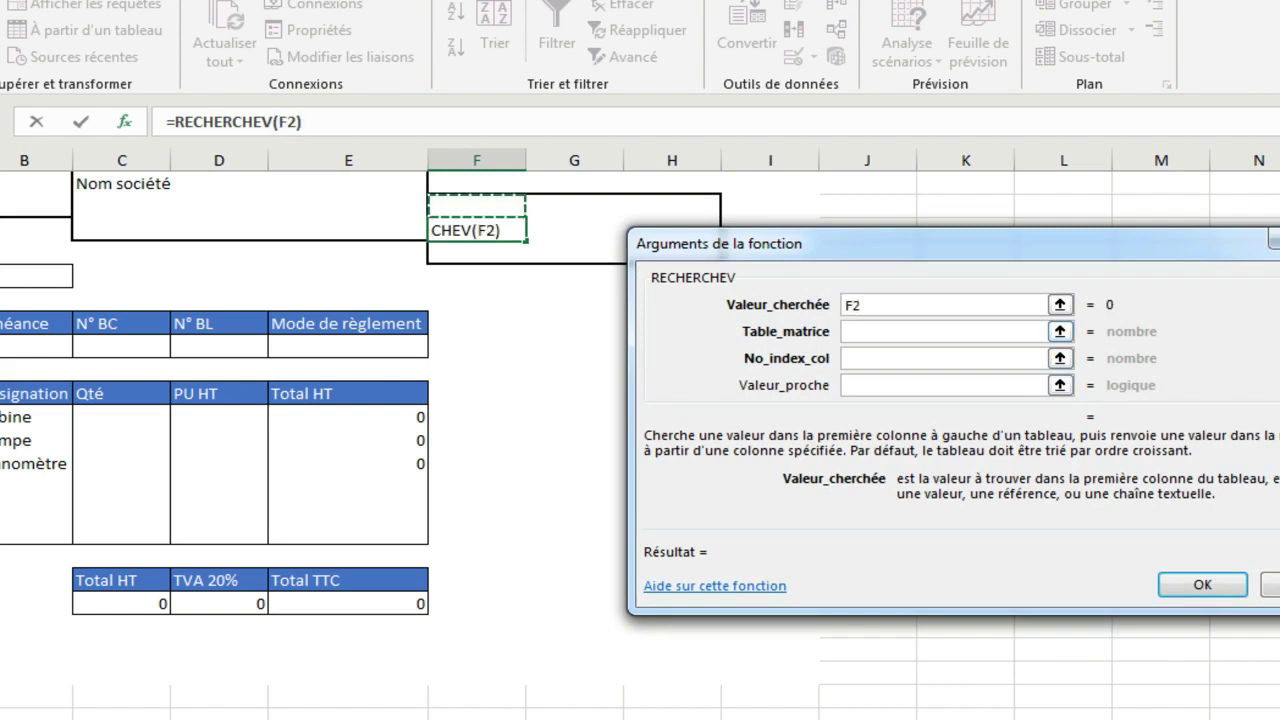
click(1060, 332)
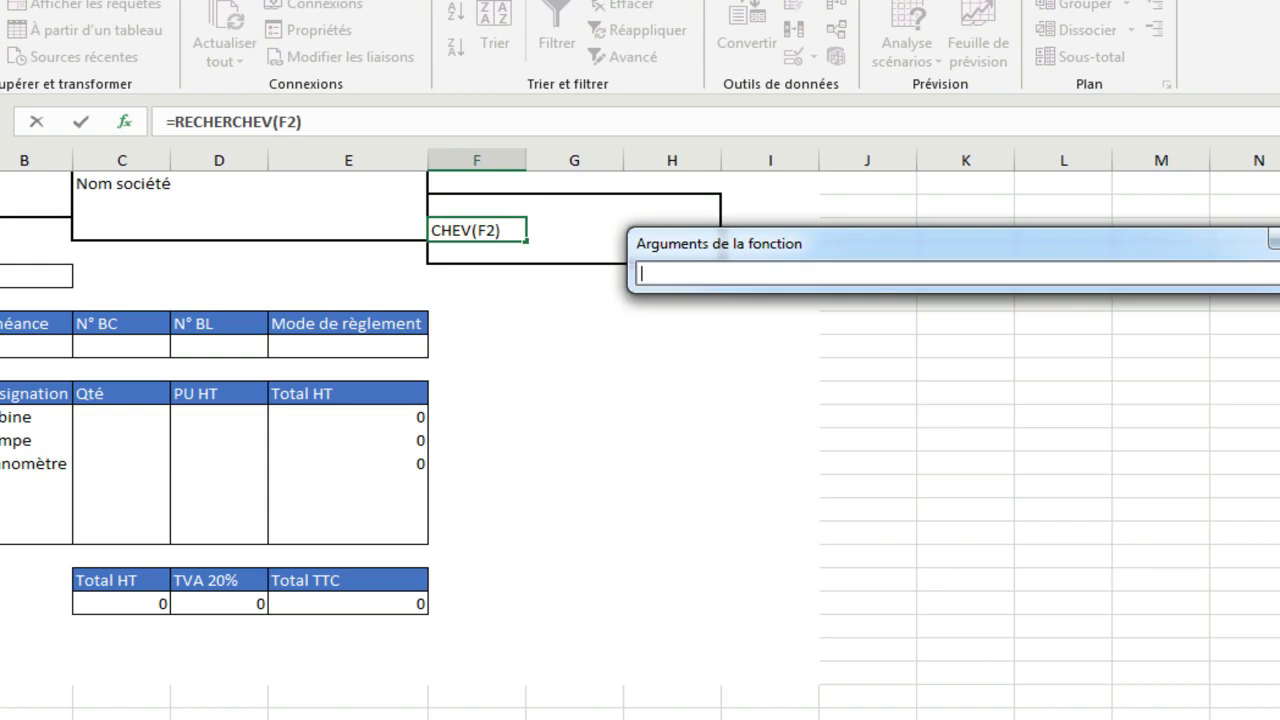
click(100, 718)
drag(414, 253, 605, 277)
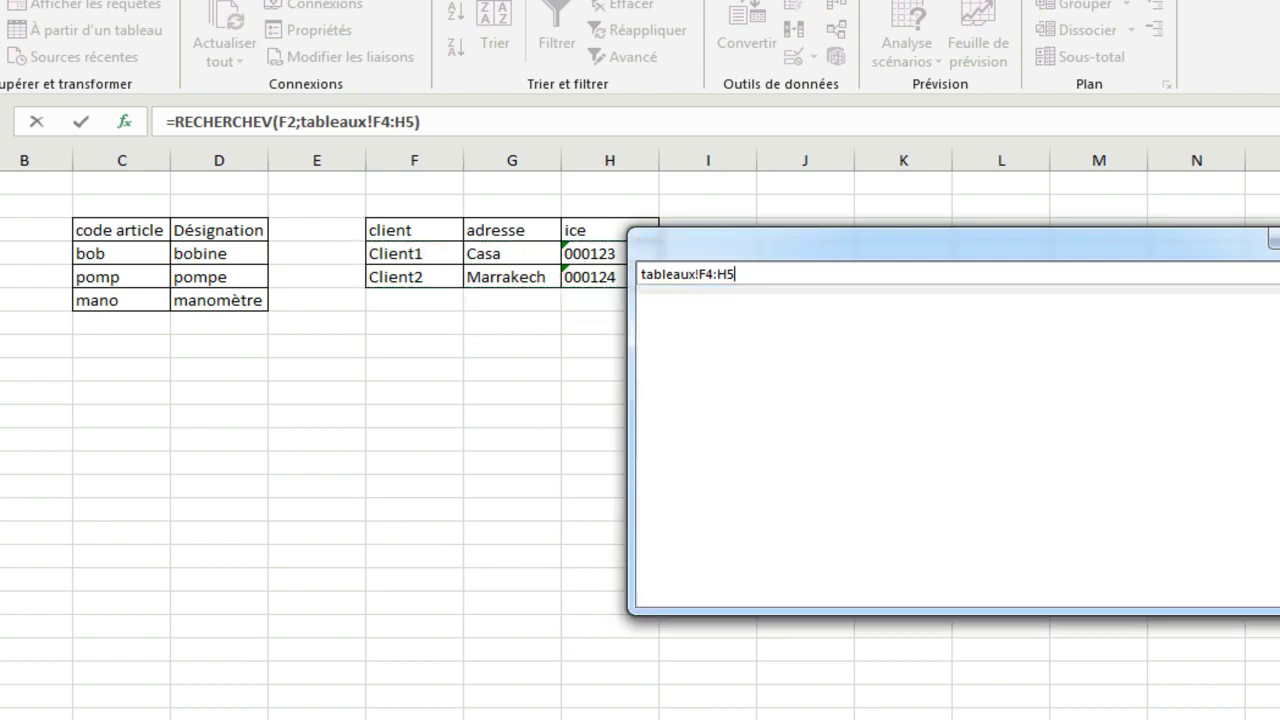
Complete the F3 address lookup with column index 2 and exact match 0
key(Tab)
text(2)
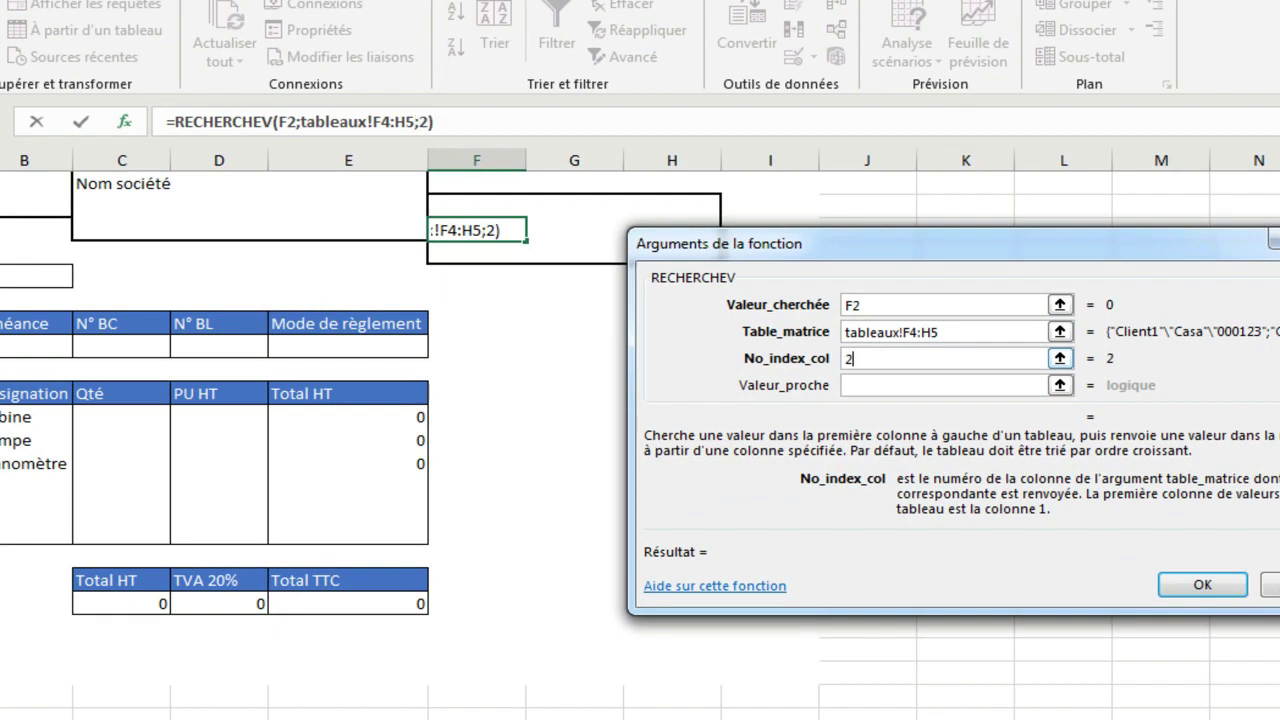
key(Tab)
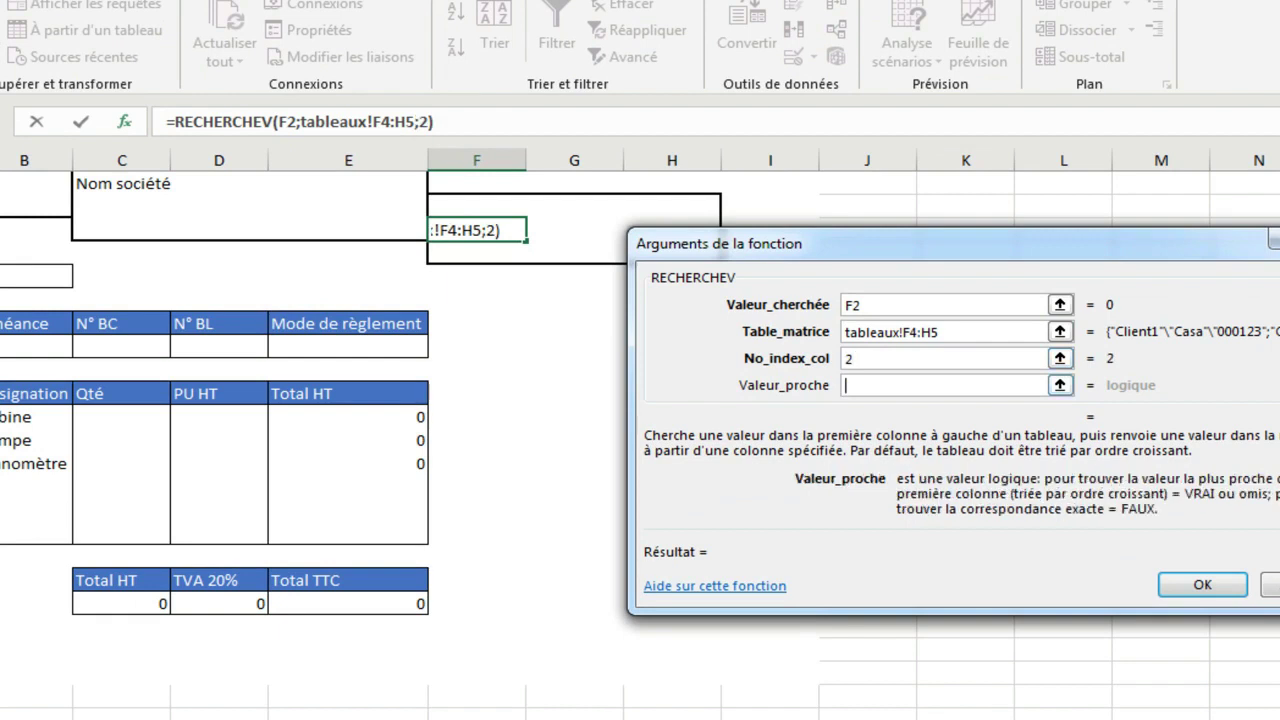
text(0)
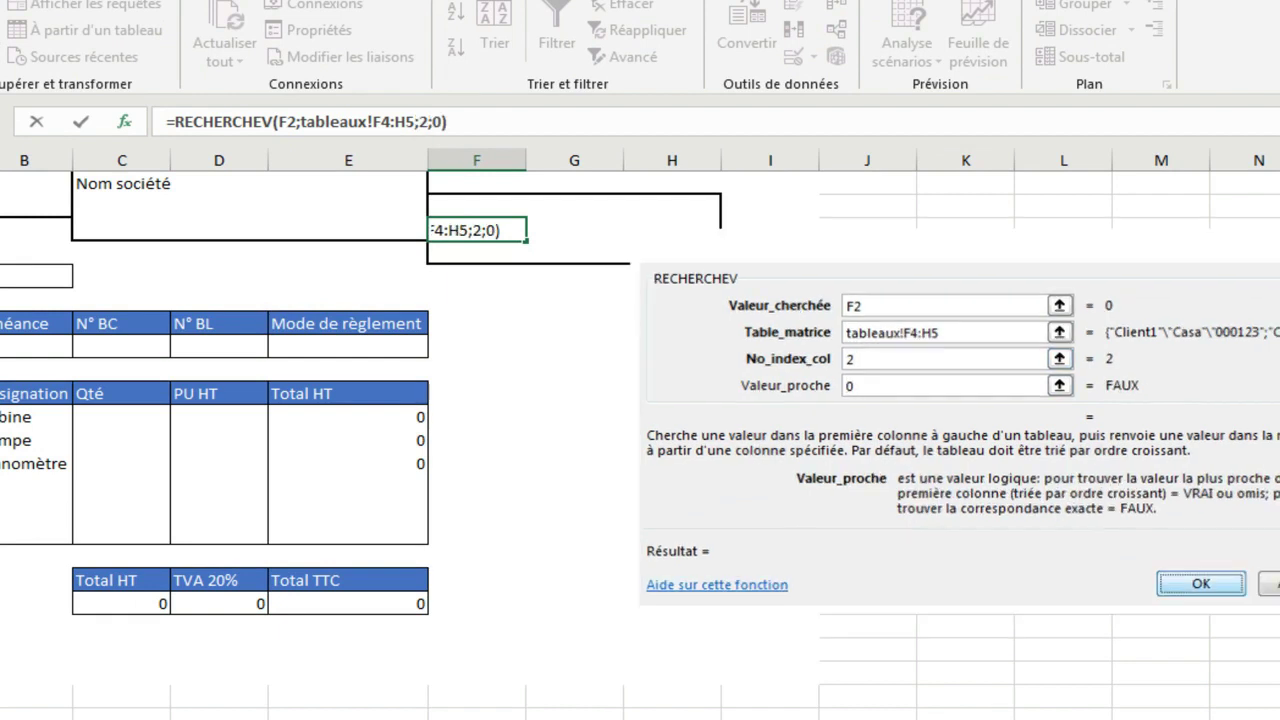
key(Return)
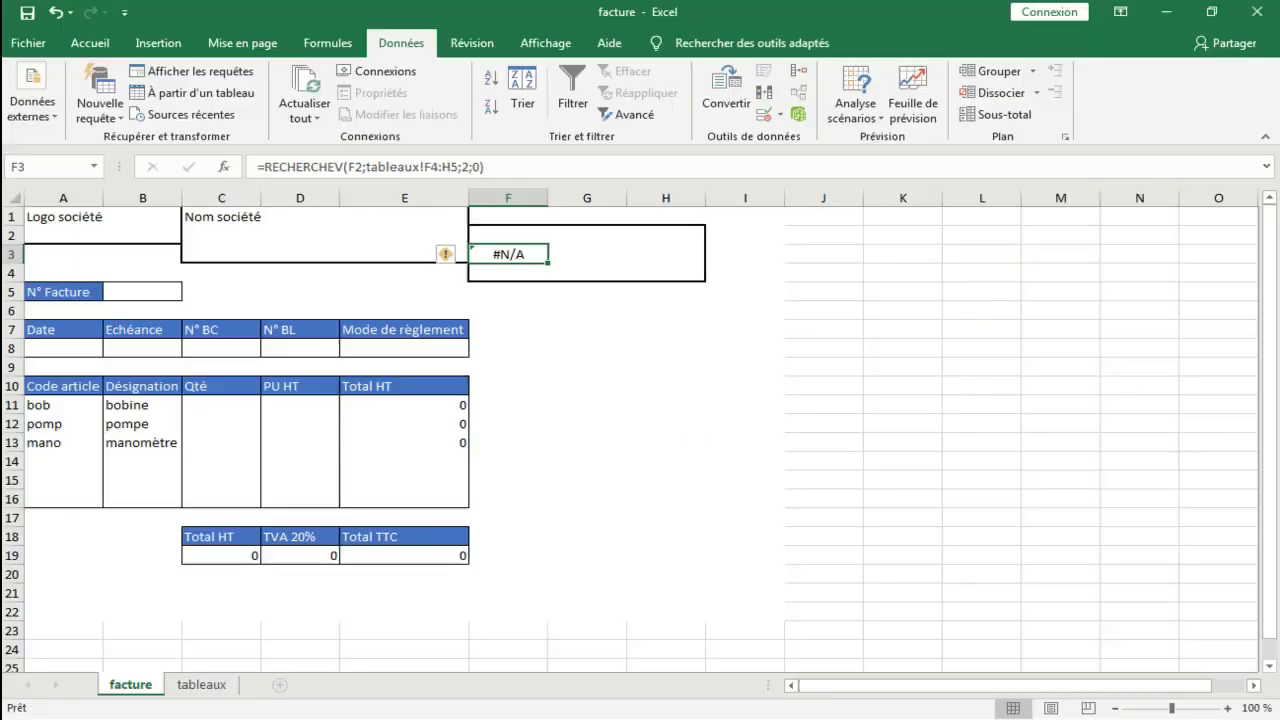
Start a RECHERCHEV formula in F4 that looks up F2 in the client table tableaux!F4:H5
click(477, 252)
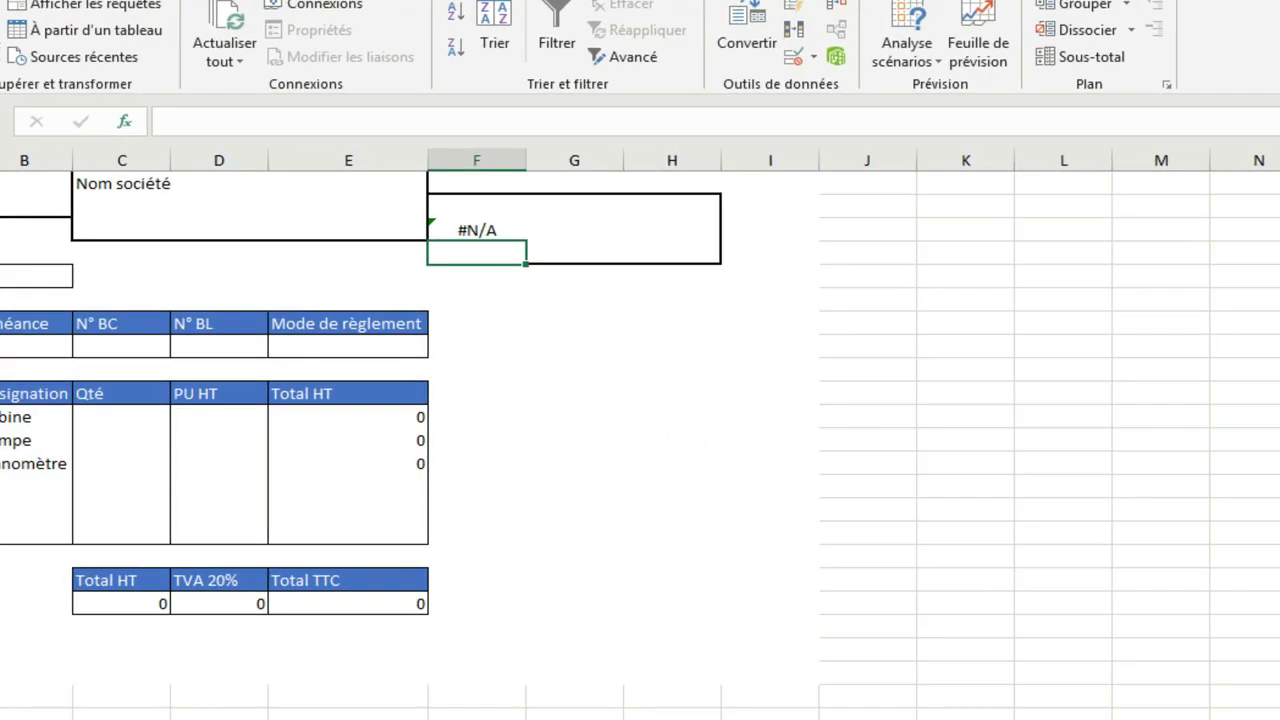
key(shift+F3)
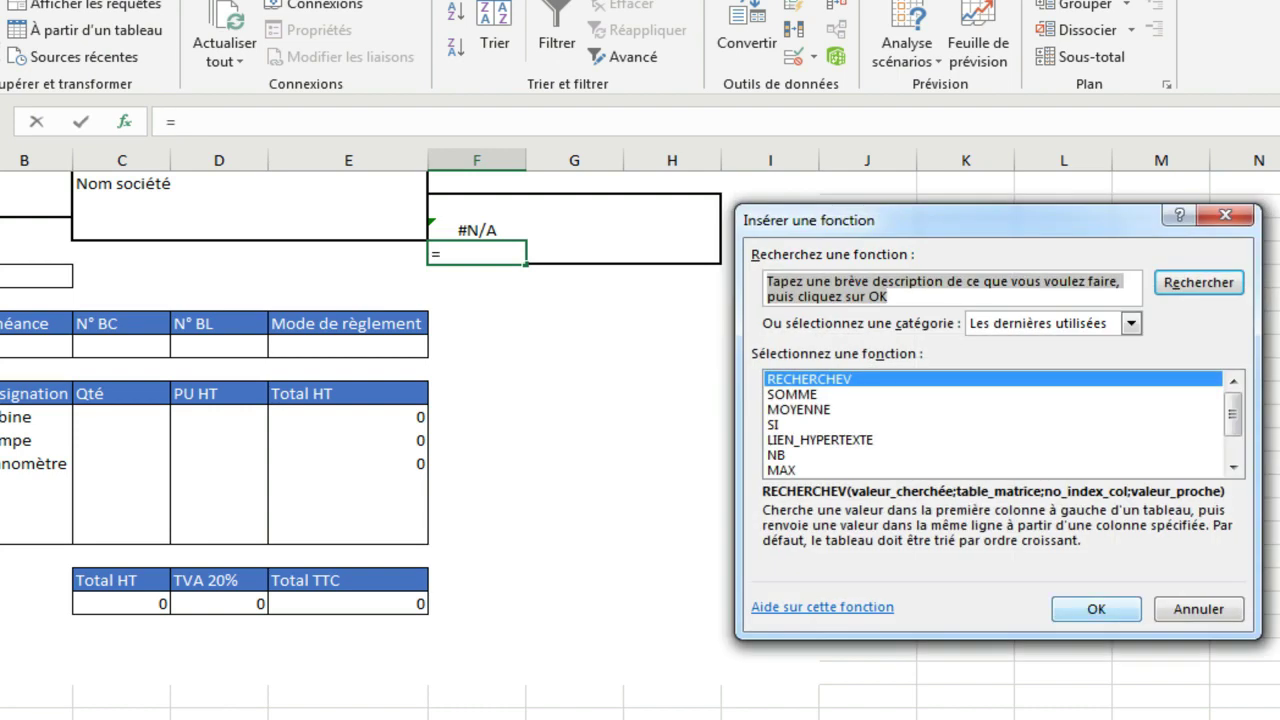
key(Return)
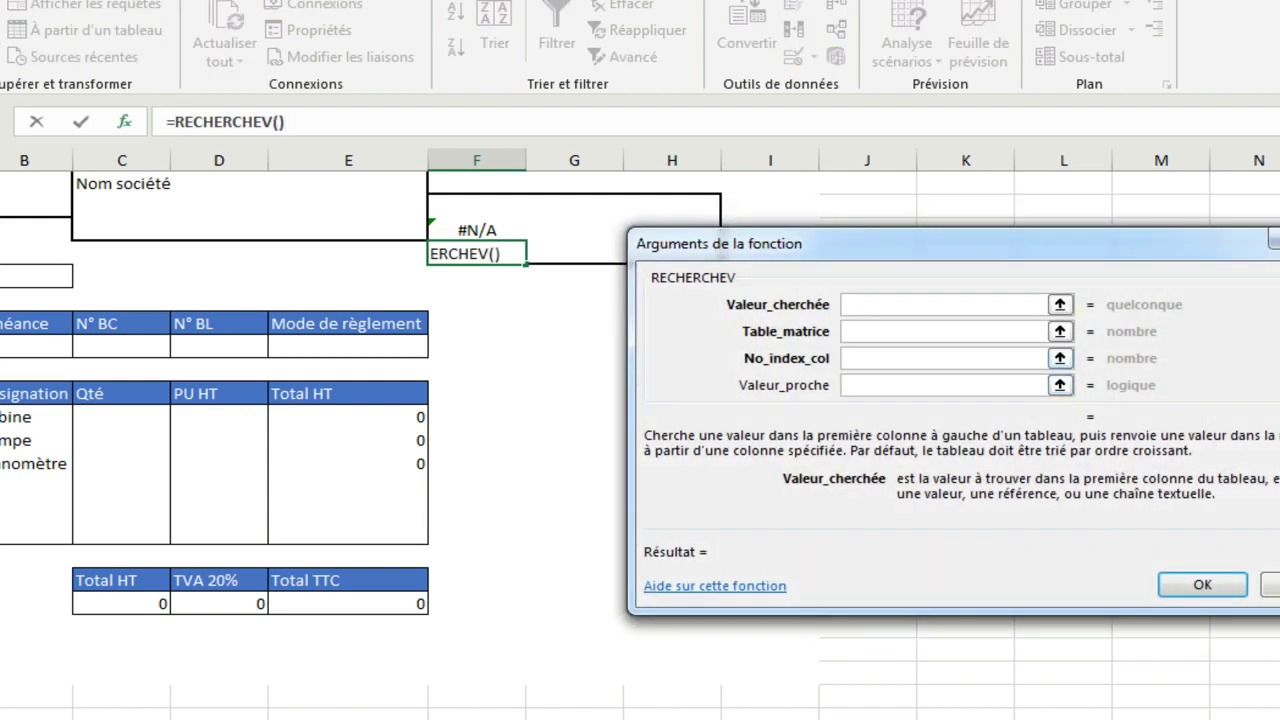
click(477, 206)
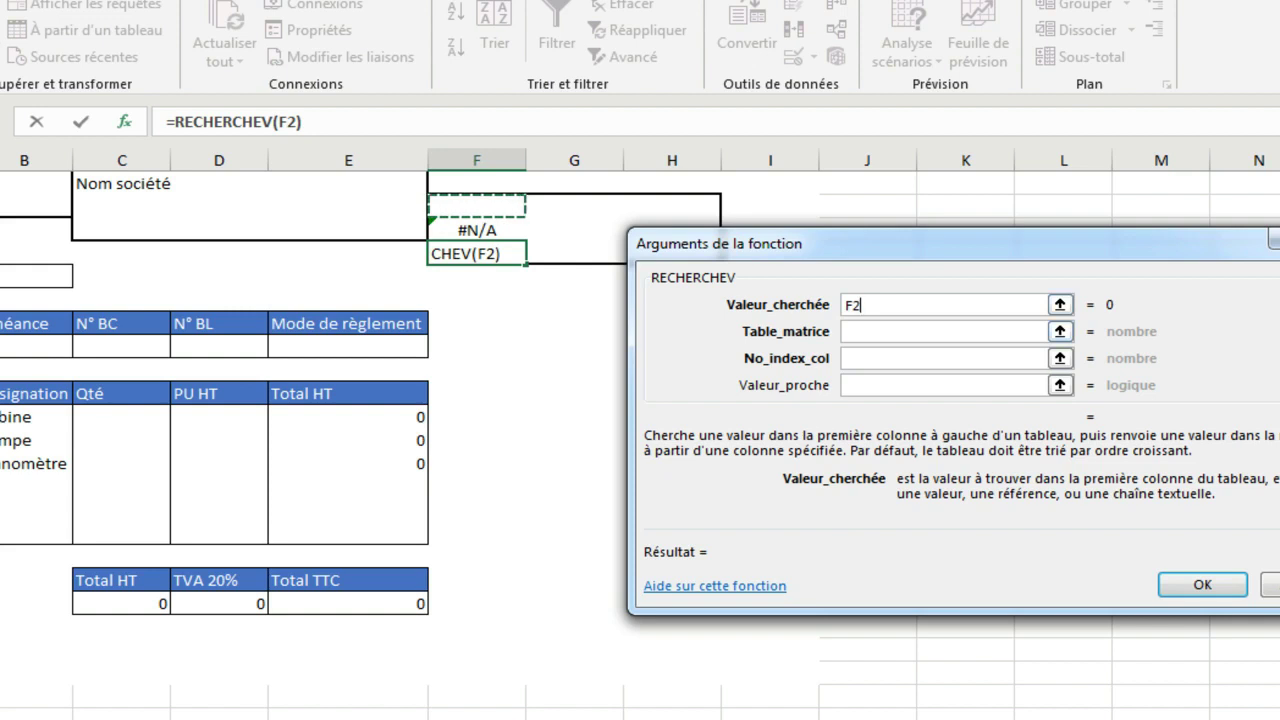
click(945, 331)
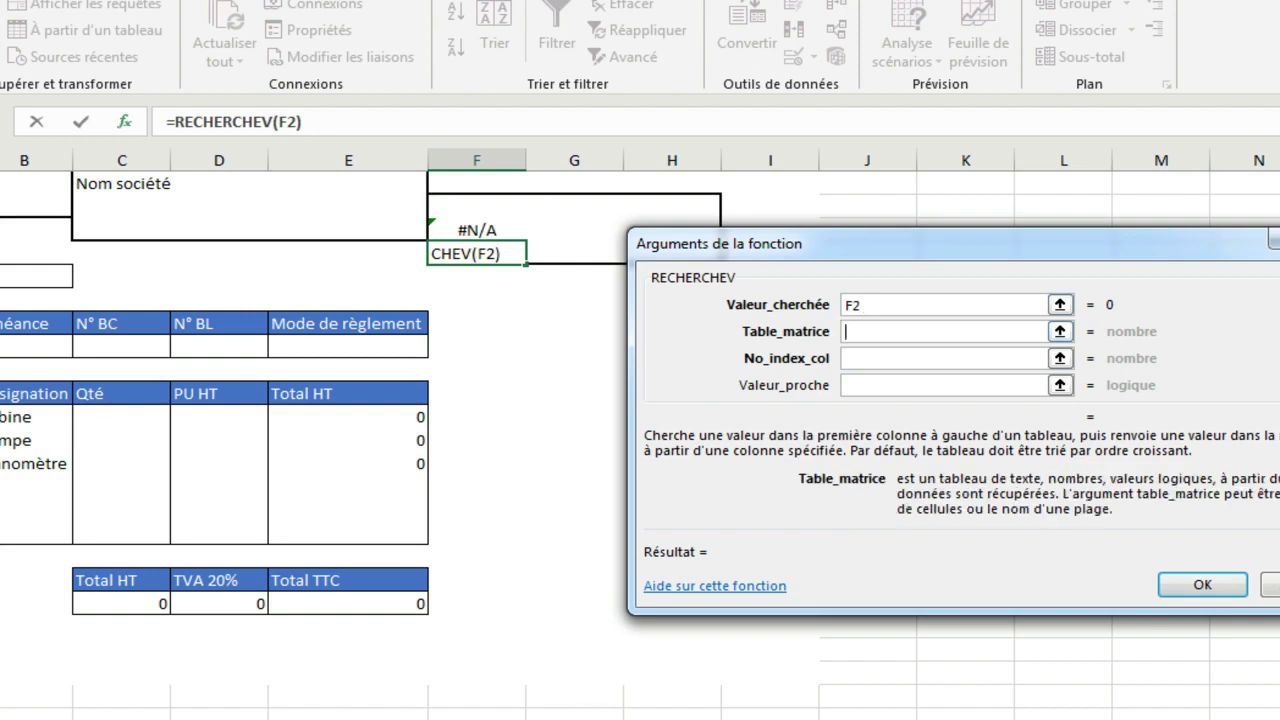
click(1060, 331)
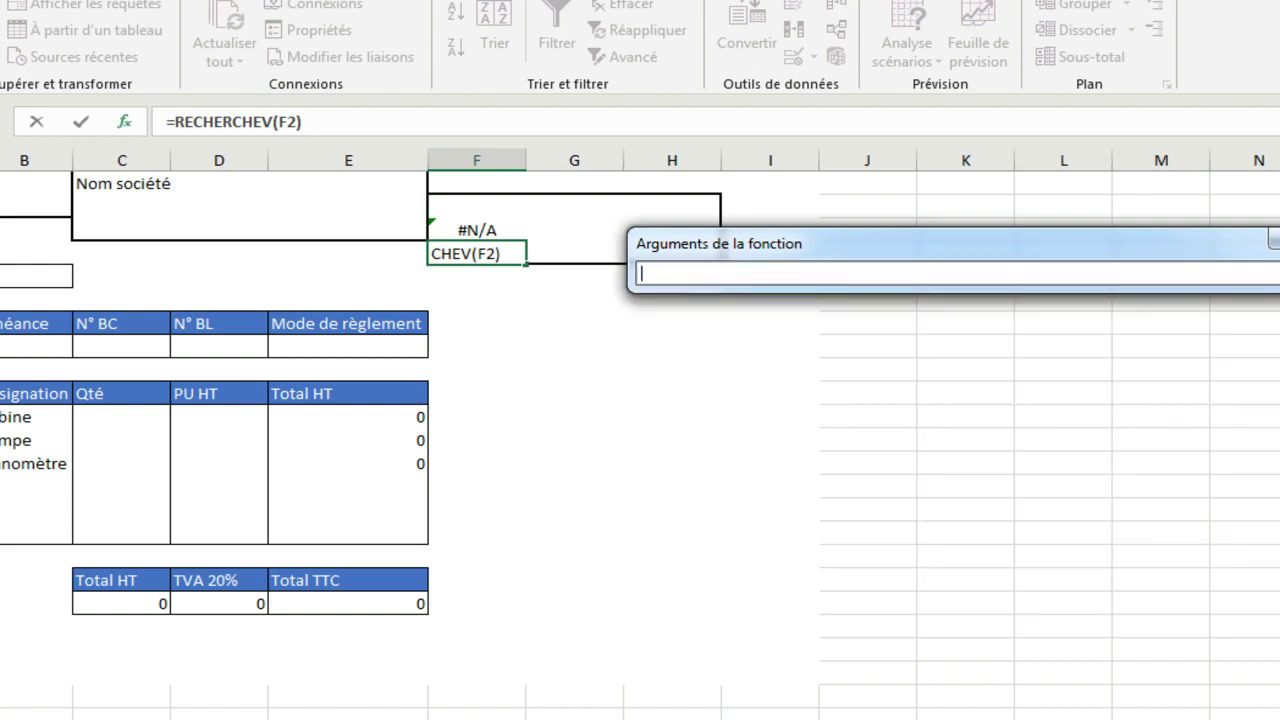
key(ctrl+Page_Down)
drag(414, 253, 595, 277)
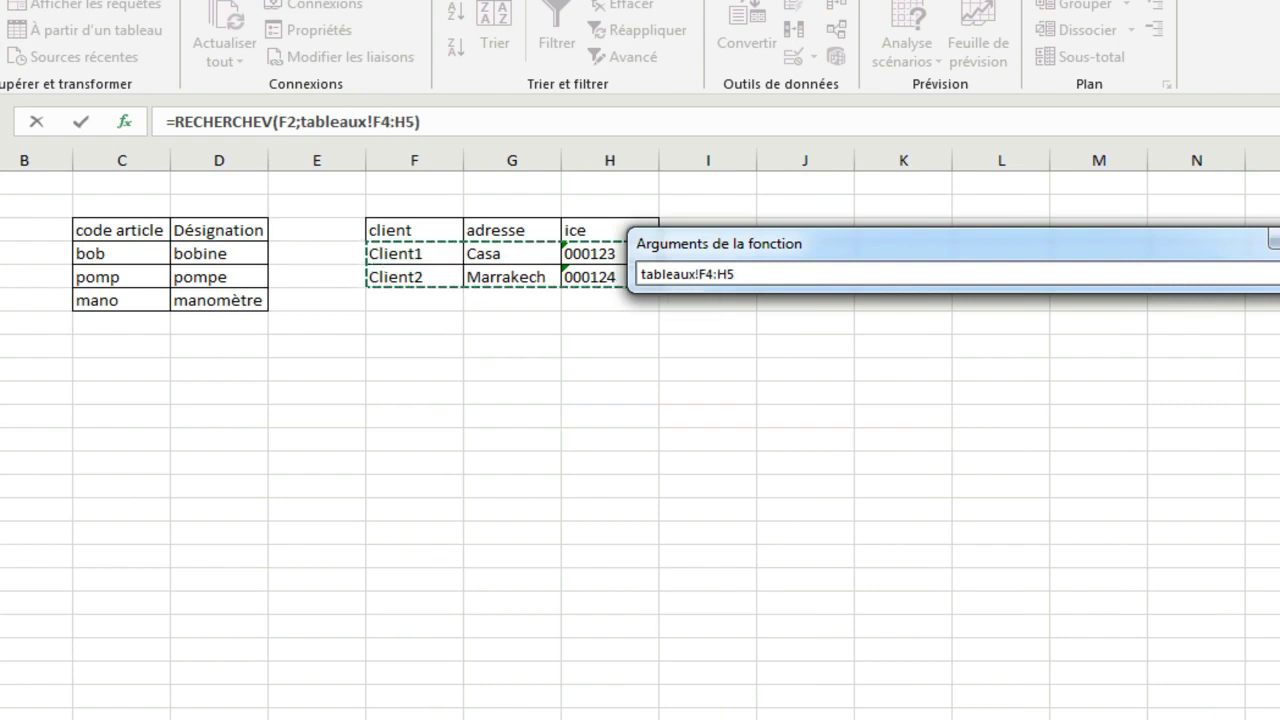
key(Return)
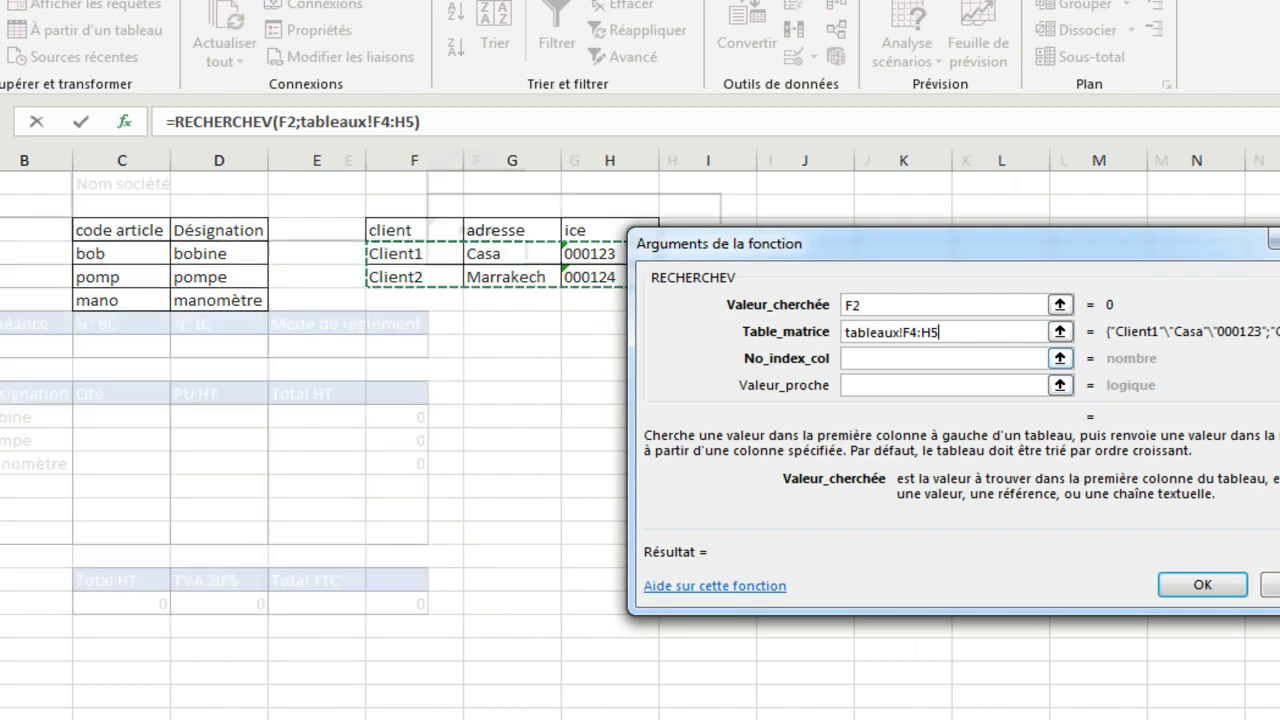
Complete the F4 ICE number lookup with column index 3 and exact match 0
key(Tab)
text(3)
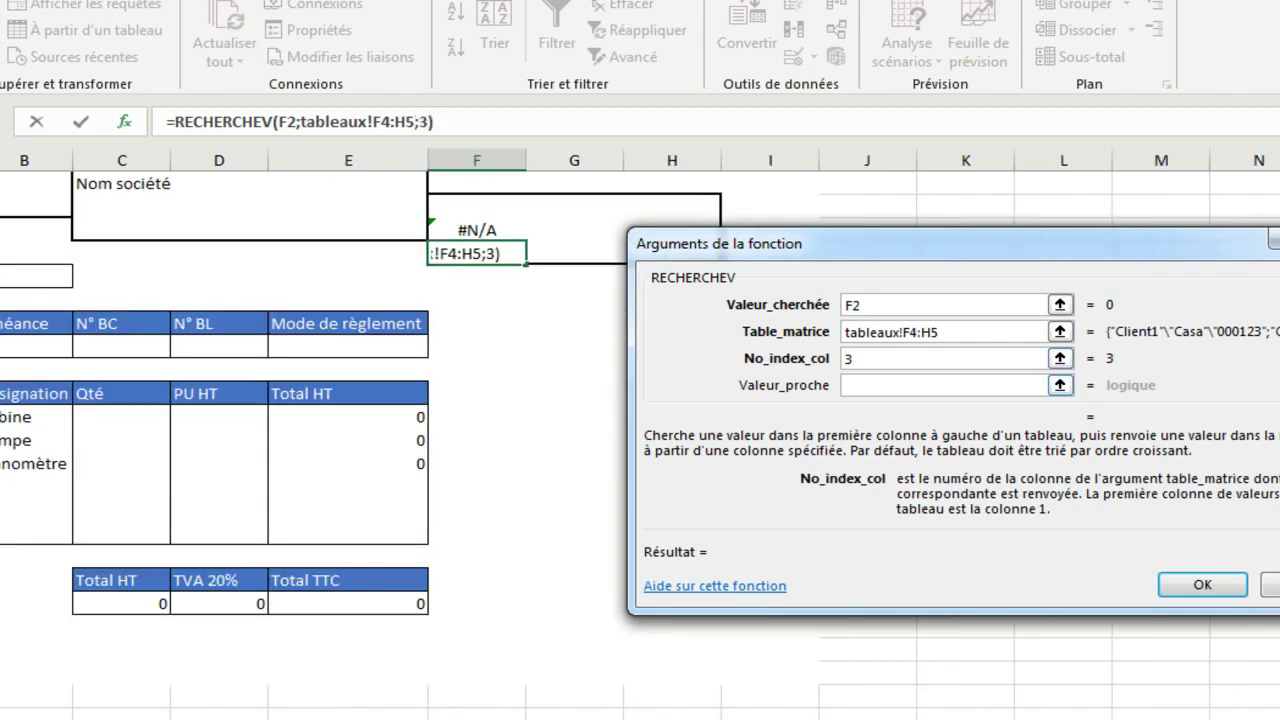
key(Tab)
text(0)
key(Return)
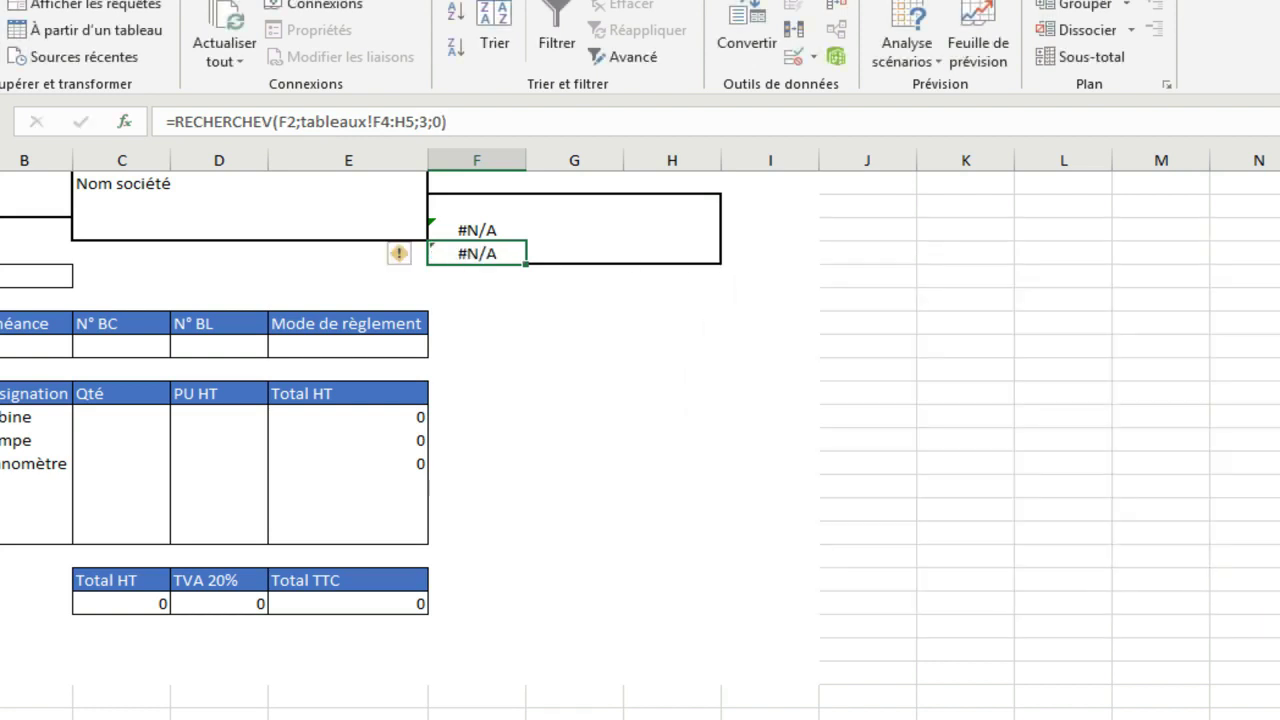
Test the client lookups by choosing Client1 and finally Client2 from the drop-down list in F2
click(500, 206)
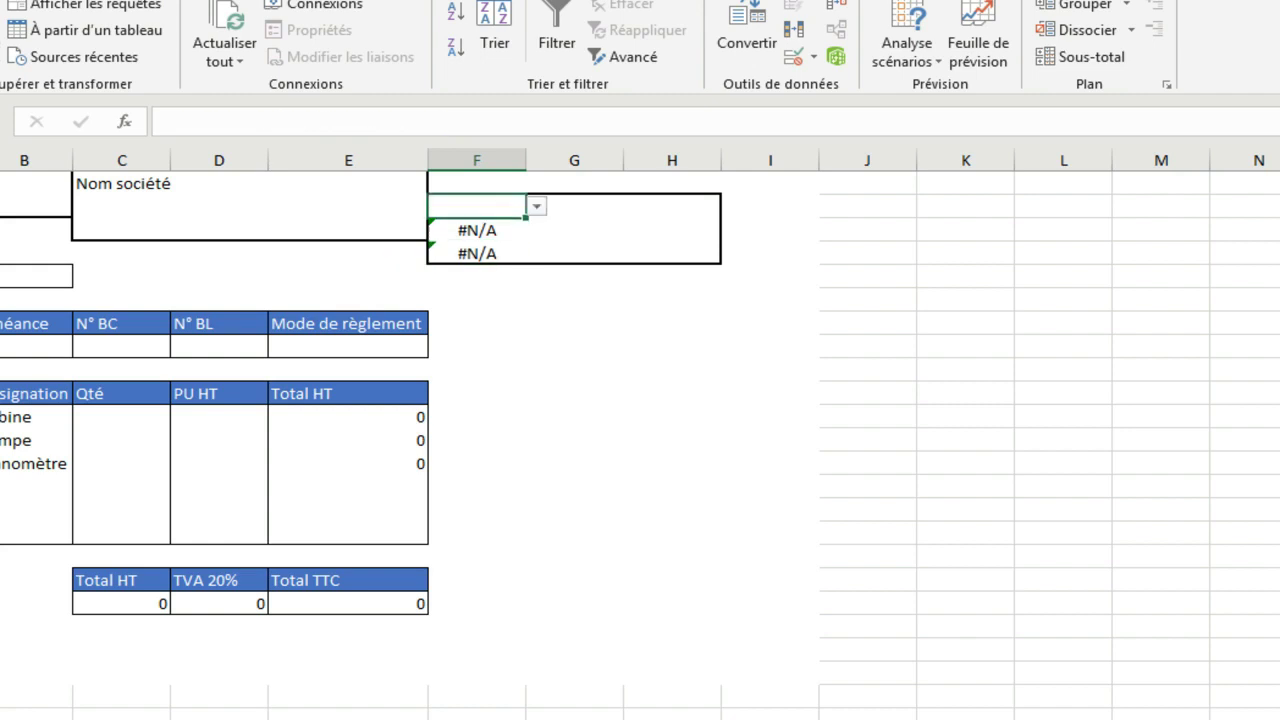
click(536, 206)
click(486, 227)
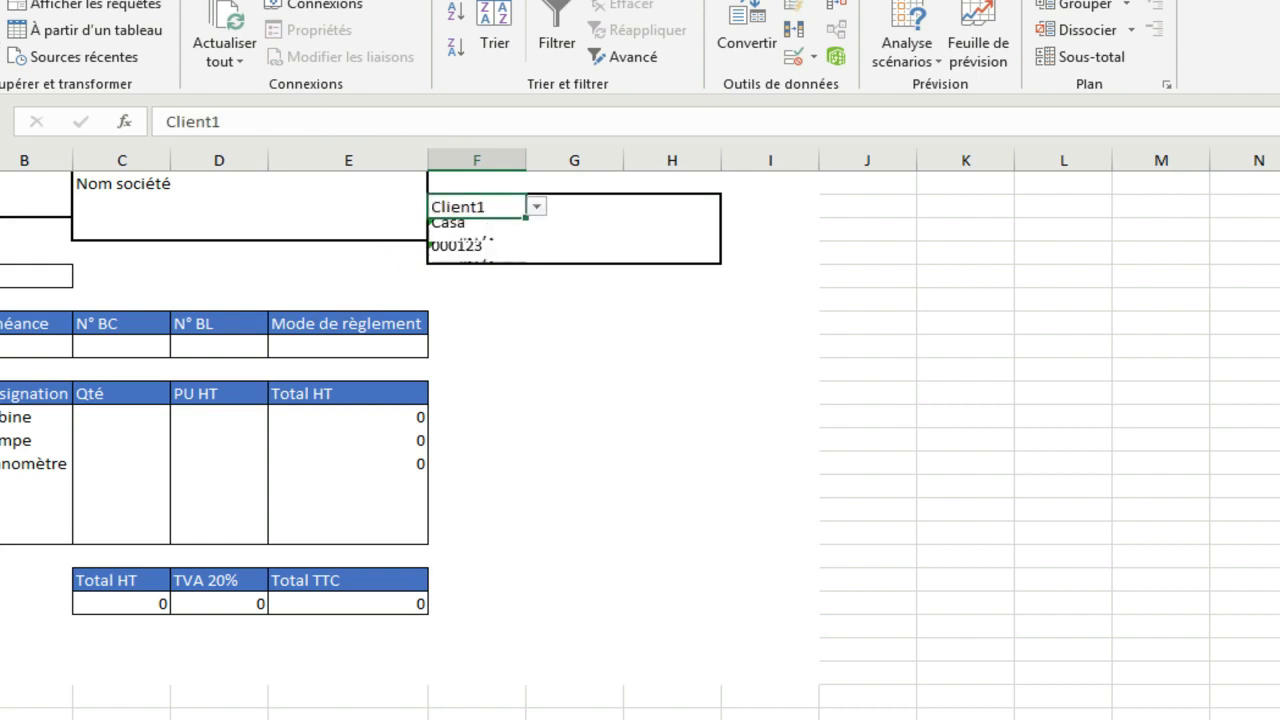
click(536, 206)
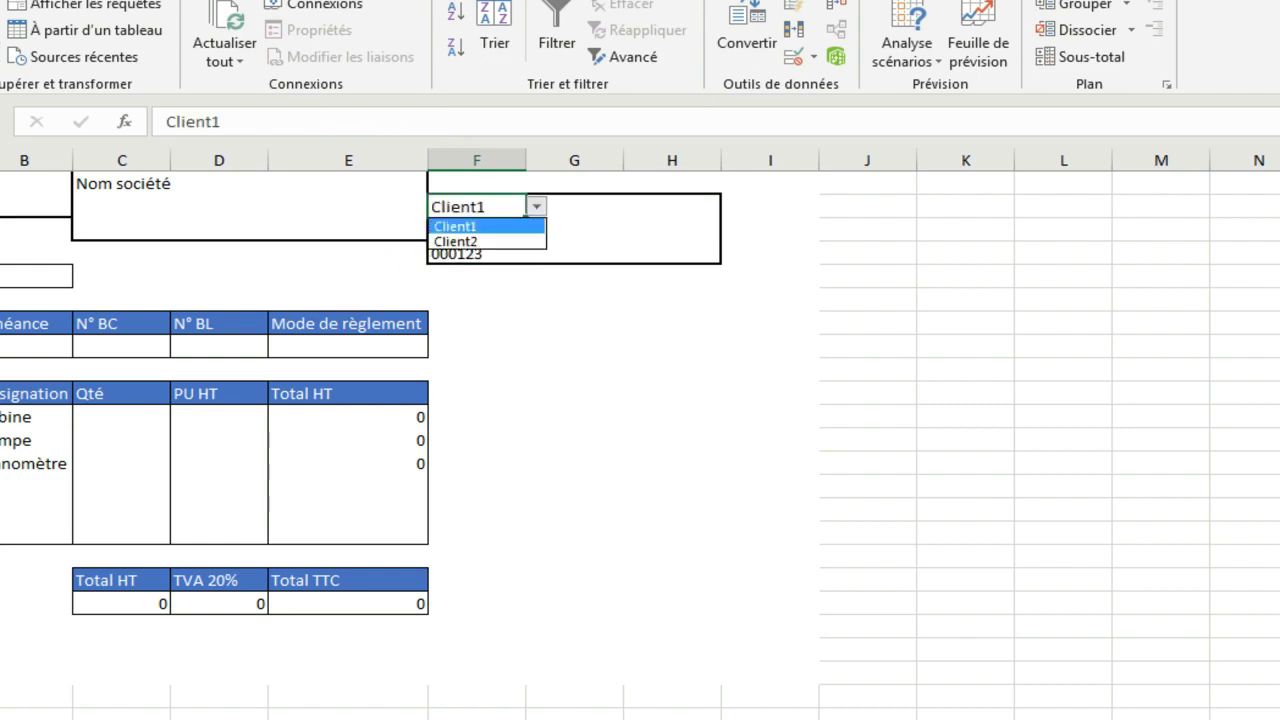
click(486, 240)
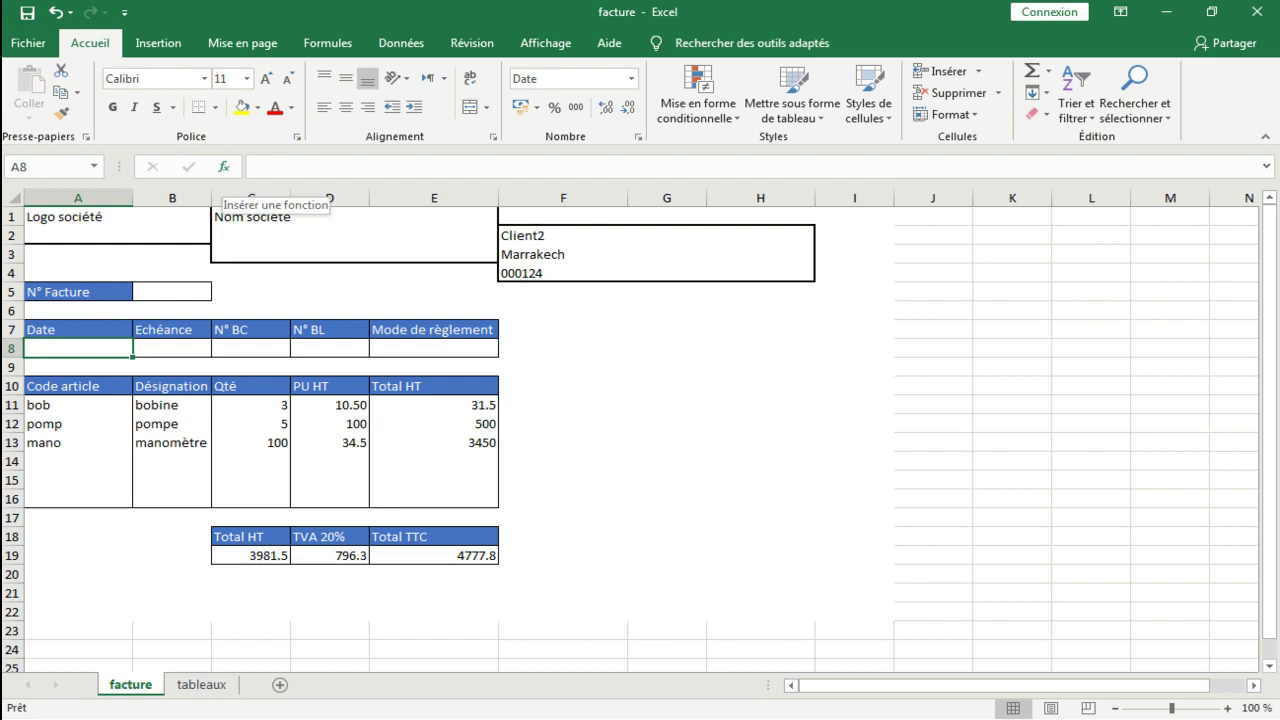
Enter the formula =MAINTENANT() in the invoice date cell A8
text(=)
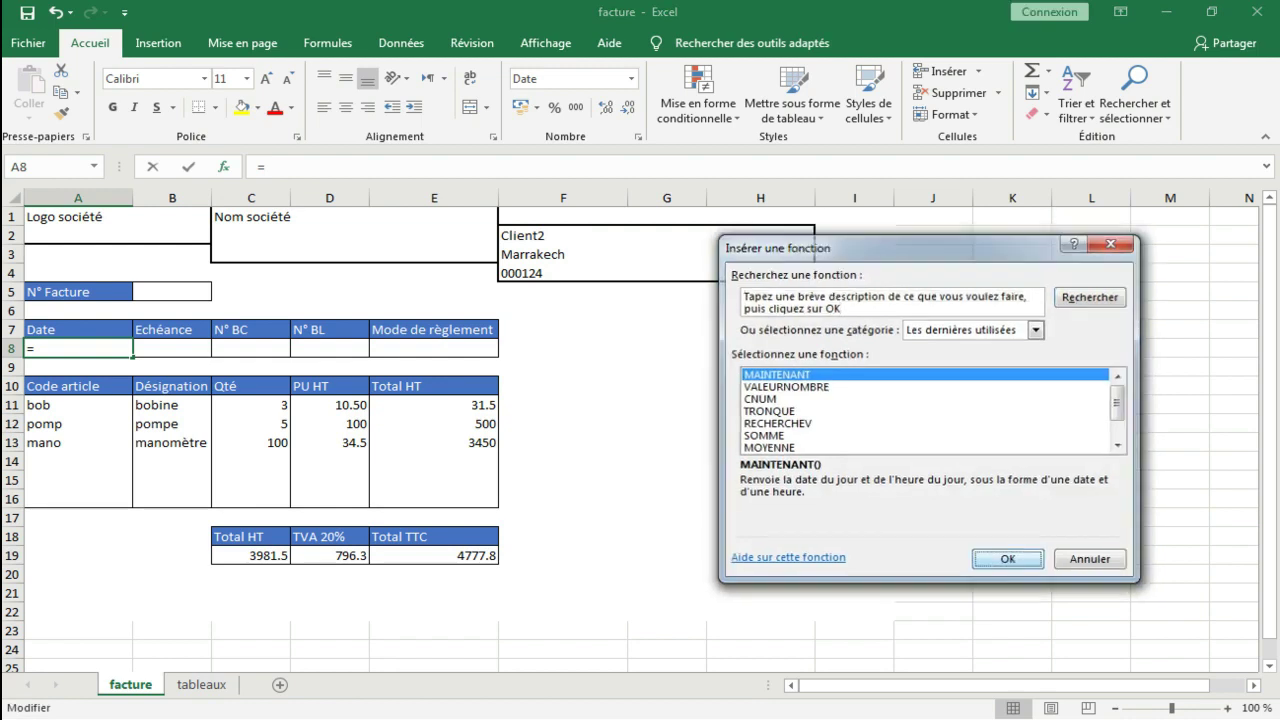
key(Escape)
key(Return)
Format cell A8 as a date of type *14/03/2012 with the French (France) locale
right_click(105, 348)
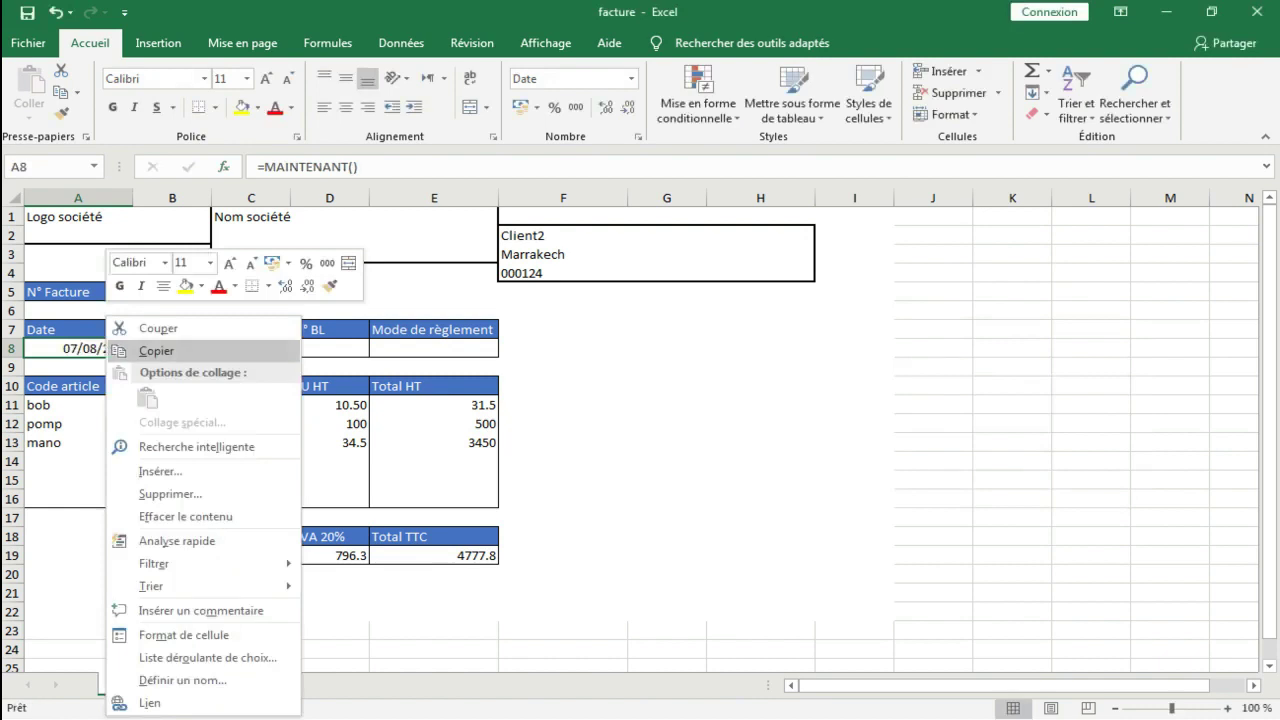
click(183, 635)
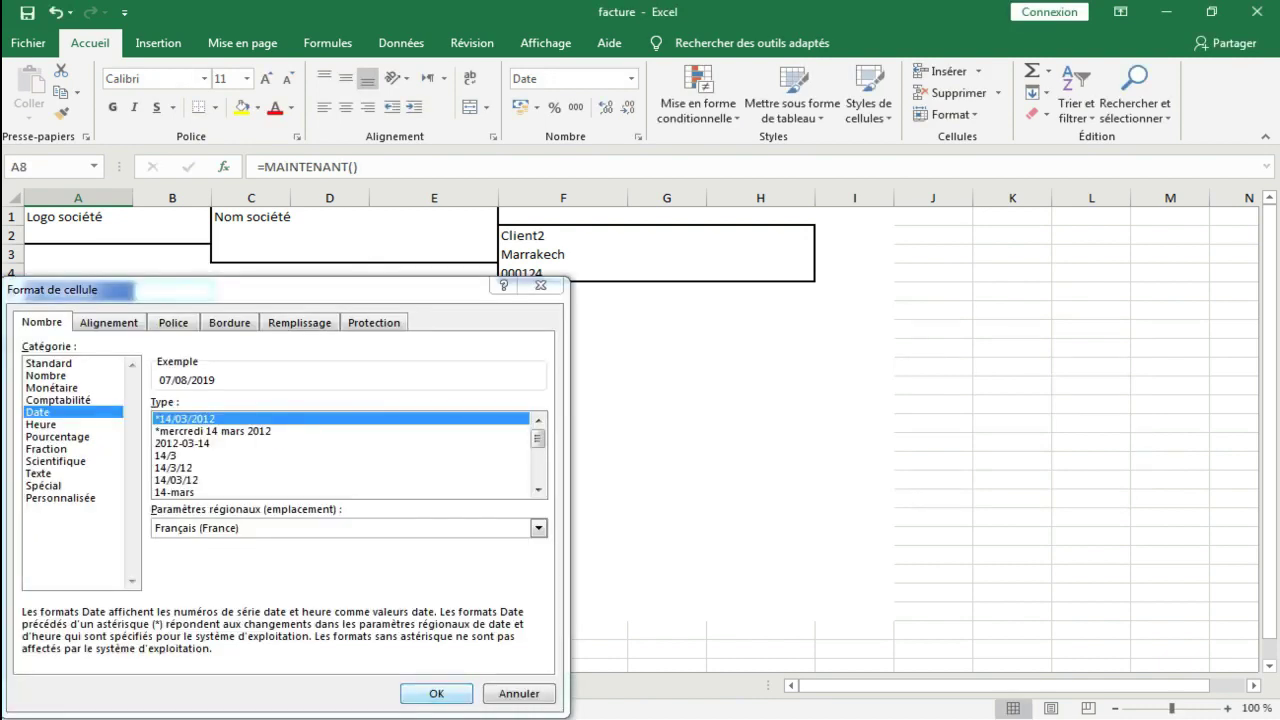
click(436, 694)
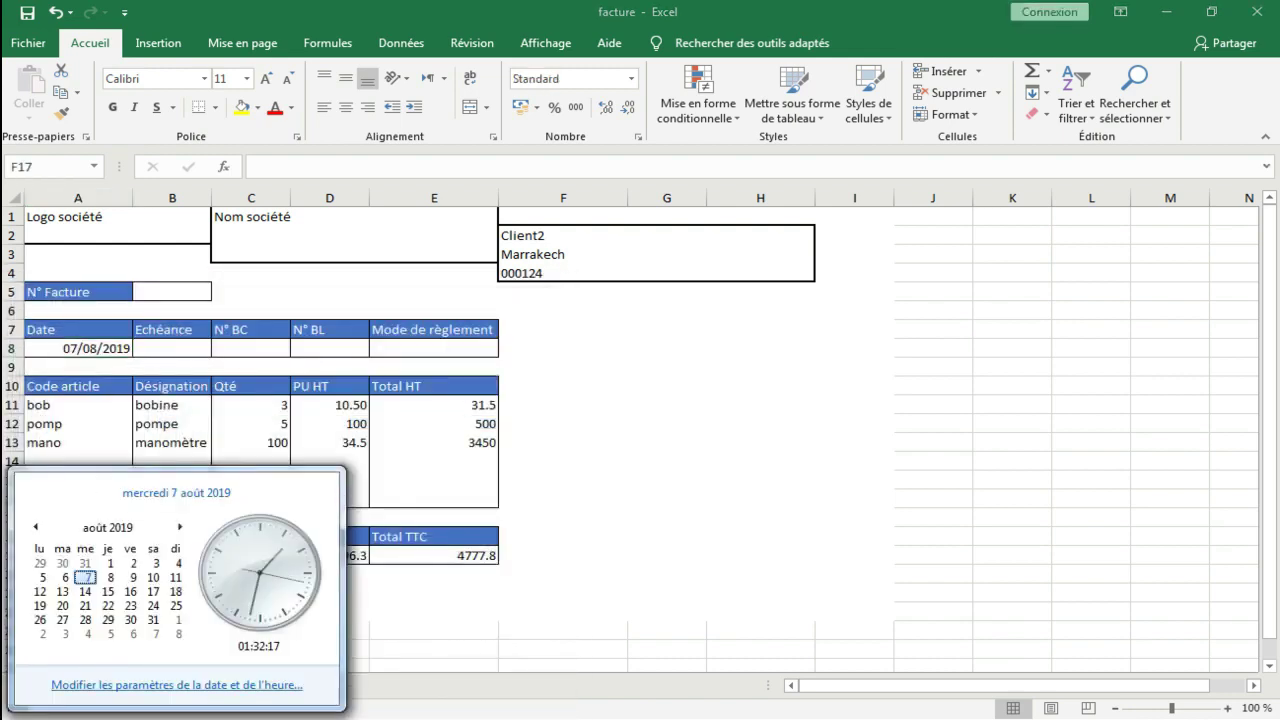
Change the Windows system date to 10 August 2019 in the date and time settings
click(177, 685)
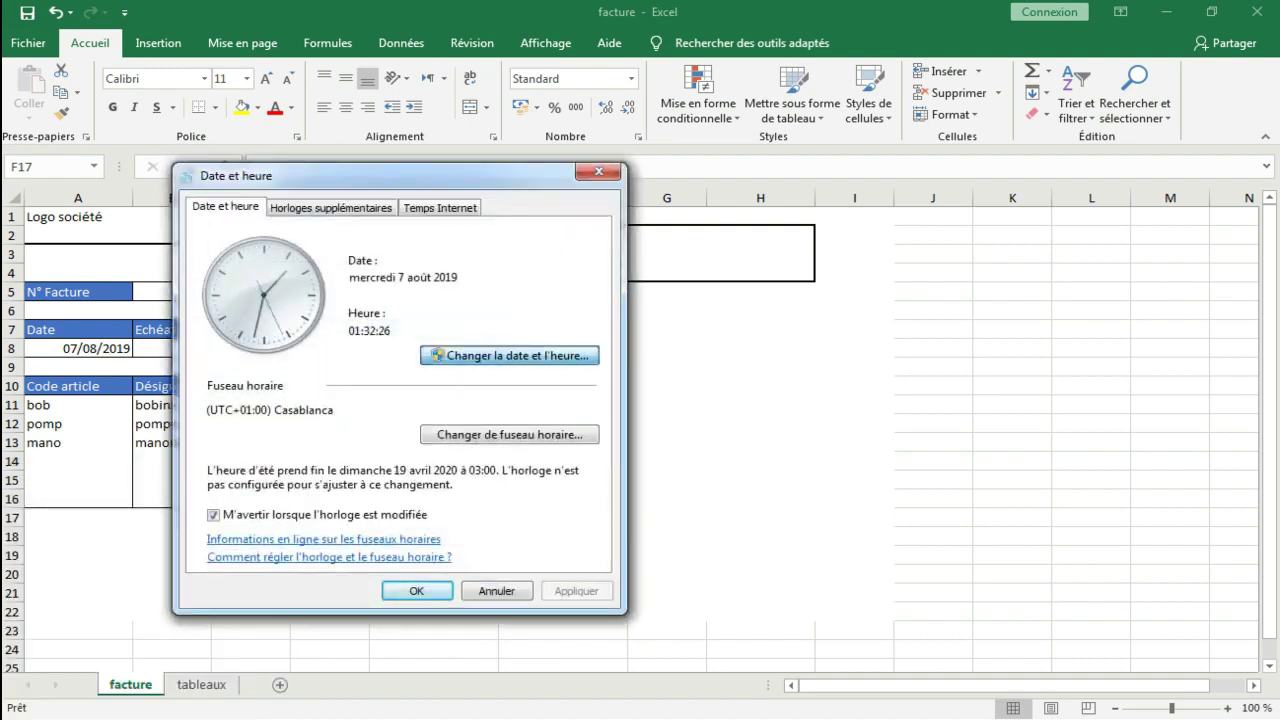
click(510, 356)
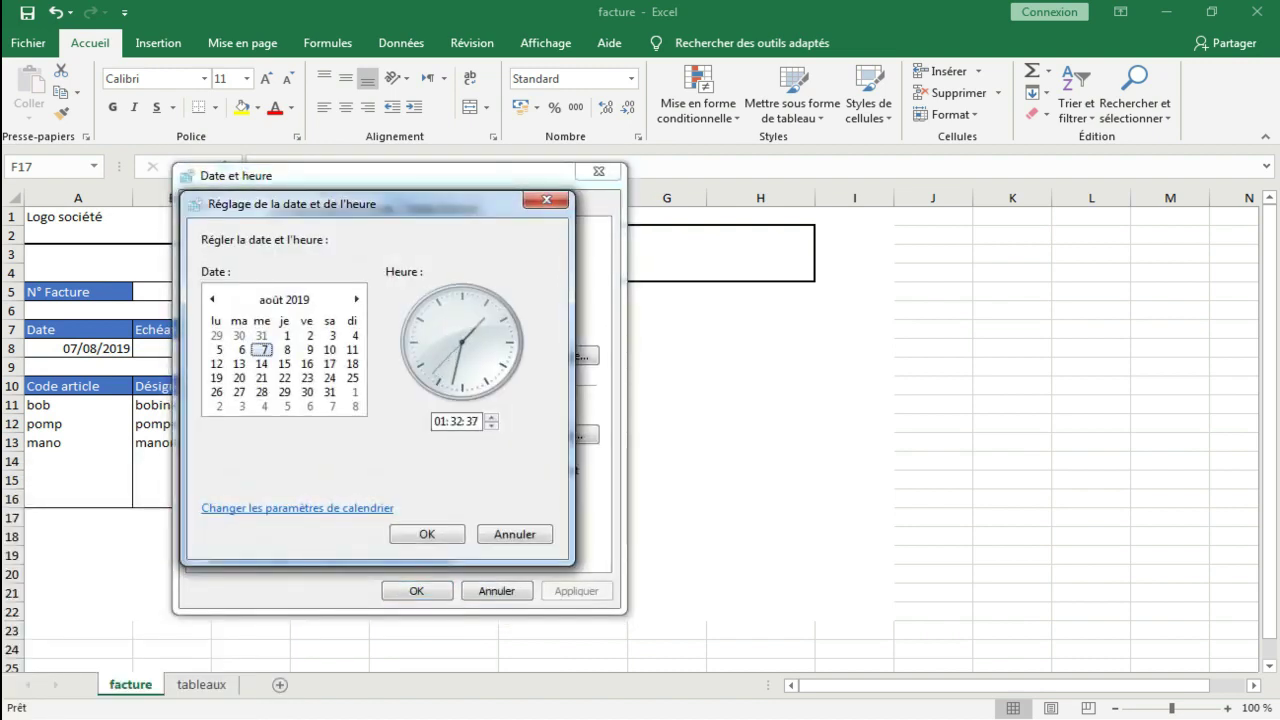
click(330, 350)
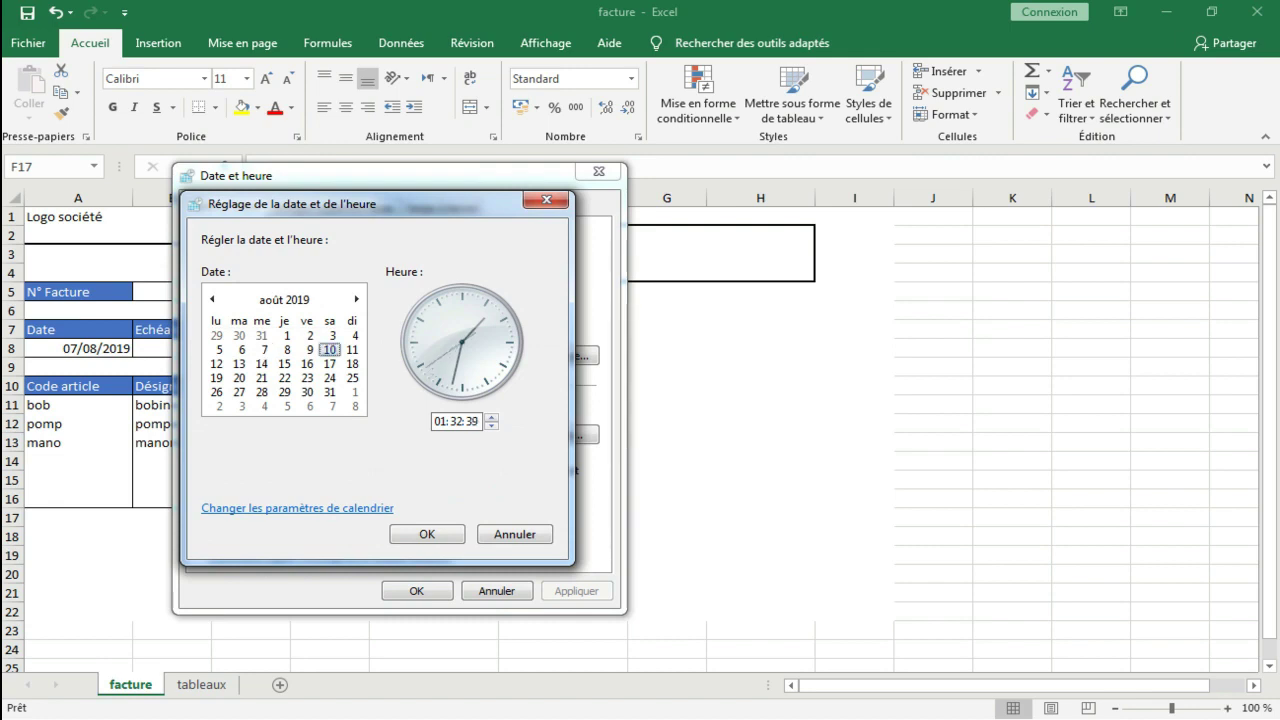
click(427, 534)
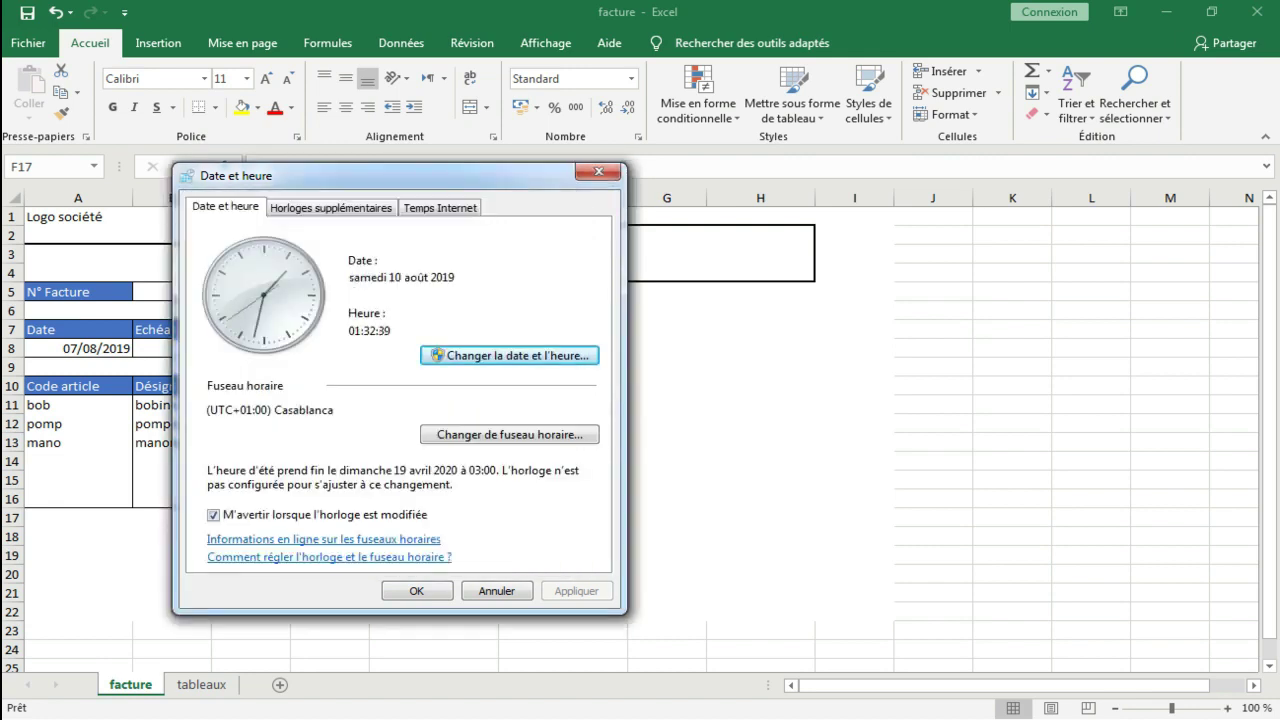
click(417, 591)
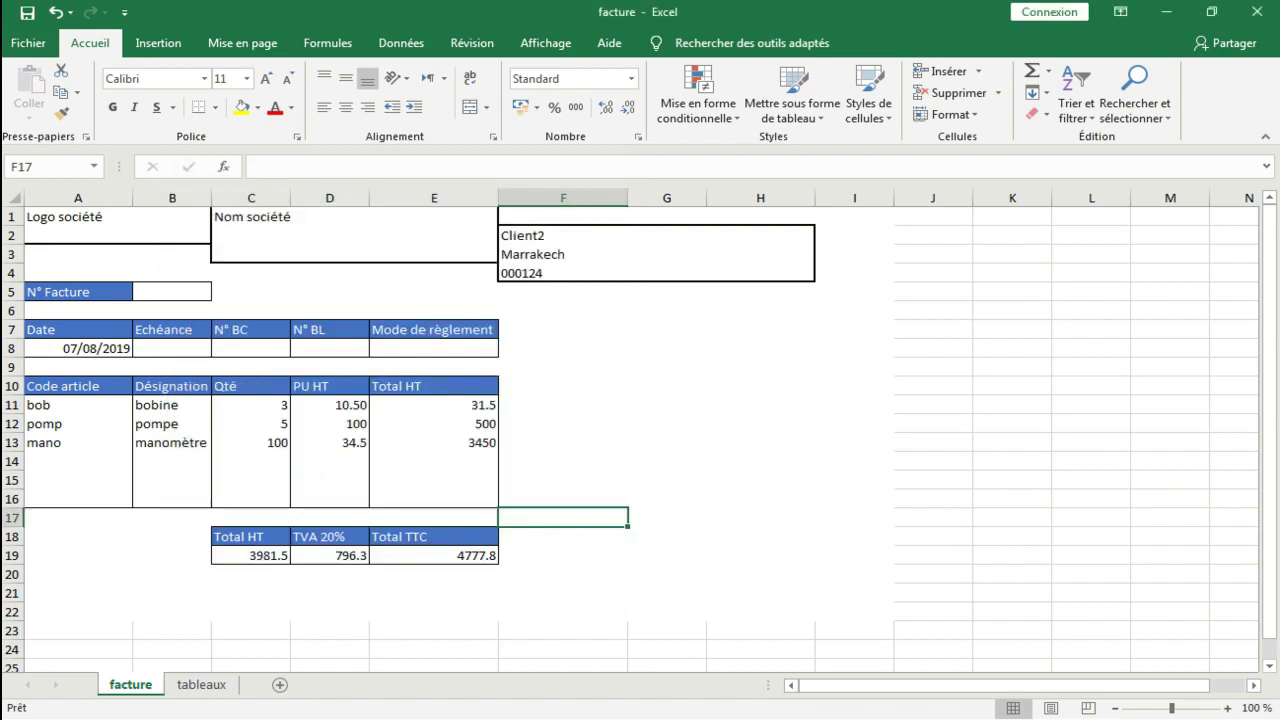
Re-enter the MAINTENANT formula in cell A8 to refresh the invoice date
click(78, 349)
click(380, 167)
key(Return)
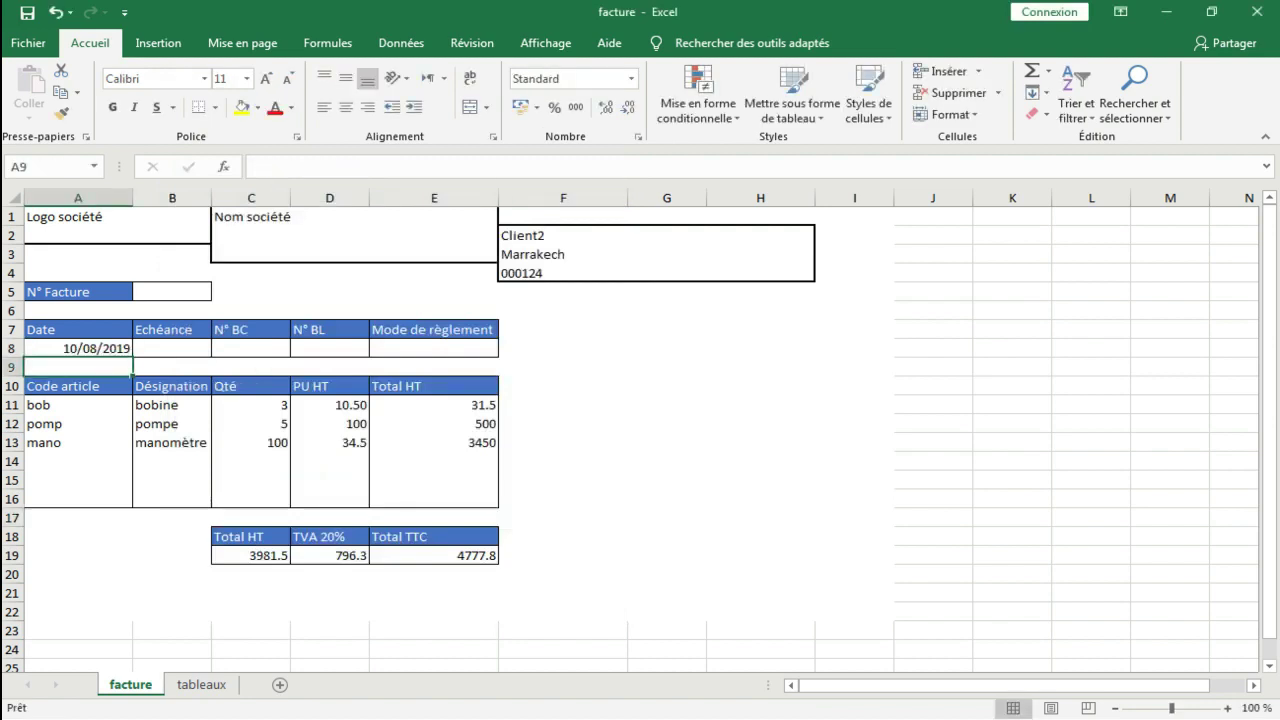
Replace the MAINTENANT formula in the invoice date cell A8 with the fixed date 7/8/19
click(78, 349)
text(7/08/2019)
key(Return)
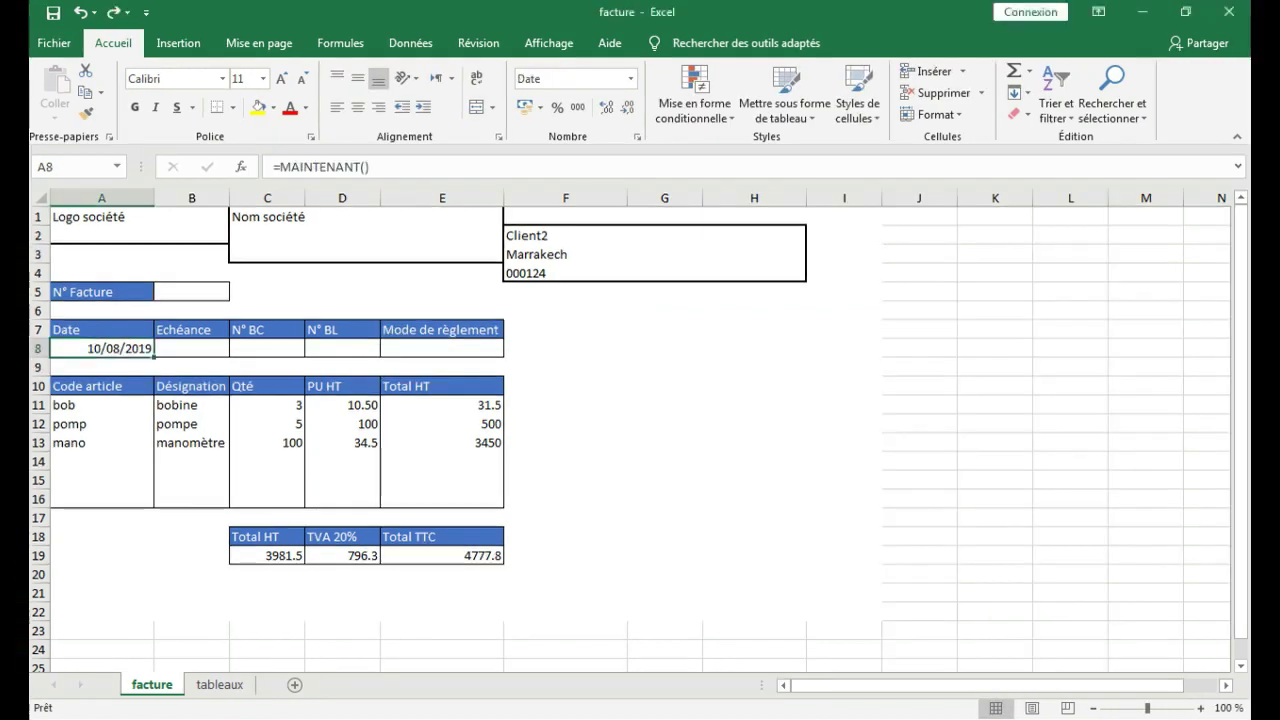
text(7/8/19)
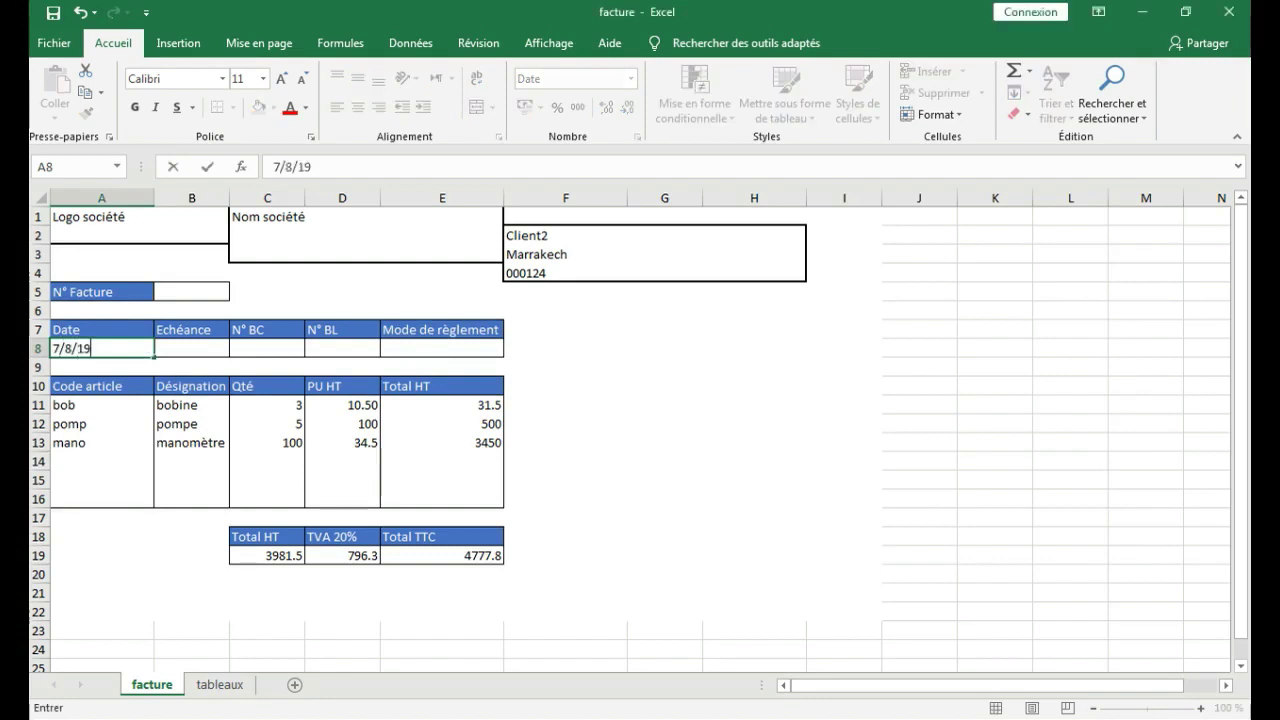
key(Return)
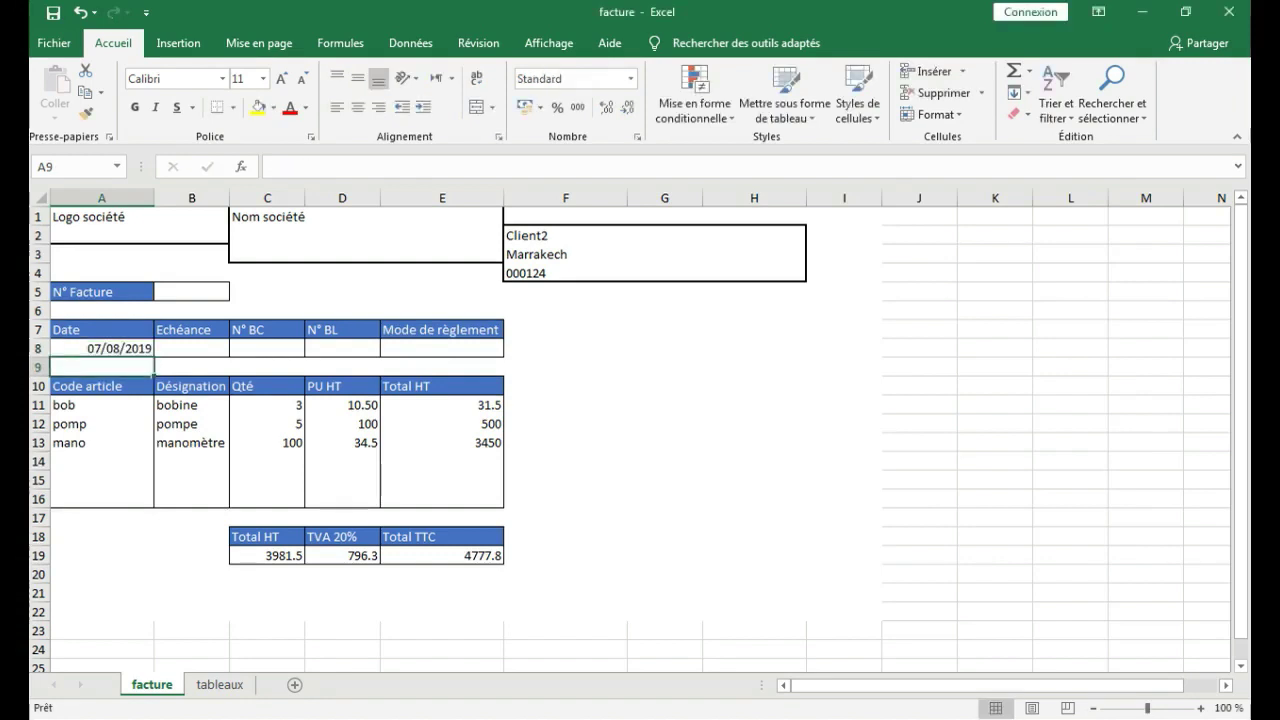
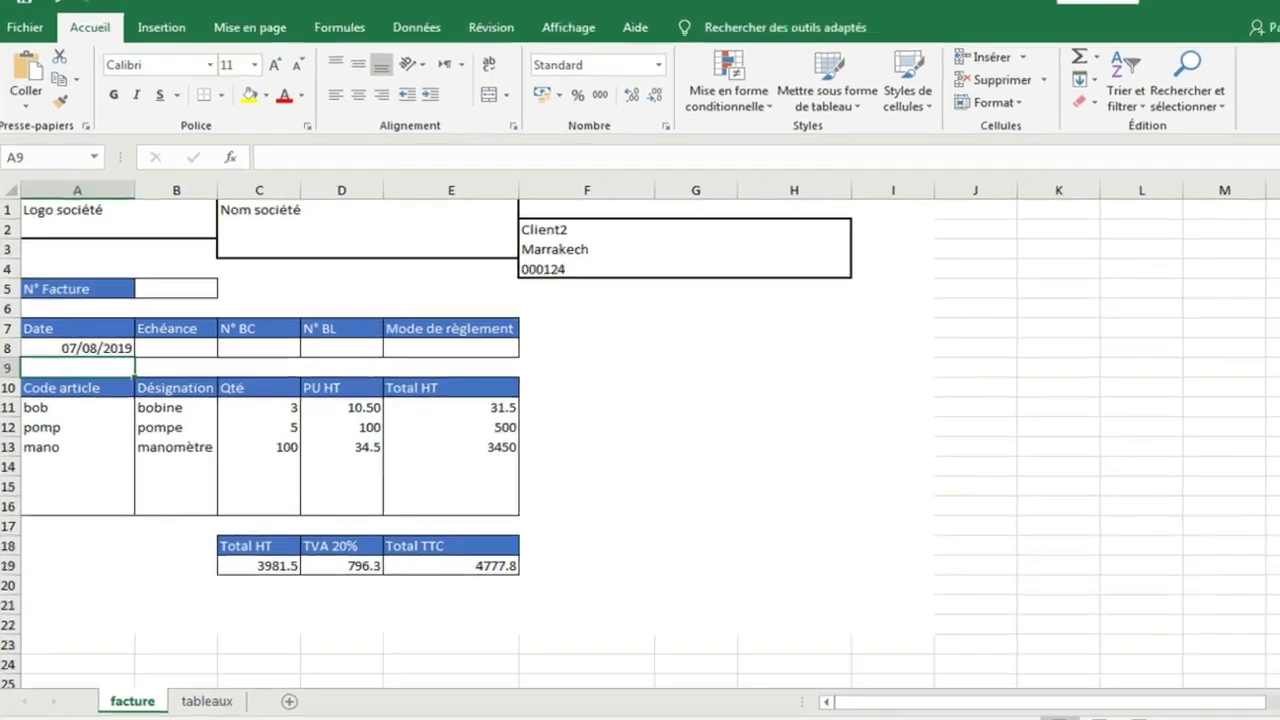
Move the block B7:E8 one column over to C7:F8 and enter the header "condition de paiement" in B7
drag(172, 330, 530, 348)
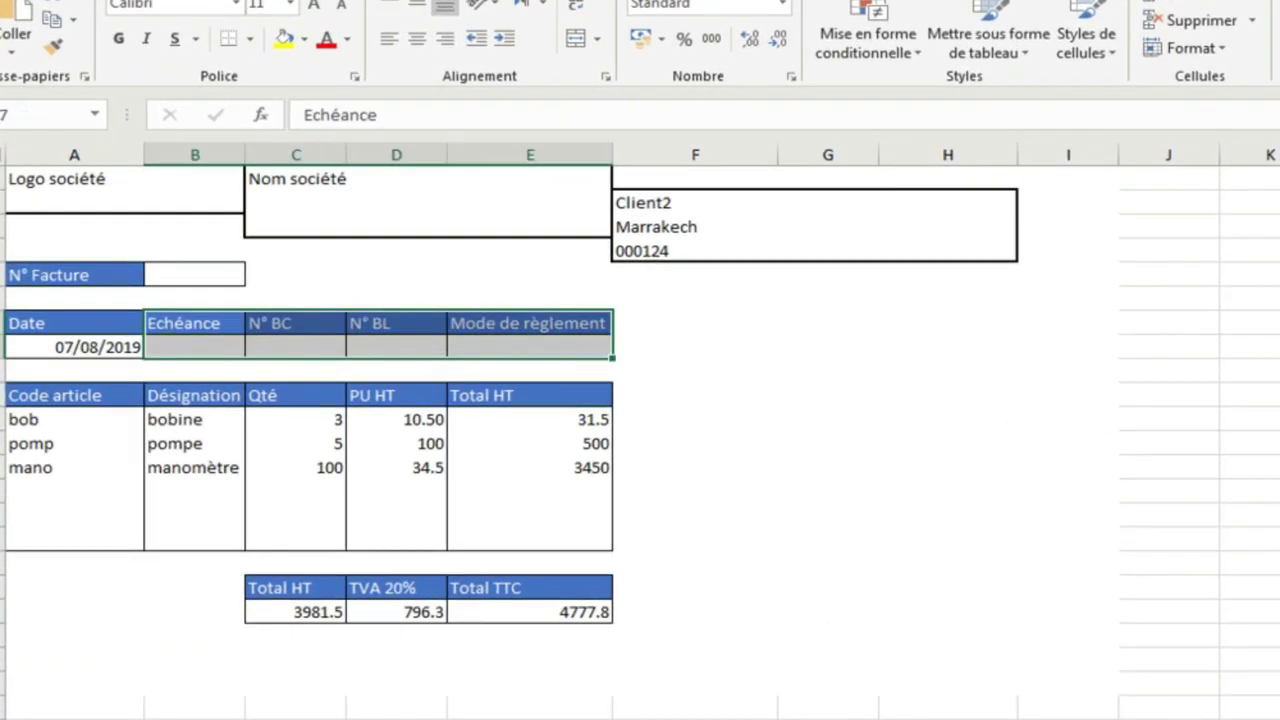
drag(222, 358, 304, 354)
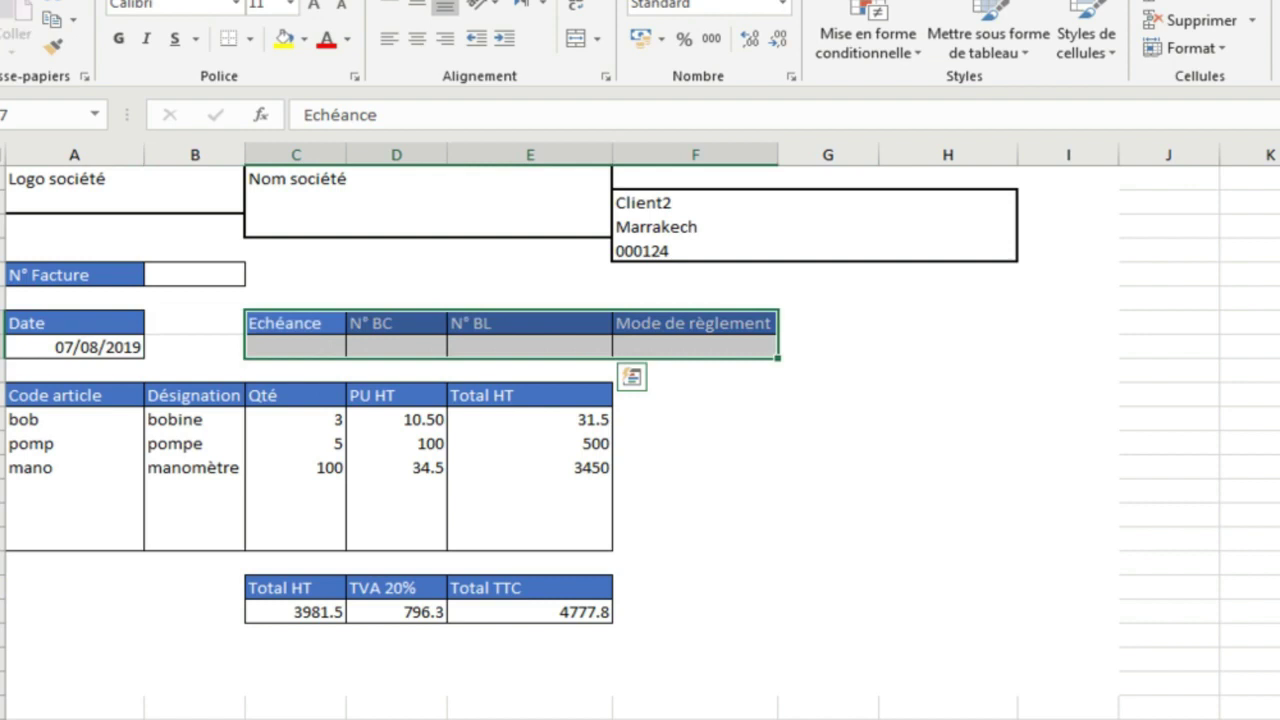
click(195, 323)
text(condi)
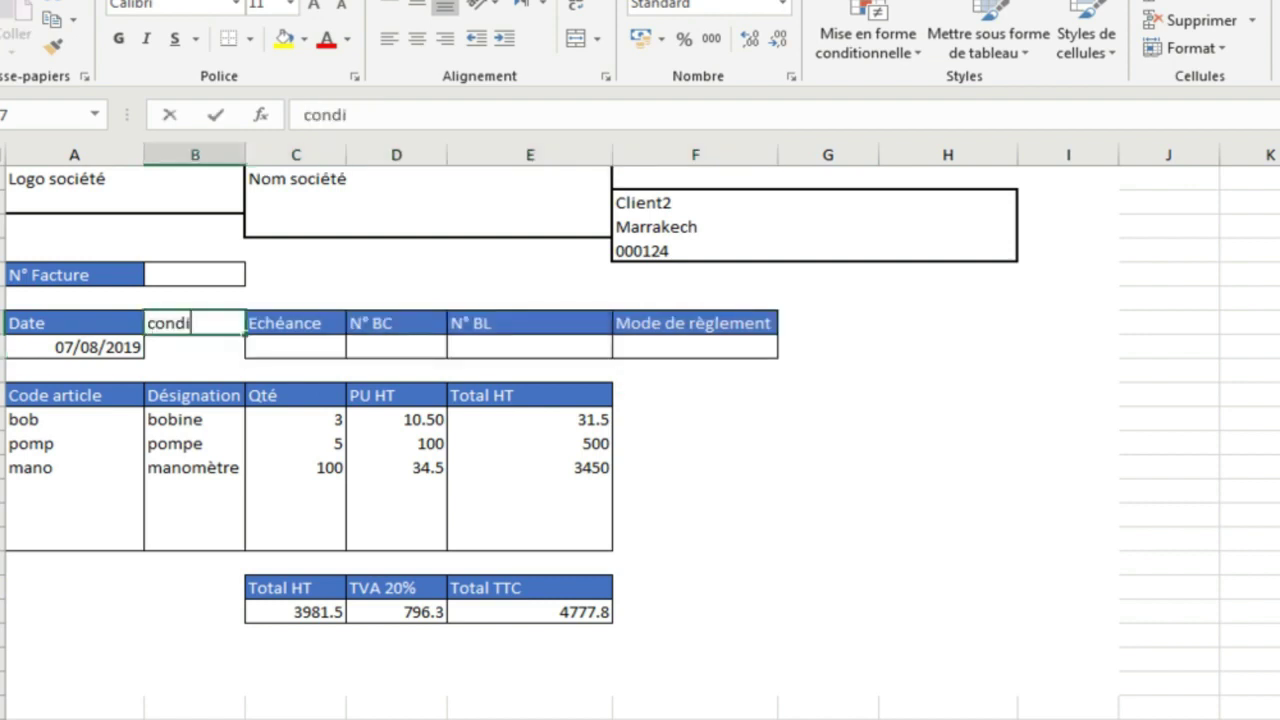
text(tion de paiemen)
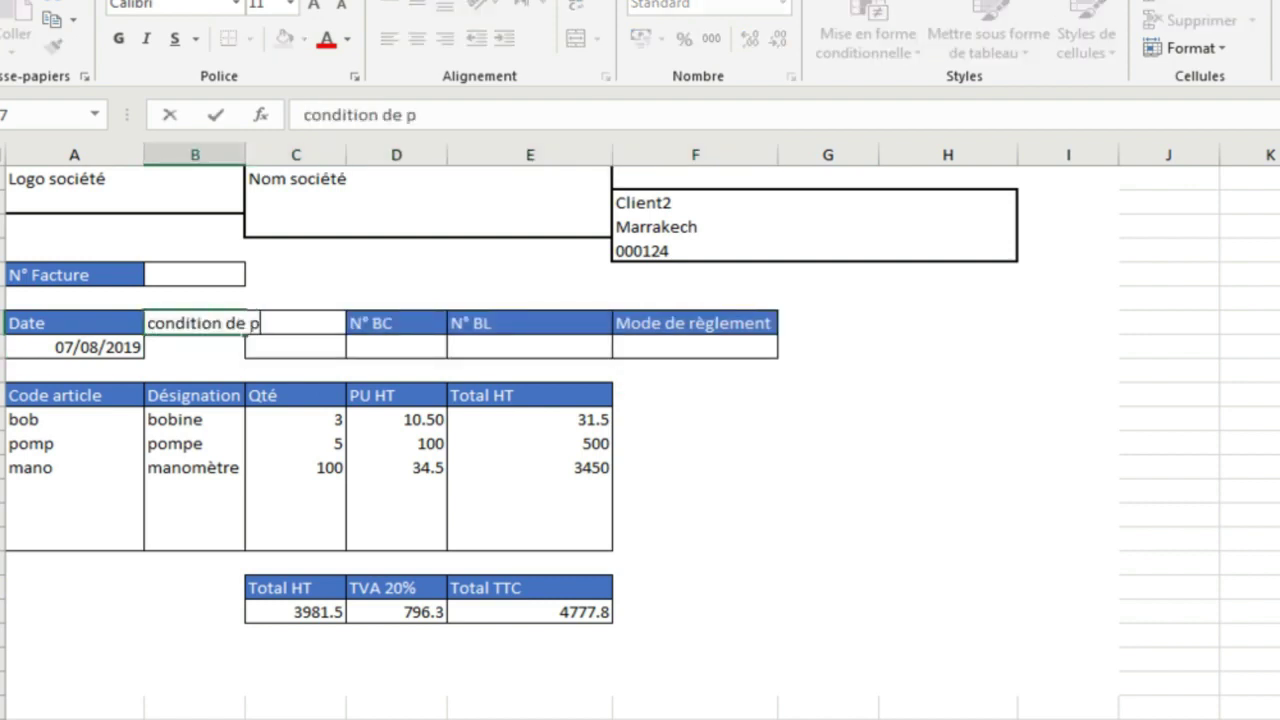
text(t)
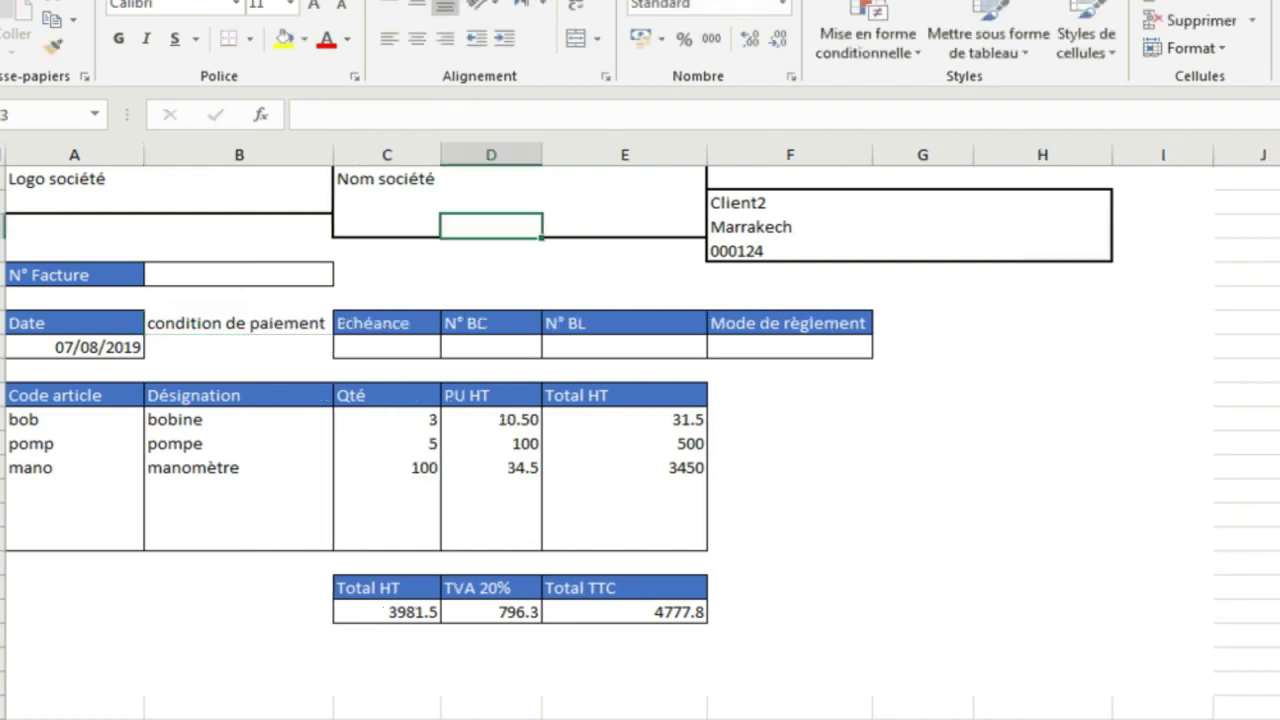
Copy the formatting of the Echéance cells C7:C8 onto the payment condition cells B7:B8
click(387, 323)
drag(387, 323, 387, 347)
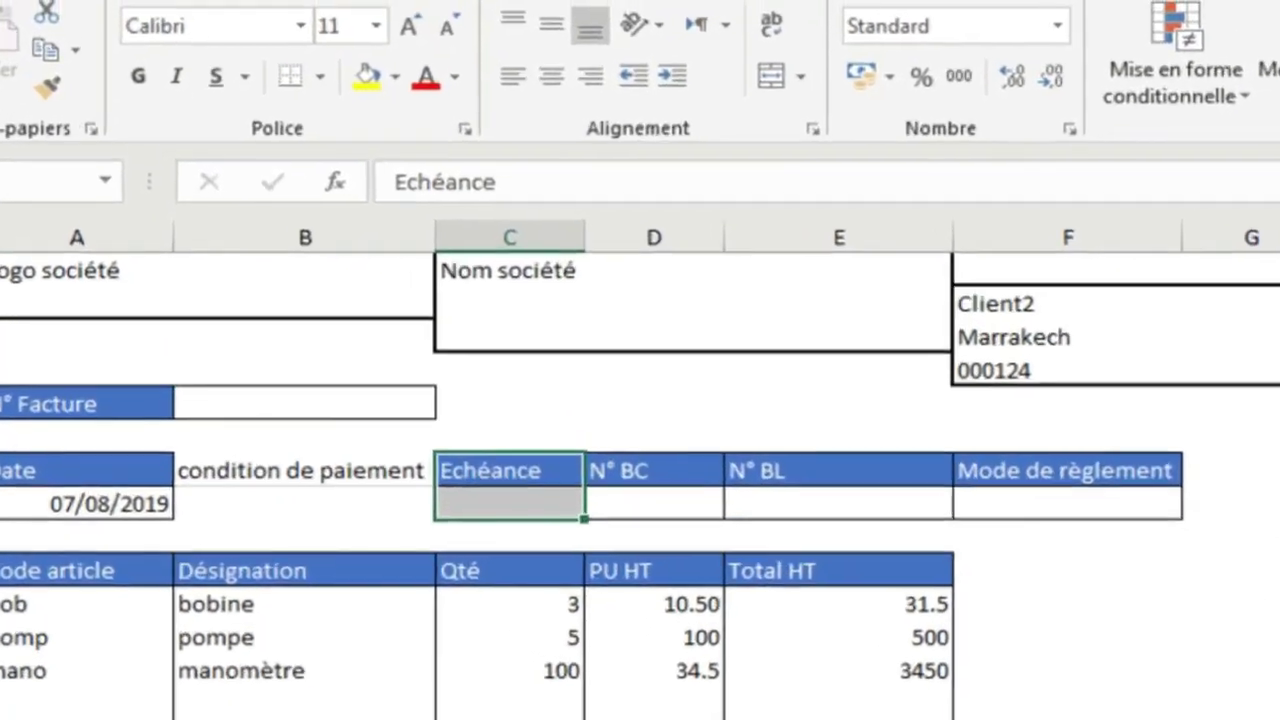
click(53, 46)
drag(306, 474, 306, 507)
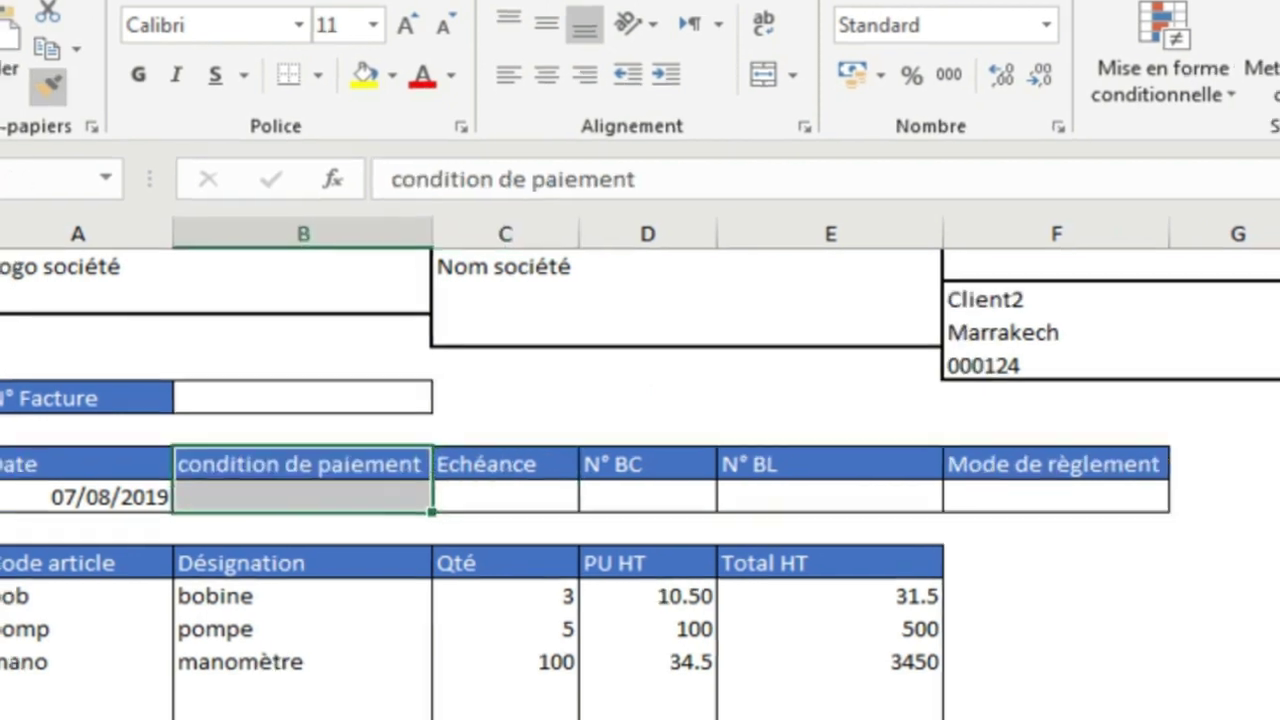
Enter "30 jours" as the payment condition in cell B8
click(306, 507)
text(30 jours)
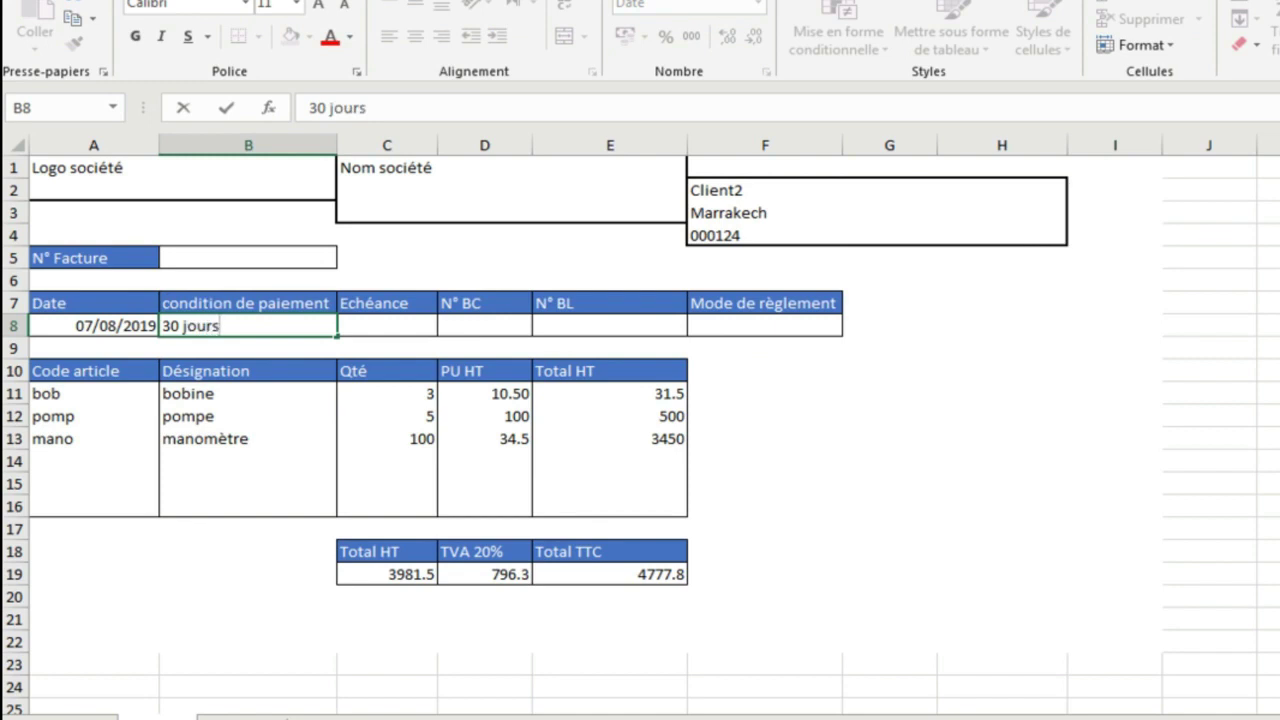
key(Tab)
Enter the formula =A8+B8 in the Echéance cell C8
text(=)
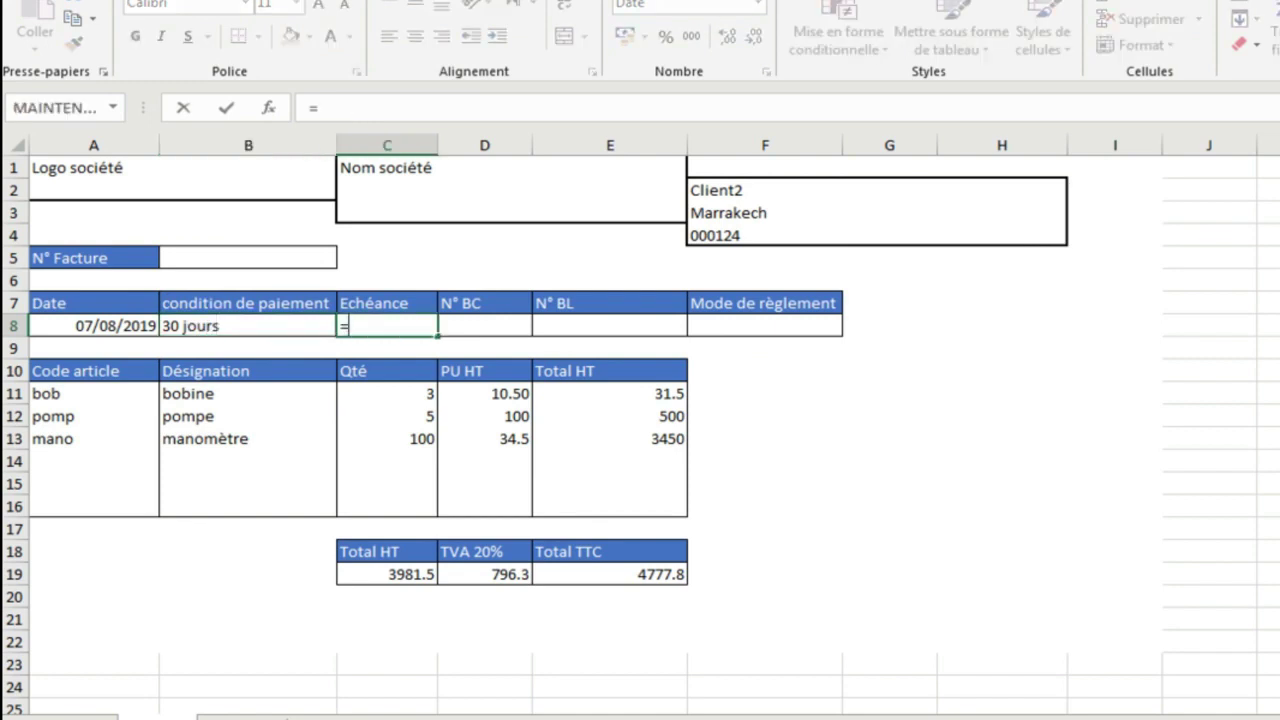
click(94, 326)
text(+)
click(248, 326)
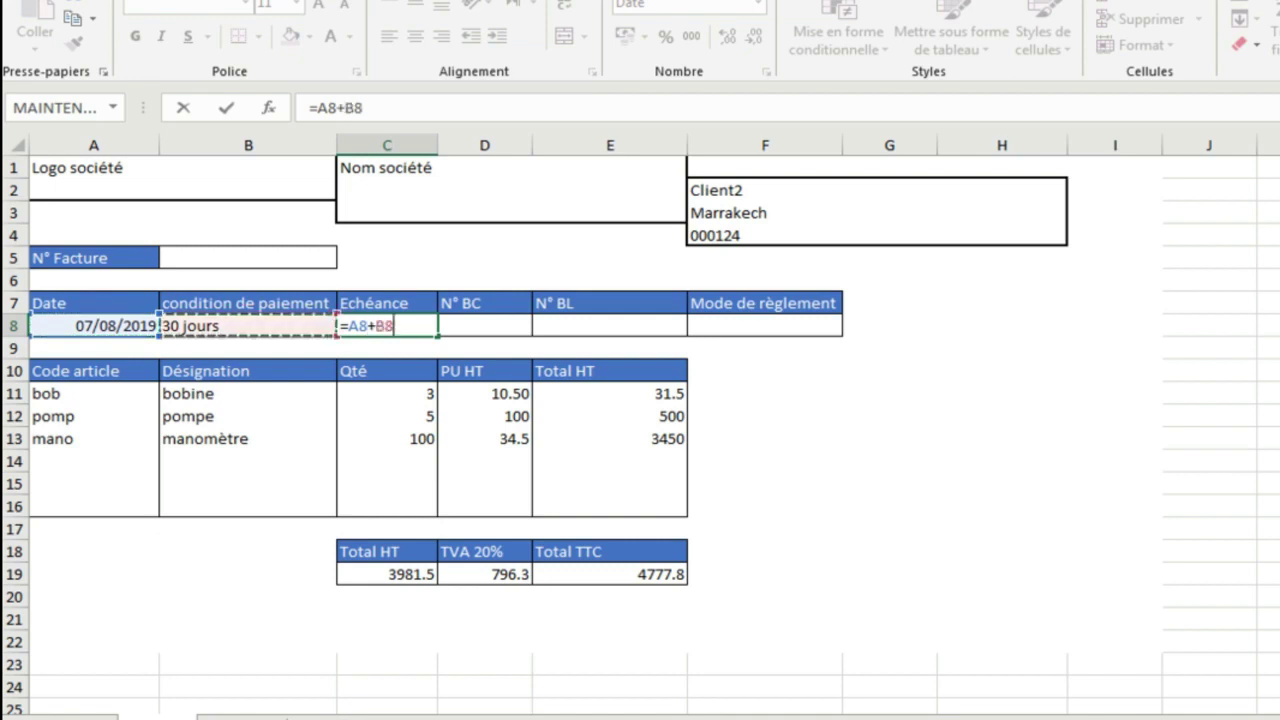
key(Return)
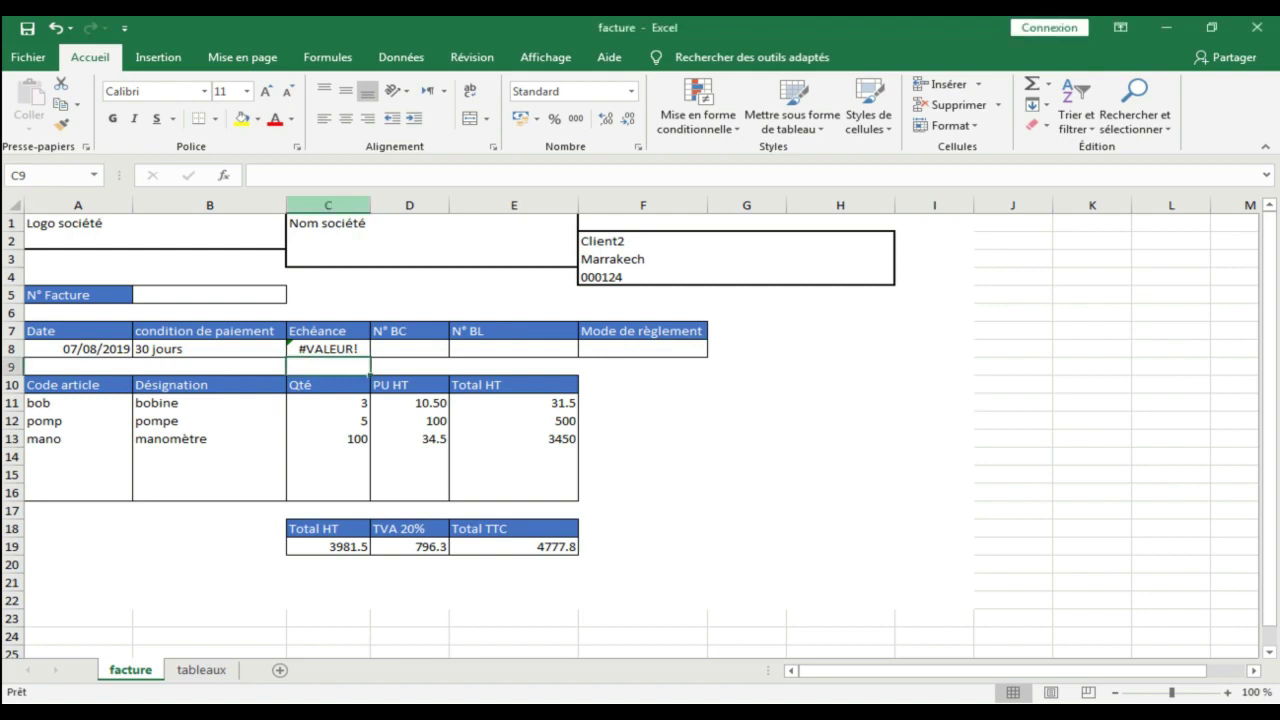
Widen column B and extend the header in B7 to "condition de paiement(jours)"
drag(286, 205, 362, 205)
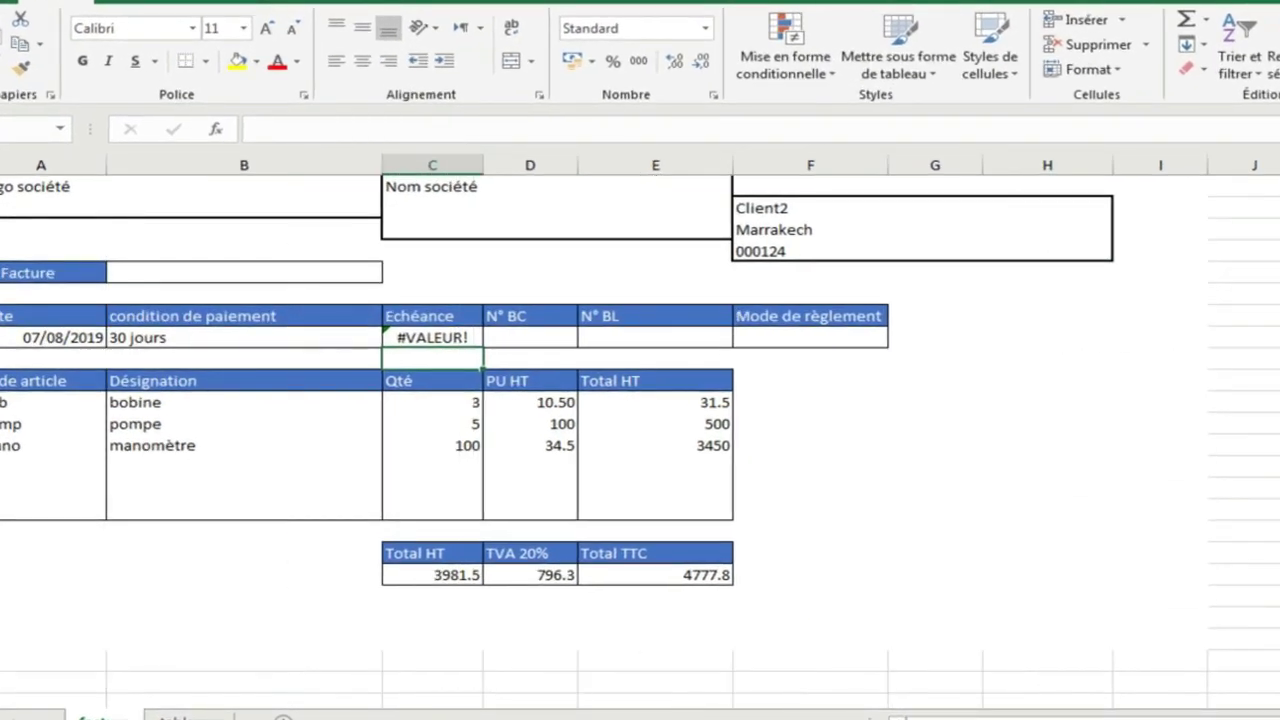
double_click(290, 316)
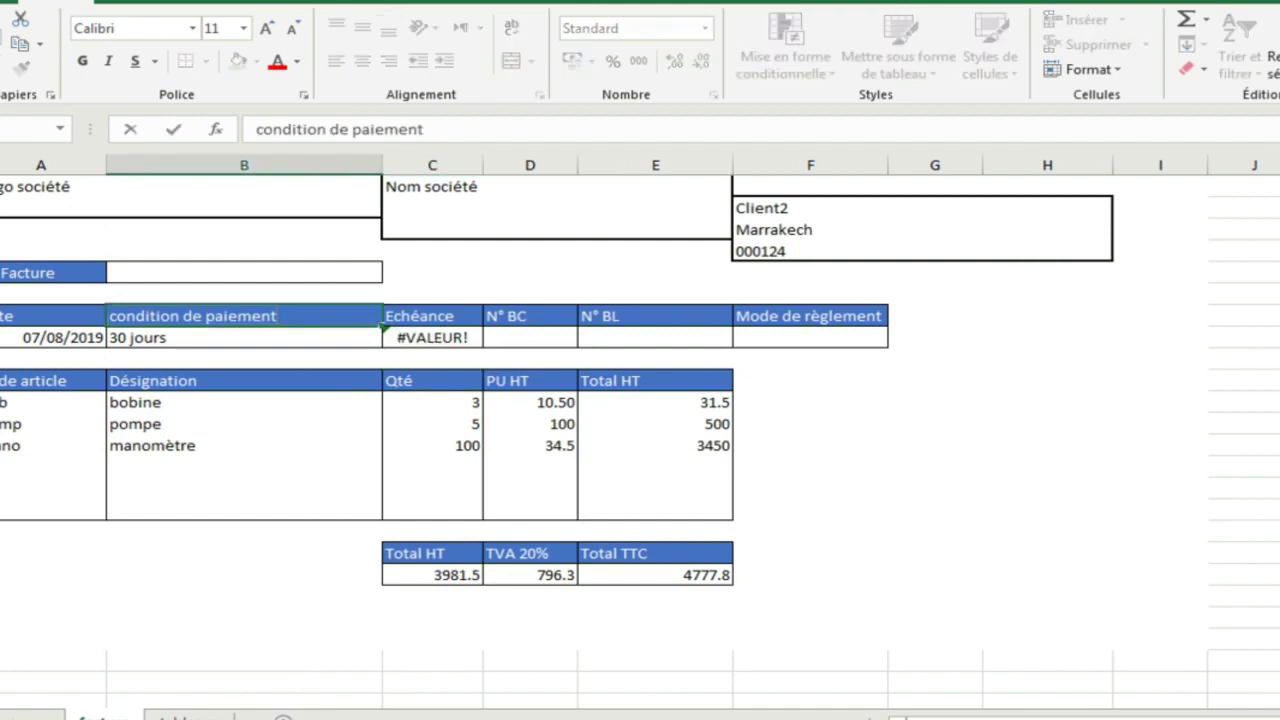
text((jours))
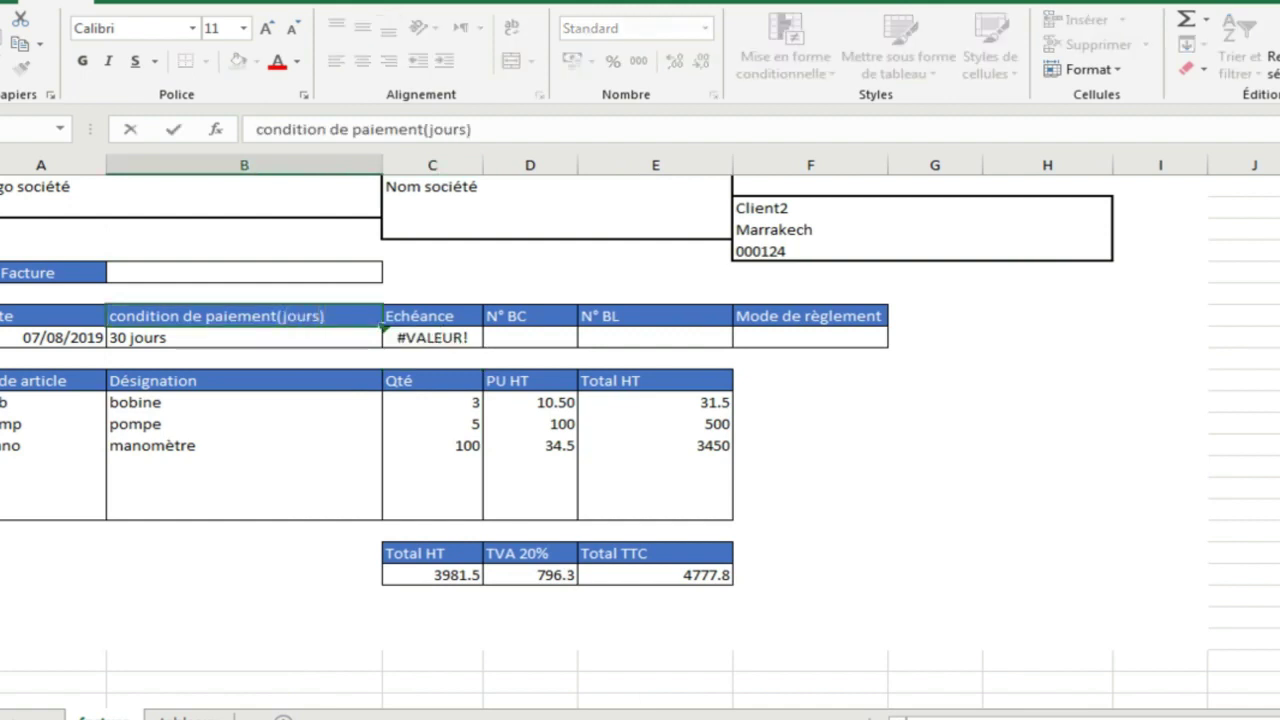
key(Return)
Remove the word "jours" from the payment condition in B8, leaving only 30
key(F2)
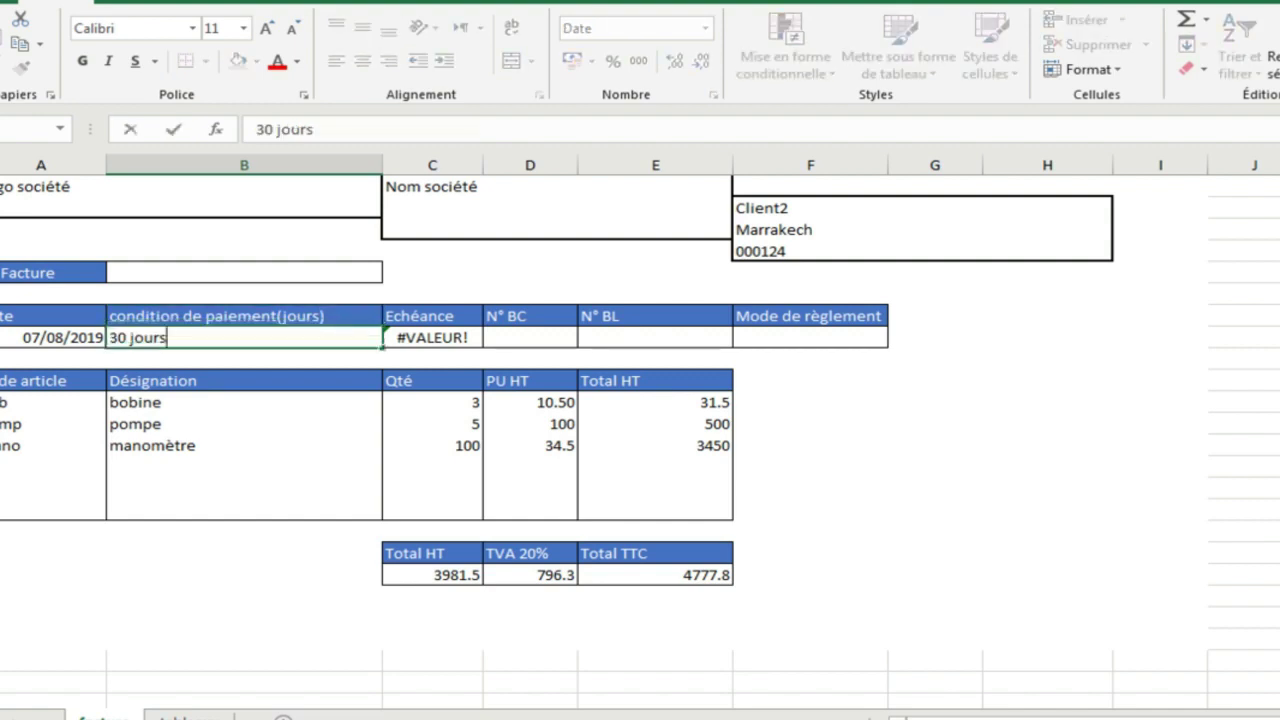
key(BackSpace)
key(BackSpace)
key(BackSpace)
key(BackSpace)
key(BackSpace)
click(244, 424)
Format cell B8 with the Nombre category and 2 decimals
click(244, 338)
key(ctrl+1)
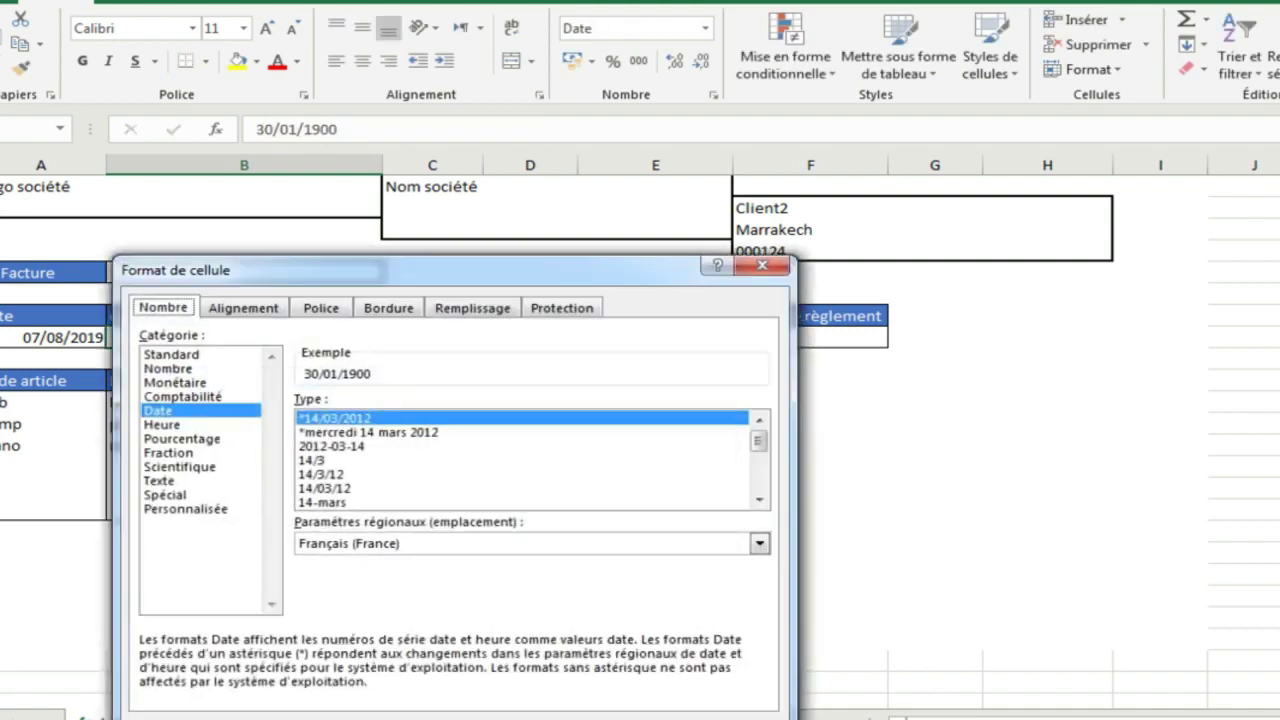
click(168, 369)
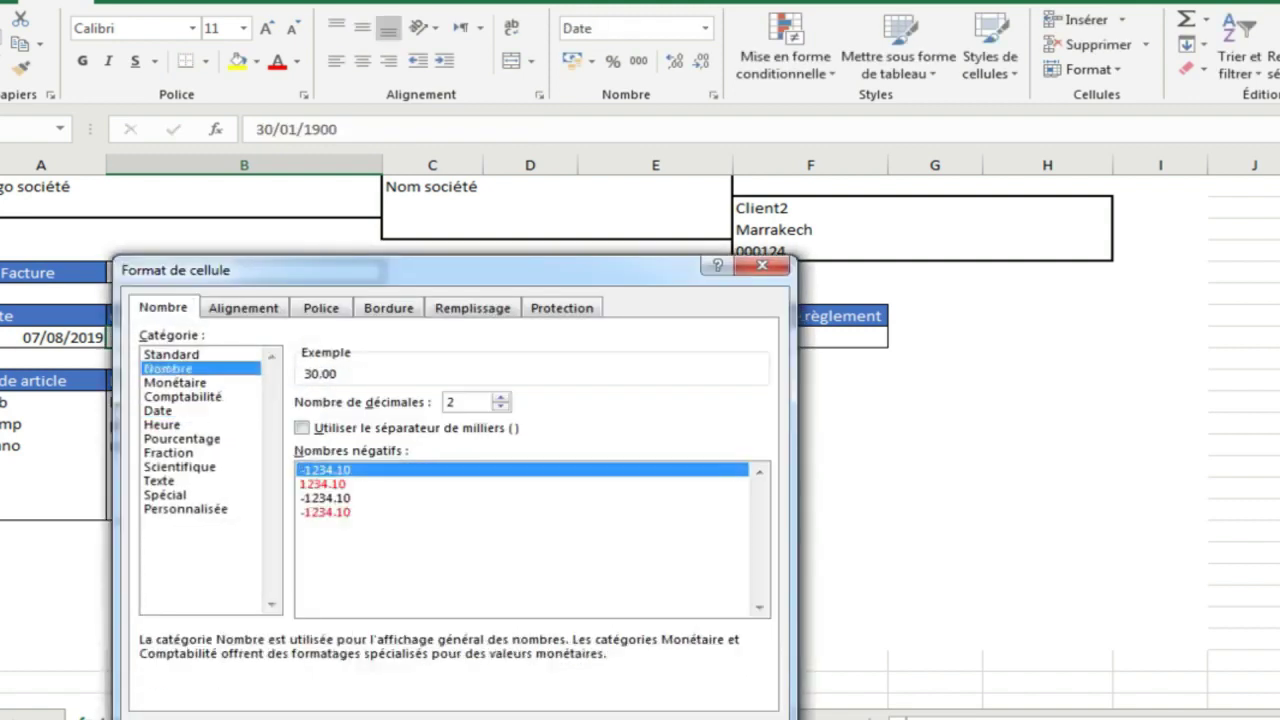
key(Return)
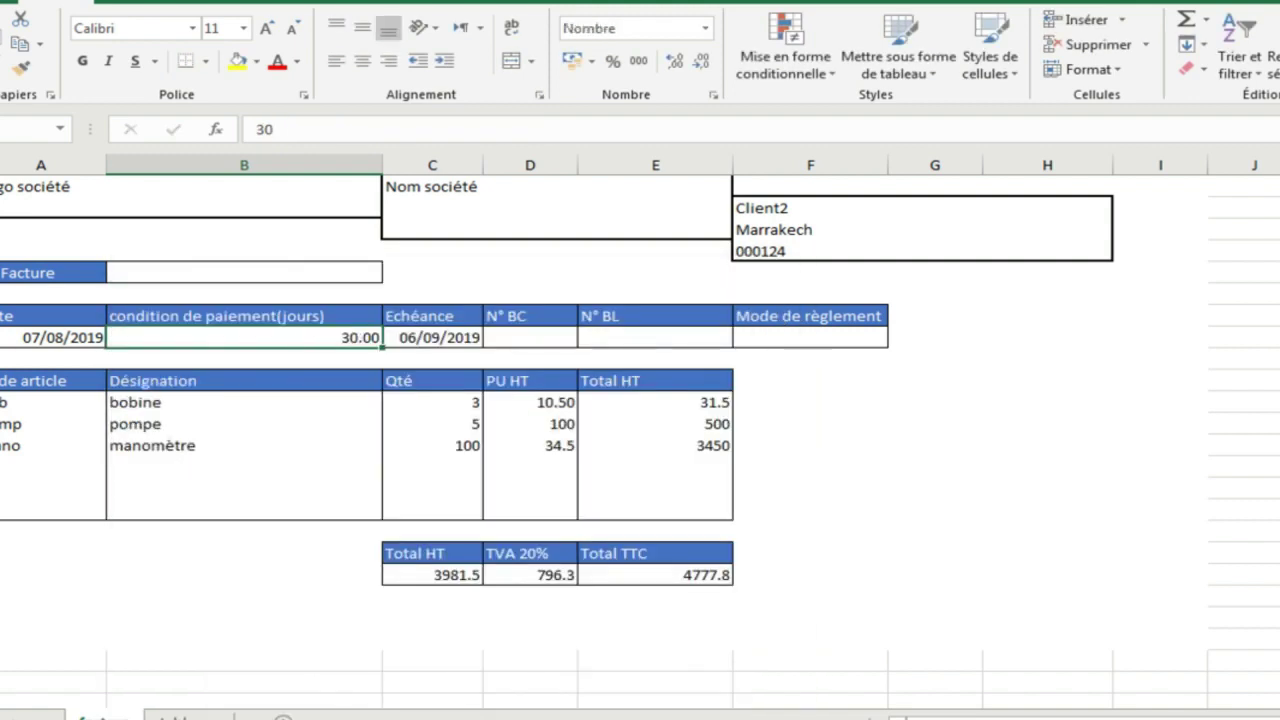
Delete "(jours)" from the header in B7 so it reads "condition de paiement"
double_click(338, 316)
key(BackSpace)
key(BackSpace)
key(BackSpace)
key(BackSpace)
key(BackSpace)
key(BackSpace)
key(BackSpace)
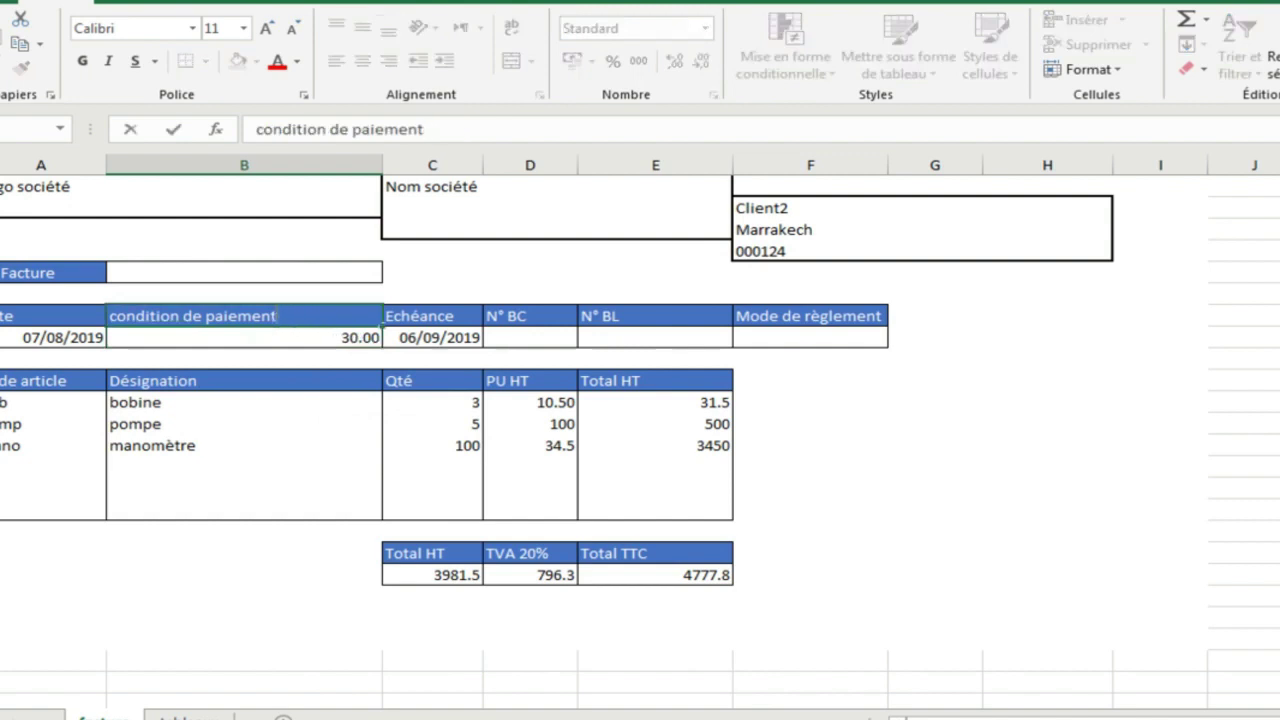
key(Return)
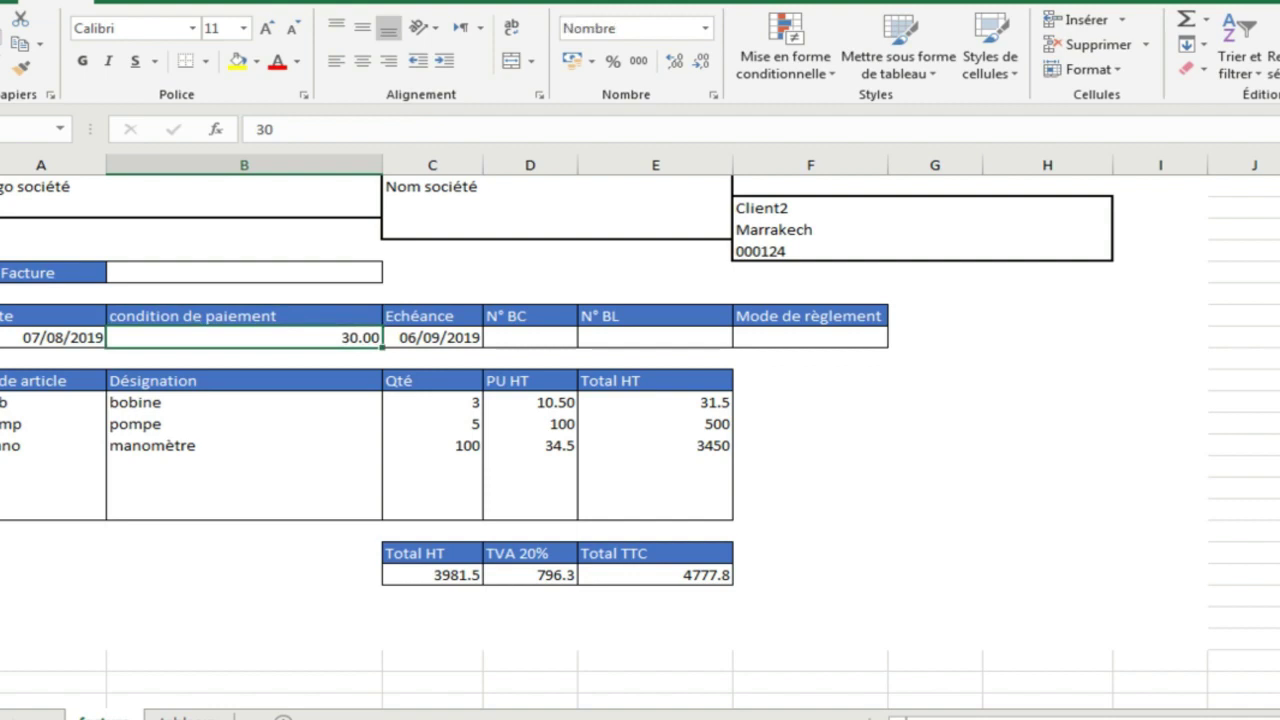
Change the payment condition in B8 back to the text "30 jours"
text(30 j)
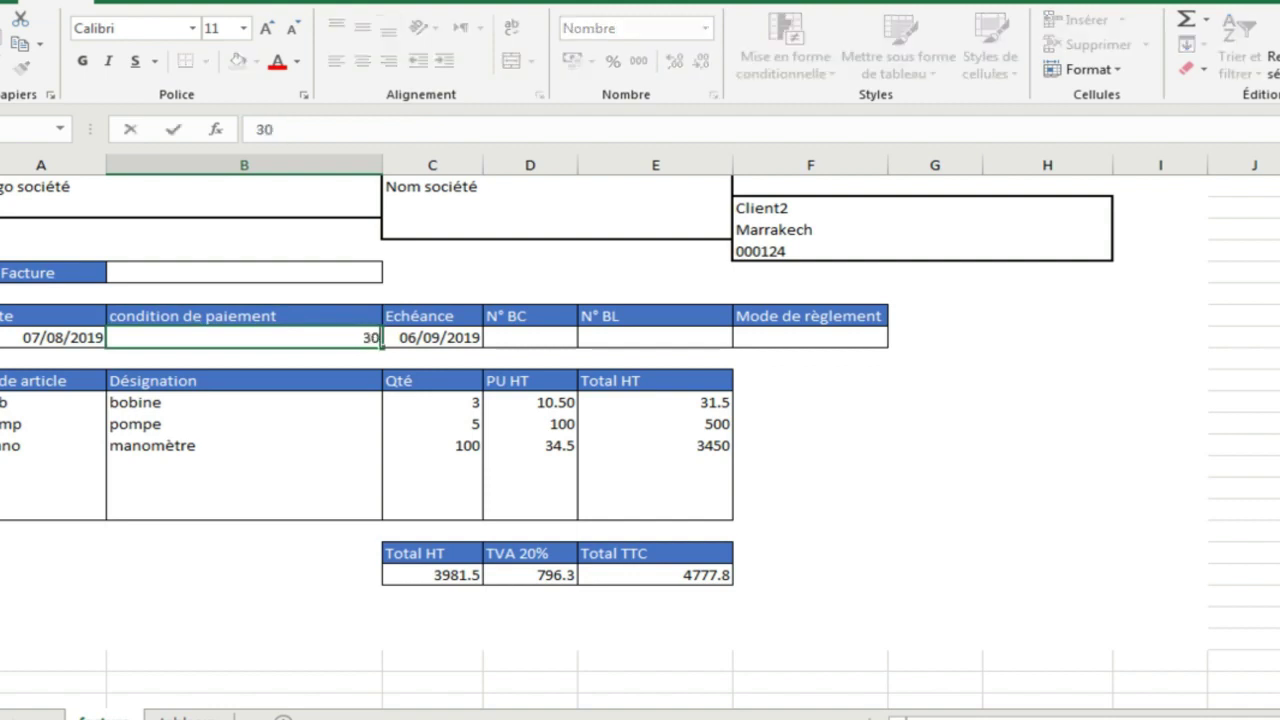
text(ours)
key(Tab)
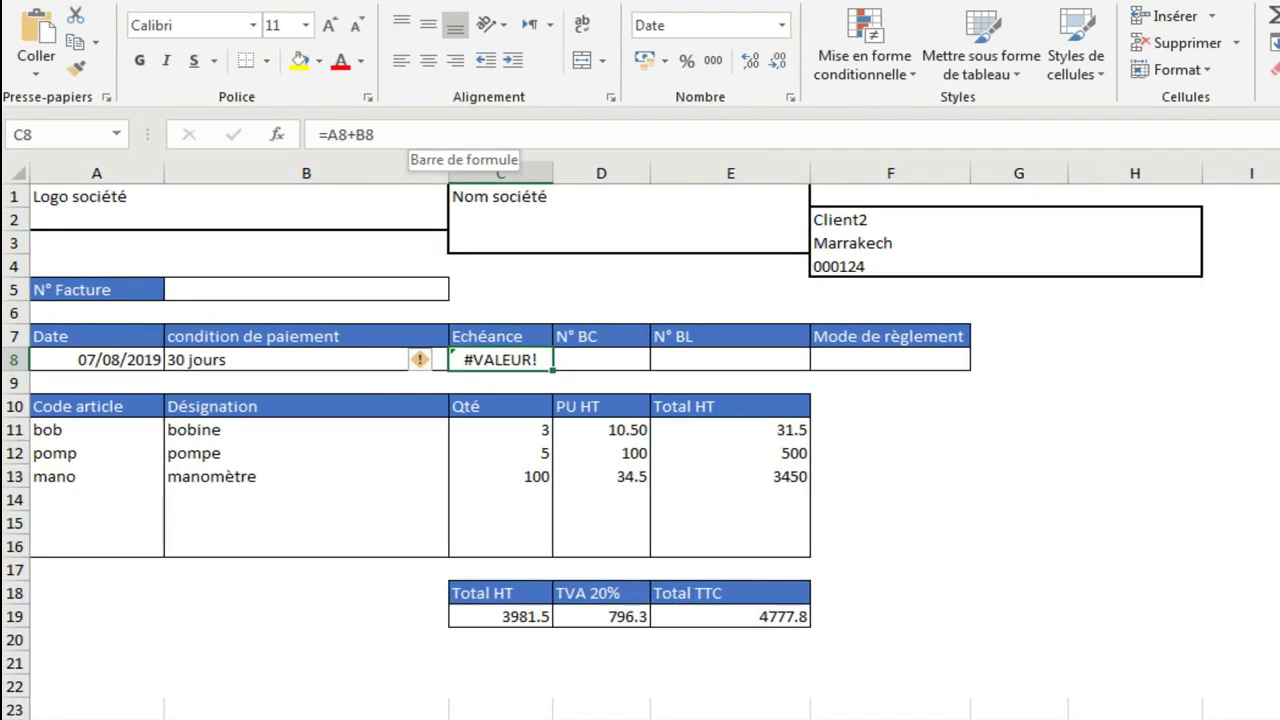
Replace the B8 reference in the Echéance formula of C8 with an inserted SI function
click(410, 134)
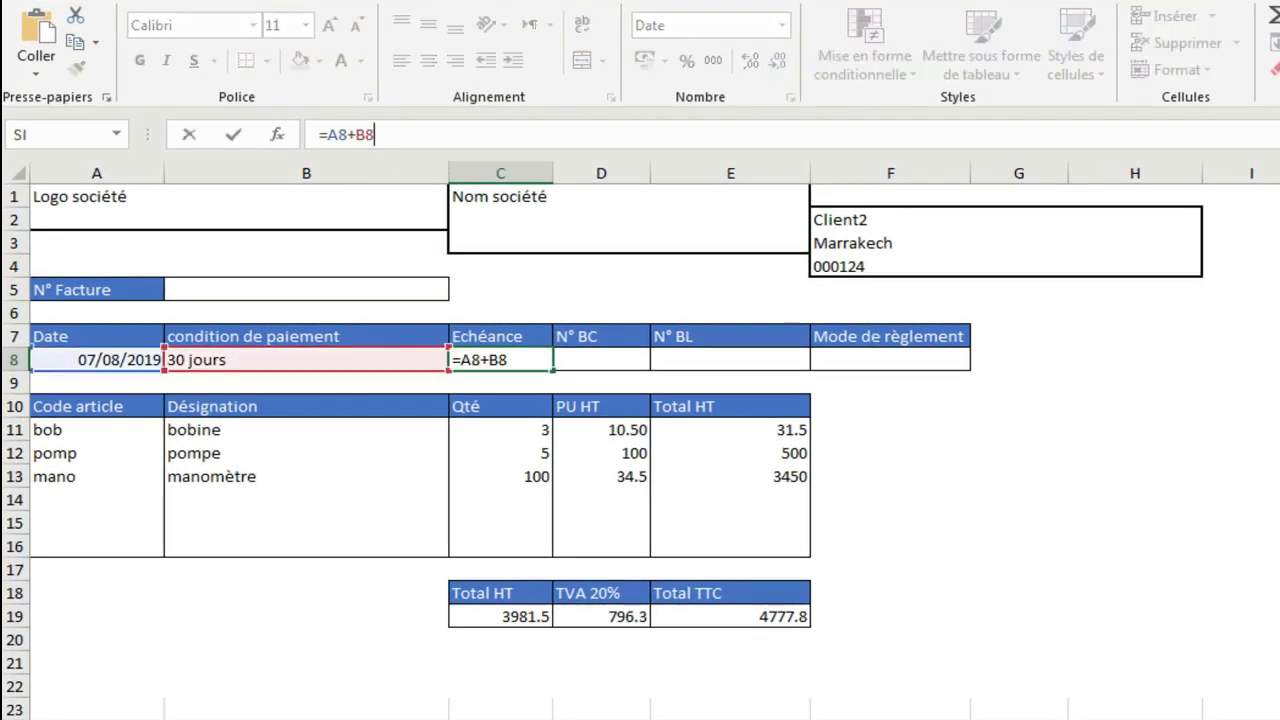
key(BackSpace)
key(BackSpace)
click(277, 134)
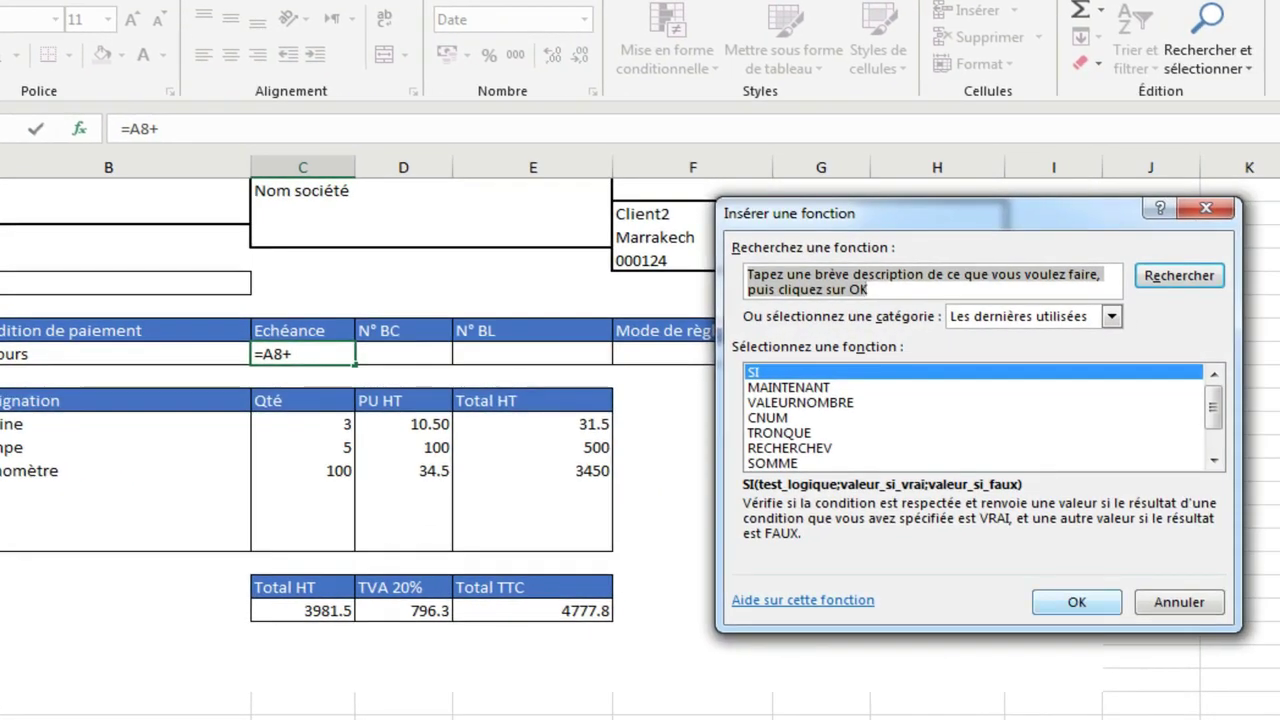
key(Return)
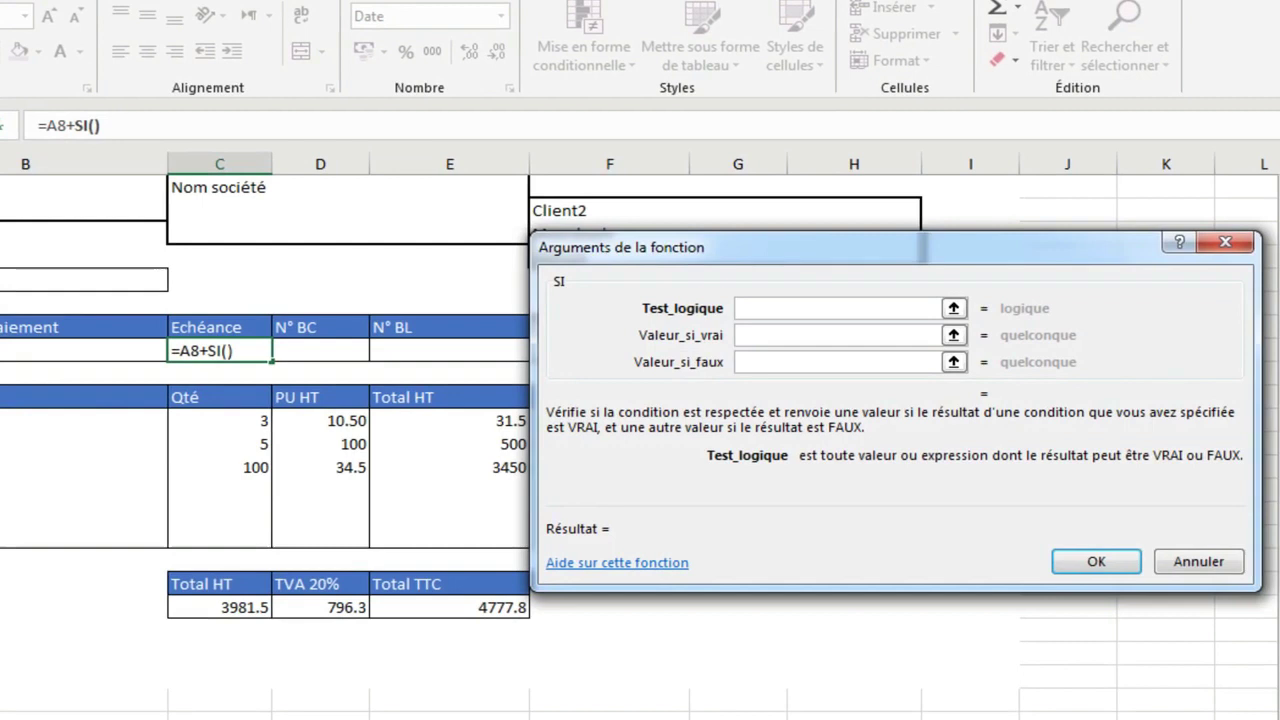
Enter the SI function's logical test comparing B8 with a text that begins with "30 "
click(20, 350)
text(="30 )
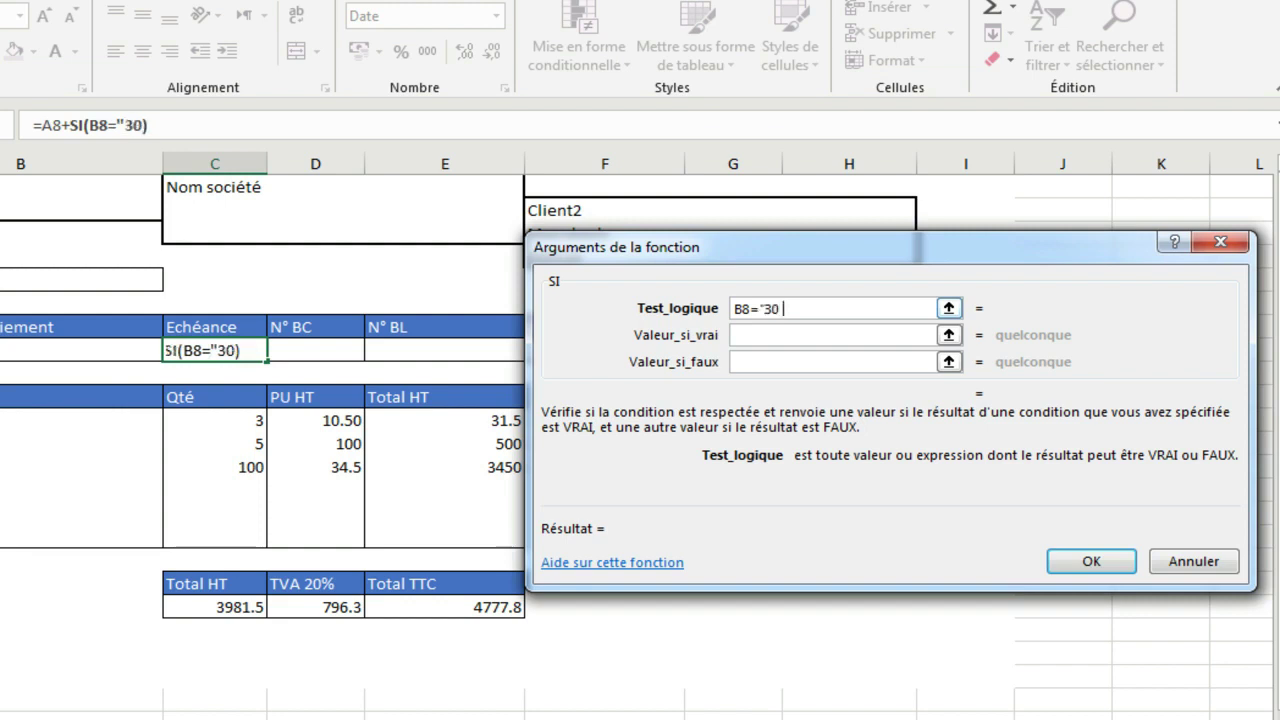
Complete the SI function in the Echéance formula with the test B8="30 jours3", 30 if true and 0 if false
text(jours3")
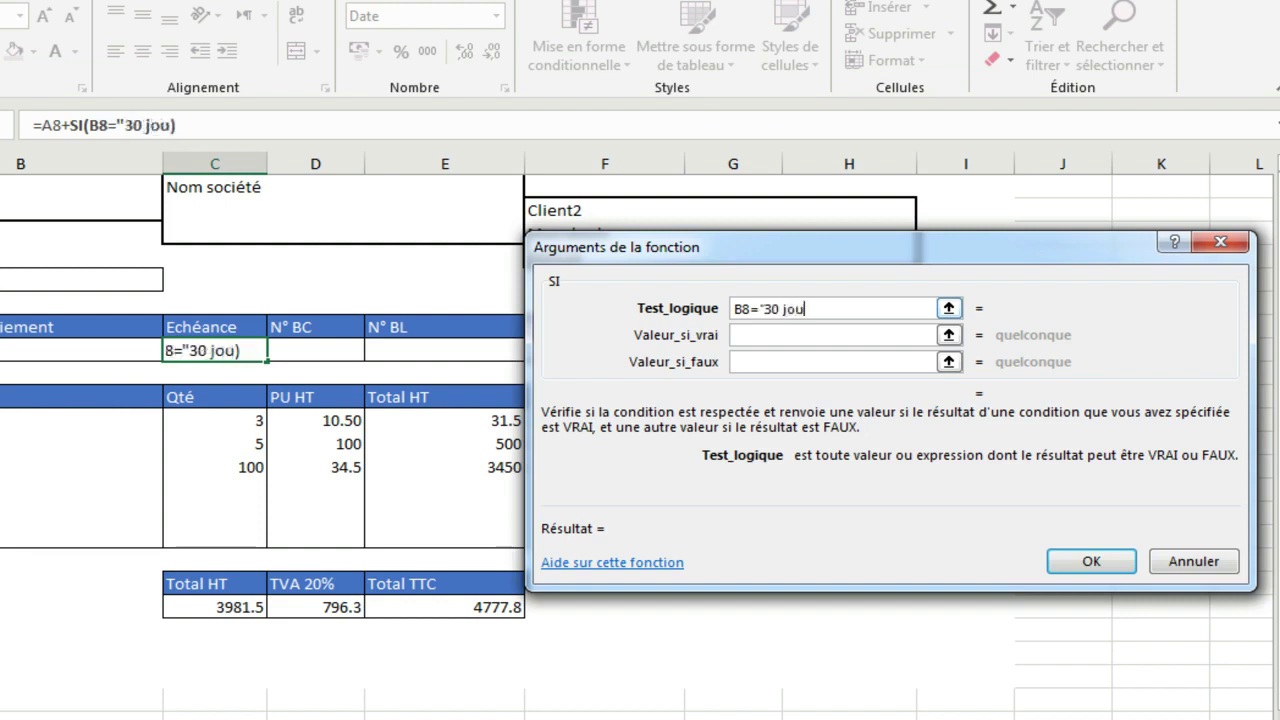
key(Tab)
text(30)
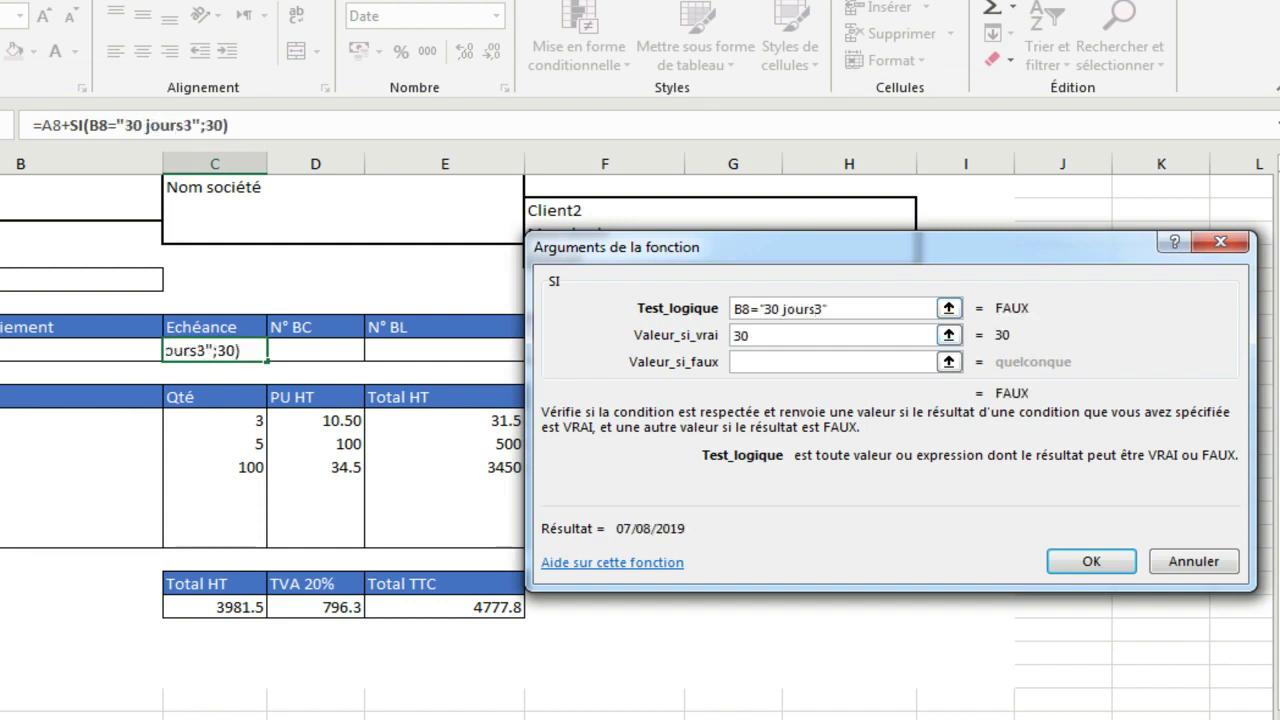
click(752, 336)
key(Tab)
text(0)
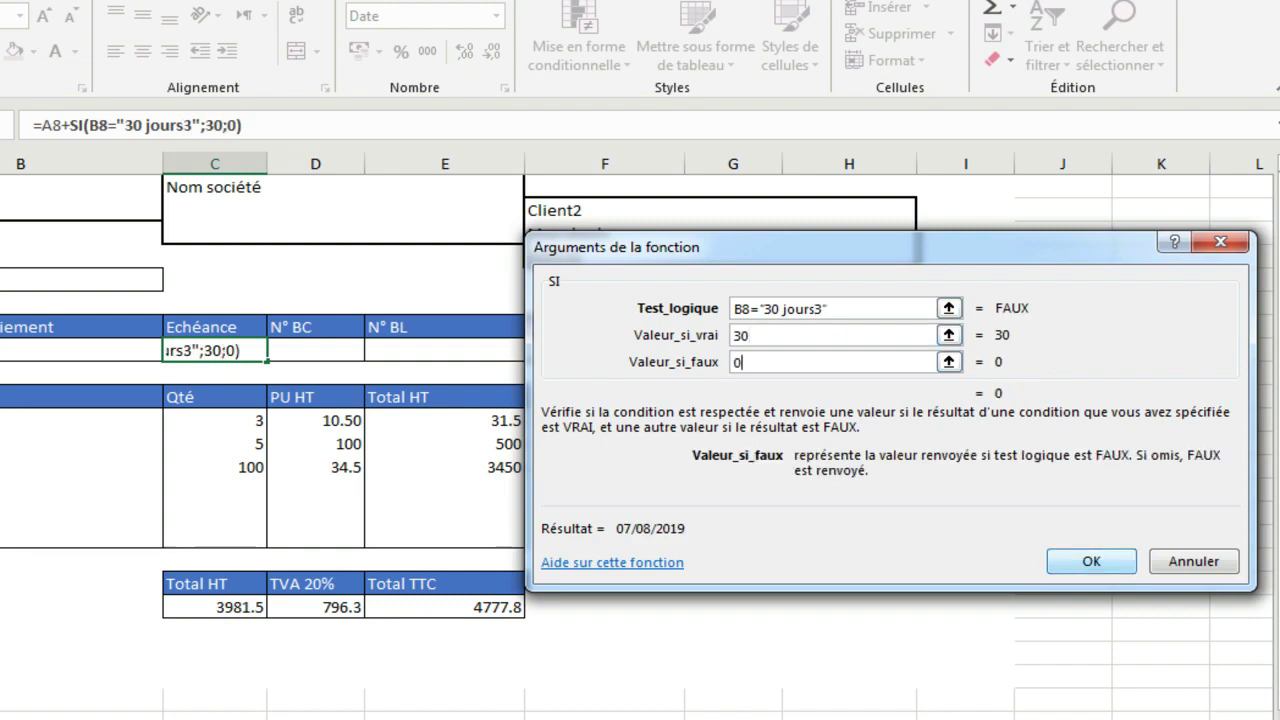
key(Return)
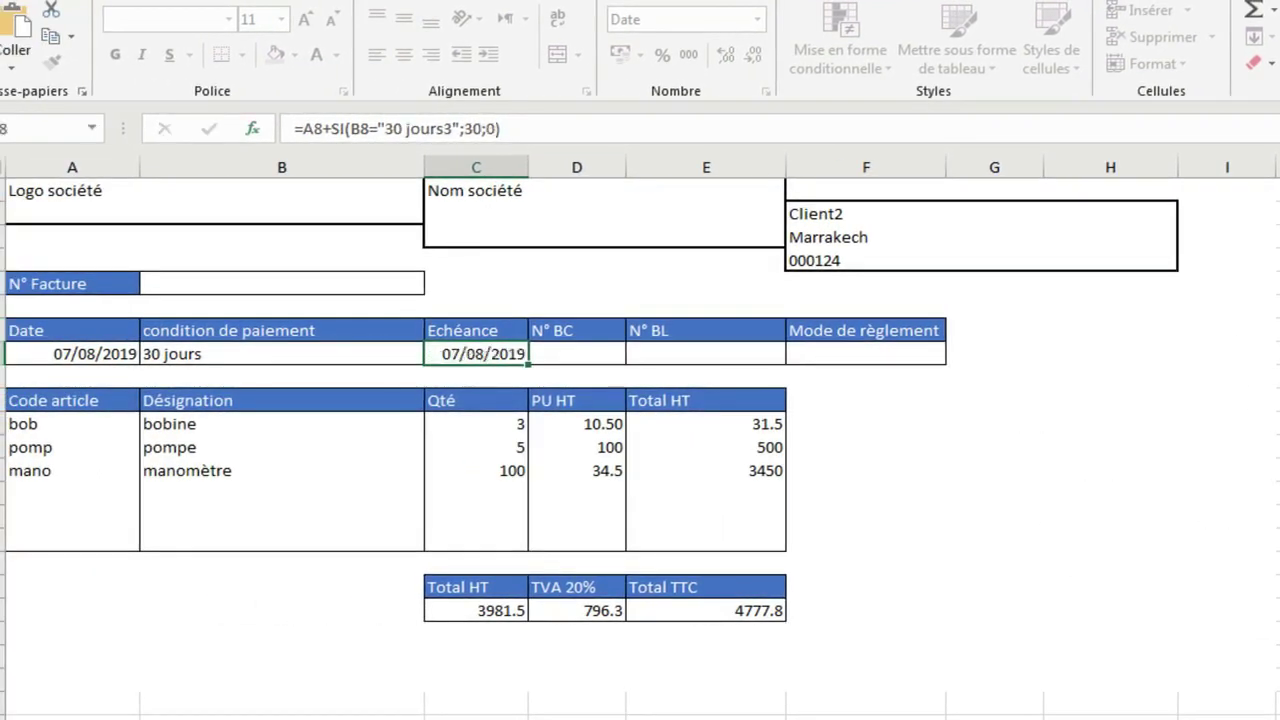
Correct the text tested in the Echéance formula to "30 jours"
click(453, 129)
key(BackSpace)
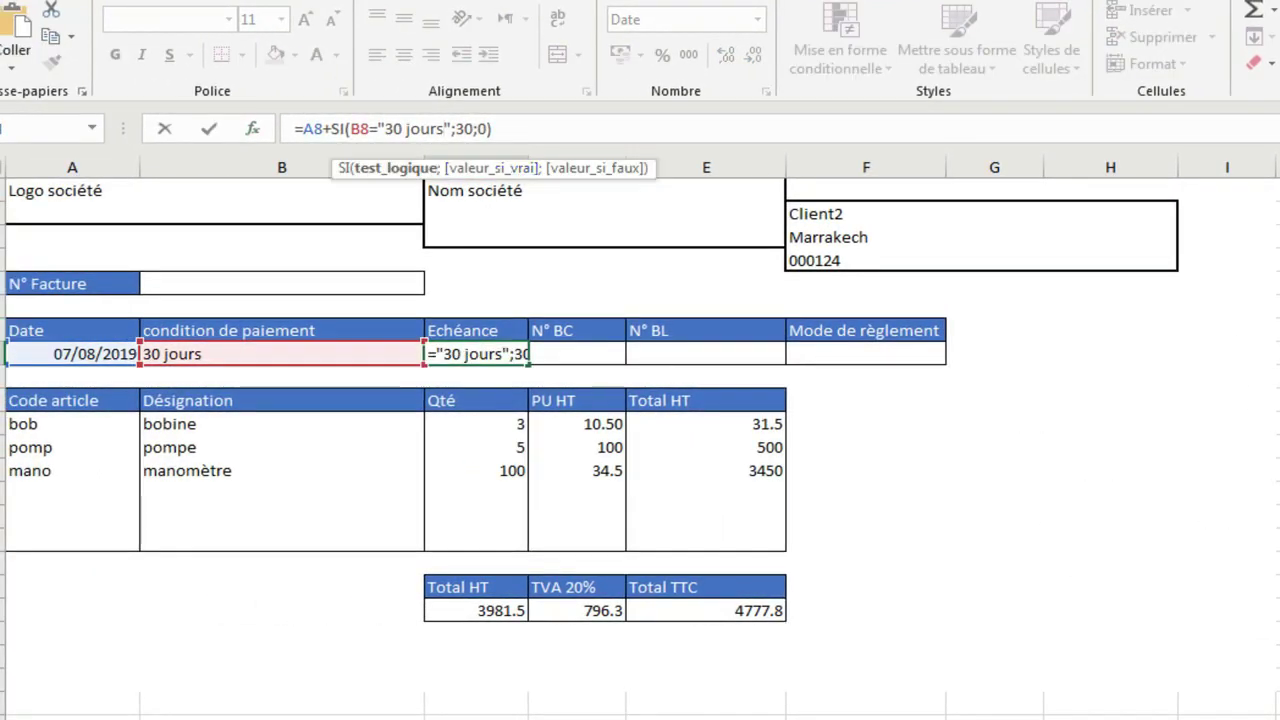
key(Return)
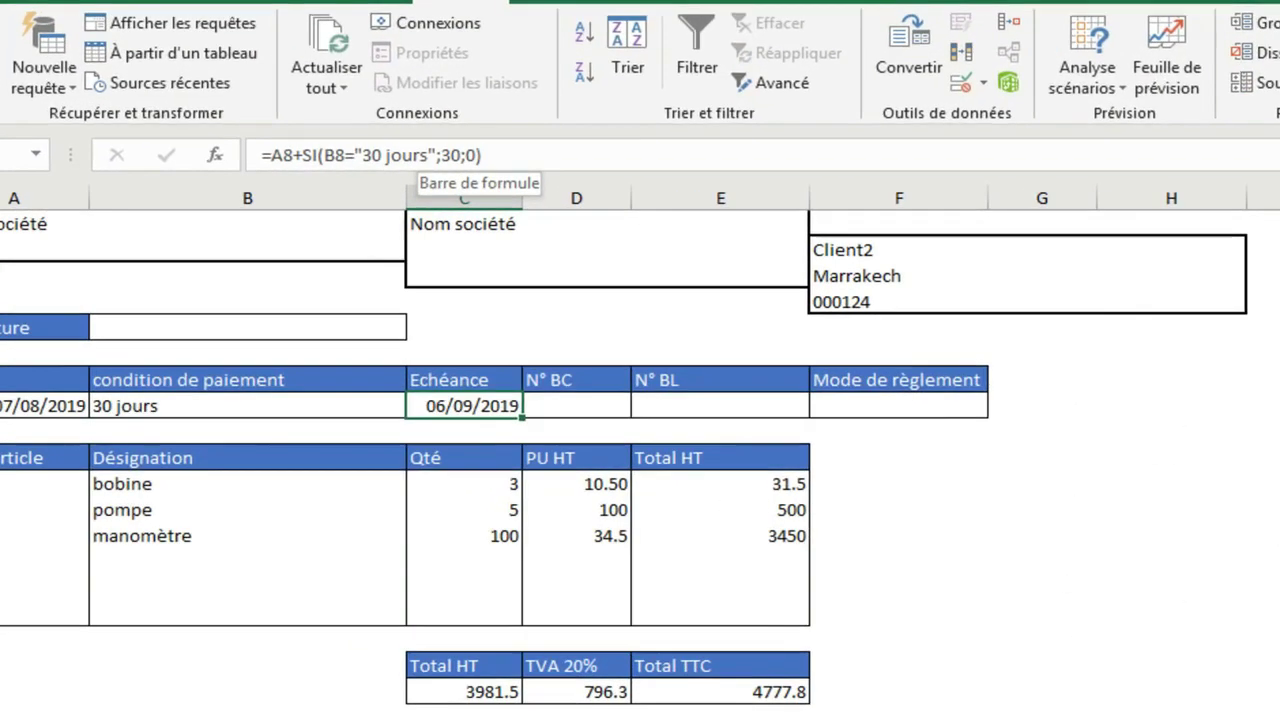
Review the Echéance formula and the payment conditions available in the tableaux sheet and in cell B8
click(408, 167)
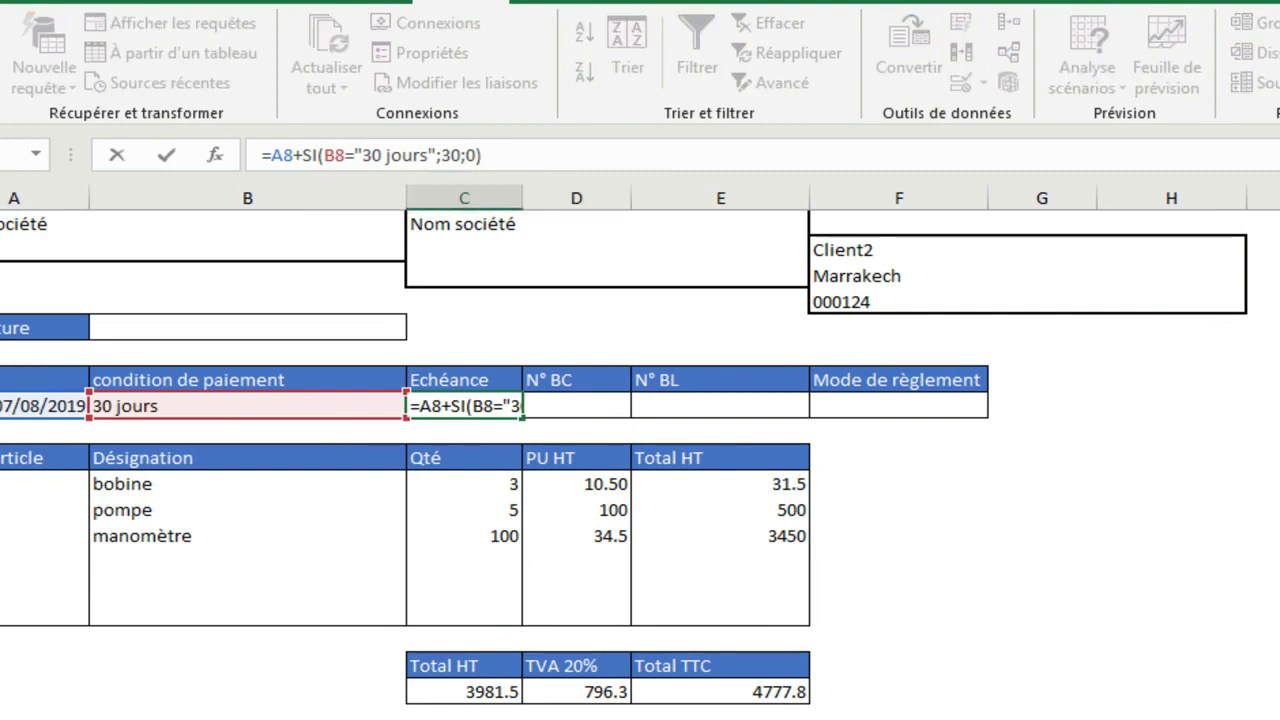
key(Return)
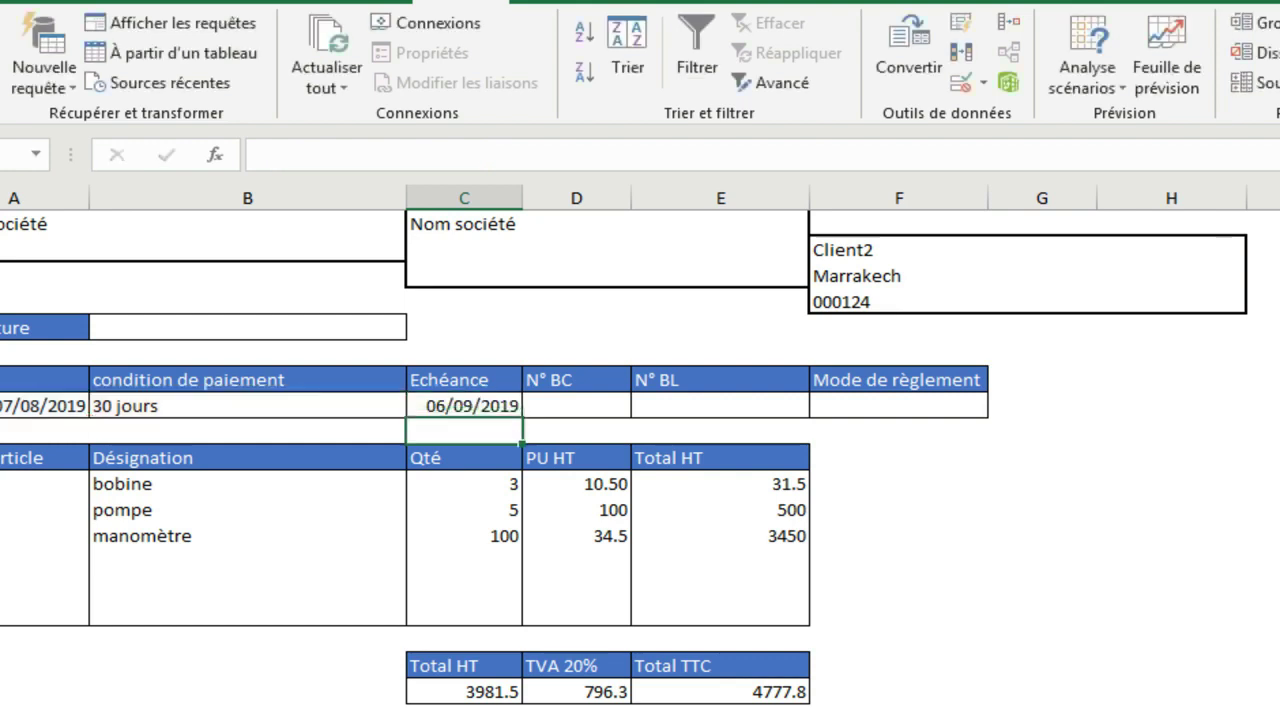
click(464, 406)
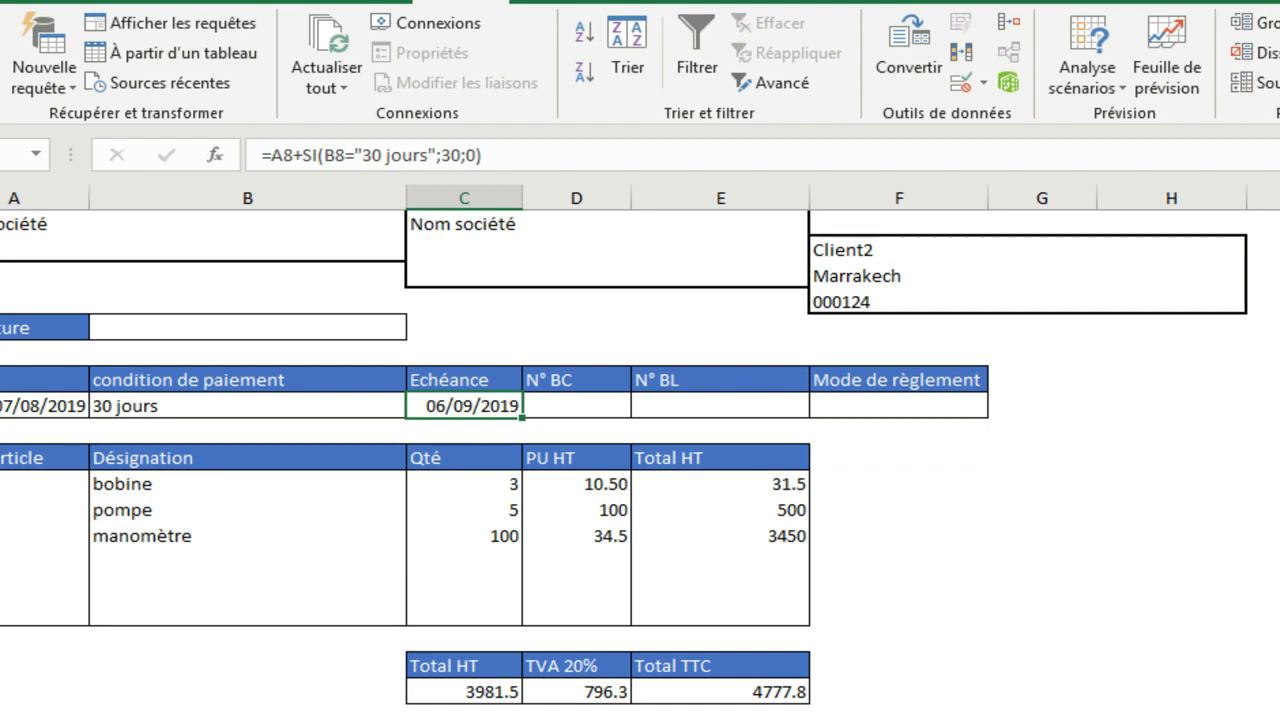
click(290, 406)
click(464, 328)
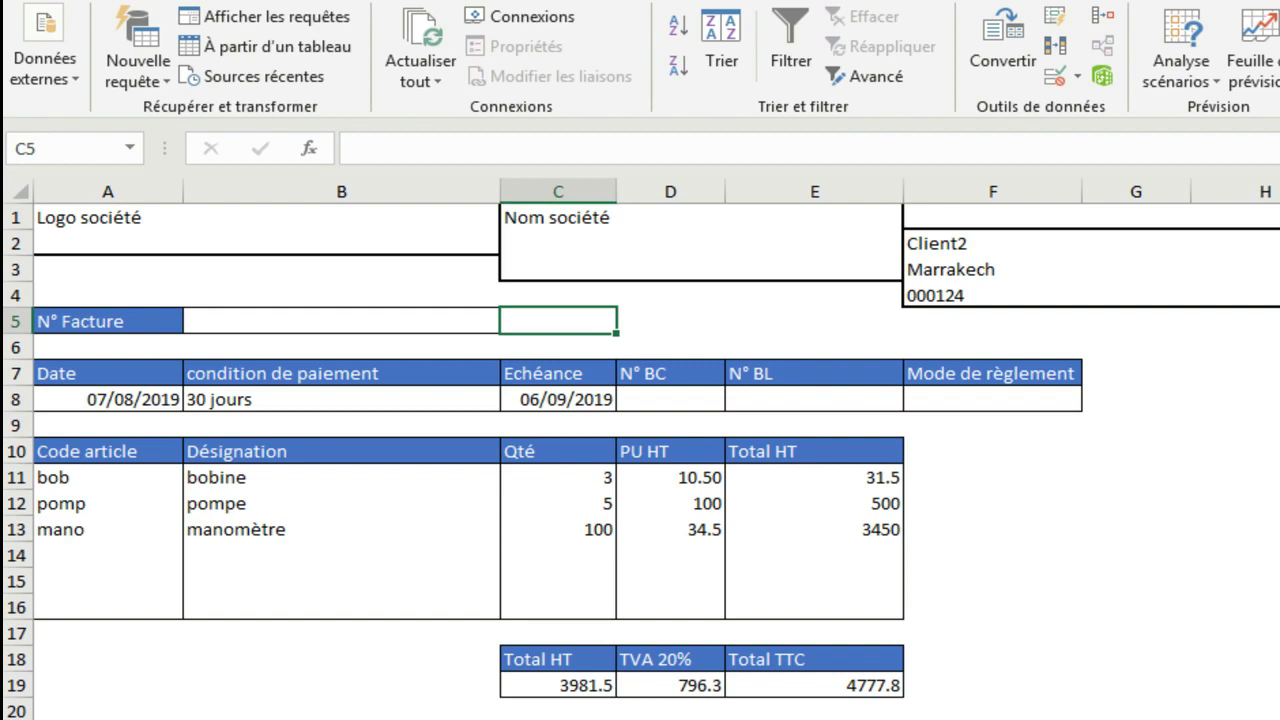
key(ctrl+Page_Down)
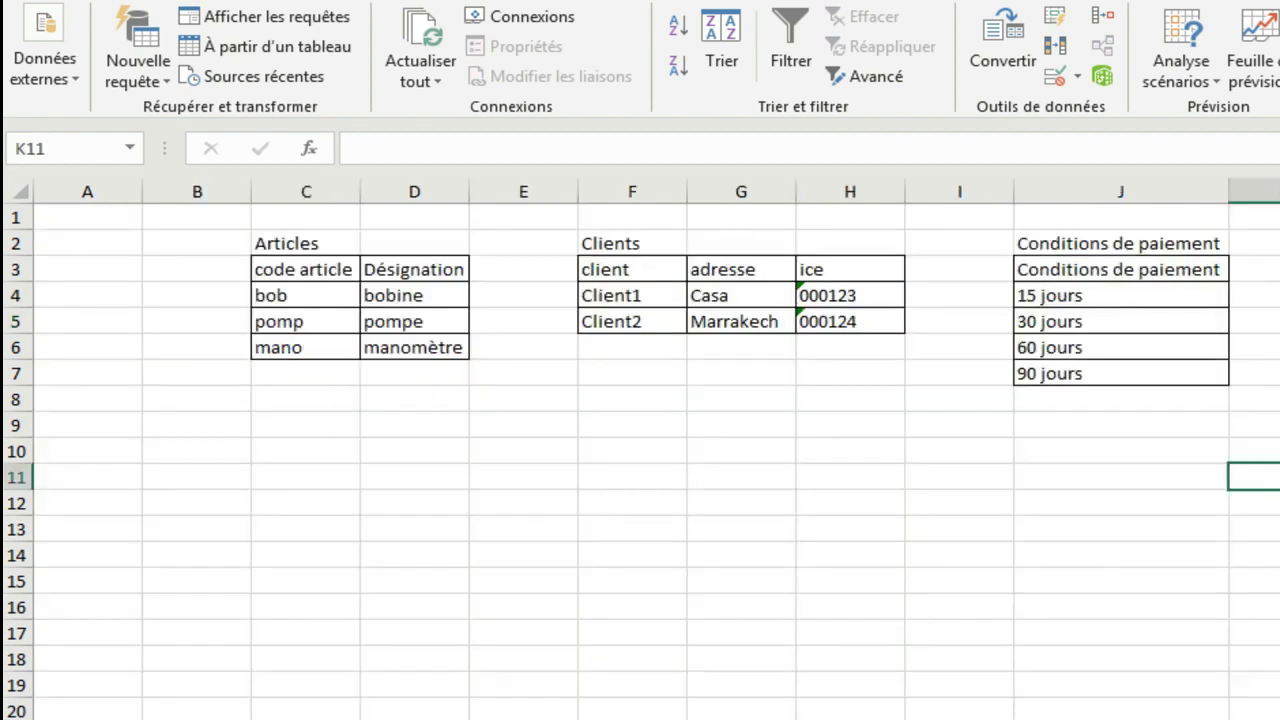
key(ctrl+Page_Up)
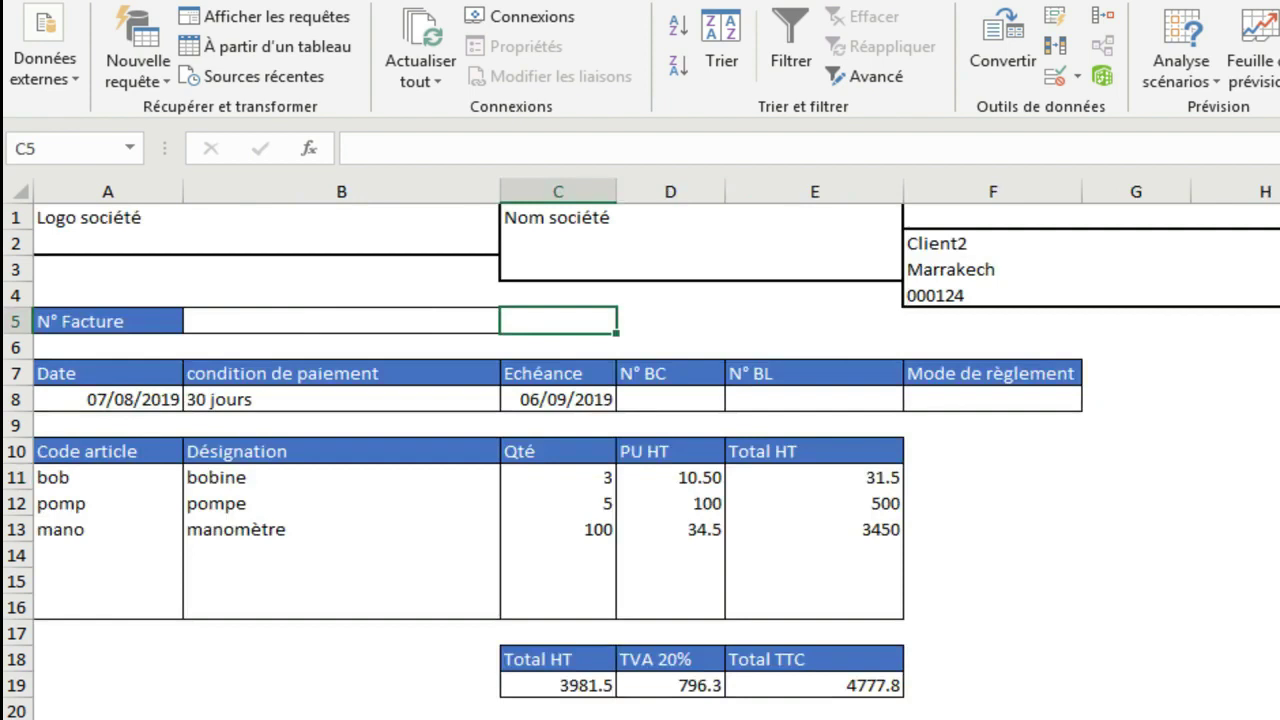
click(341, 425)
click(341, 400)
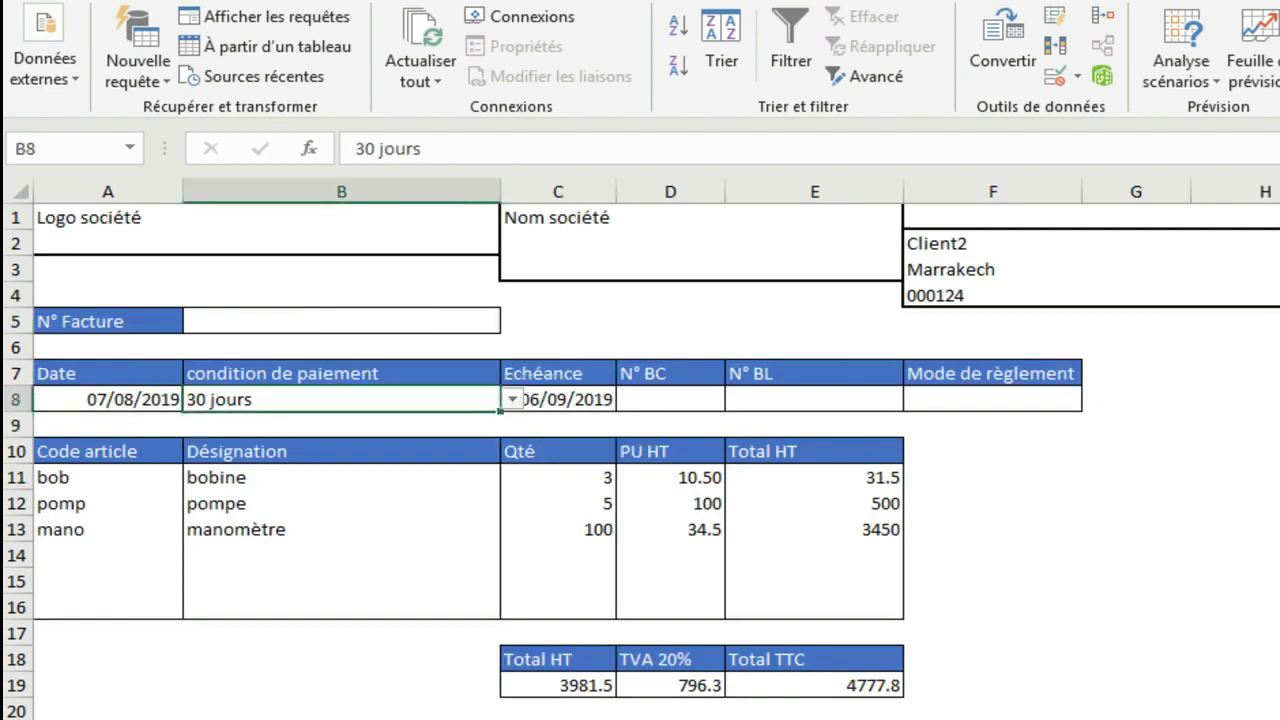
click(512, 400)
click(512, 400)
Replace the final 0 in the Echéance formula with a nested SI returning 15 when B8="15 jours" and otherwise 0
click(558, 400)
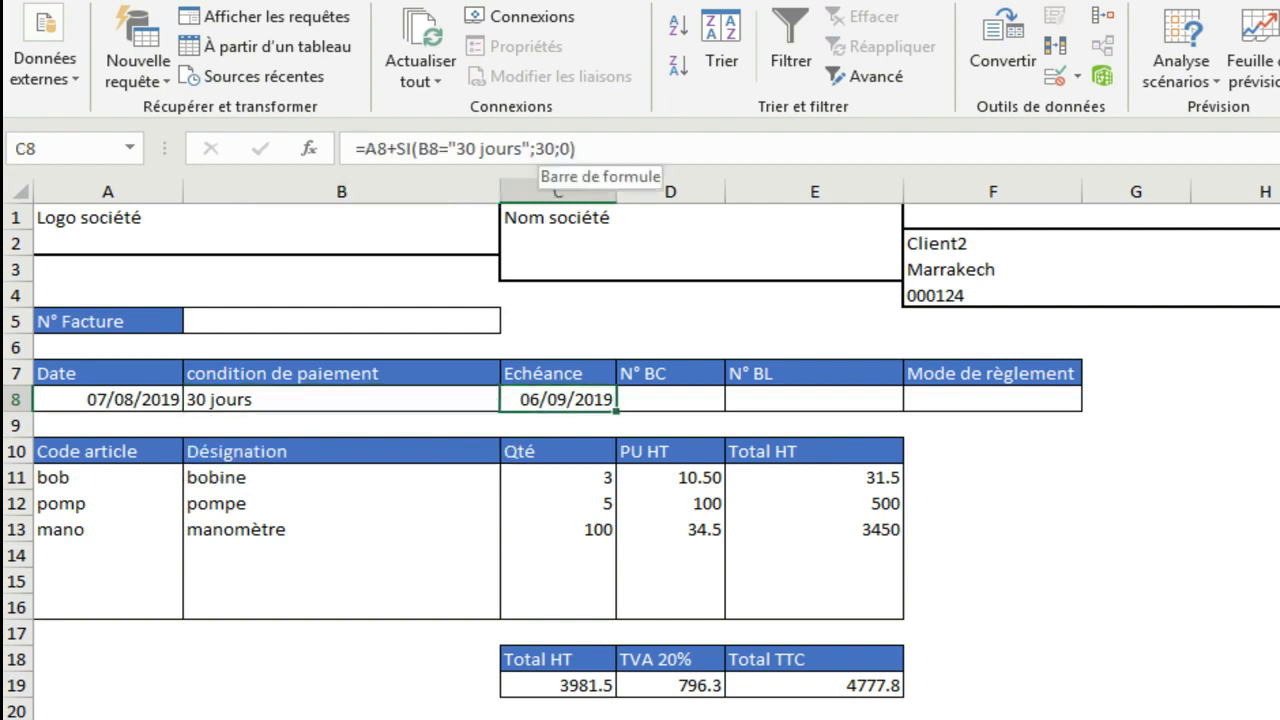
drag(570, 149, 560, 149)
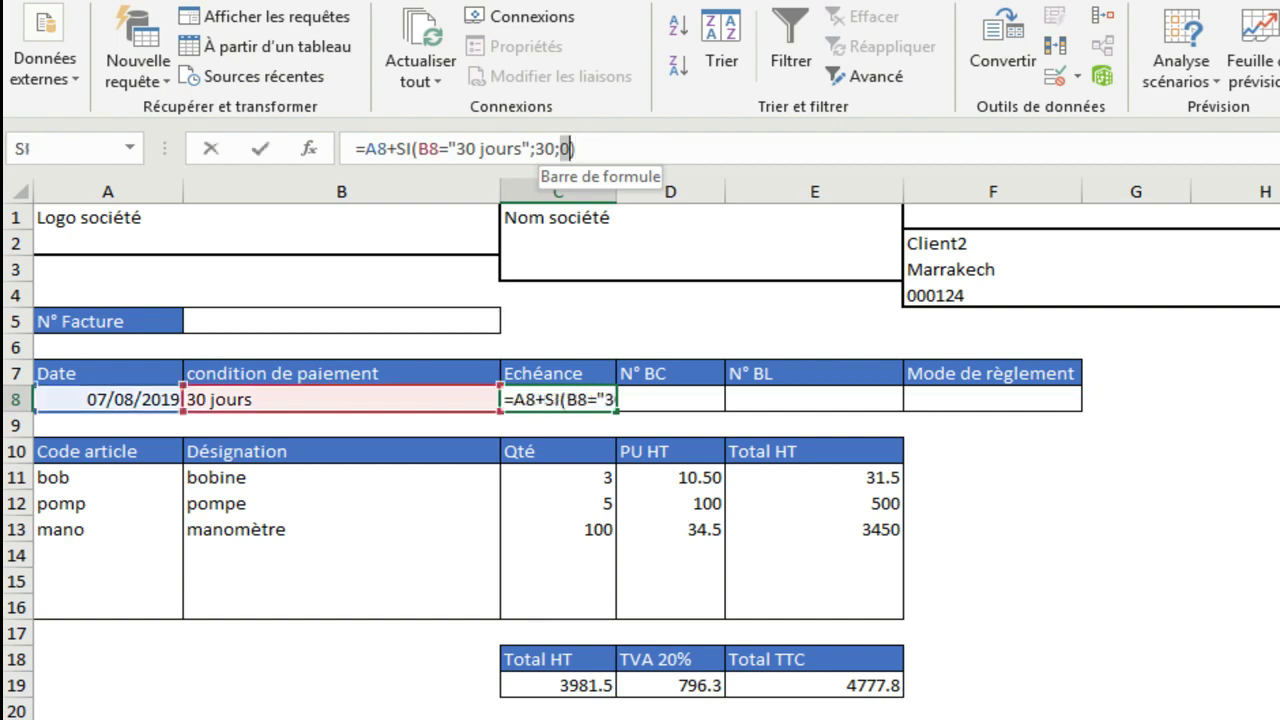
text(SI(B8="30 jours";30;0))
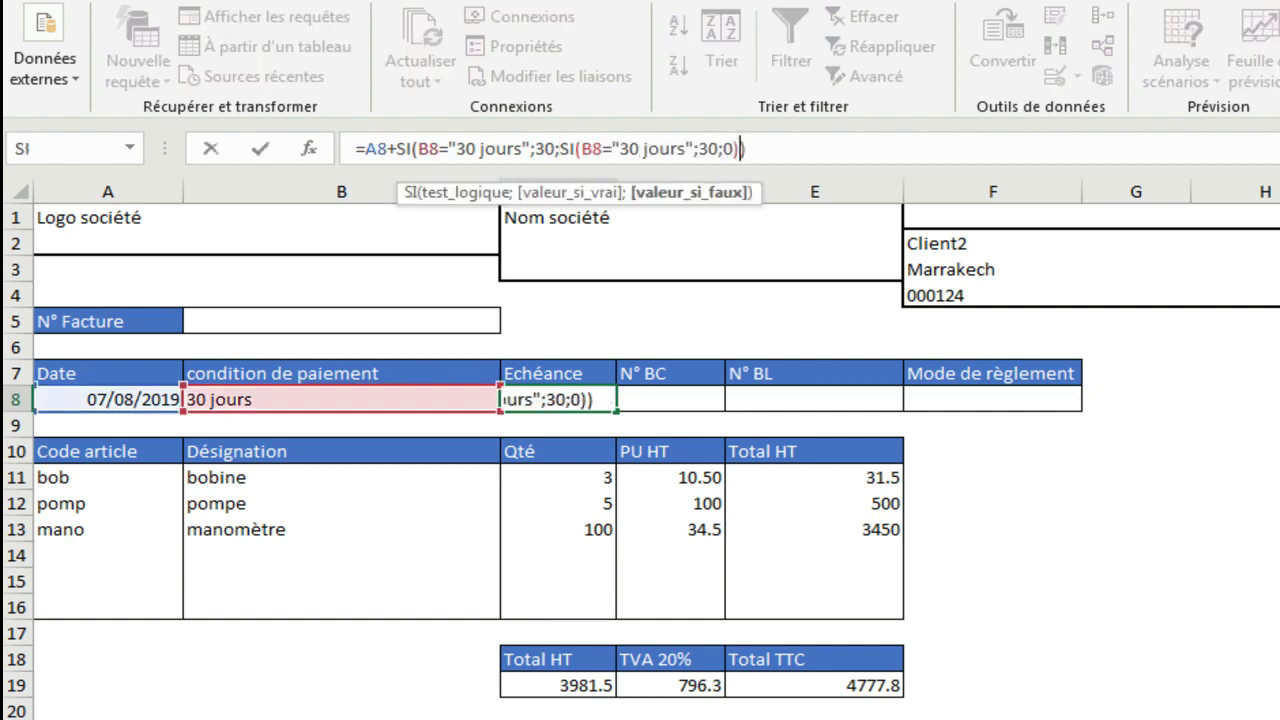
click(640, 149)
key(BackSpace)
key(BackSpace)
text(15)
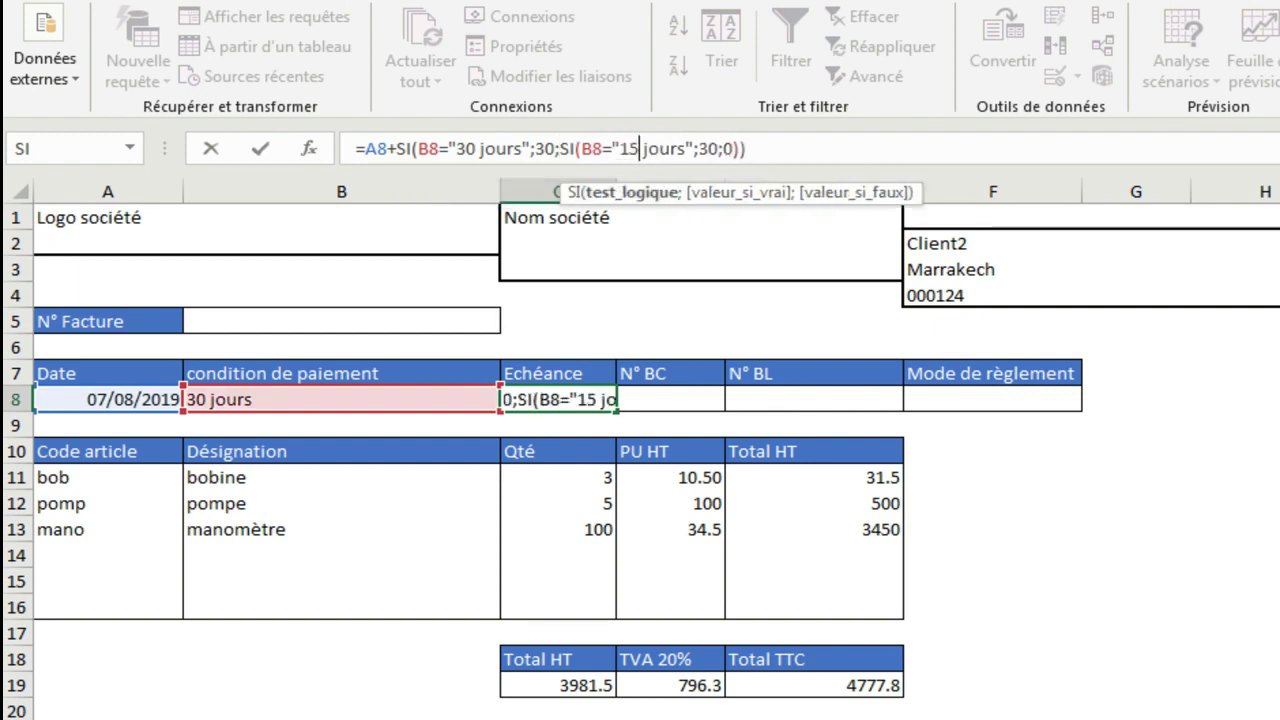
click(719, 149)
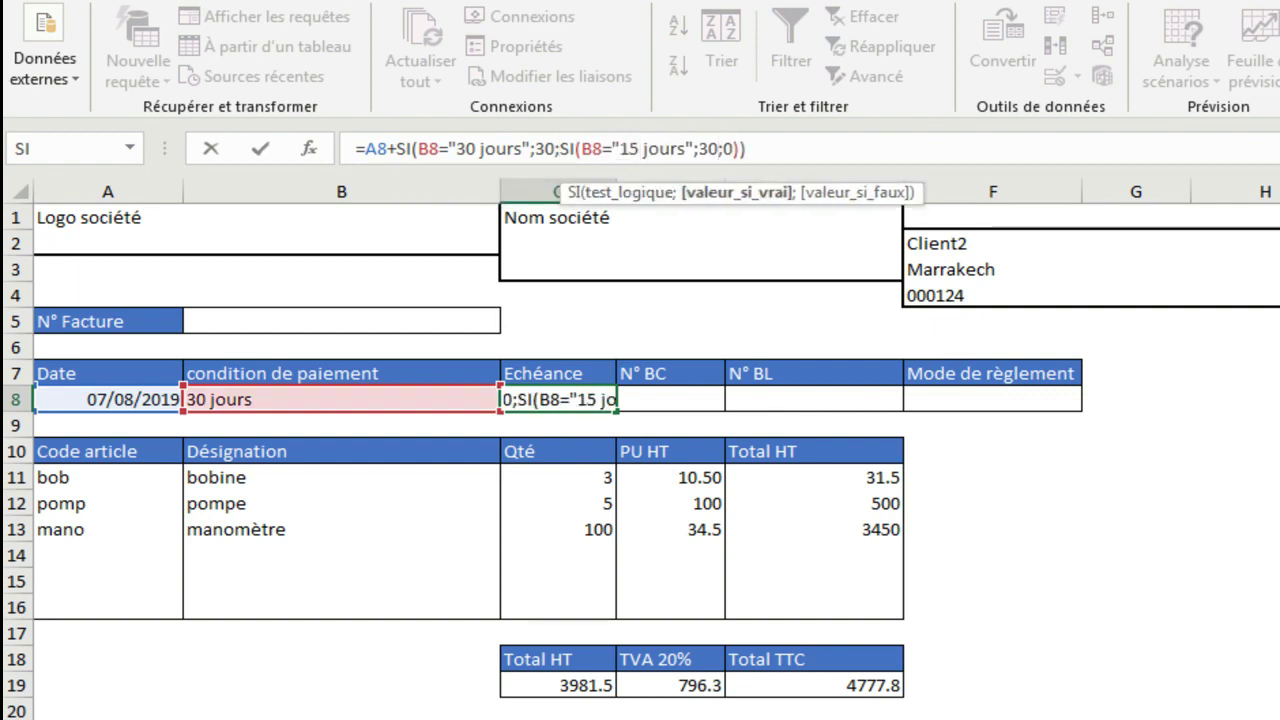
key(BackSpace)
key(BackSpace)
text(15)
Nest another SI returning 60 when B8="60 jours", with a further copy of SI(B8="30 jours";30;0) as its false value
key(Right)
key(shift+Right)
text(SI(B8="30 jours";30;0))
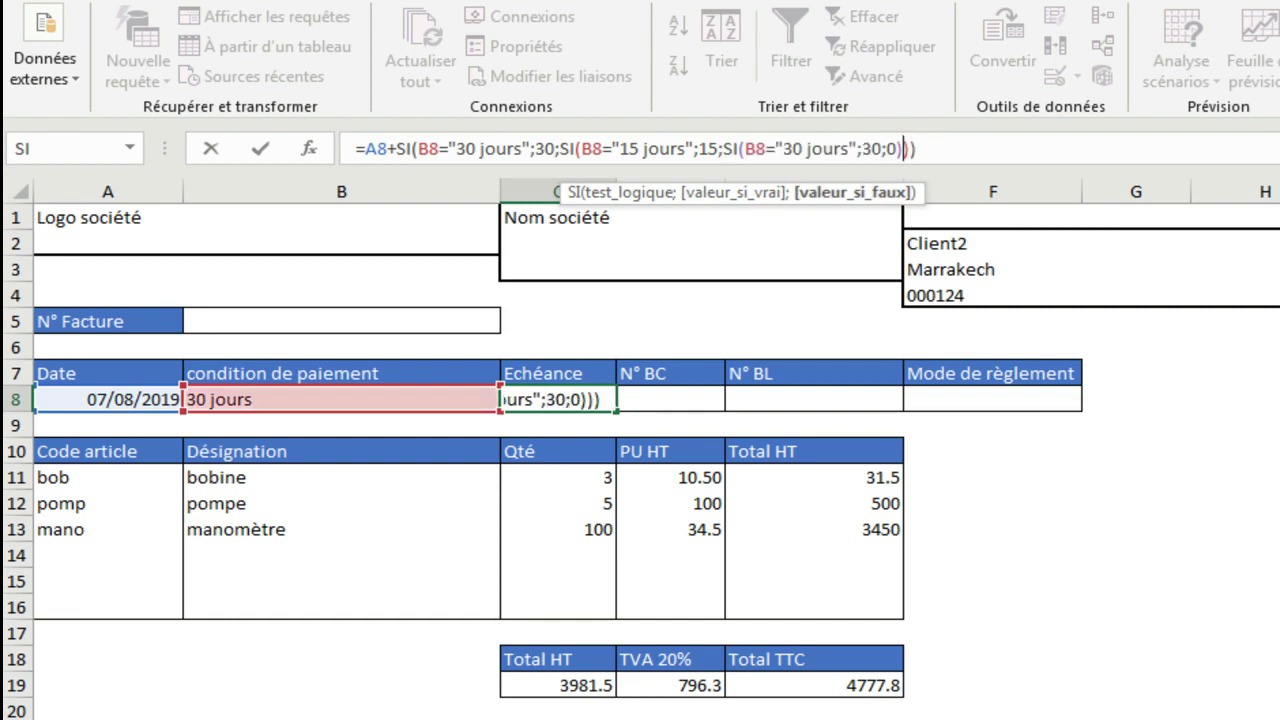
click(797, 149)
key(BackSpace)
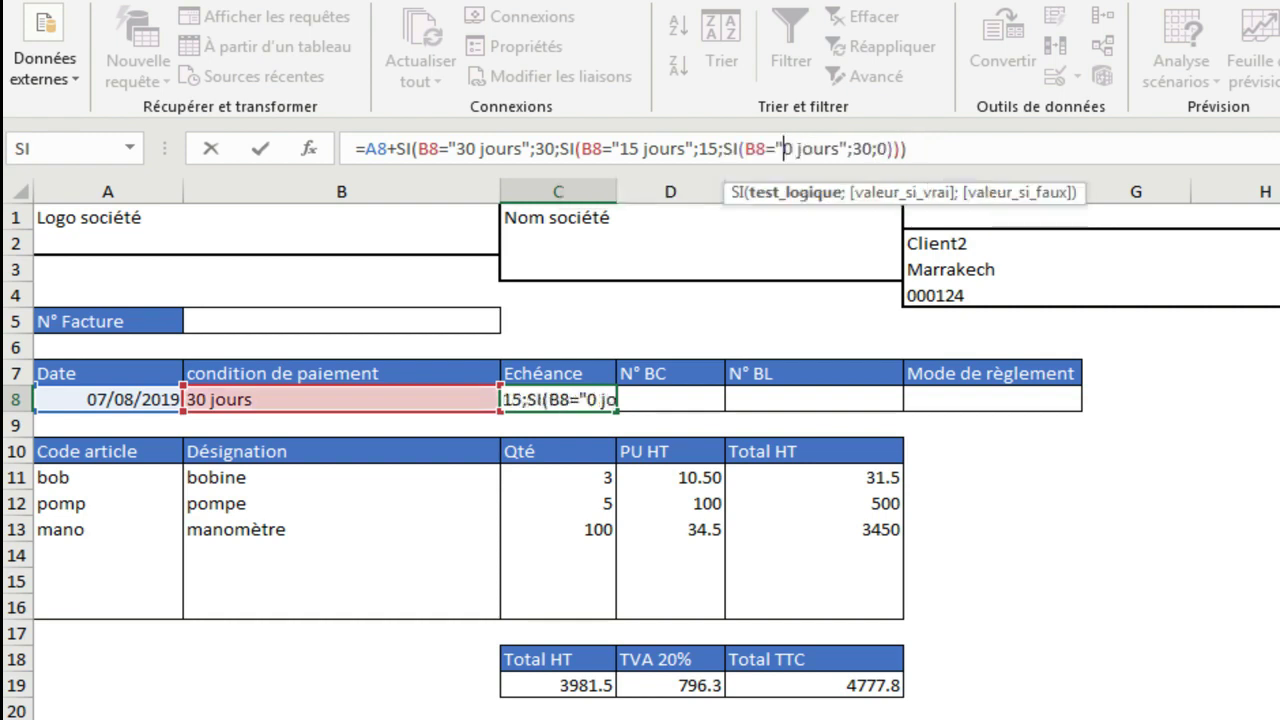
text(6)
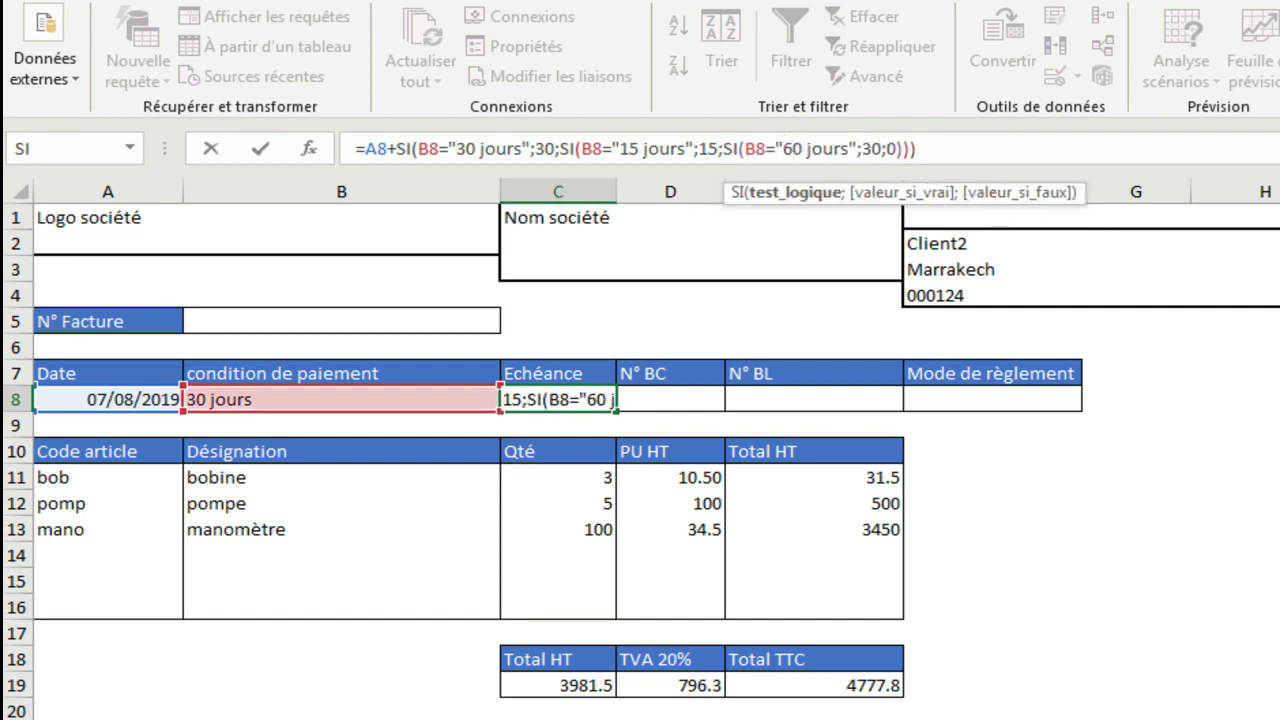
click(873, 149)
key(BackSpace)
text(60;SI(B8="30 jours";)
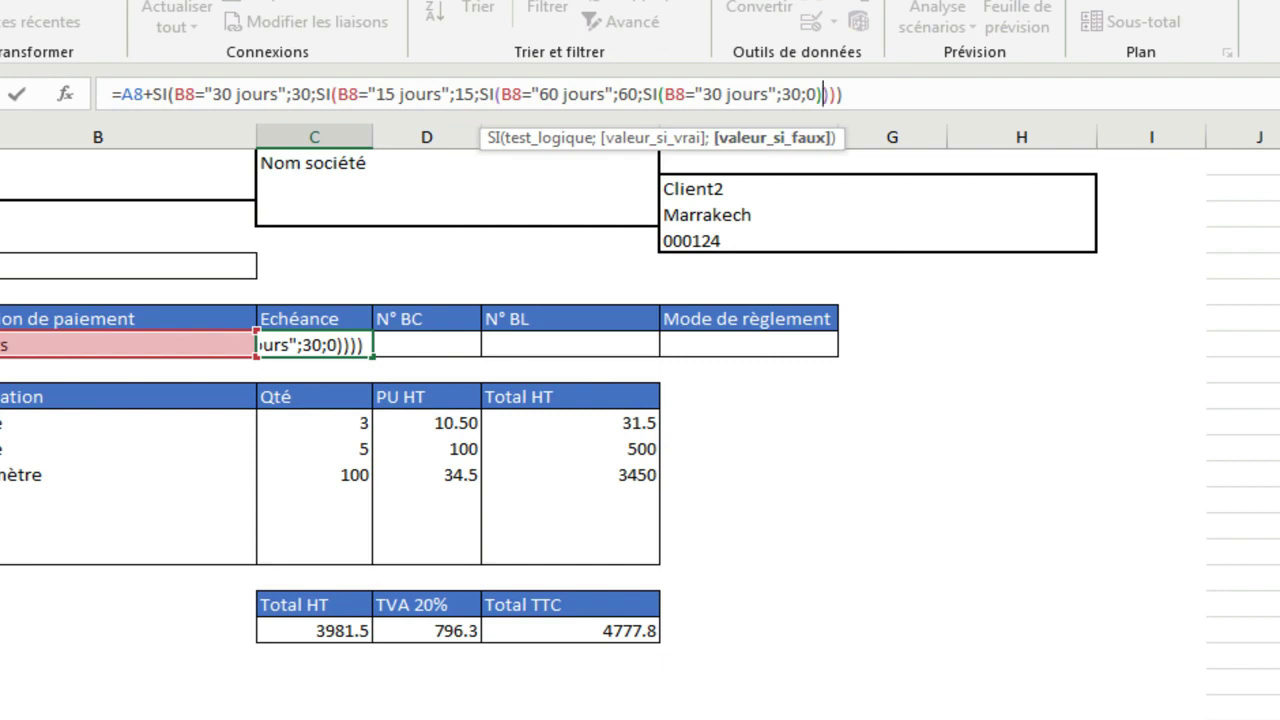
Change the last nested SI to test B8="90 jours" and return 90, and validate the Echéance formula
click(722, 94)
key(Left)
key(BackSpace)
text(9)
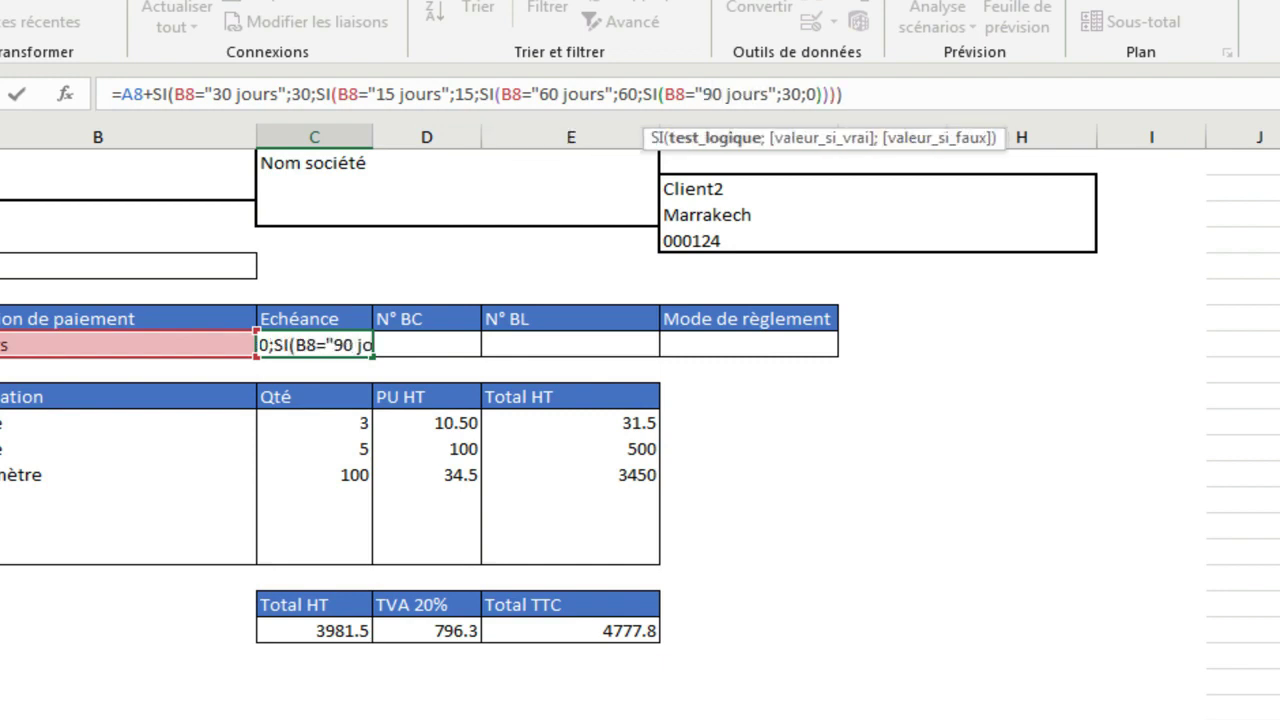
click(792, 94)
key(BackSpace)
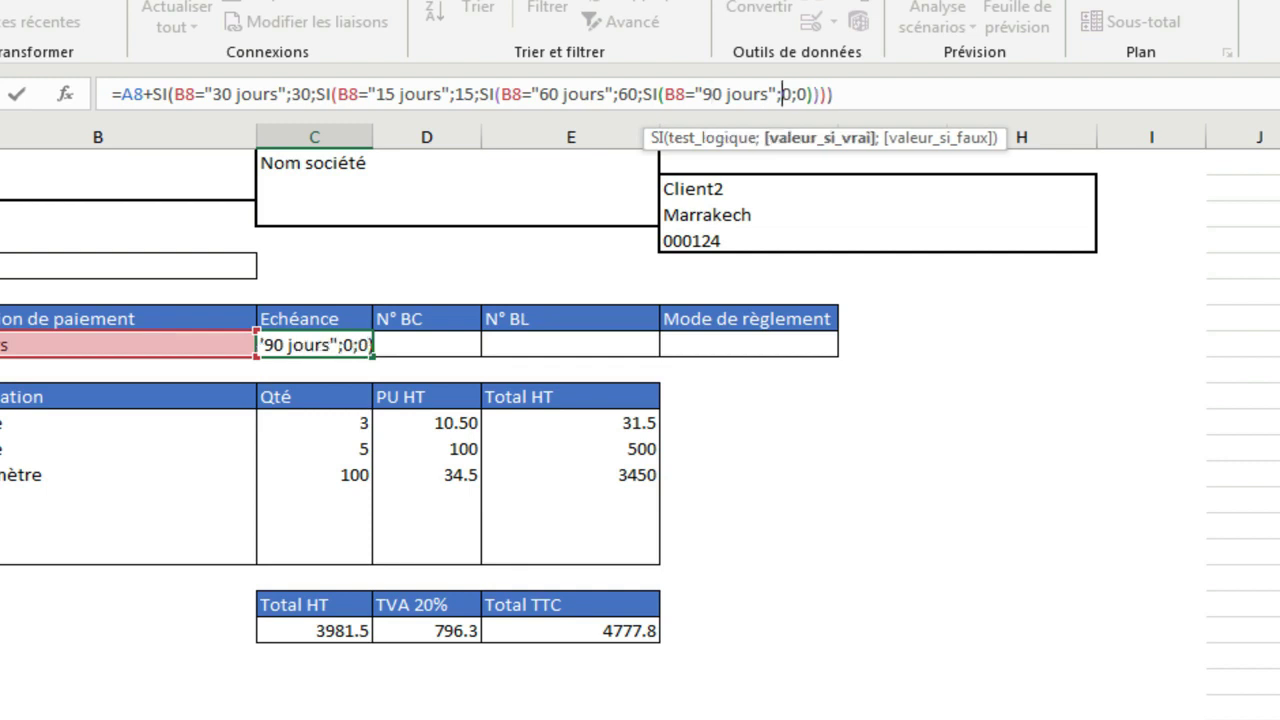
text(9)
key(Return)
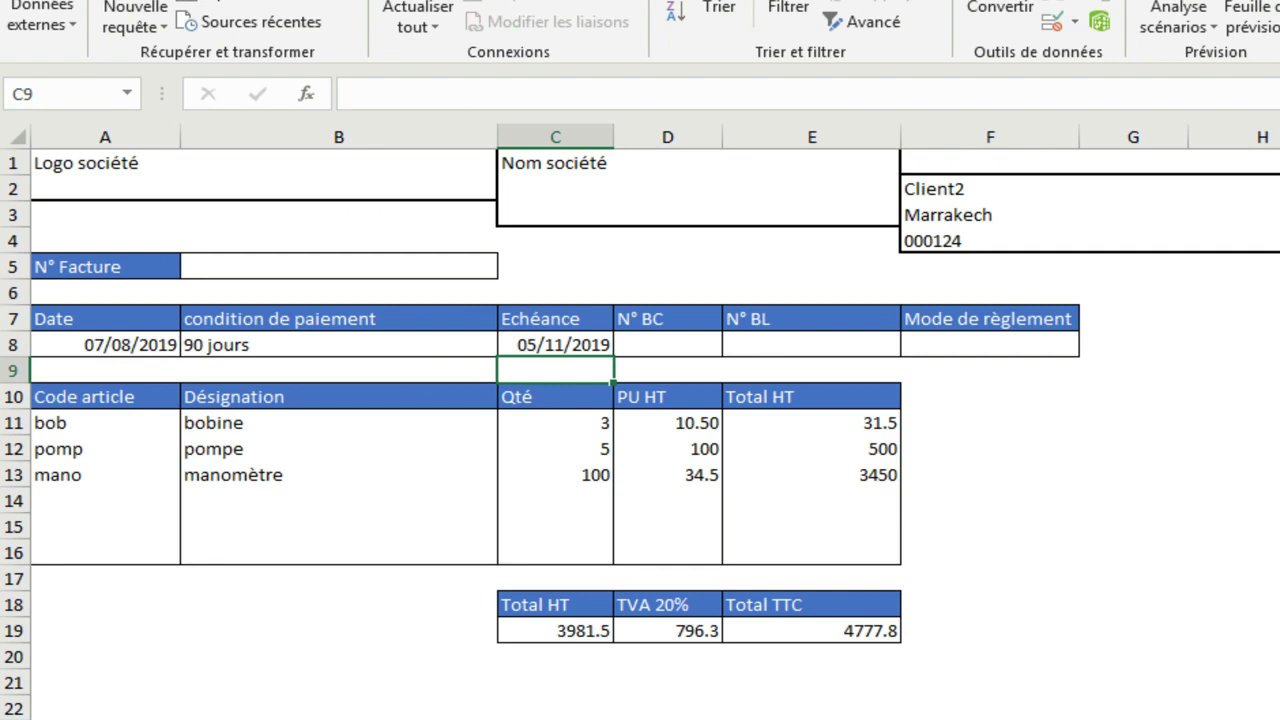
Test the due date by setting the condition de paiement to 15 jours, 30 jours, 60 jours and finally 90 jours
click(338, 345)
click(510, 345)
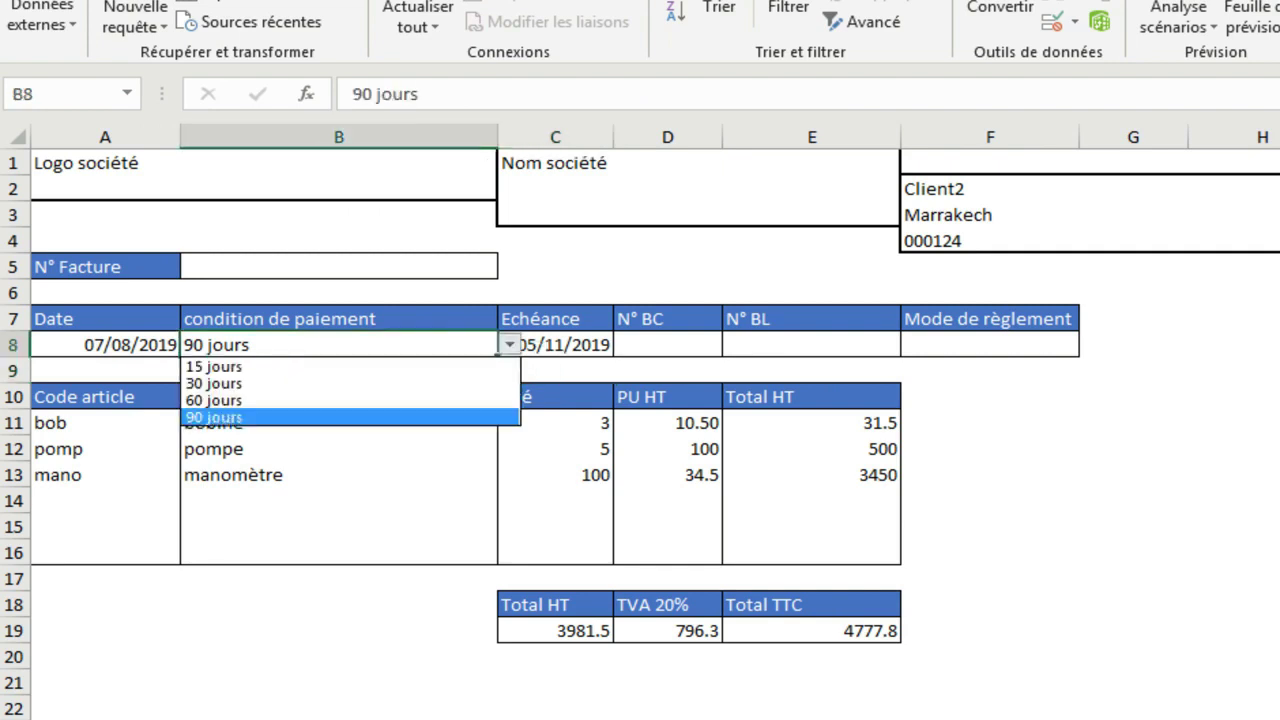
click(214, 367)
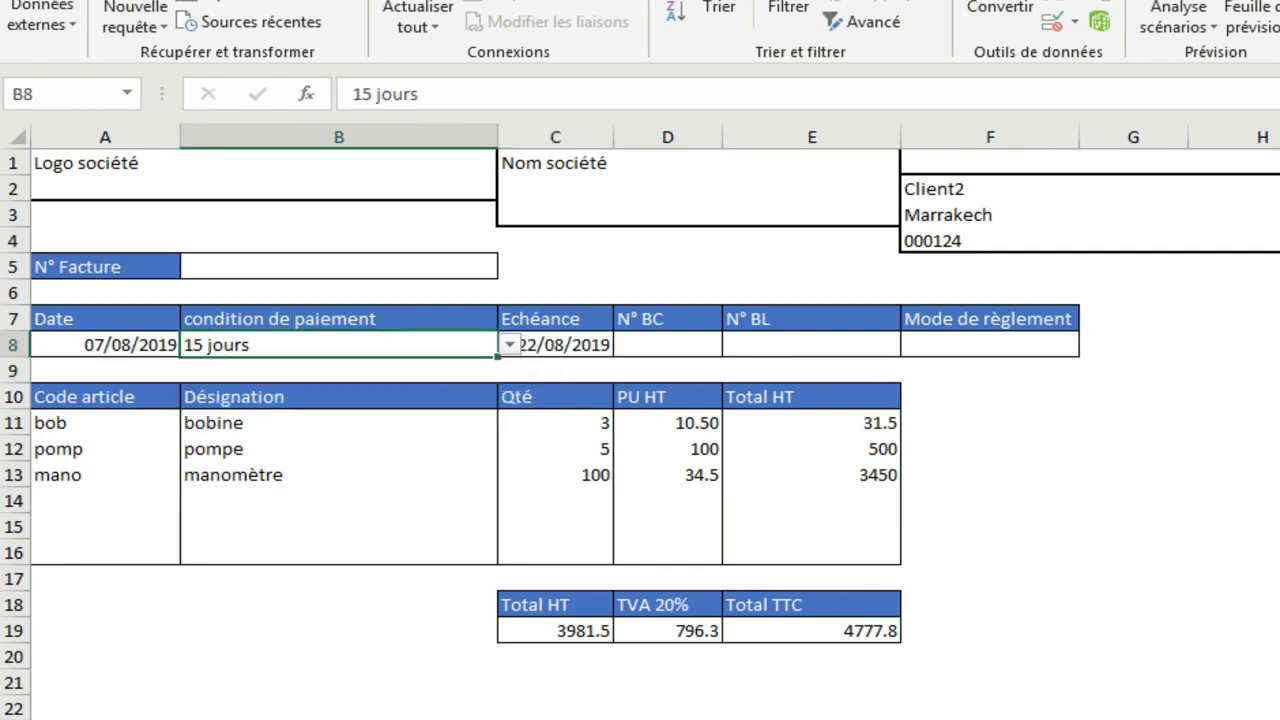
click(510, 345)
click(214, 383)
click(510, 345)
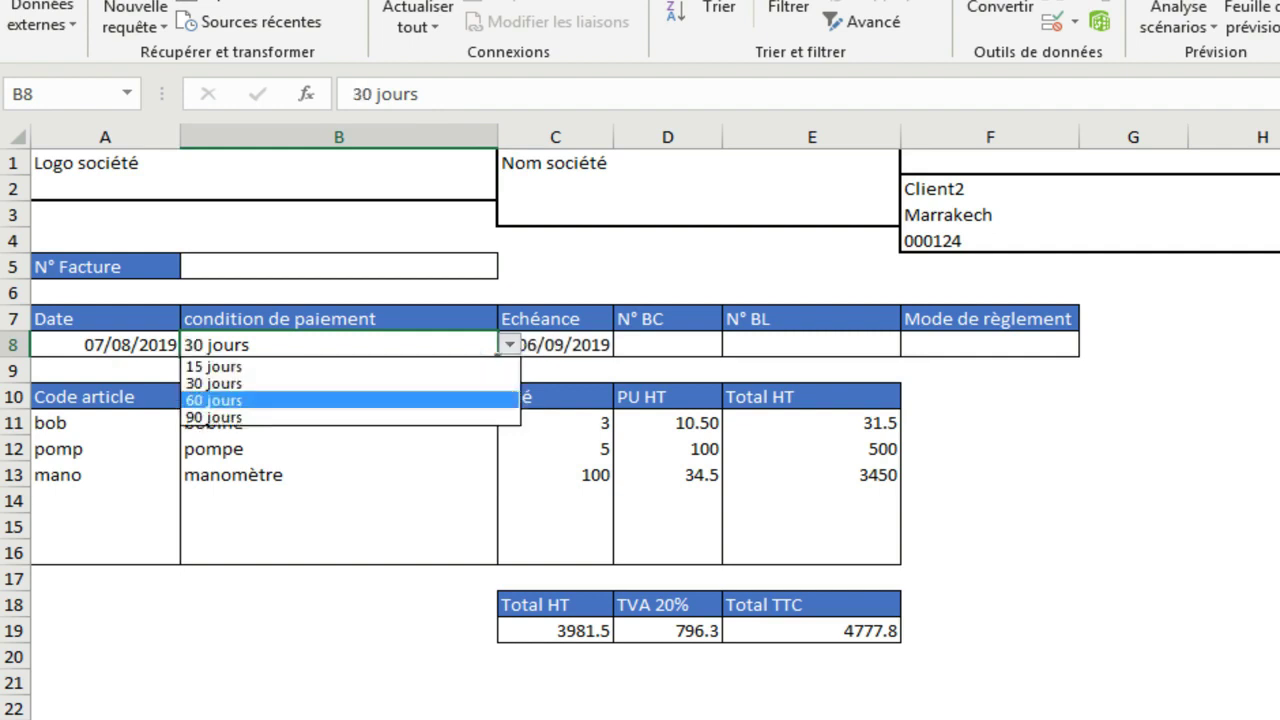
click(214, 400)
click(510, 345)
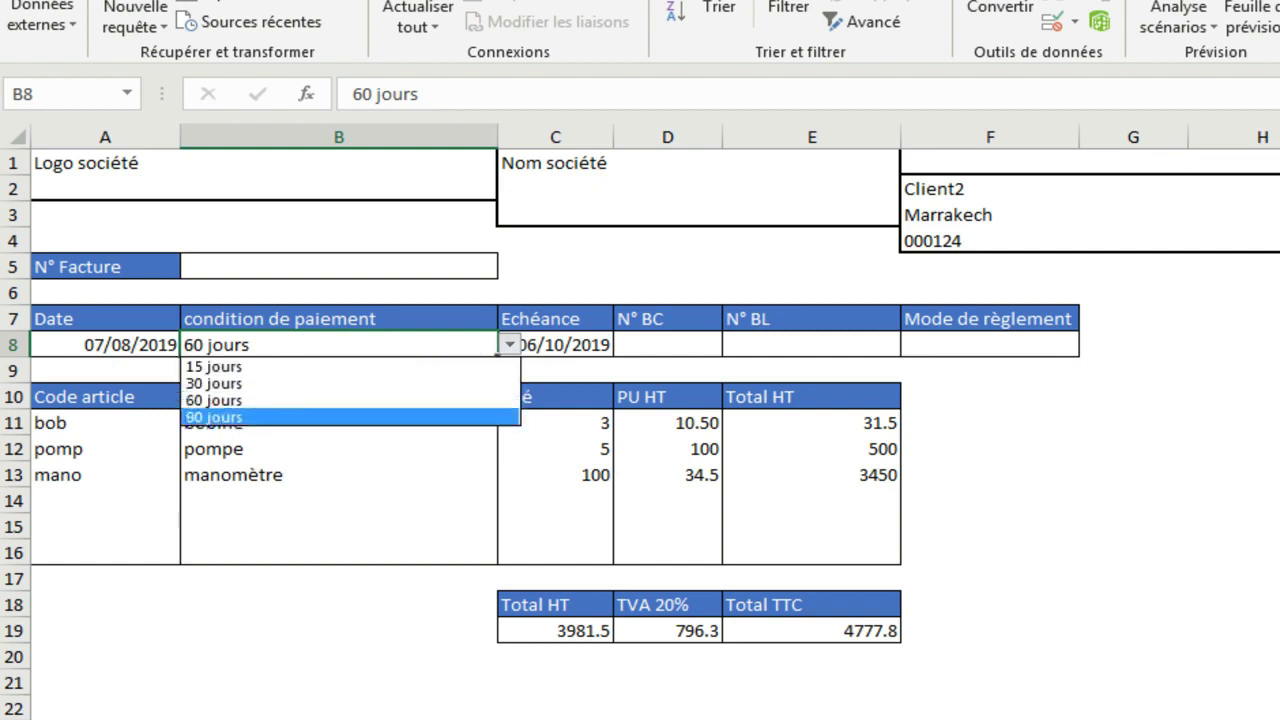
click(214, 417)
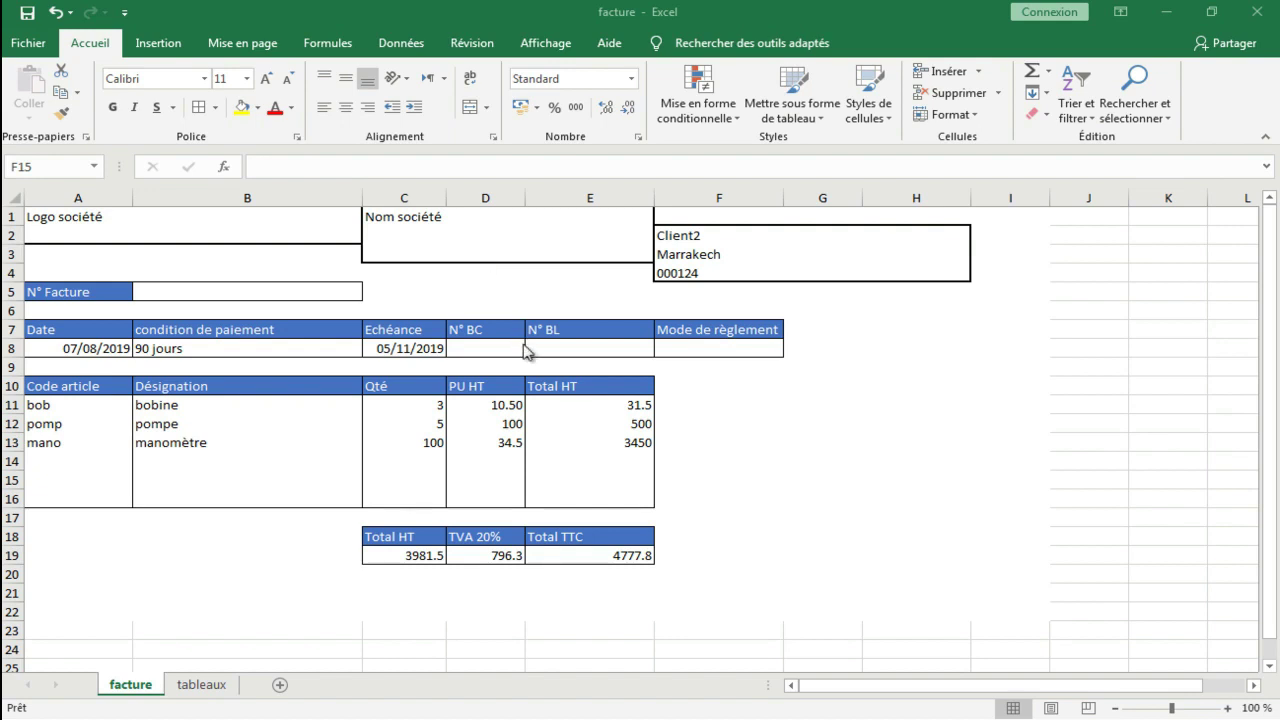
Enter the header TVA in cell F10, beside the Total HT column
click(670, 388)
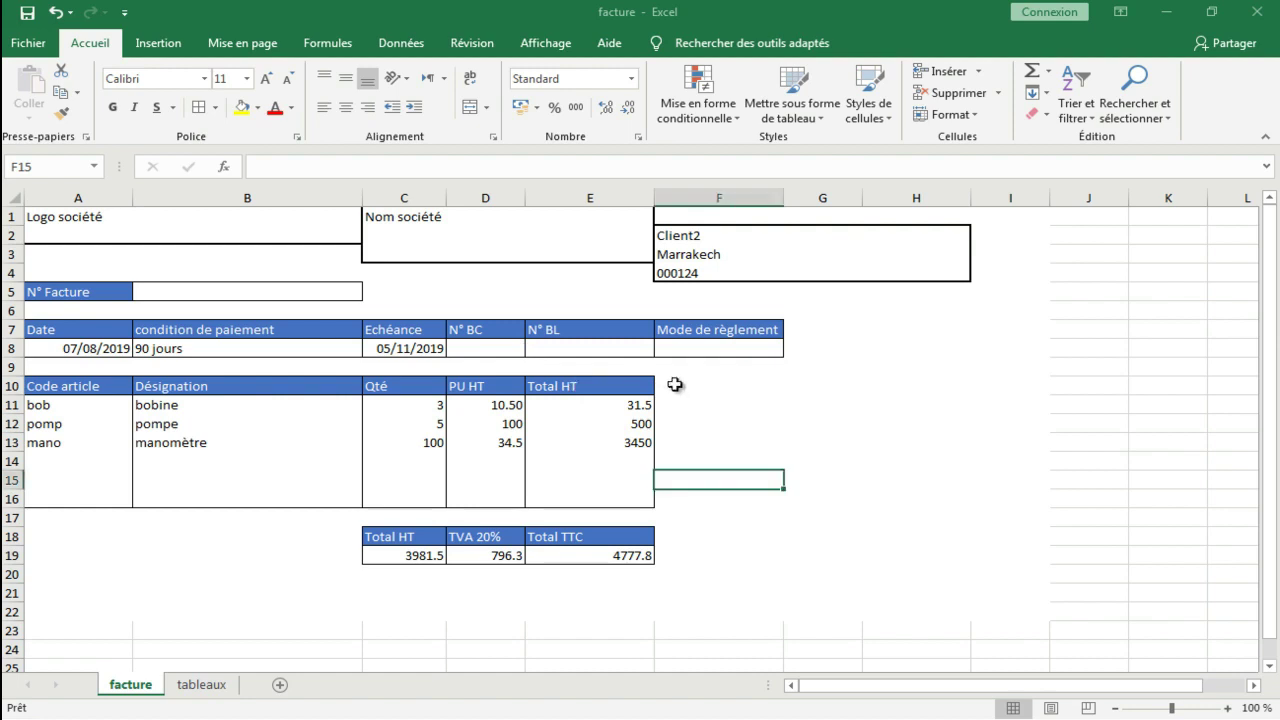
text(tva)
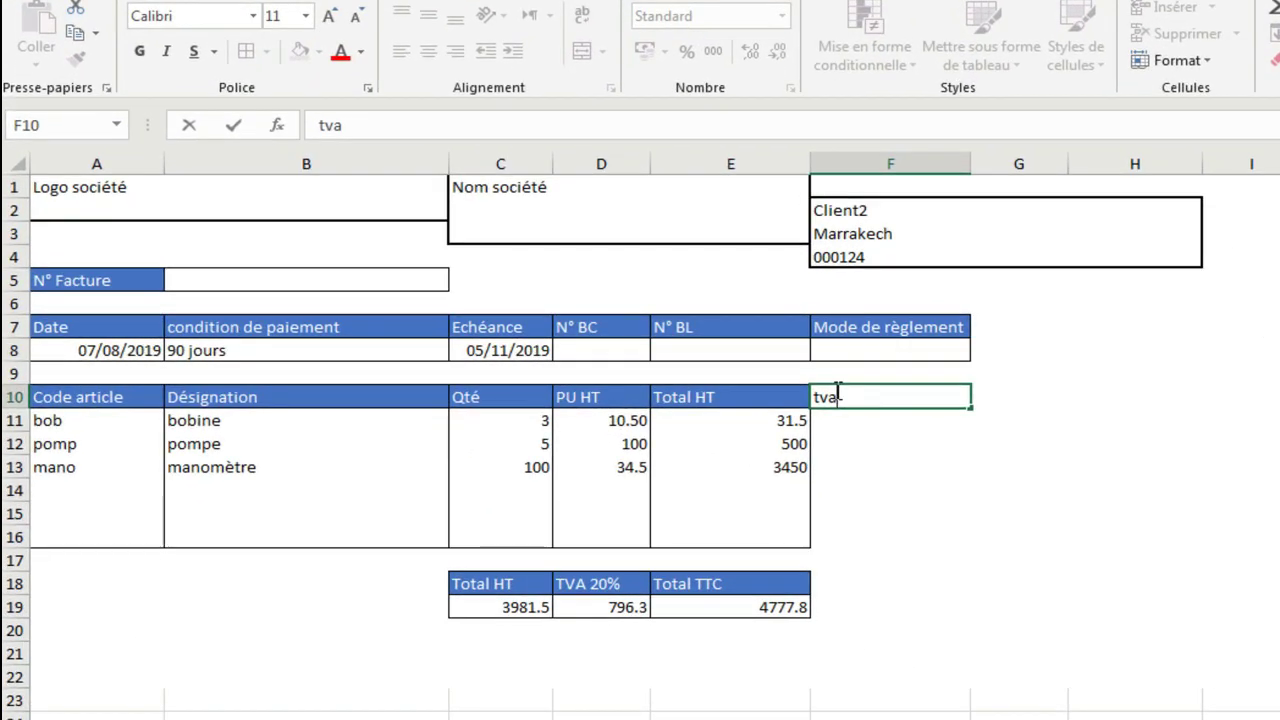
key(BackSpace)
key(BackSpace)
key(BackSpace)
text(TVA)
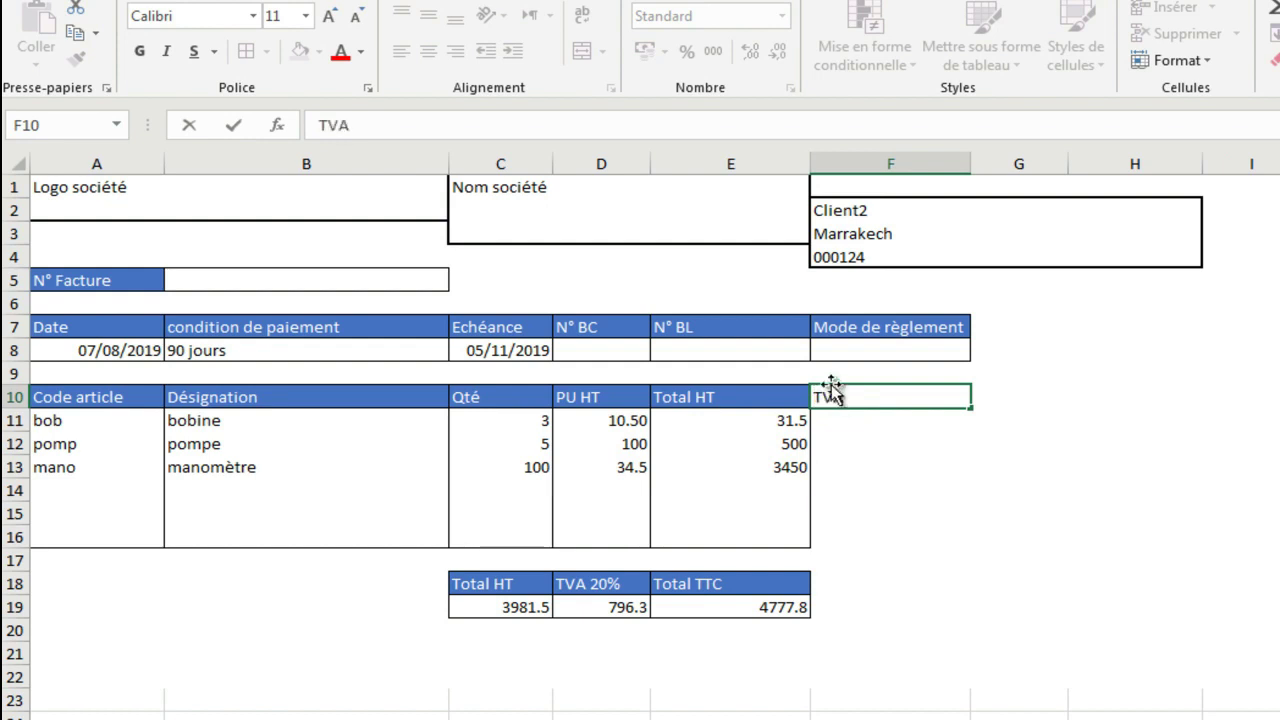
Copy the formatting of Total HT cells E10:E15 onto the TVA column, cells F10:F16
click(736, 396)
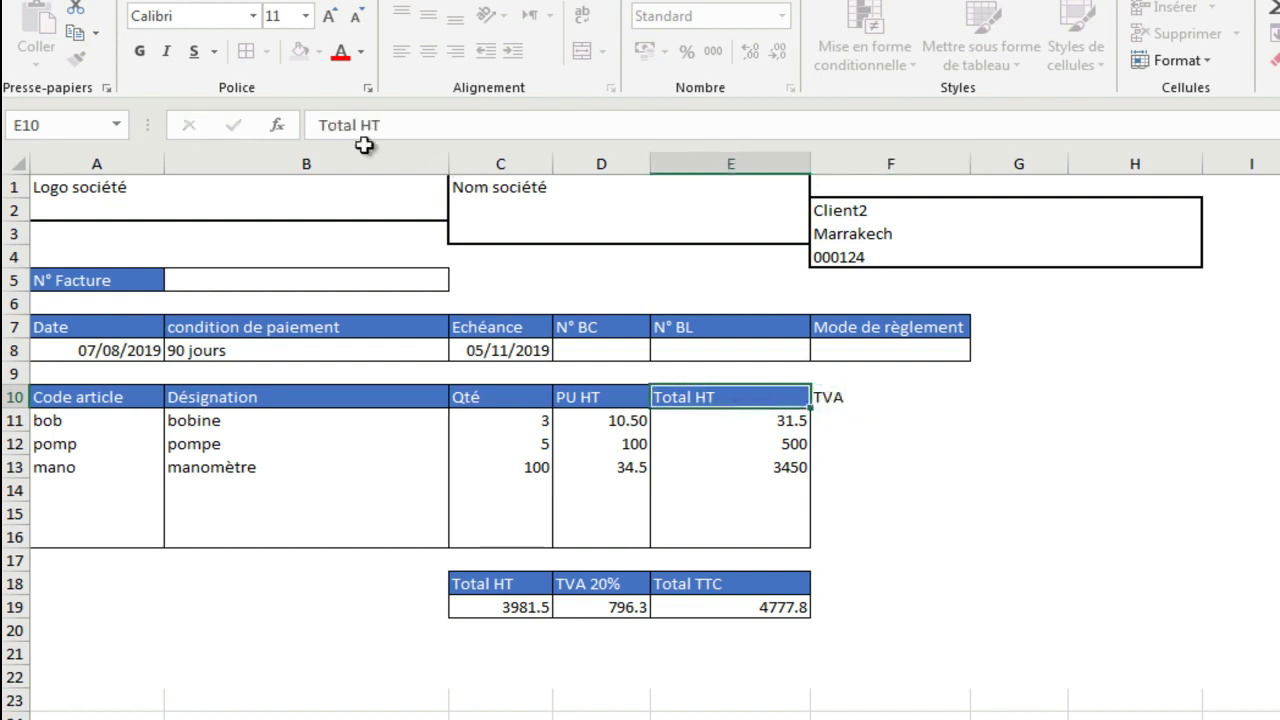
drag(697, 397, 697, 524)
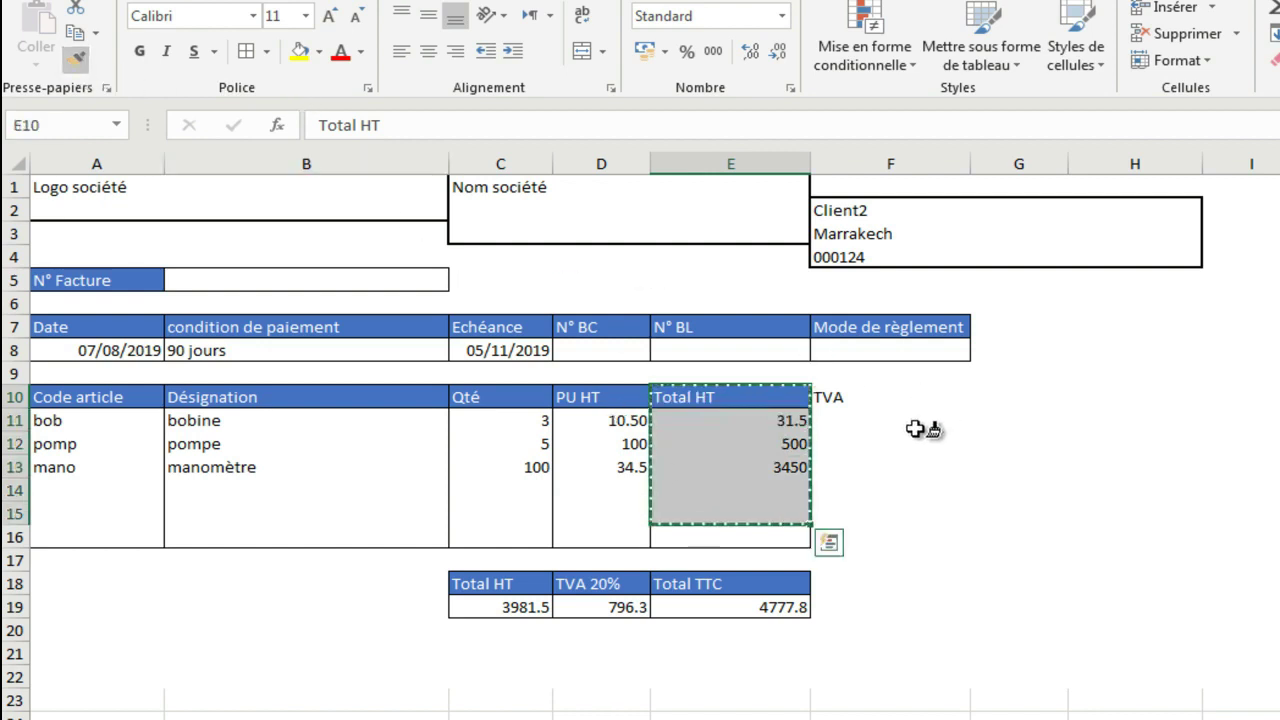
mouse_move(843, 396)
mouse_down()
mouse_move(835, 531)
mouse_move(905, 540)
mouse_up()
click(1068, 487)
click(1072, 585)
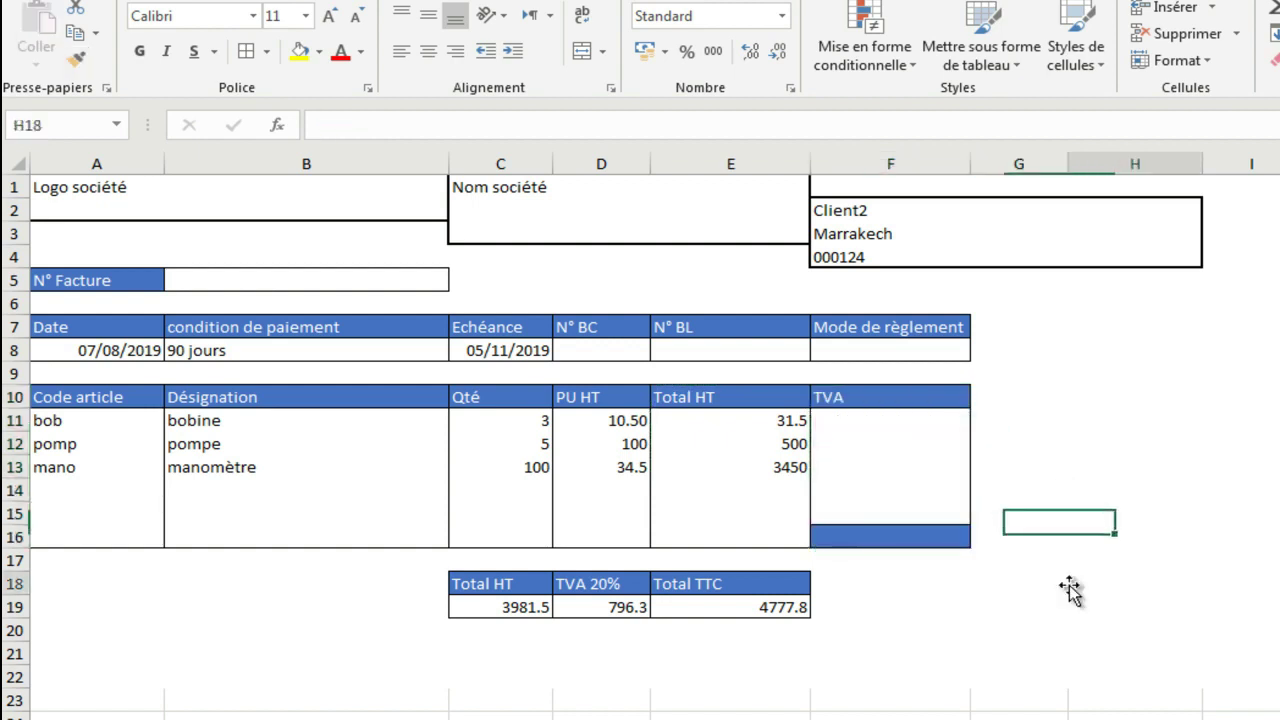
Copy the formatting of cell E16 onto F16 to correct the last row of the TVA column
click(902, 541)
click(777, 535)
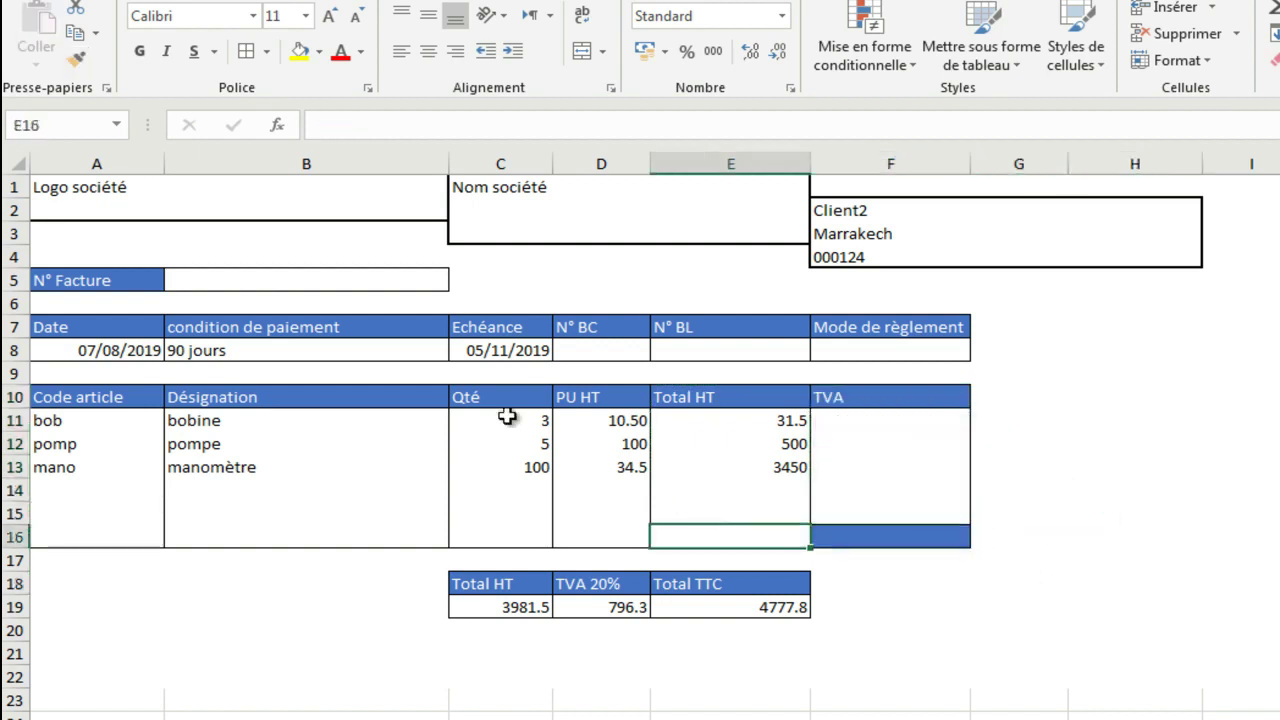
click(77, 59)
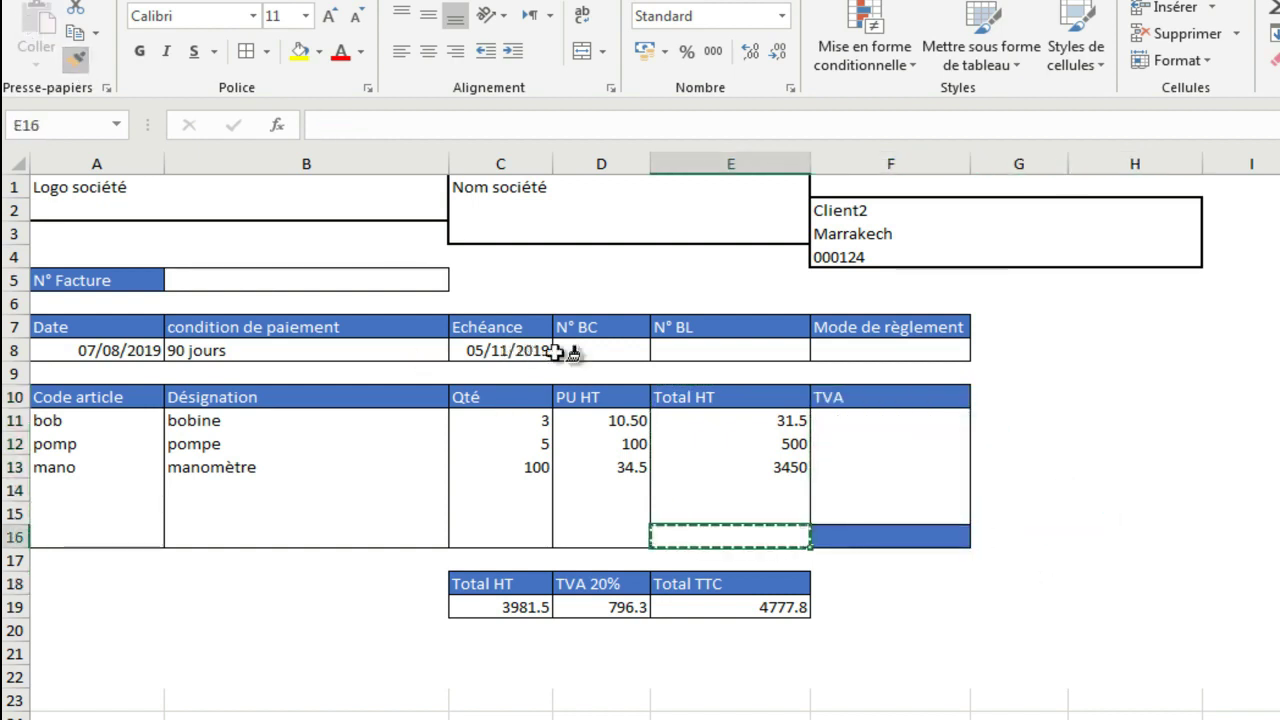
click(894, 537)
click(890, 607)
Check the tva column on the tableaux sheet and start a RECHERCHEV function in F11 with A11 as Valeur_cherchée
key(ctrl+Page_Down)
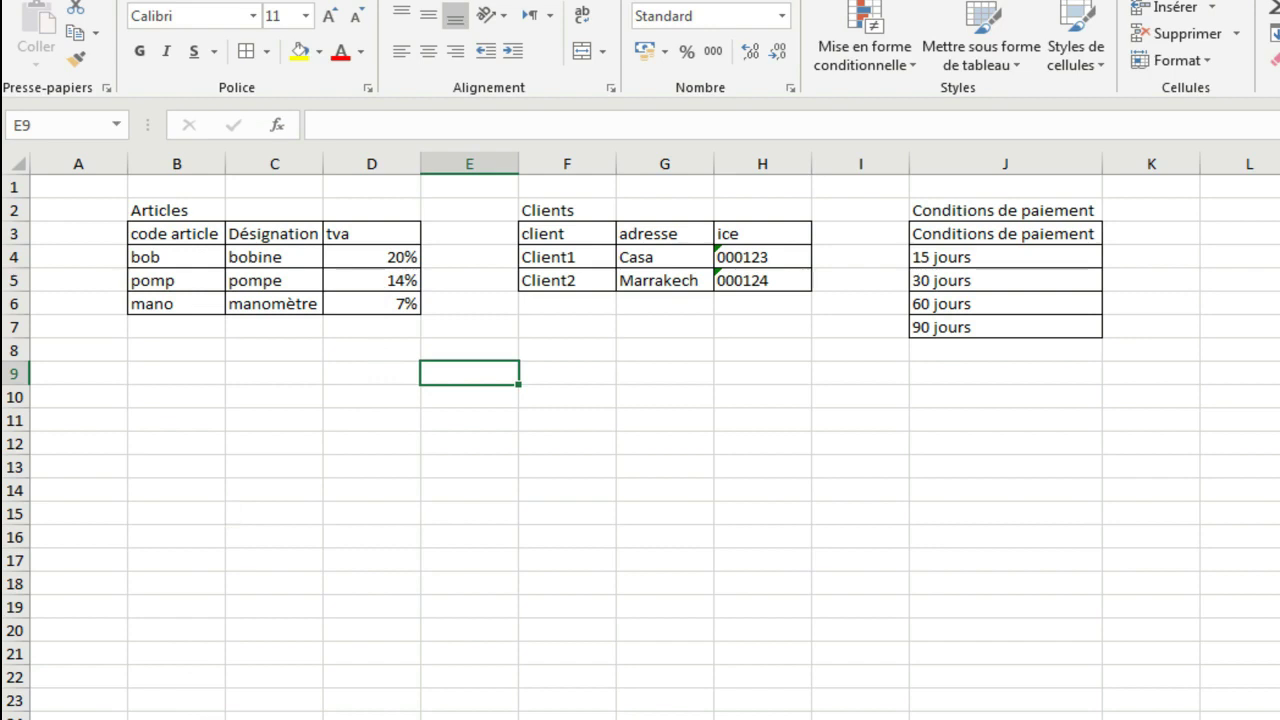
key(ctrl+Page_Up)
click(855, 424)
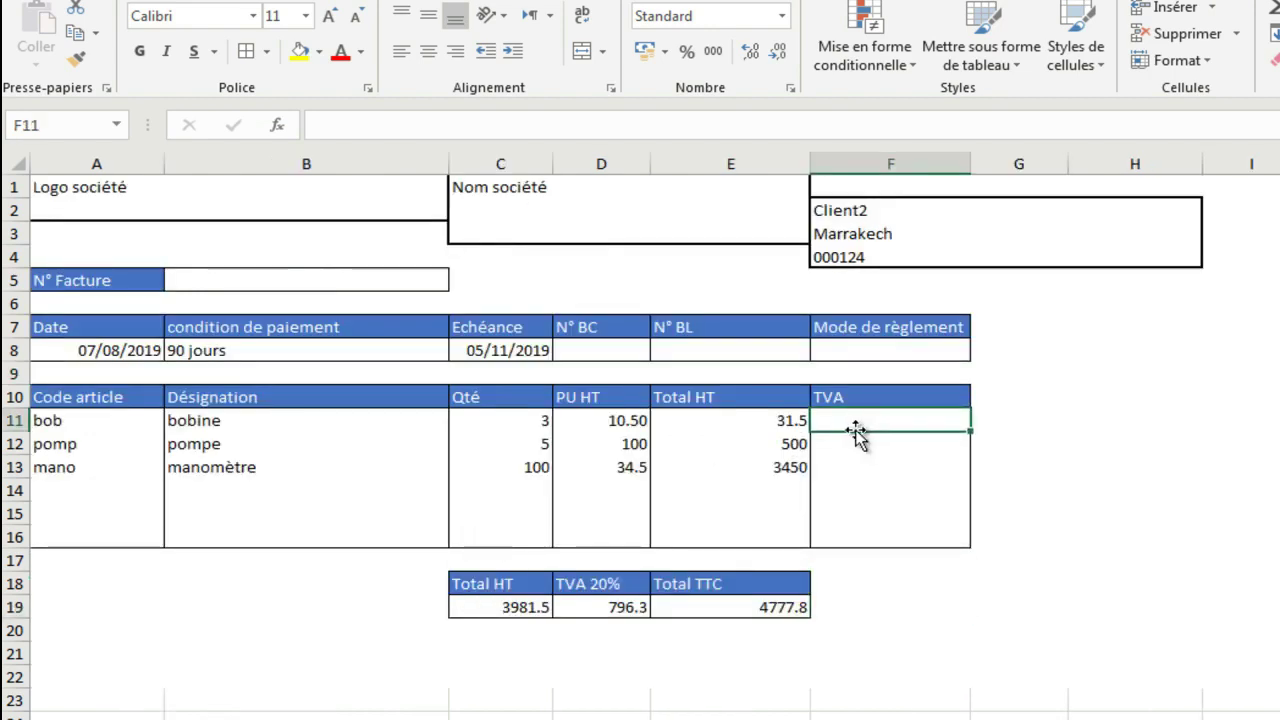
click(277, 126)
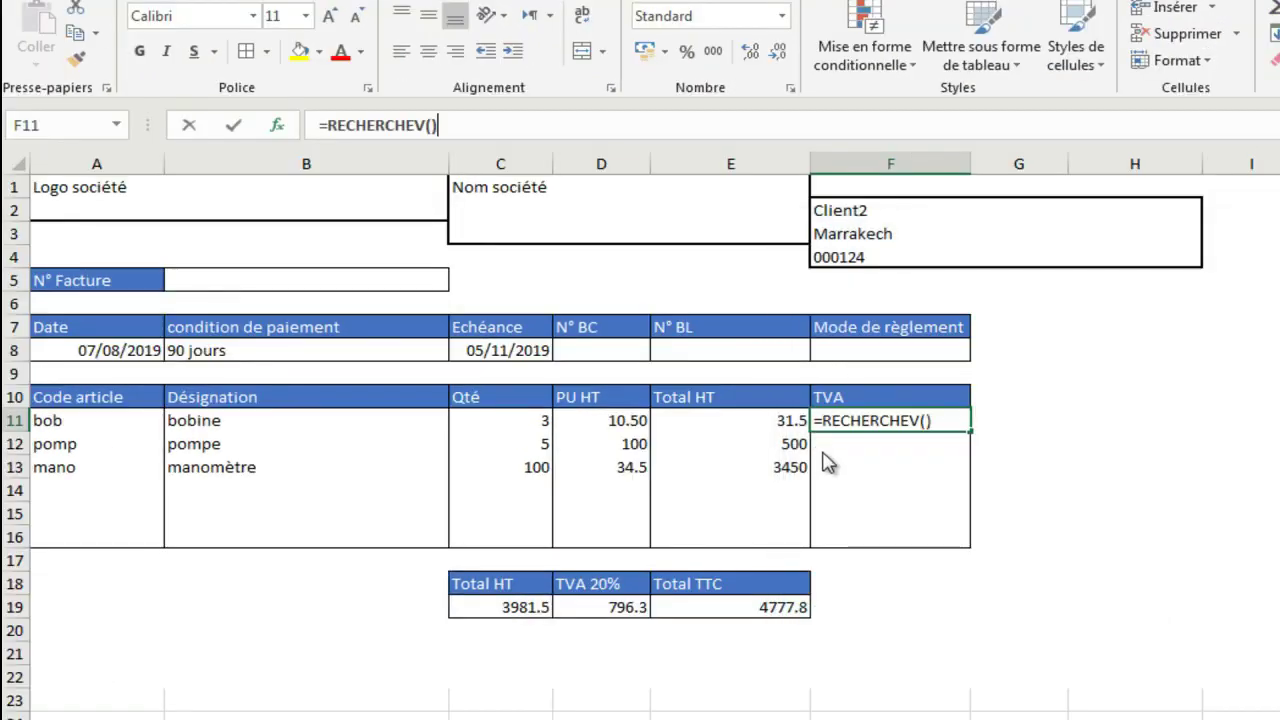
click(90, 421)
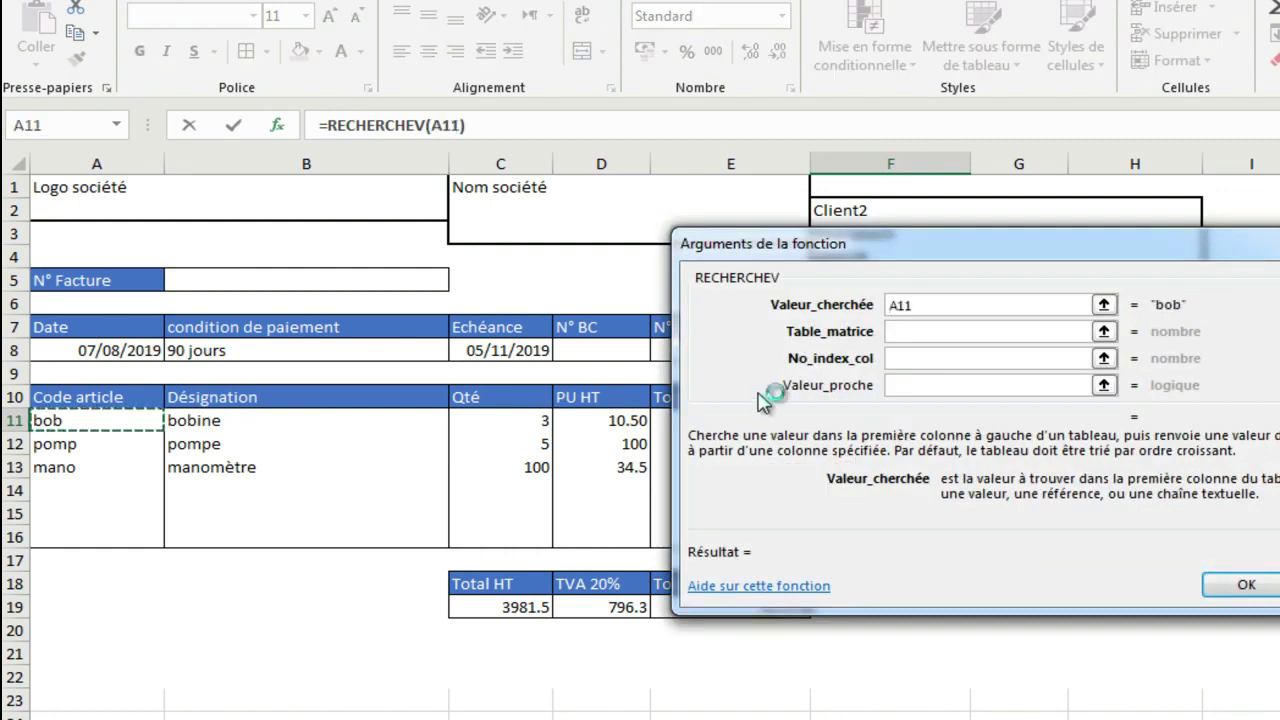
Set the RECHERCHEV Table_matrice to the article rows B4:D6 on the tableaux sheet
click(946, 333)
click(1104, 331)
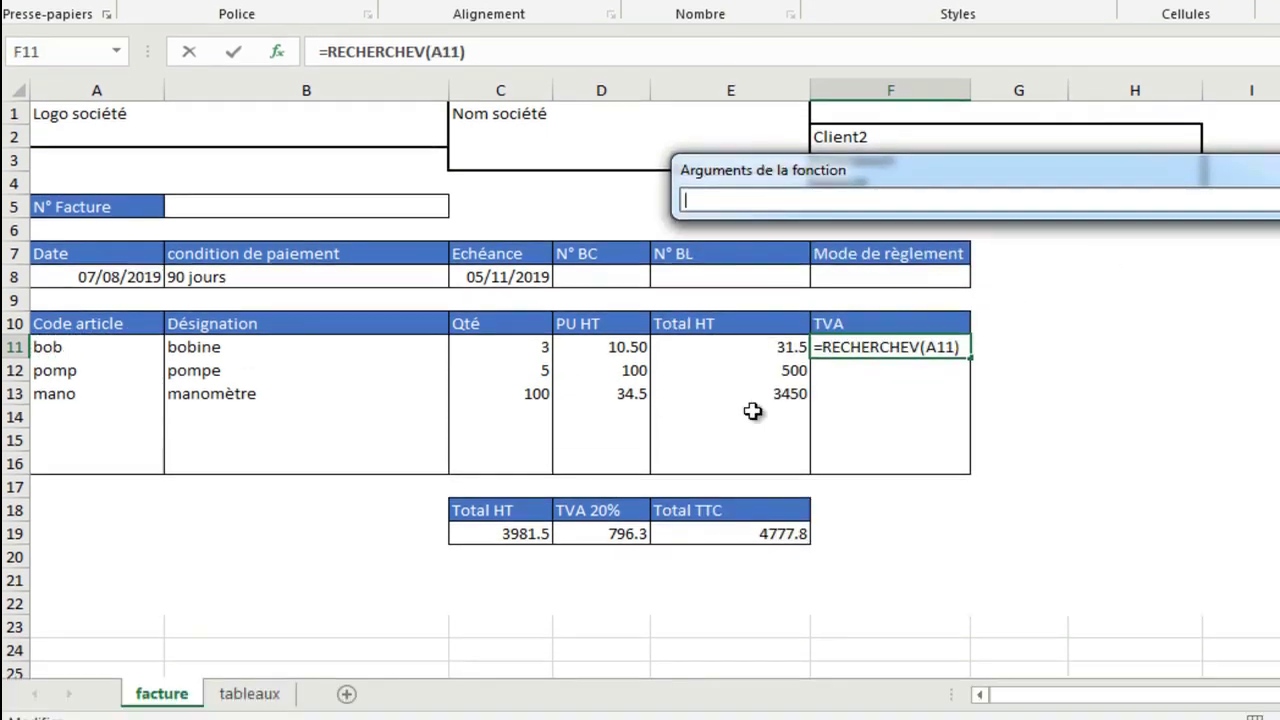
click(255, 694)
drag(145, 183, 360, 224)
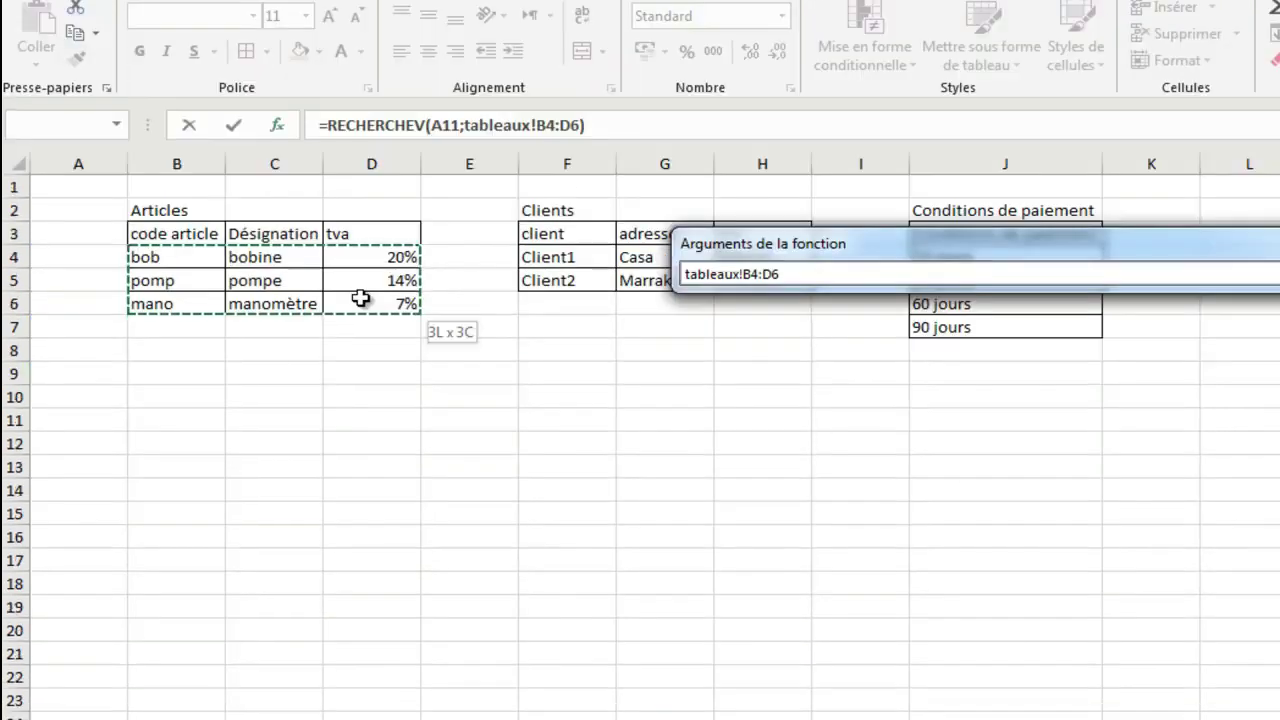
click(1222, 268)
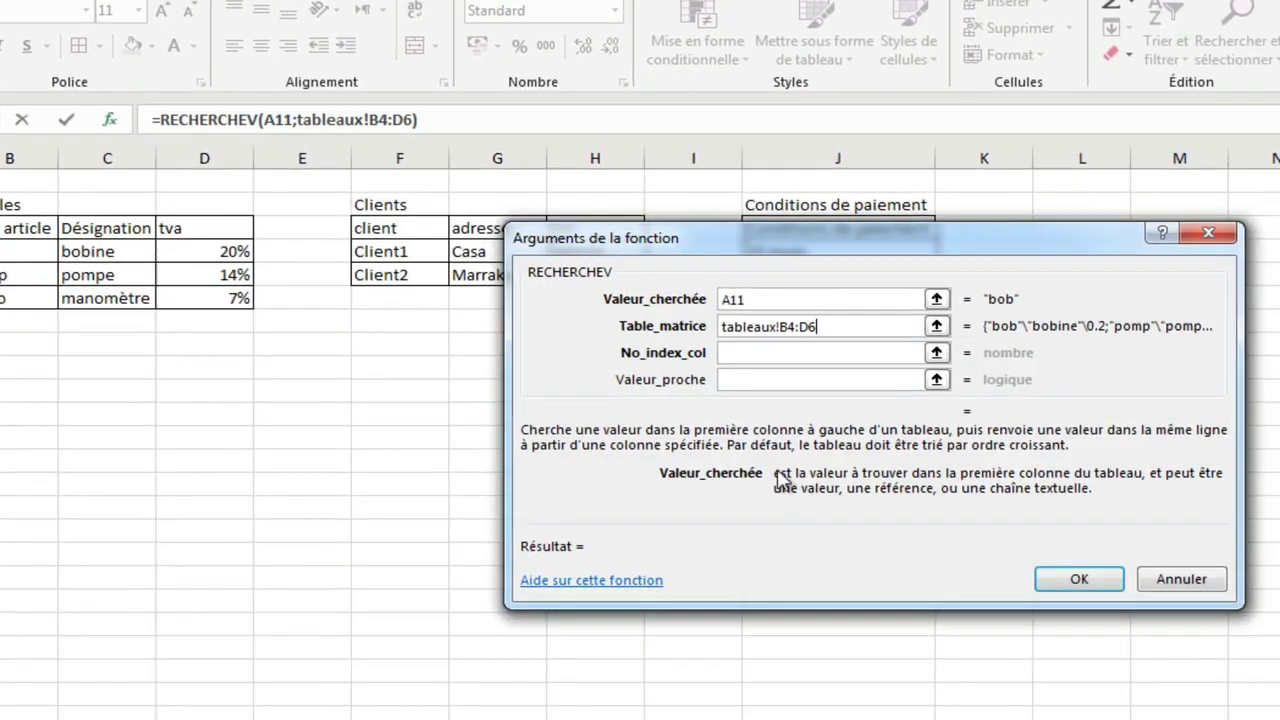
Set No_index_col to 3 and Valeur_proche to 0, and validate the RECHERCHEV formula in F11
click(786, 354)
text(3)
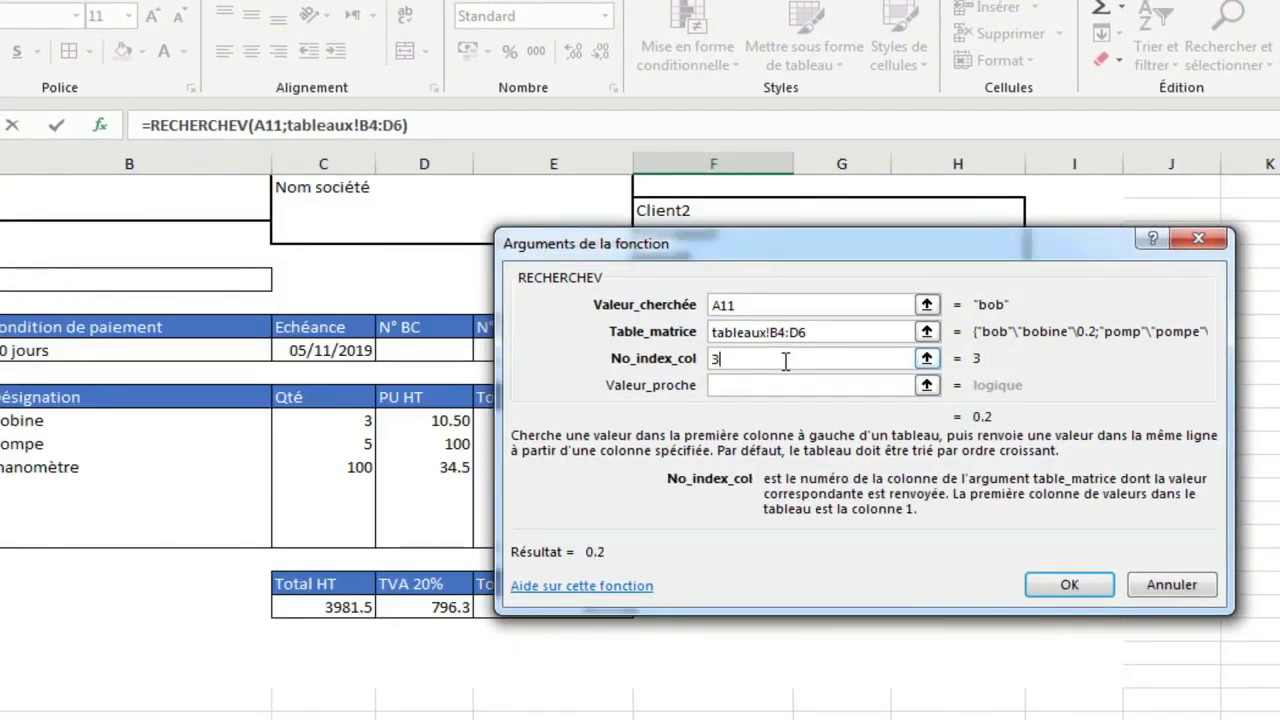
click(808, 384)
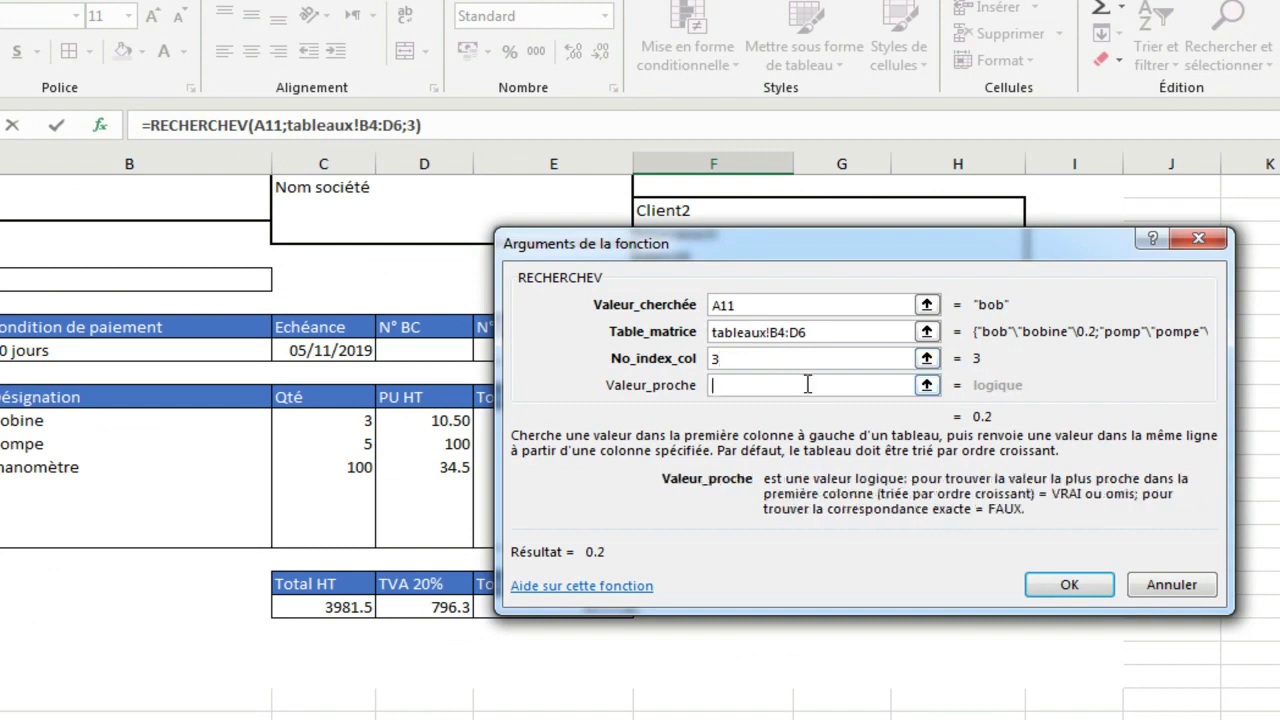
text(0)
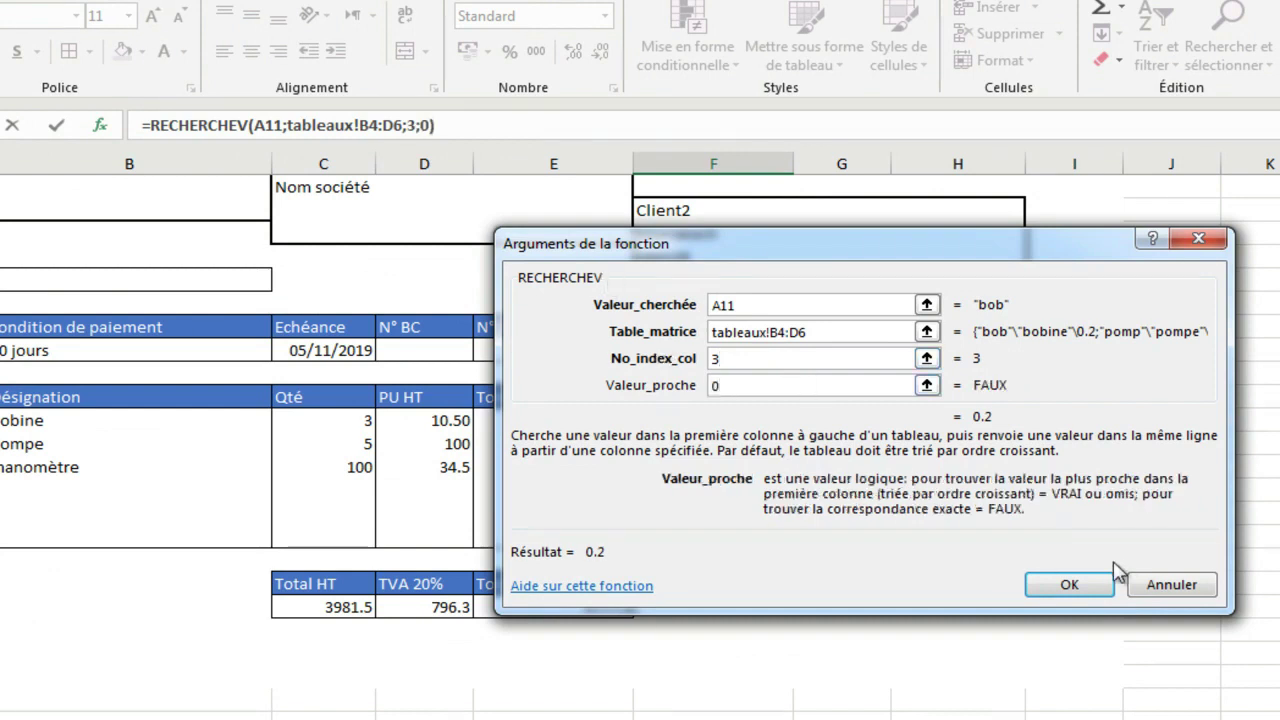
click(1069, 585)
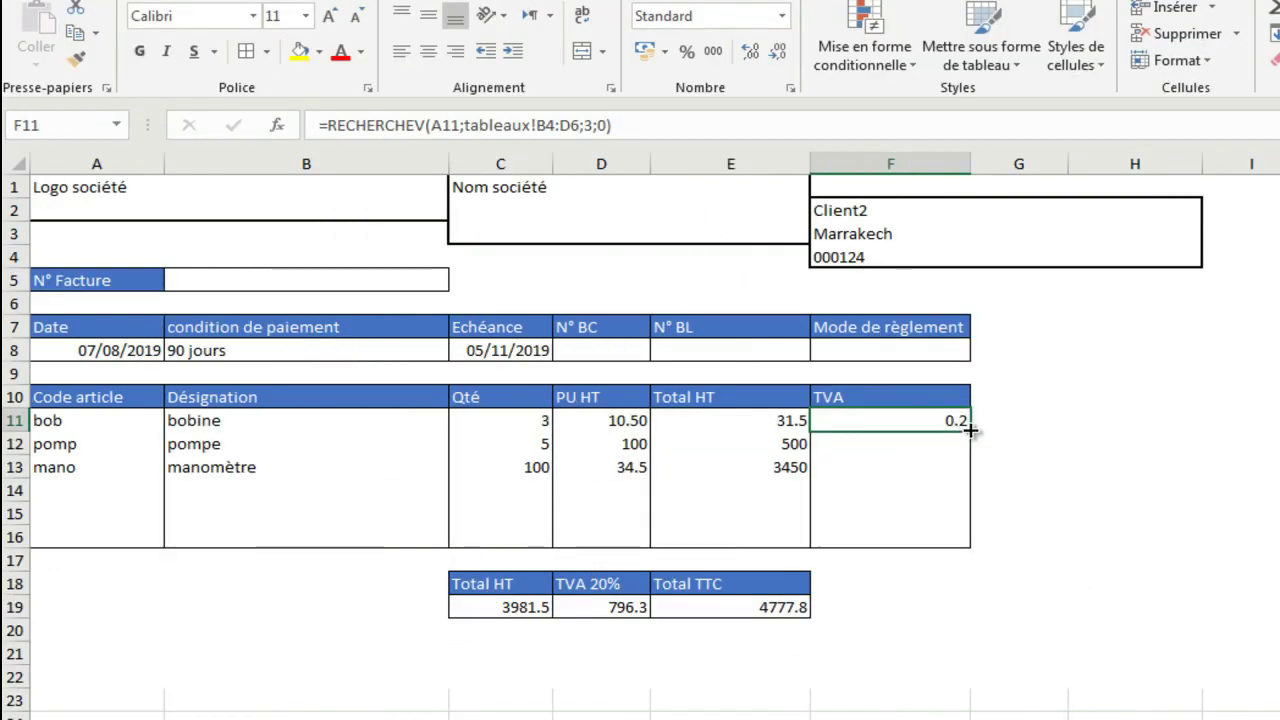
Extend the TVA formula from F11 down to F13 and format the rates as Pourcentage with 2 decimals
drag(793, 430, 793, 470)
drag(972, 470, 971, 478)
click(1074, 466)
right_click(926, 420)
click(1016, 320)
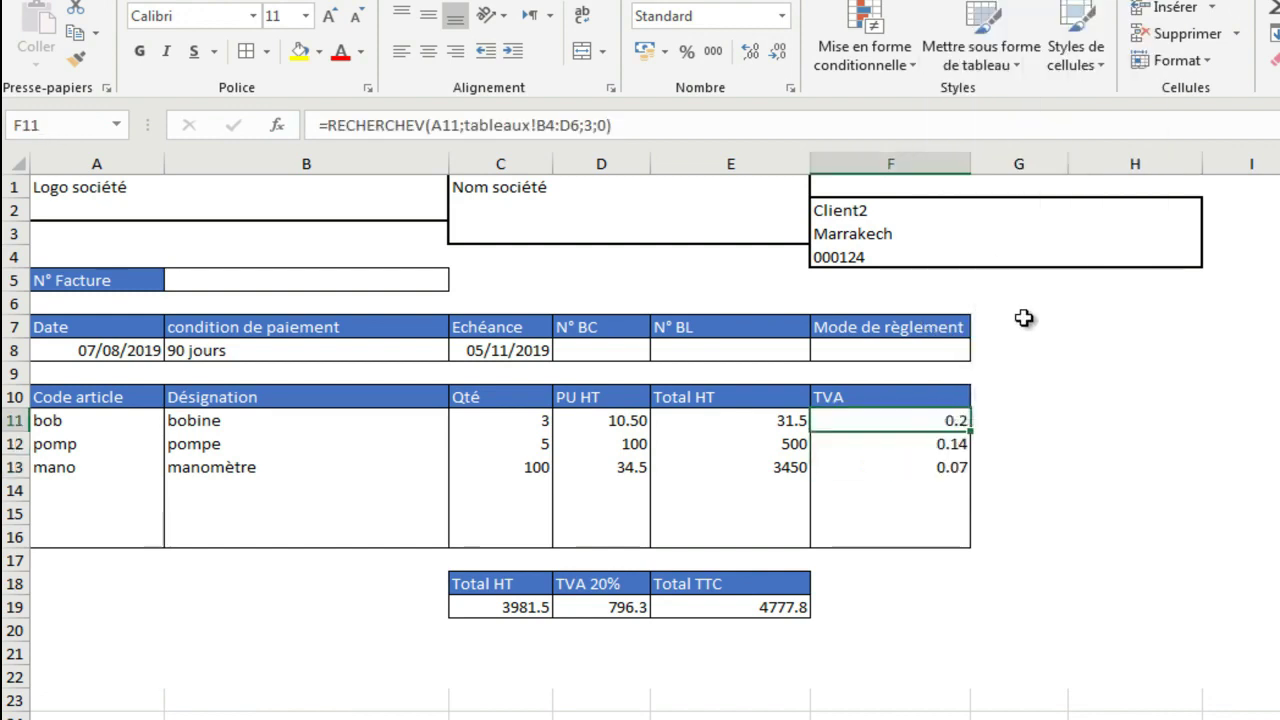
click(732, 232)
click(1200, 551)
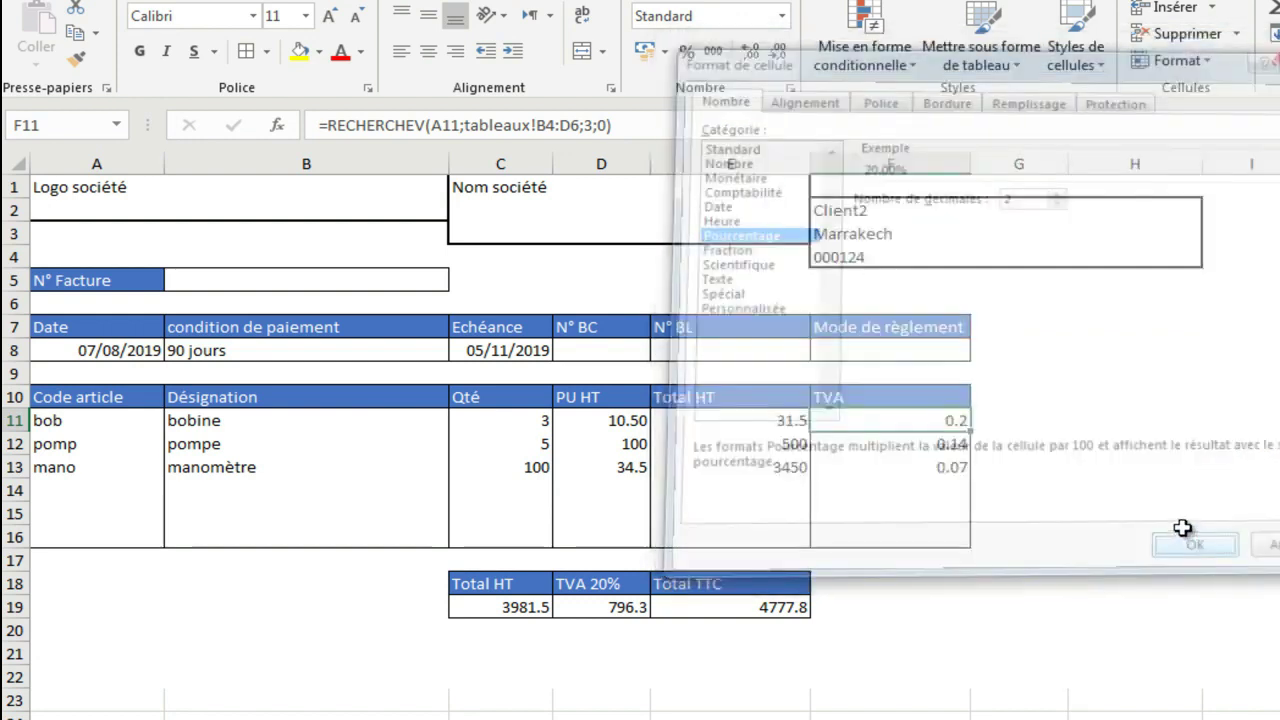
drag(970, 432, 971, 469)
click(1051, 467)
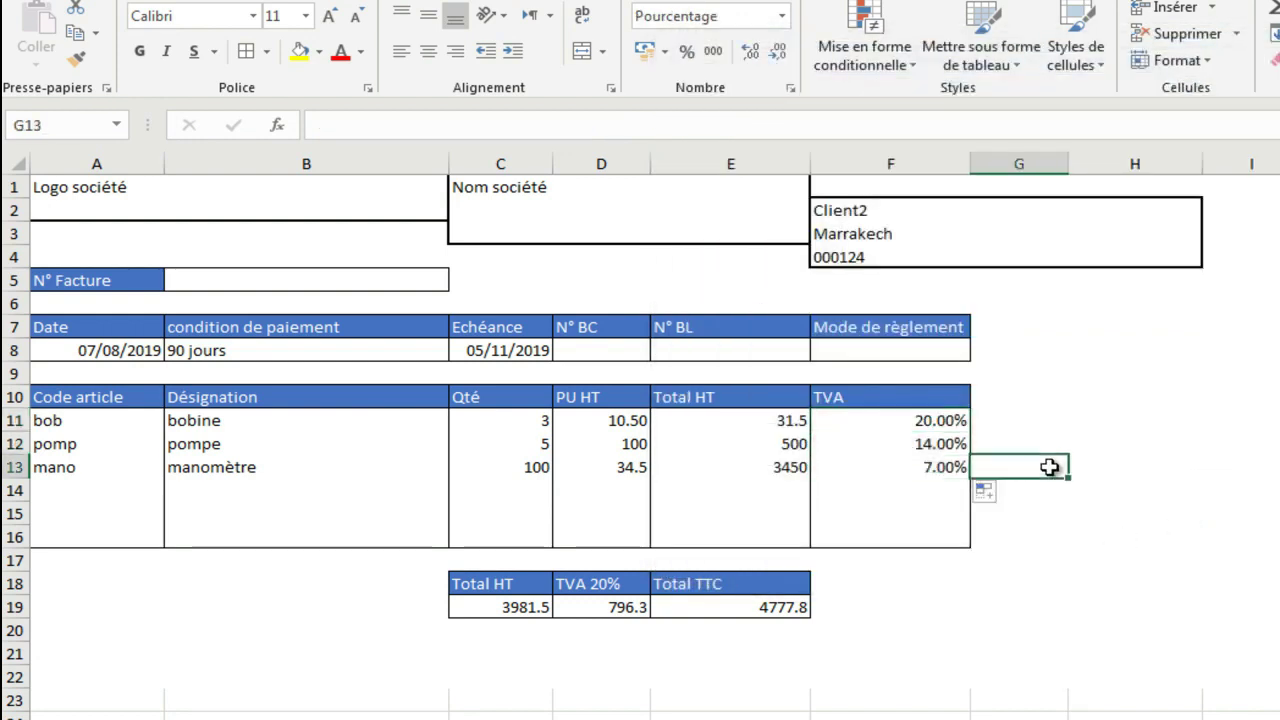
Shorten the TVA 20% header in D18 to TVA and delete the formula in D19 below it
click(1195, 603)
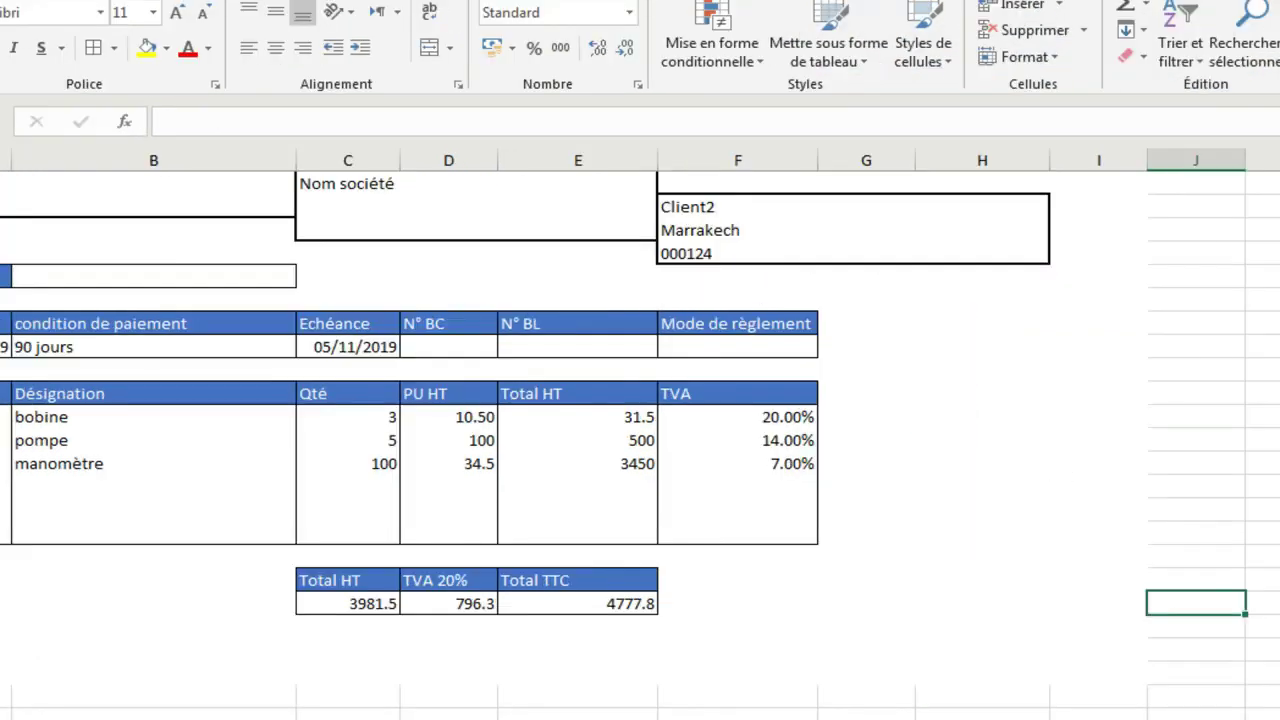
double_click(449, 580)
key(BackSpace)
key(BackSpace)
key(BackSpace)
key(BackSpace)
key(Return)
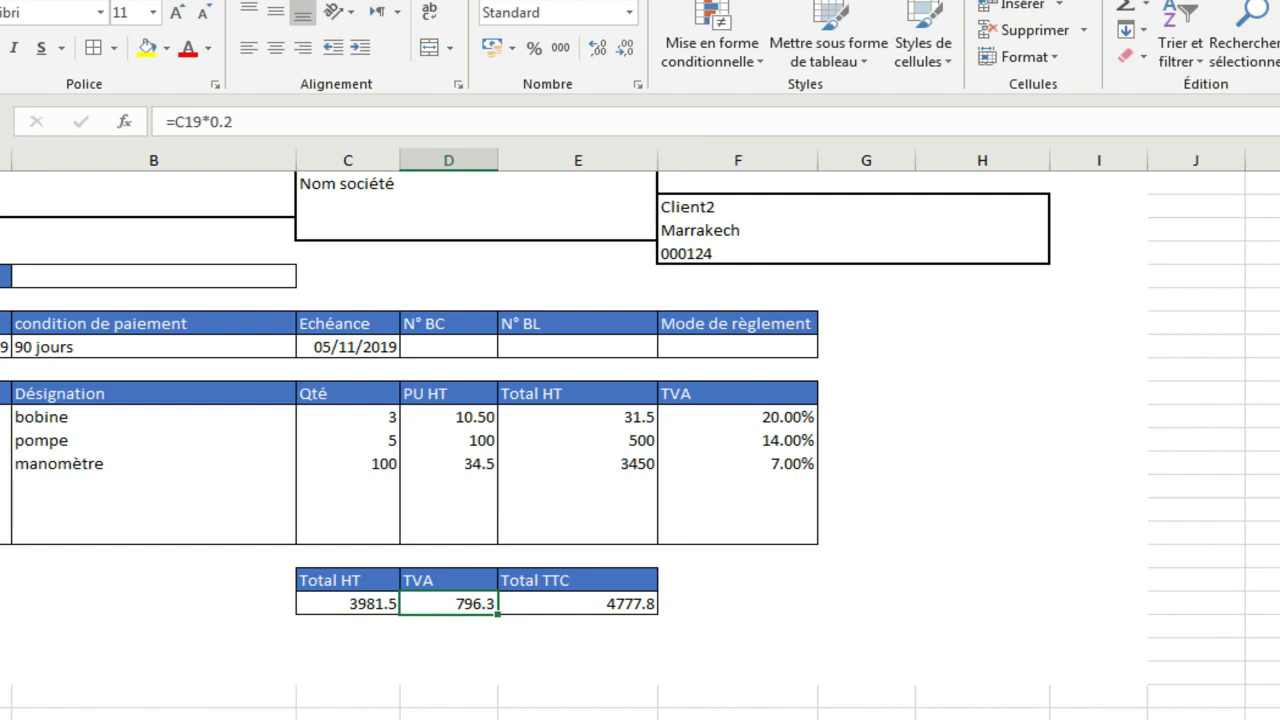
key(Delete)
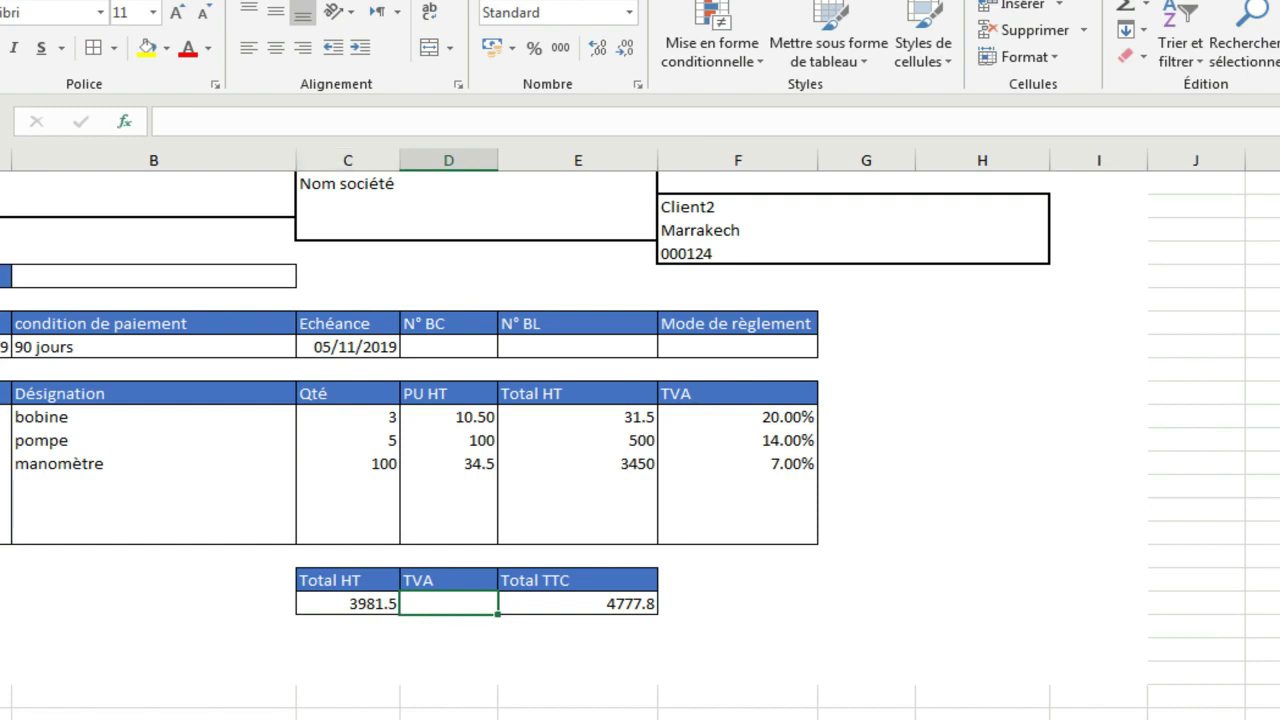
Insert a SOMME function in D19 with E11*F11 as Nombre1
text(=)
key(shift+F3)
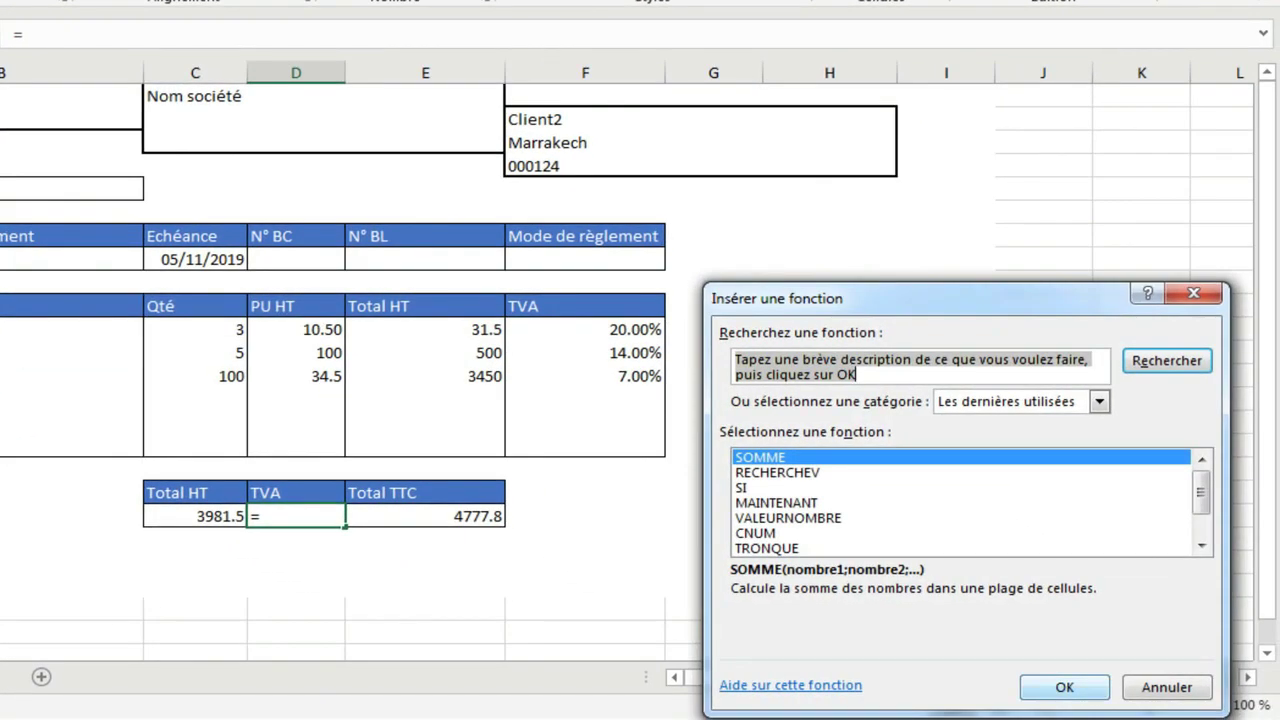
key(Return)
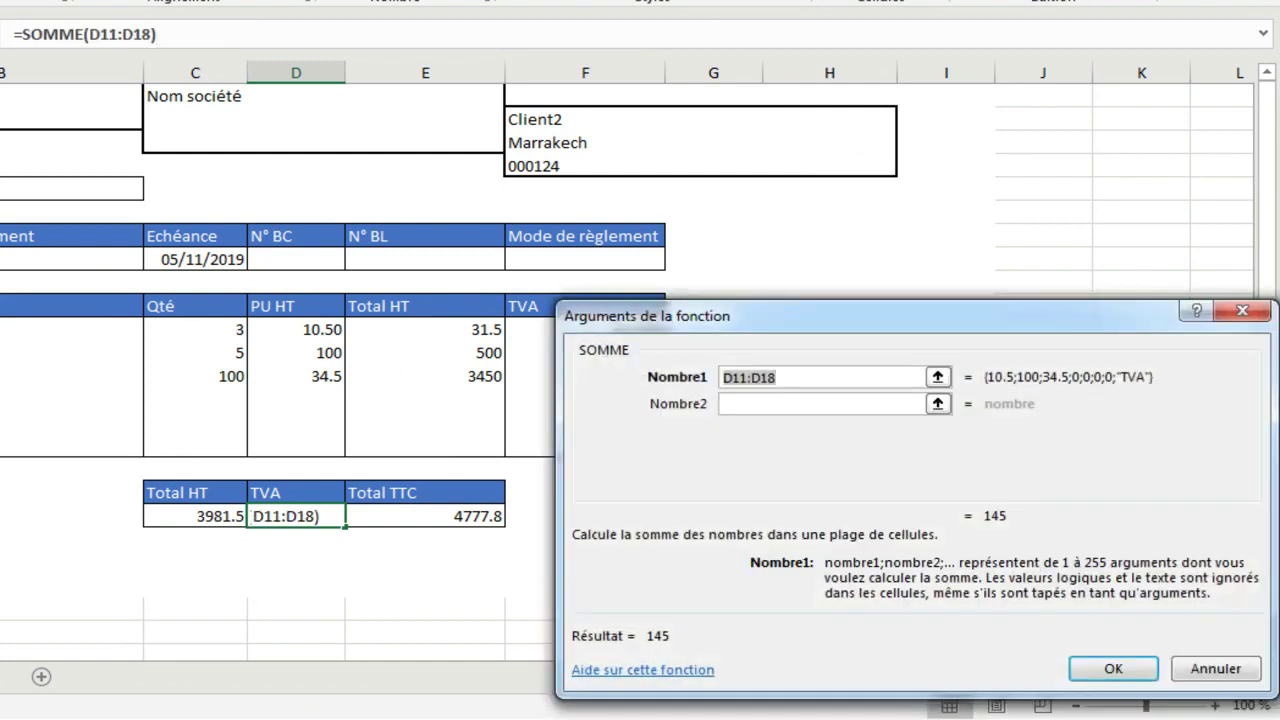
drag(860, 316, 958, 260)
click(425, 329)
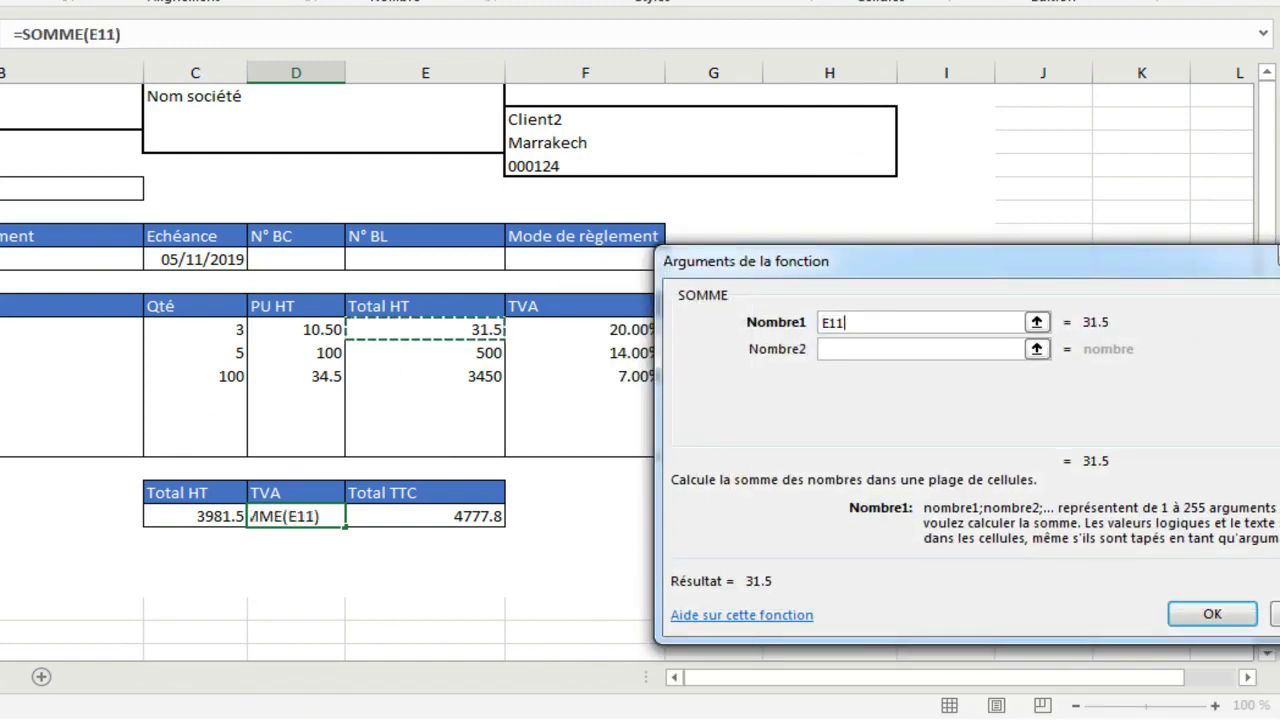
text(*)
click(580, 330)
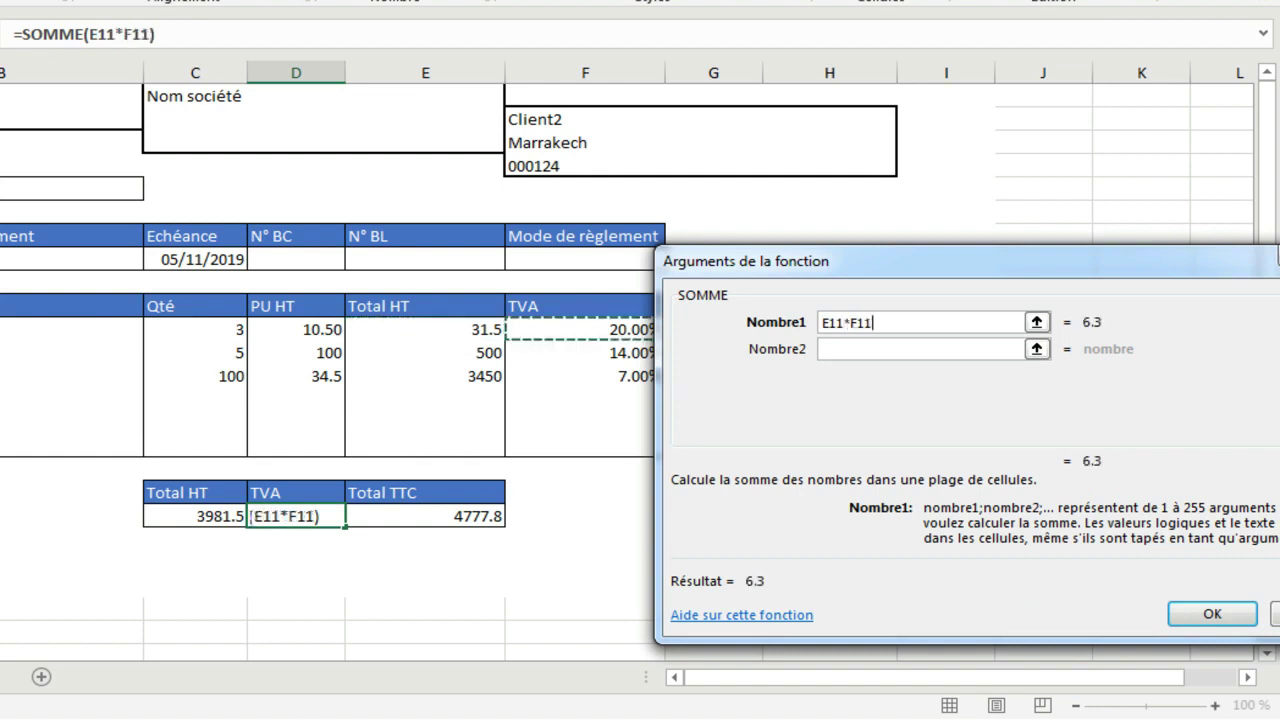
Add E12*F12 as Nombre2 and E13*F13 as Nombre3, and validate the SOMME formula in D19
click(920, 349)
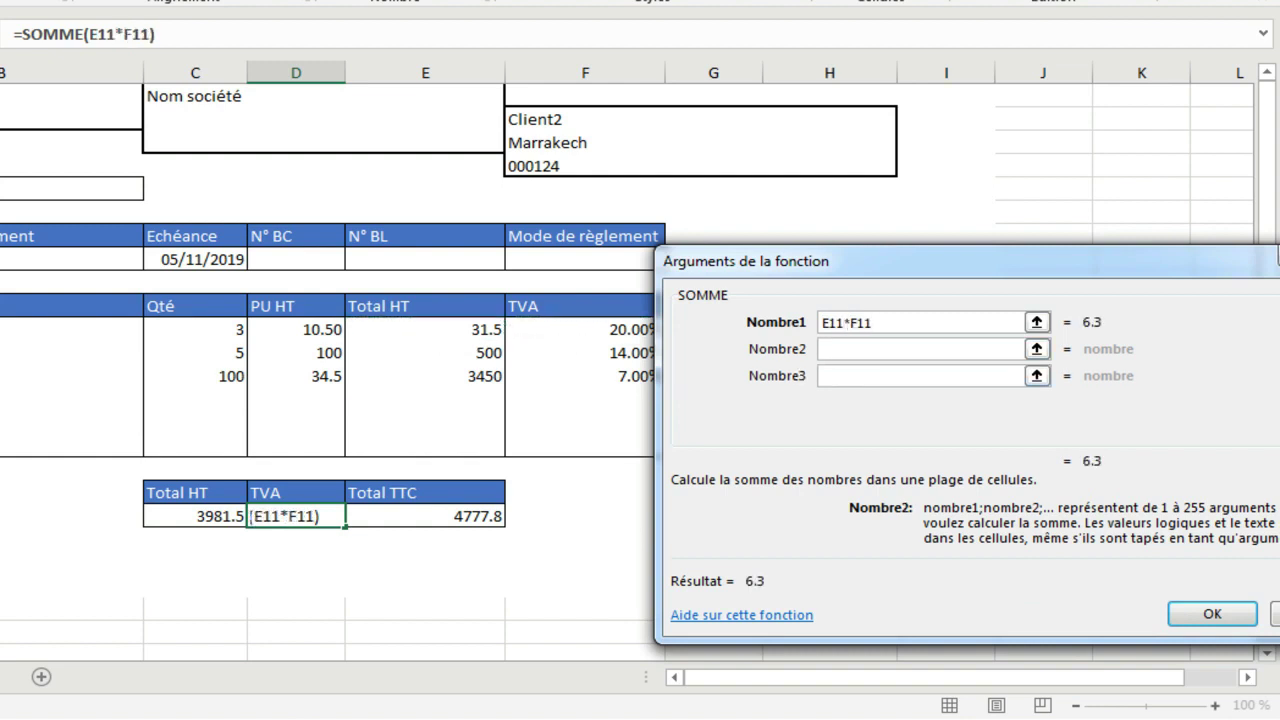
click(425, 353)
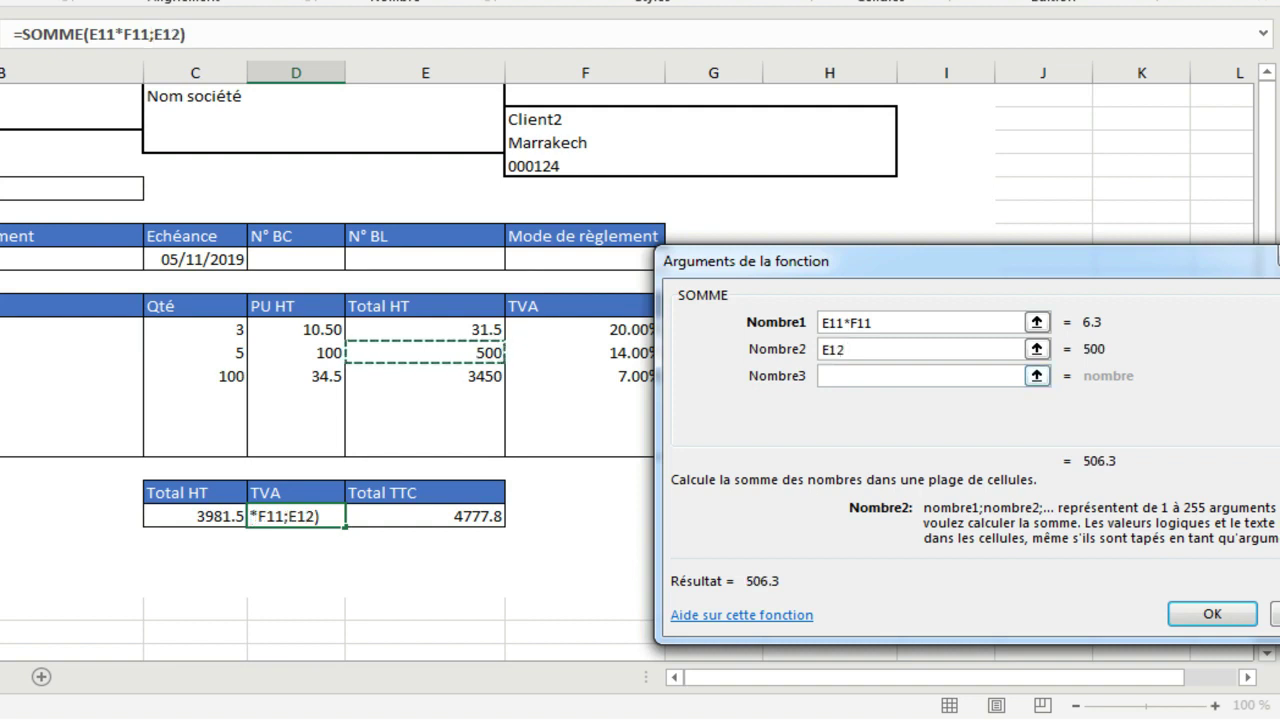
text(*F12)
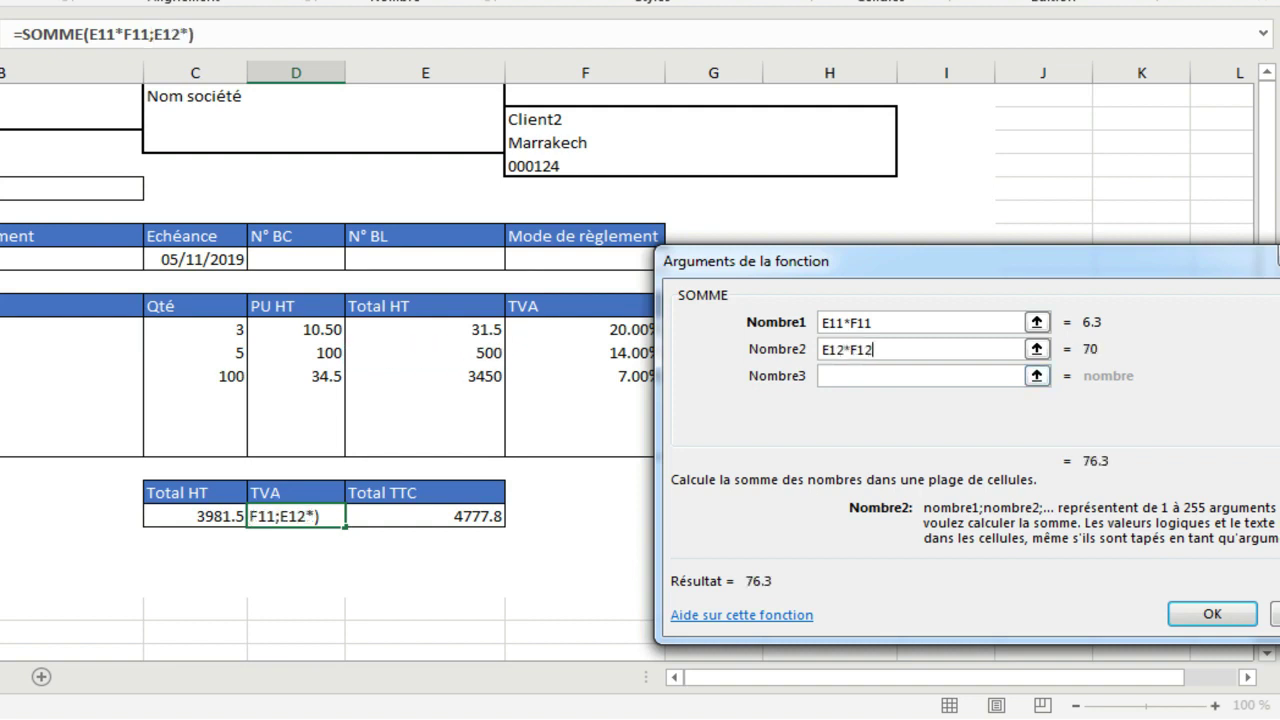
key(Tab)
click(425, 376)
text(*)
click(580, 376)
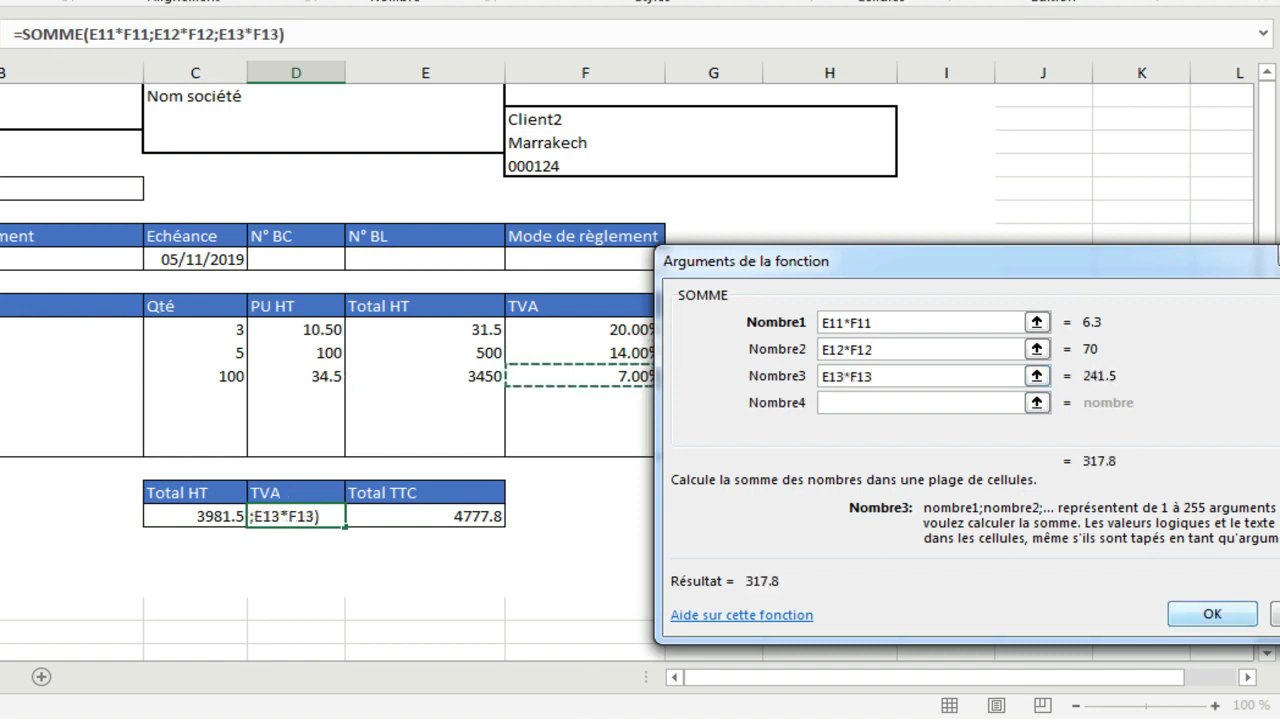
key(Return)
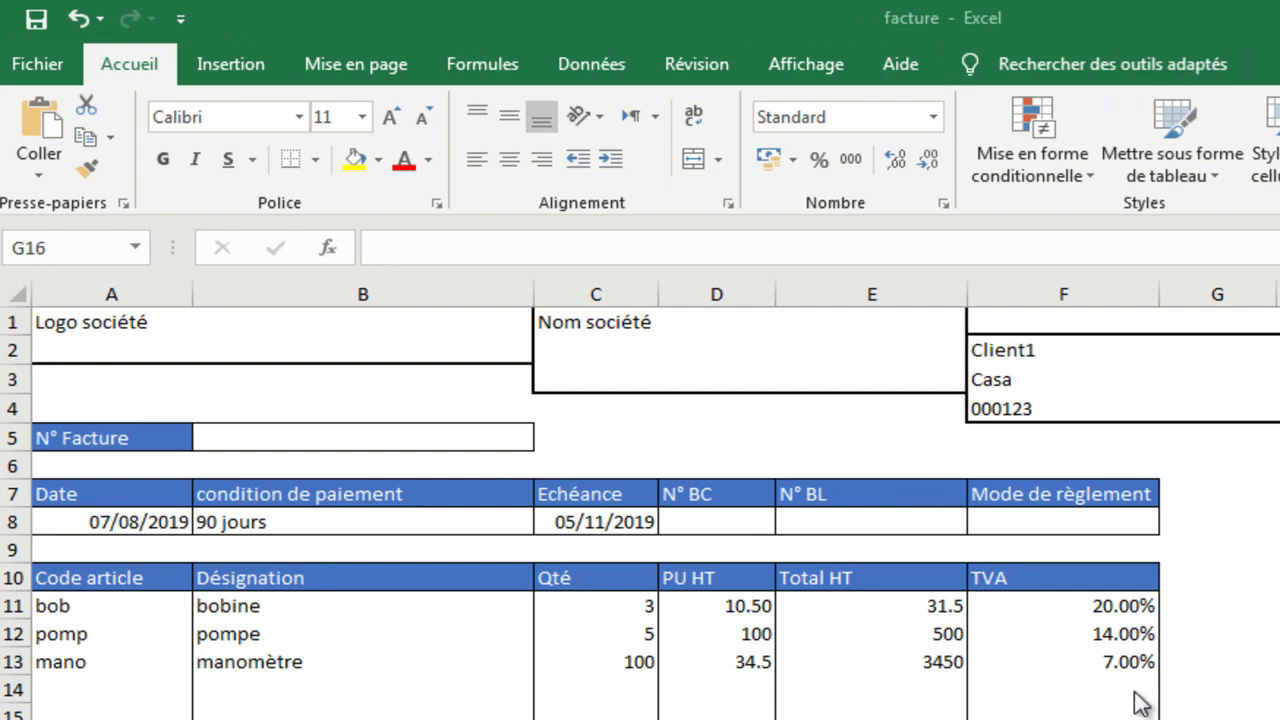
Enable the Développeur tab among the main tabs in Excel's ribbon customization options
click(47, 70)
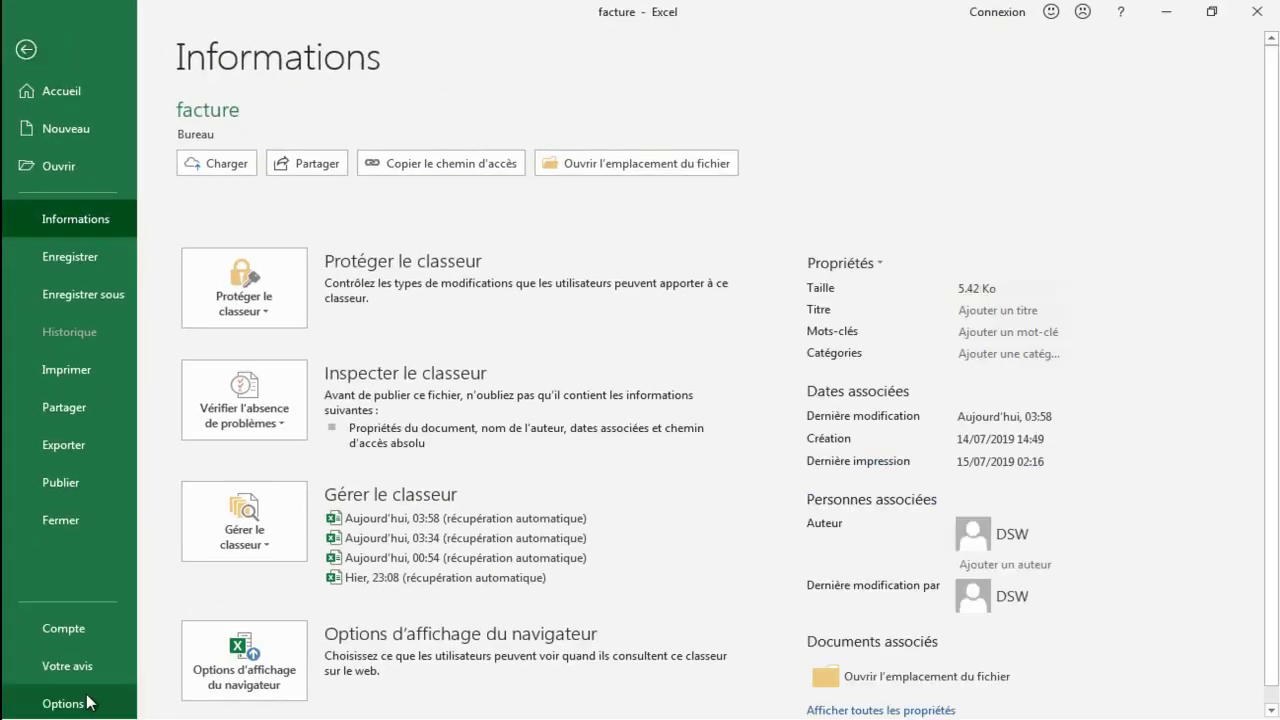
click(62, 703)
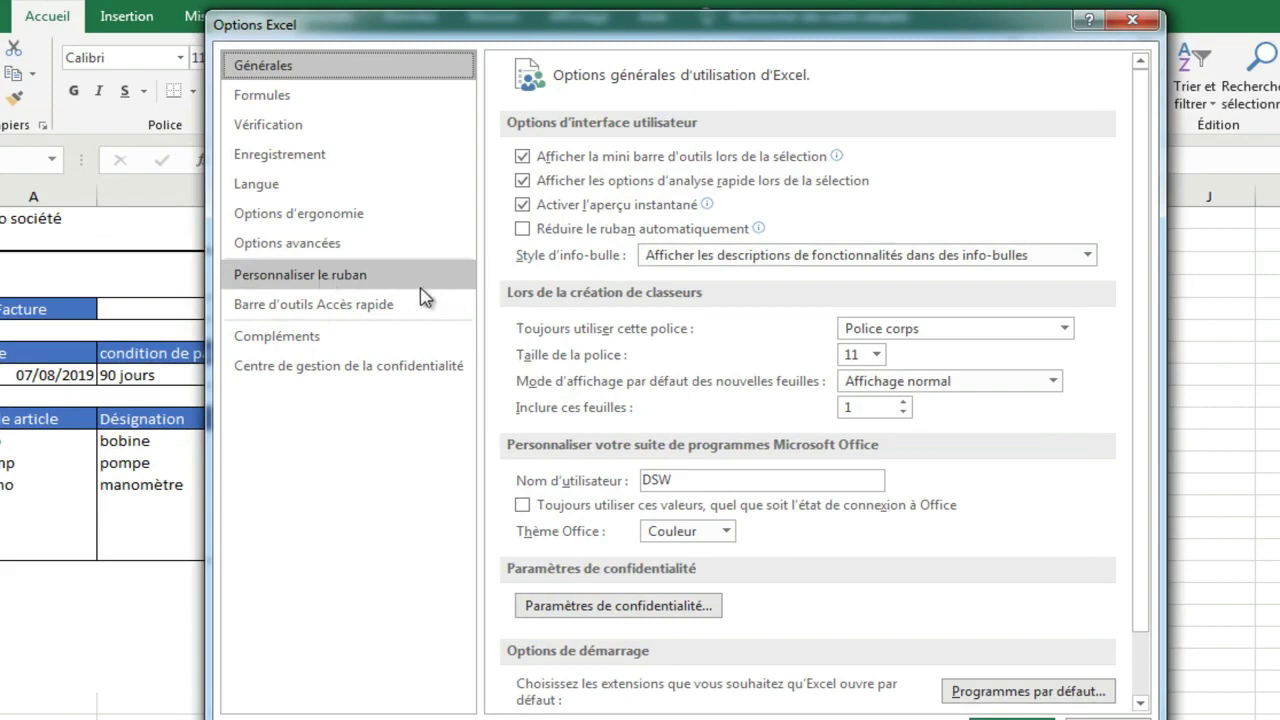
click(425, 280)
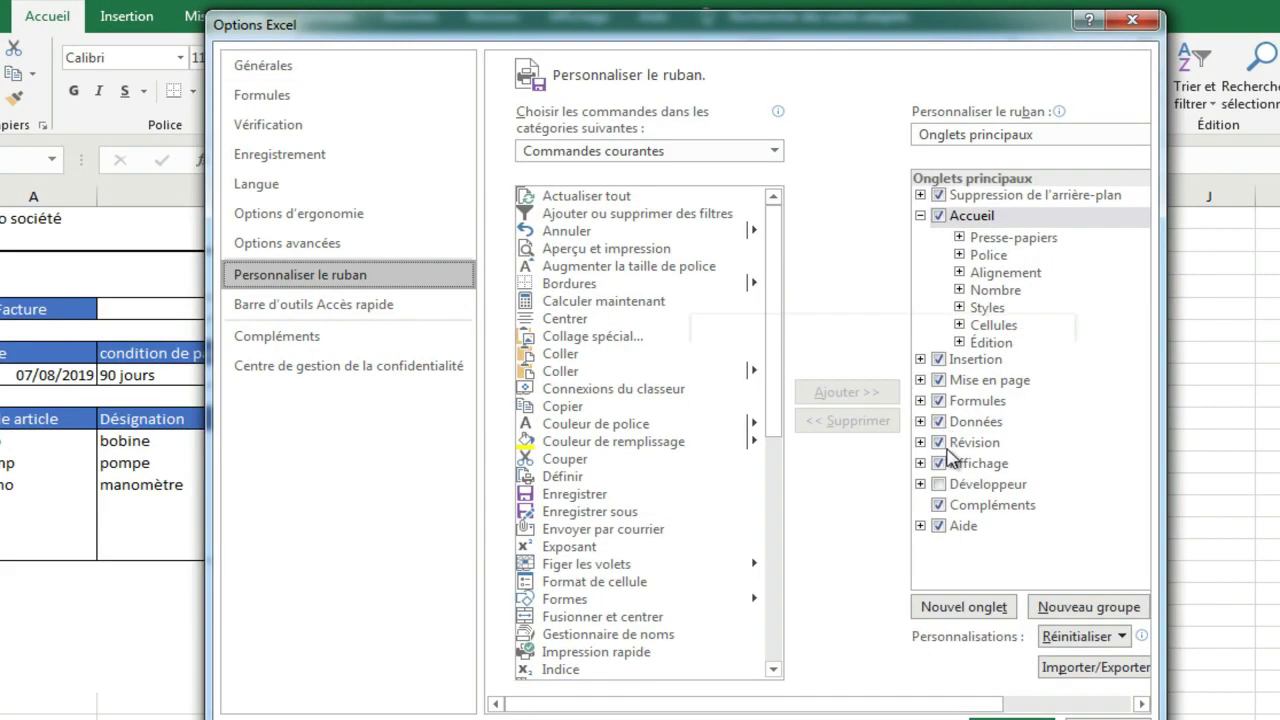
click(938, 484)
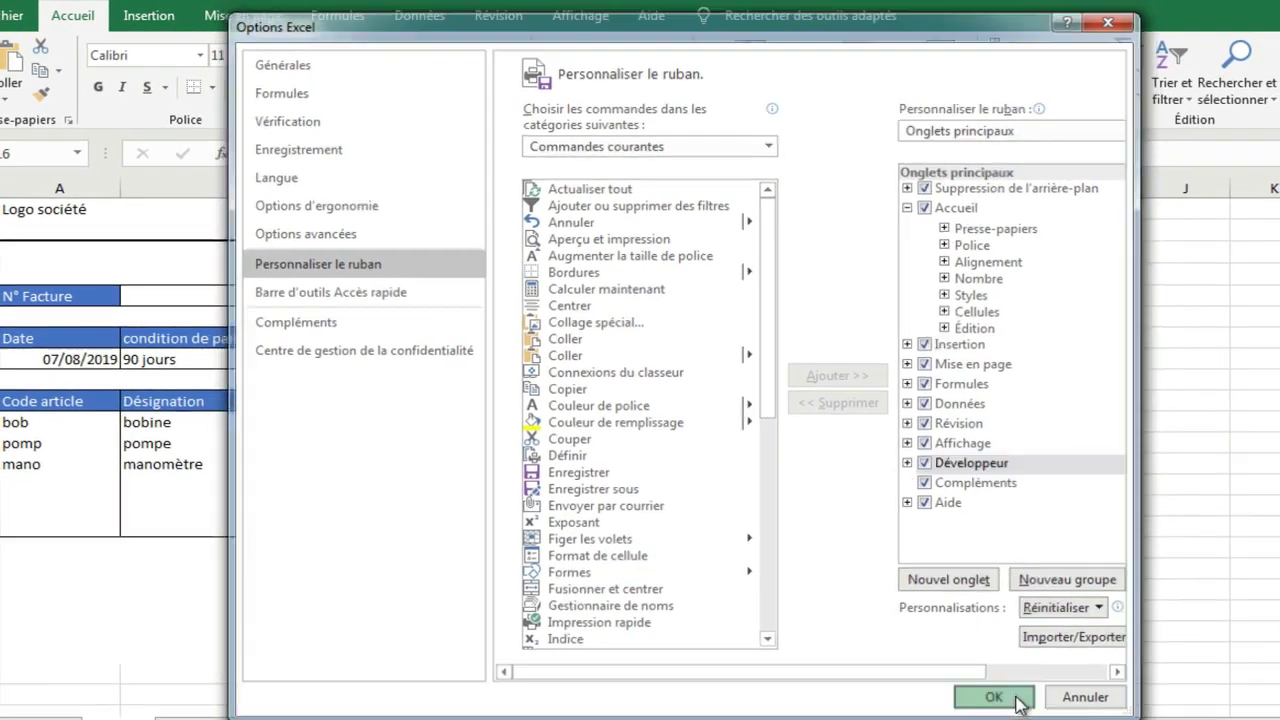
click(1010, 717)
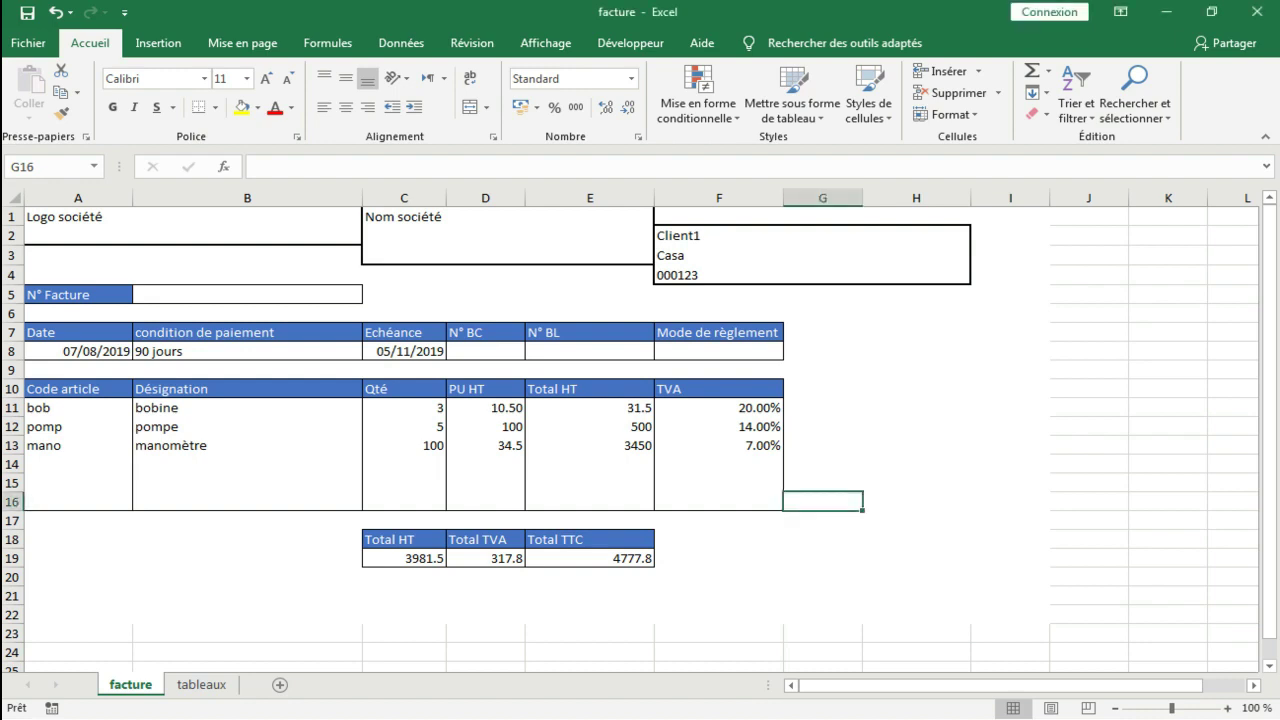
Replace the invoice date in A8 with the formula =maintenant()
click(78, 352)
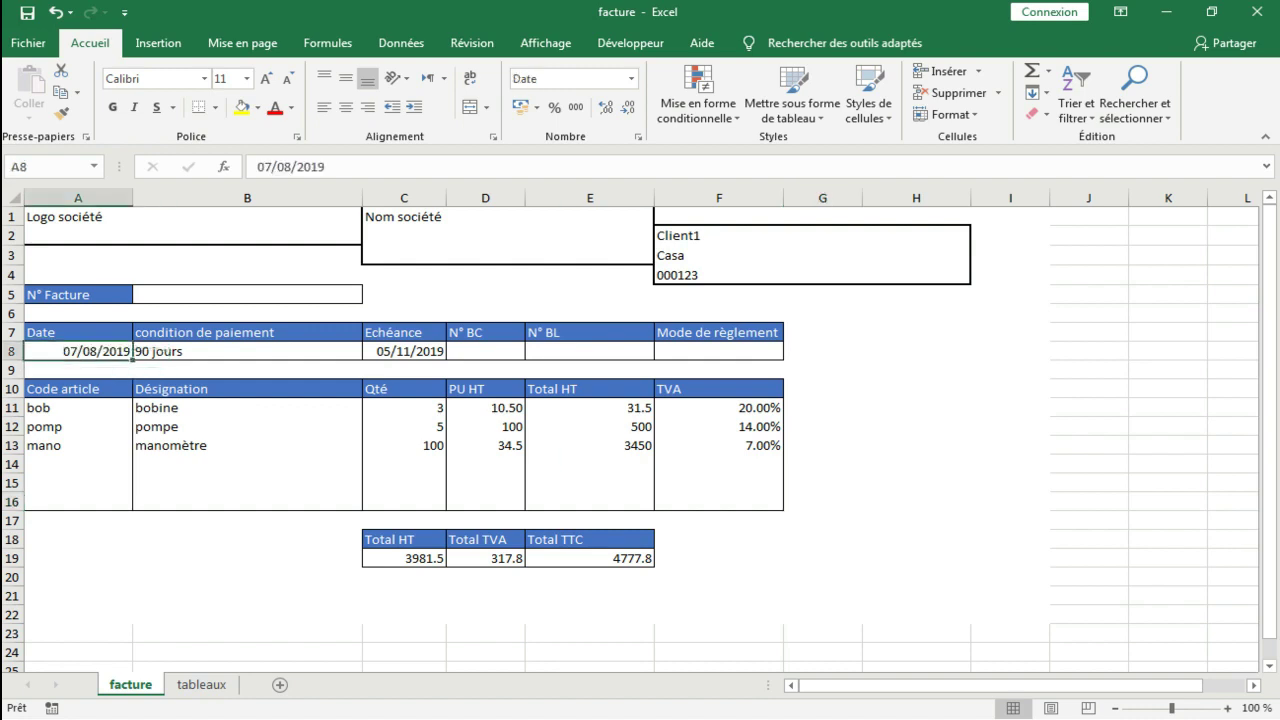
text(=mai)
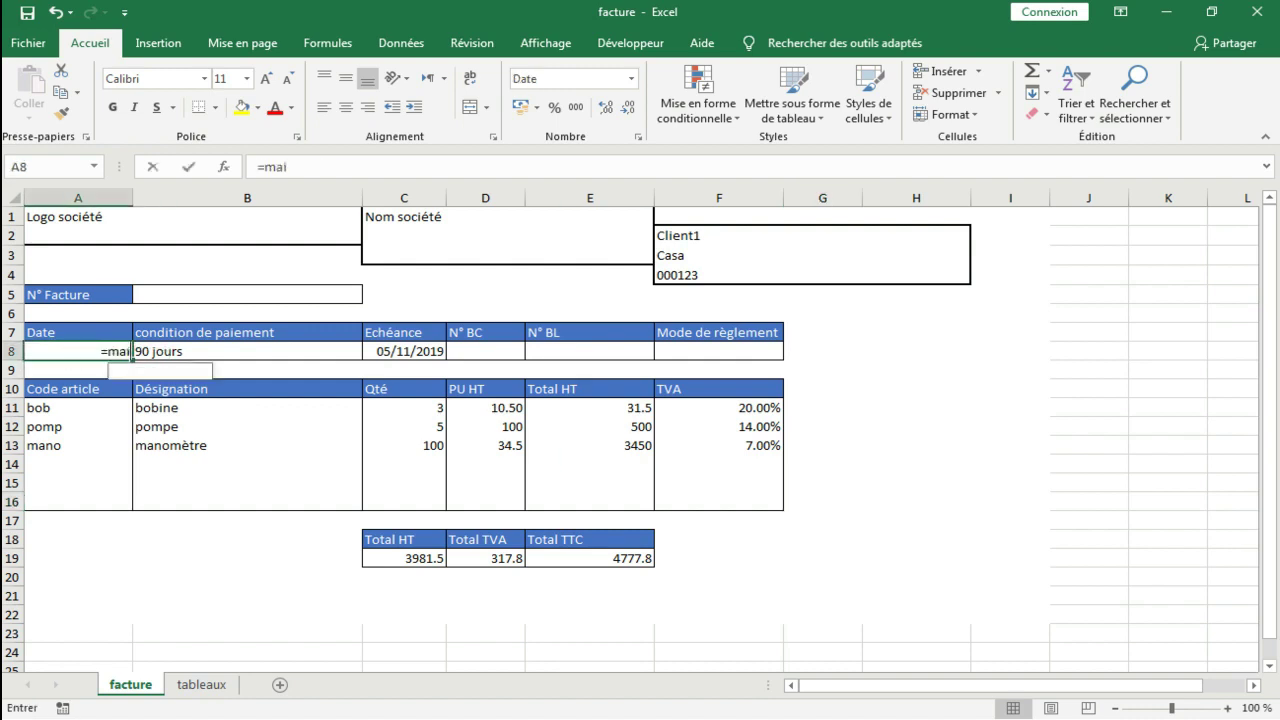
text(ntenant())
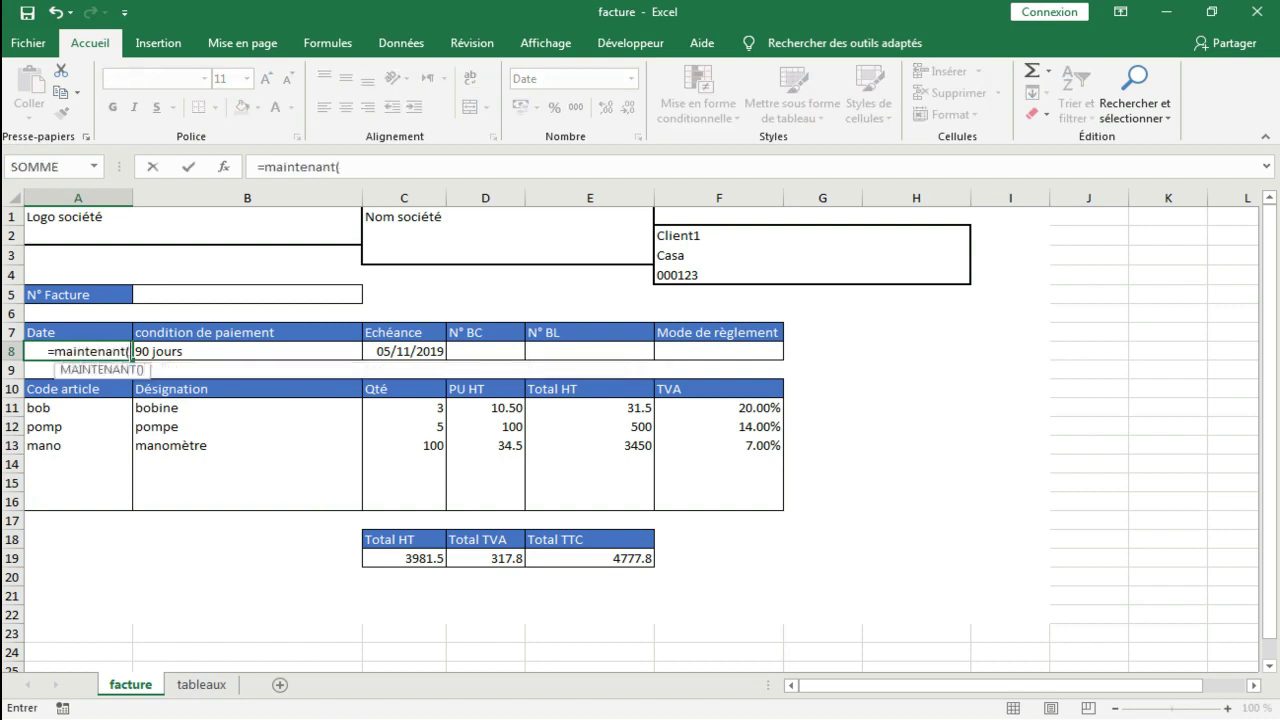
key(Return)
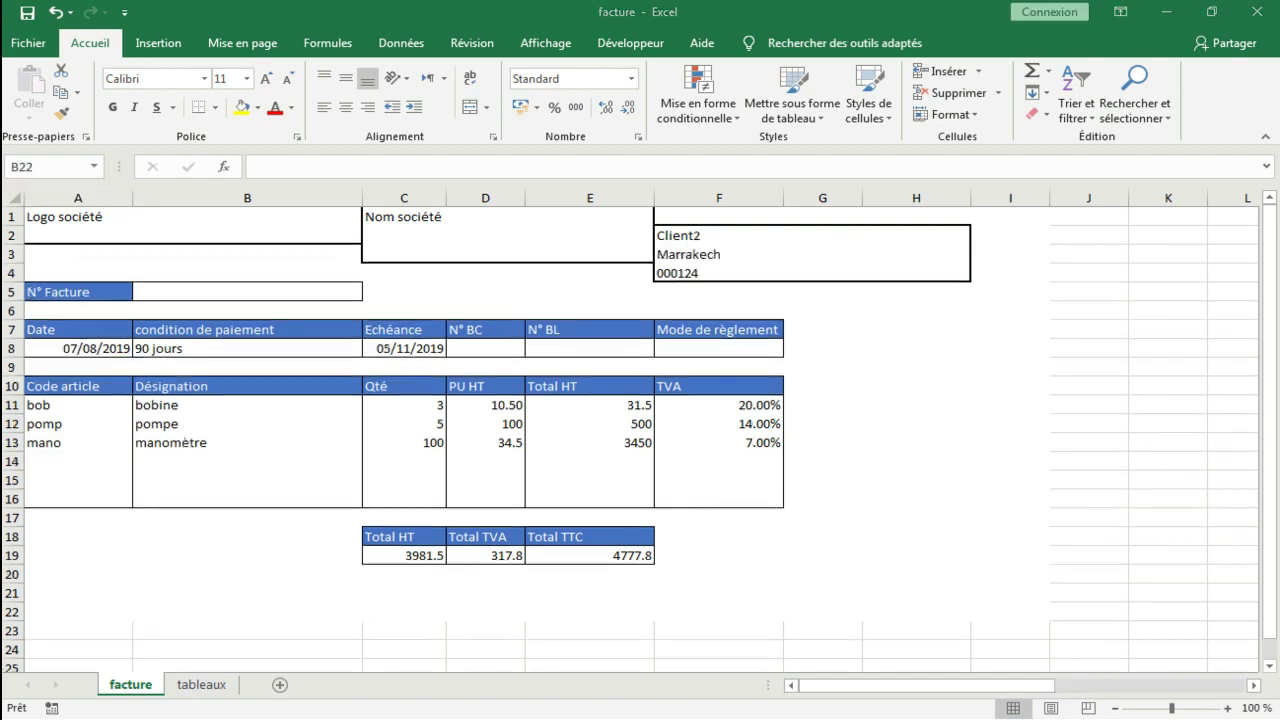
Clear the client in F2, the article codes in A11:A13, and the quantities and unit prices in C11:D13
click(718, 235)
key(Delete)
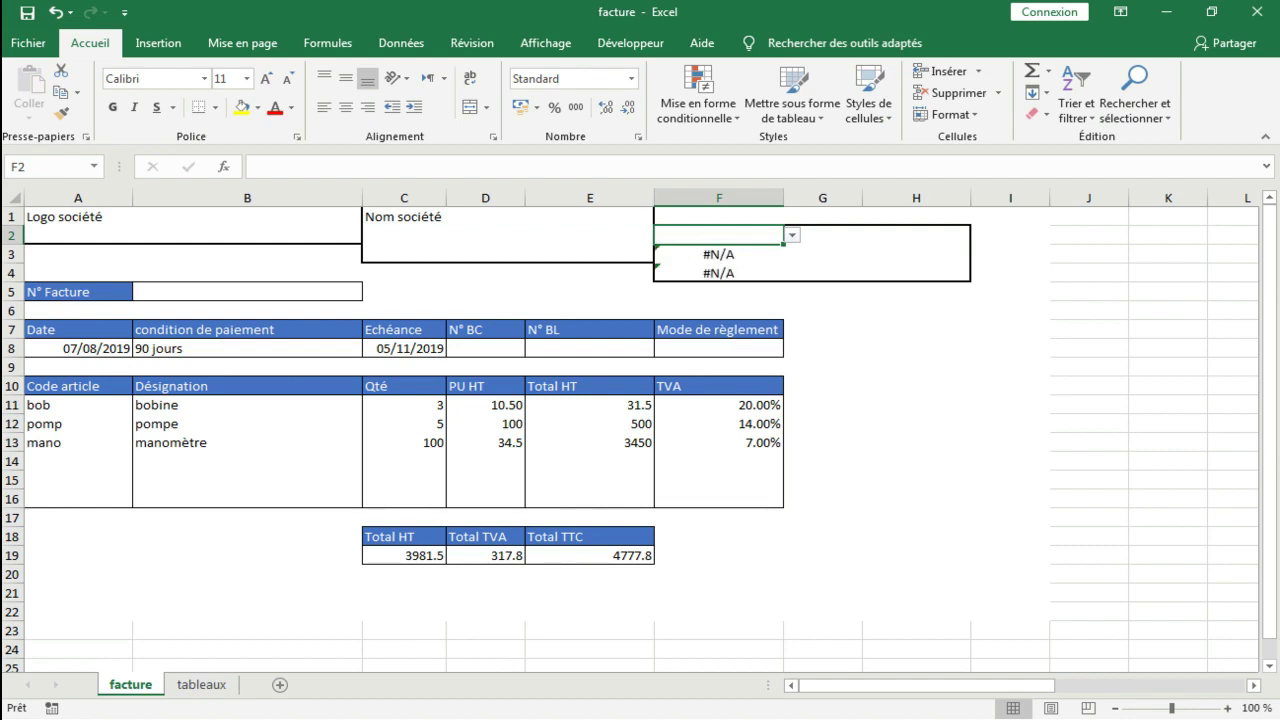
drag(78, 404, 78, 442)
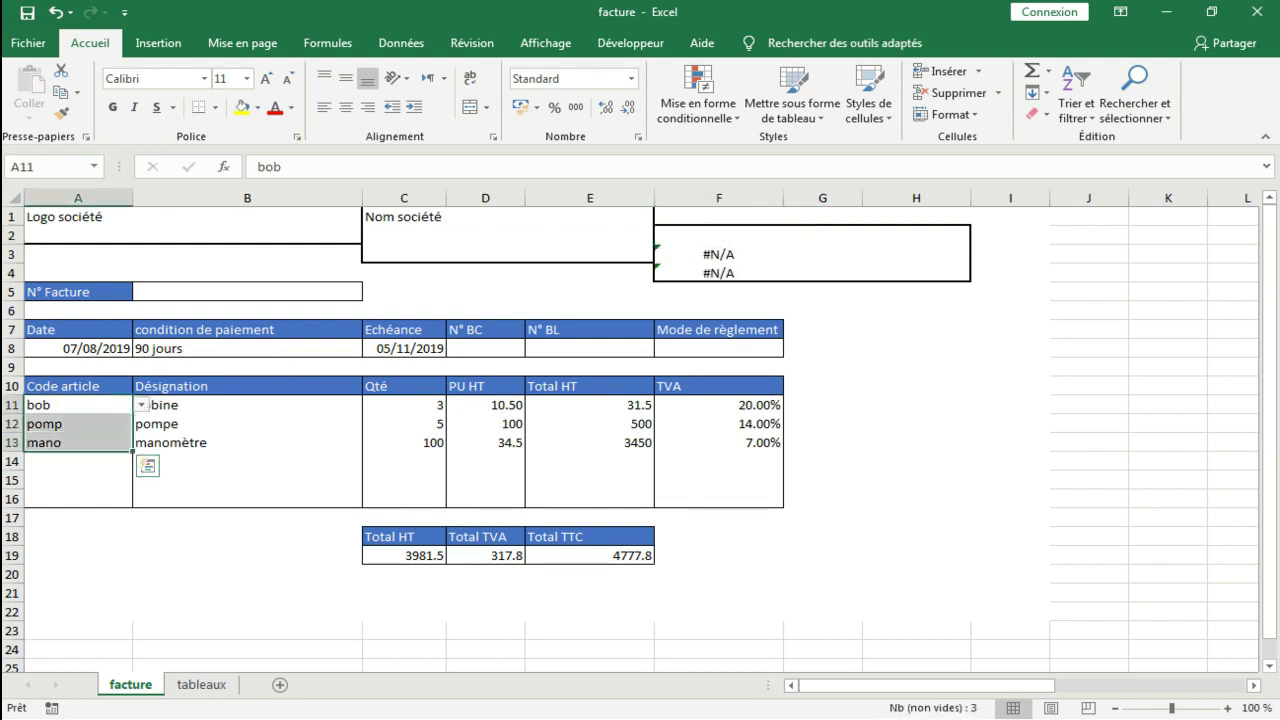
drag(404, 404, 485, 442)
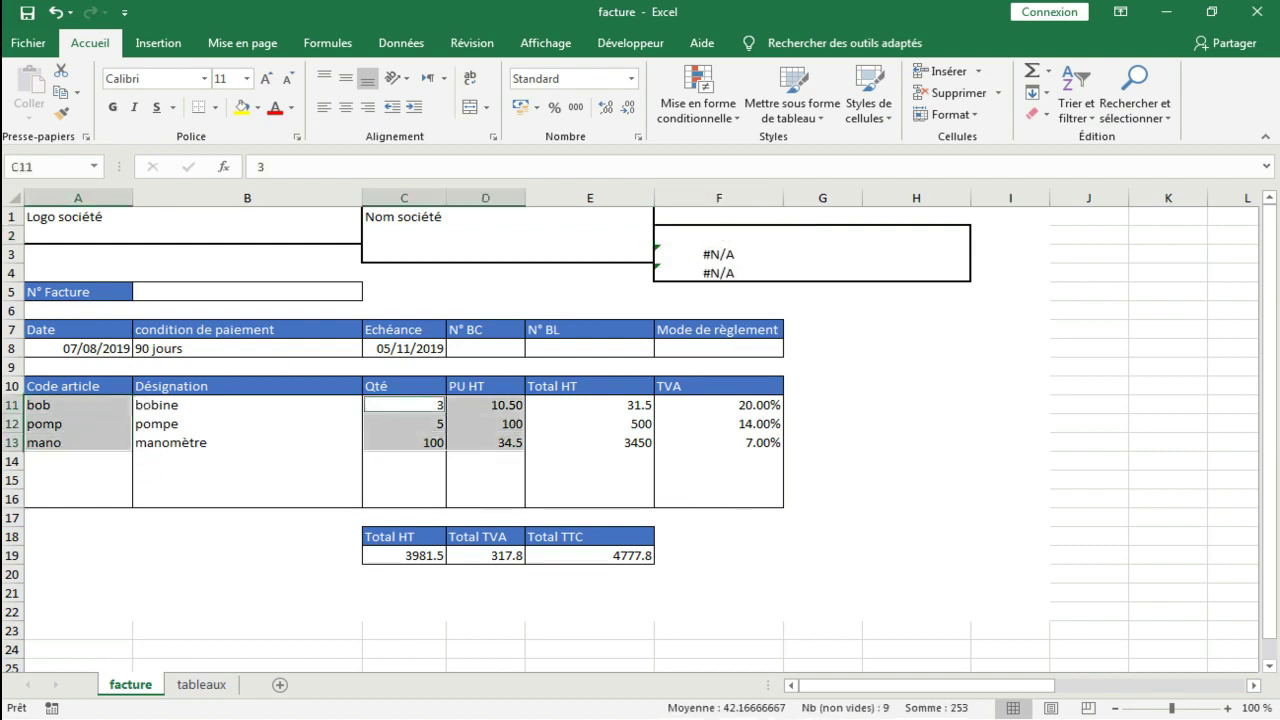
key(Delete)
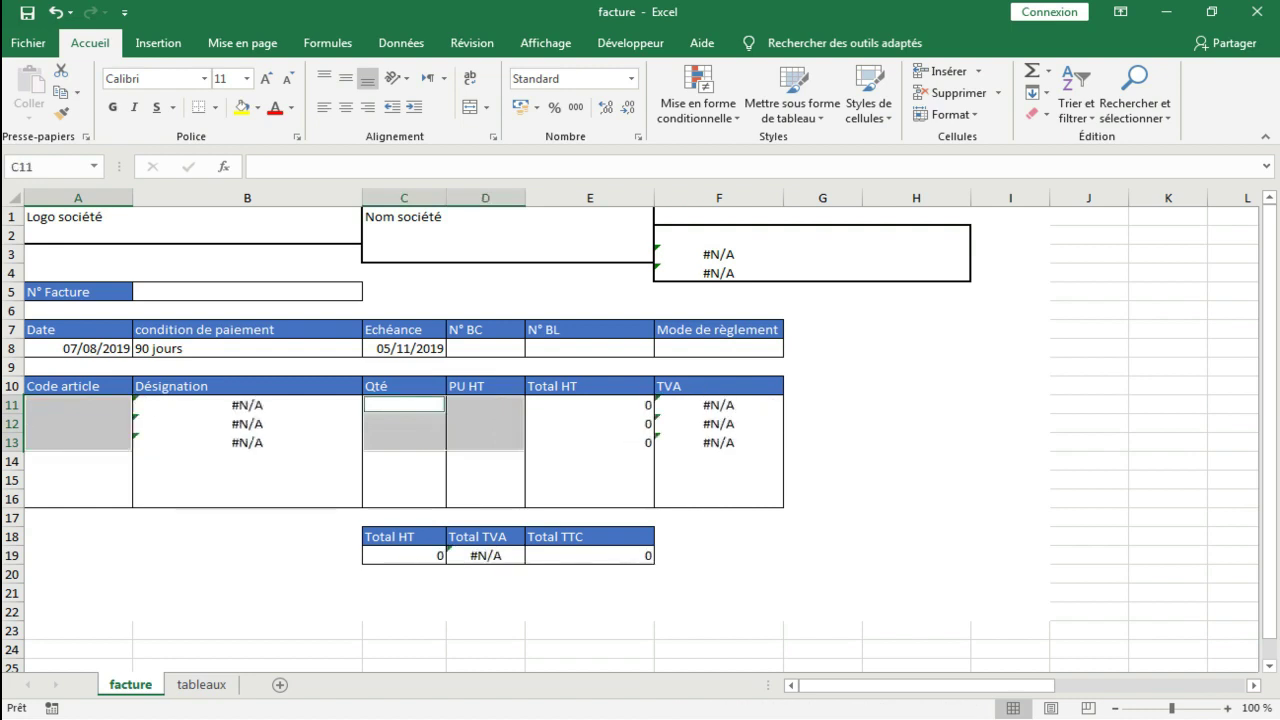
mouse_move(926, 686)
mouse_down()
mouse_move(1116, 686)
mouse_move(926, 686)
mouse_up()
Wrap the RECHERCHEV formula in F3 as SI(F2="";"";RECHERCHEV(F2;tableaux!F4:H5;2;0)) and fill it down to F4
click(719, 255)
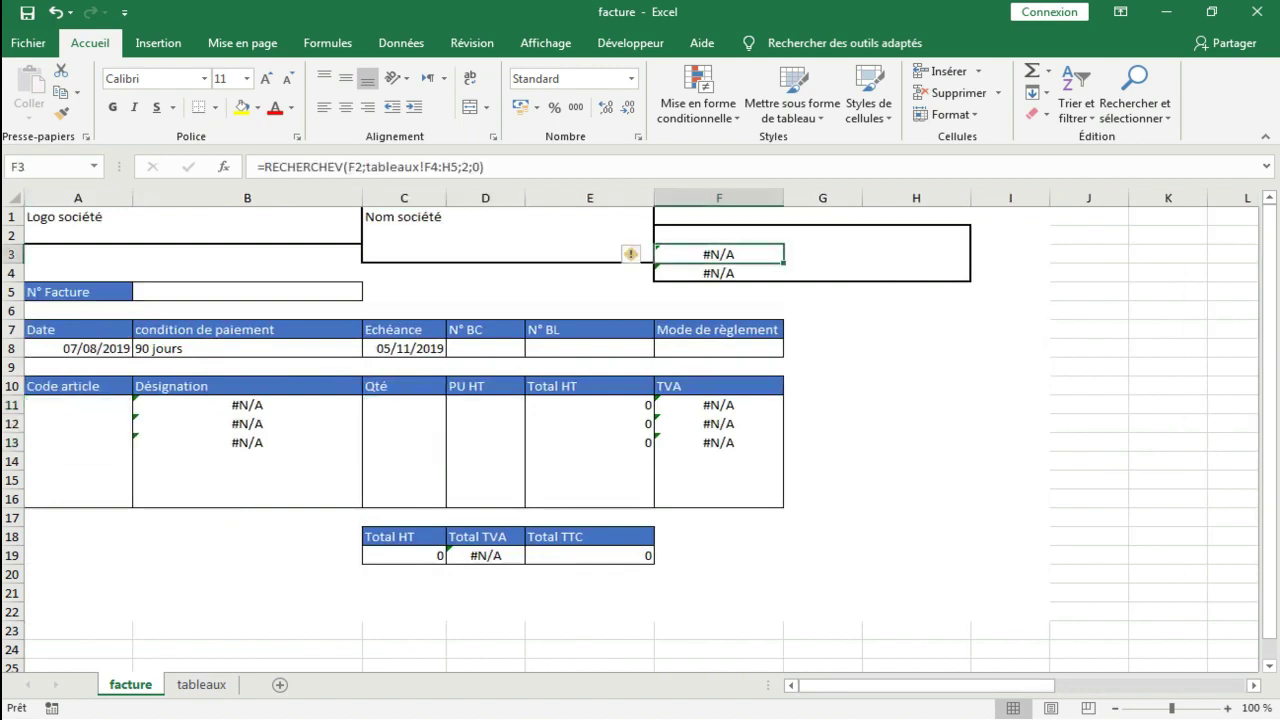
click(260, 167)
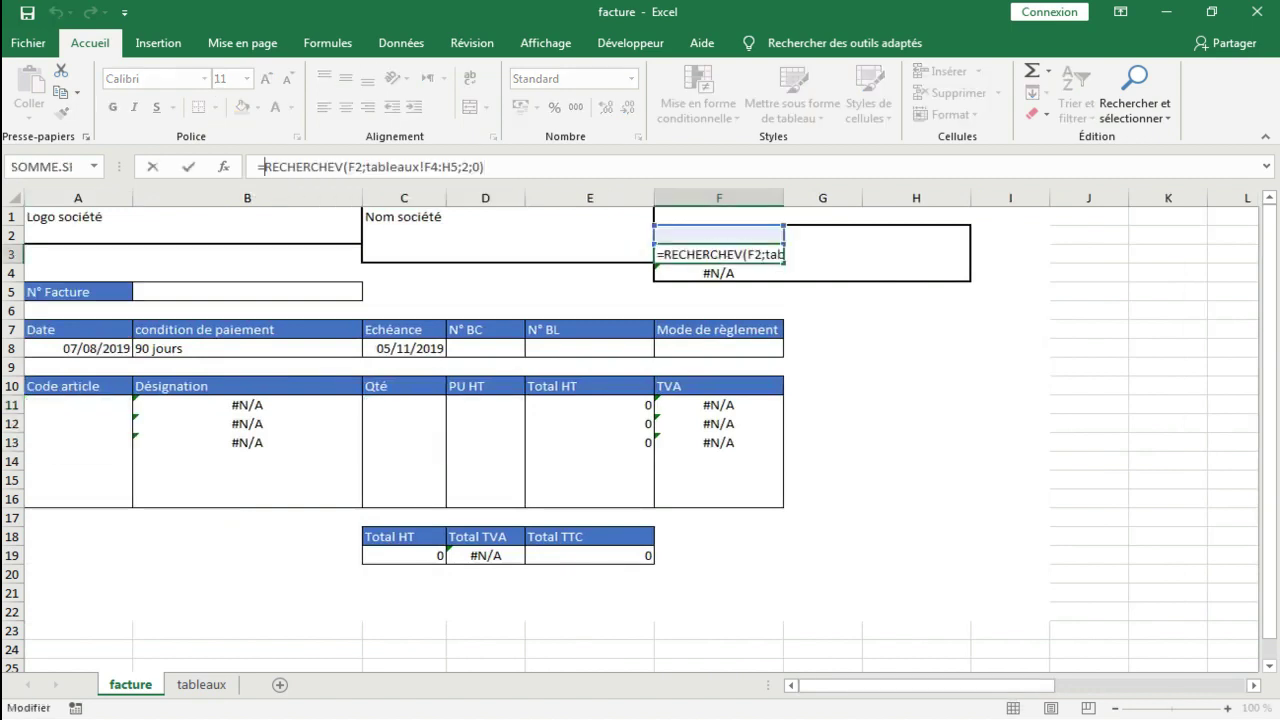
text(si)
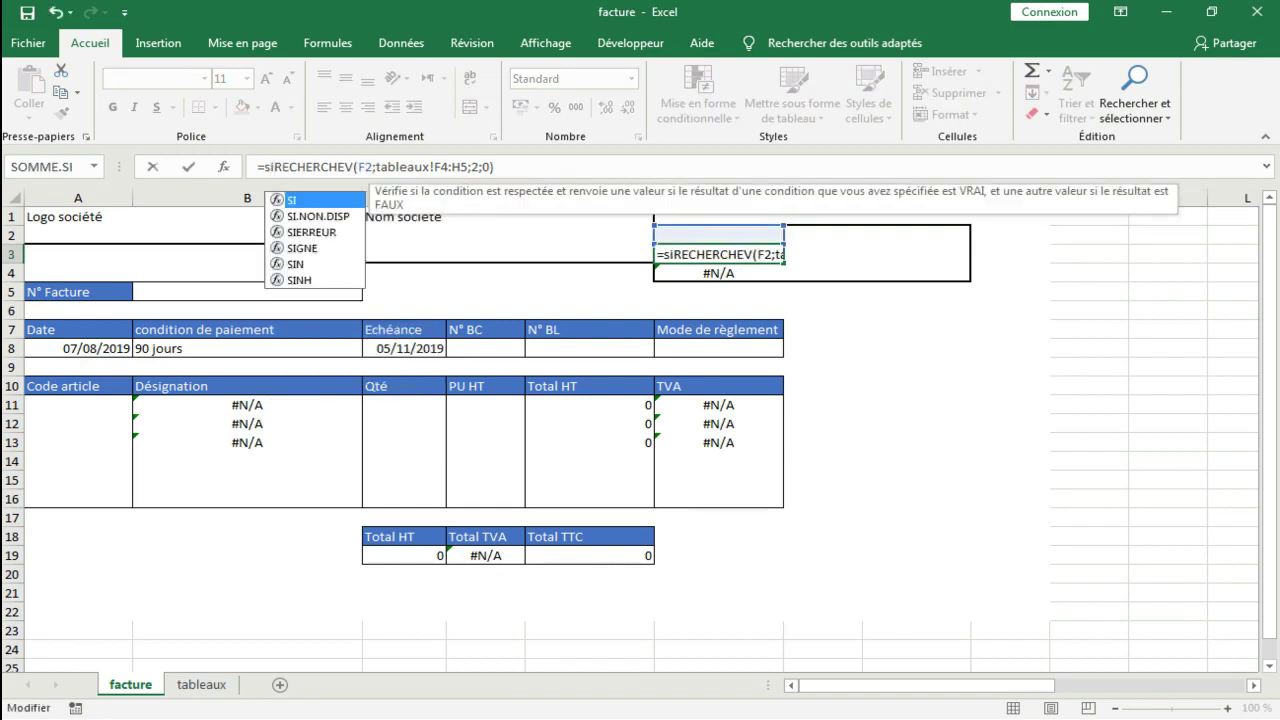
text((F2)
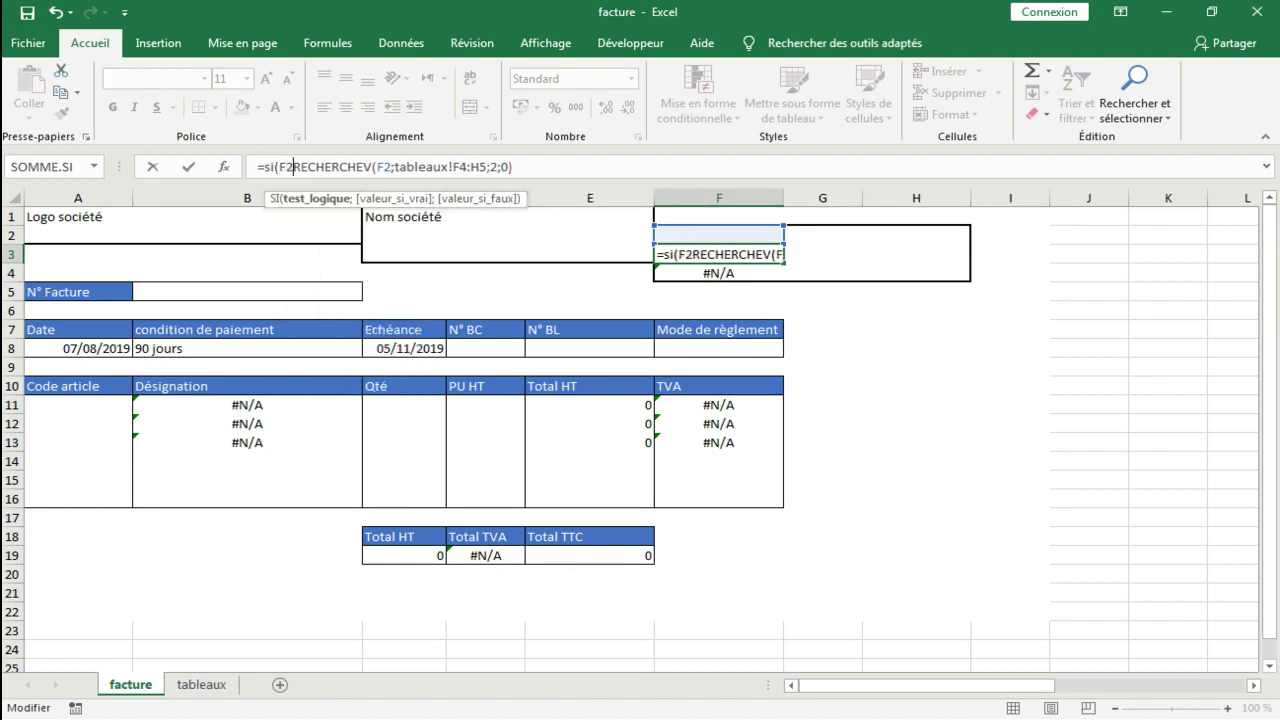
text(="";"";)
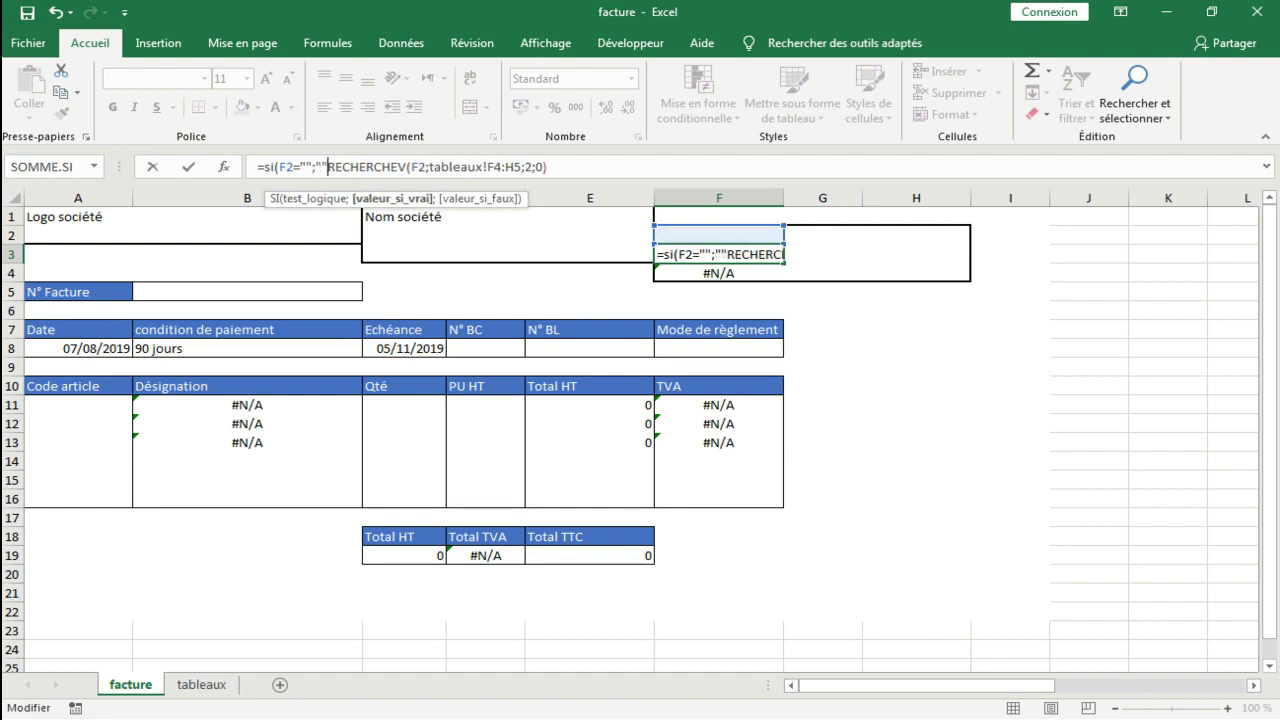
click(552, 167)
text())
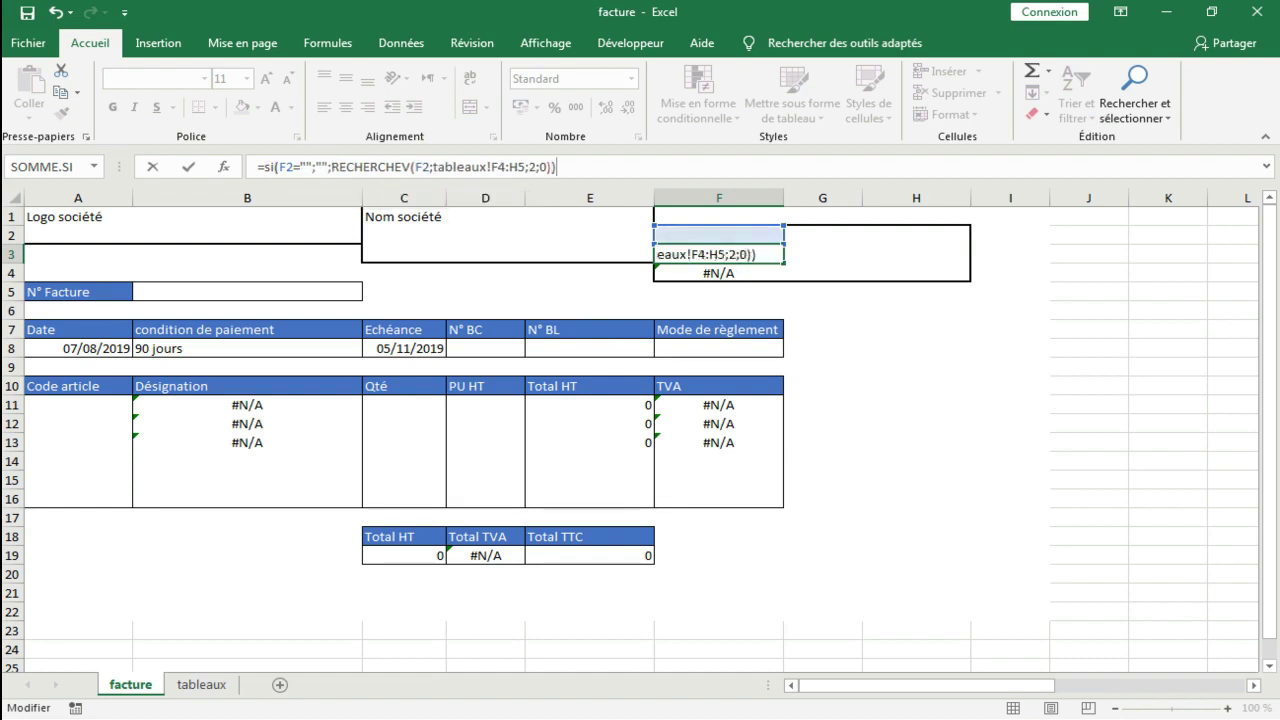
key(Return)
click(718, 254)
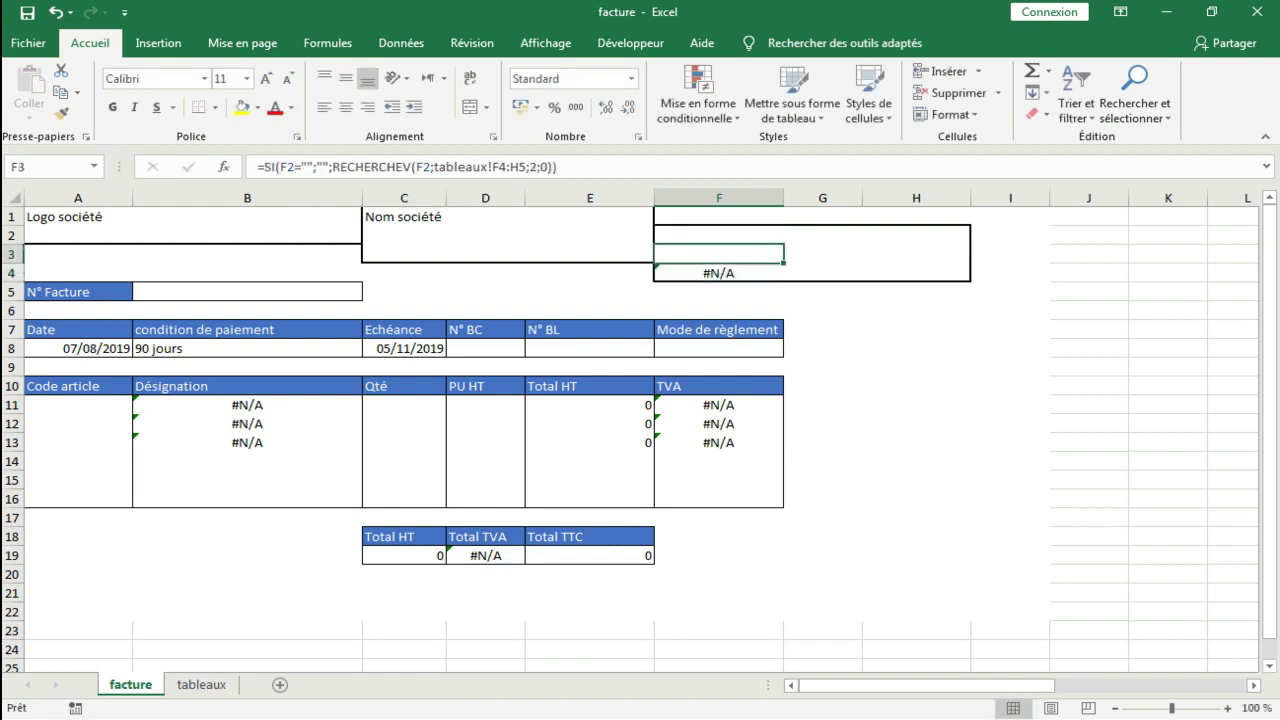
drag(784, 263, 784, 280)
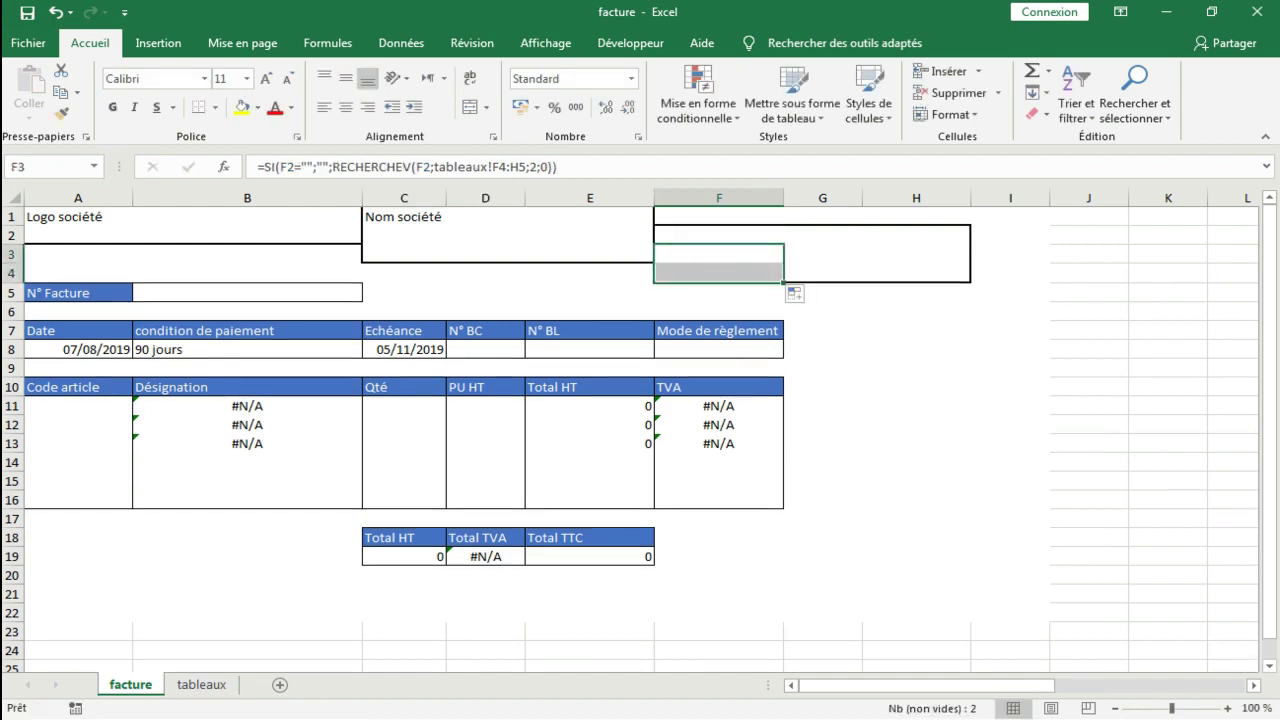
Wrap the Désignation lookup in B11 as SI(A11="";"";RECHERCHEV(A11;tableaux!B4:D6;2;0)) and fill it down to B13
click(247, 406)
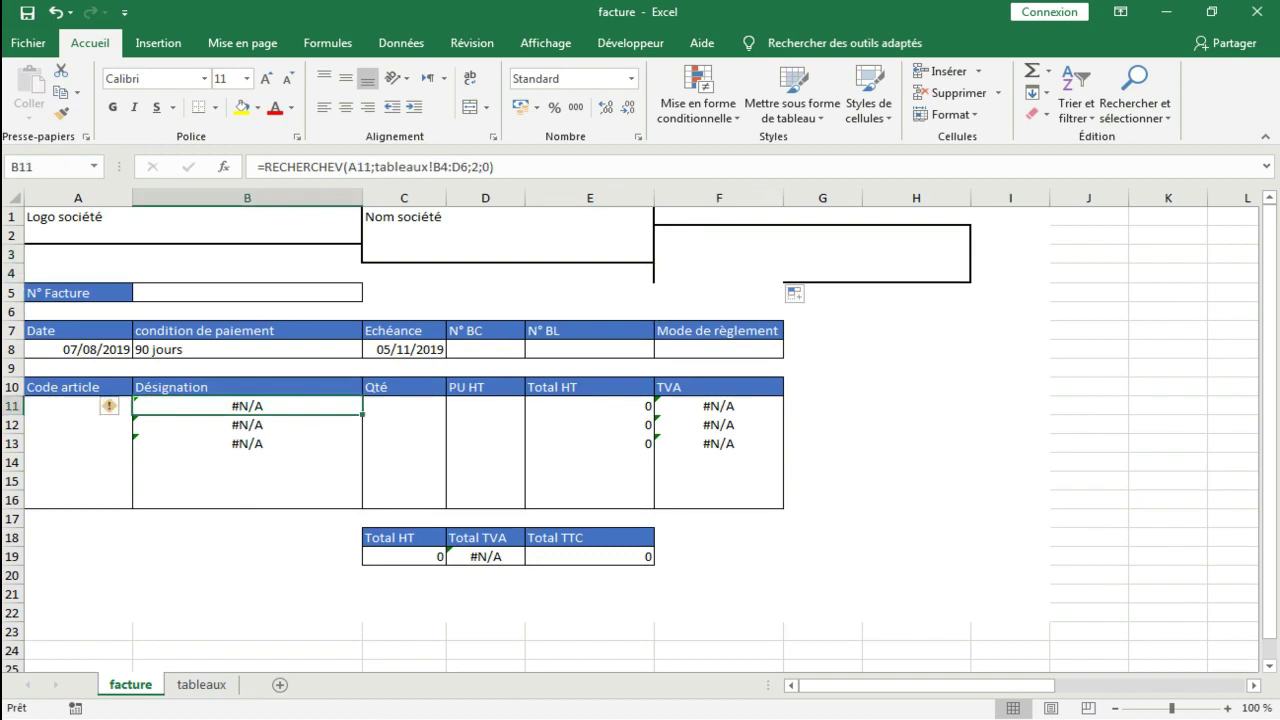
click(263, 166)
text(si)
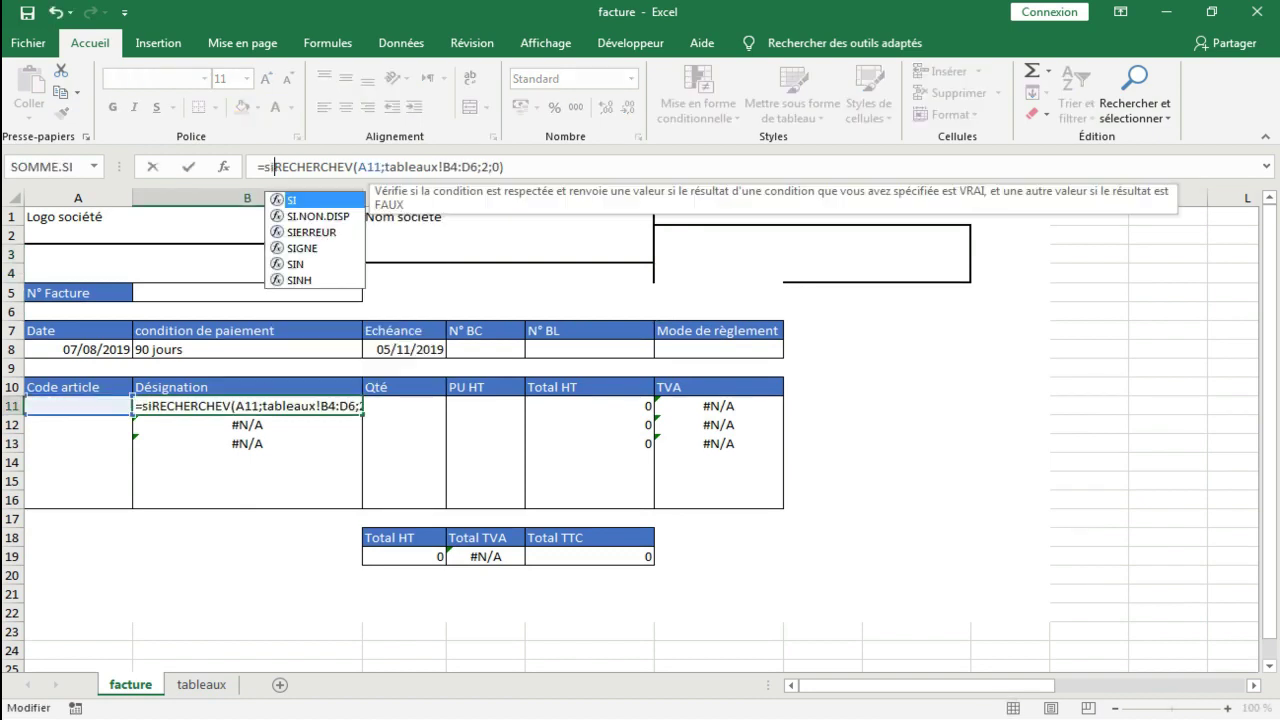
text(()
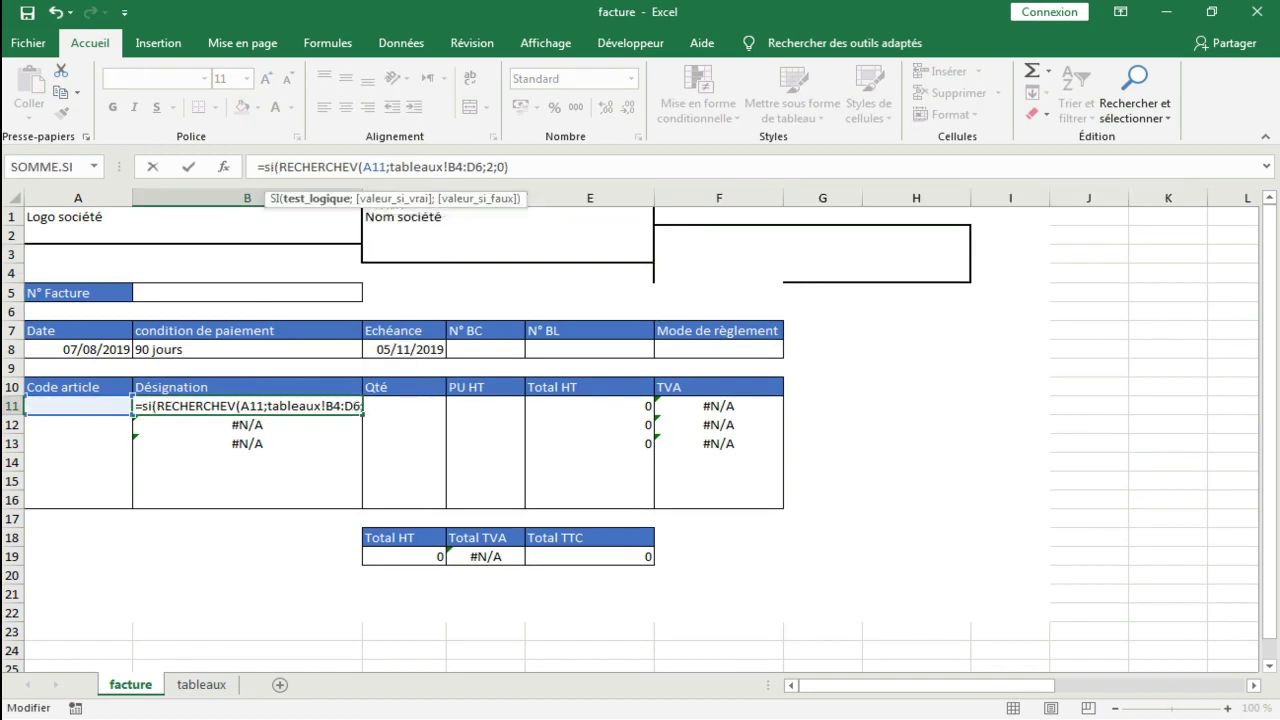
text(A11)
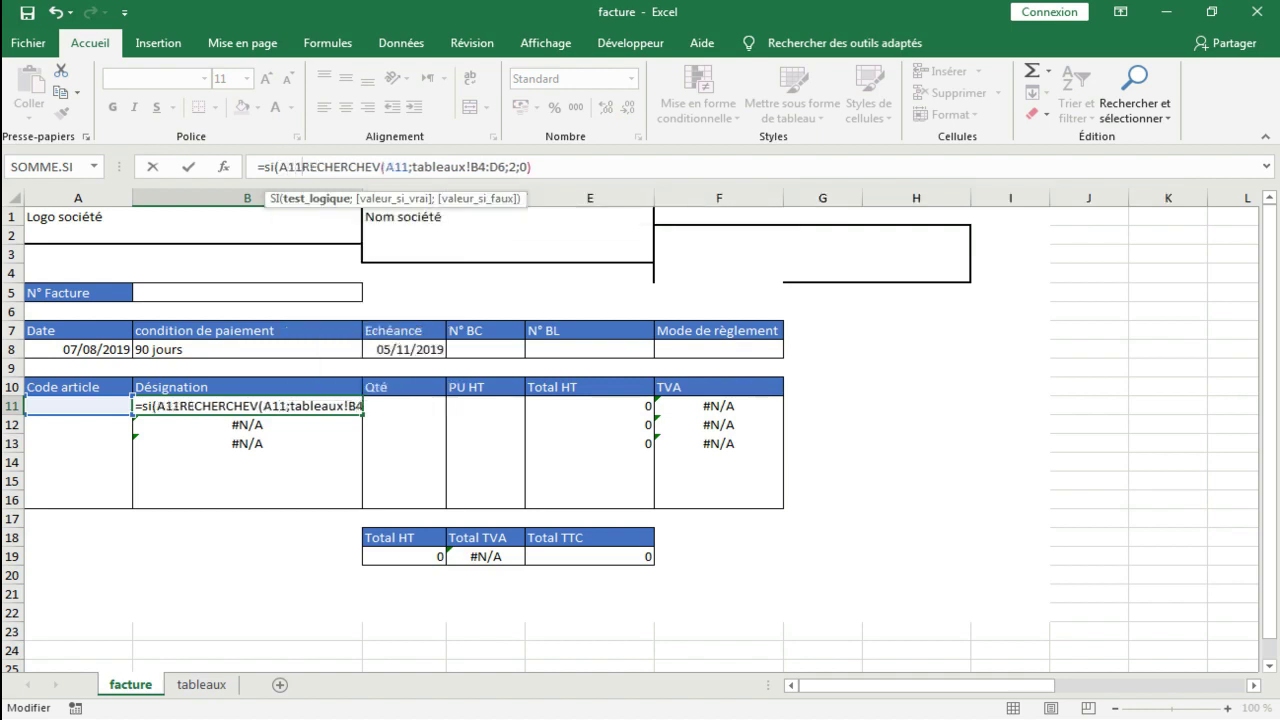
text(=)
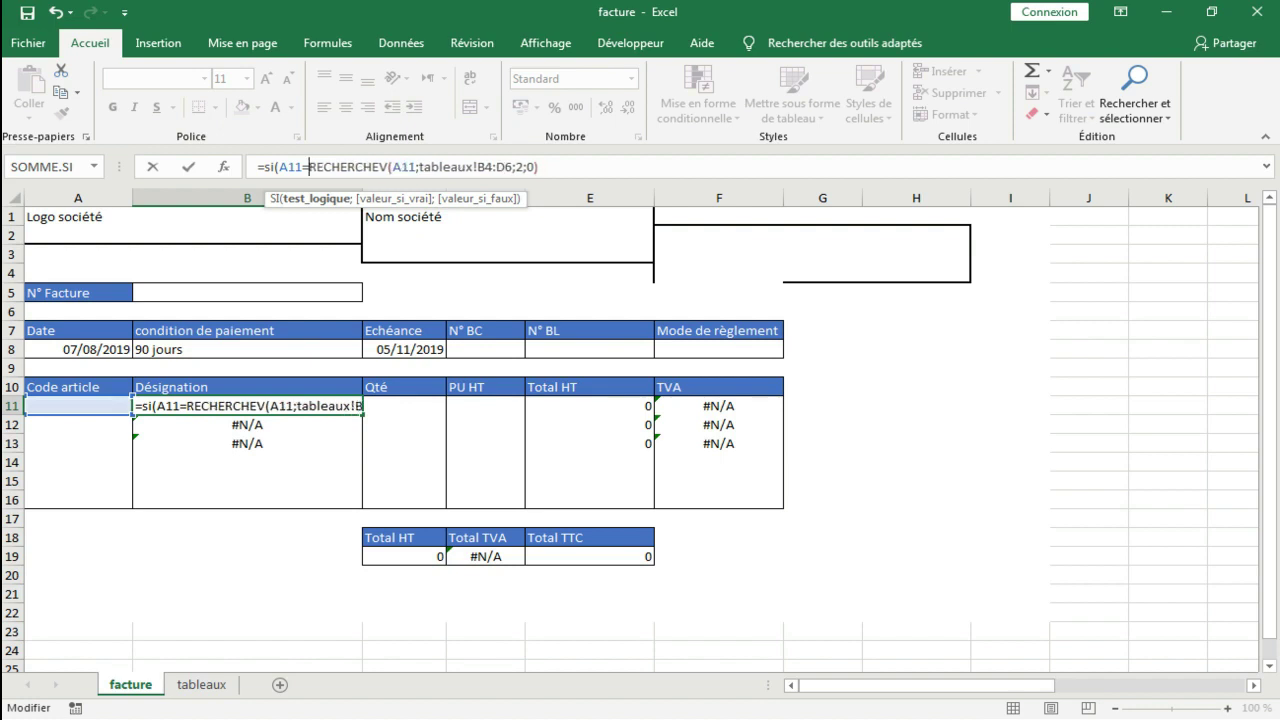
text("";"";)
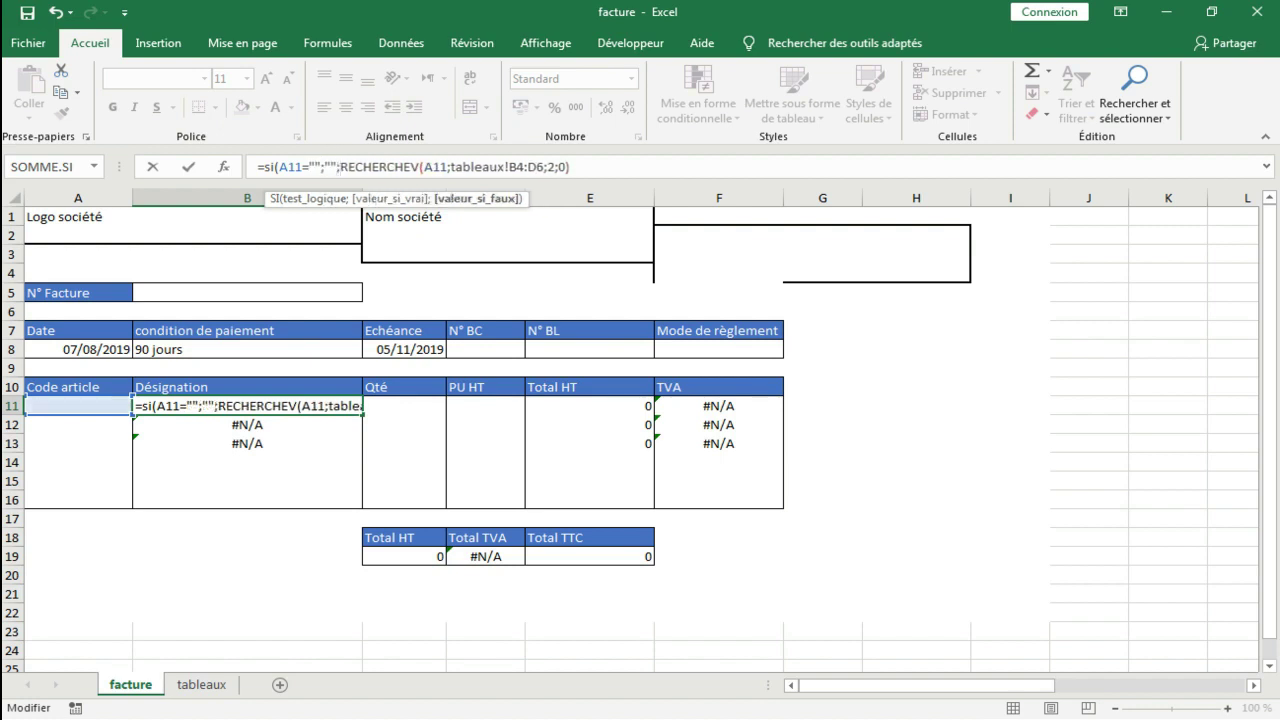
click(571, 167)
text())
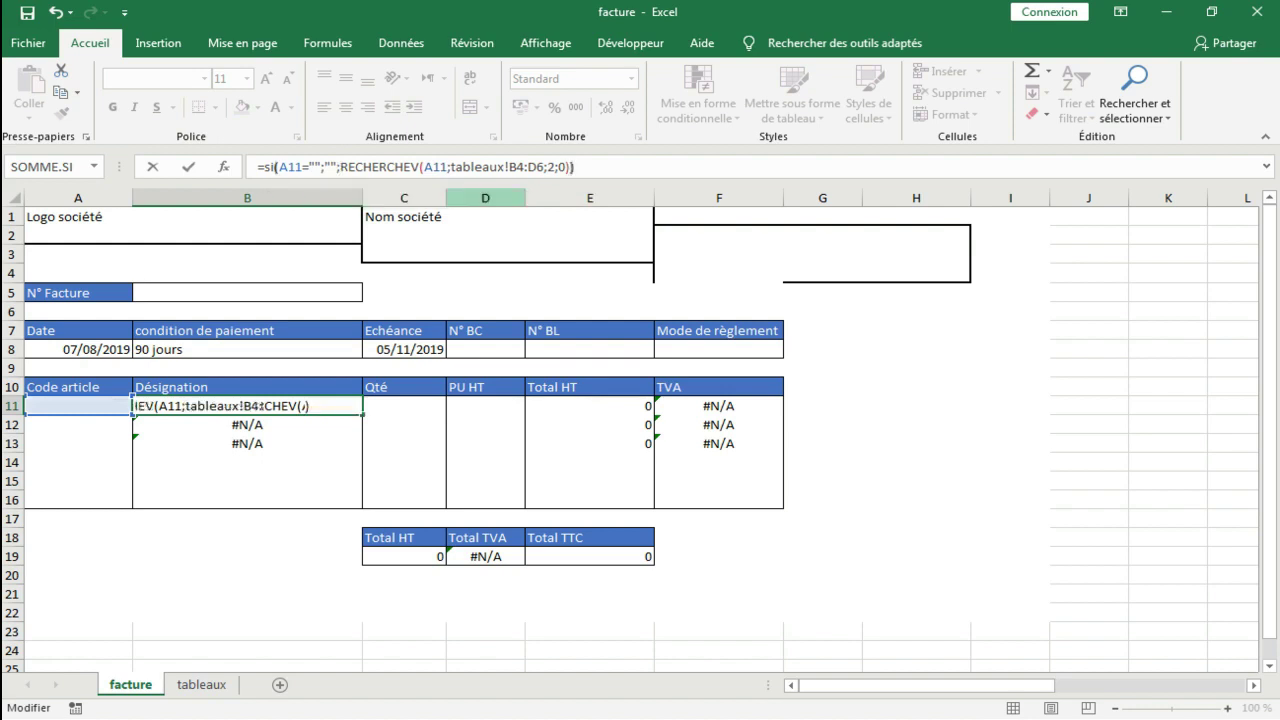
key(Return)
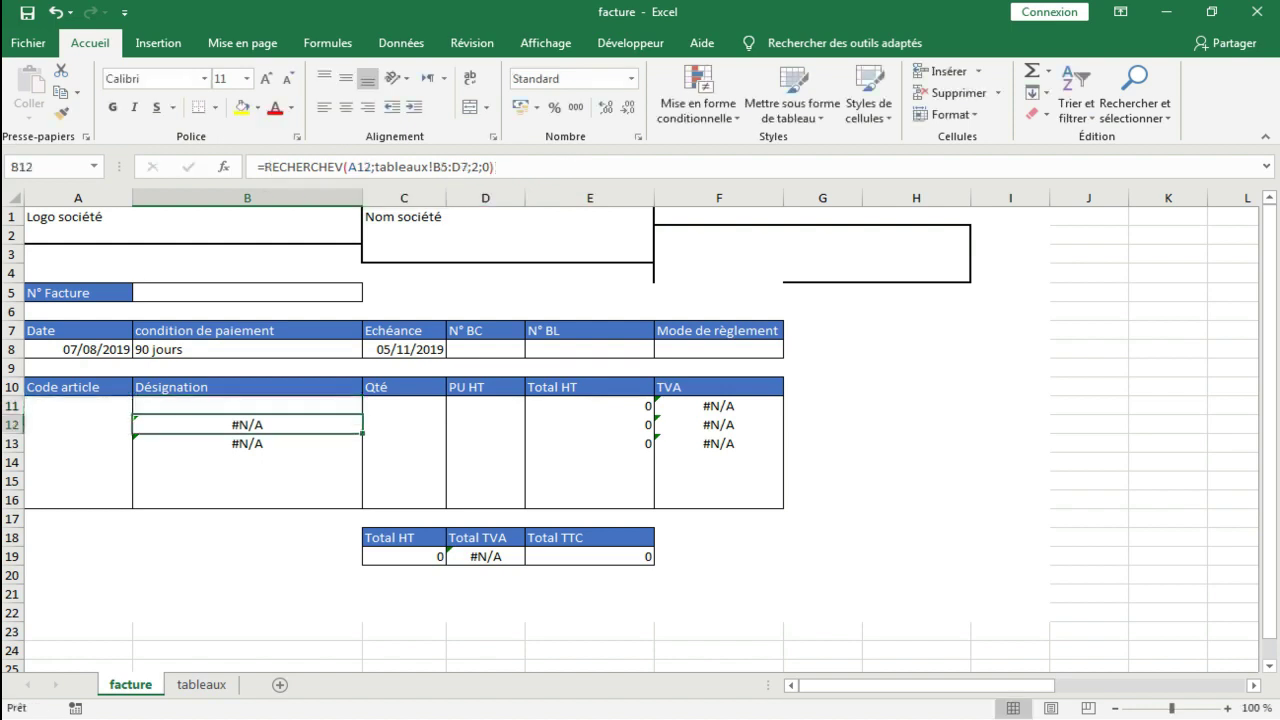
click(247, 406)
drag(362, 414, 362, 452)
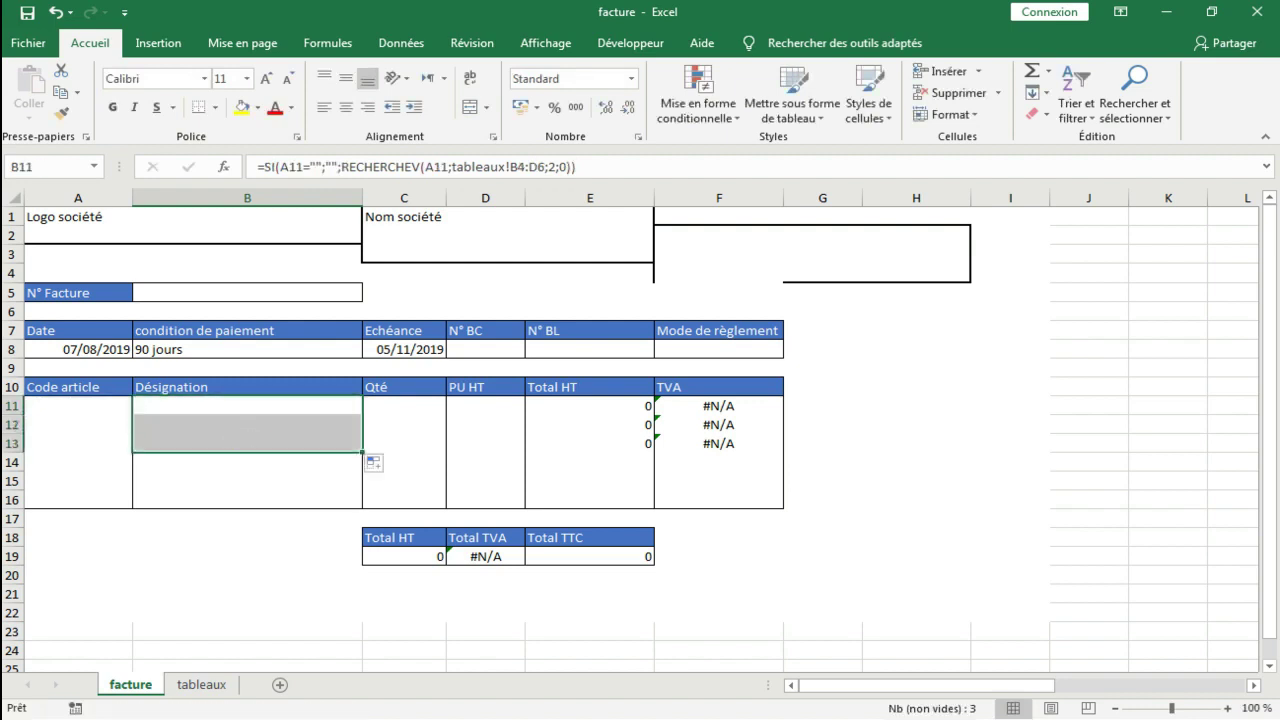
Wrap the TVA lookup in F11 in SI(A11="";"";…) and apply it through F13 so that empty article codes return blank
click(718, 406)
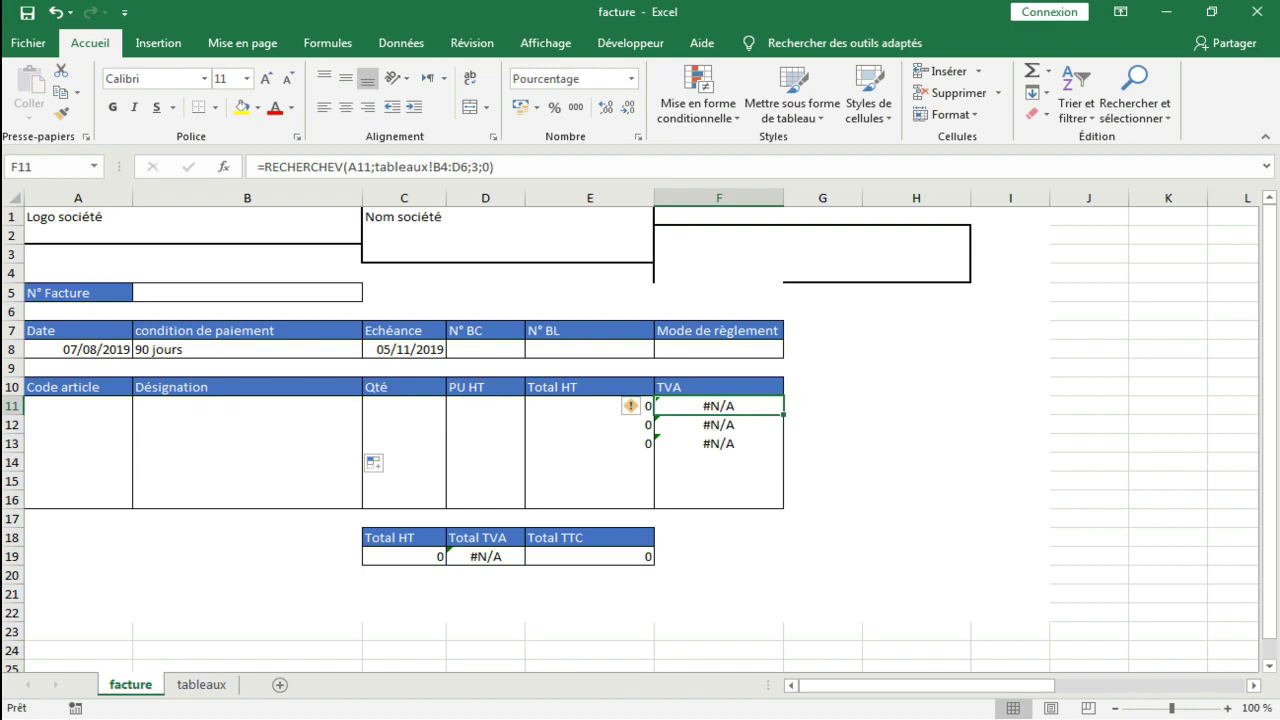
click(264, 167)
text(si(A11="";"";)
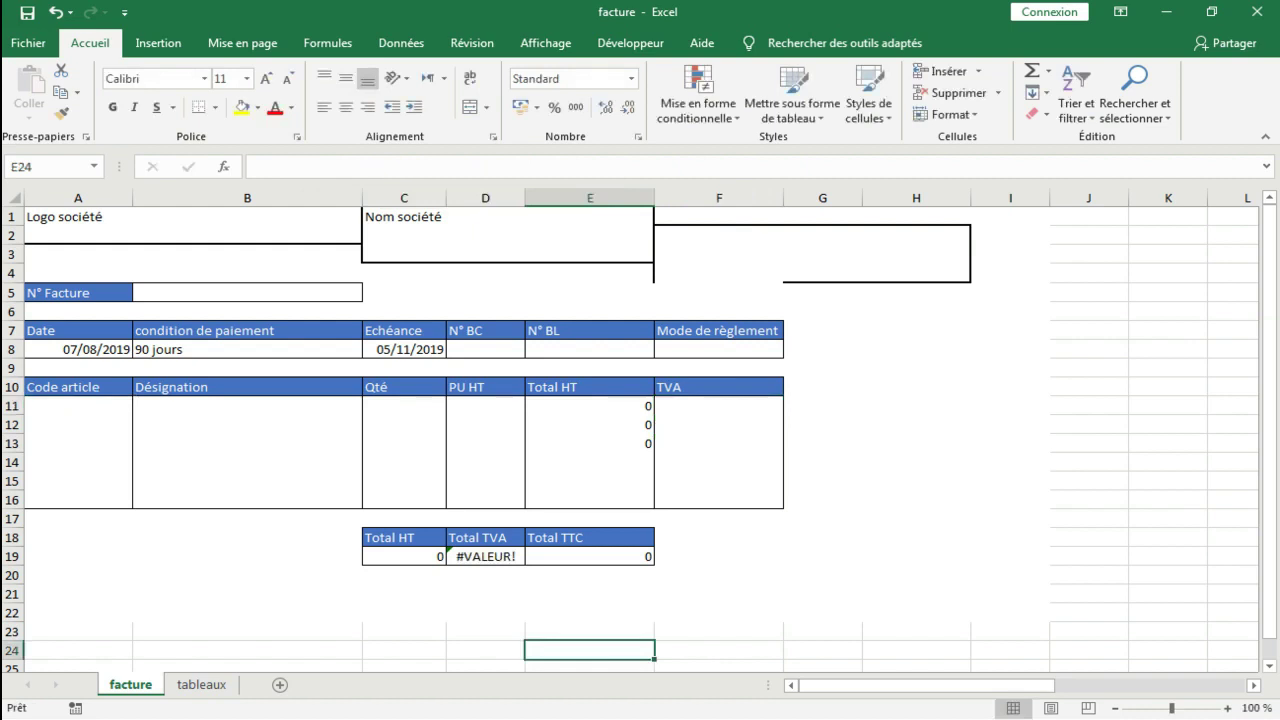
Wrap the Total TVA formula in D19 as SIERREUR(SOMME(E11*F11;E12*F12;E13*F13);"") so that errors return blank
click(485, 557)
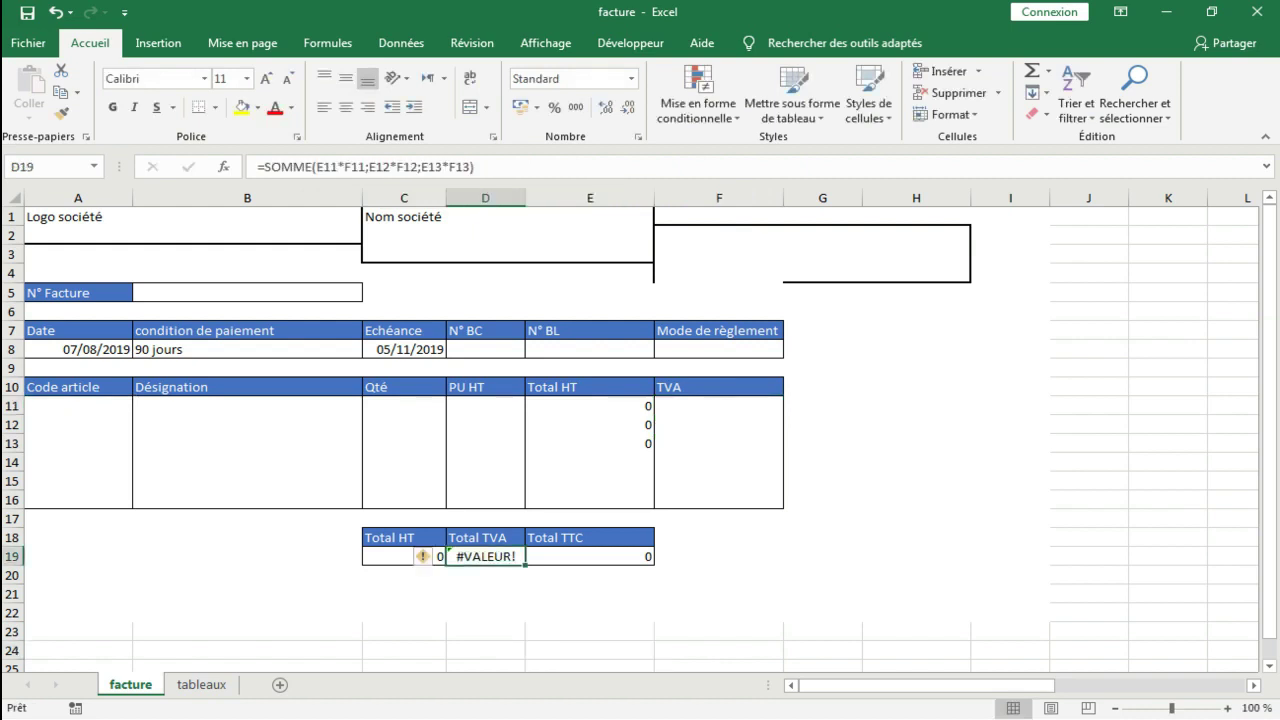
click(261, 166)
text(sierreur)
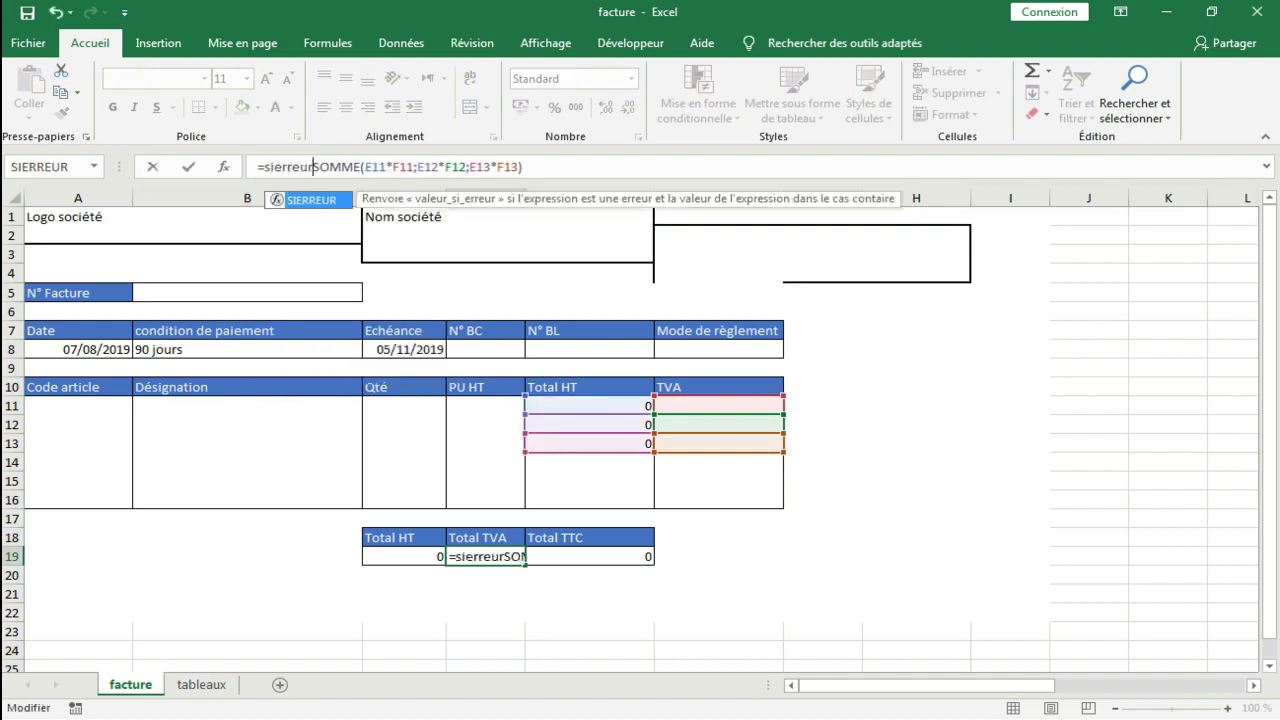
text(()
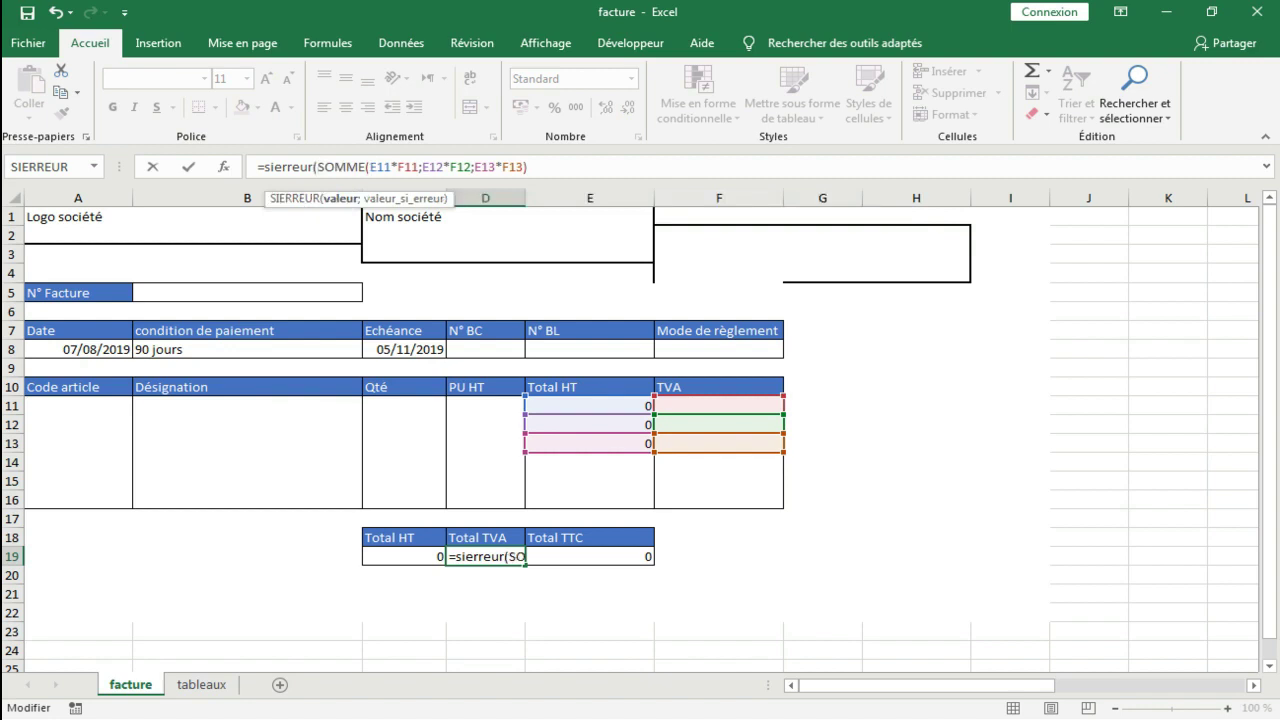
click(528, 167)
text(,)
key(BackSpace)
text(;"")
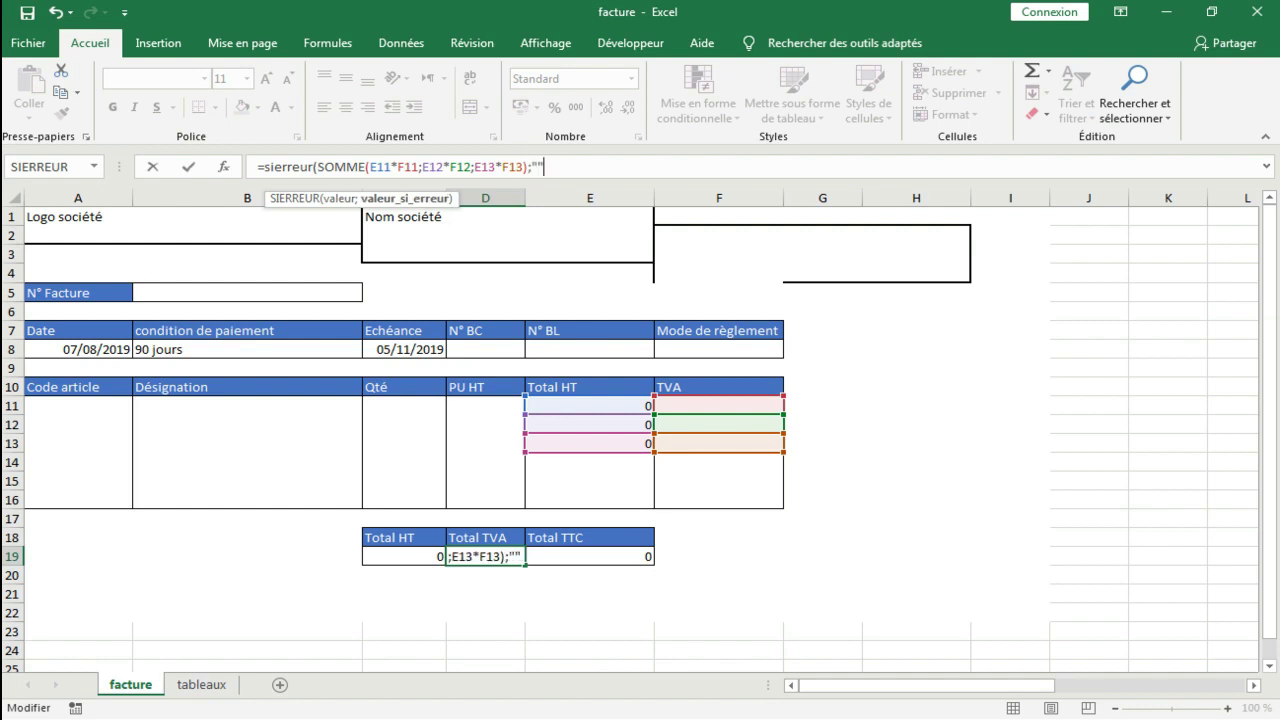
text())
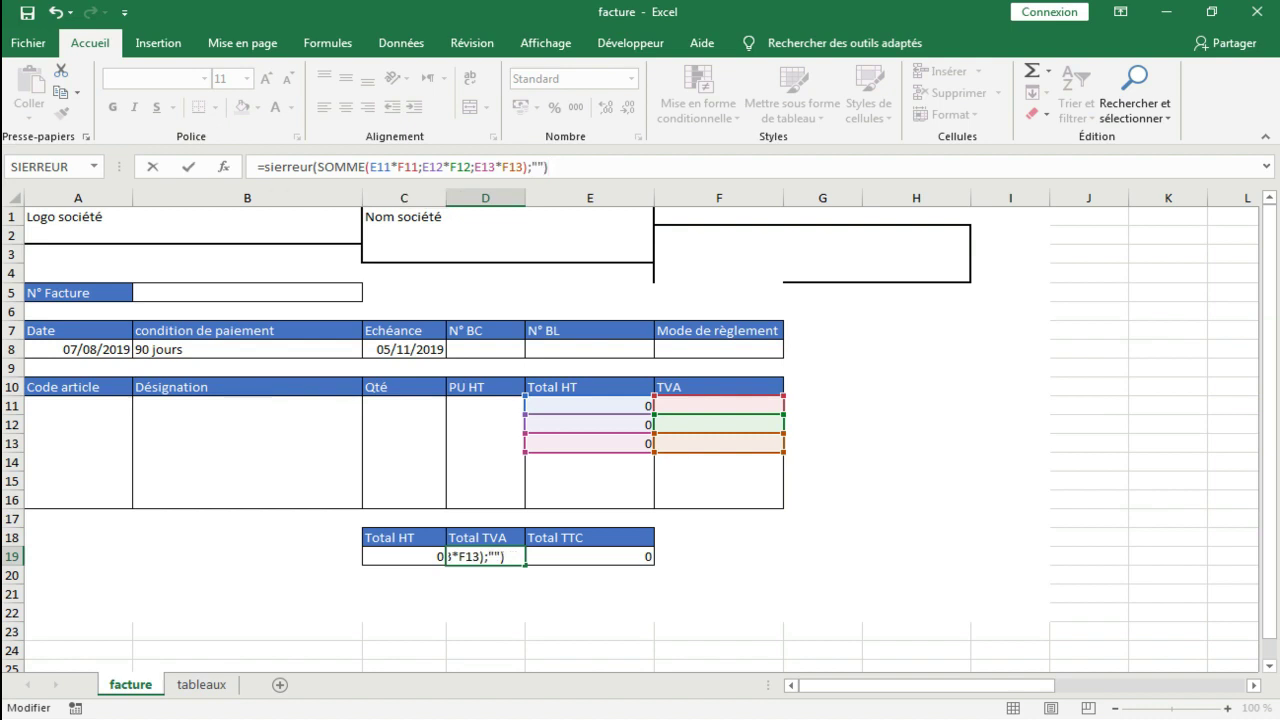
key(Return)
click(485, 557)
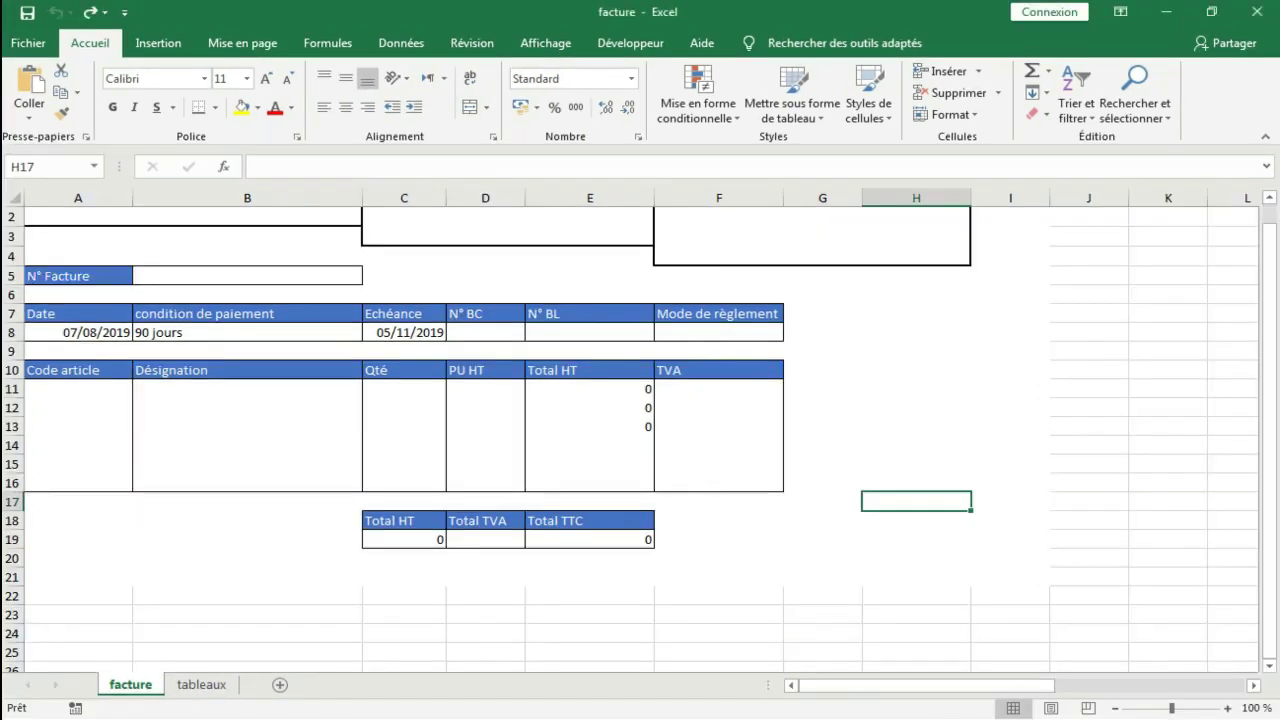
Move the totals block to C24:E25, extend the item table's columns through row 22 and close the table with a bottom border
drag(404, 521, 605, 662)
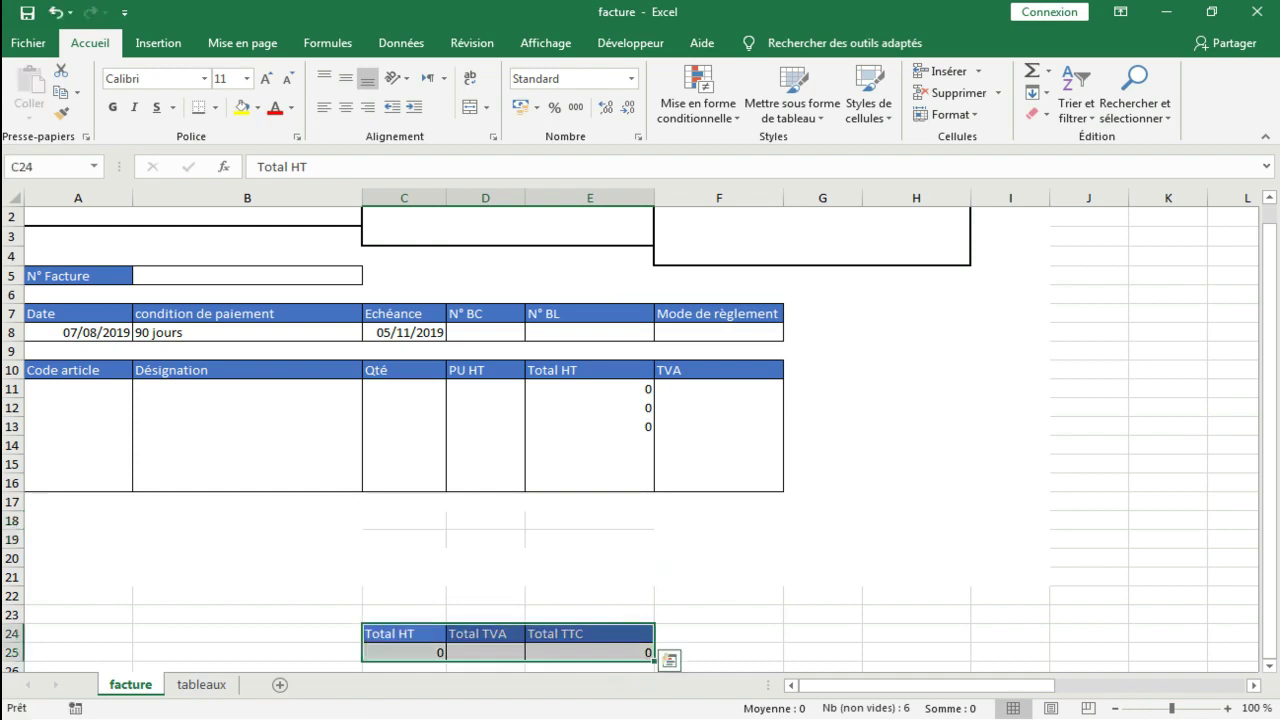
drag(78, 464, 719, 464)
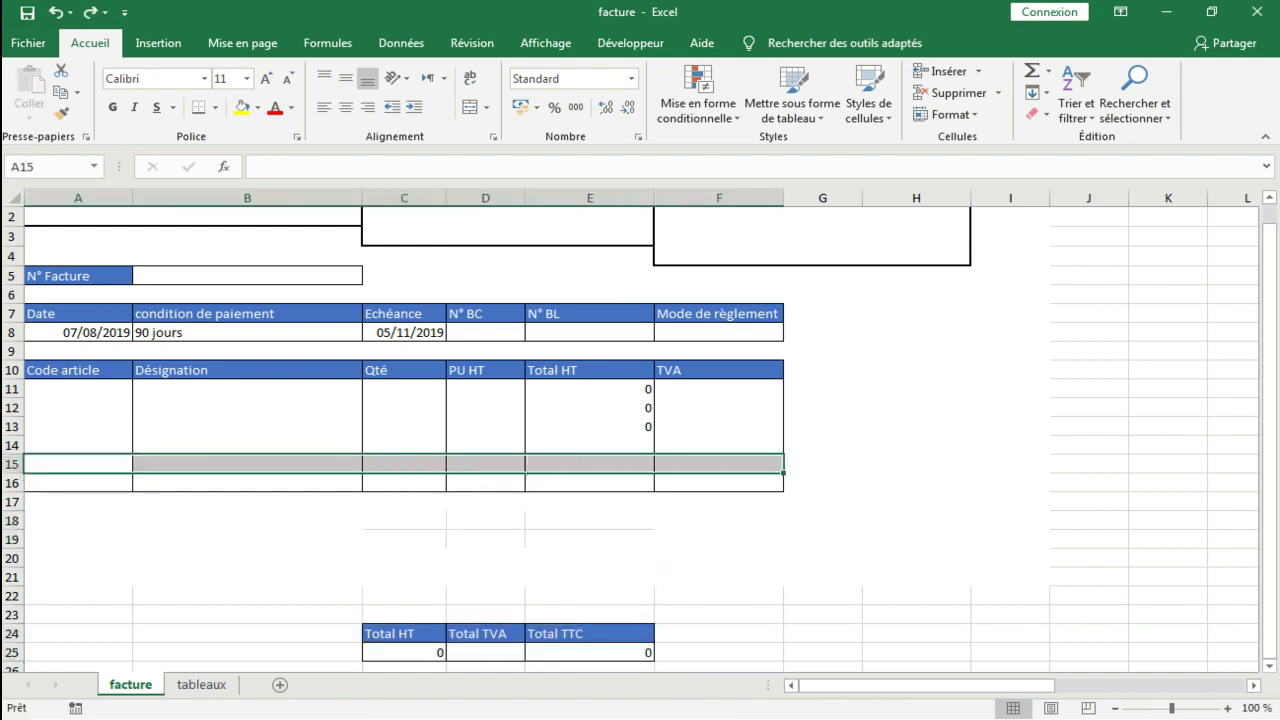
click(61, 113)
mouse_move(60, 482)
mouse_down()
mouse_move(420, 482)
mouse_move(590, 540)
mouse_move(590, 558)
mouse_move(719, 596)
mouse_up()
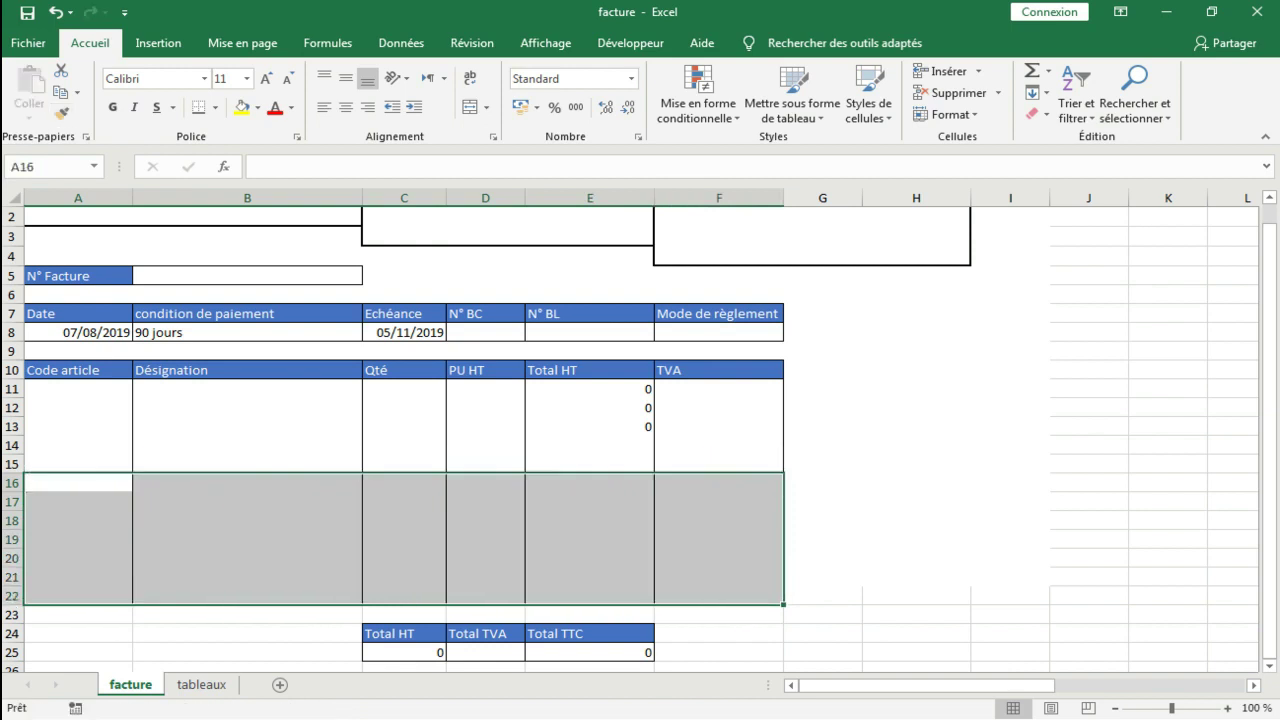
click(822, 539)
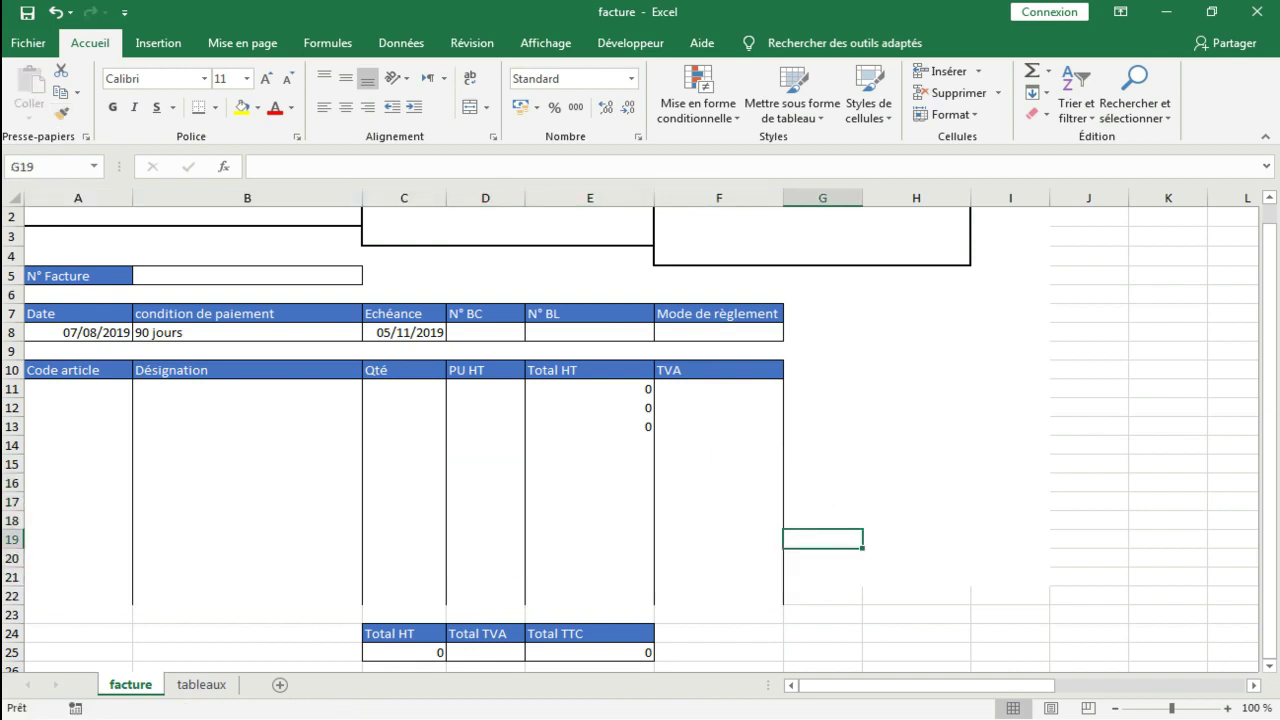
drag(78, 596, 719, 596)
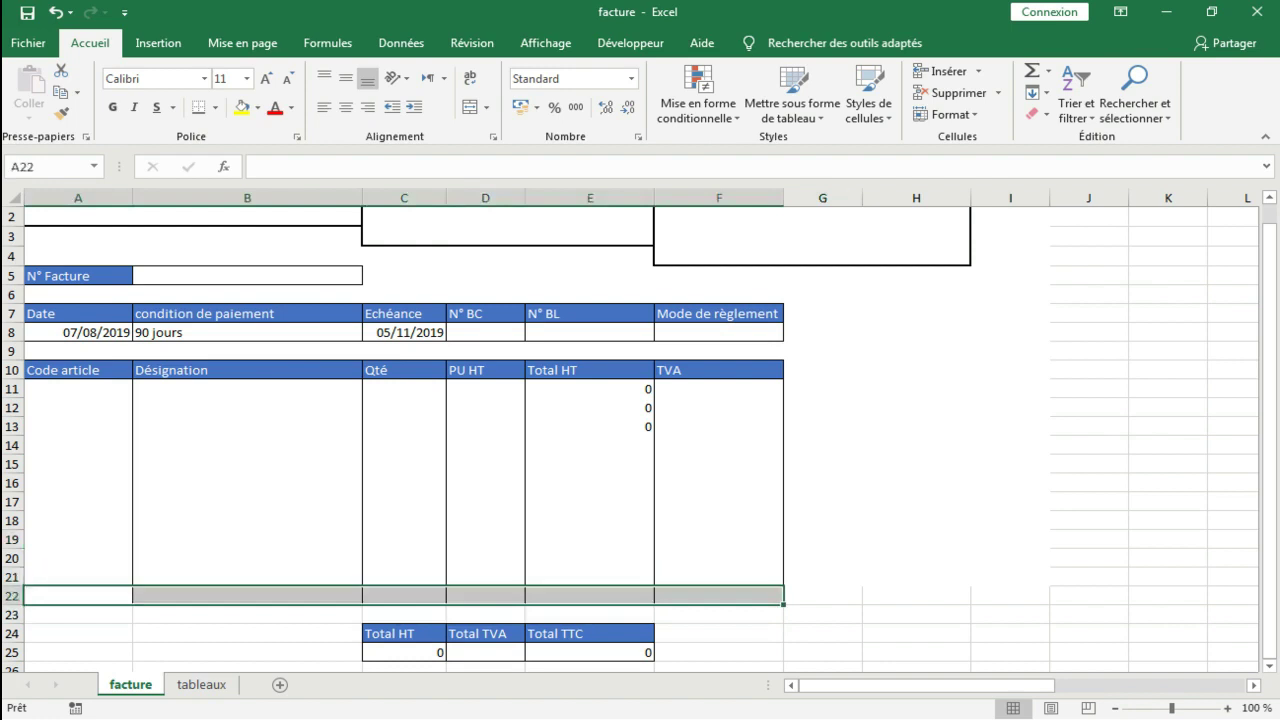
click(199, 107)
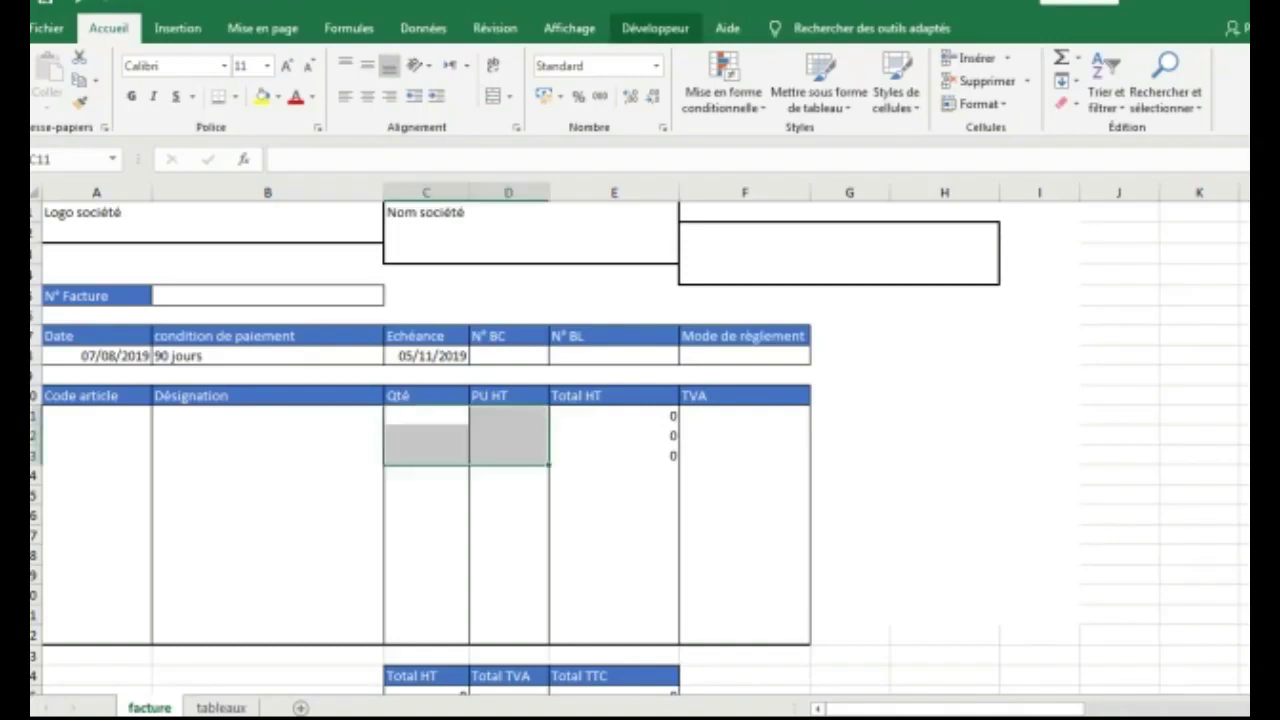
Start recording a macro named nouvellefacture in this workbook, with shortcut letter l and the description "vider la facture"
click(655, 28)
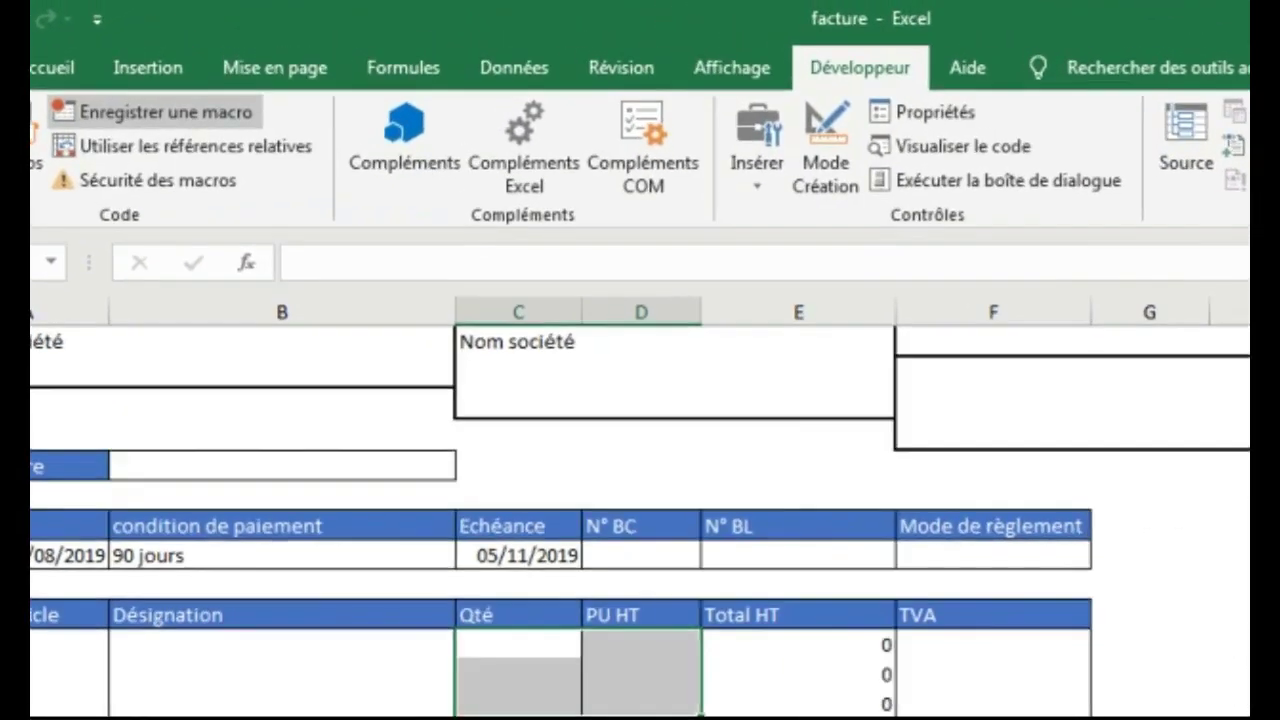
click(155, 111)
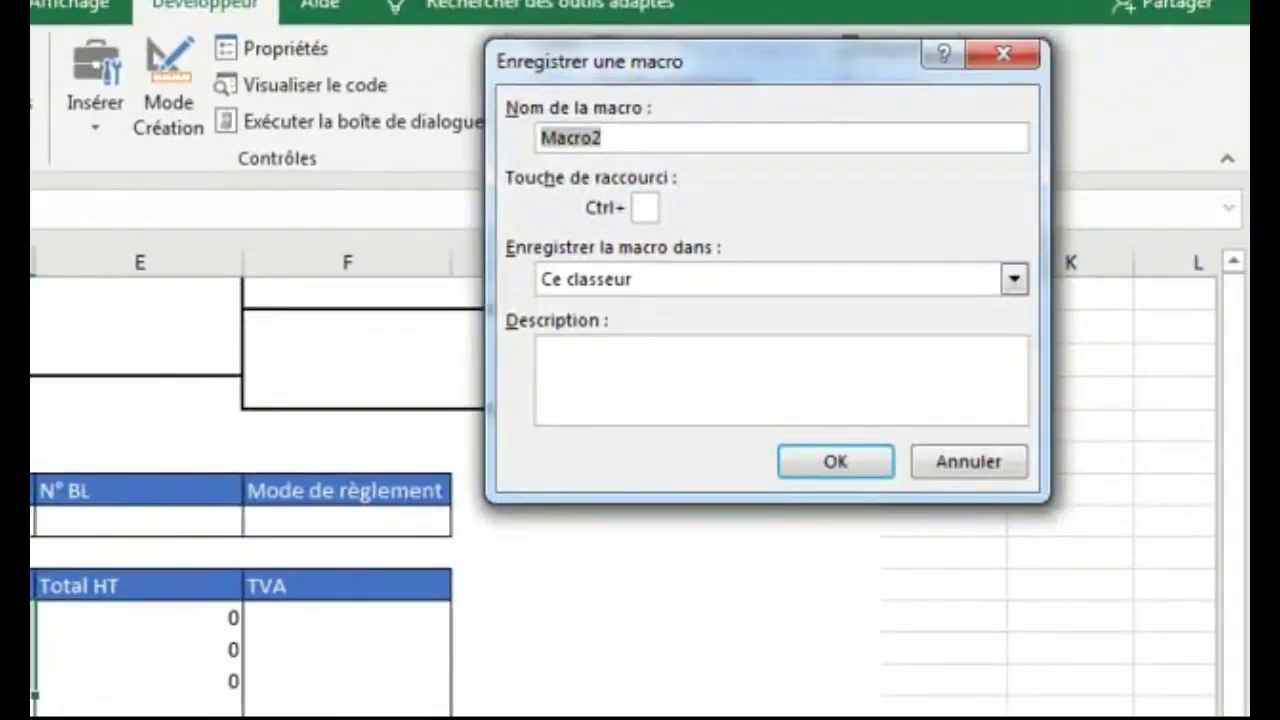
text(nouvelle facture)
key(Tab)
text(l)
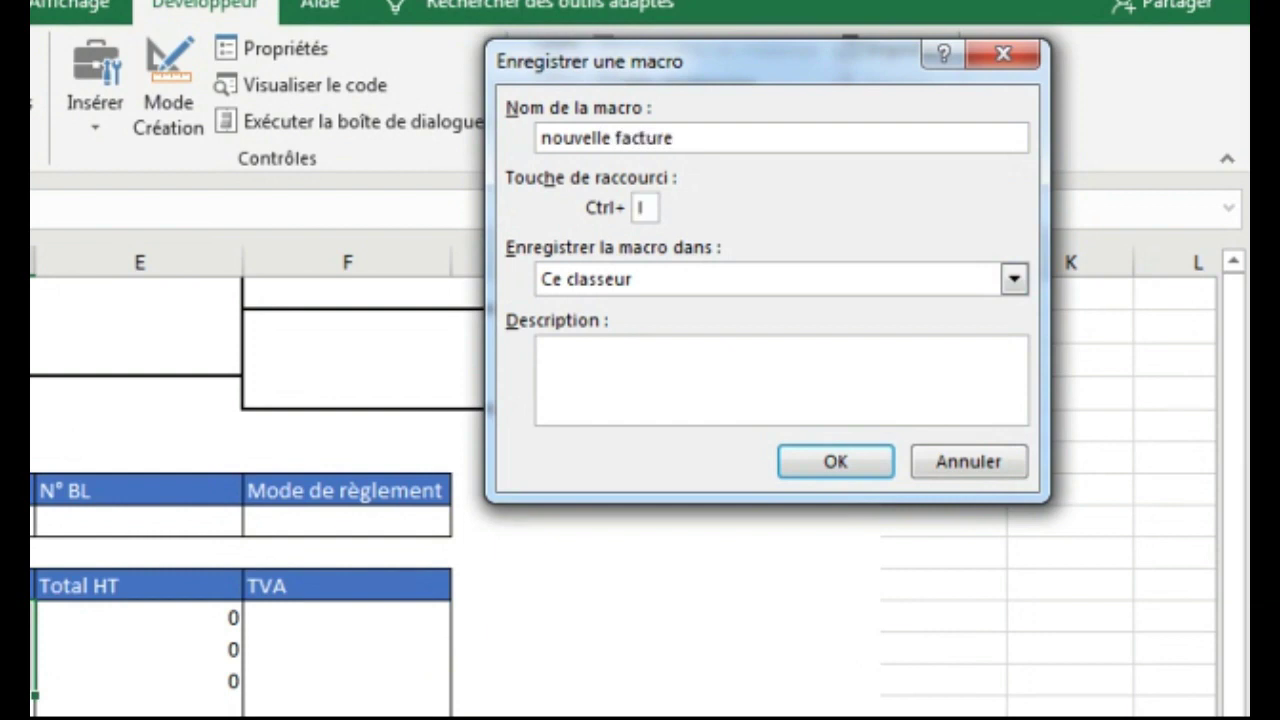
click(543, 349)
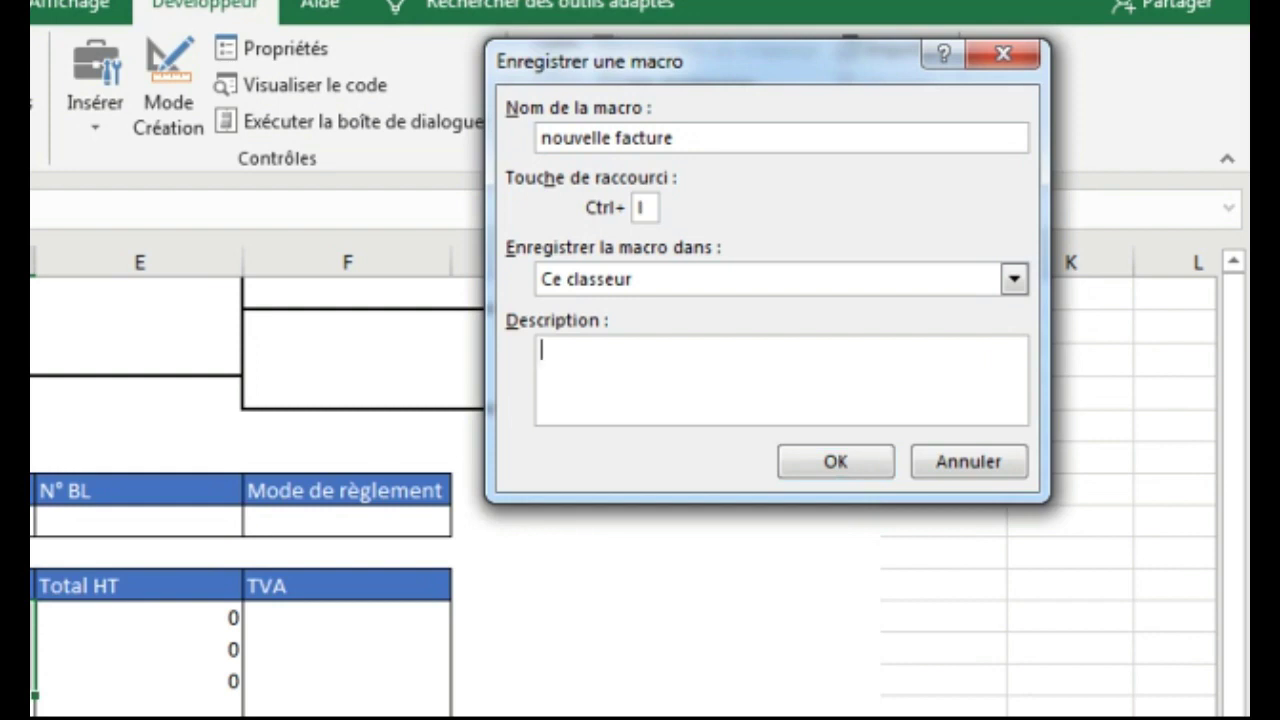
text(vider la fa)
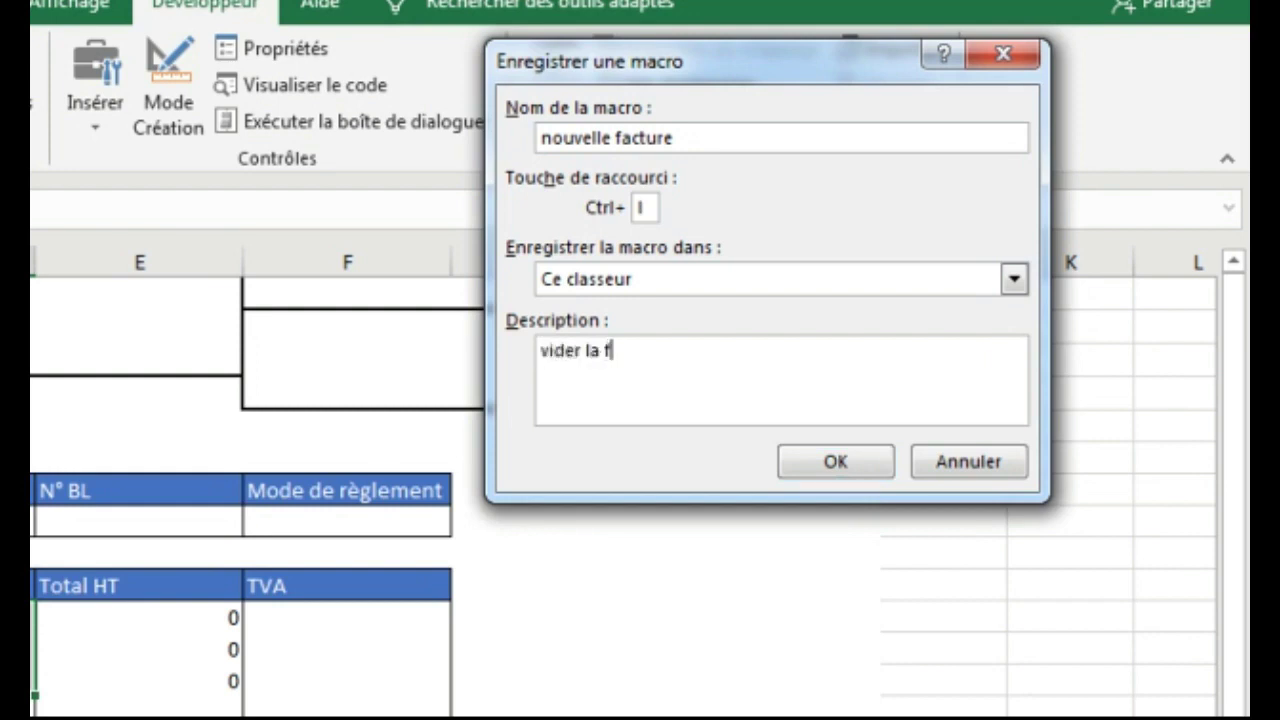
text(cture)
click(836, 461)
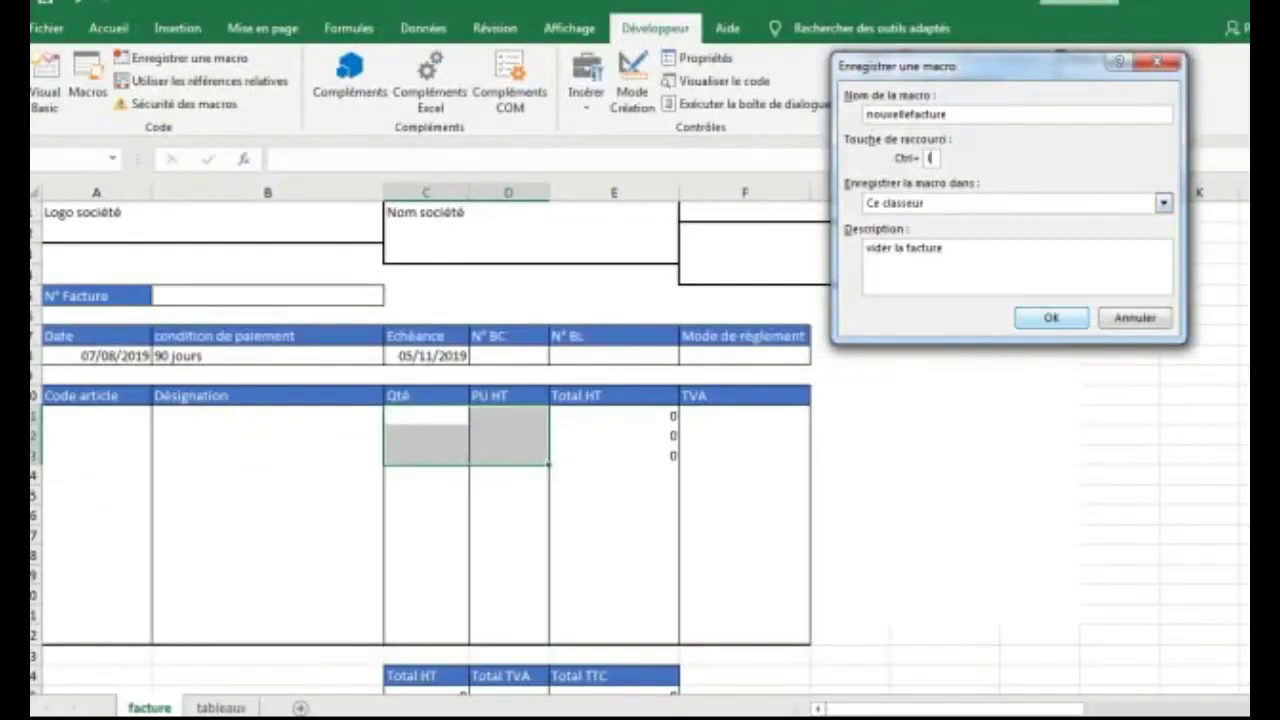
key(Return)
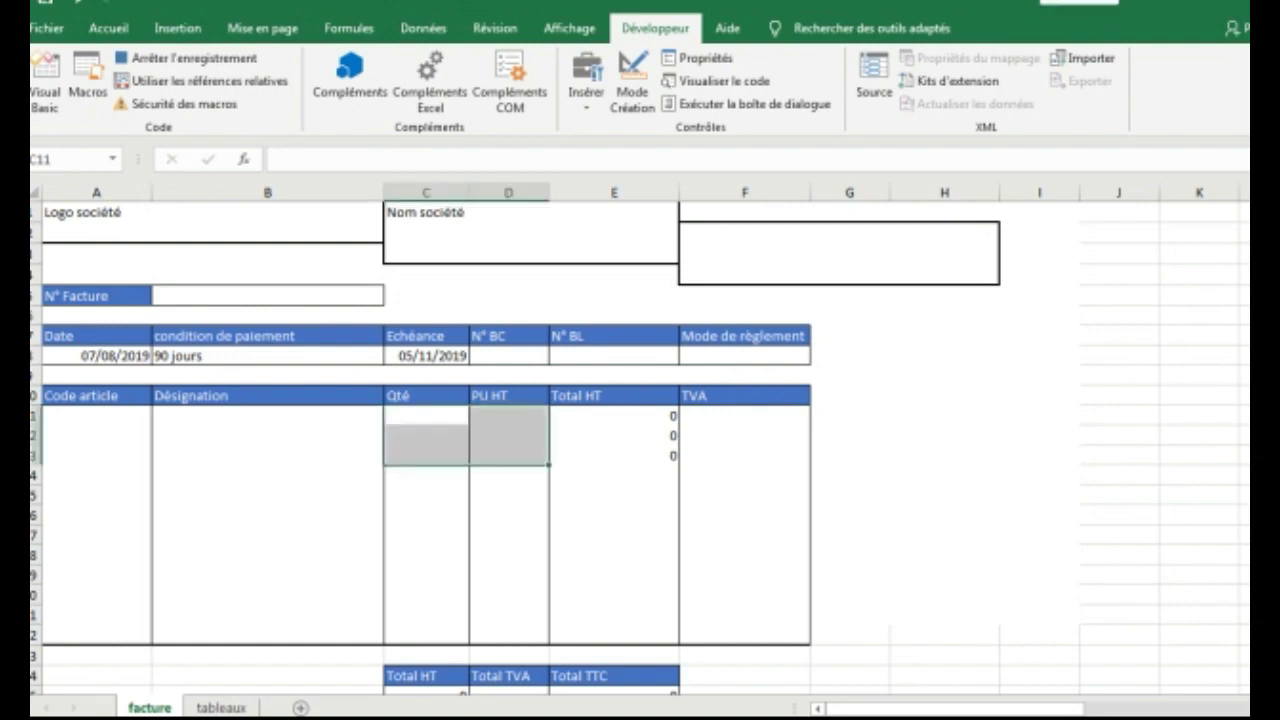
Clear the client in F2, the invoice number in B5, A11:A22 and C11:D22 as the macro's actions, and stop recording
click(744, 254)
click(744, 234)
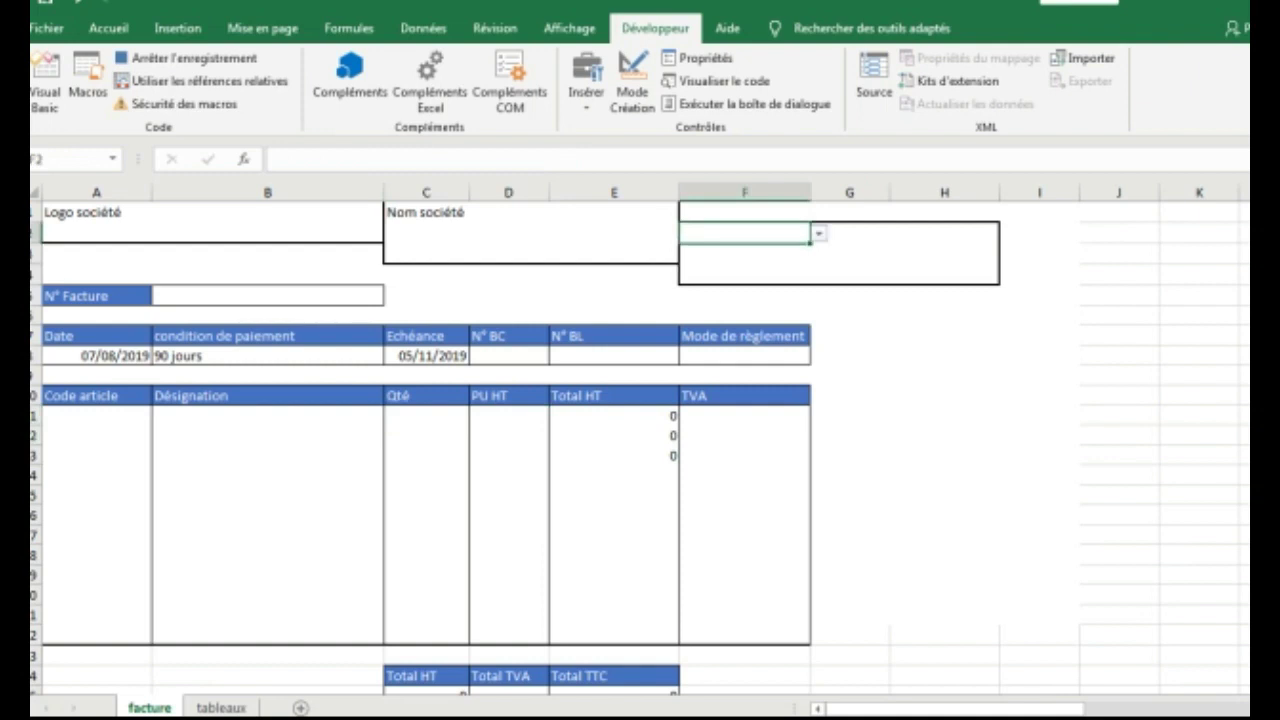
ctrl+click(267, 296)
drag(97, 415, 97, 636)
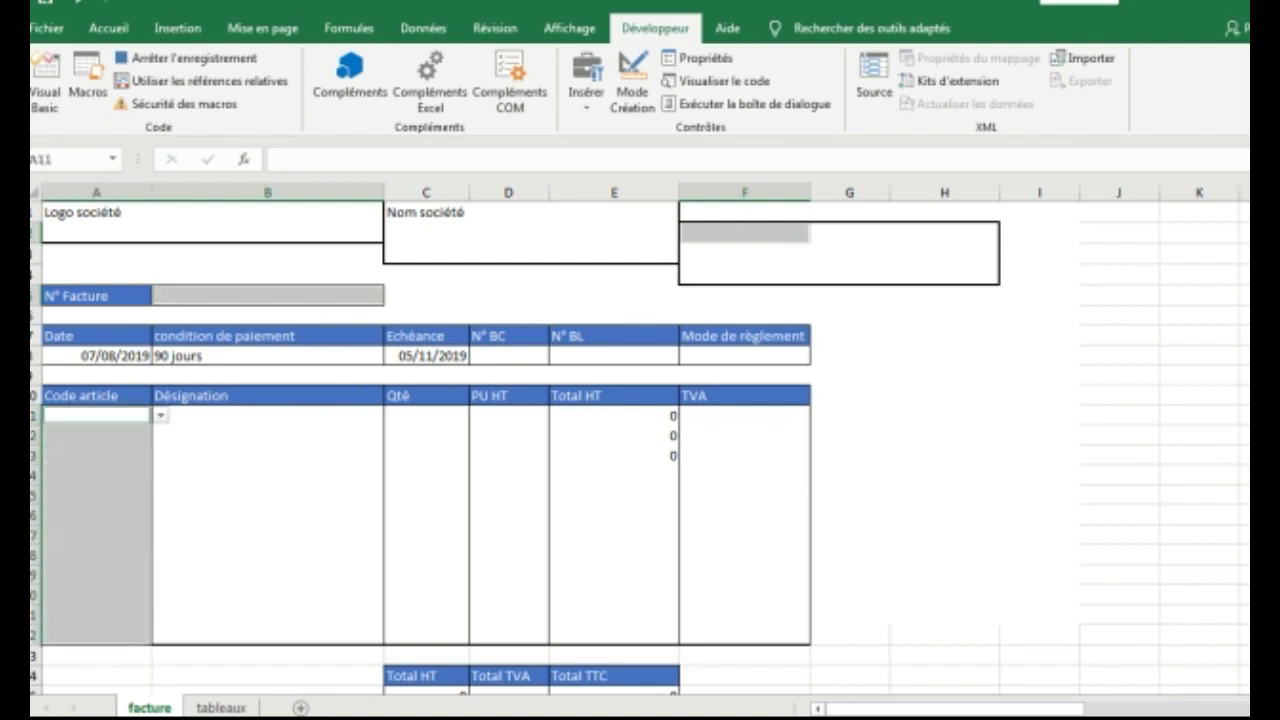
drag(426, 415, 508, 636)
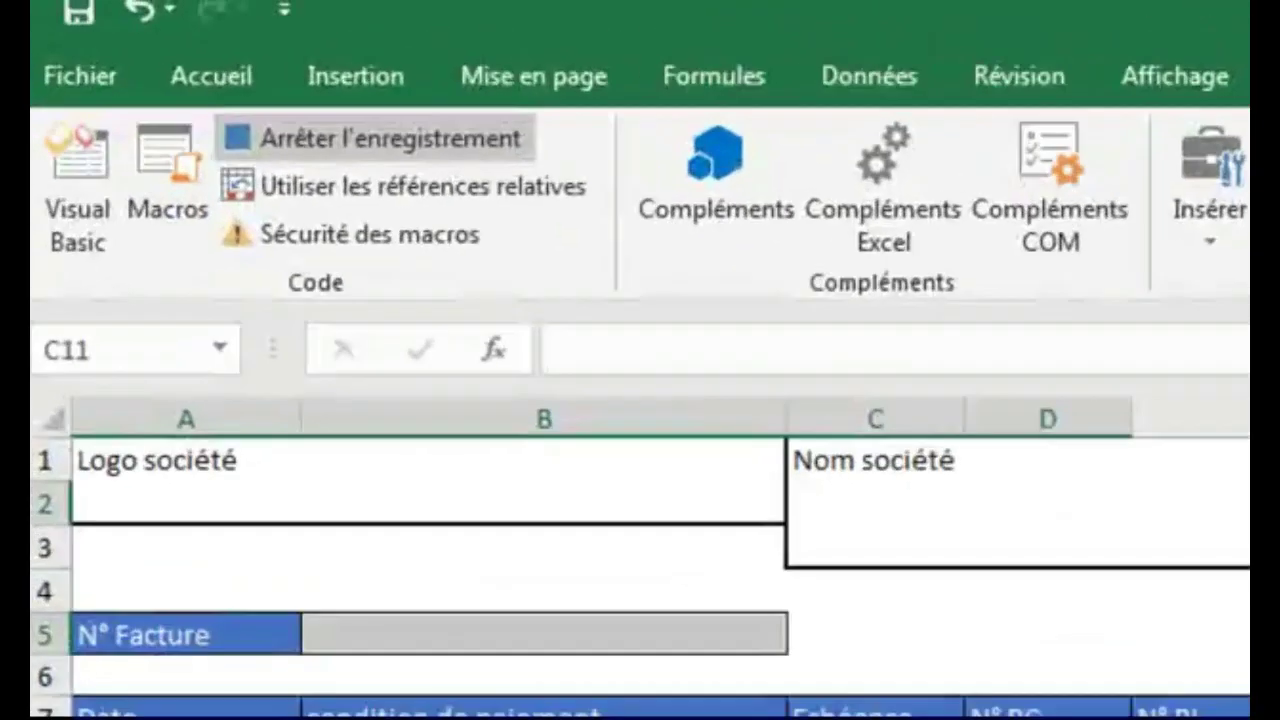
click(185, 58)
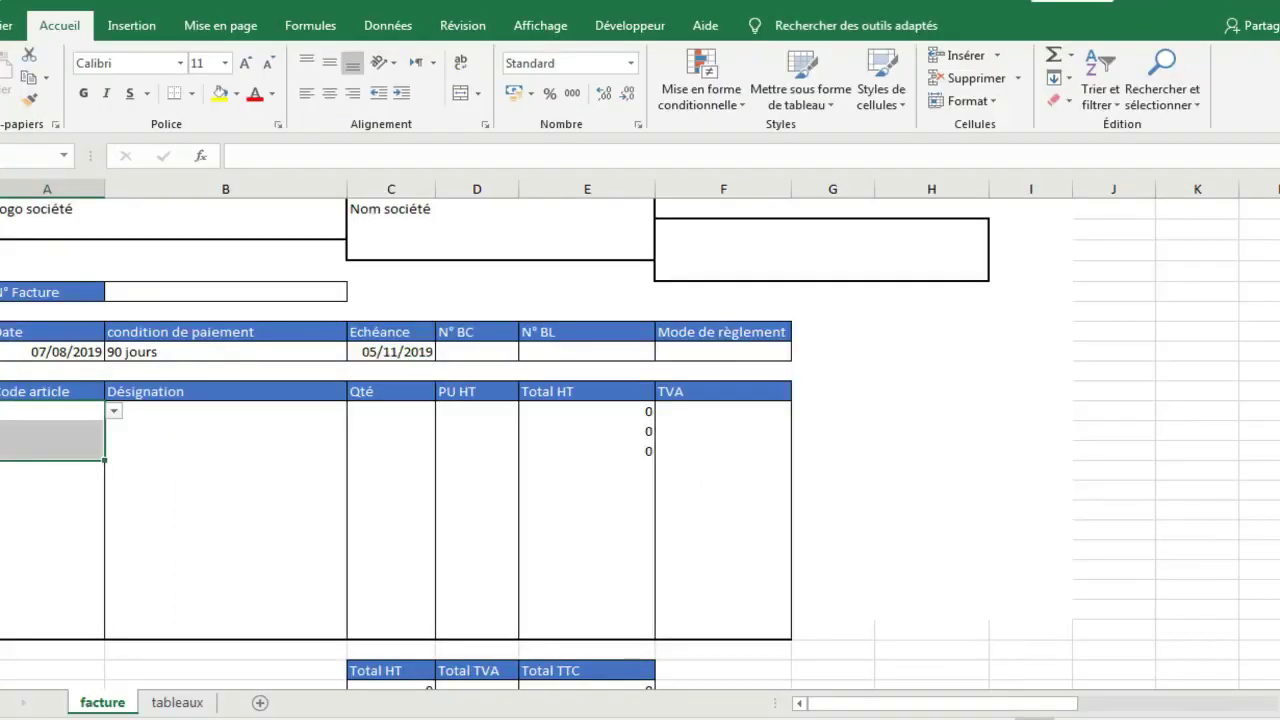
Choose Client1 as the client in F2 and enter 123 as the invoice number in B5
click(745, 237)
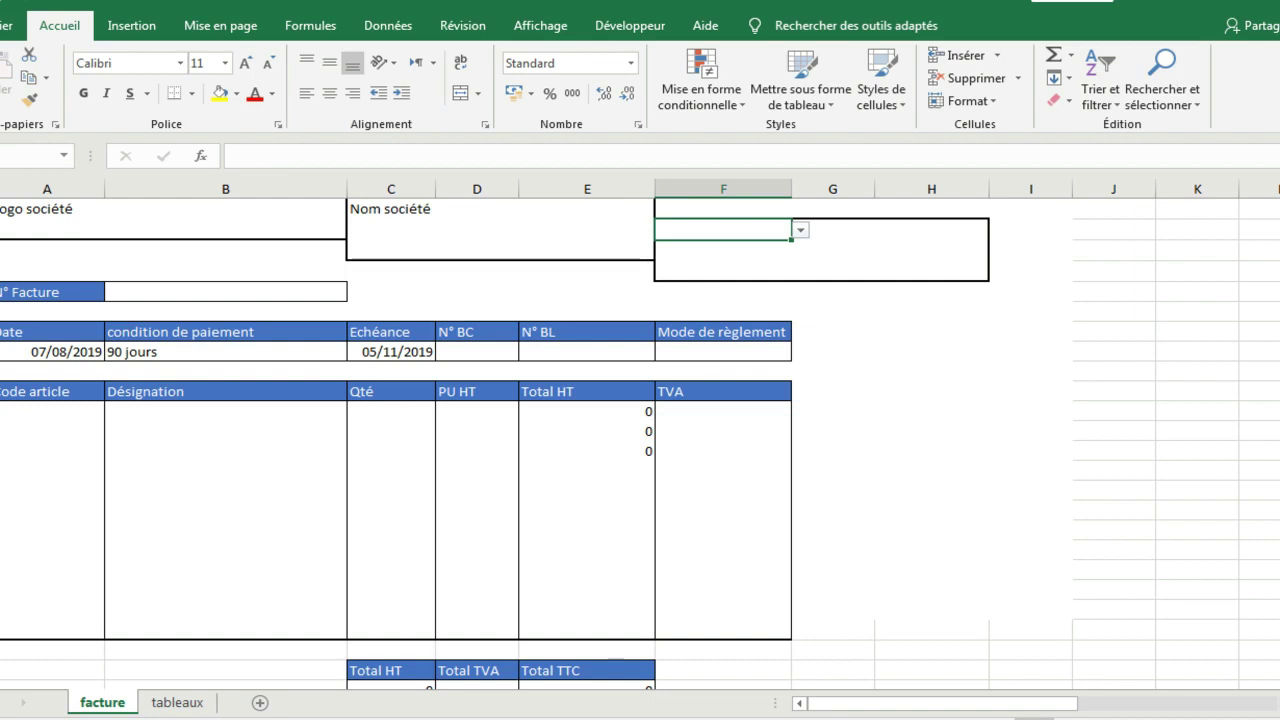
click(800, 230)
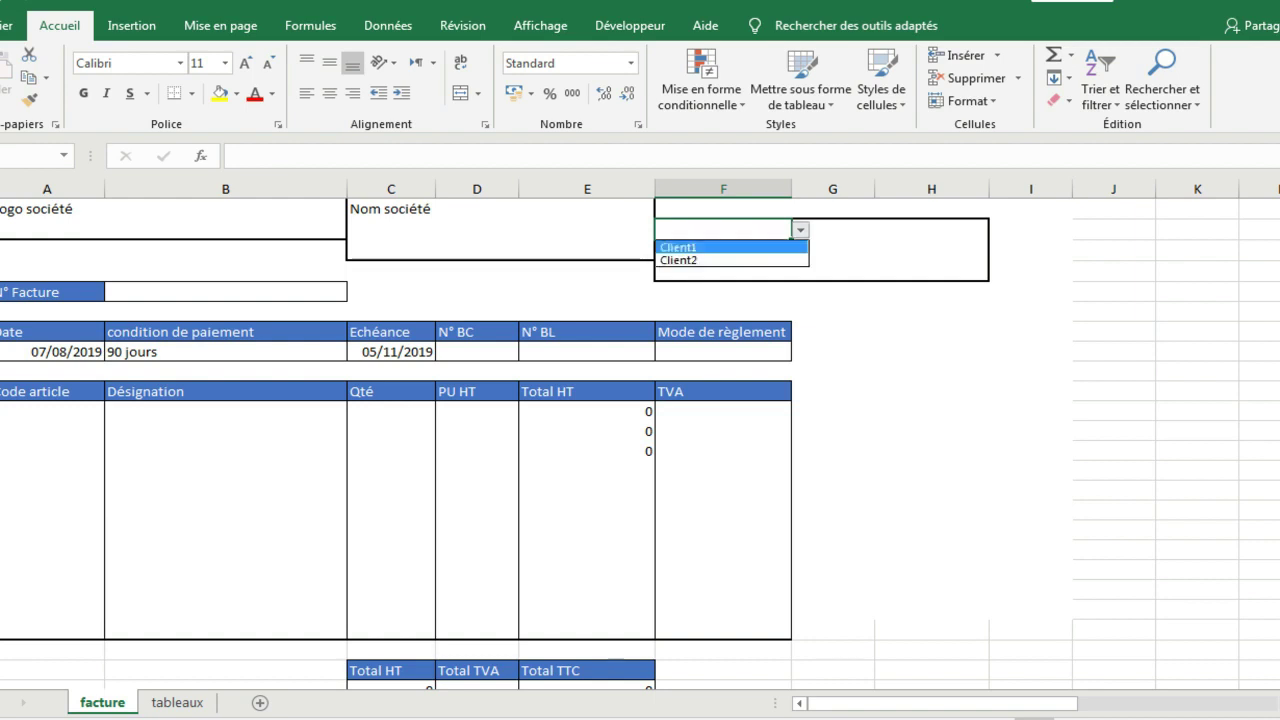
click(722, 247)
click(226, 292)
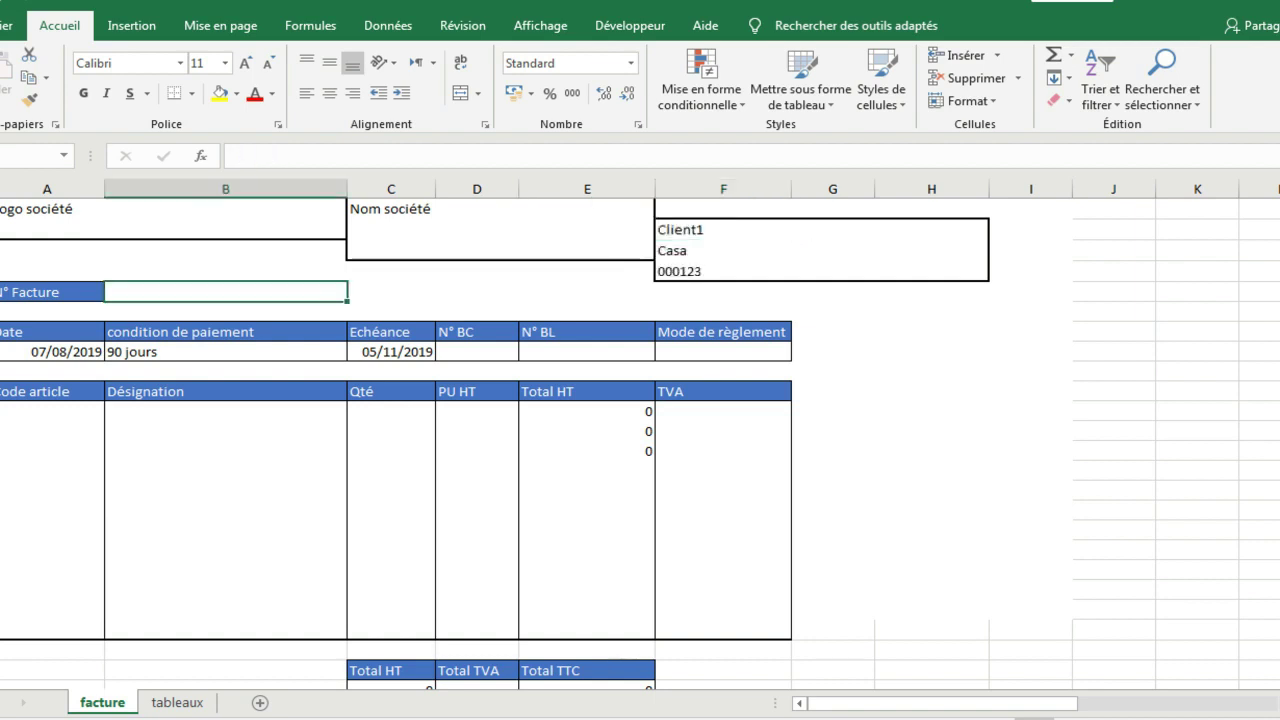
text(123)
key(Return)
Choose the article codes bob, pomp and mano for the first three invoice lines in A11:A13
click(114, 411)
click(60, 427)
click(60, 431)
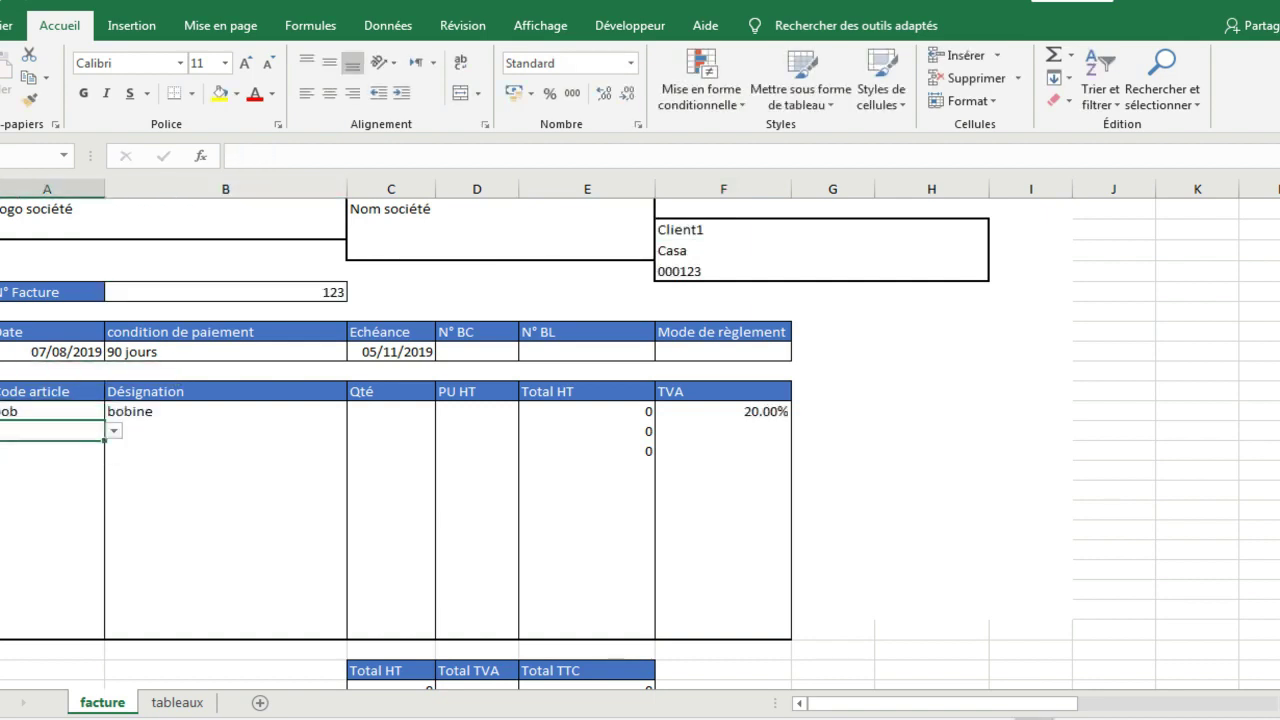
key(alt+Down)
key(Down)
key(Down)
key(Return)
key(Down)
key(alt+Down)
key(Down)
key(Down)
key(Down)
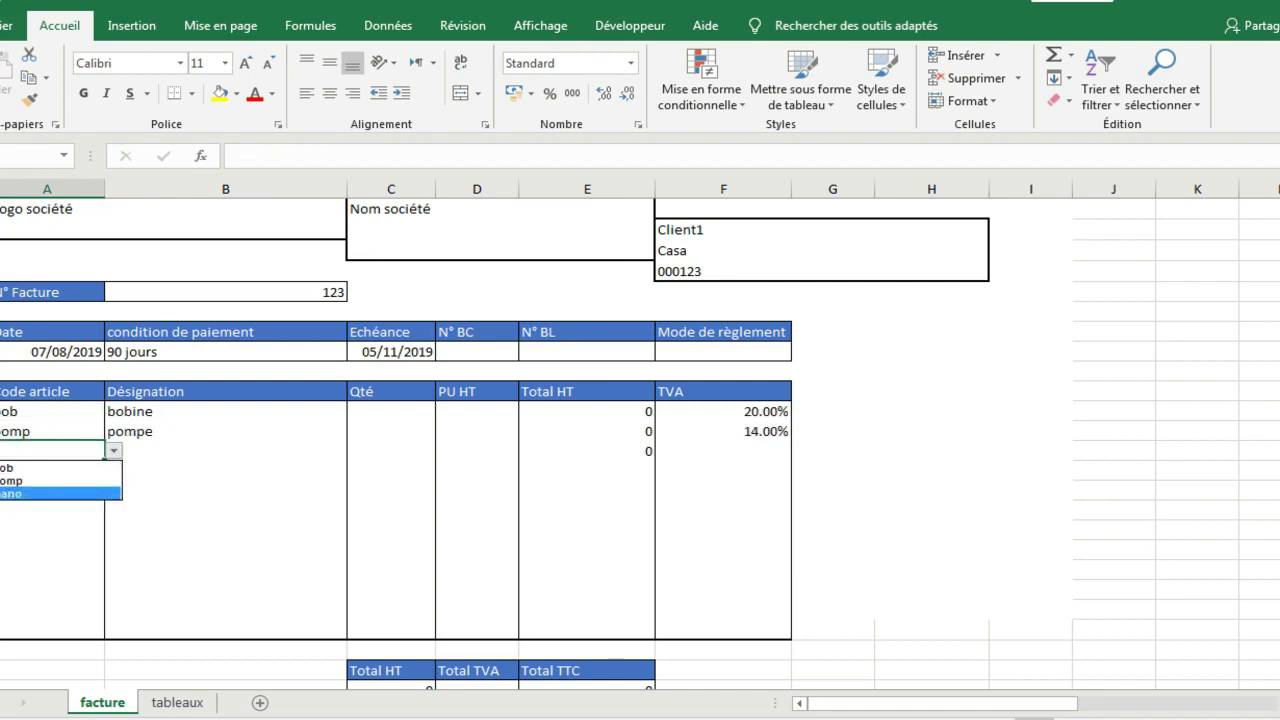
key(Return)
Copy the sample quantities and unit prices from columns W:X into C11:D13 of the invoice
scroll(640, 430, right, 5)
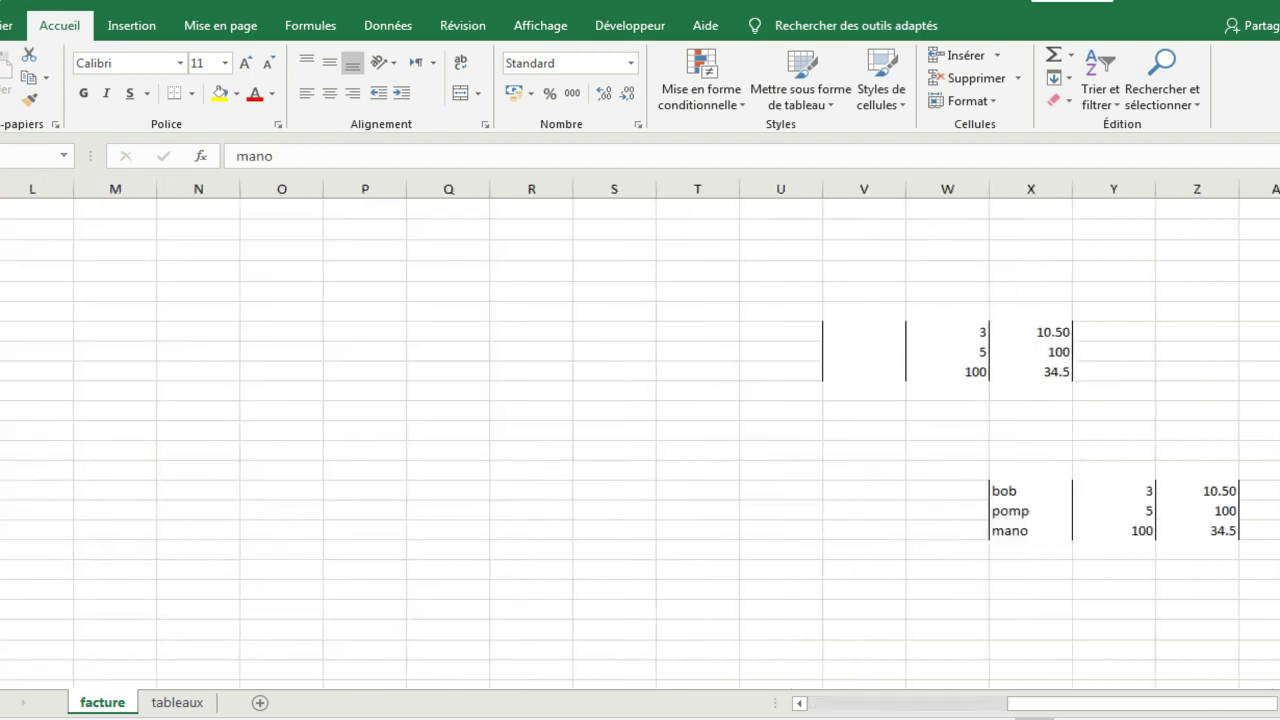
drag(947, 332, 1031, 372)
key(ctrl+c)
scroll(640, 430, left, 5)
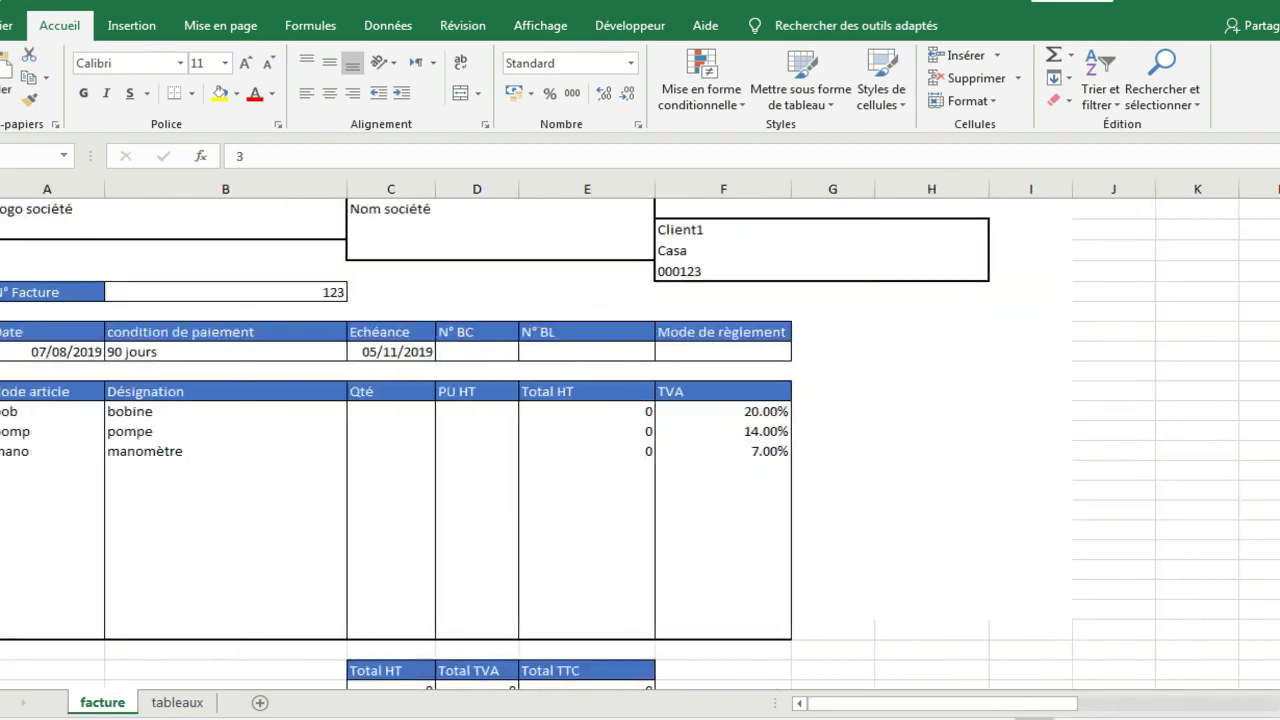
drag(391, 411, 478, 451)
key(ctrl+v)
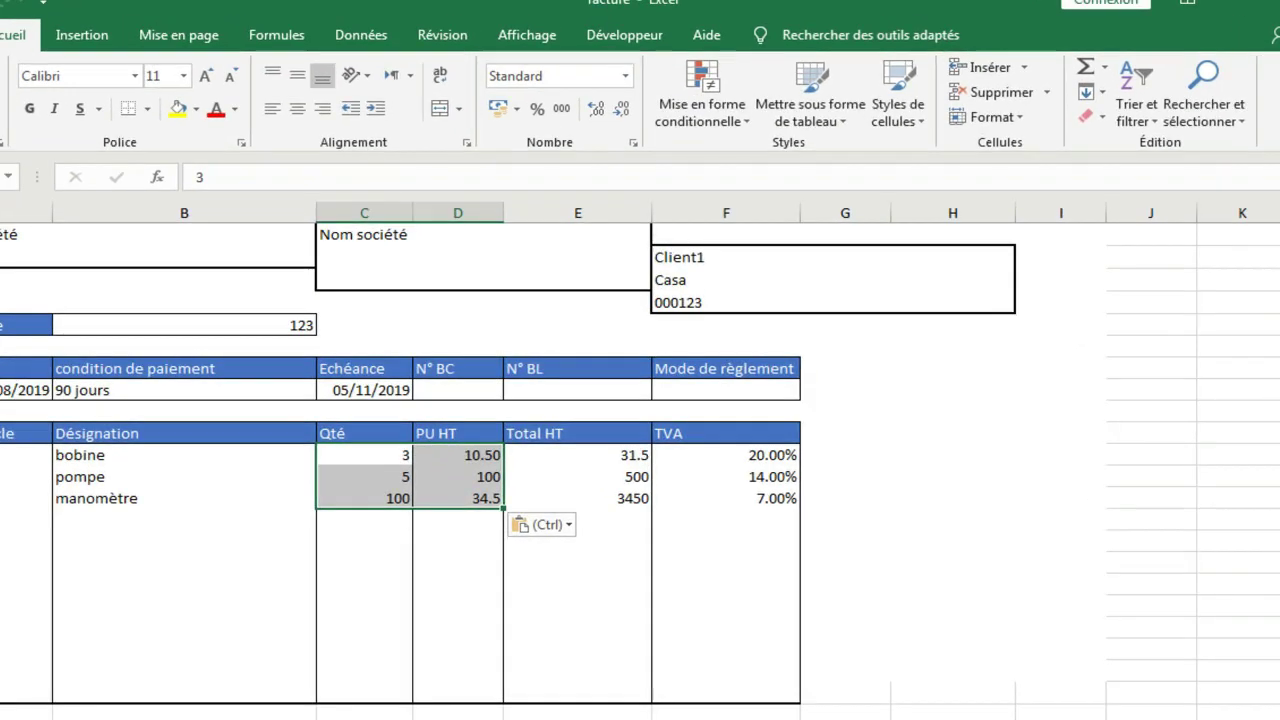
Insert a form-control button beside the invoice around columns H:I and assign it the macro nouvellefacture
click(609, 60)
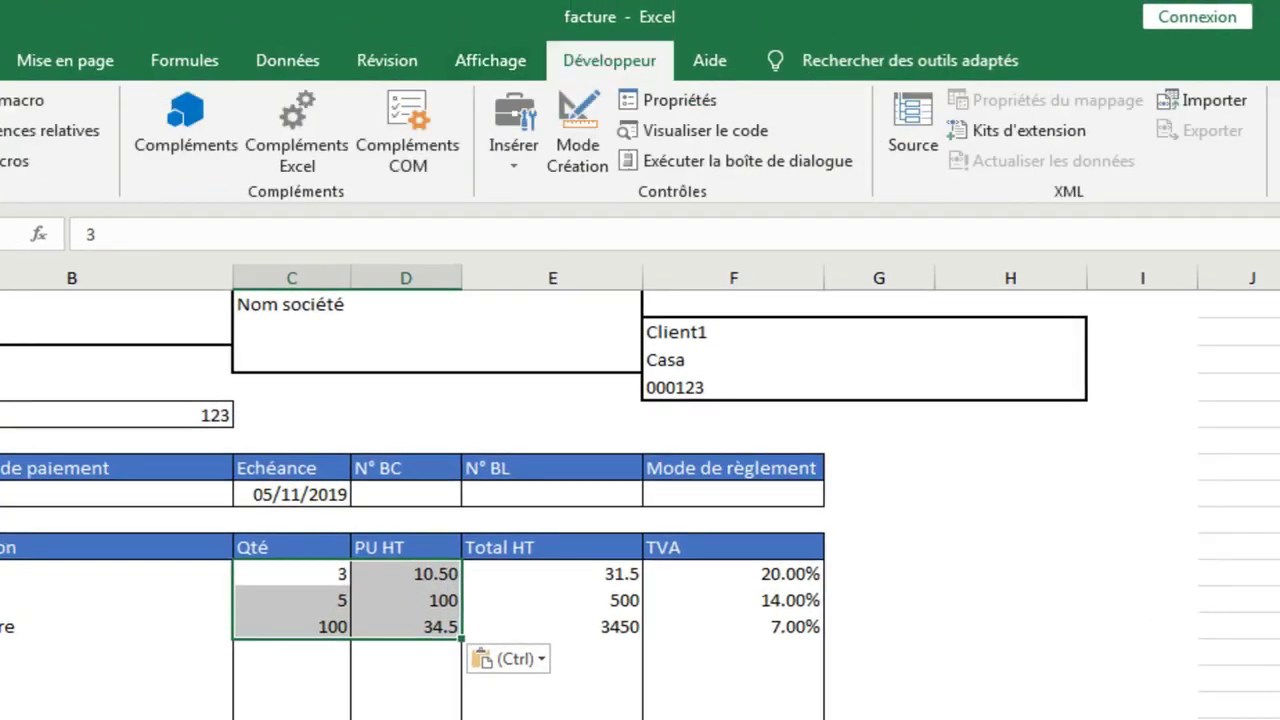
click(513, 135)
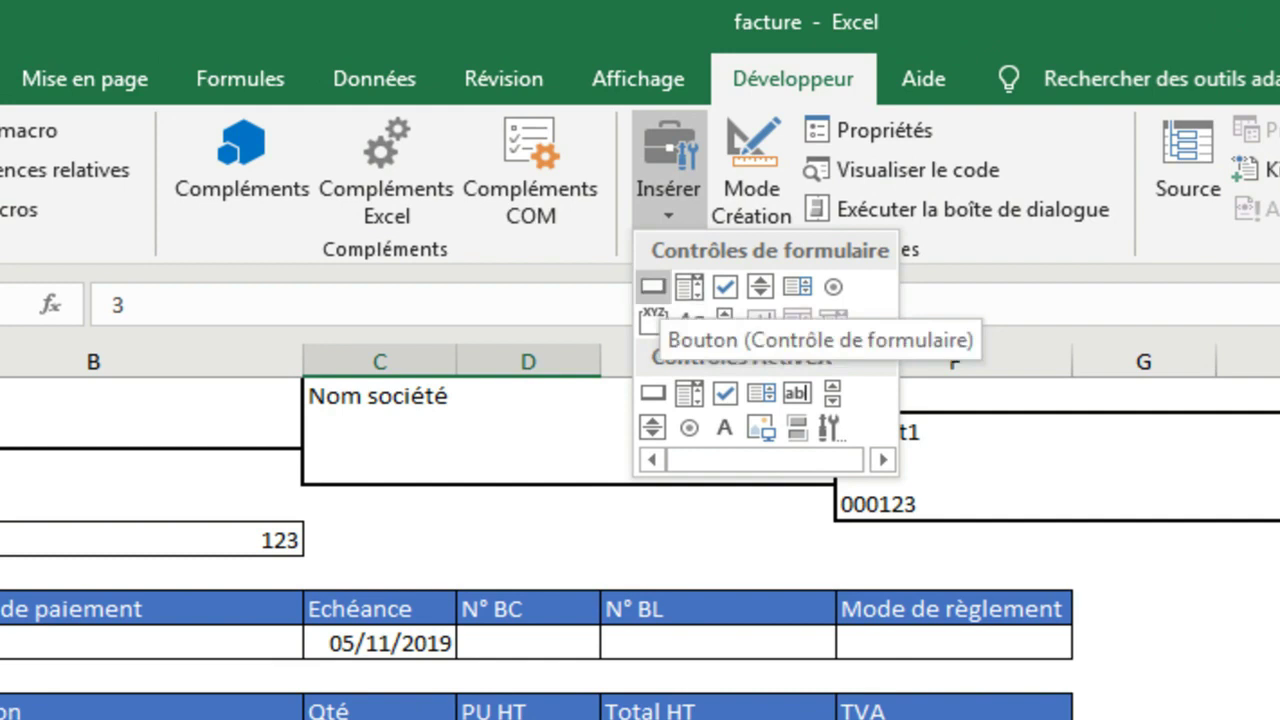
click(653, 288)
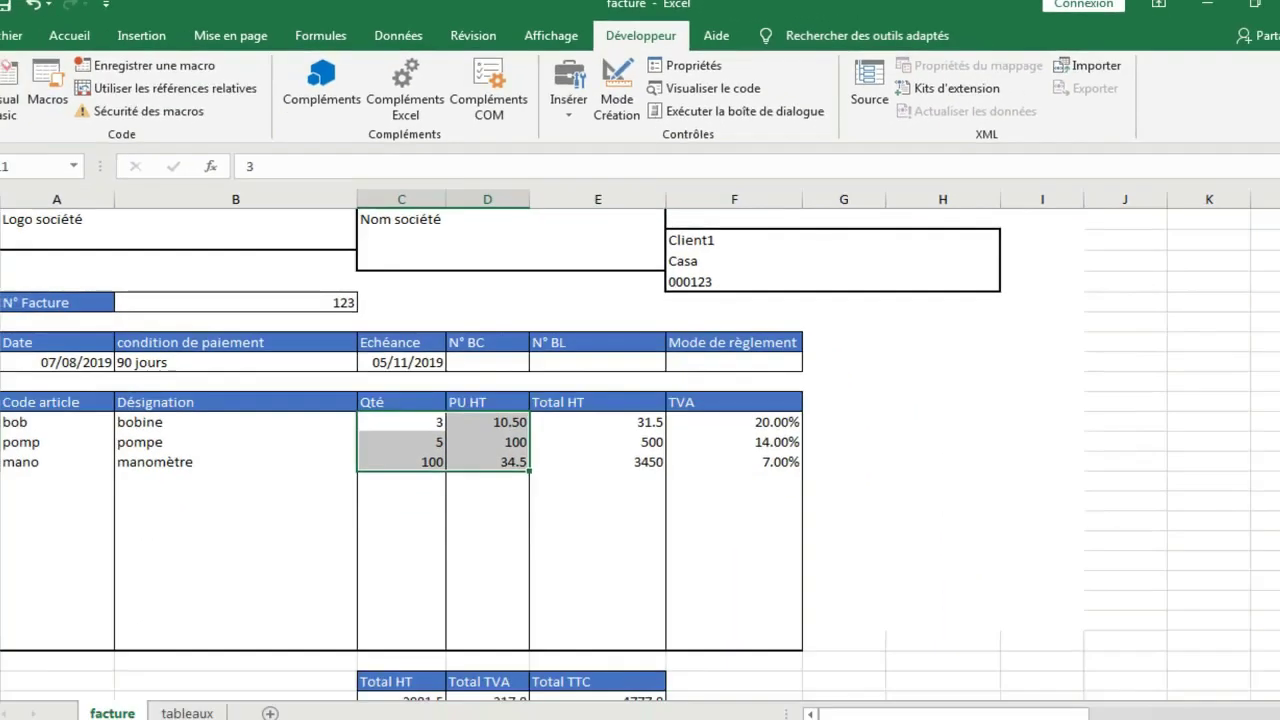
drag(980, 320, 1100, 358)
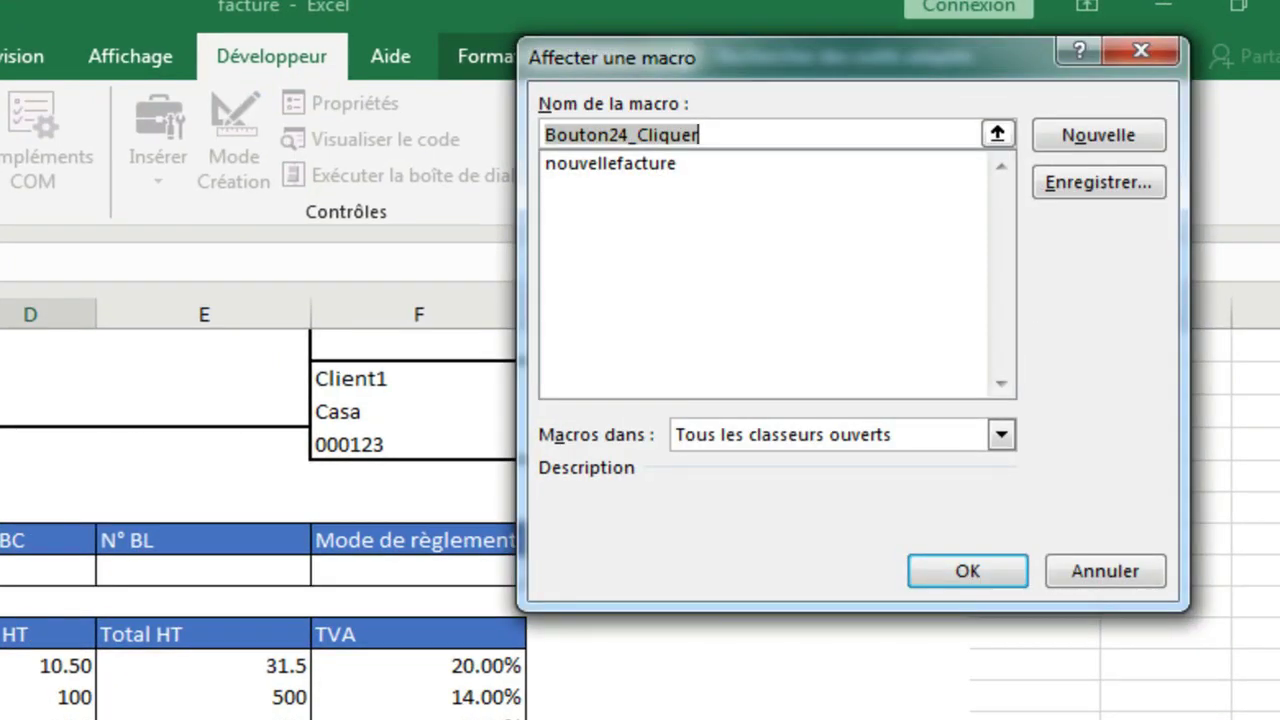
text(Nouvel)
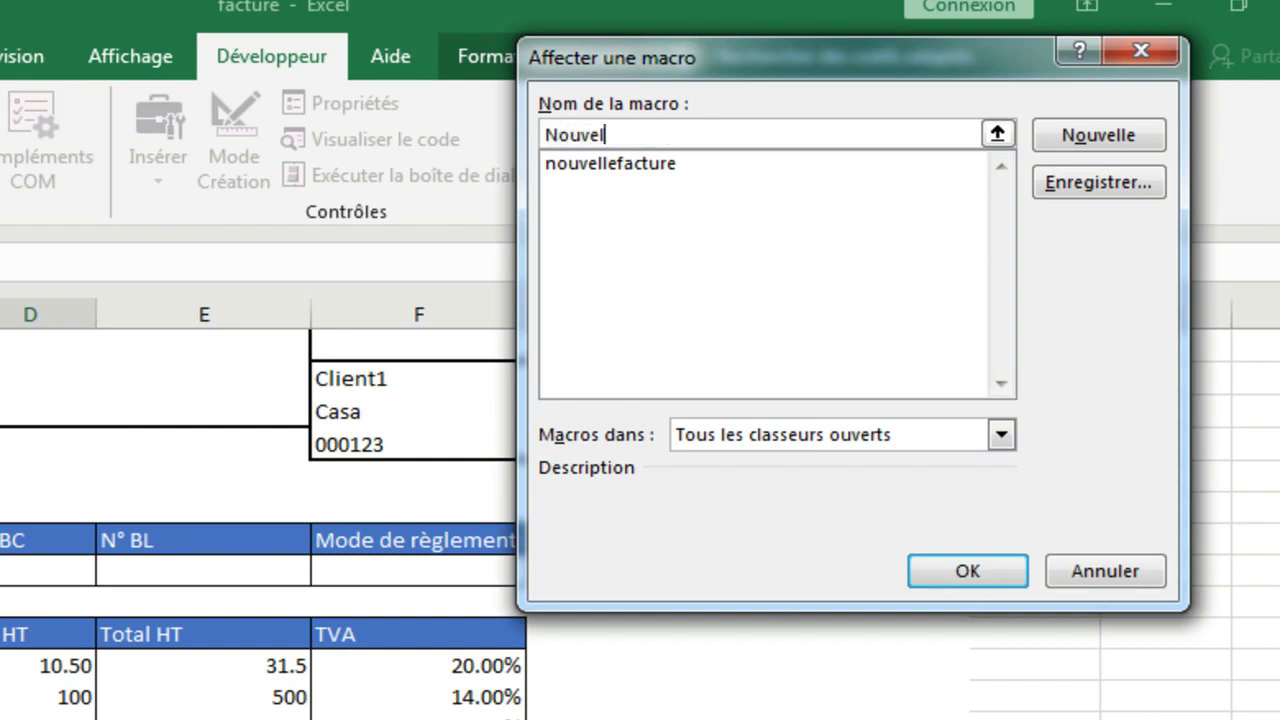
text(le facture)
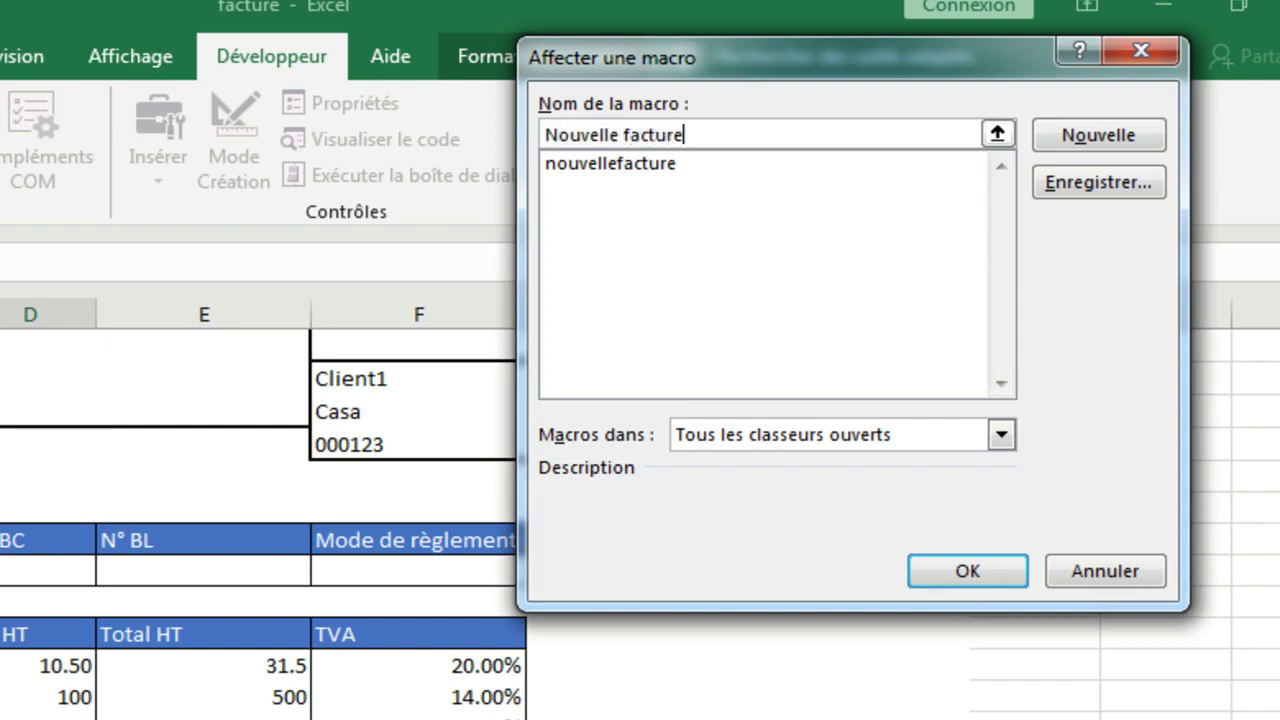
click(611, 163)
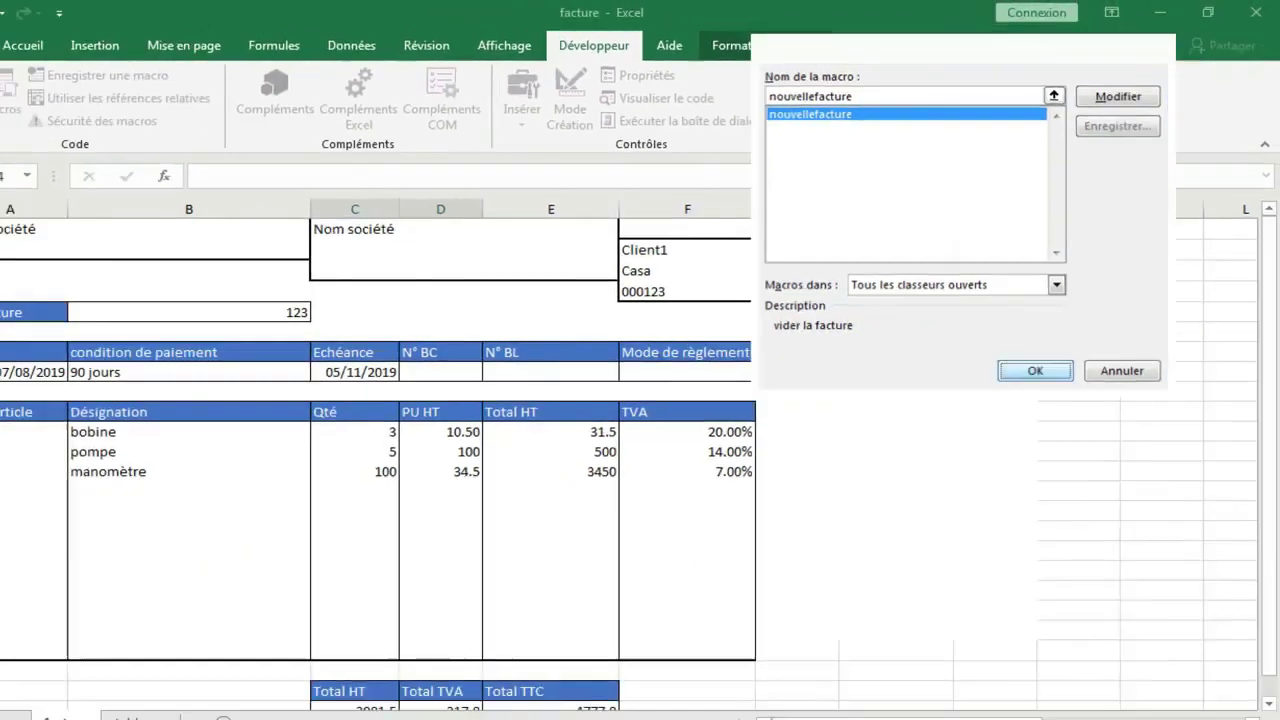
key(Return)
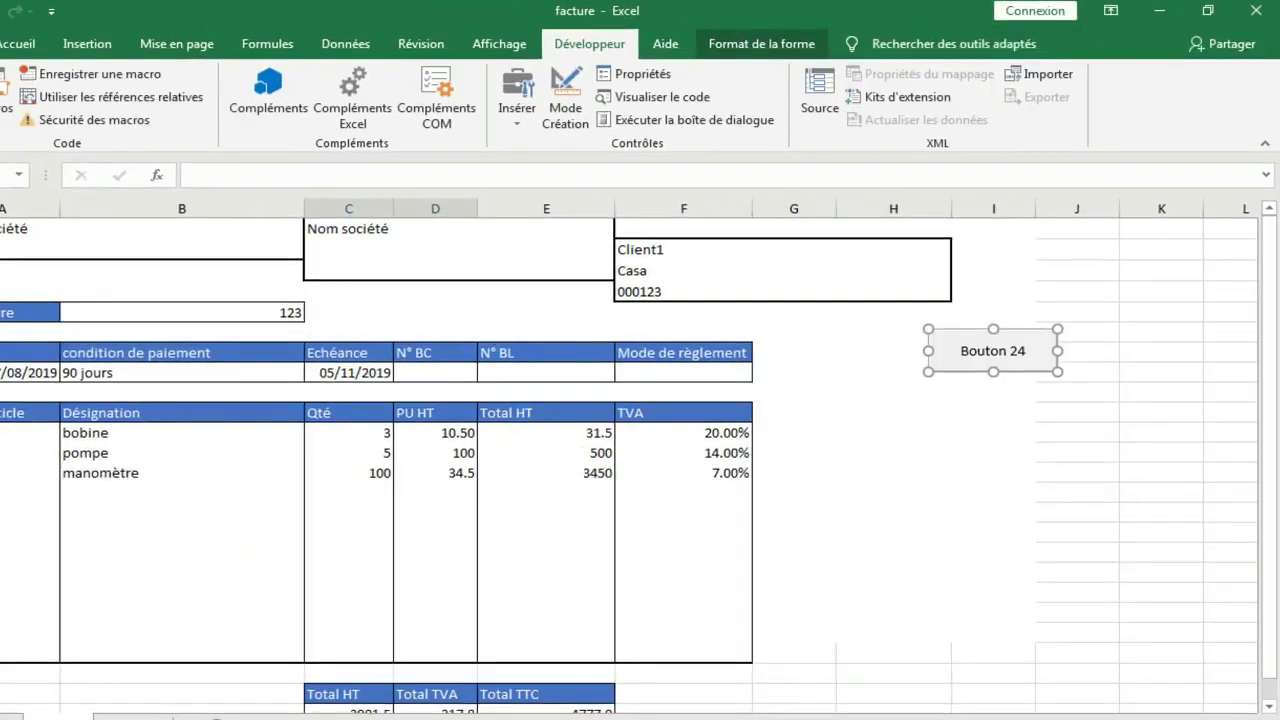
Change the new button's caption to "Nouvelle Facture"
click(860, 420)
click(865, 420)
click(907, 420)
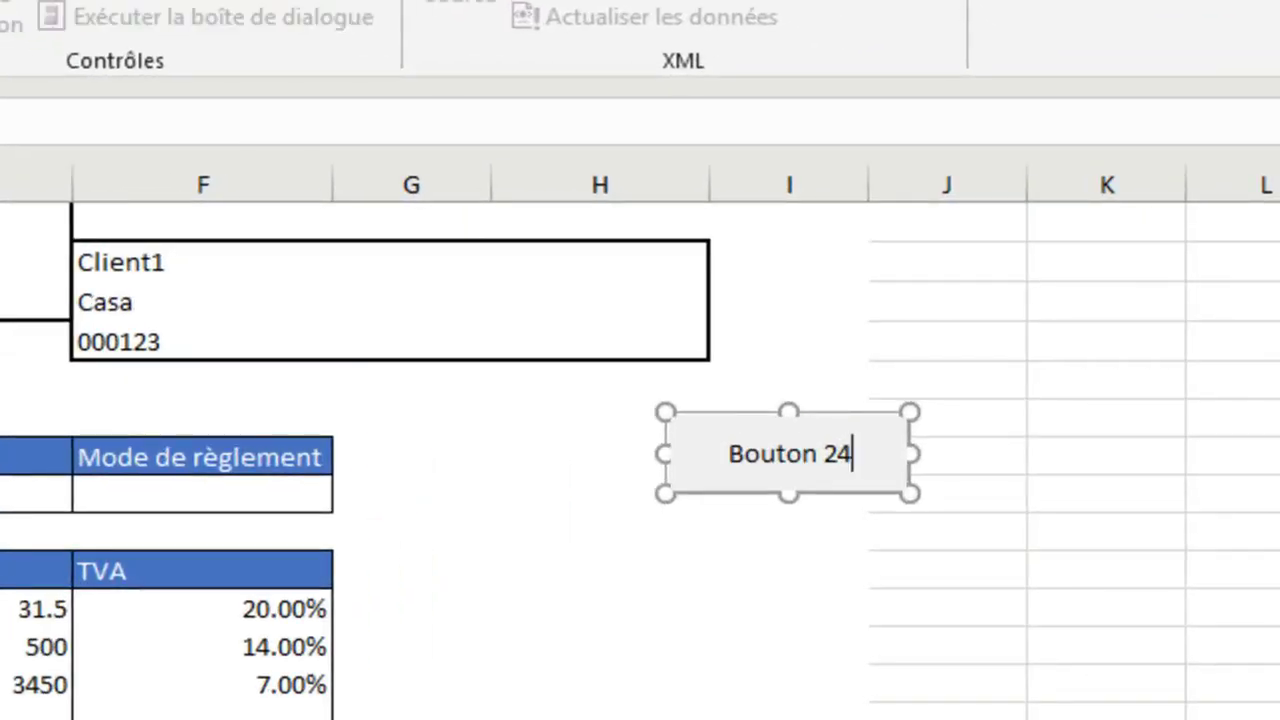
key(shift+Home)
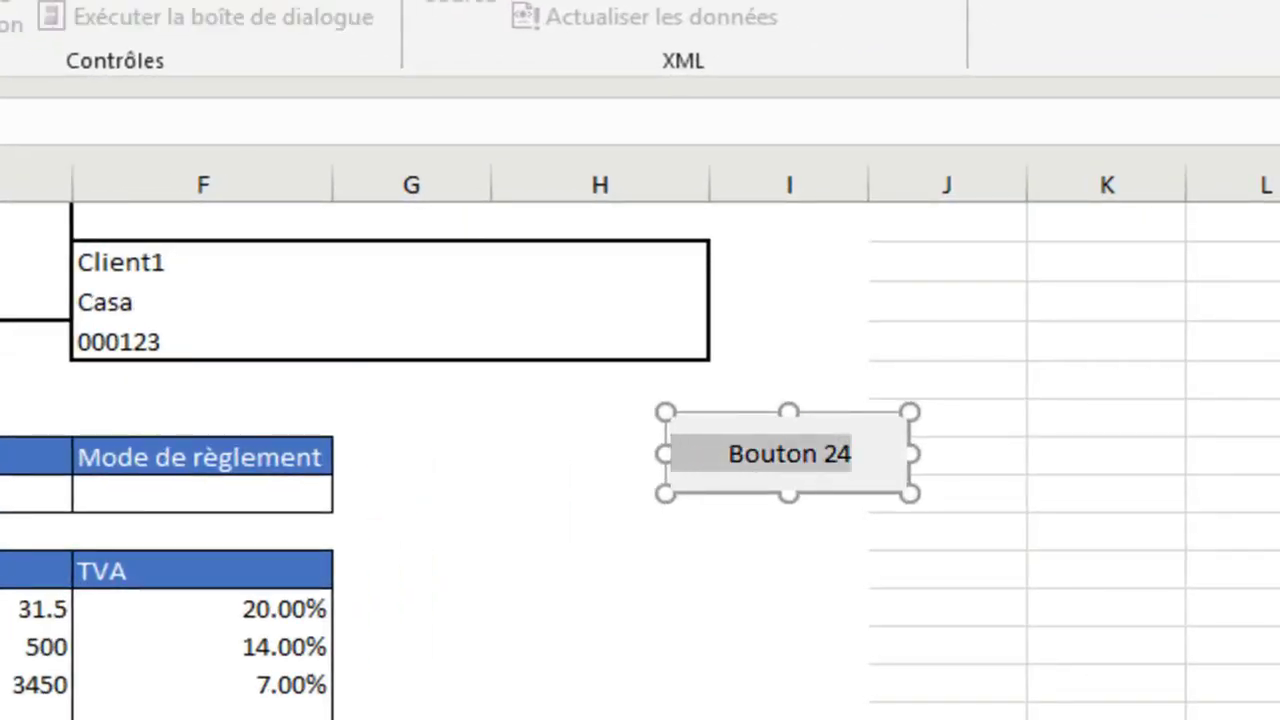
text(Nouvelle)
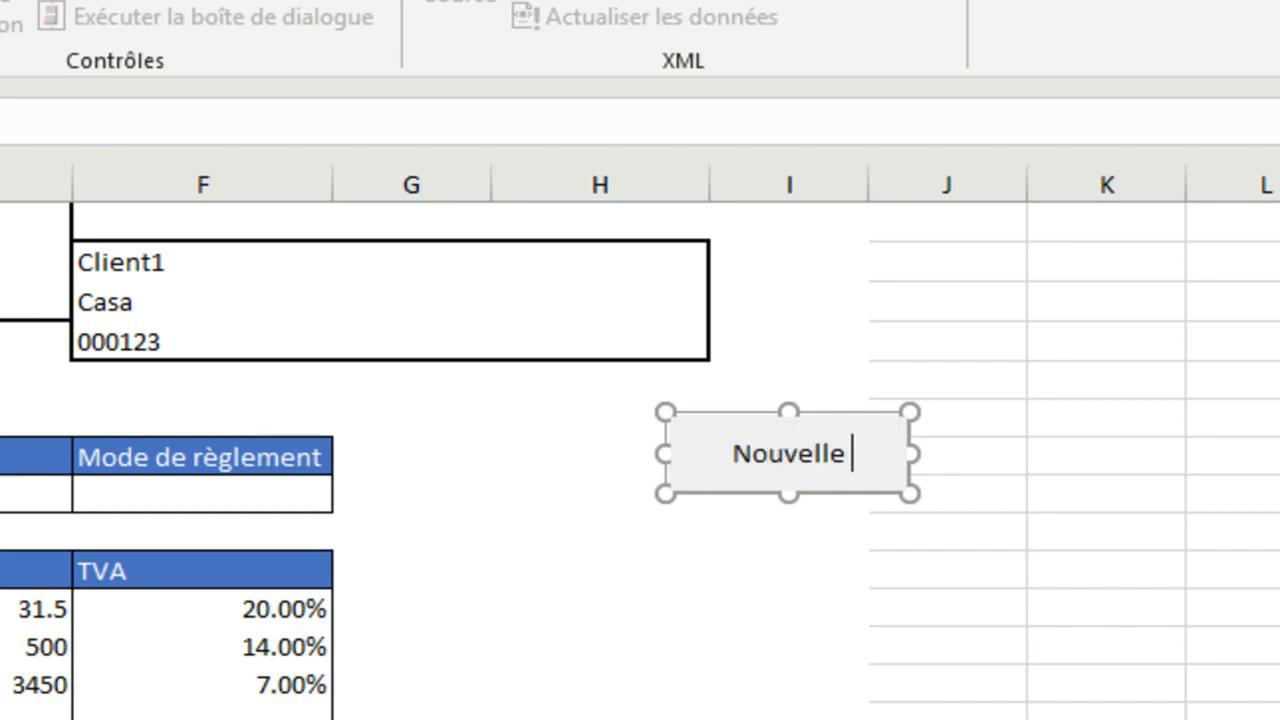
text( Facture)
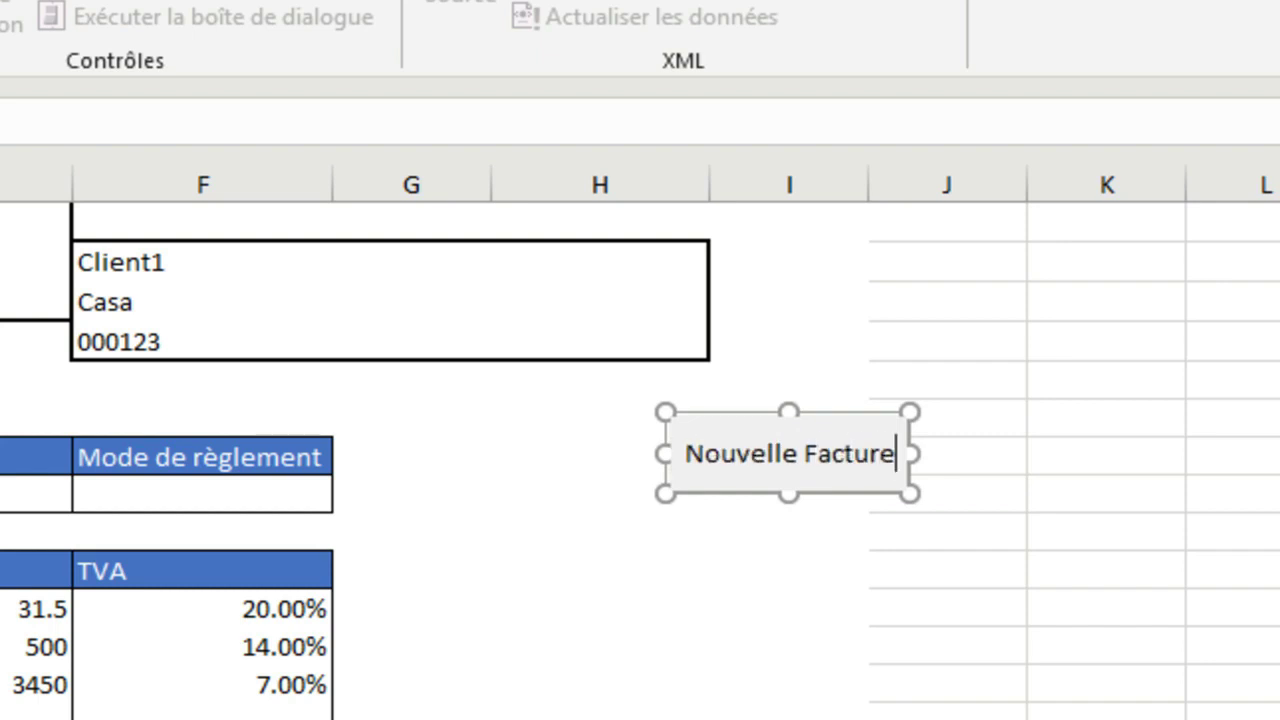
click(789, 569)
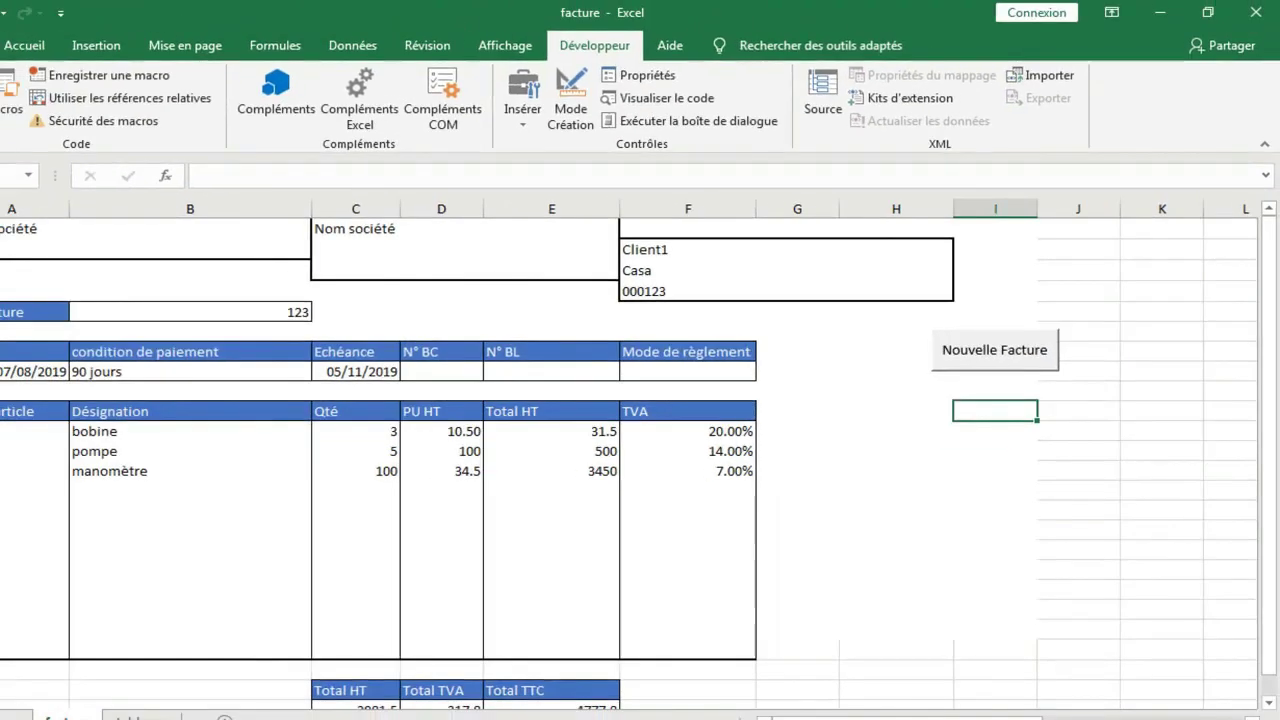
Run the Nouvelle Facture button to empty the invoice and check the cleared lines and totals
click(995, 350)
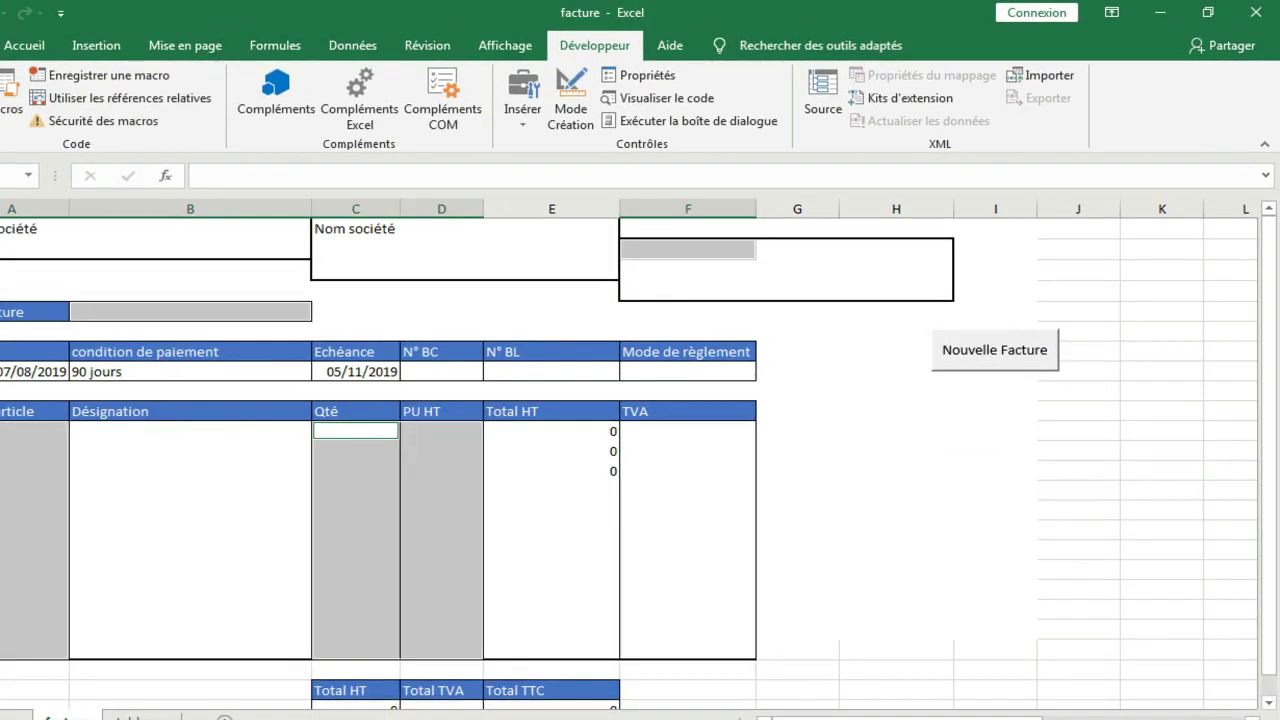
click(1269, 703)
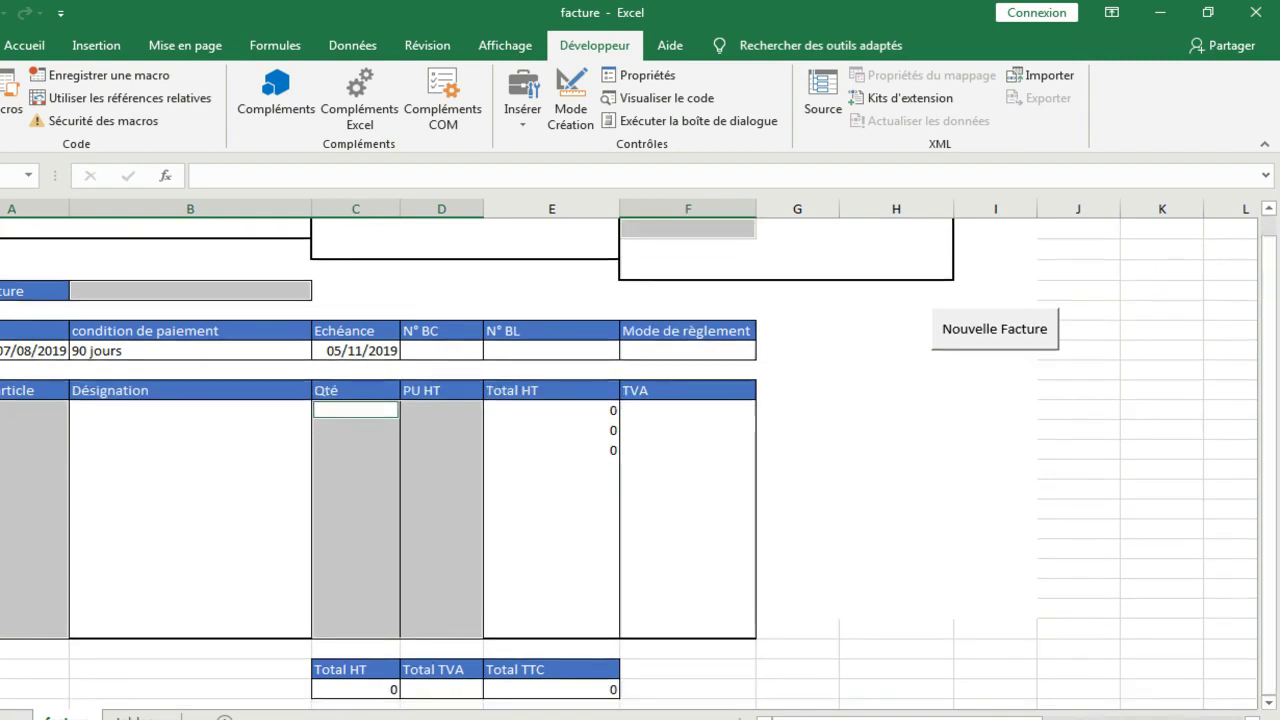
click(896, 470)
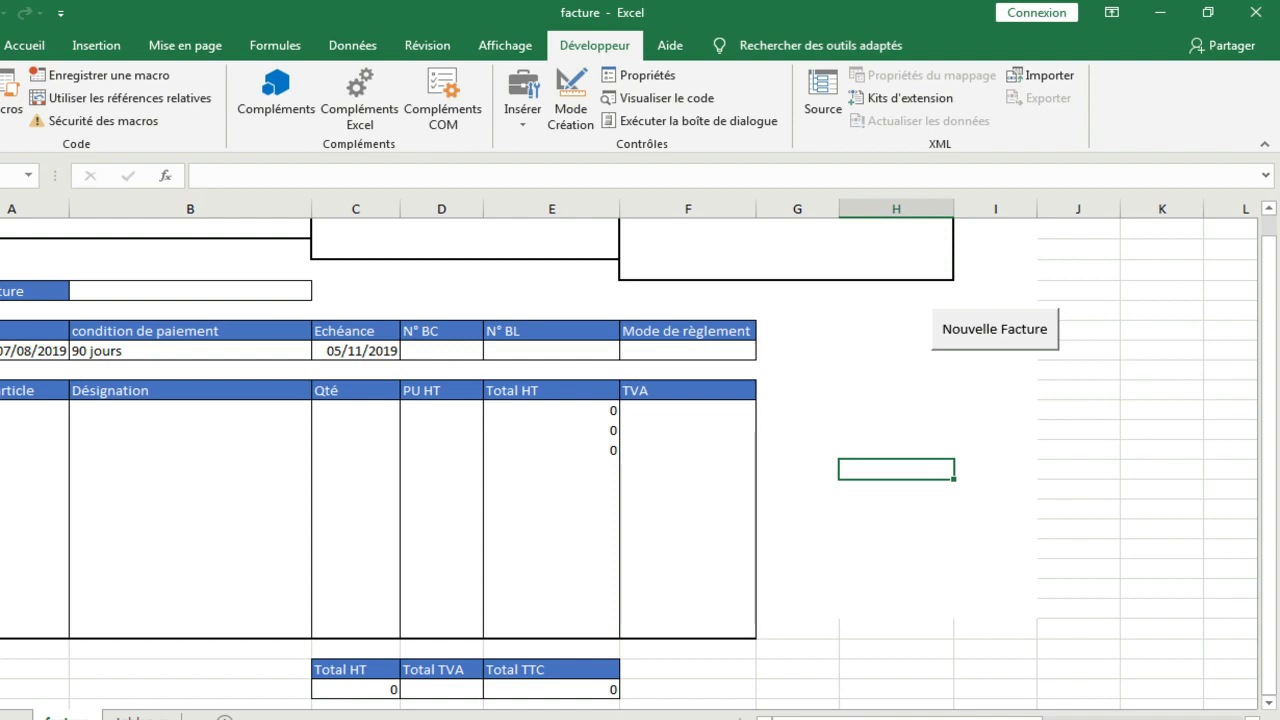
scroll(640, 465, up, 1)
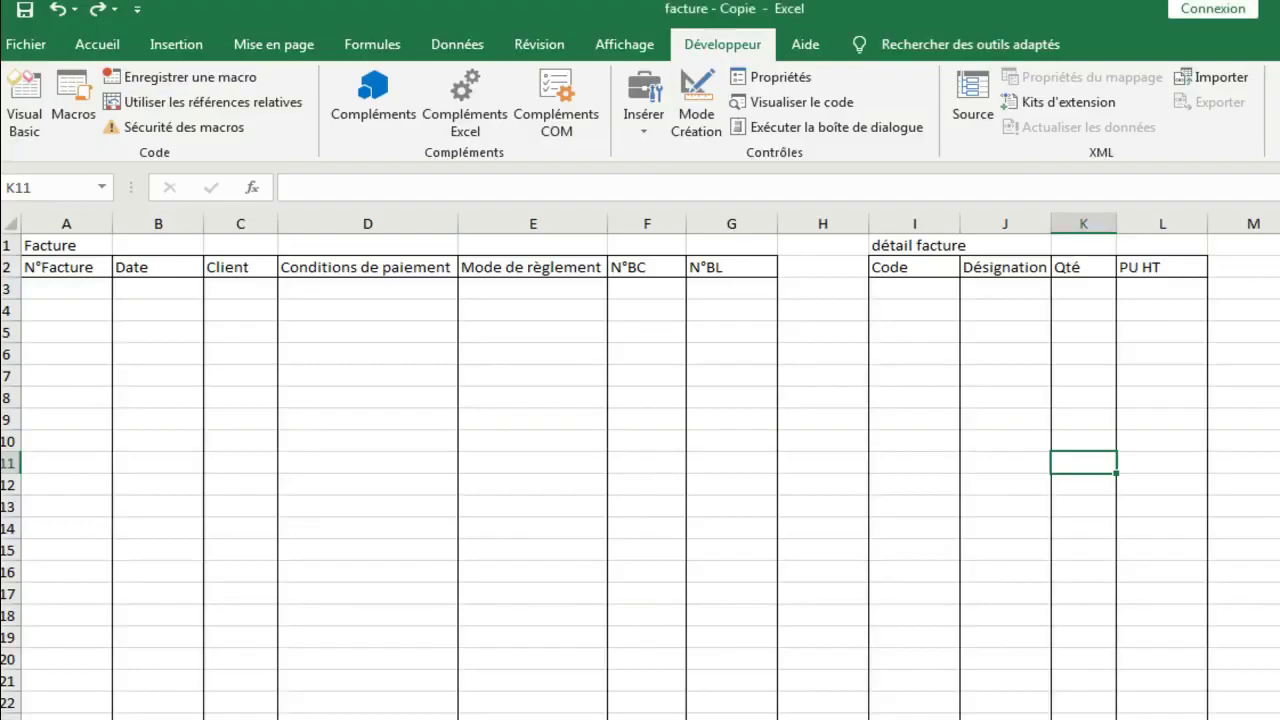
Look through the Facture and détail facture tables on the Historiques sheet and return to the invoice sheet
scroll(640, 476, down, 20)
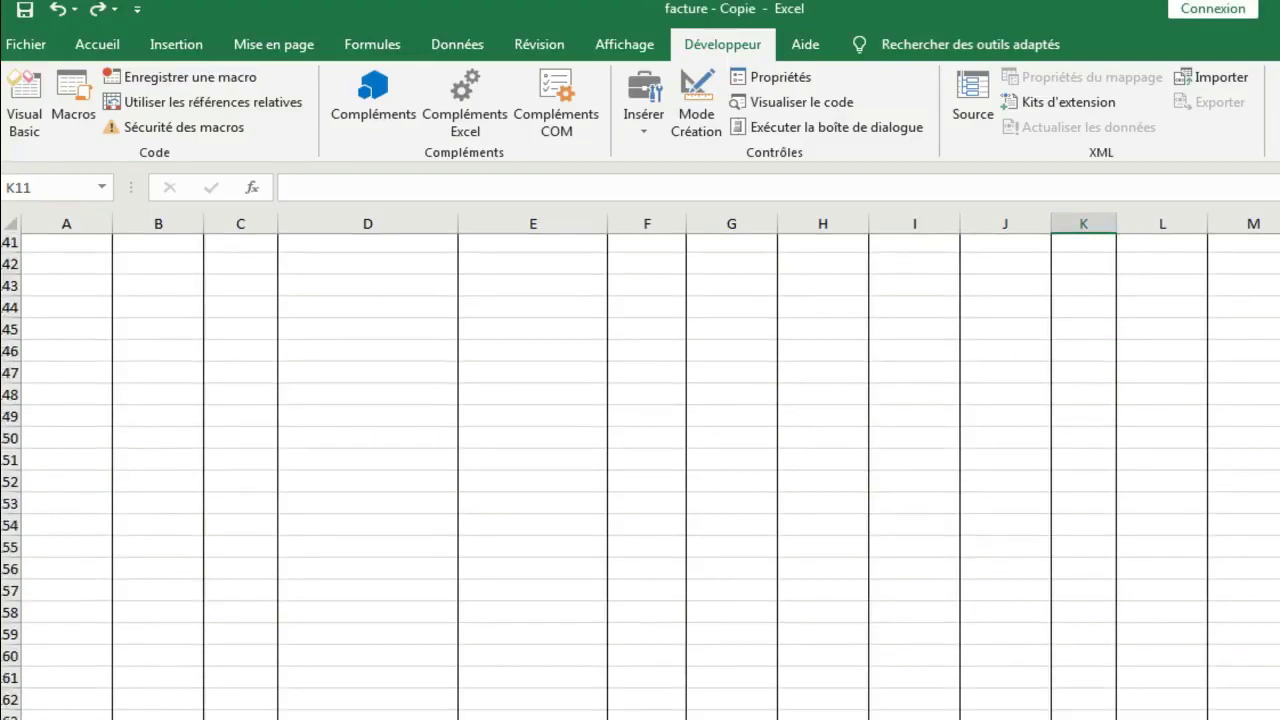
scroll(640, 476, down, 5)
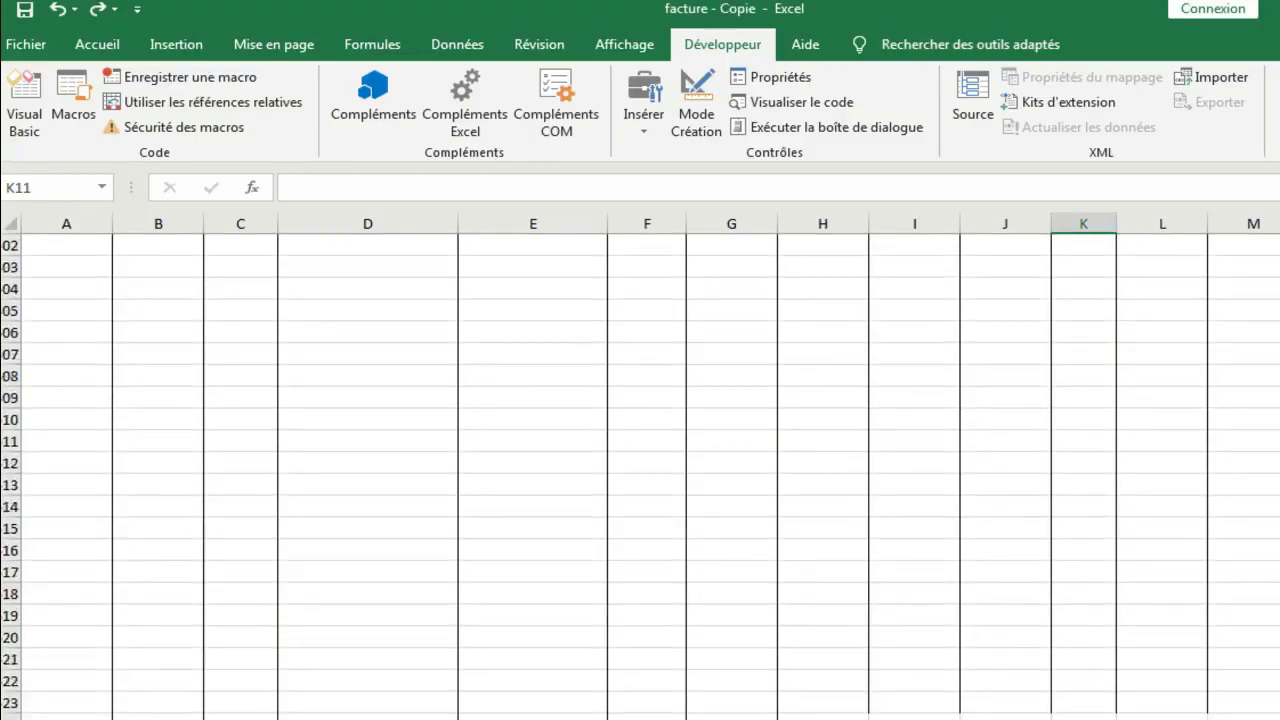
scroll(640, 476, up, 20)
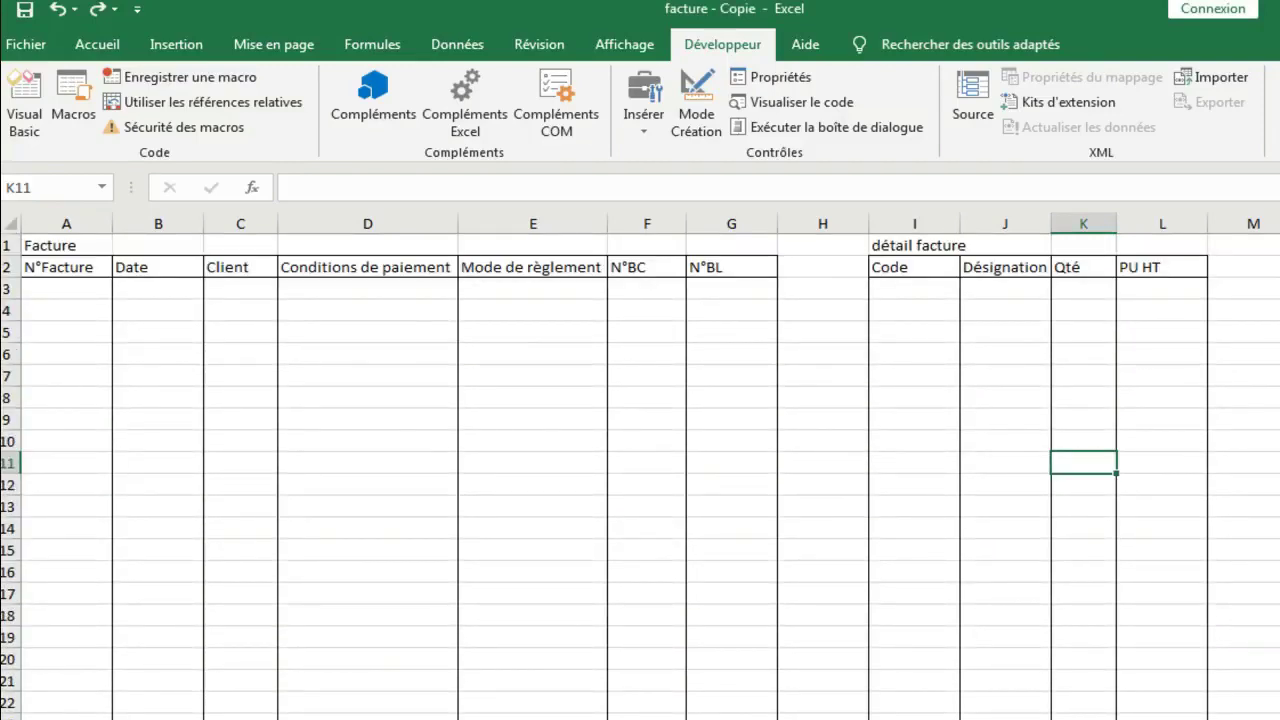
key(ctrl+Page_Up)
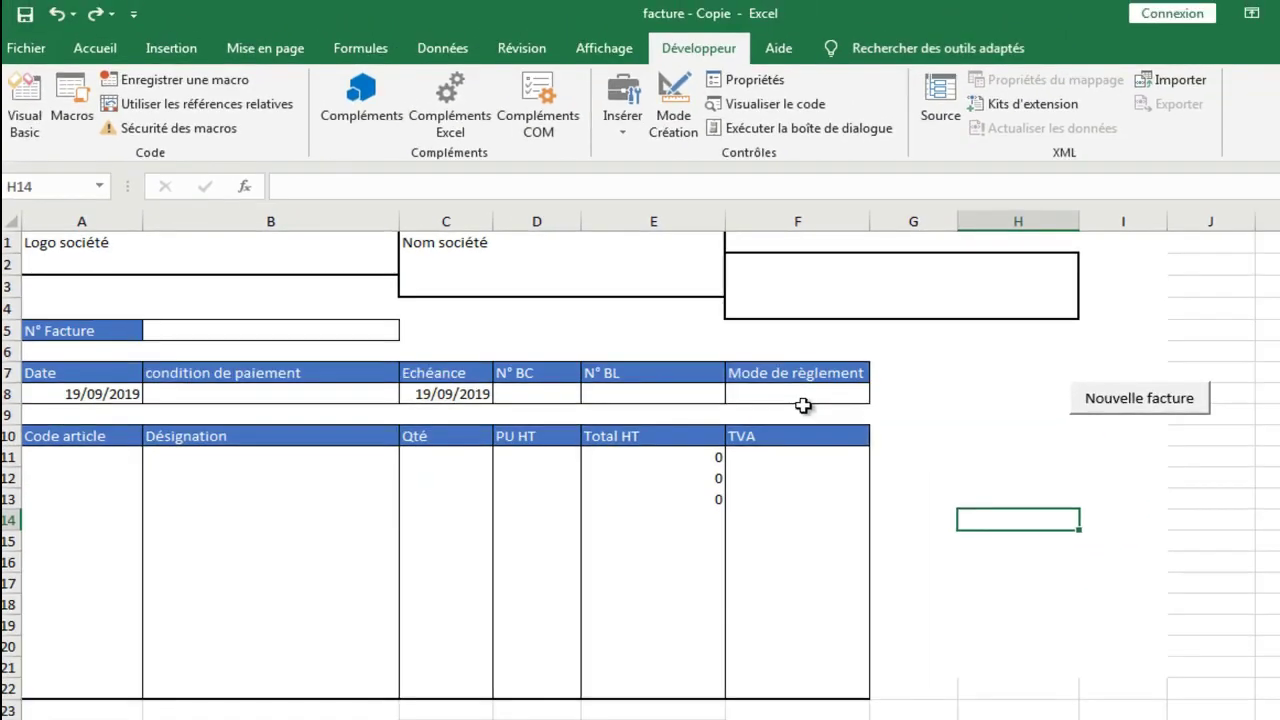
Try copying the client drop-down cell F2 to H12, and undo the paste
click(768, 266)
key(ctrl+c)
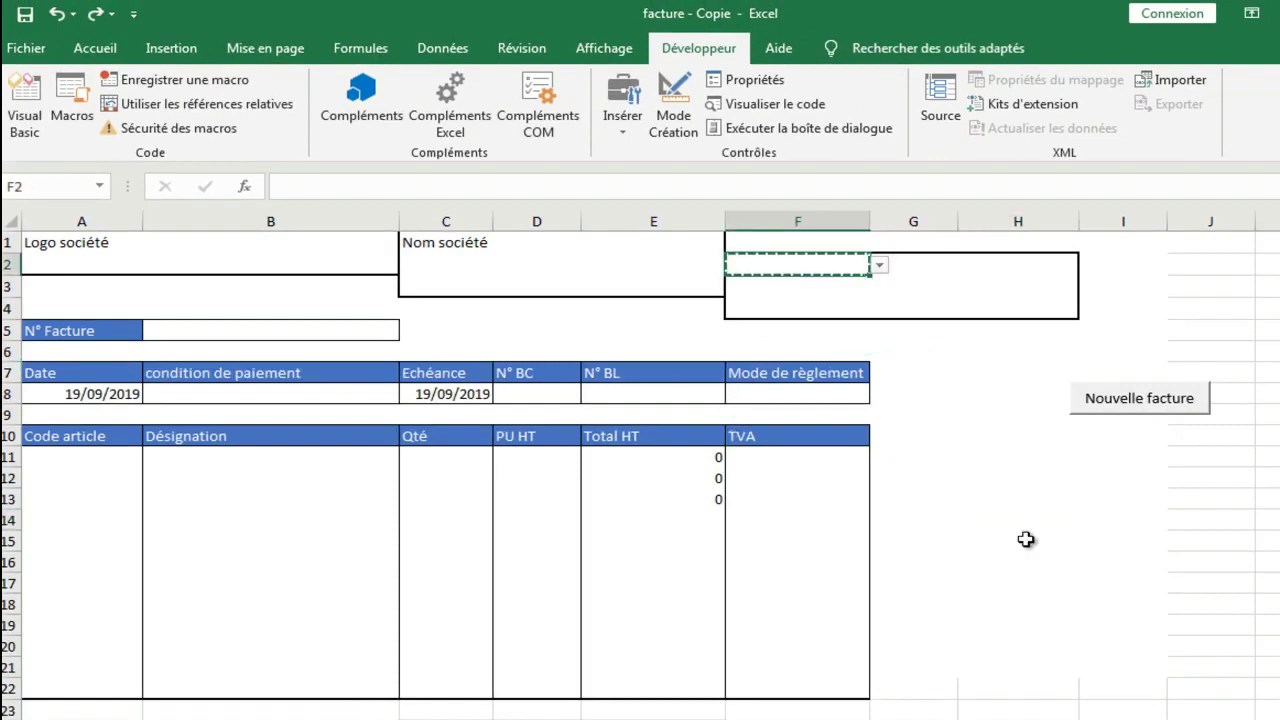
click(1036, 484)
key(ctrl+v)
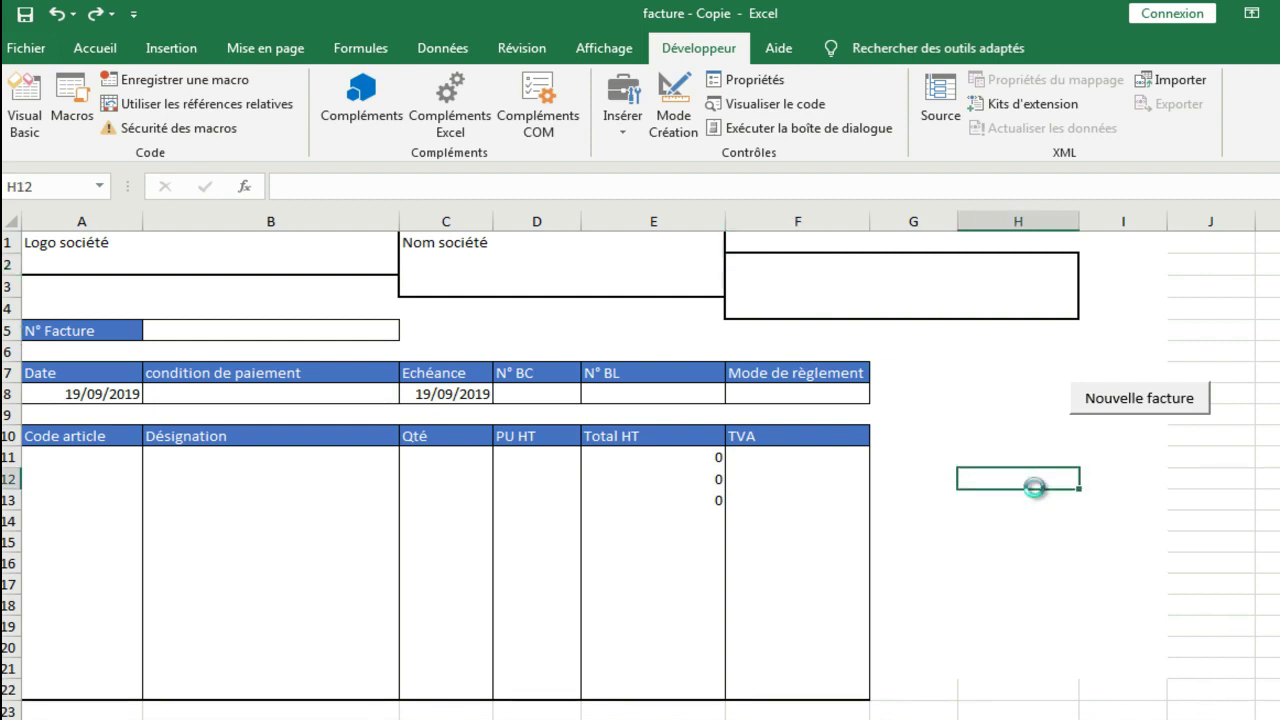
click(1056, 536)
click(1066, 480)
click(1089, 484)
click(1089, 482)
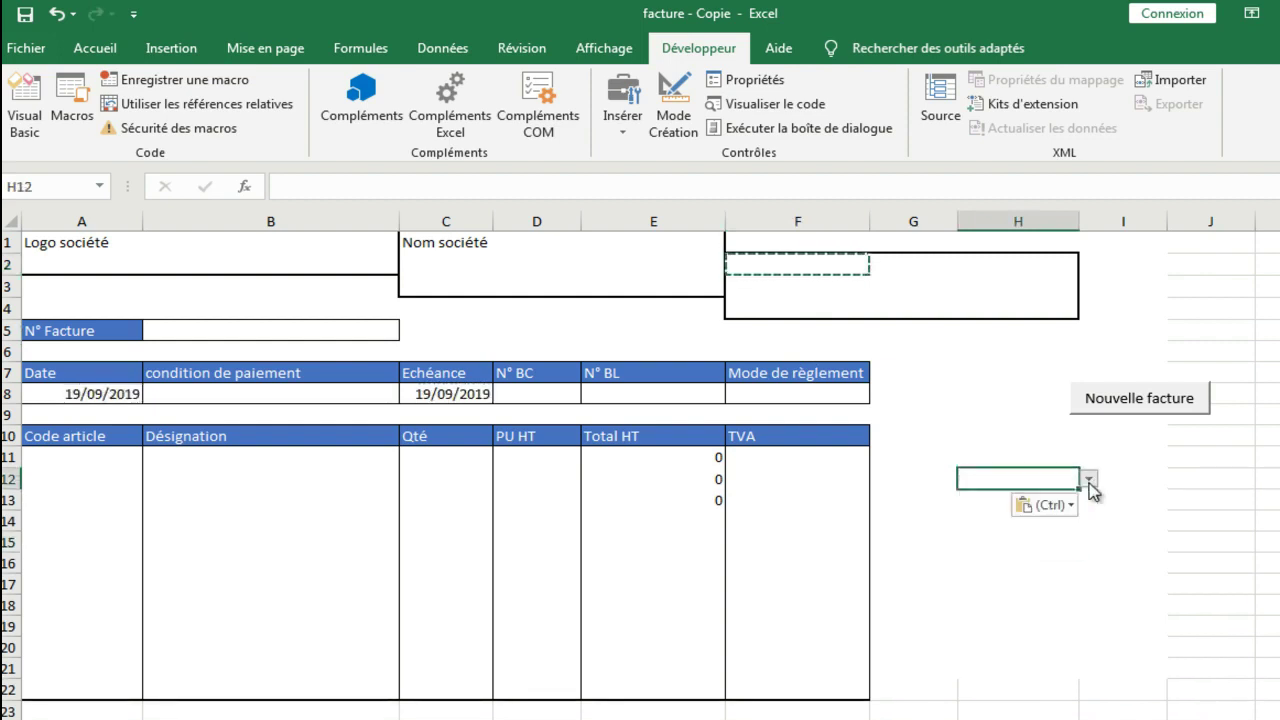
click(60, 15)
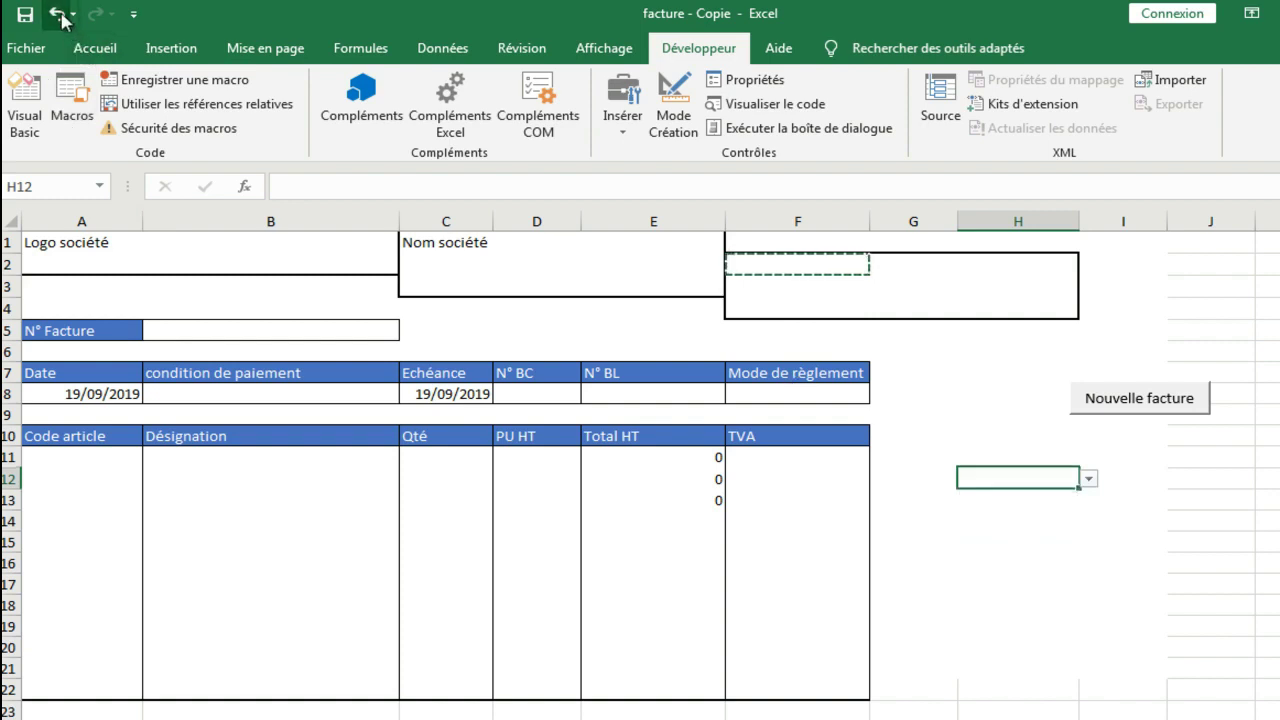
key(Return)
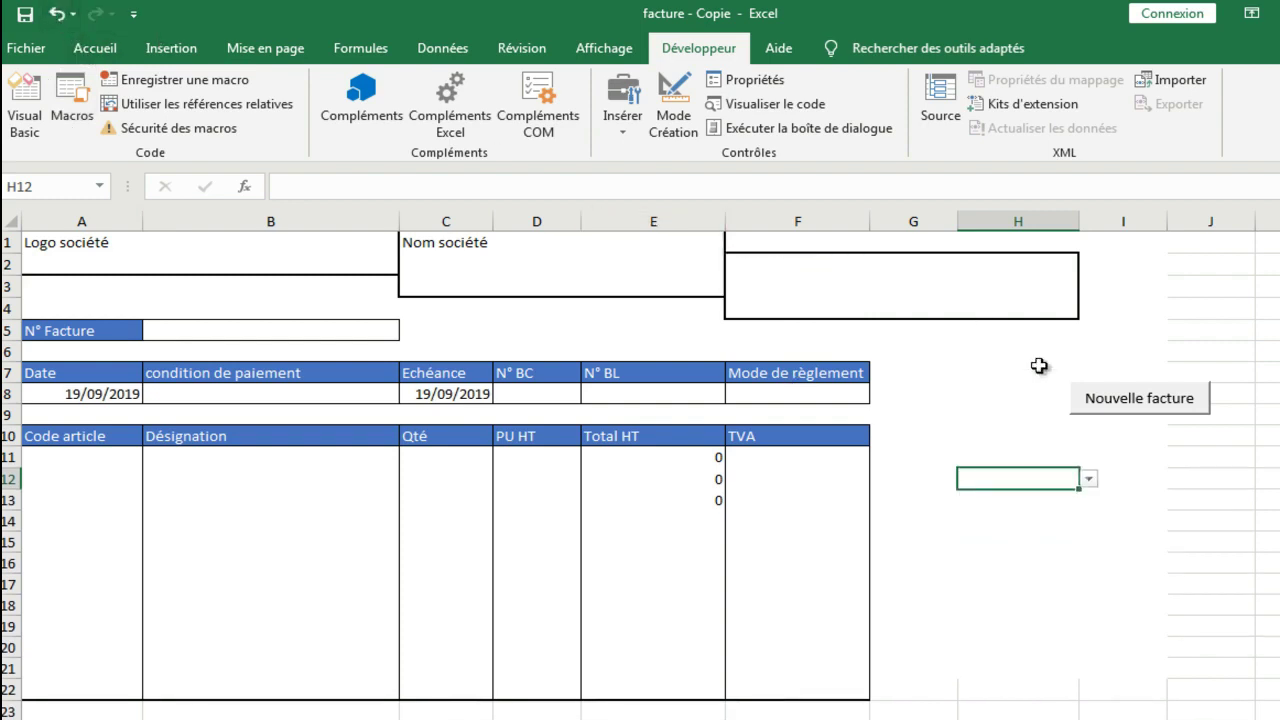
click(67, 18)
click(67, 18)
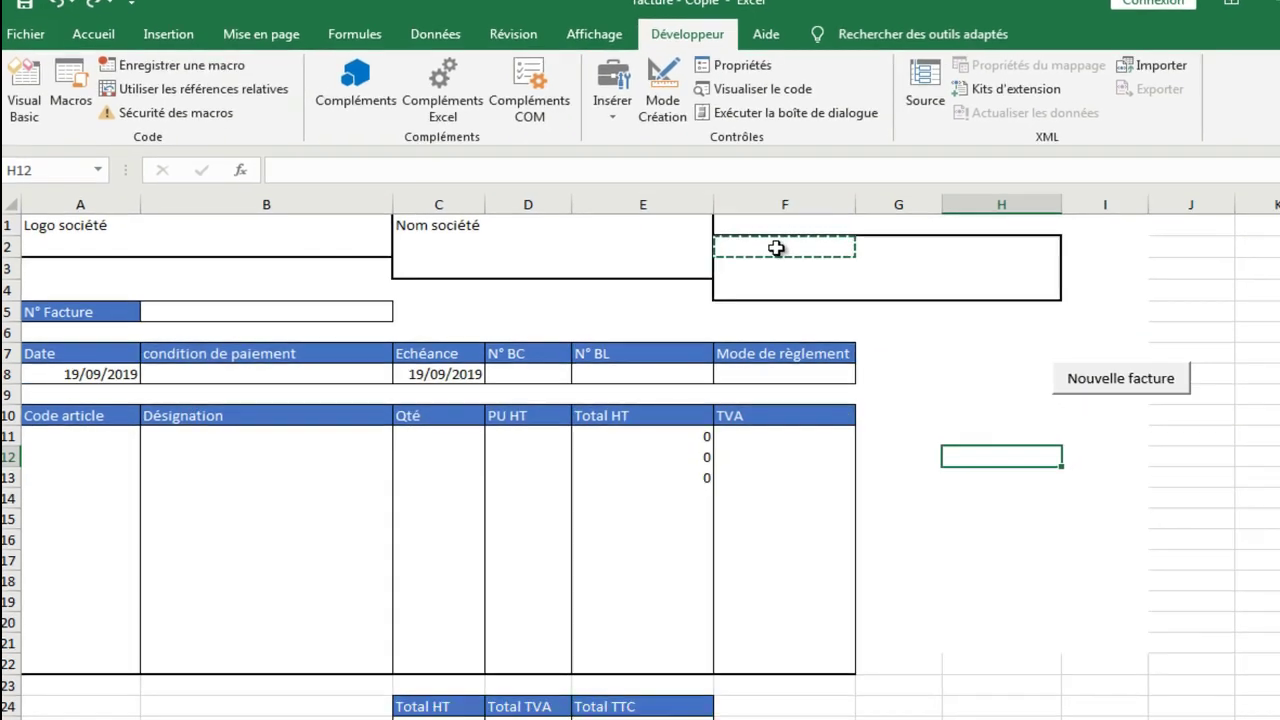
Examine the Max N°facture formula in P3 of the Historiques sheet and return to its first columns
click(789, 265)
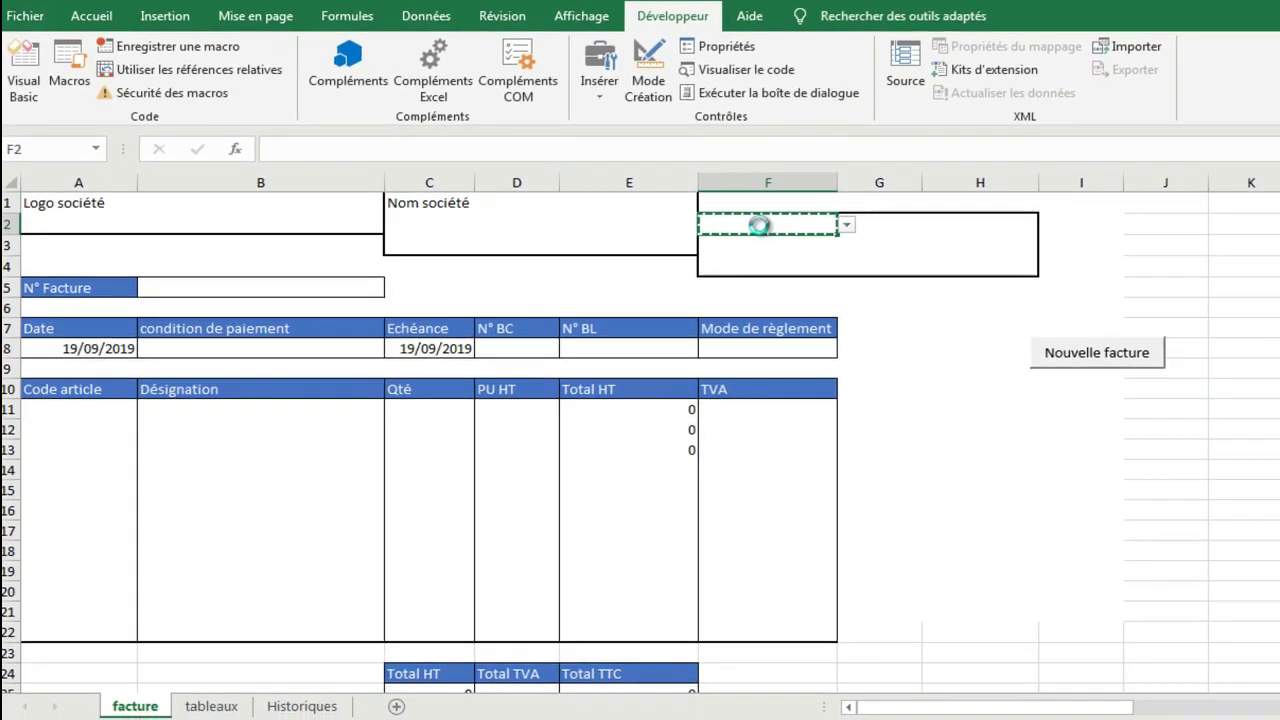
click(322, 708)
drag(1040, 708, 1052, 714)
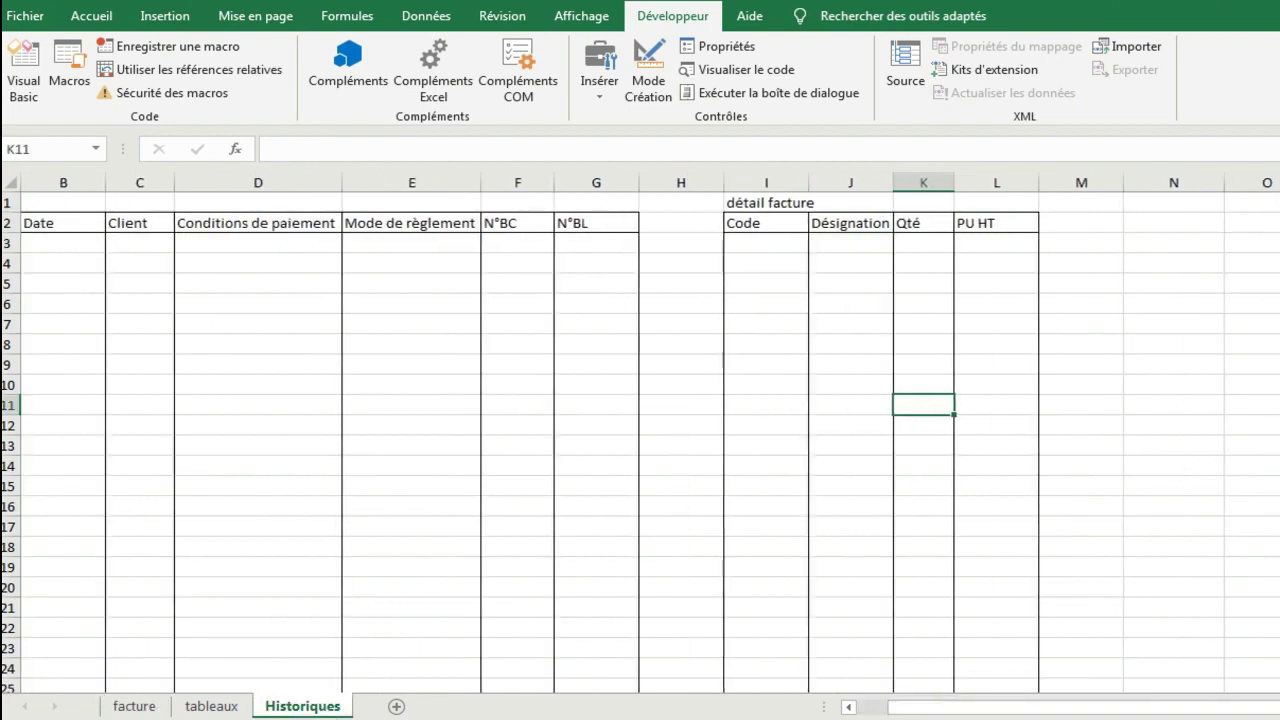
drag(1165, 247, 1100, 332)
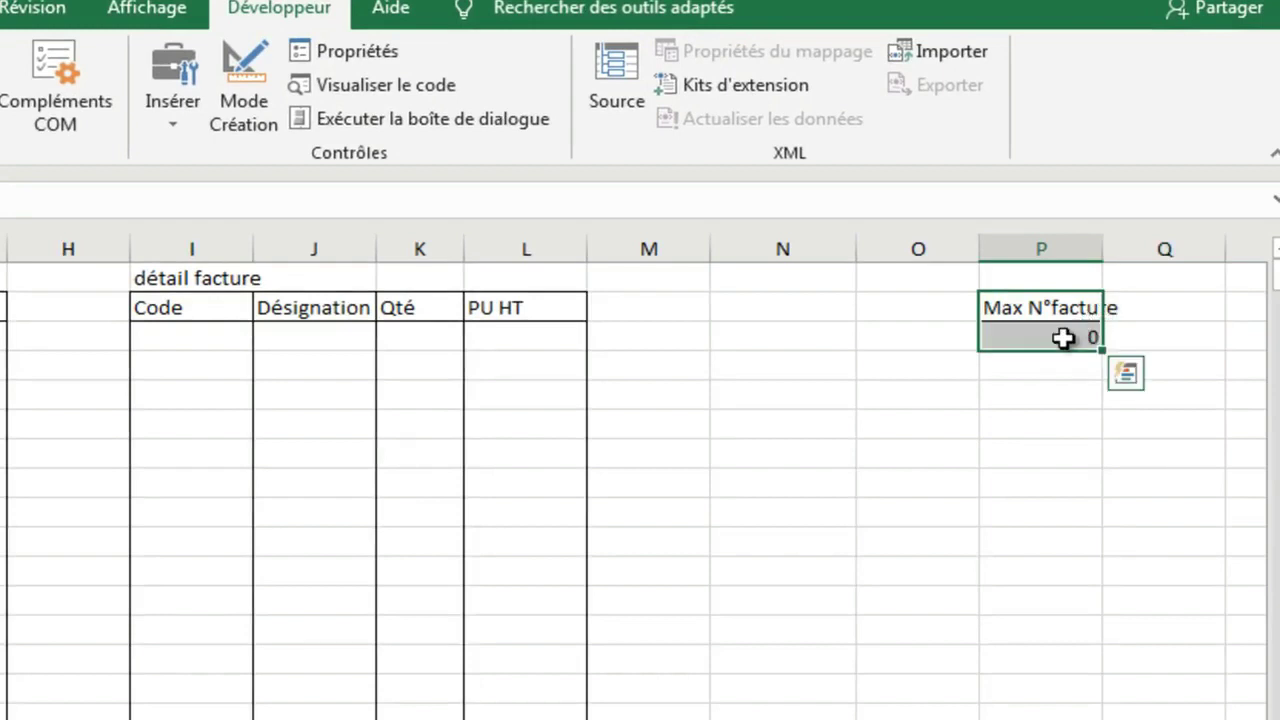
click(1063, 338)
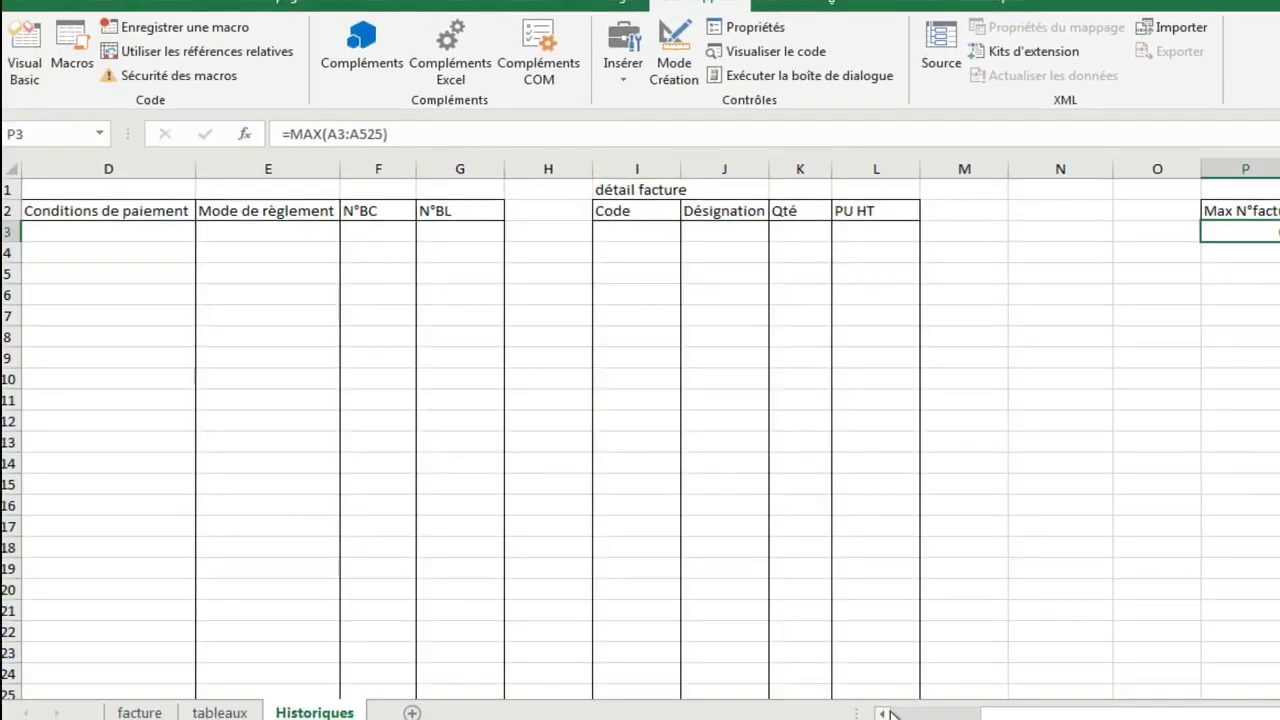
click(891, 714)
click(894, 714)
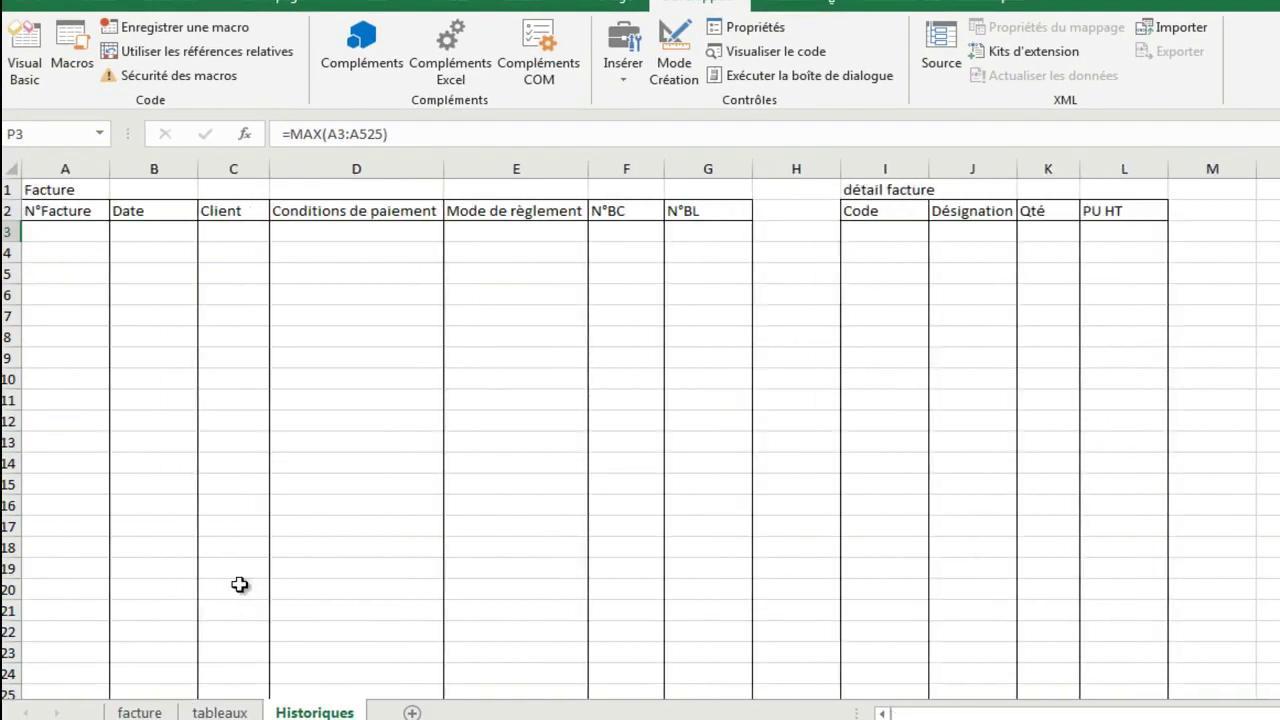
Start recording a macro named Enregistrer in this workbook and insert a blank row at row 3 of the Historiques sheet
click(176, 38)
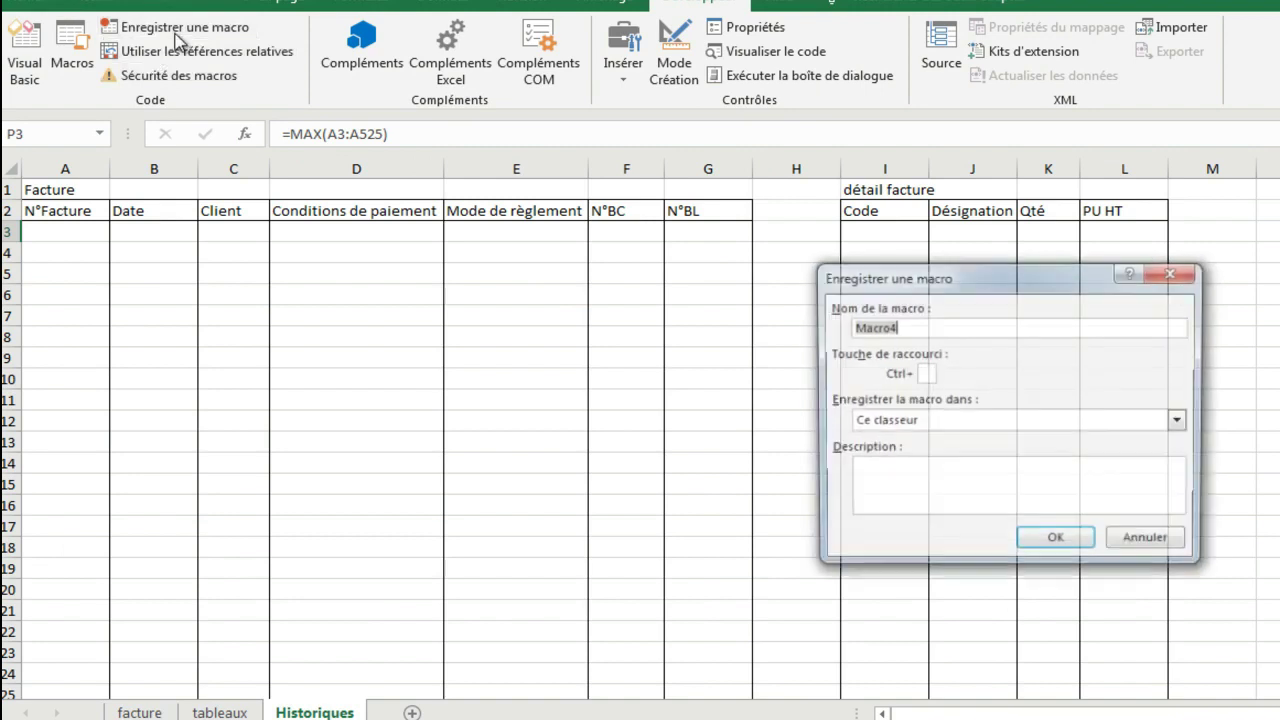
text(Enregistrer)
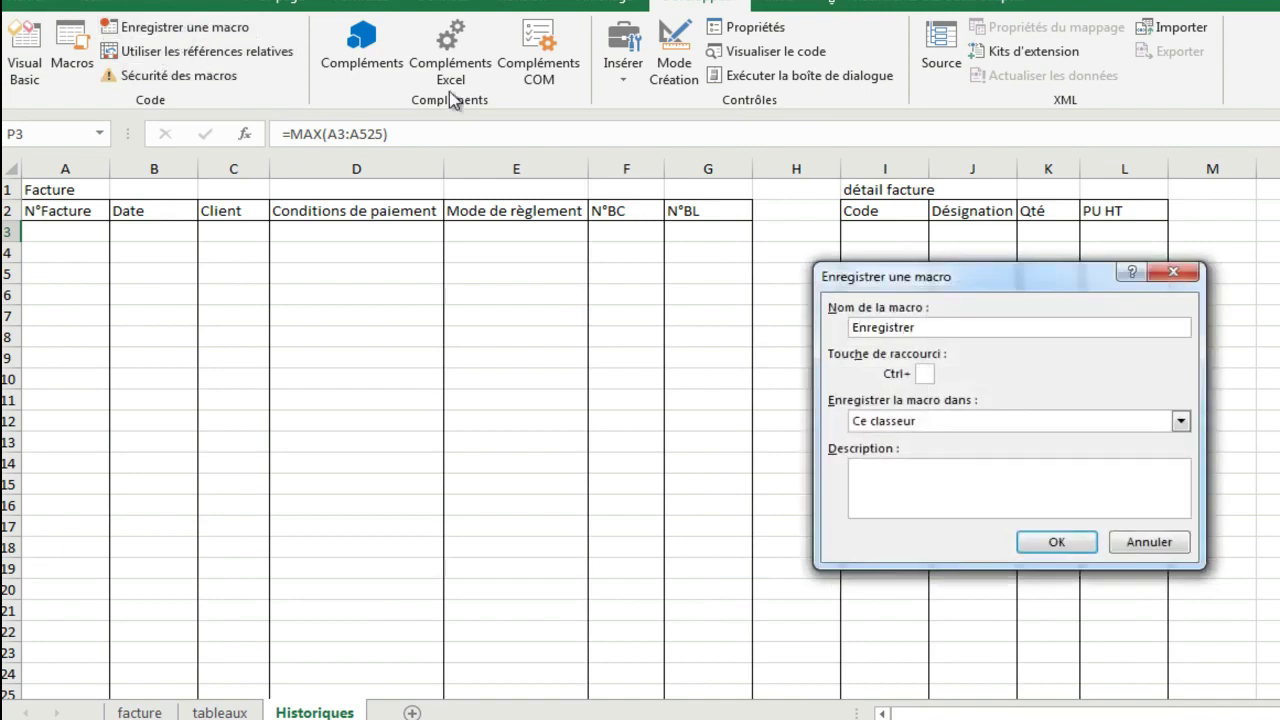
key(Return)
right_click(8, 231)
click(118, 380)
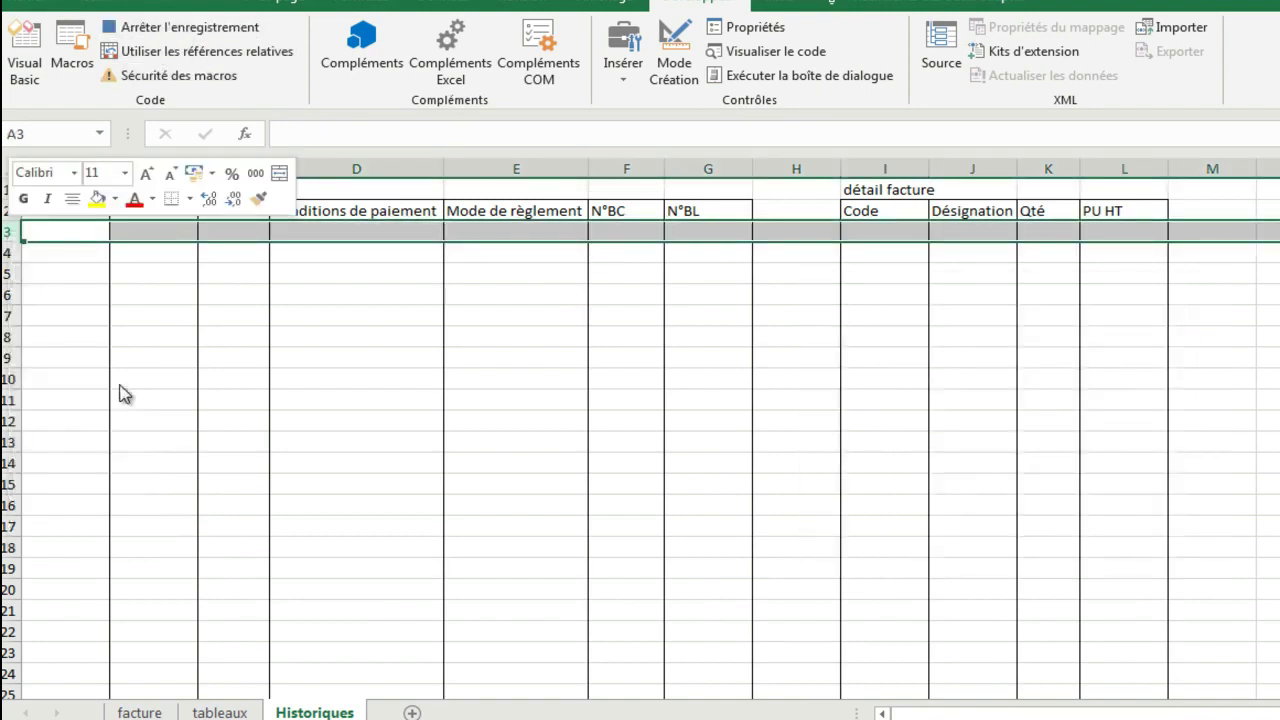
Copy the client cell F2 of the facture sheet and paste it as a value into C3 of the Historiques sheet
click(121, 384)
click(139, 712)
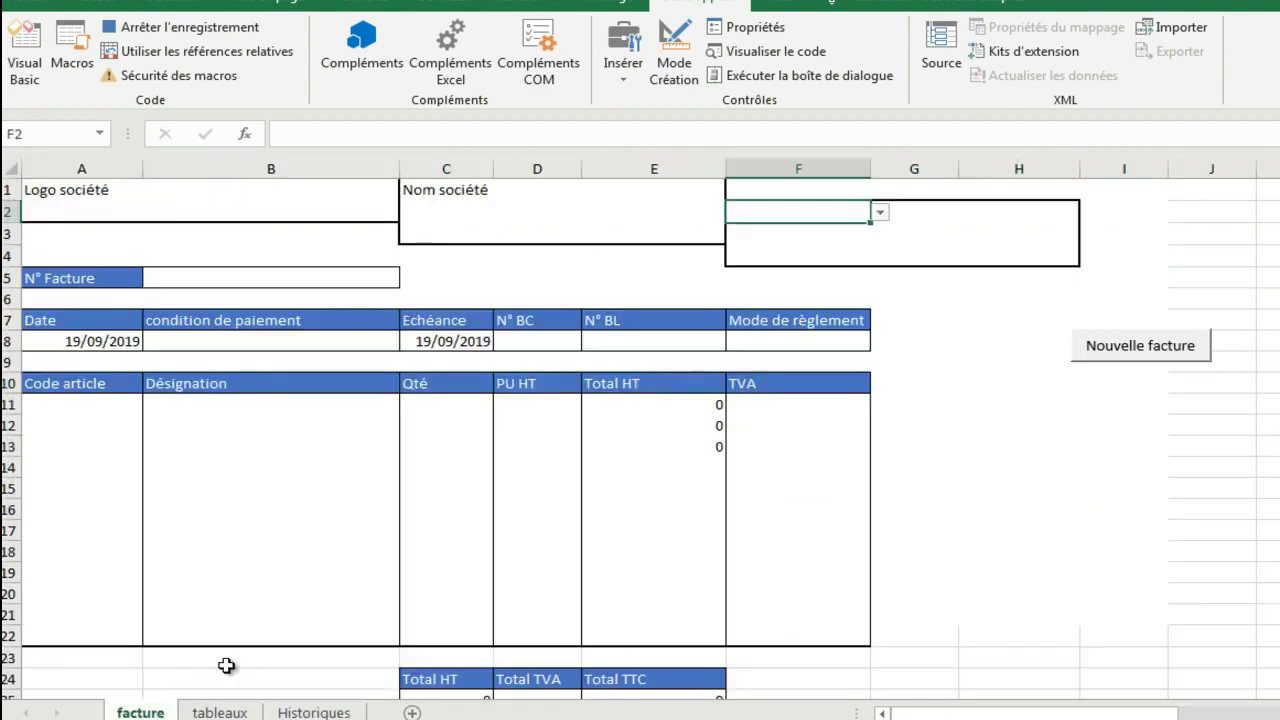
key(ctrl+c)
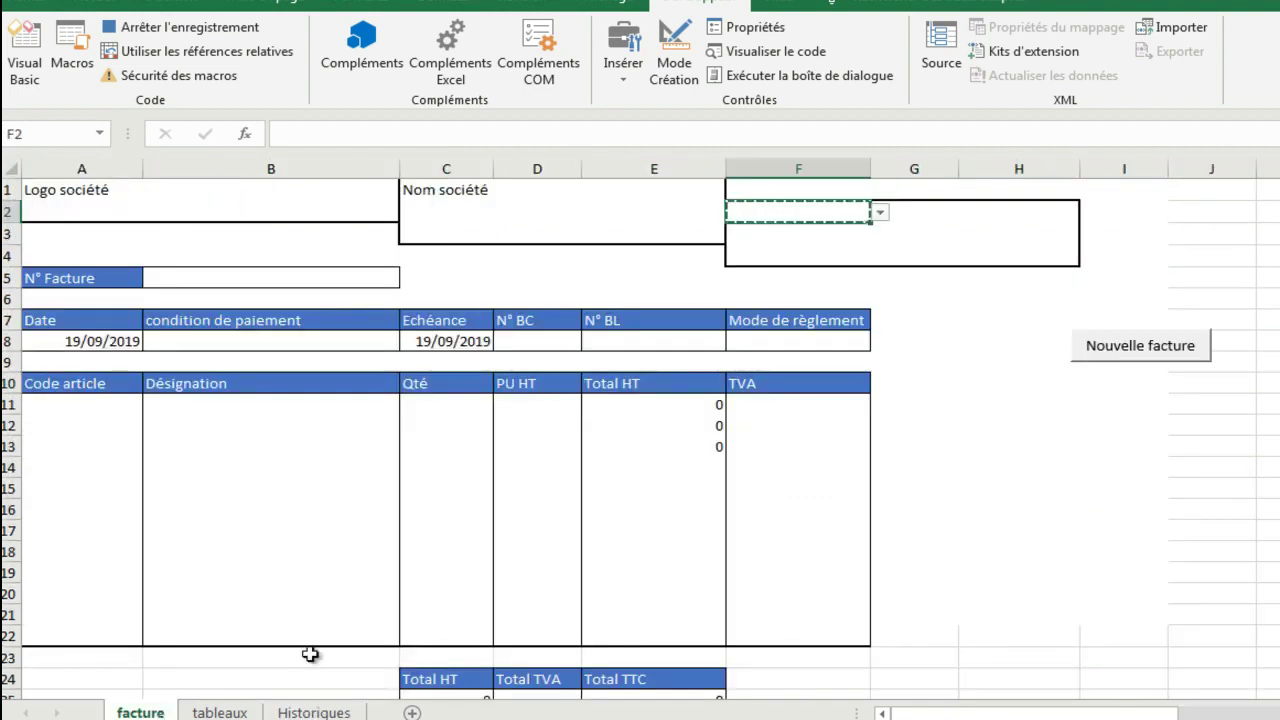
click(314, 712)
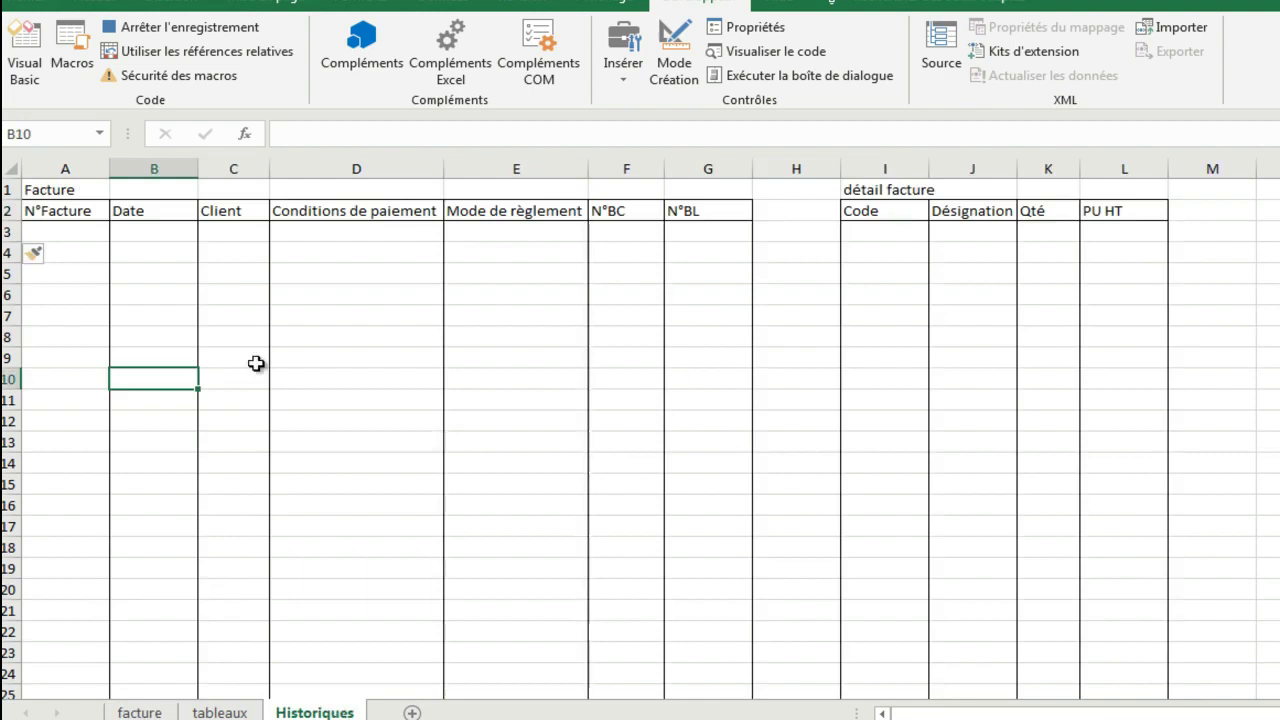
click(233, 231)
click(80, 4)
click(33, 78)
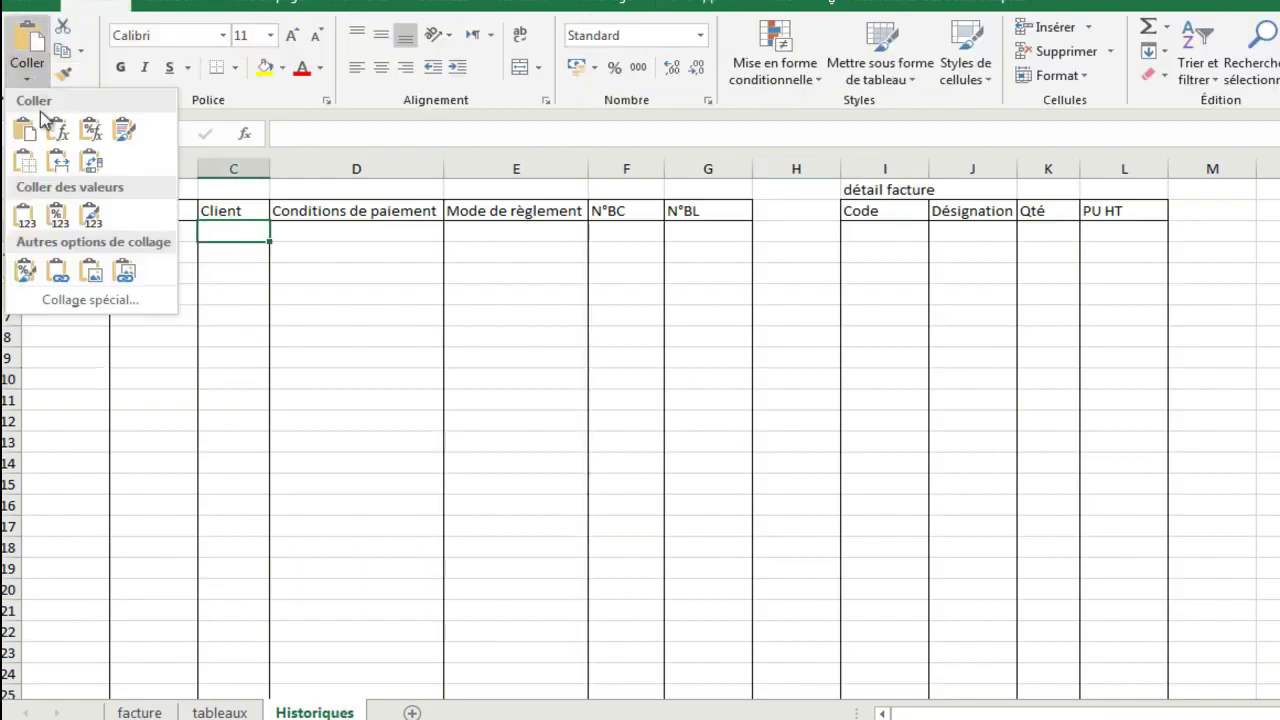
click(24, 216)
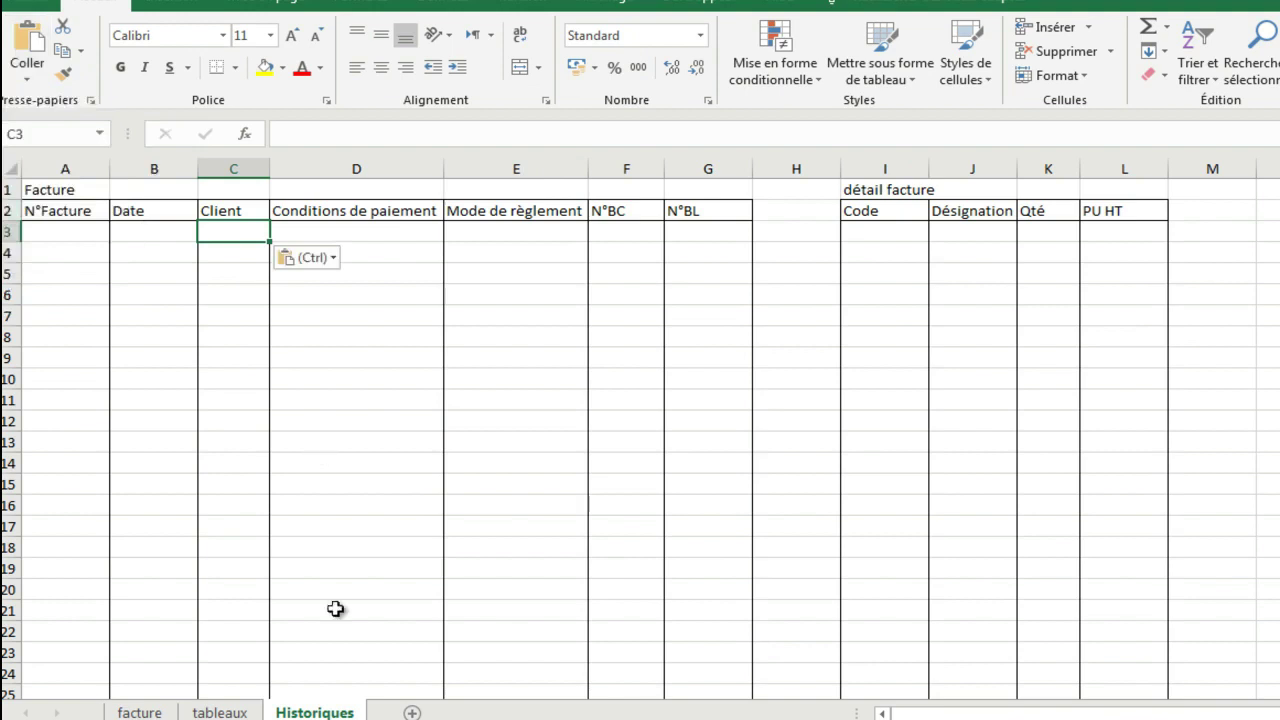
Copy the invoice number cell B5 of the facture sheet and paste it as a value into A3 of Historiques
click(150, 712)
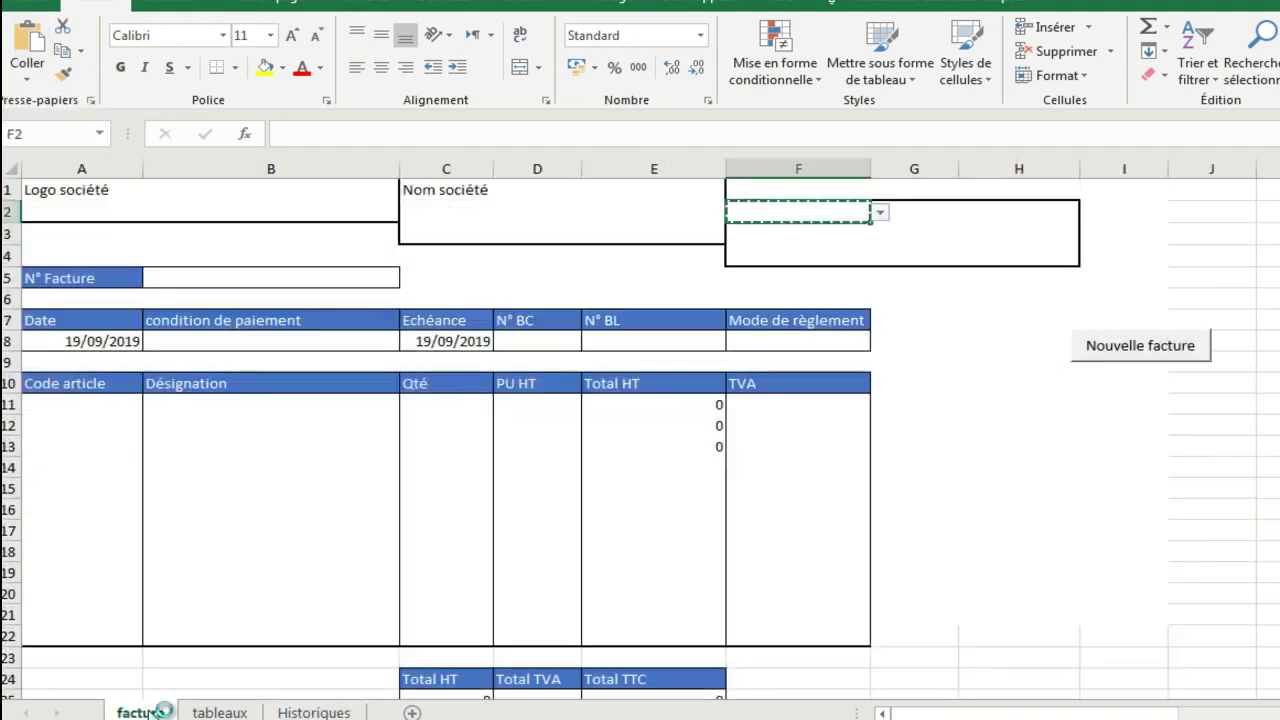
click(291, 271)
key(ctrl+c)
click(314, 712)
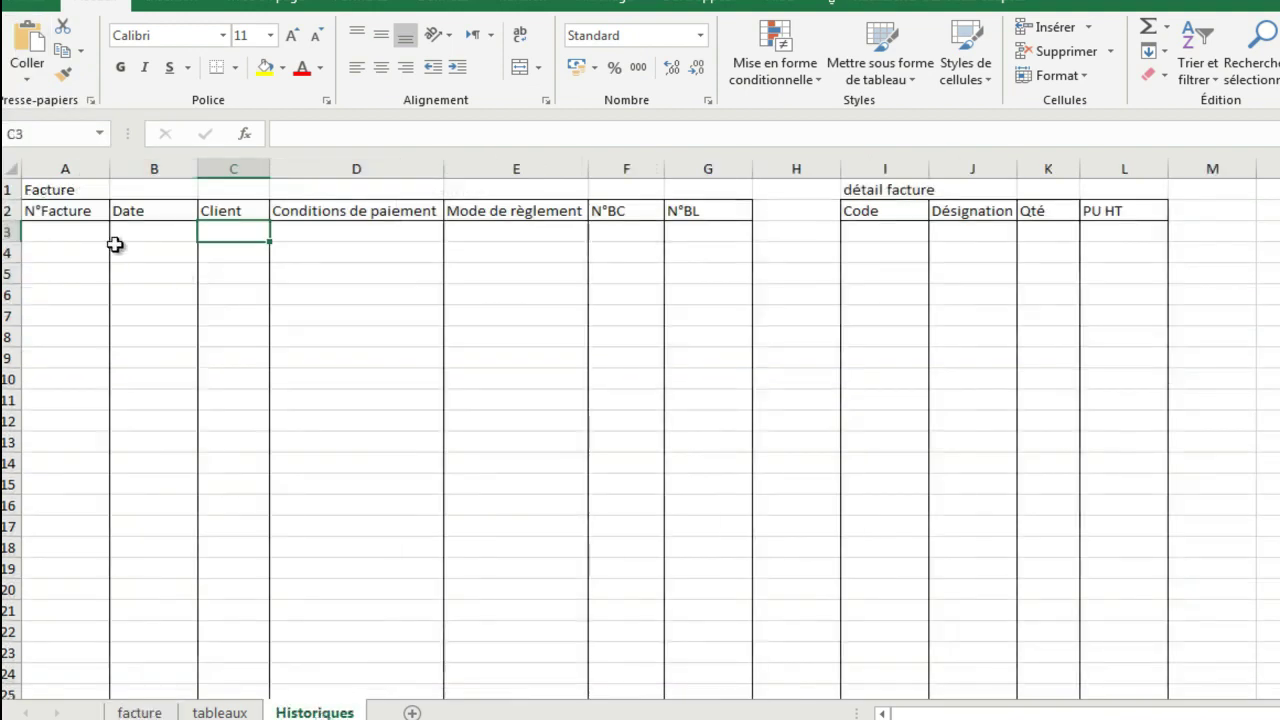
click(80, 234)
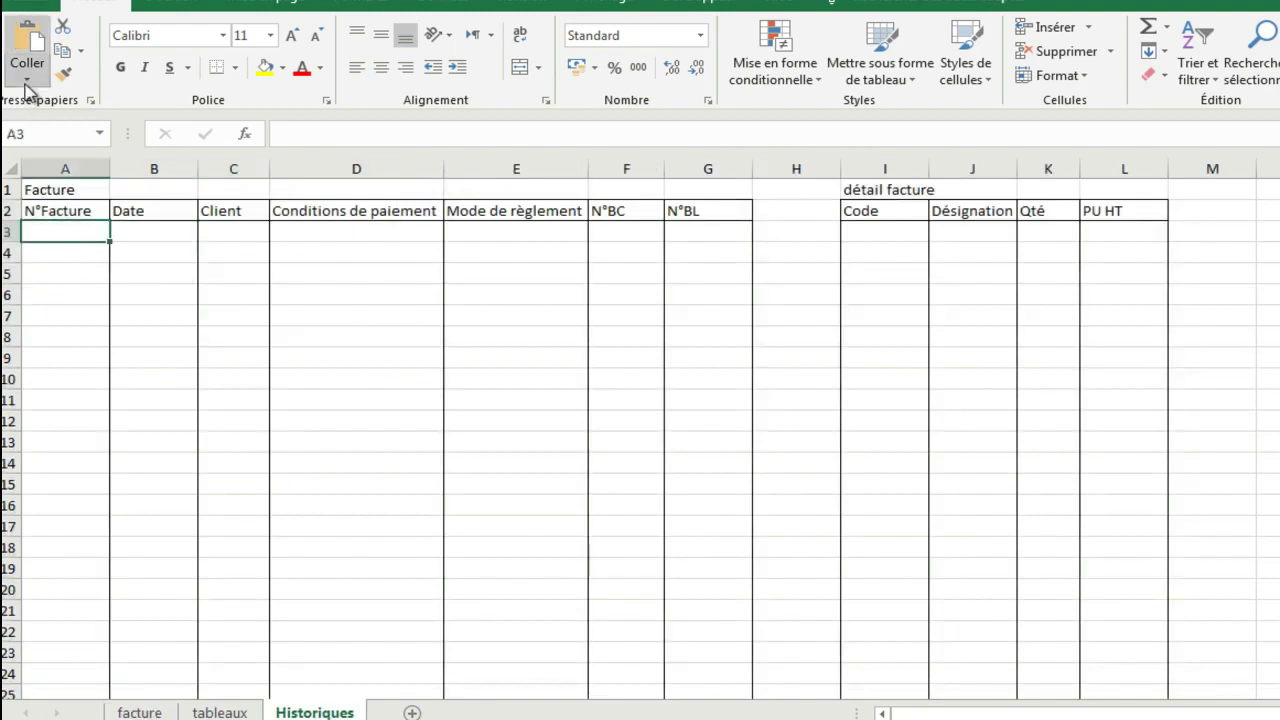
click(26, 86)
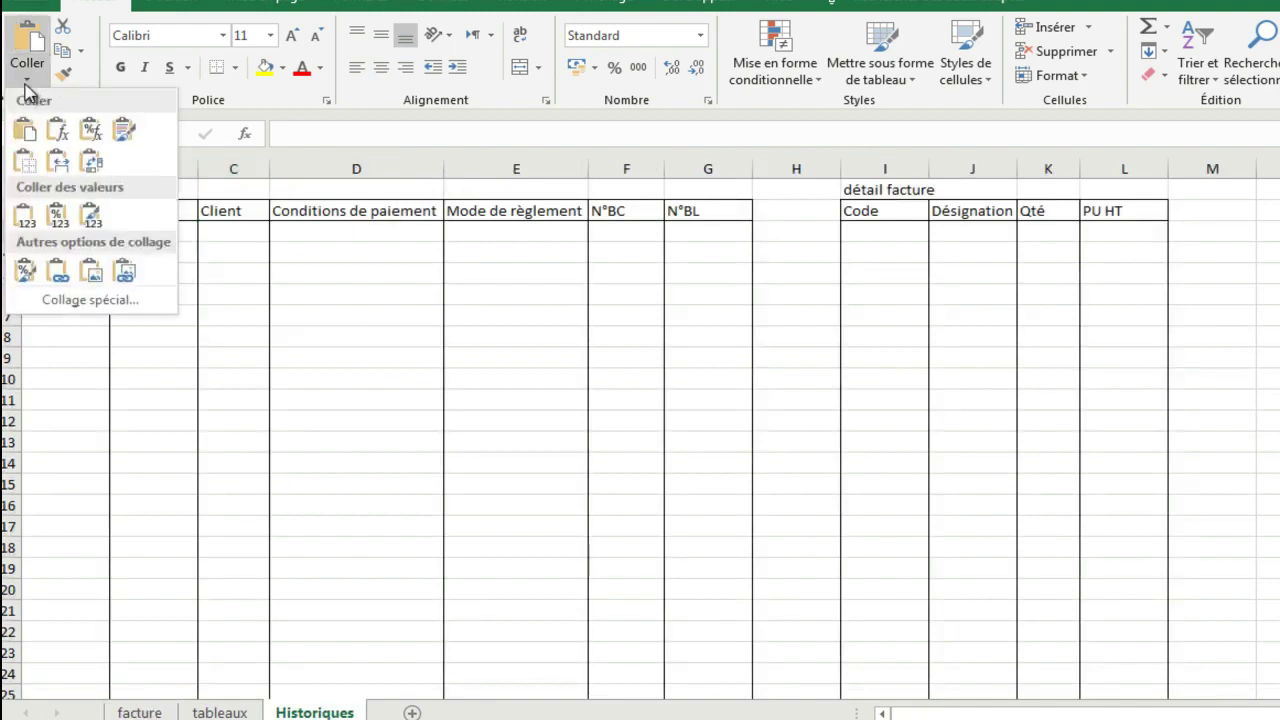
click(23, 215)
Copy the invoice date cell A8 and paste it as a value into B3 of the Historiques sheet
key(ctrl+Page_Up)
key(ctrl+Page_Up)
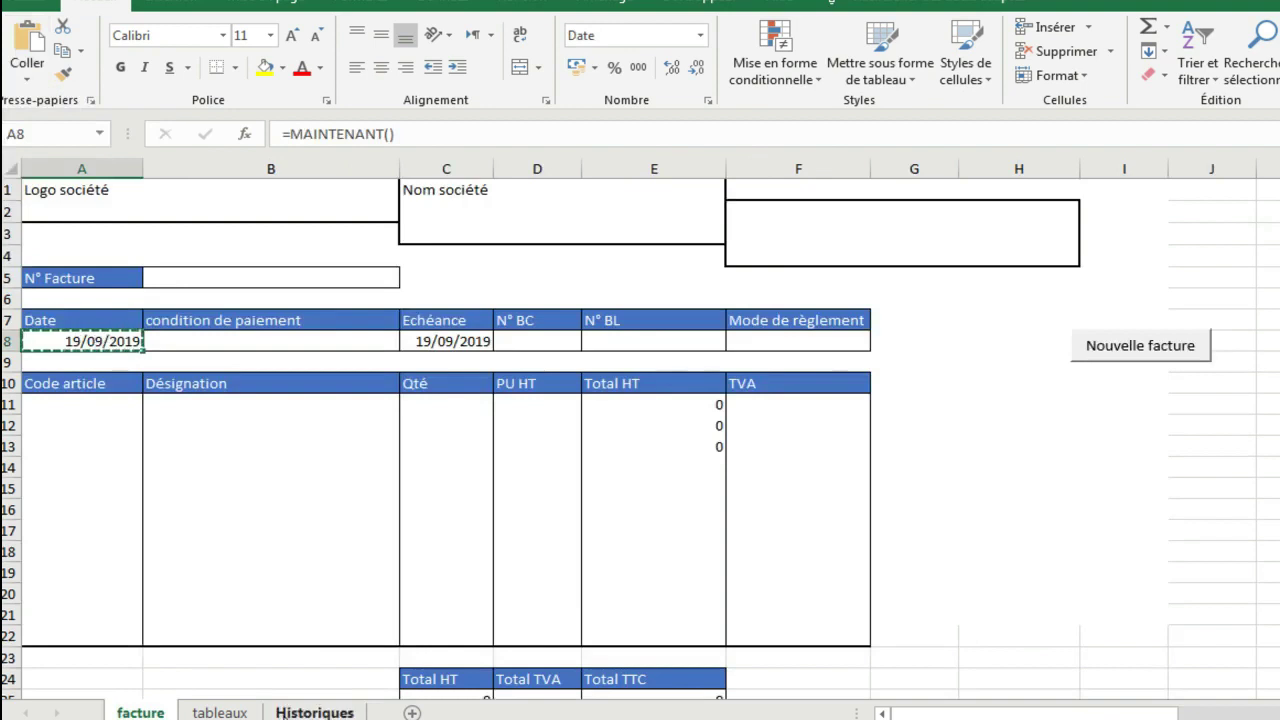
key(ctrl+Page_Down)
key(ctrl+Page_Down)
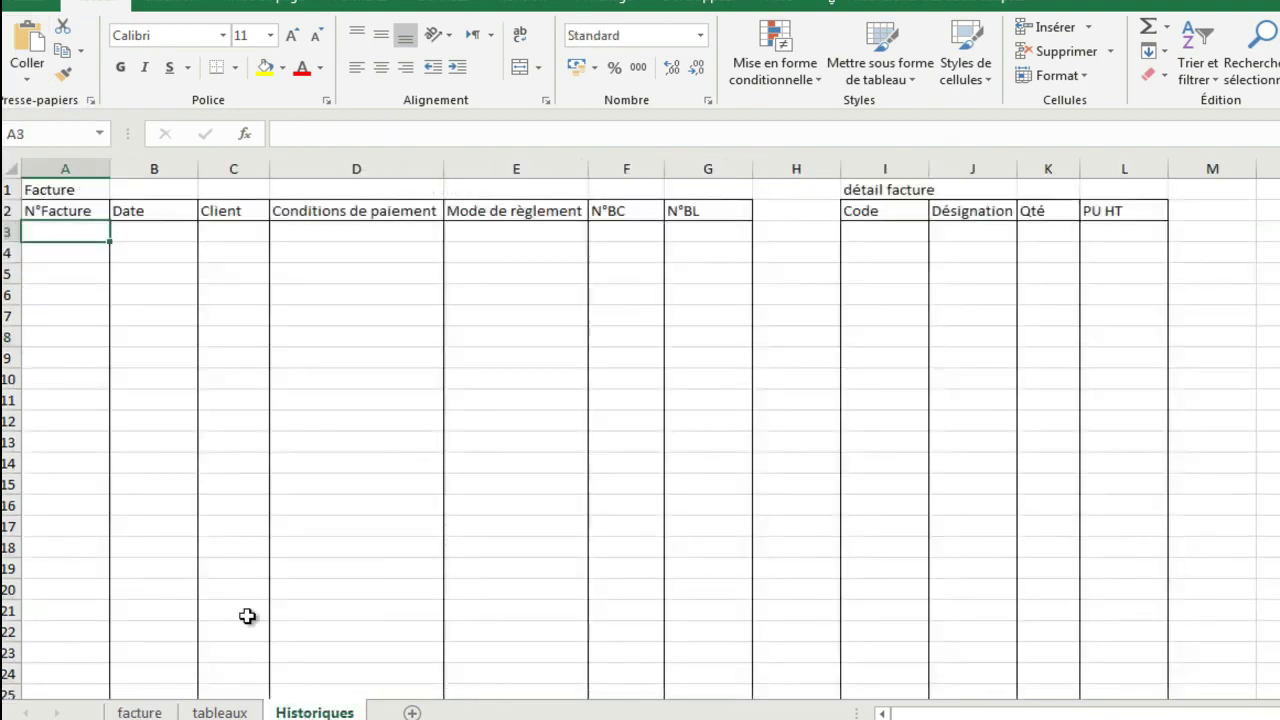
click(171, 236)
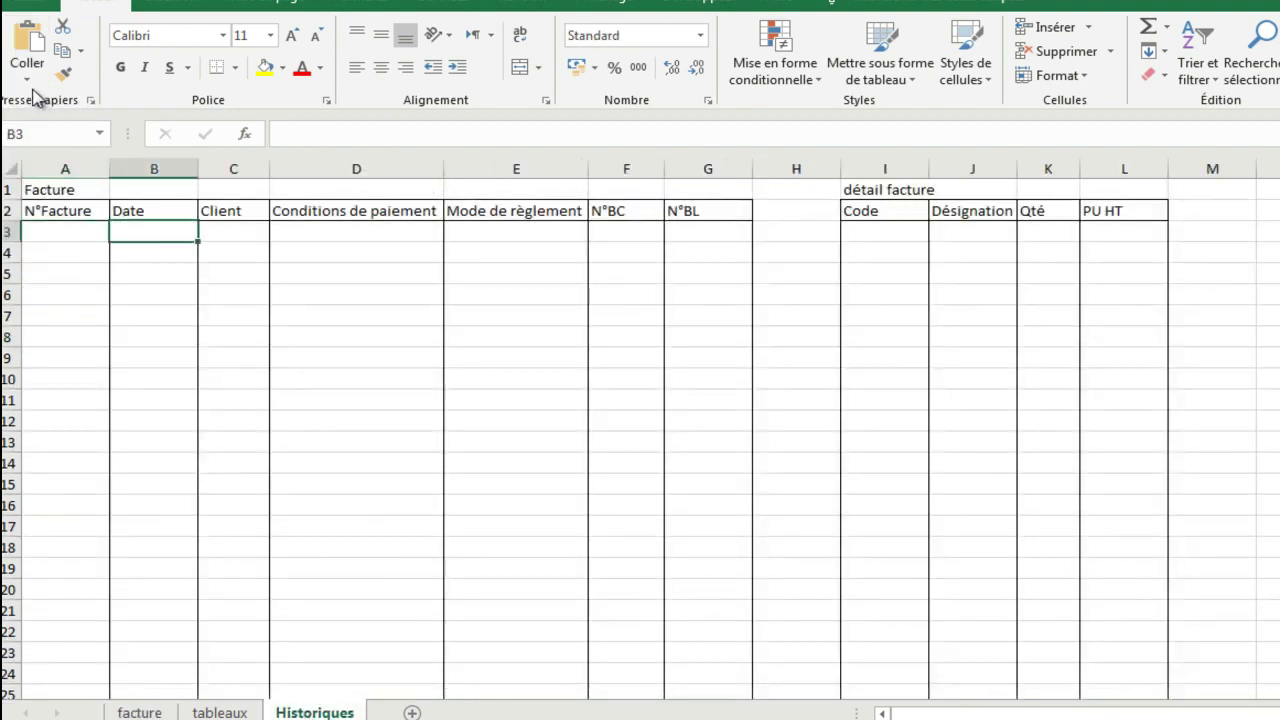
click(27, 76)
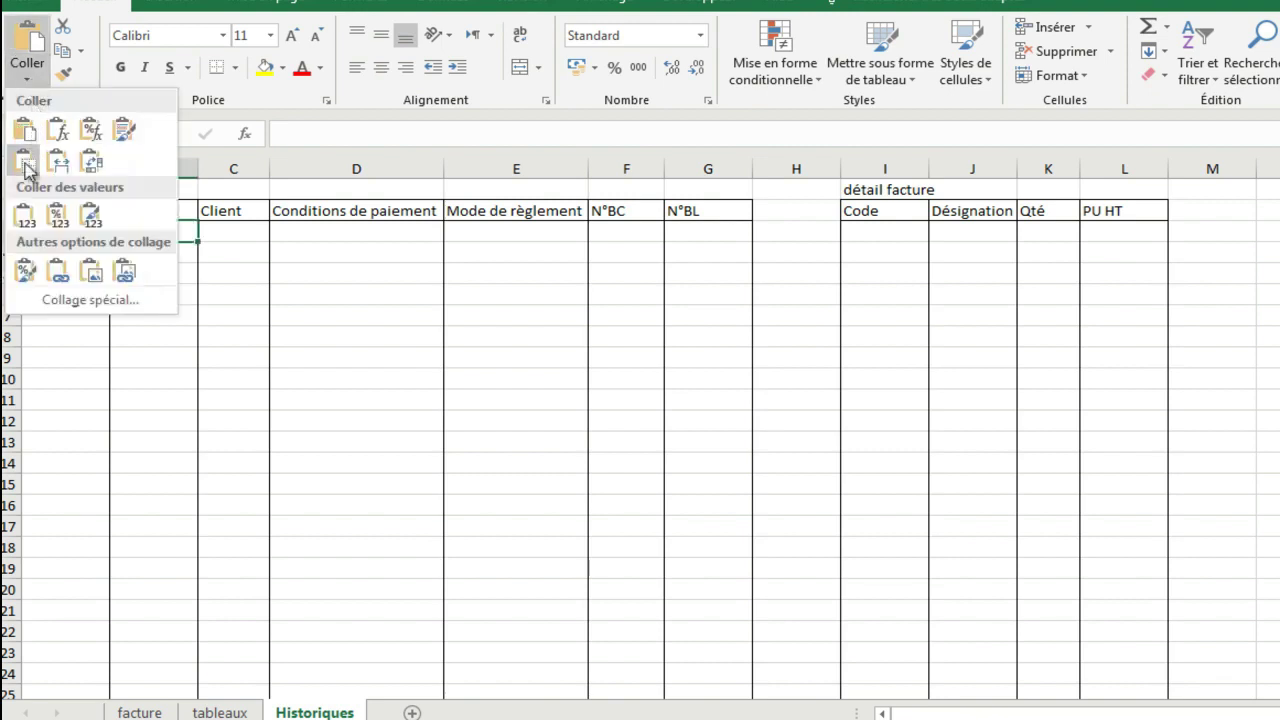
click(24, 214)
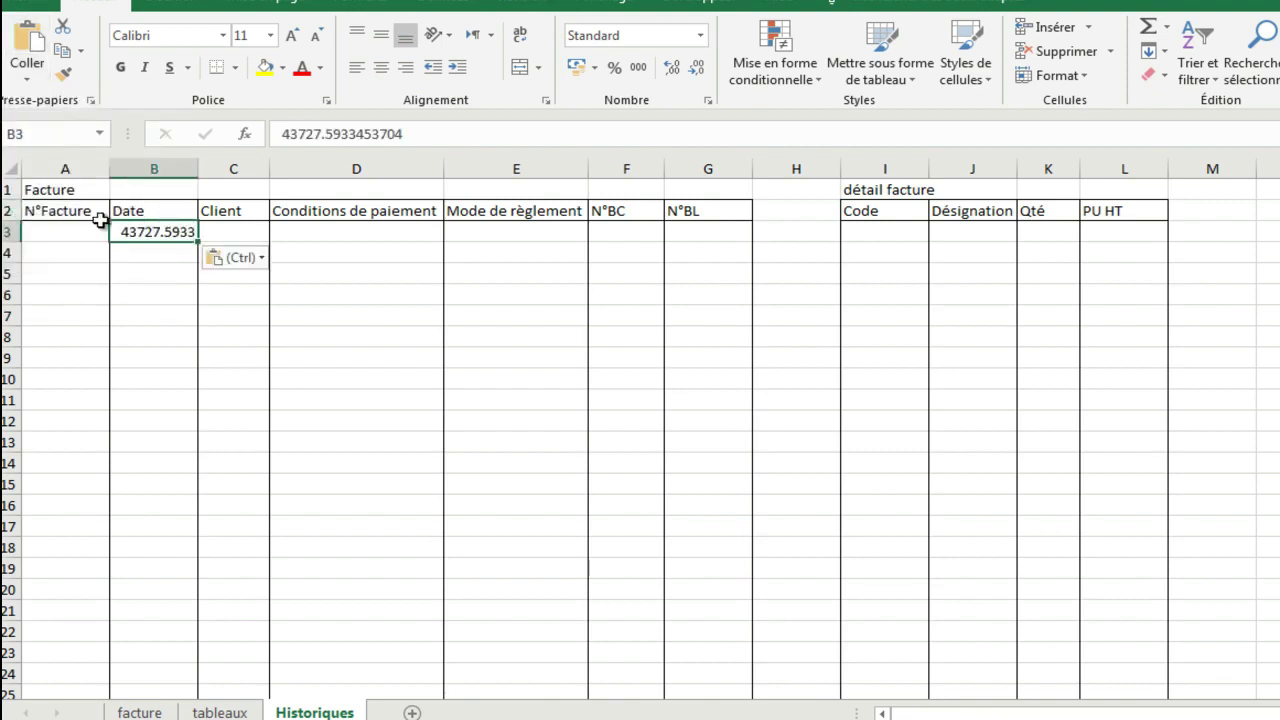
Paste the invoice's payment method as a value into E3 of the Historiques sheet and stop the macro recording
click(158, 713)
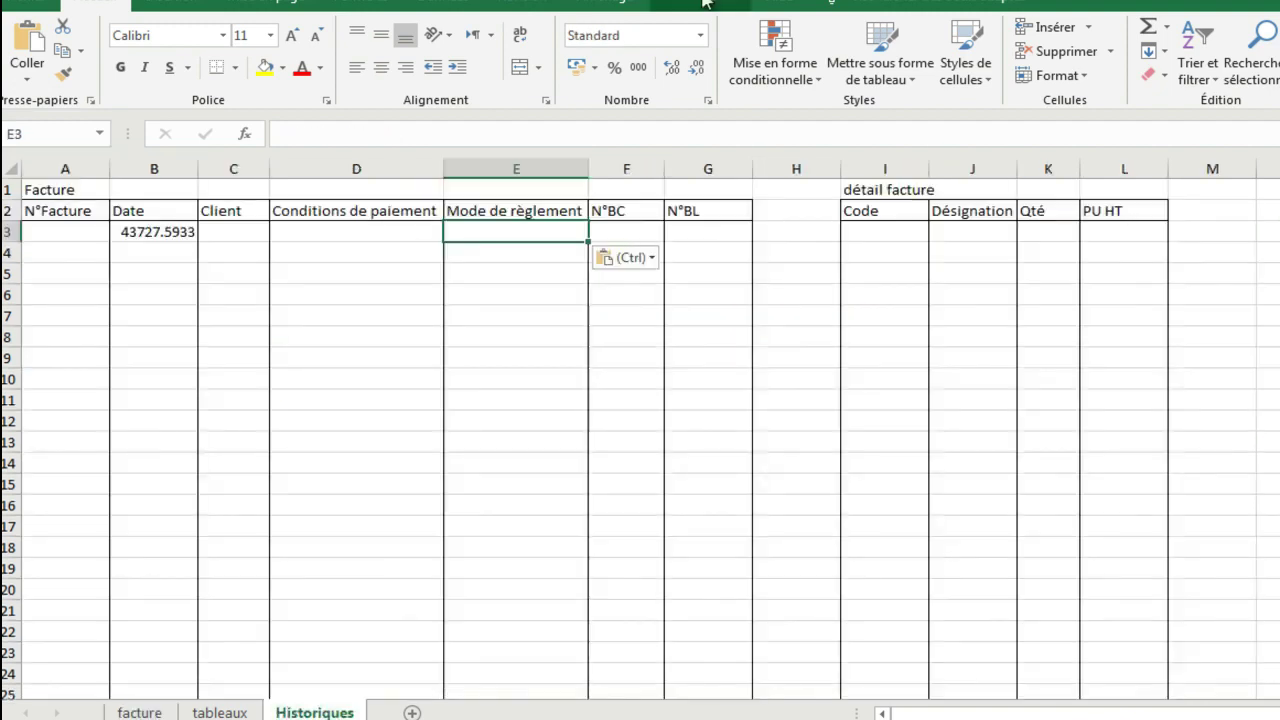
click(703, 5)
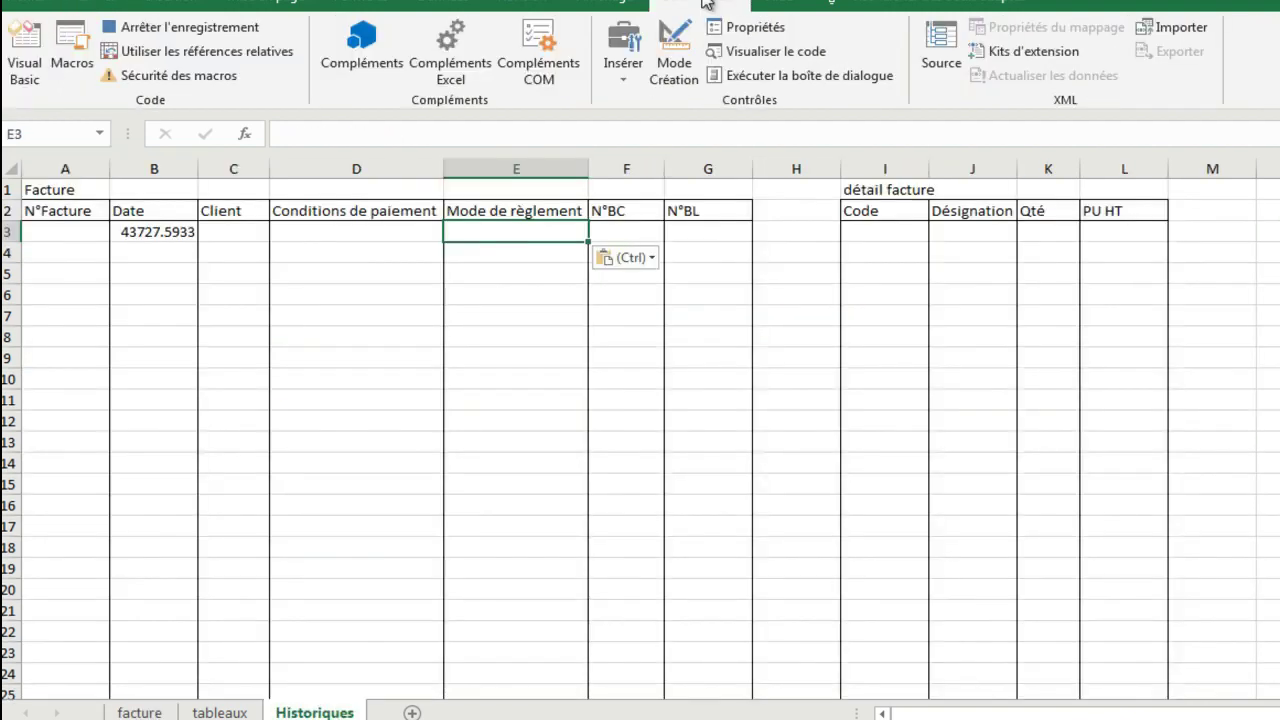
click(185, 33)
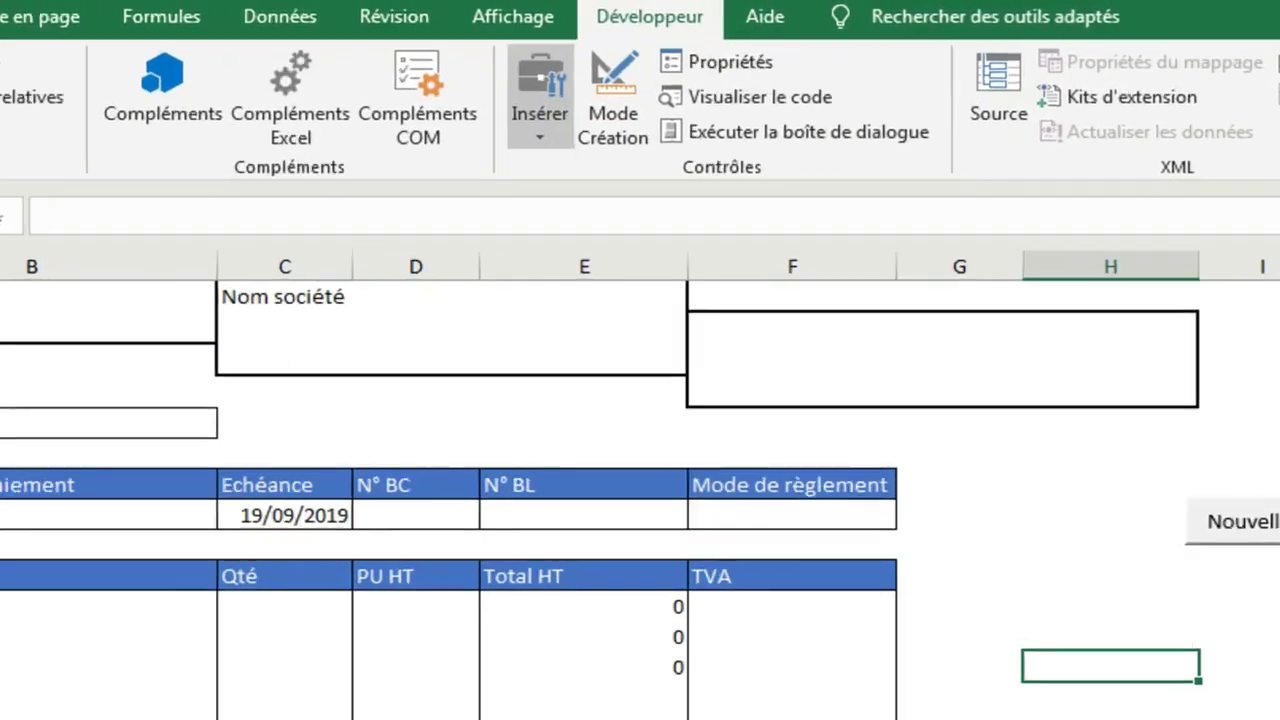
Add a form button below Nouvelle facture on the invoice sheet, assign it the Enregistrer macro and label it Enregistrer
click(623, 63)
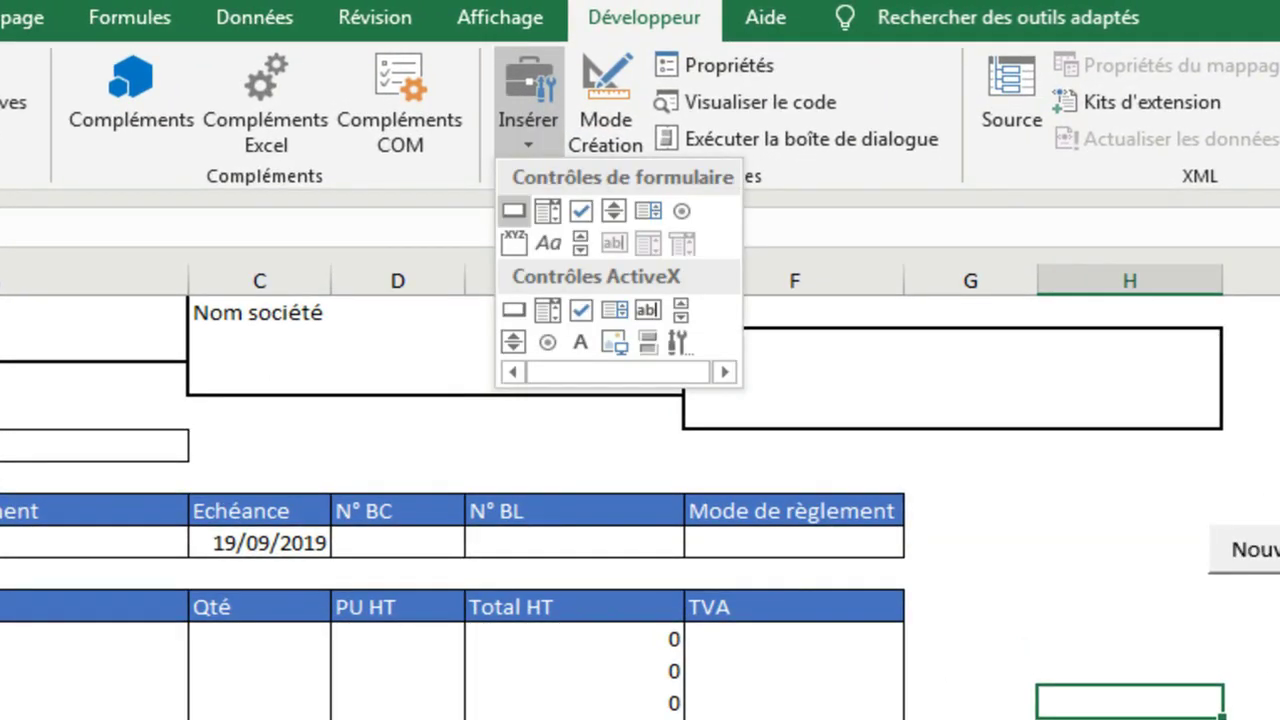
click(514, 211)
drag(1048, 376, 1172, 404)
click(811, 315)
click(1057, 581)
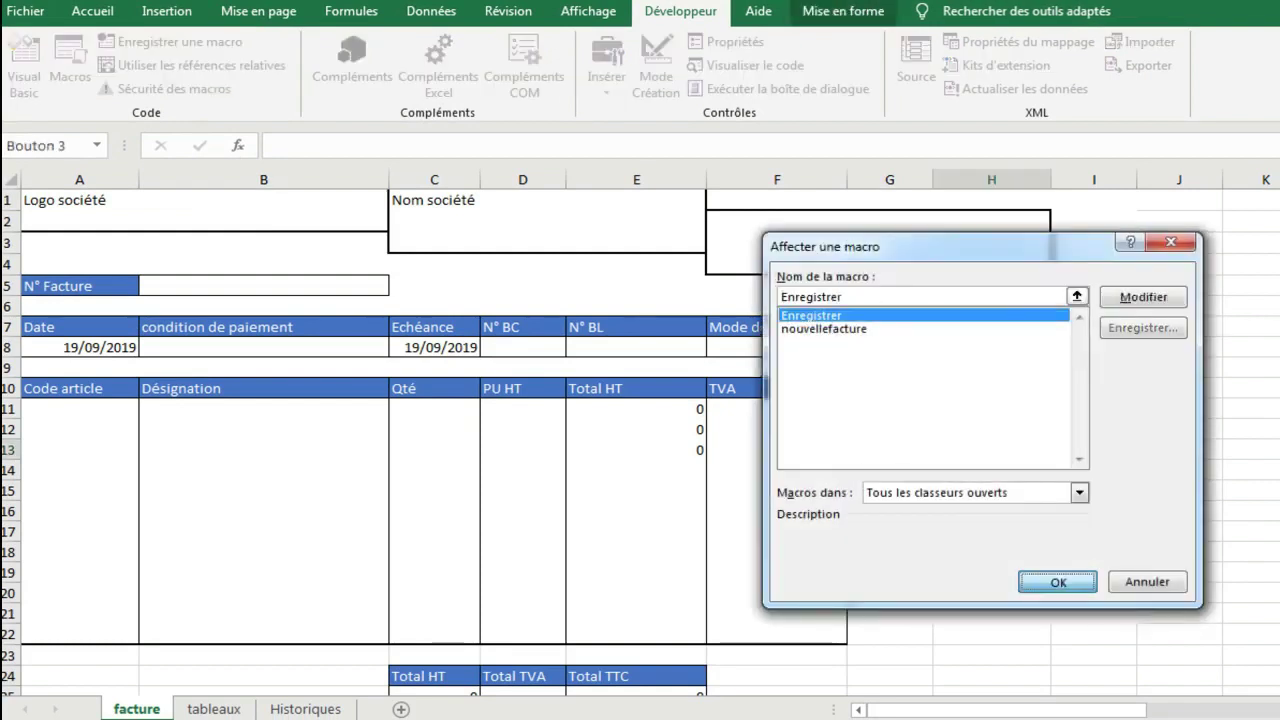
text(Enreg)
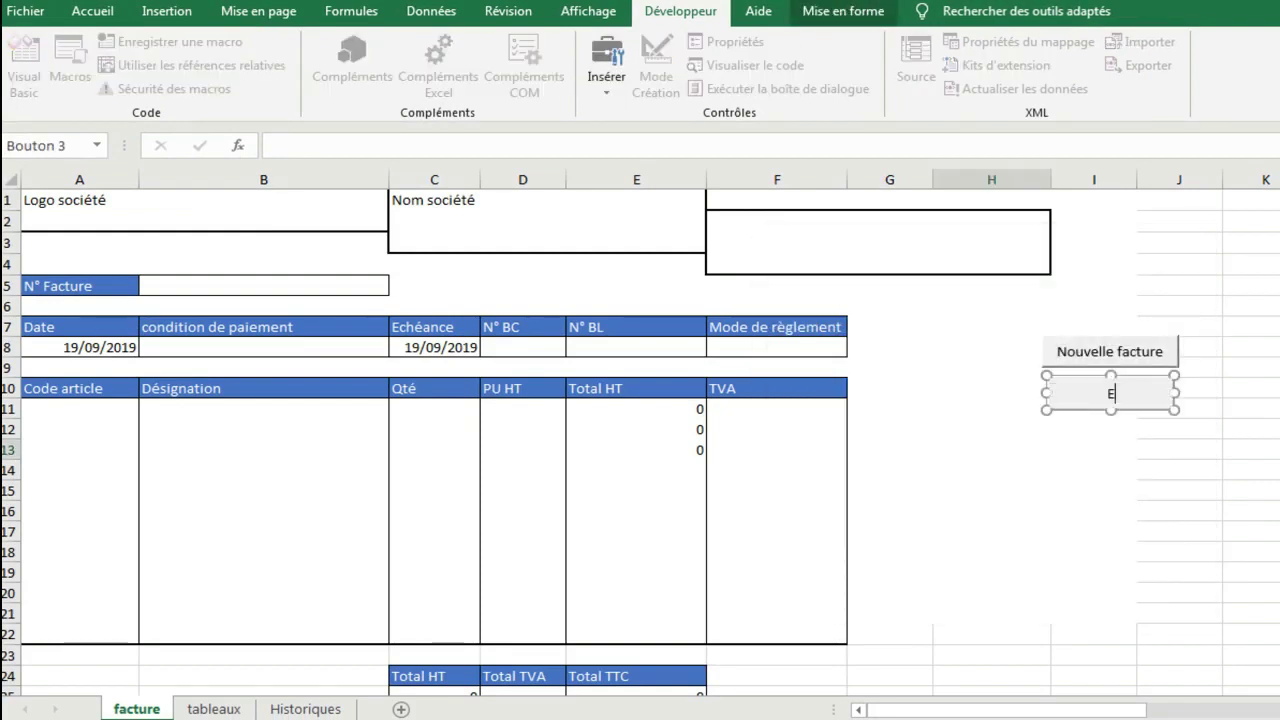
text(istrer)
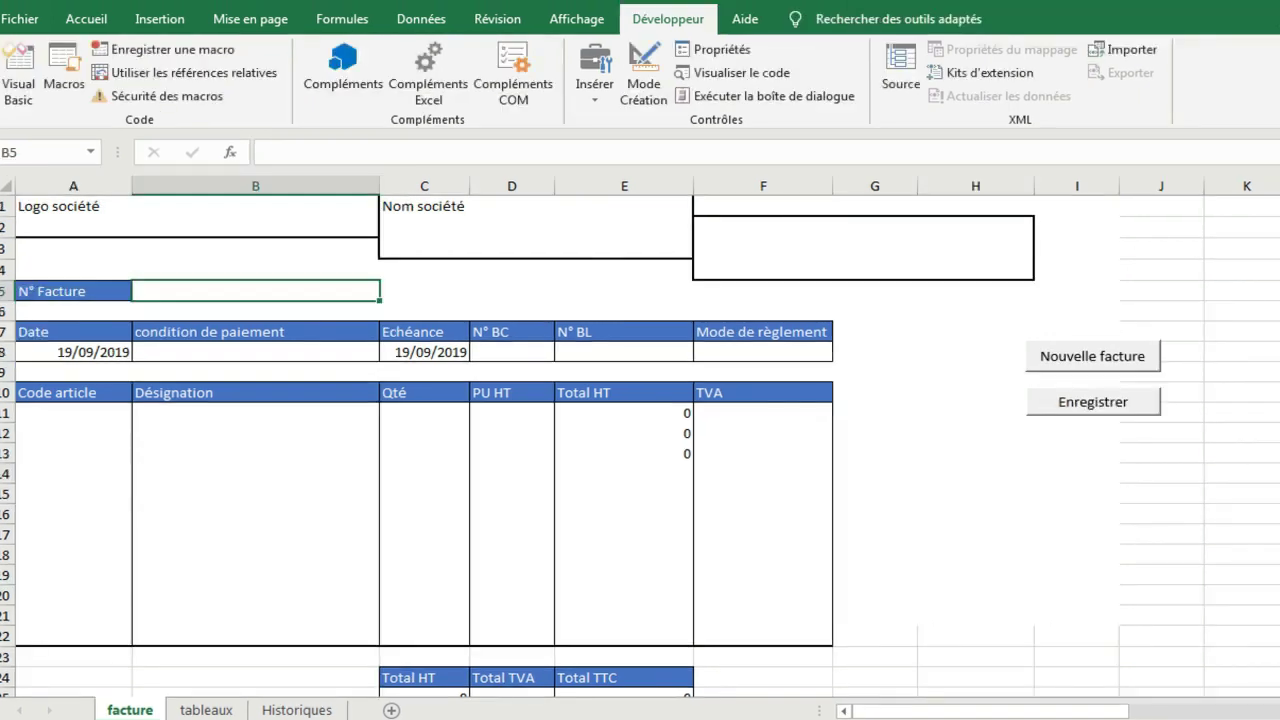
Start a new invoice for Client1 with the 15 jours payment condition and save it with the Enregistrer macro
click(1092, 357)
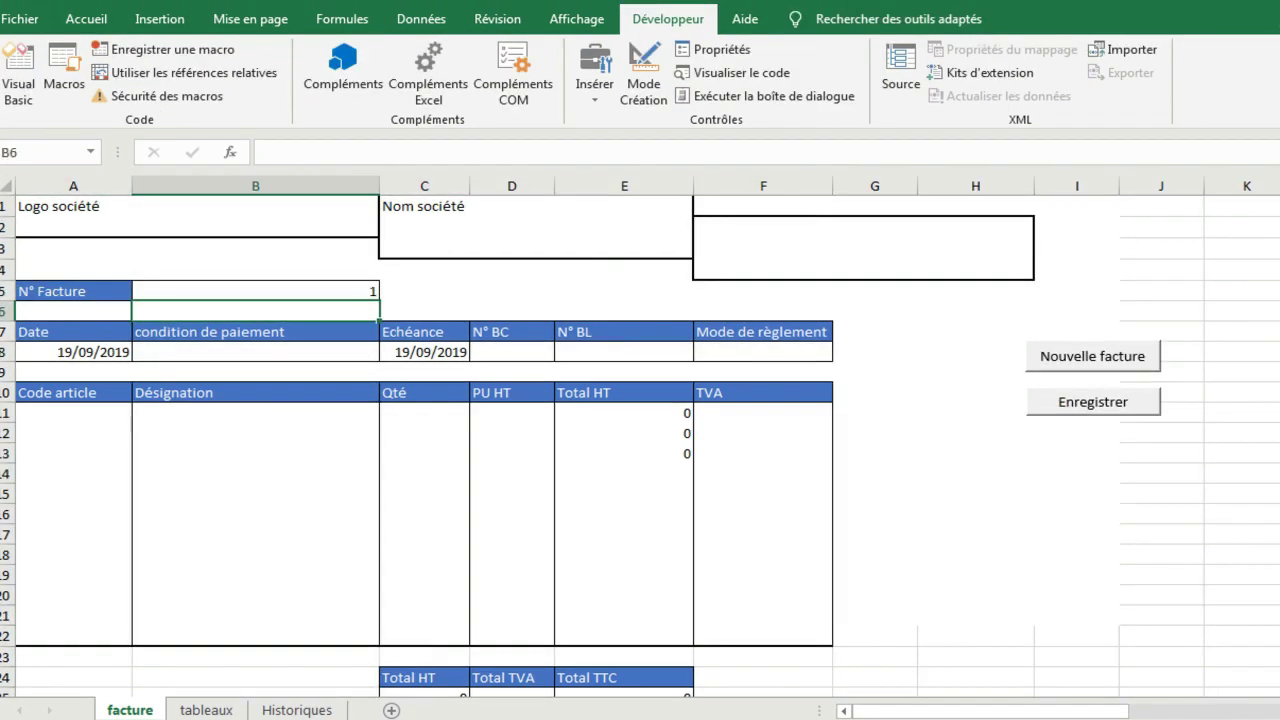
click(763, 228)
click(842, 228)
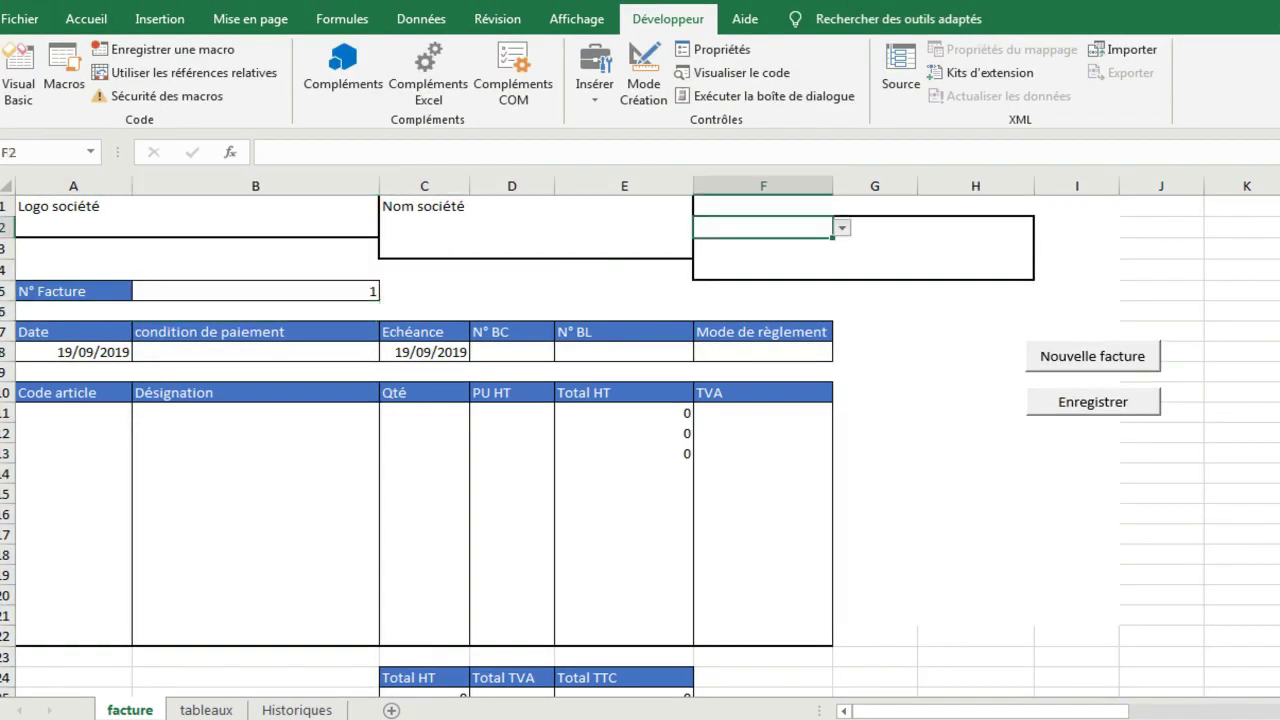
click(715, 243)
click(256, 352)
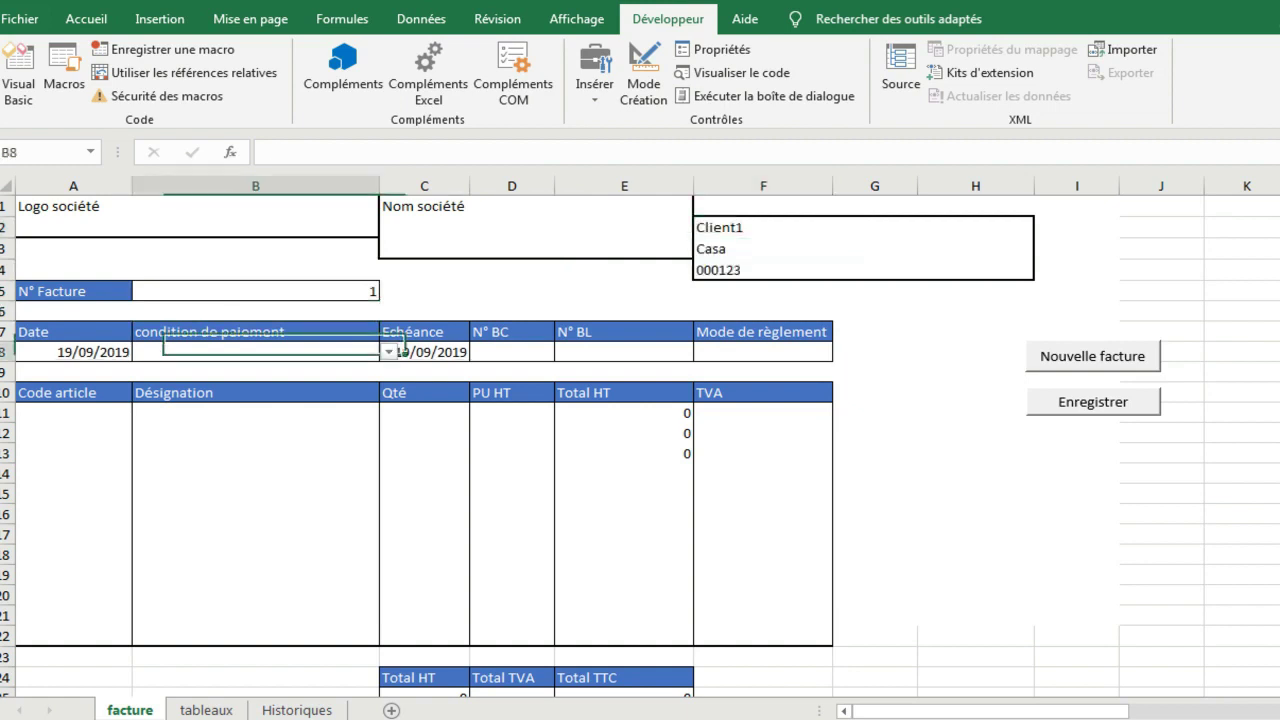
click(389, 352)
click(160, 369)
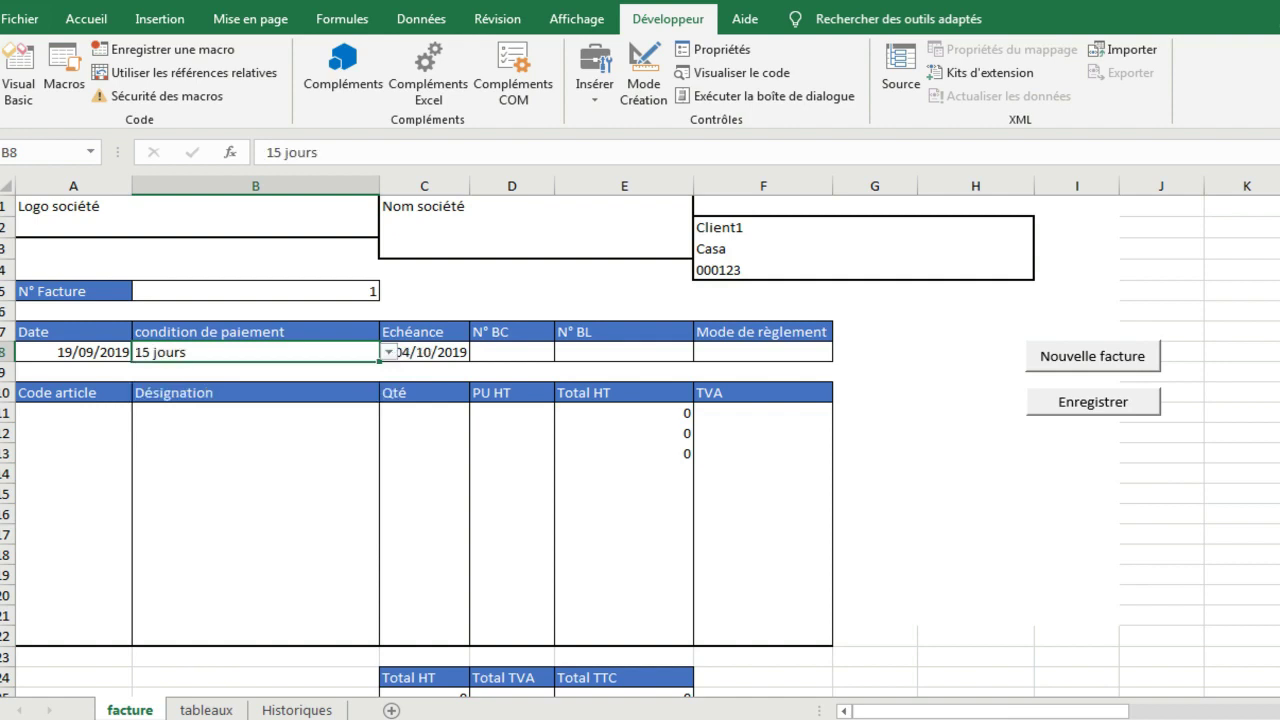
click(1093, 402)
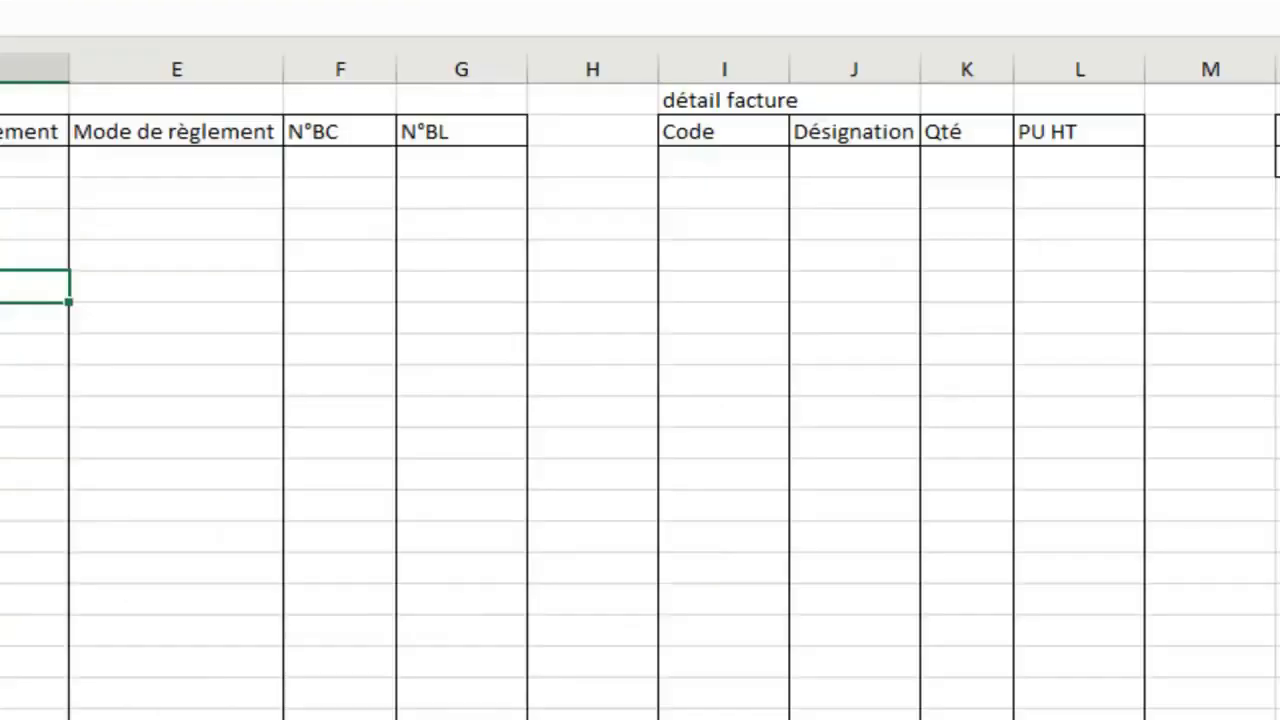
Open the enregistrer macro's code, examine how lastrow sets the paste row, and return to the invoice sheet
click(93, 95)
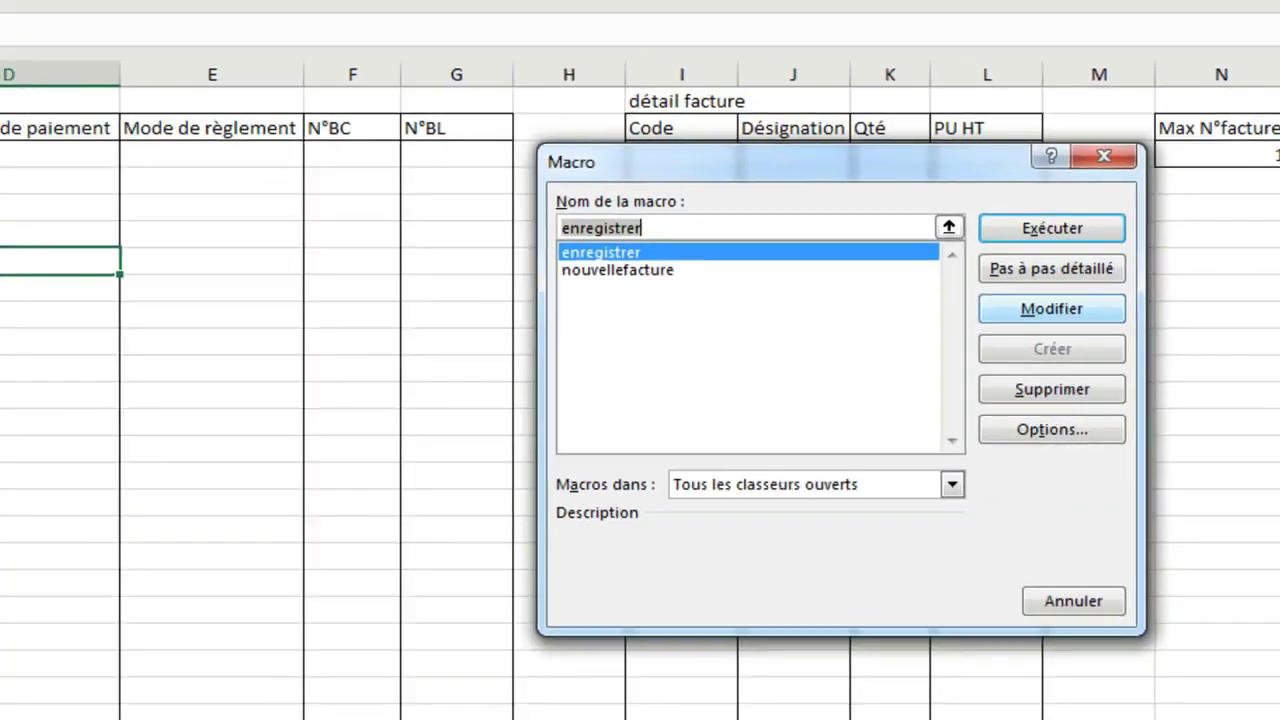
click(1051, 308)
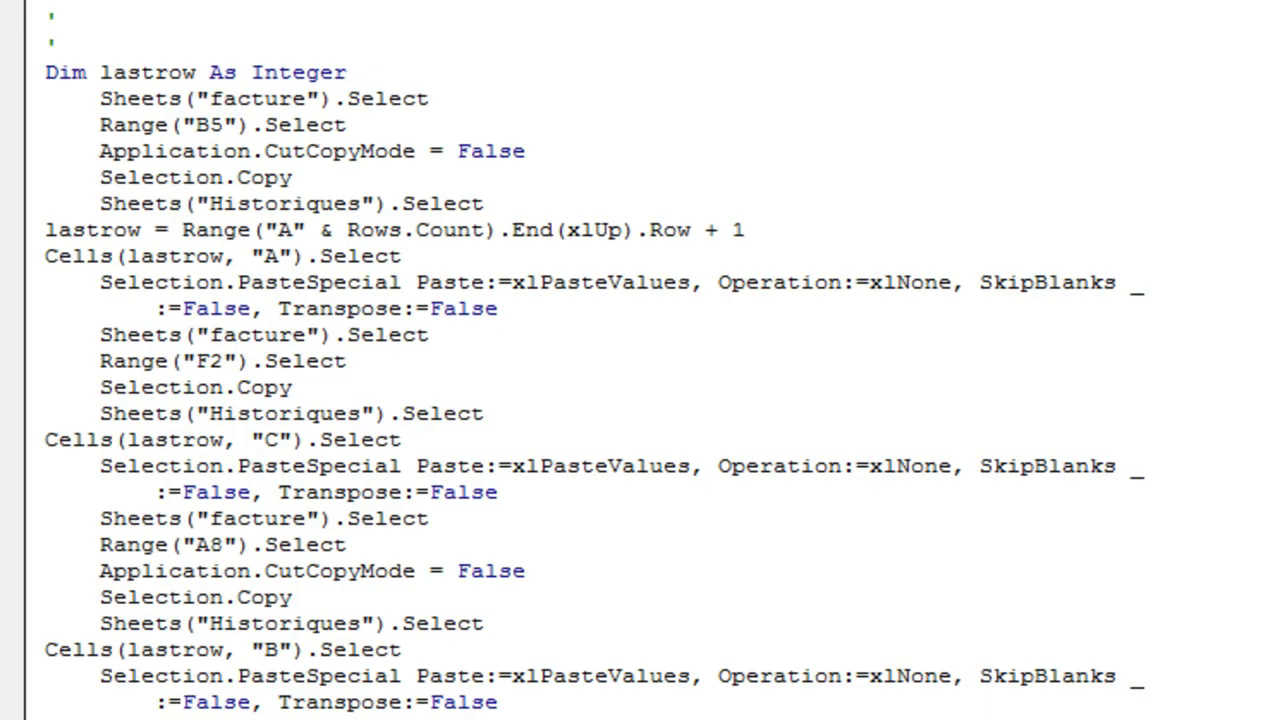
key(alt+F11)
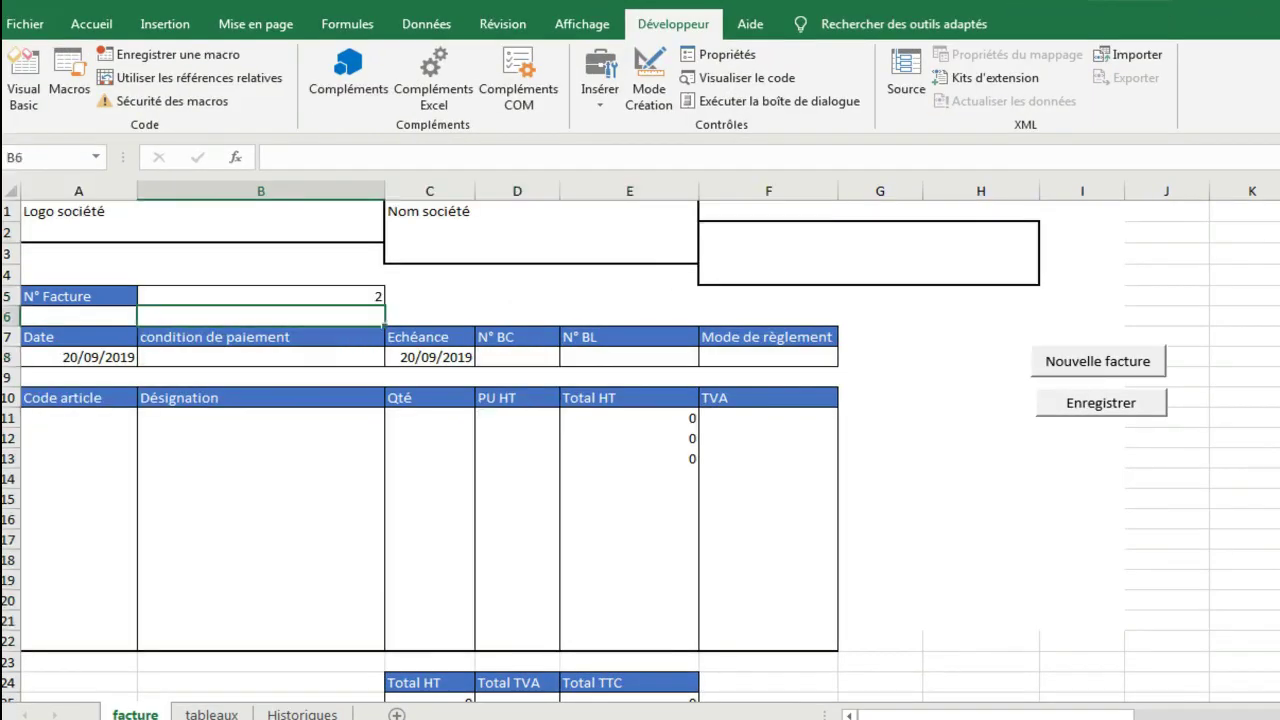
Fill invoice 2 with Client2 and the 30 jours payment condition, and save it to the Historiques sheet
click(768, 233)
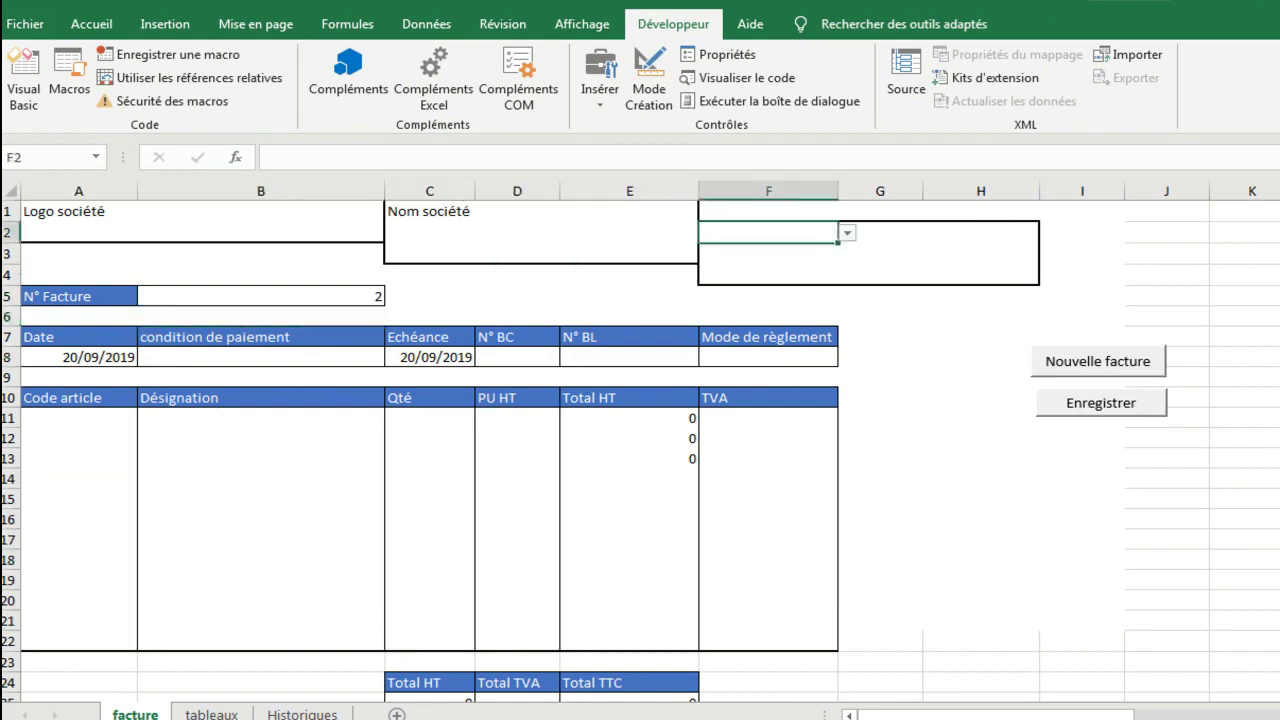
click(847, 233)
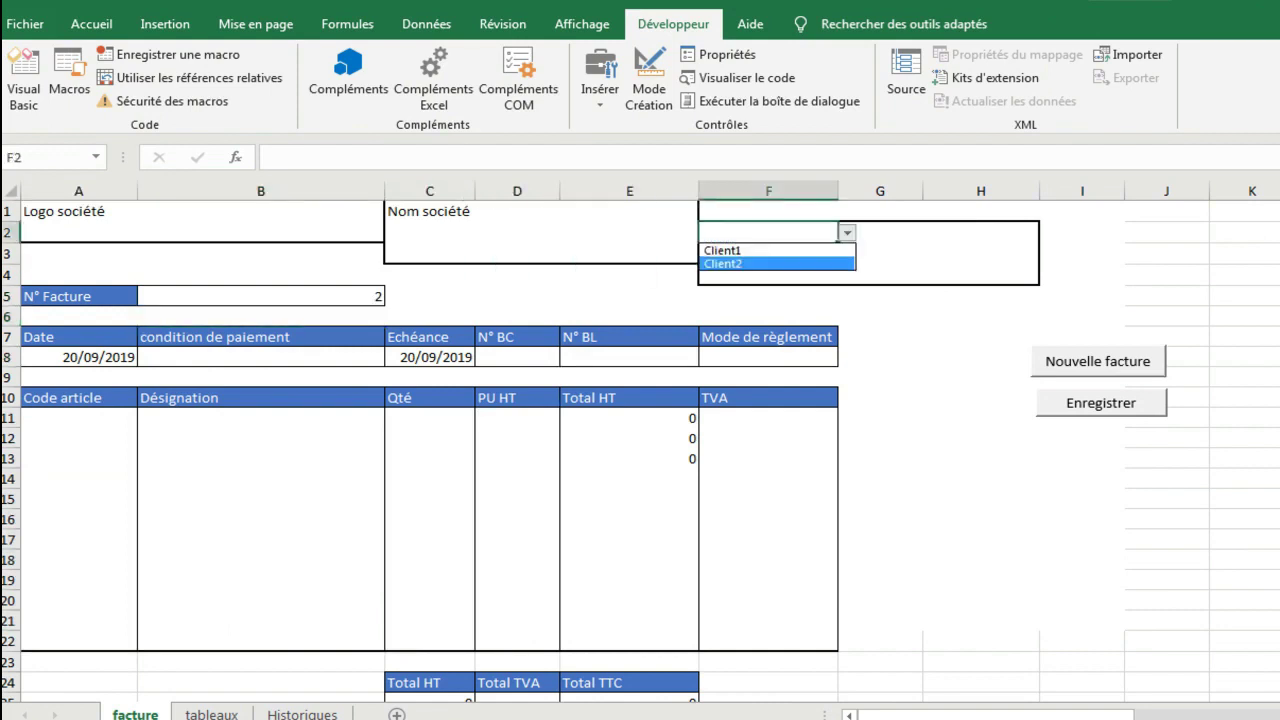
key(Return)
click(261, 378)
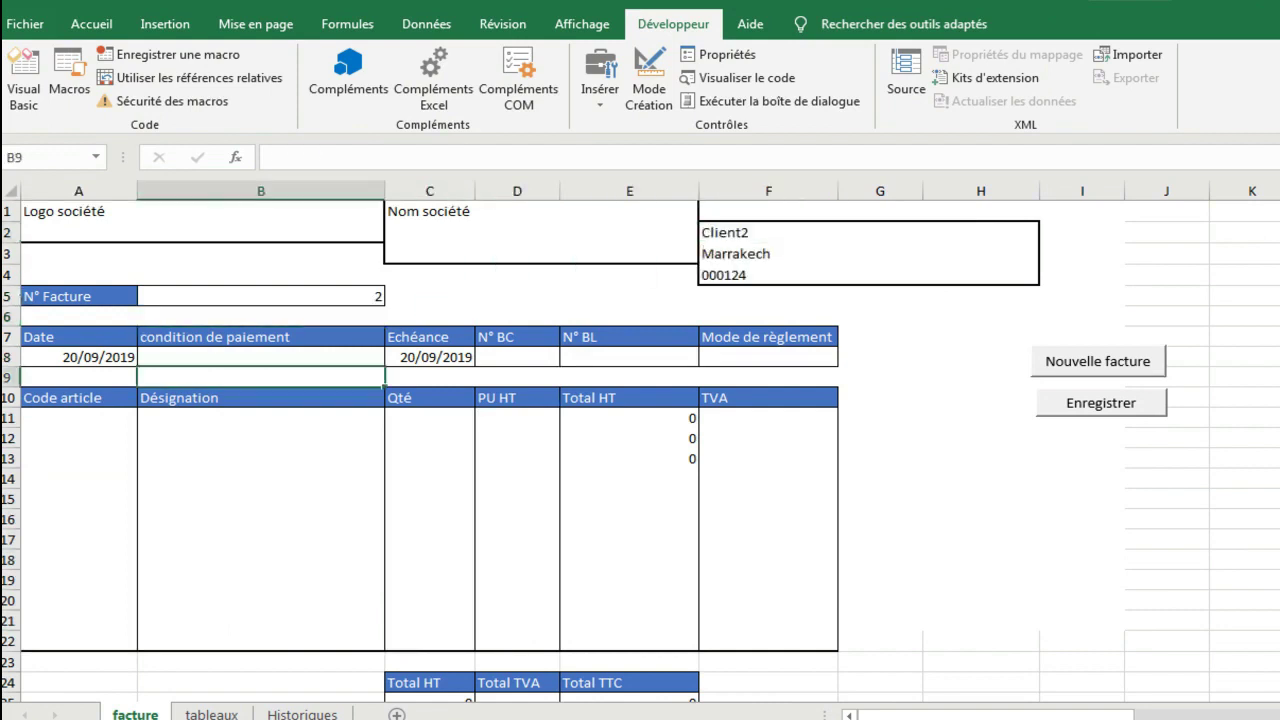
click(261, 357)
click(394, 357)
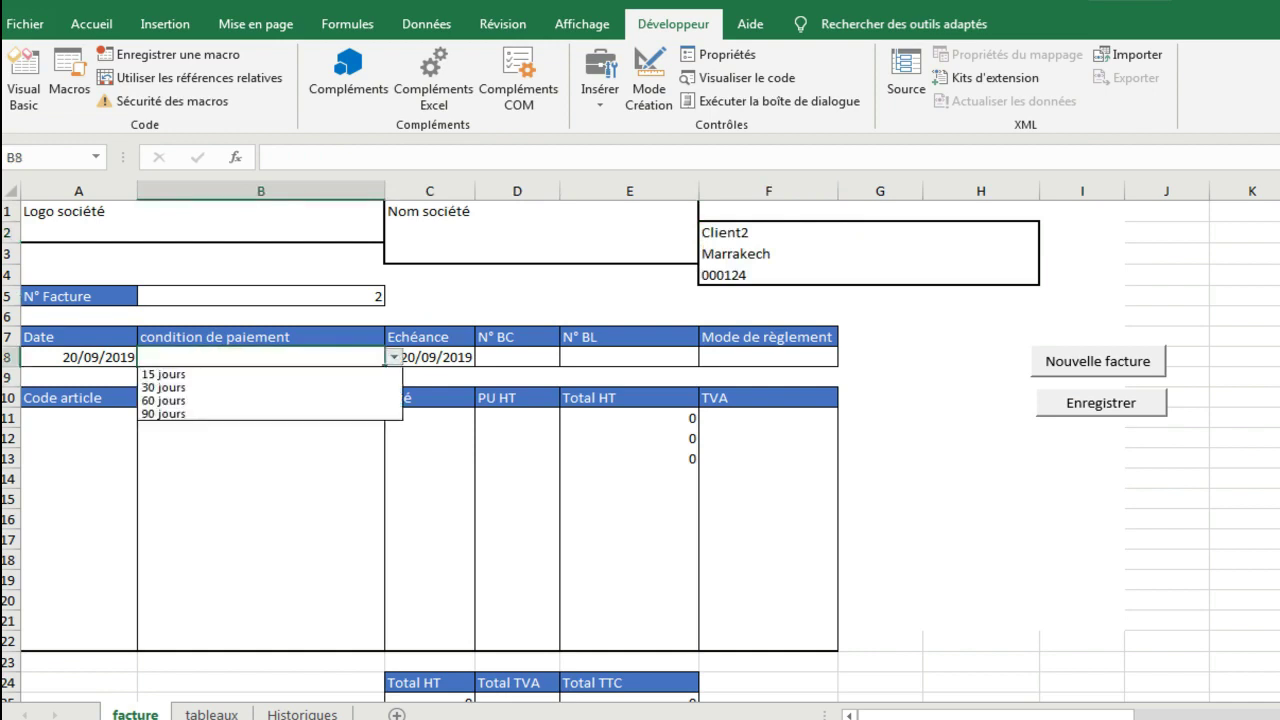
key(Down)
key(Return)
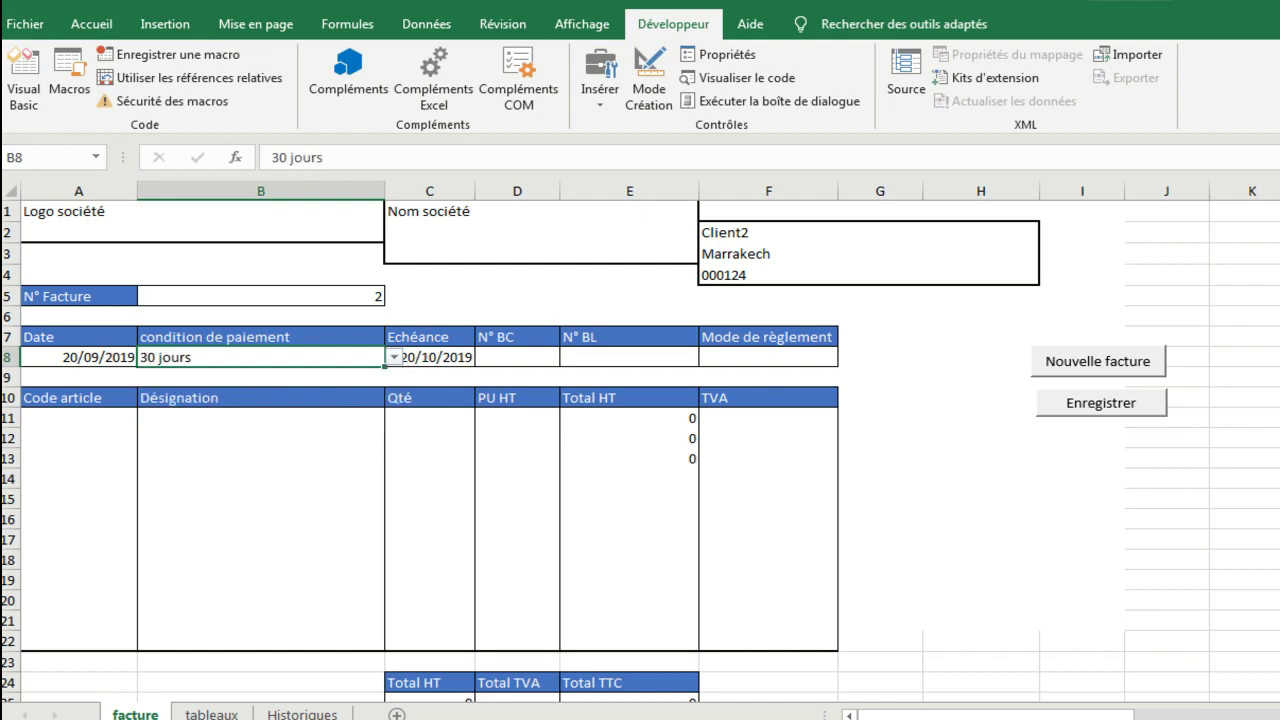
click(261, 296)
click(302, 714)
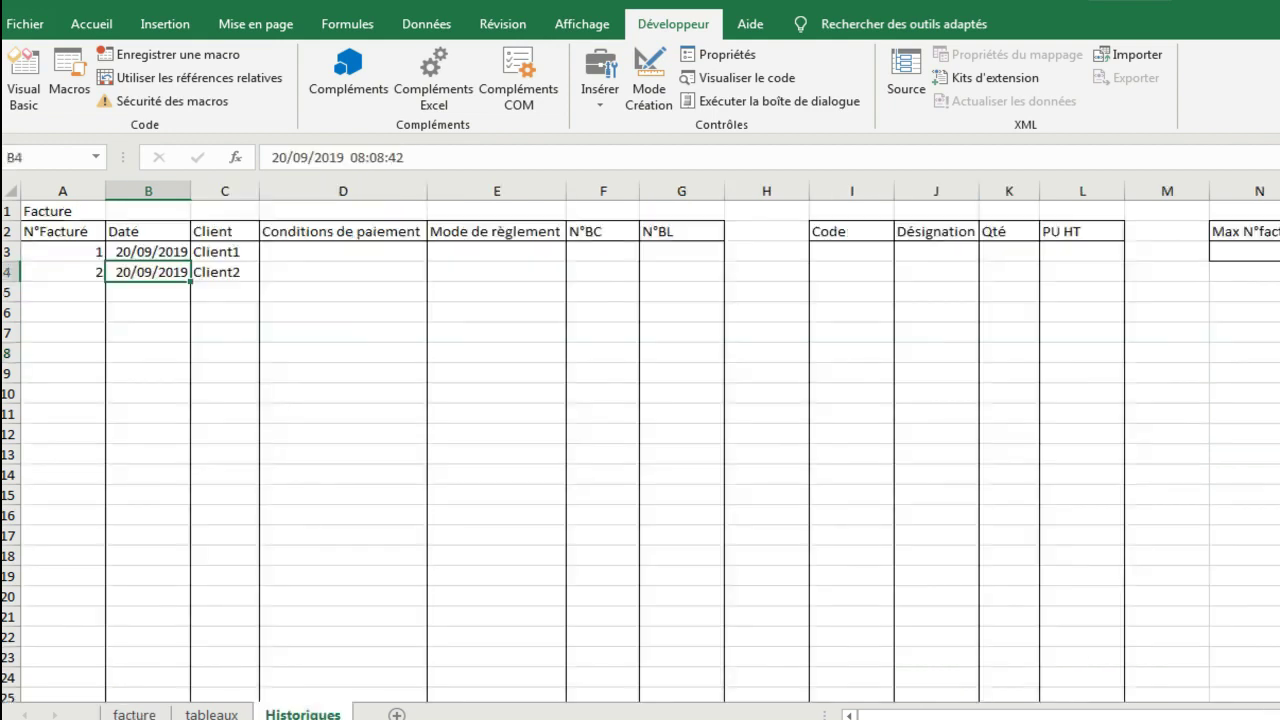
Set the payment condition of invoice 3 to 90 jours on the facture sheet and save the invoice with the Enregistrer macro
click(134, 714)
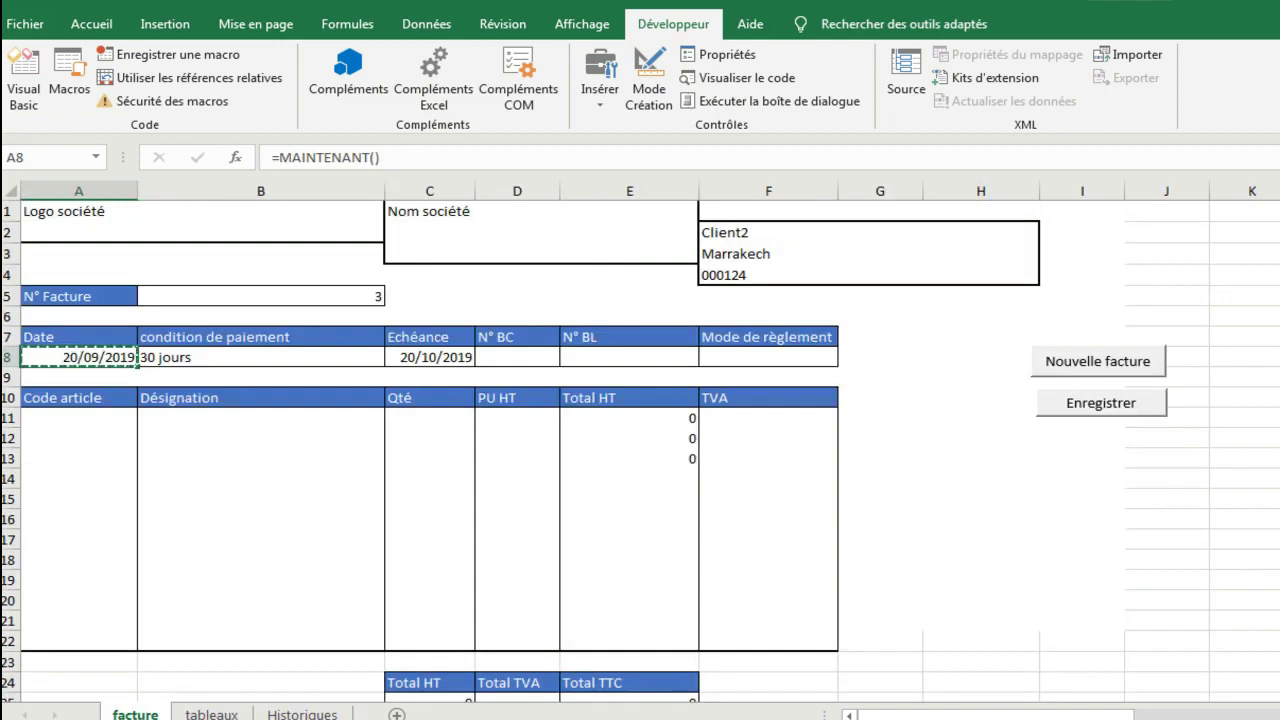
click(261, 357)
key(alt+Down)
key(Down)
key(Down)
key(Return)
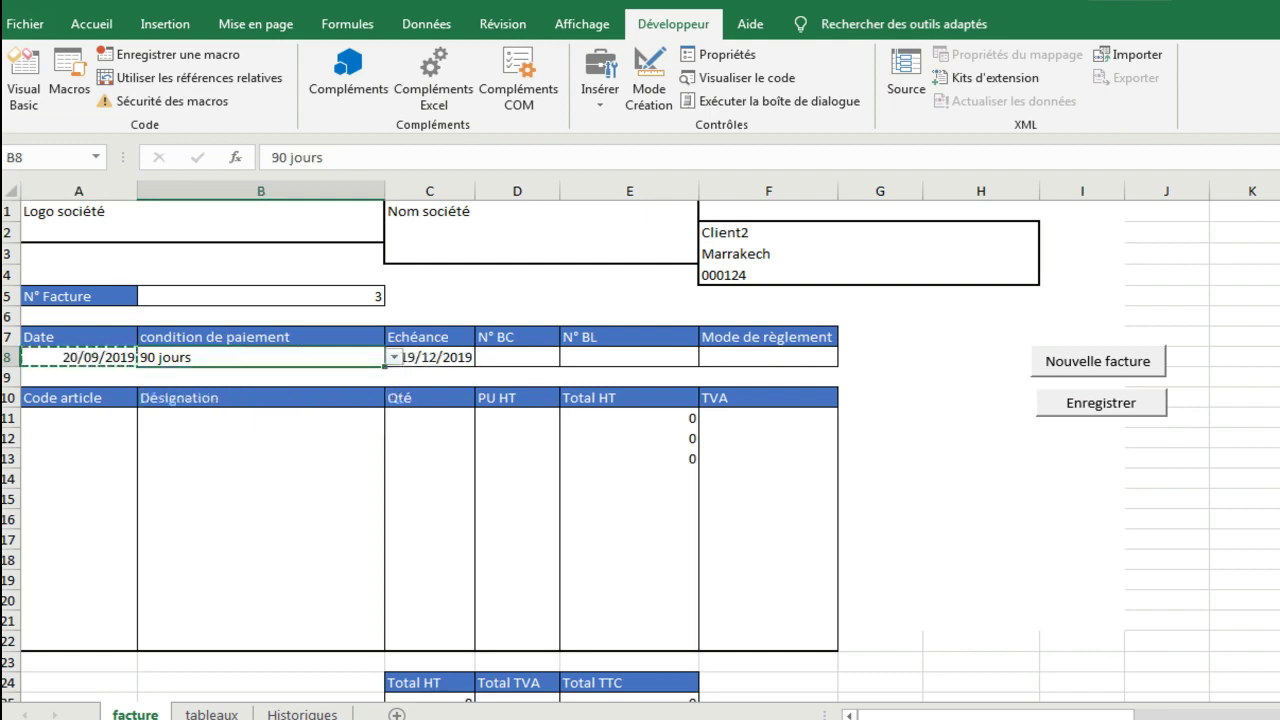
click(1101, 403)
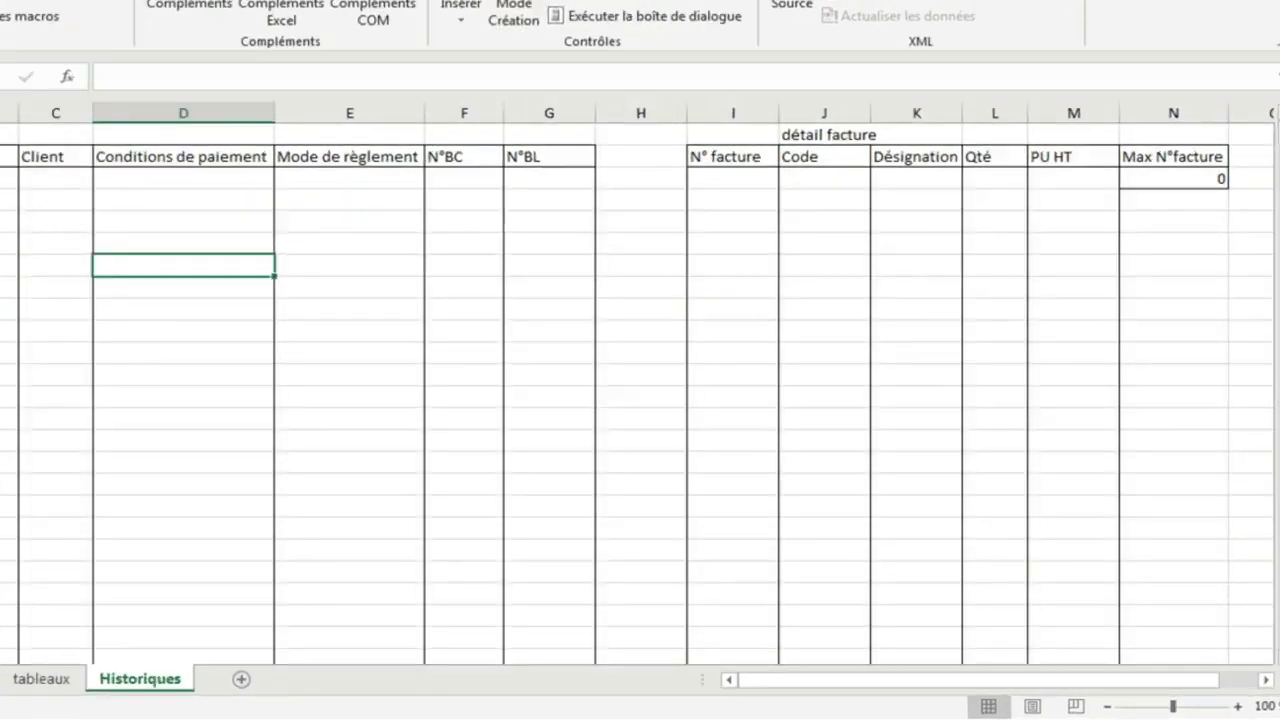
Start recording a macro named enregistrerdetails, stored in this workbook
click(166, 72)
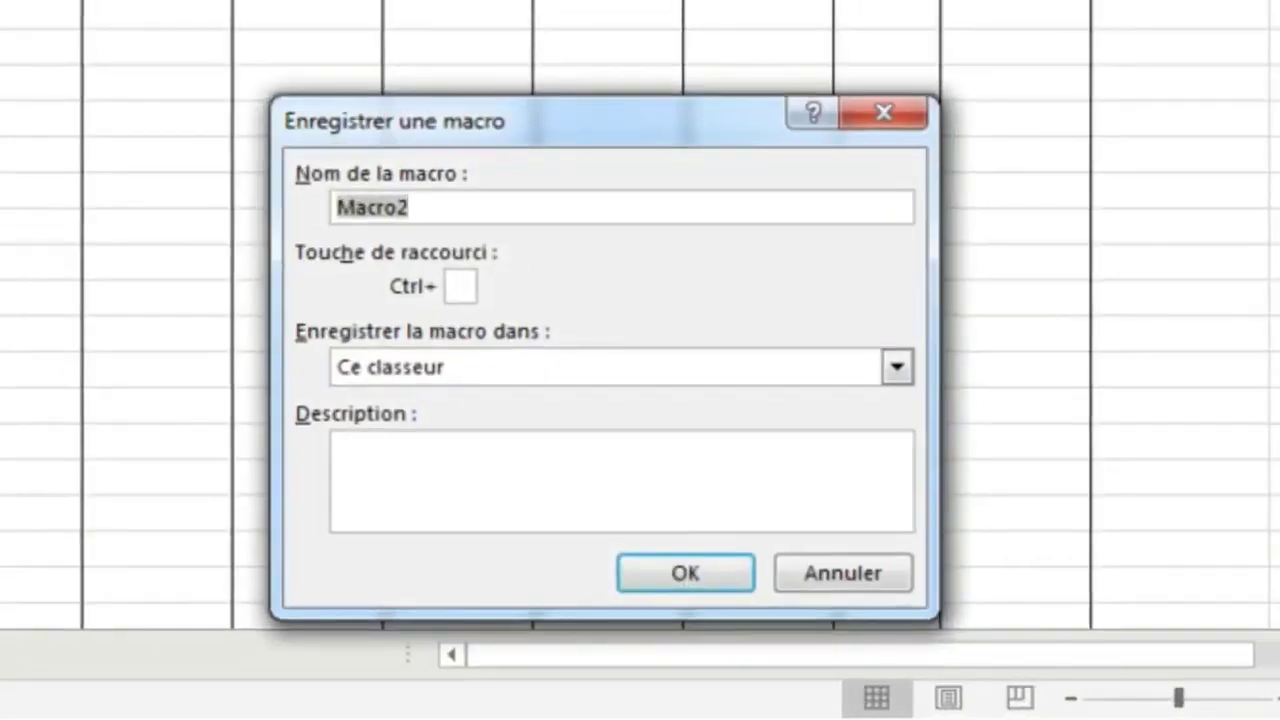
text(enregist)
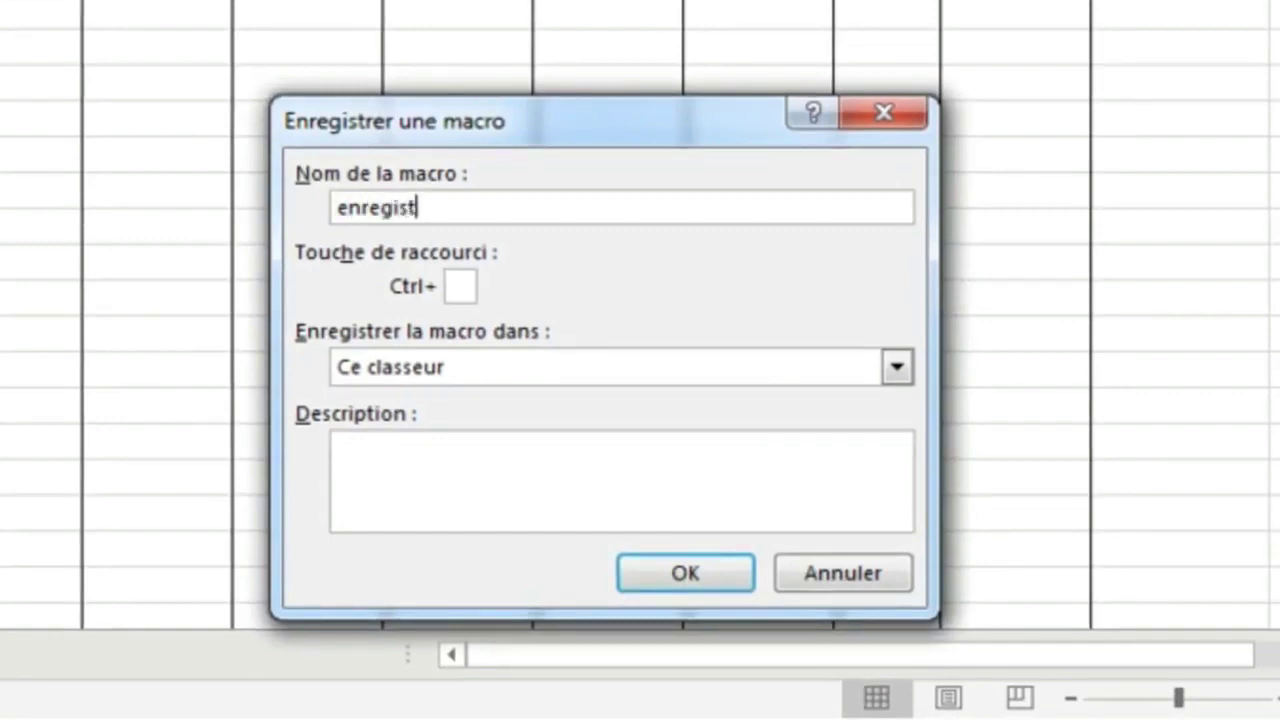
text(rerdetails)
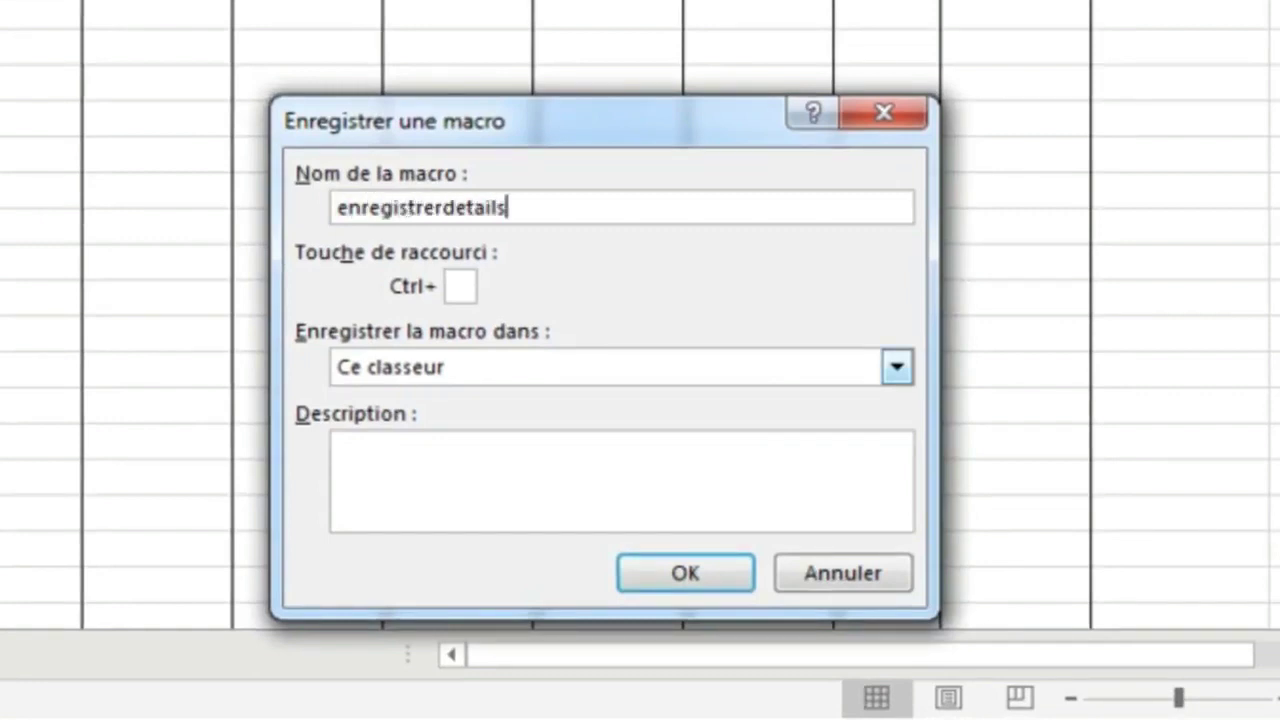
key(Return)
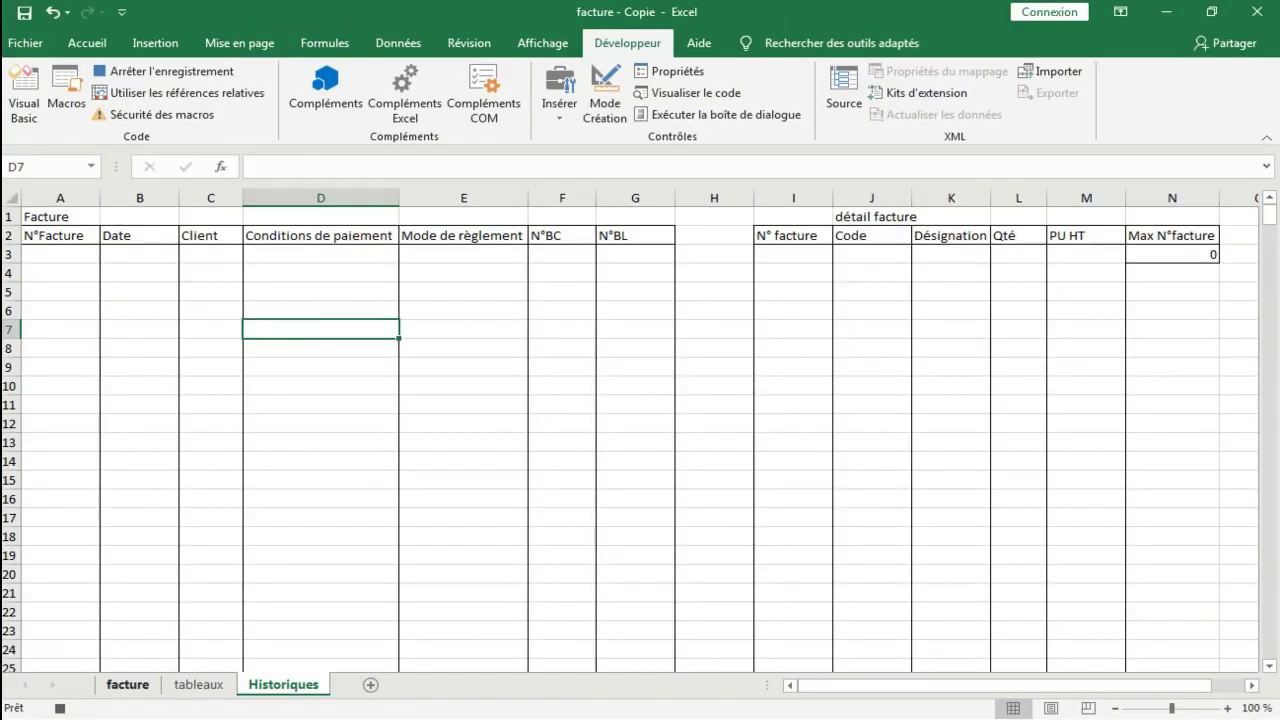
Copy the article codes from the invoice lines and paste them as values under Code from J3 on the Historiques sheet
click(127, 685)
drag(75, 409, 75, 447)
key(ctrl+c)
click(87, 43)
click(282, 685)
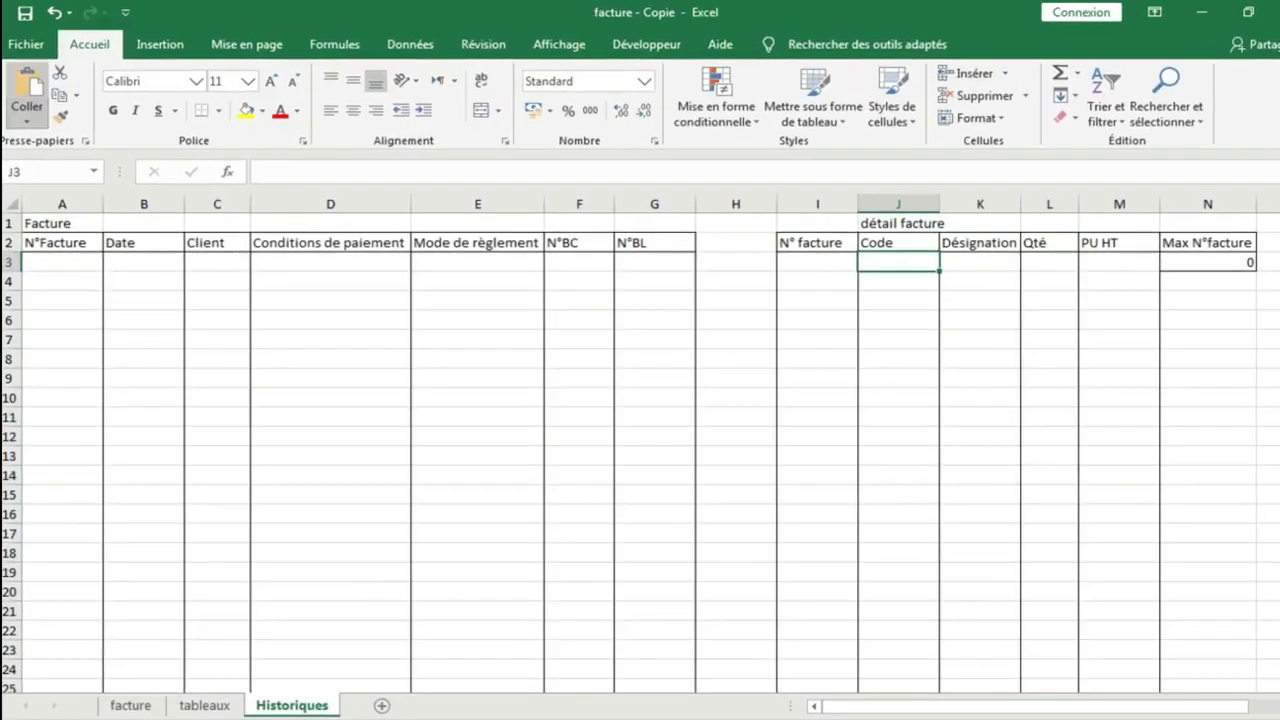
click(26, 118)
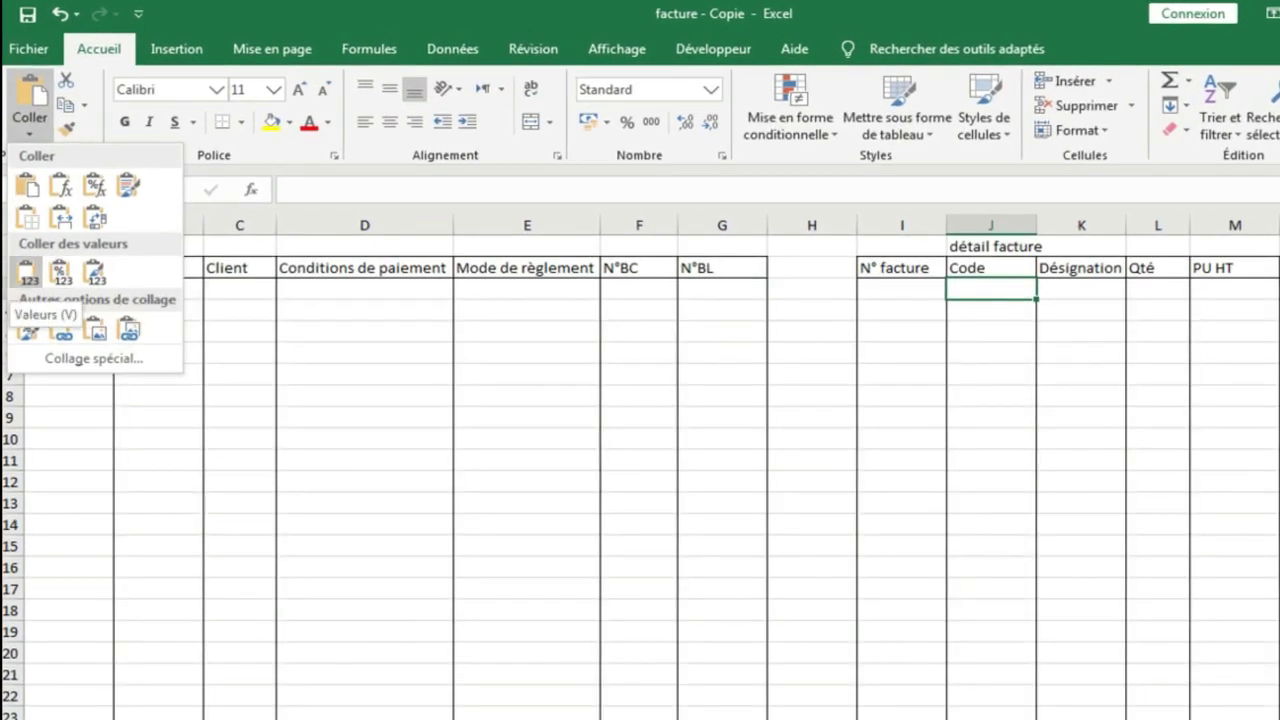
click(27, 271)
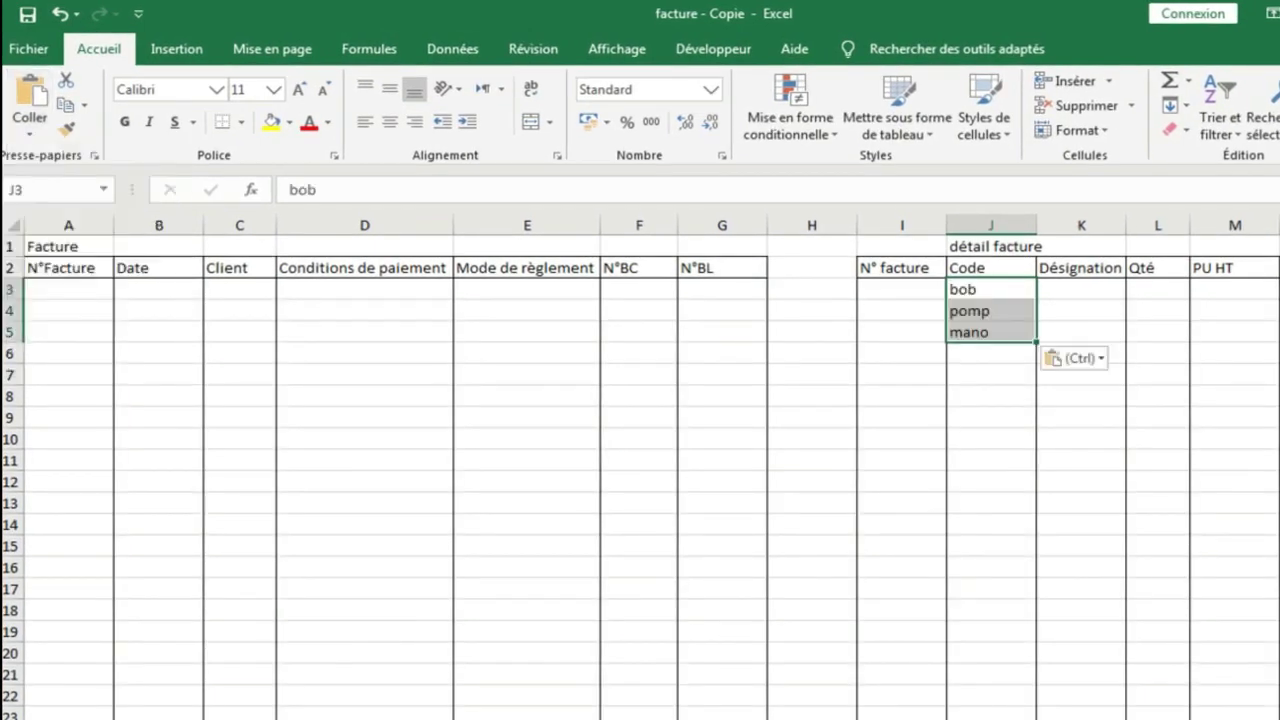
Copy the designations B11:B13 from the invoice and paste them as values under Désignation from K3 on the Historiques sheet
click(100, 718)
drag(190, 466, 207, 509)
key(ctrl+c)
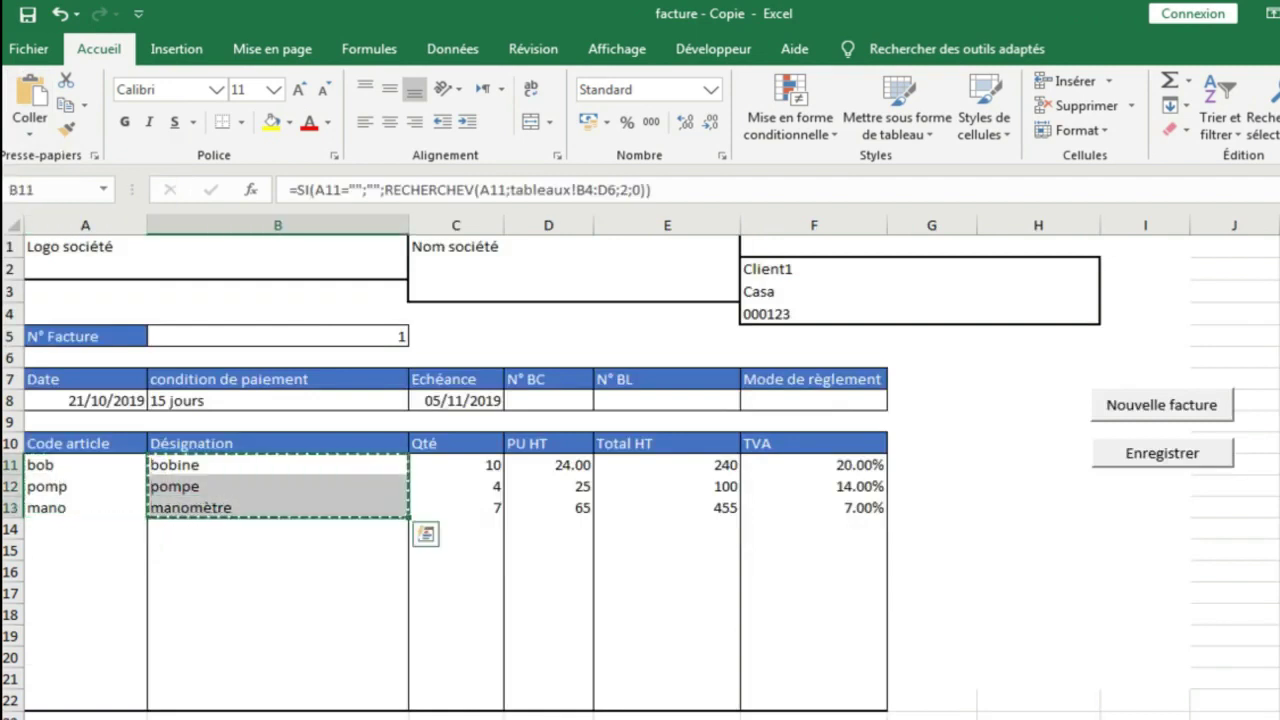
key(ctrl+Page_Down)
click(1081, 289)
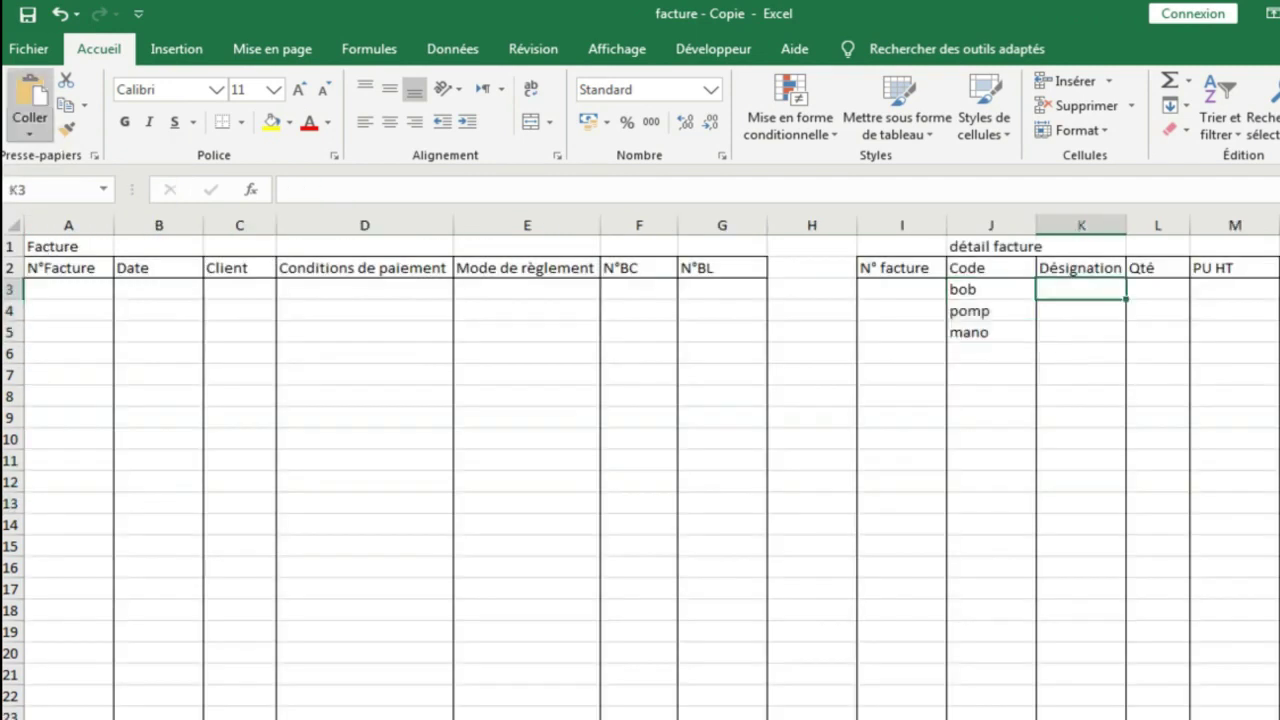
click(30, 133)
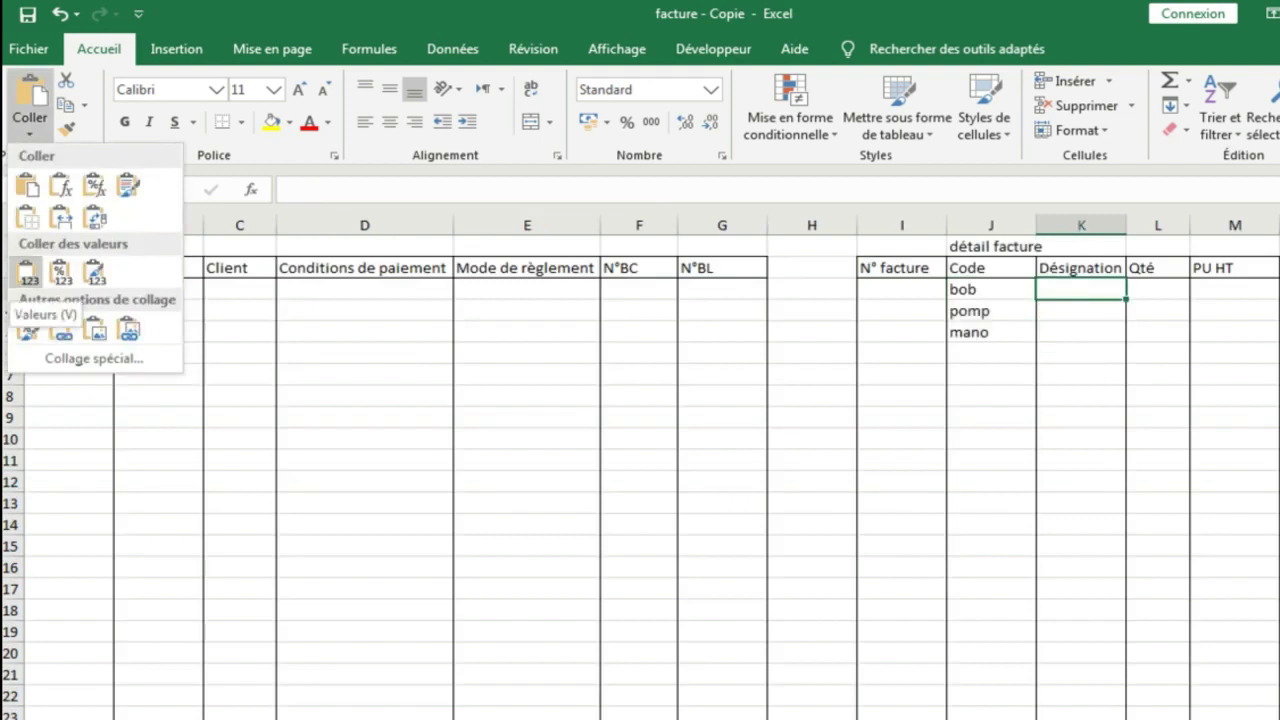
click(28, 272)
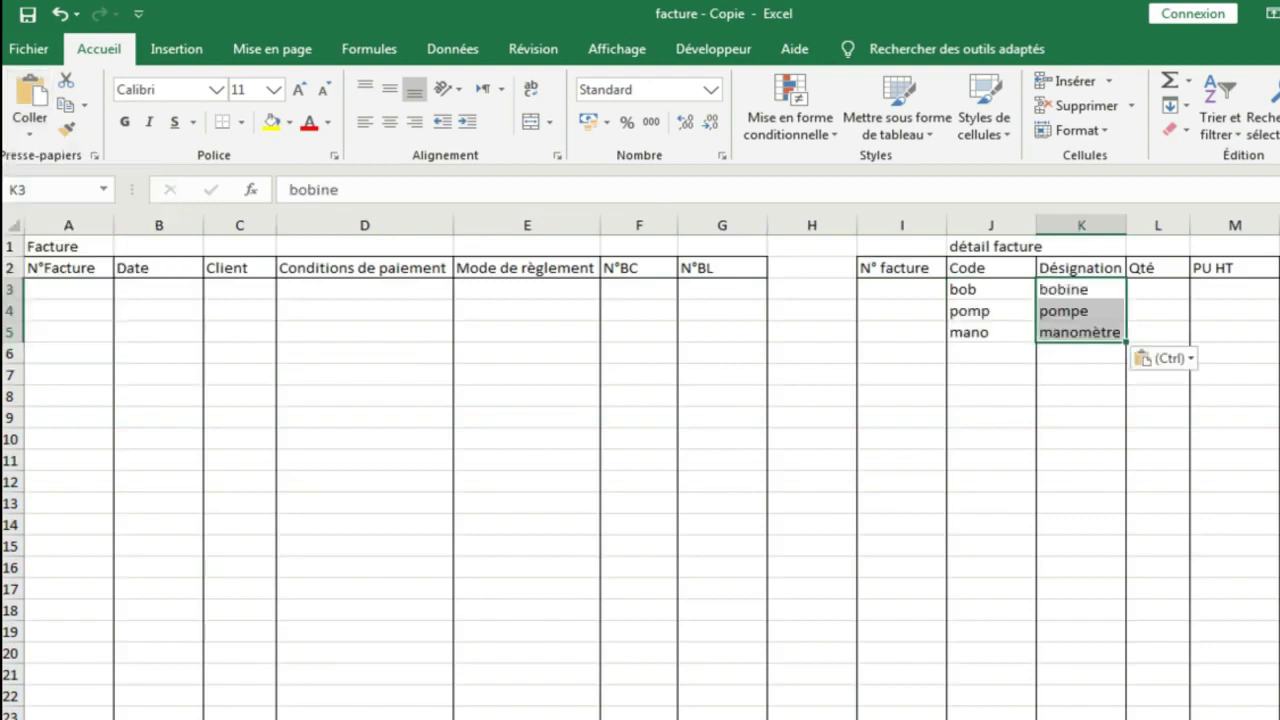
Copy the invoice's quantities and PU HT prices and paste them as values under Qté and PU HT from L3 on Historiques
key(ctrl+Page_Up)
drag(456, 465, 551, 508)
key(ctrl+c)
key(ctrl+Page_Down)
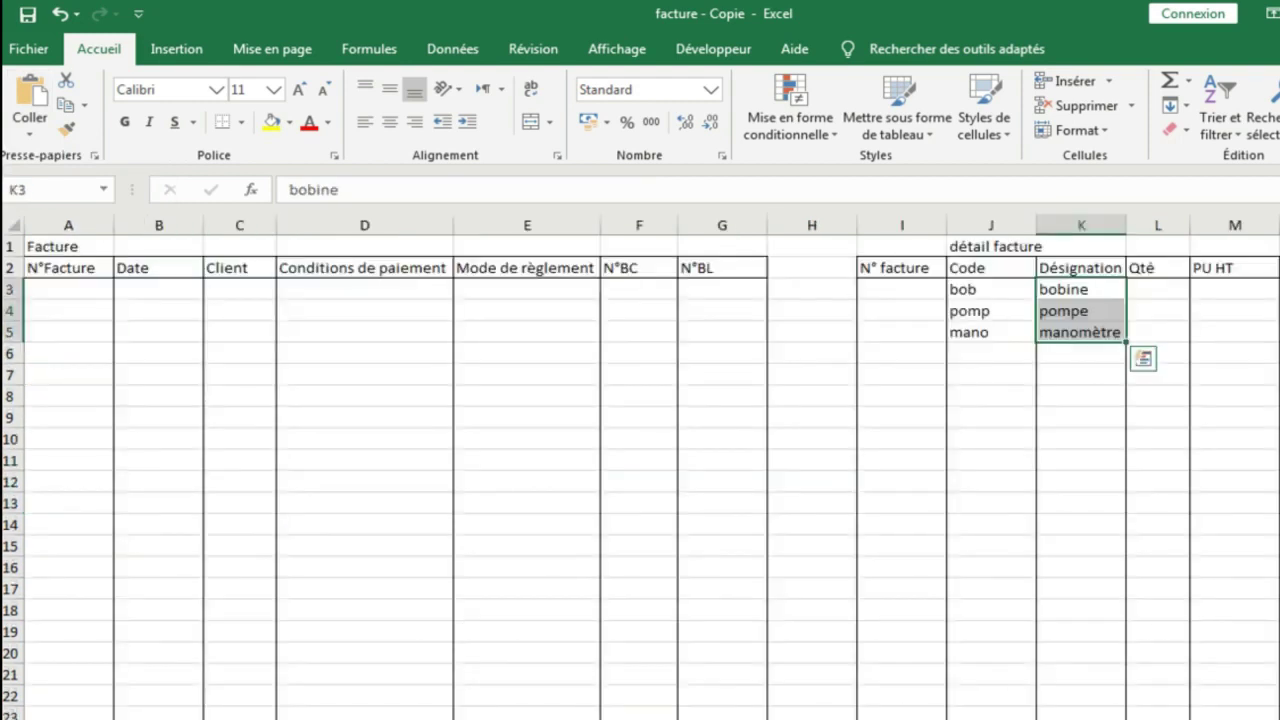
drag(1157, 290, 1228, 290)
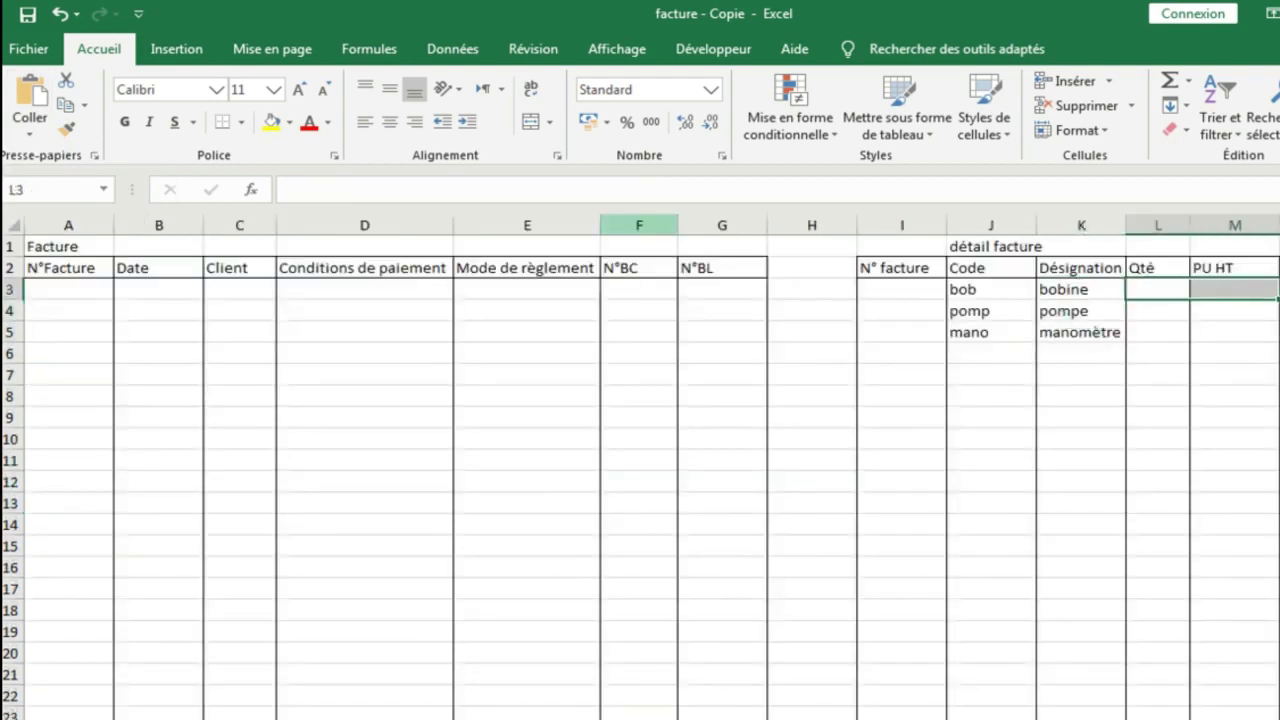
click(30, 132)
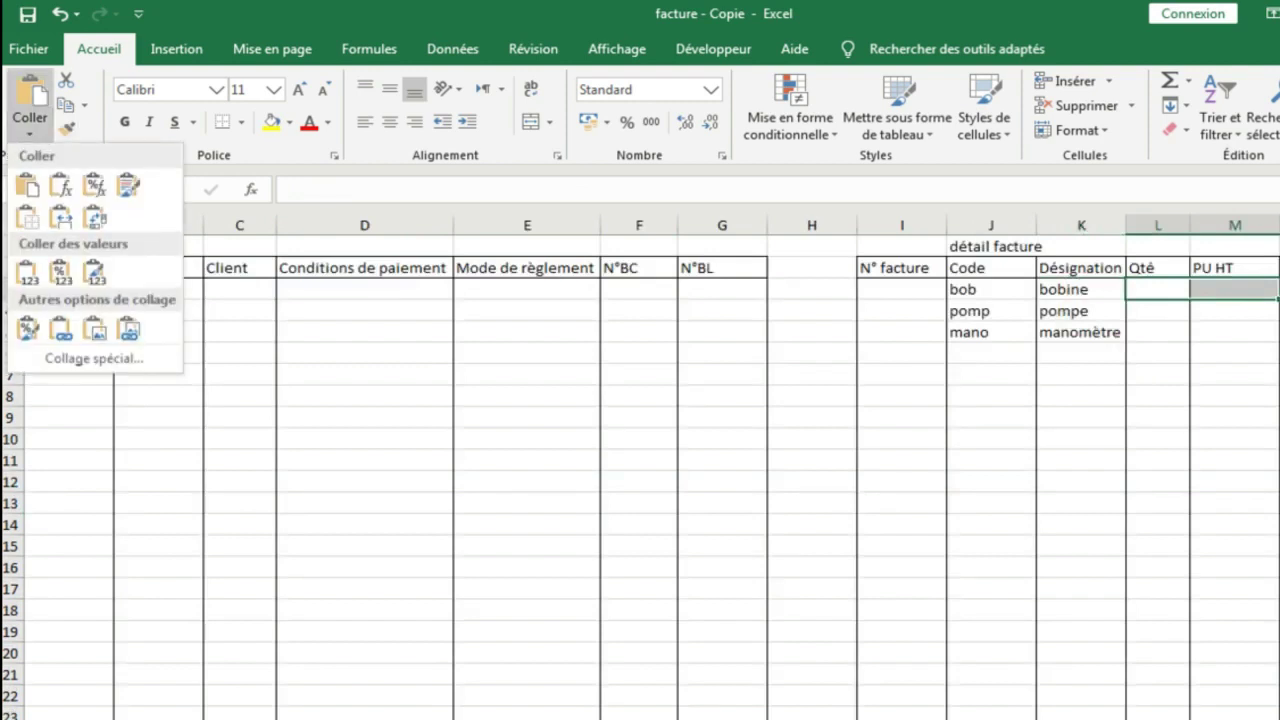
click(27, 271)
Copy the invoice number from B5, paste it as values into I3:I5 on Historiques, and stop recording the macro
key(ctrl+Page_Up)
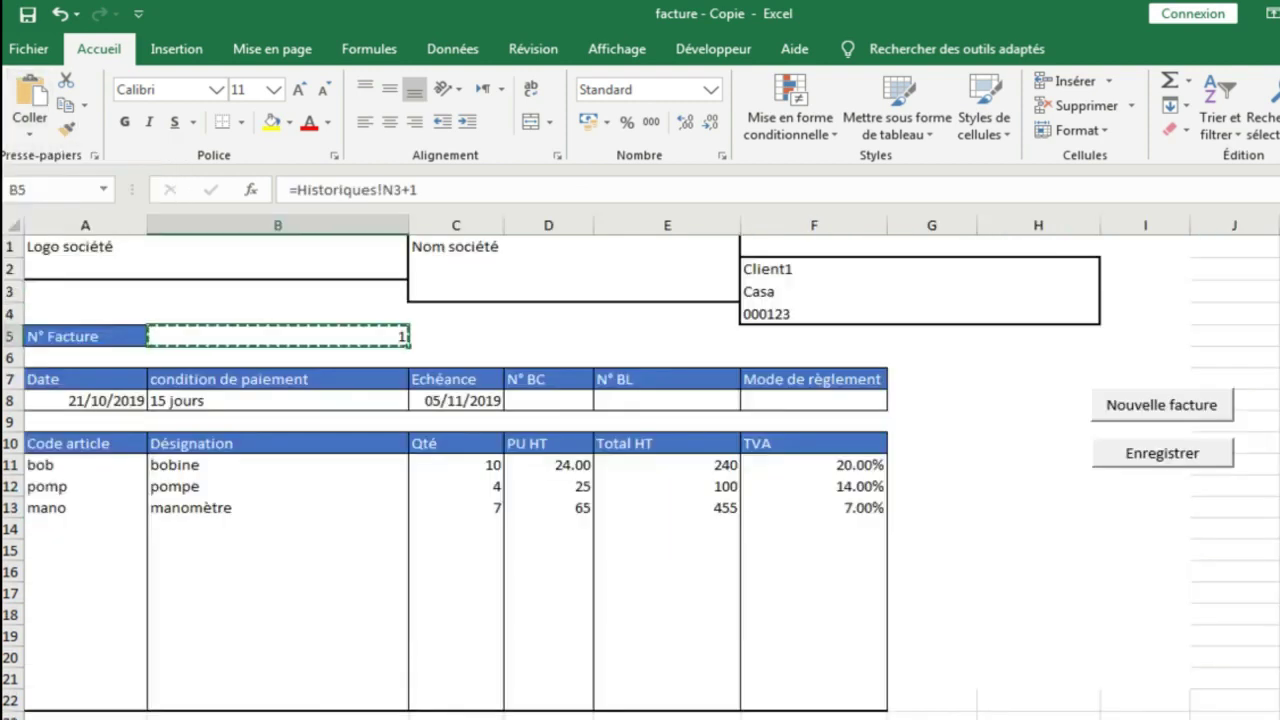
key(ctrl+Page_Down)
drag(901, 289, 901, 332)
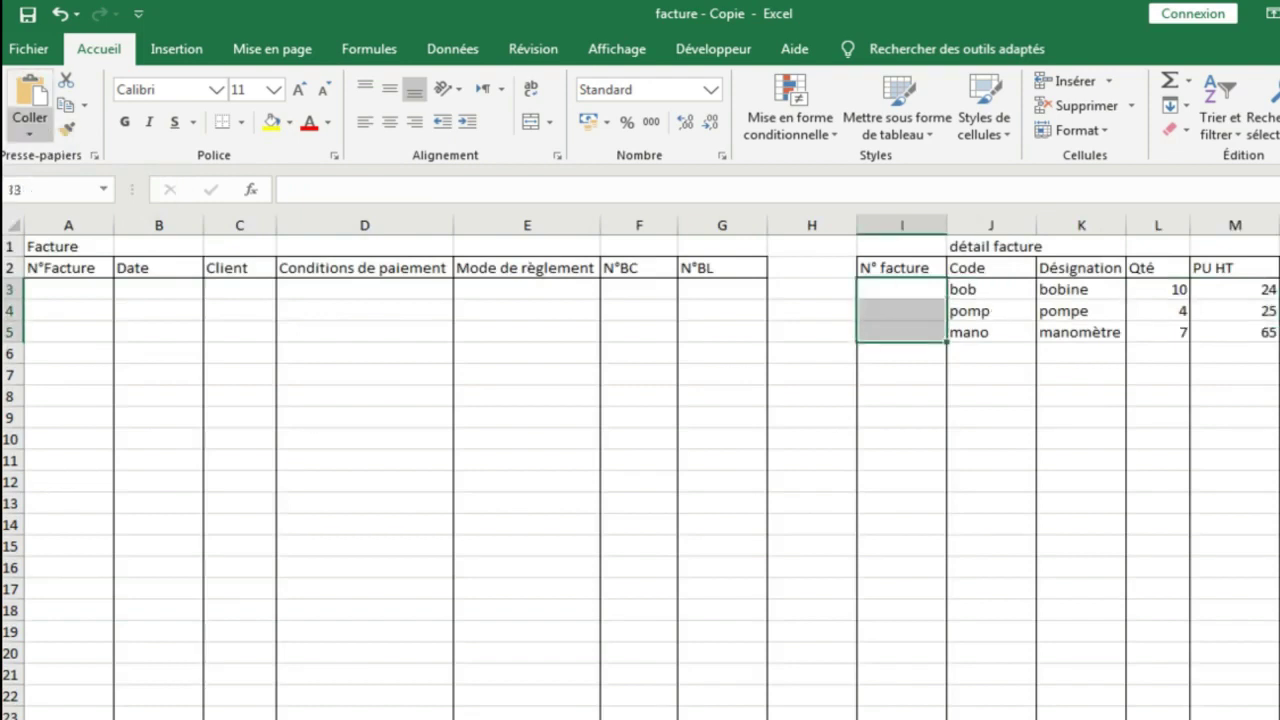
click(29, 128)
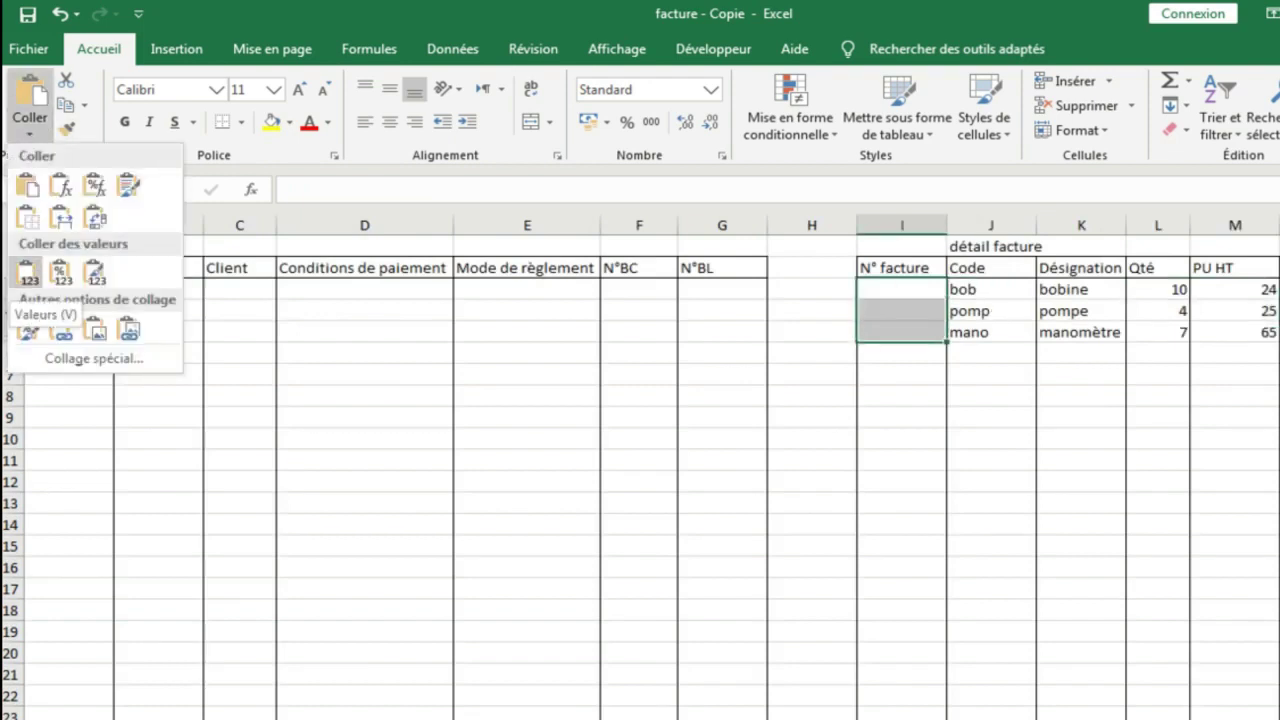
click(28, 272)
click(713, 49)
Add a form button below Enregistrer on the invoice sheet and label it Enregistrer détails
key(ctrl+Page_Up)
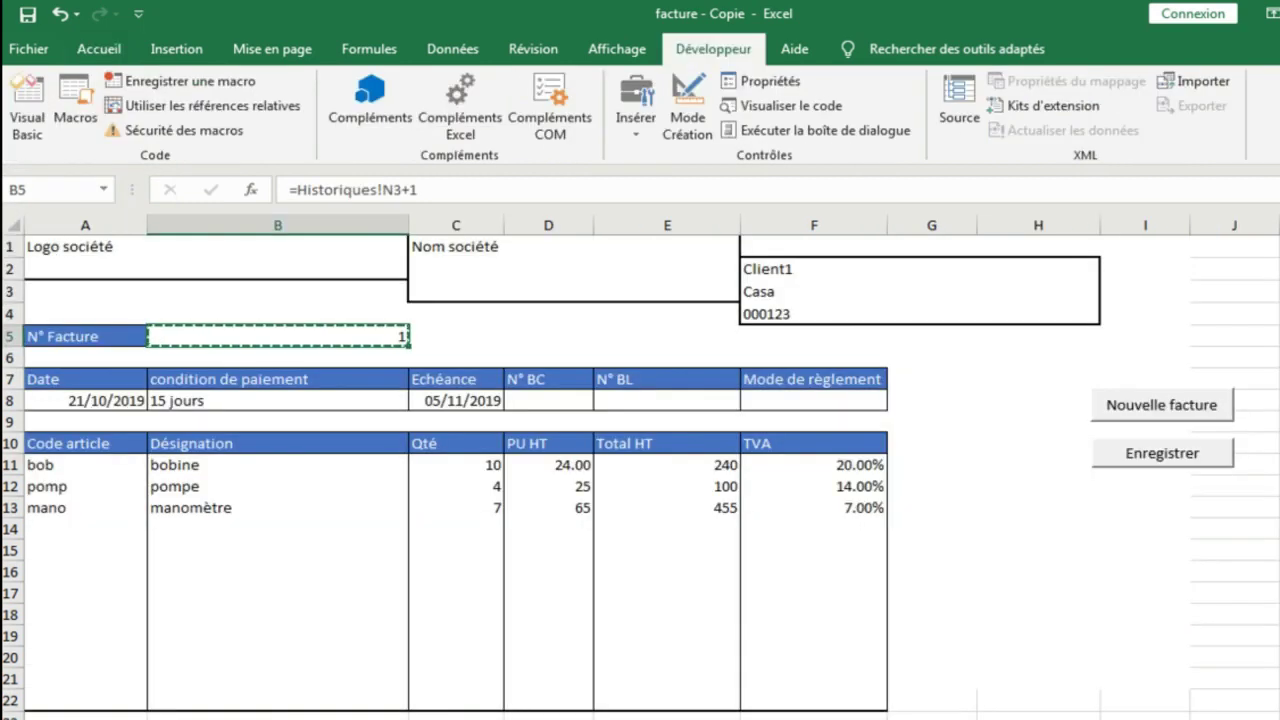
click(636, 106)
click(626, 178)
drag(1092, 486, 1242, 526)
key(Escape)
drag(1132, 506, 1199, 506)
text(Enregistrer détails)
click(1145, 570)
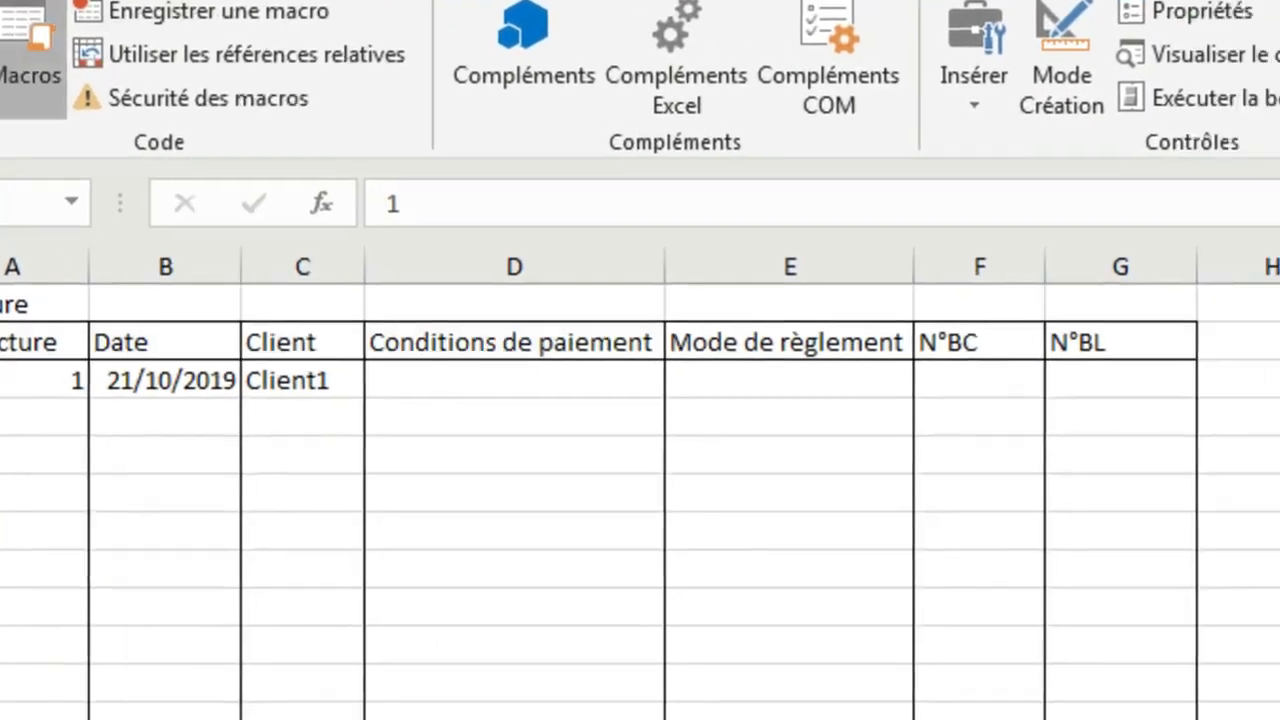
Open the enregistrerdetail macro's code in the Visual Basic editor and examine it alongside the Historiques detail table
click(124, 120)
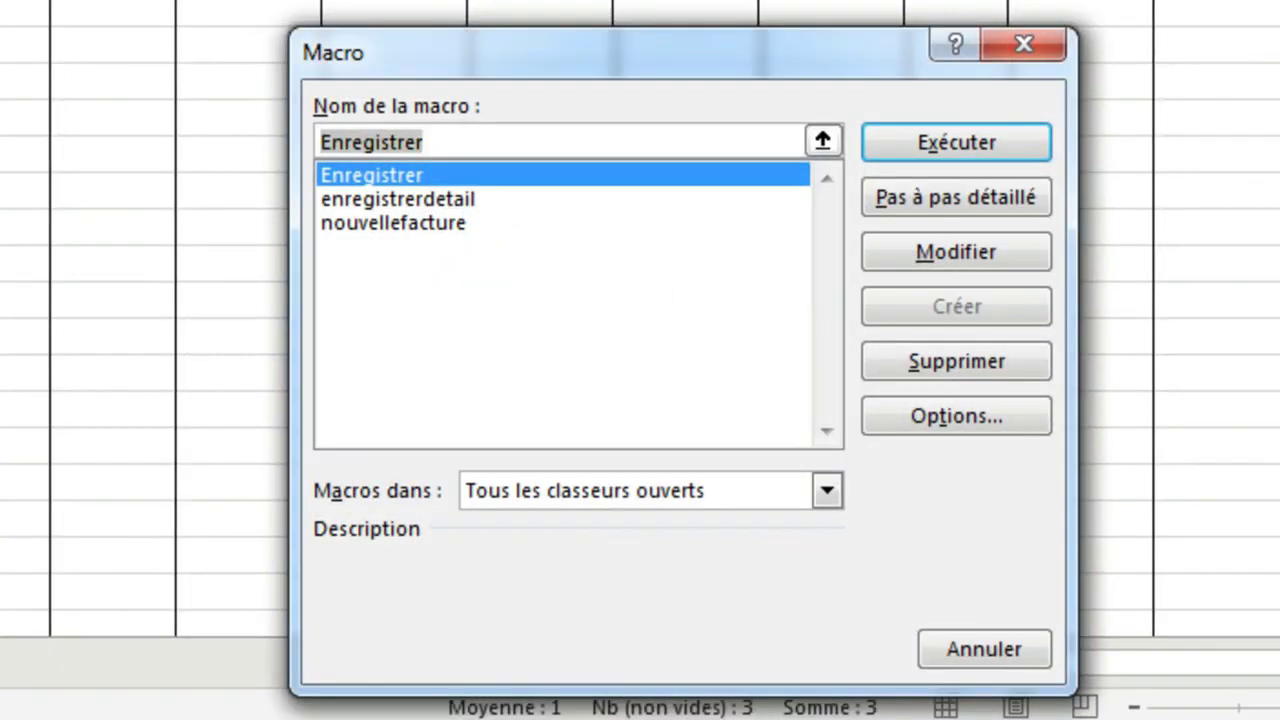
click(371, 200)
click(957, 254)
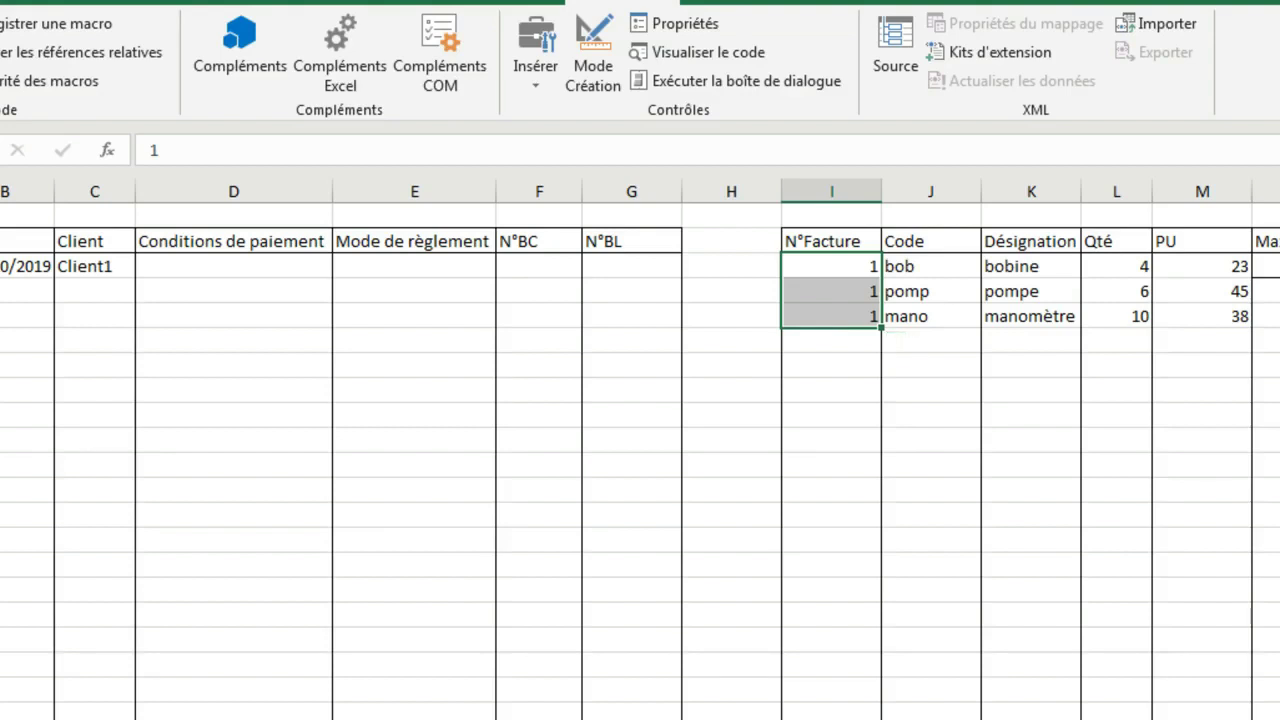
click(10, 715)
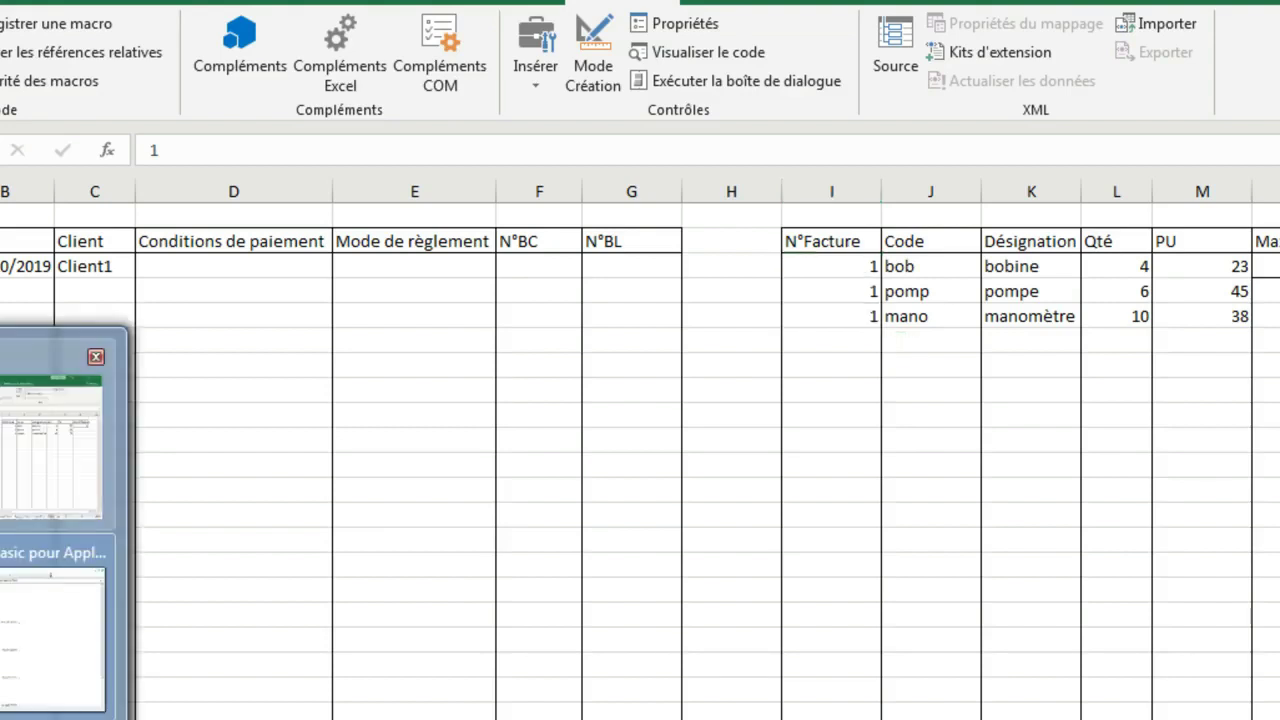
click(45, 625)
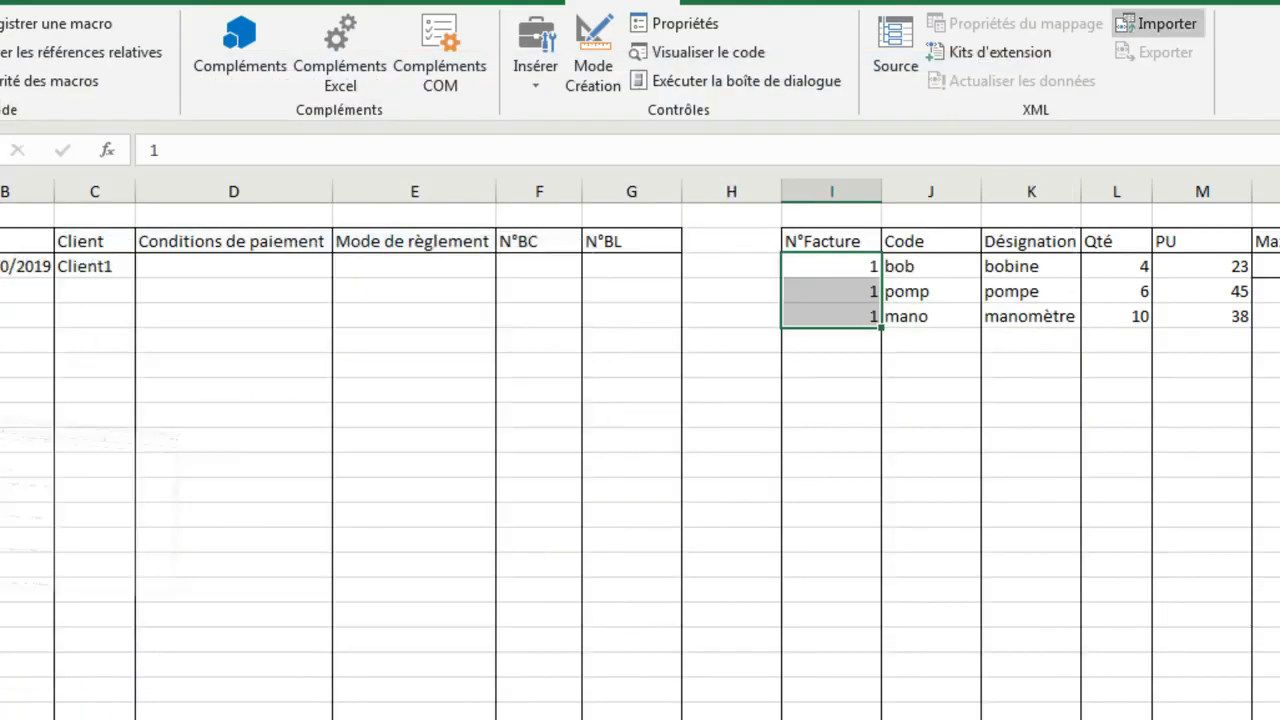
Examine the NBVAL formulas under Nbr code and nbr detail in M11 and N11 of the invoice sheet
key(ctrl+Page_Up)
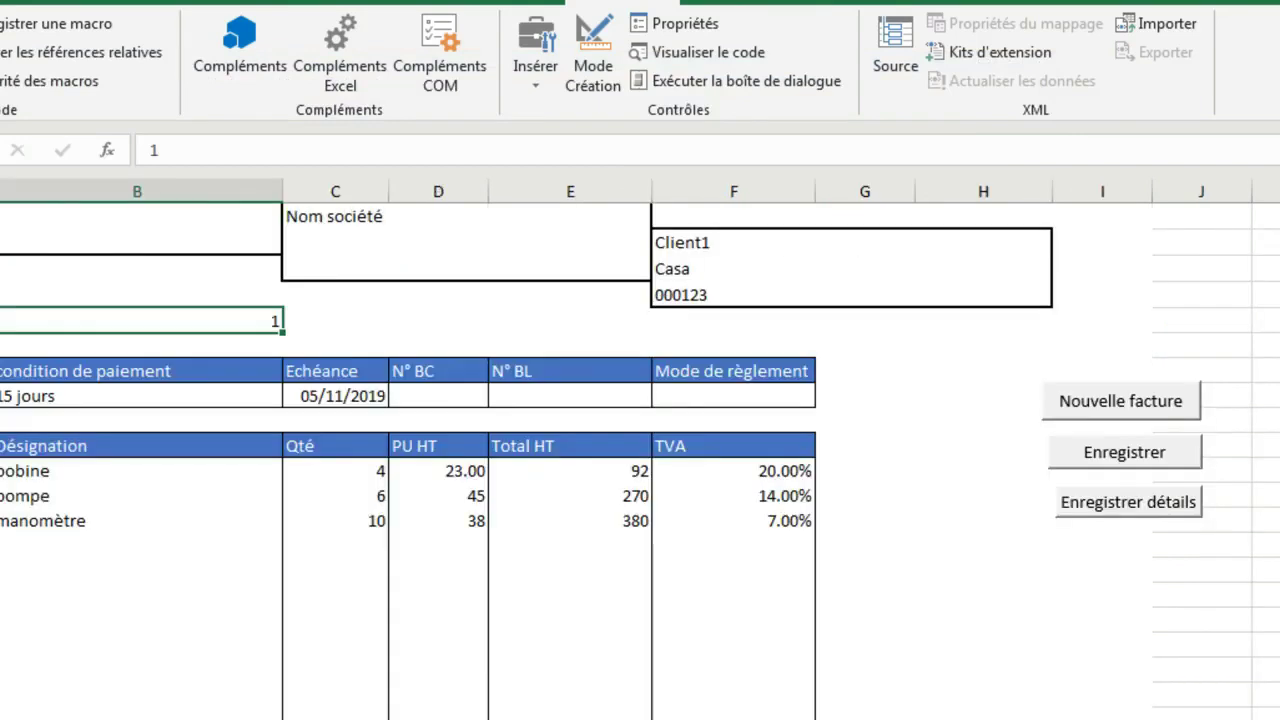
scroll(640, 450, right, 10)
scroll(640, 450, left, 3)
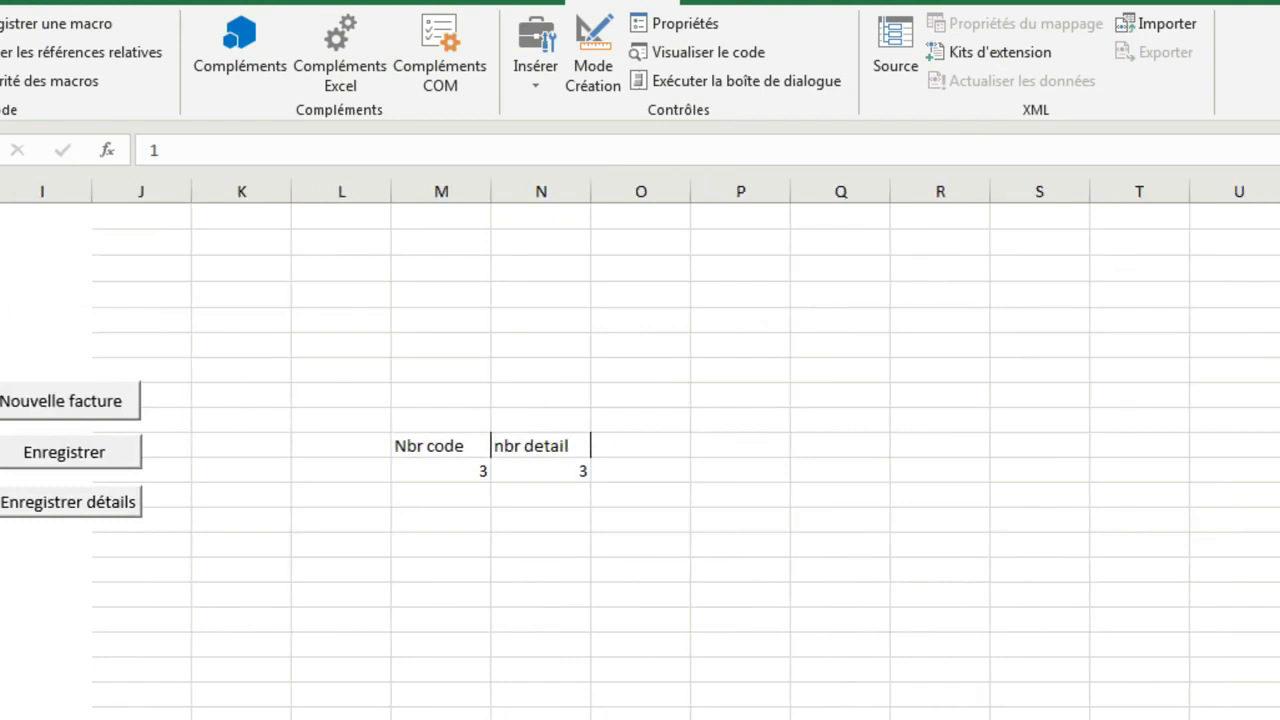
click(441, 446)
key(Tab)
key(Return)
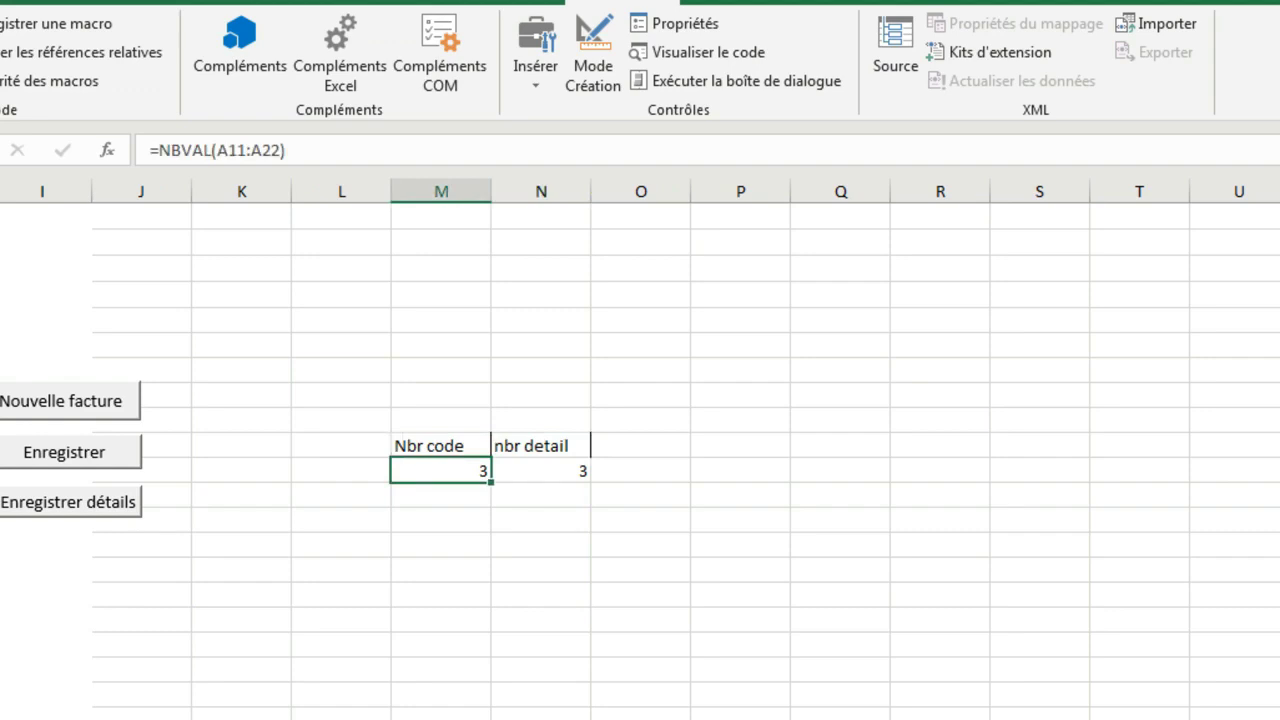
scroll(640, 450, left, 7)
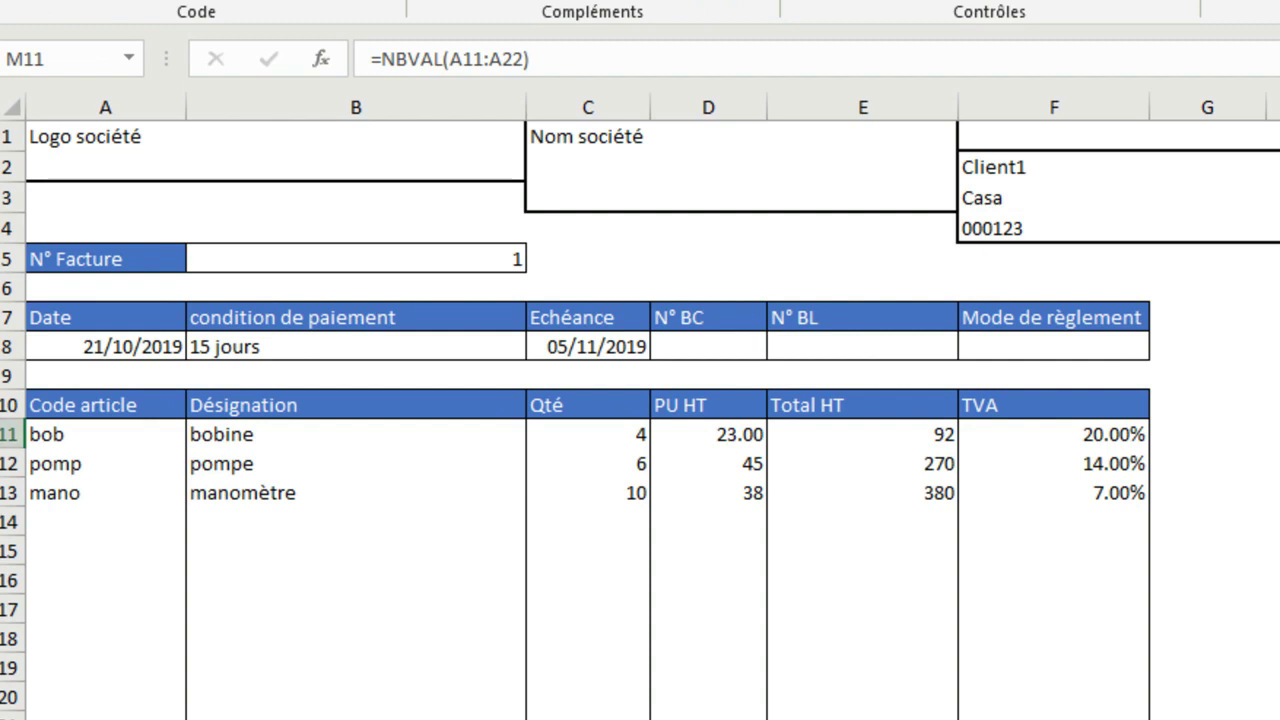
scroll(640, 400, right, 6)
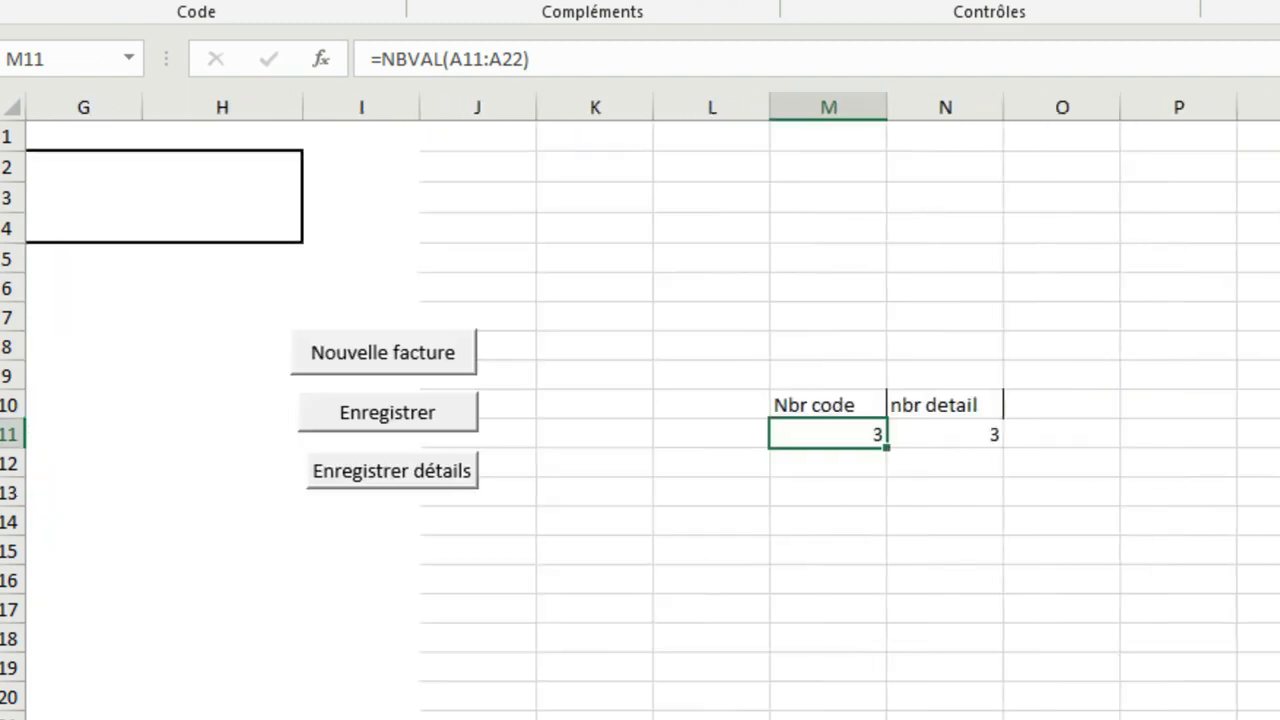
click(945, 434)
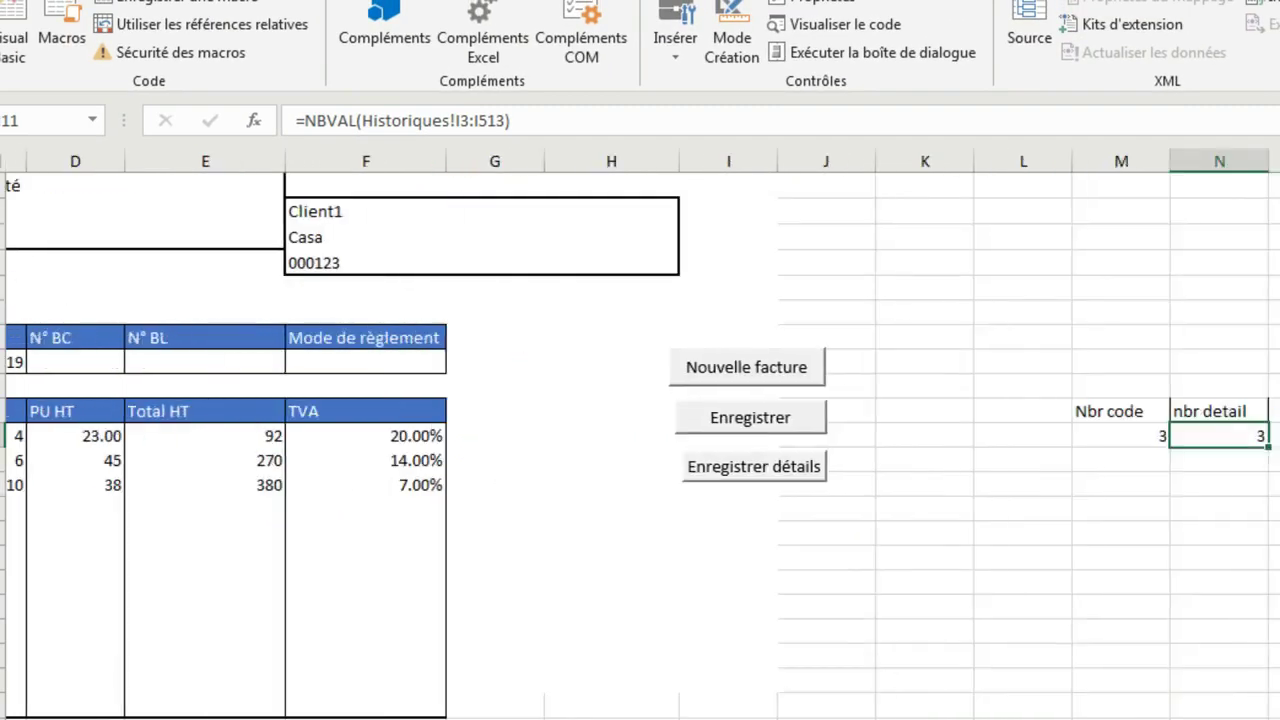
Change the invoice's client in F2 to Client2
scroll(640, 440, left, 4)
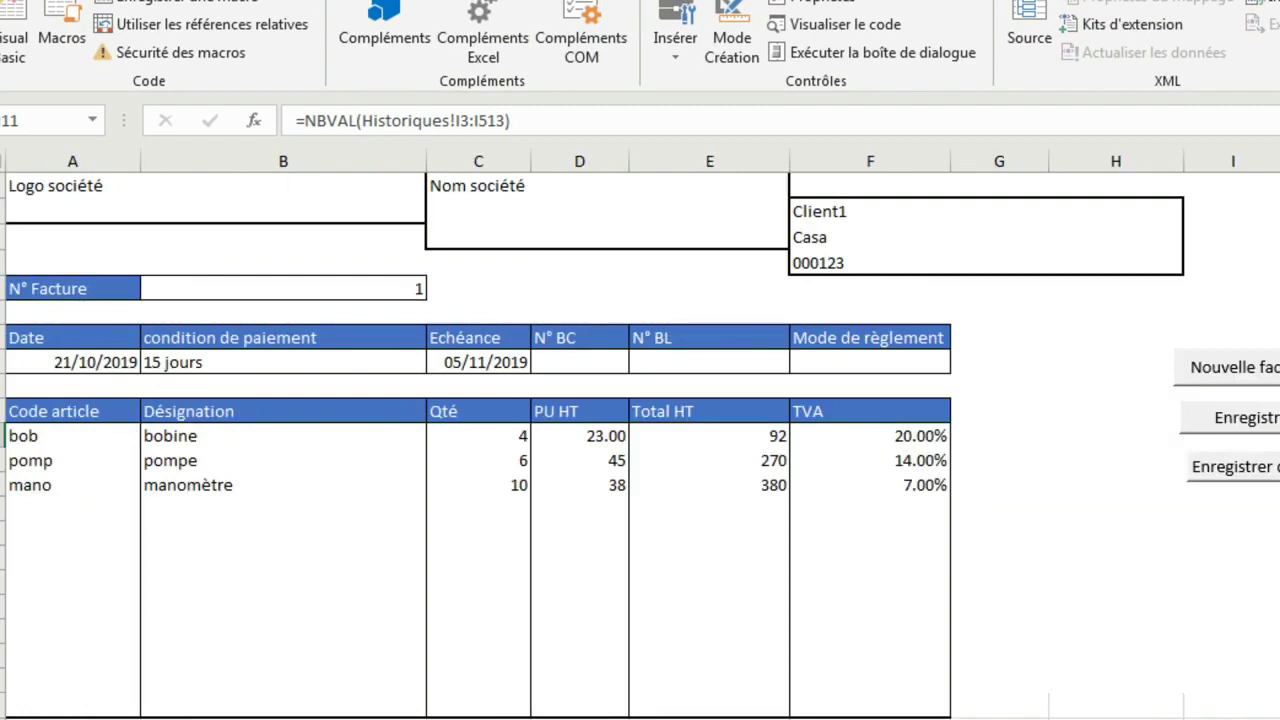
click(870, 212)
click(961, 212)
click(818, 249)
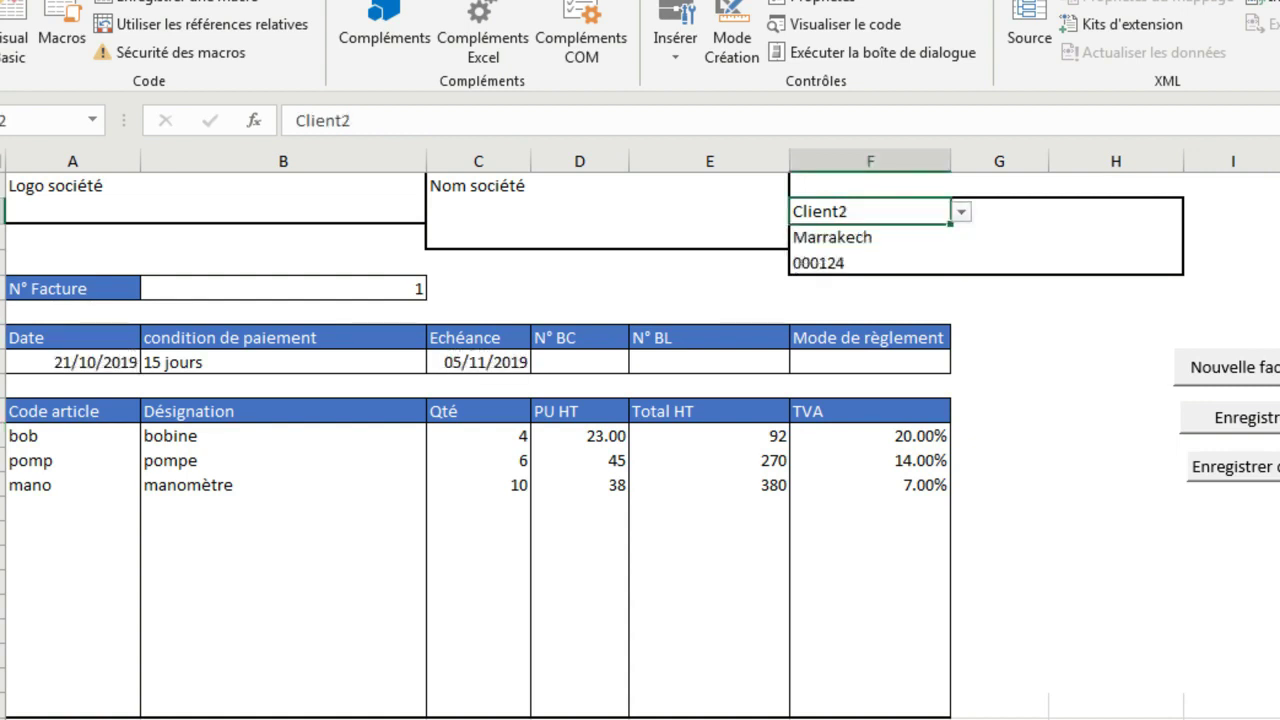
click(283, 289)
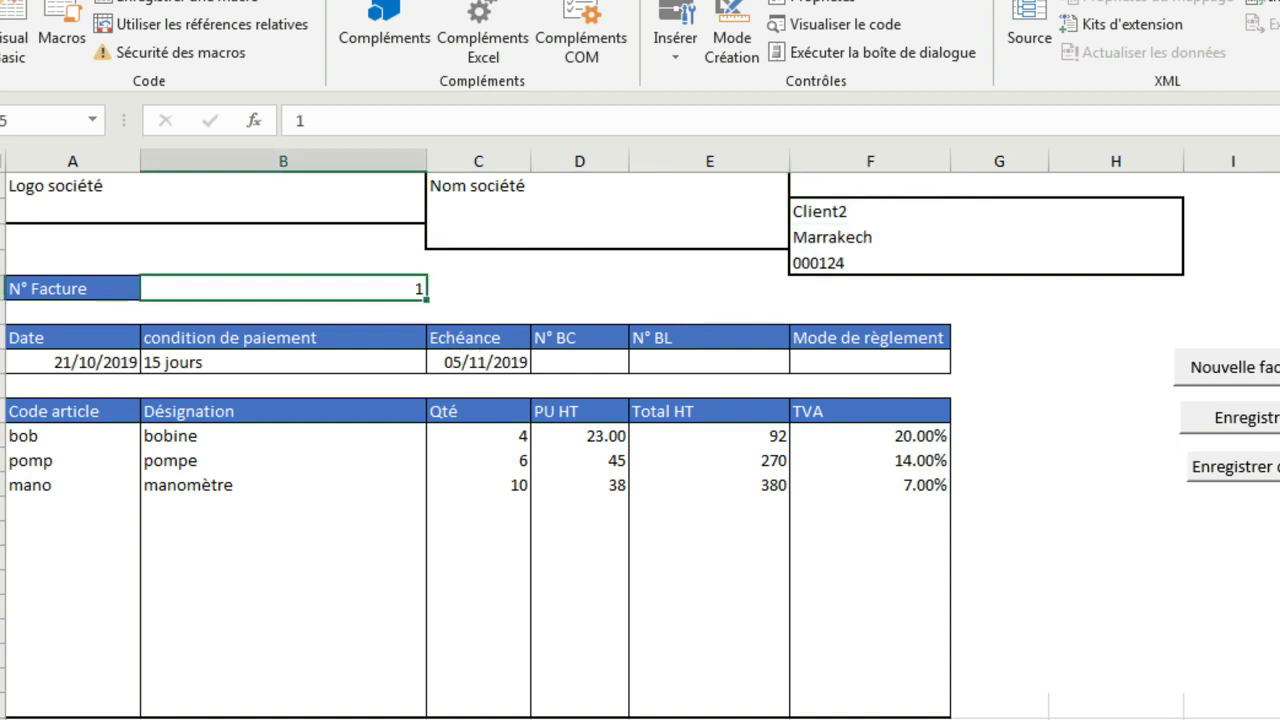
Clear the mano article line in A13:E13 of the invoice
click(73, 485)
drag(73, 485, 710, 485)
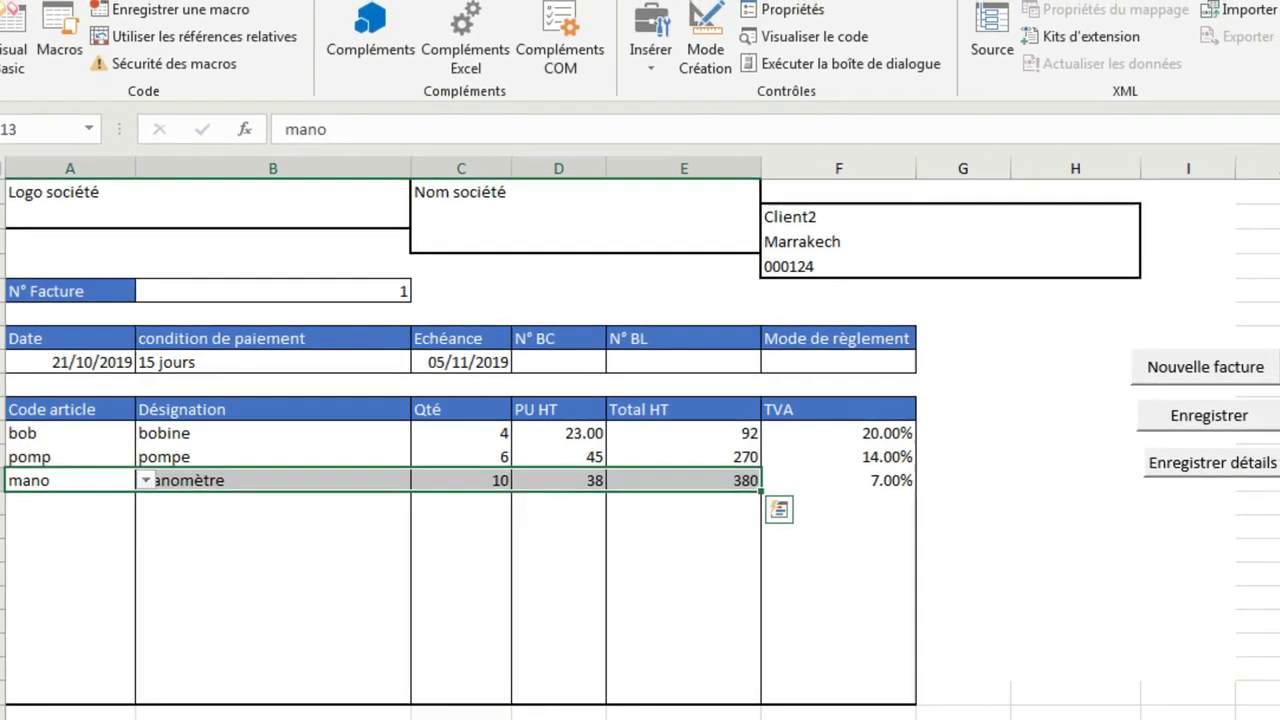
key(Delete)
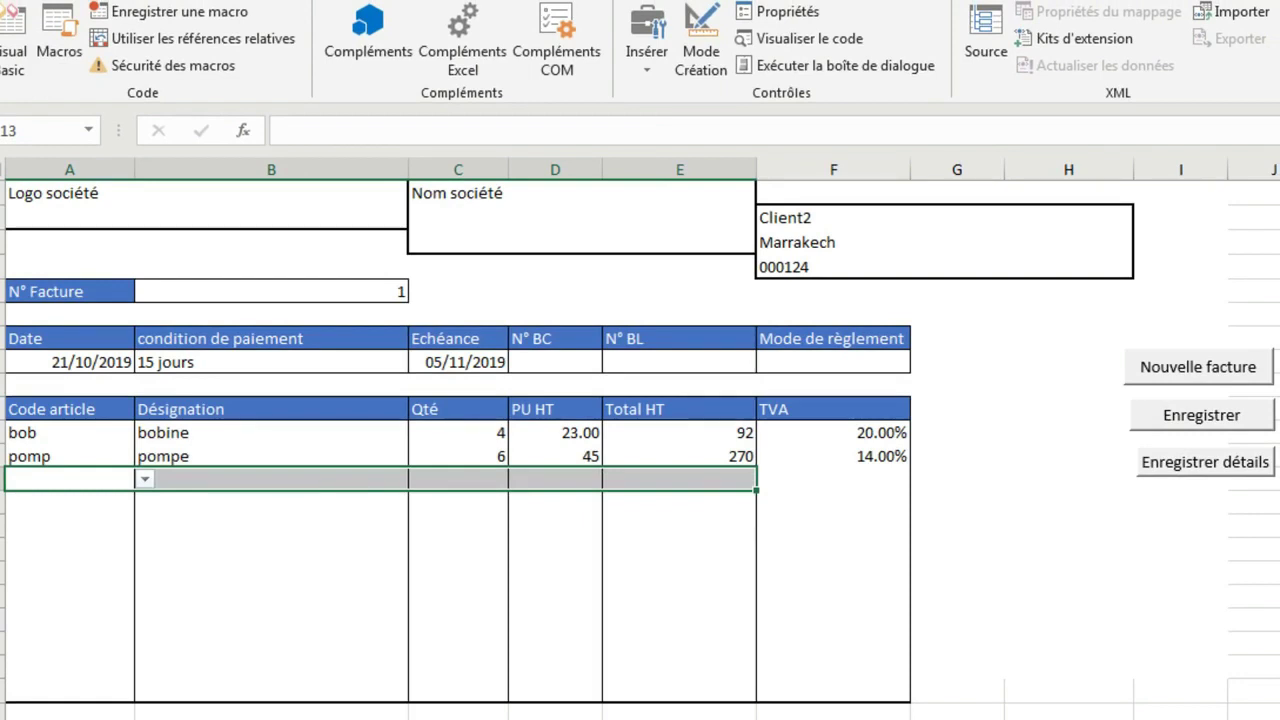
click(271, 292)
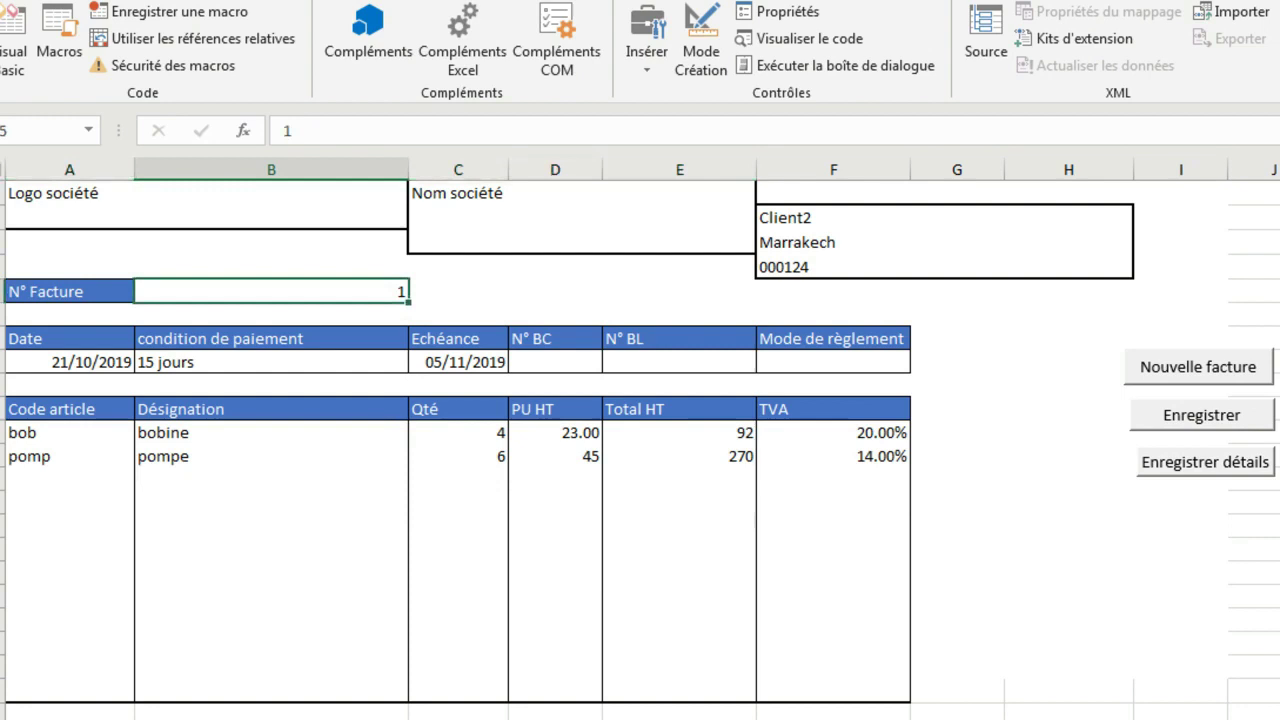
Create a new invoice with Nouvelle facture, choosing Client2 as client and 60 jours as payment condition
click(1198, 367)
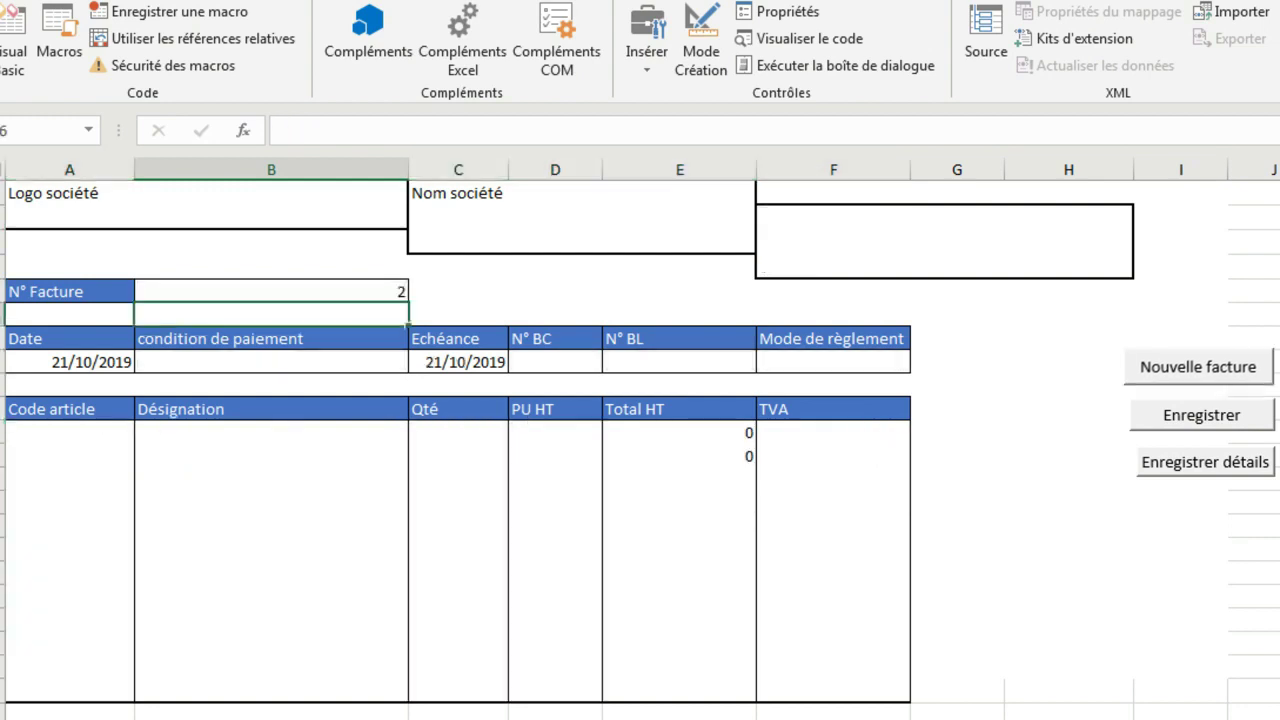
click(918, 219)
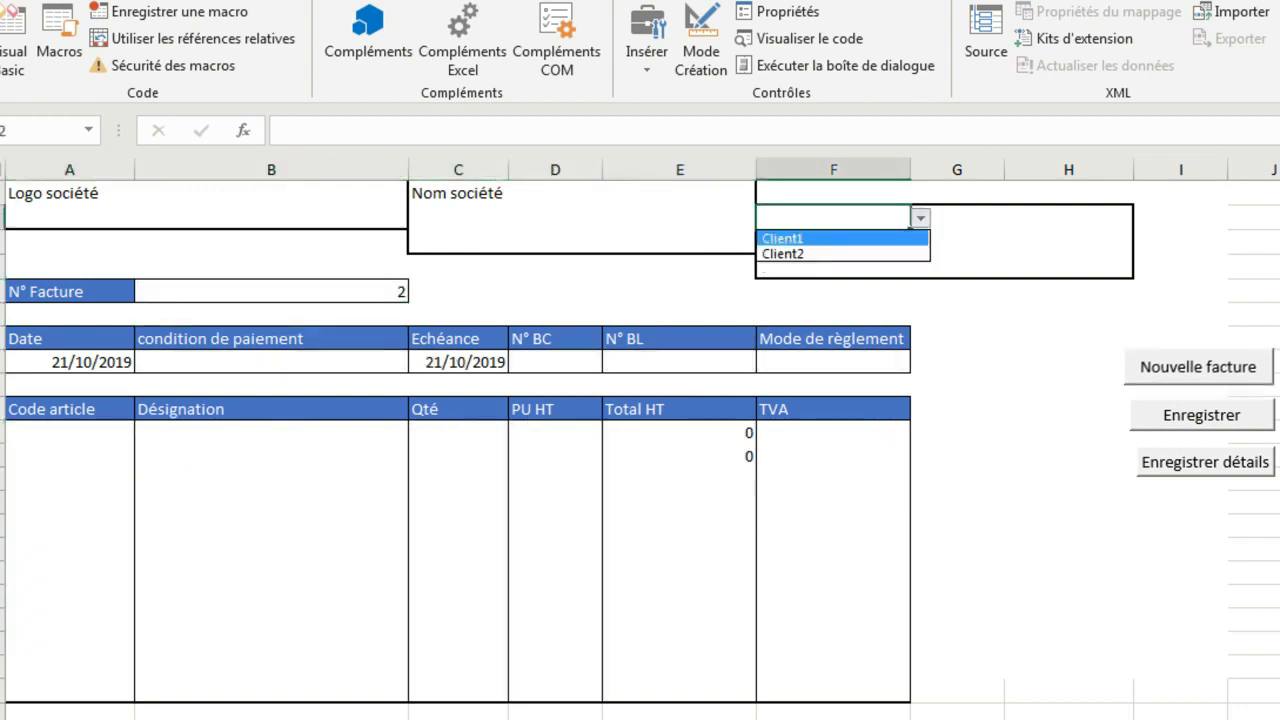
click(800, 254)
click(300, 362)
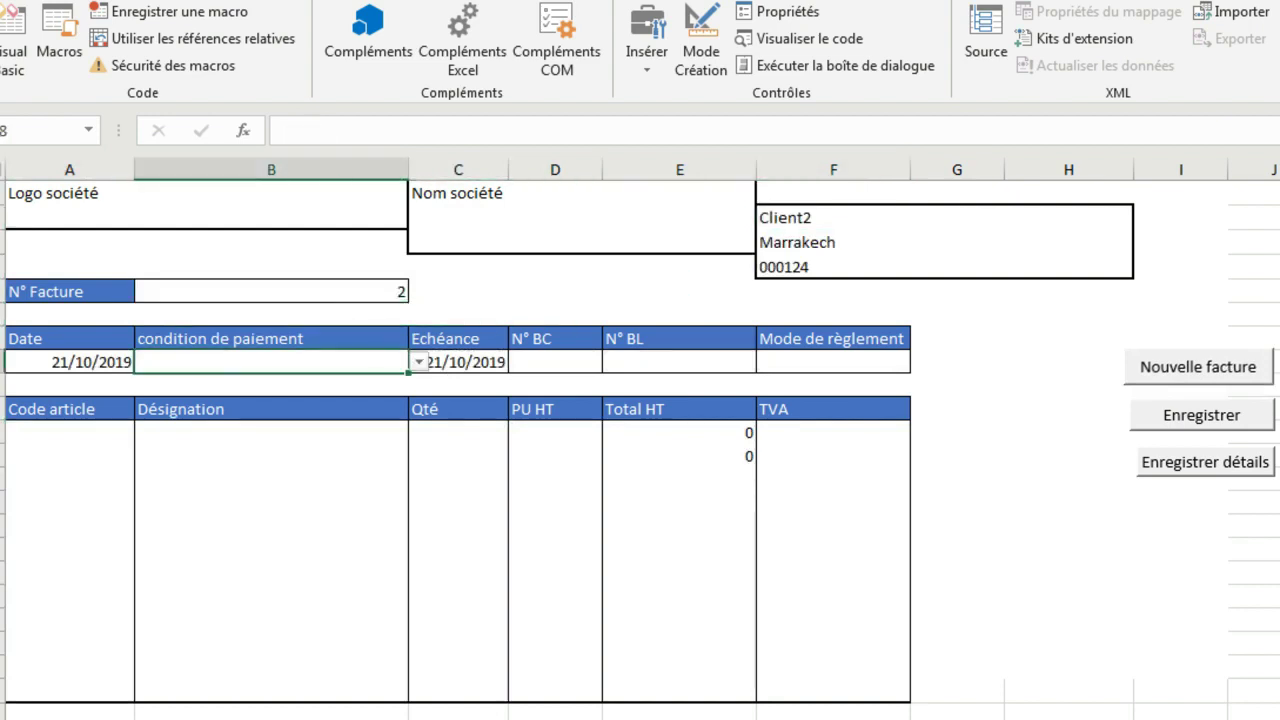
key(alt+Down)
key(Down)
key(Down)
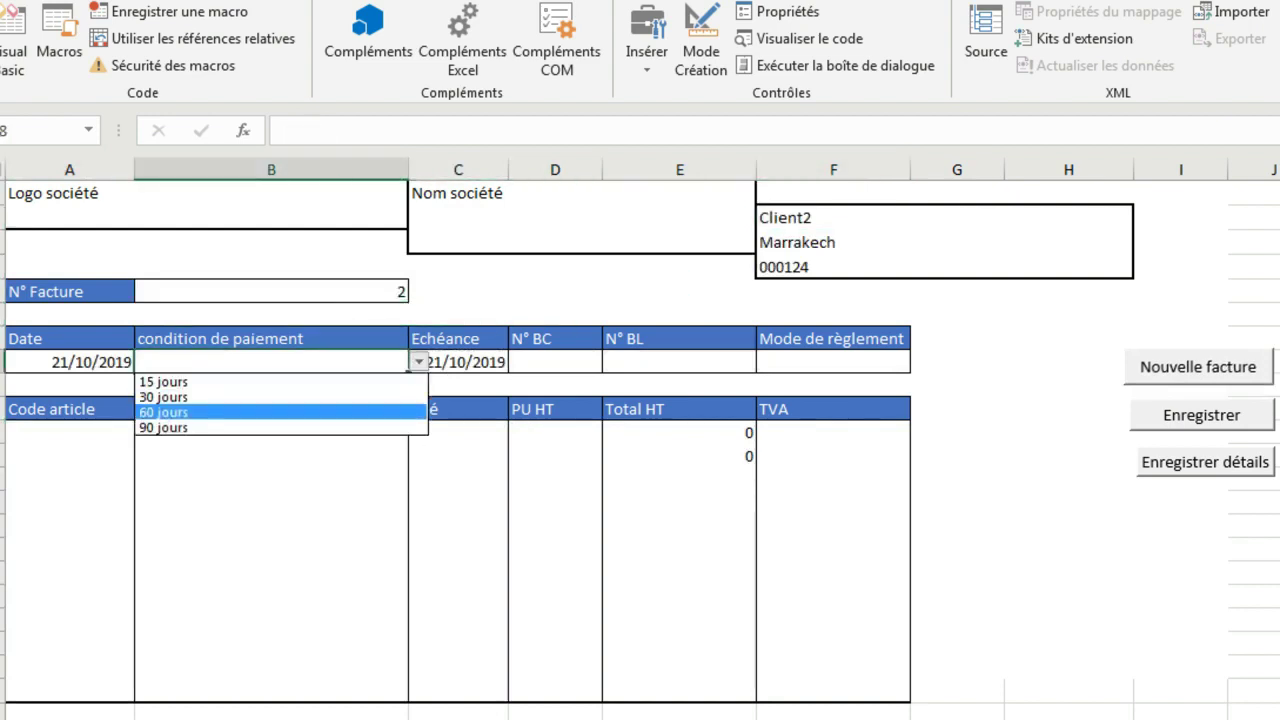
key(Return)
Choose article codes bob in A11 and pomp in A12 for the invoice lines
click(80, 433)
click(145, 432)
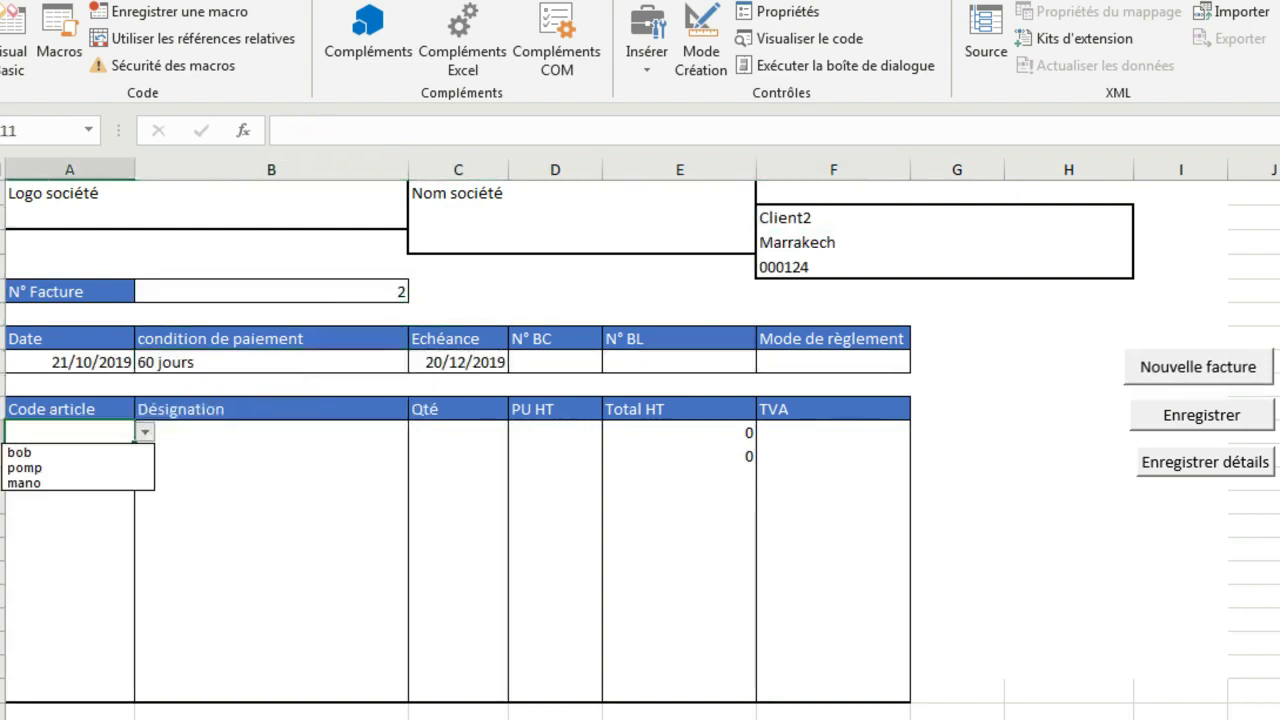
key(Return)
key(Tab)
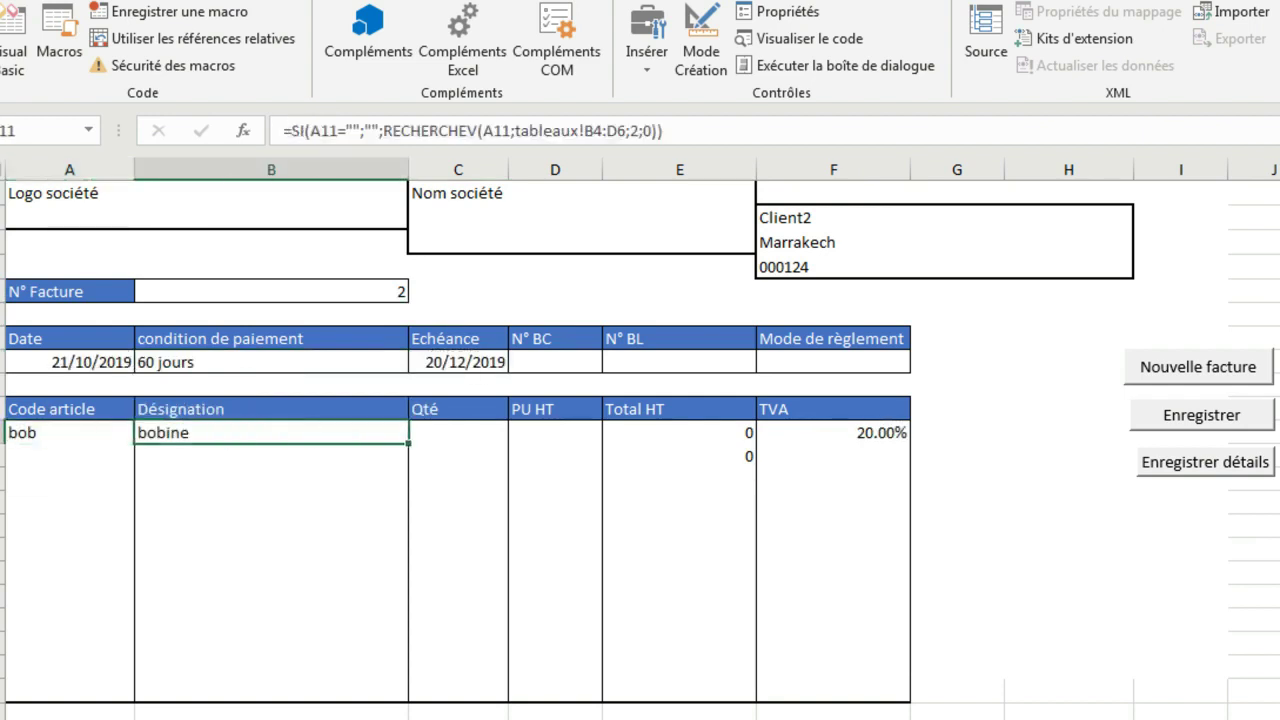
key(Return)
click(145, 456)
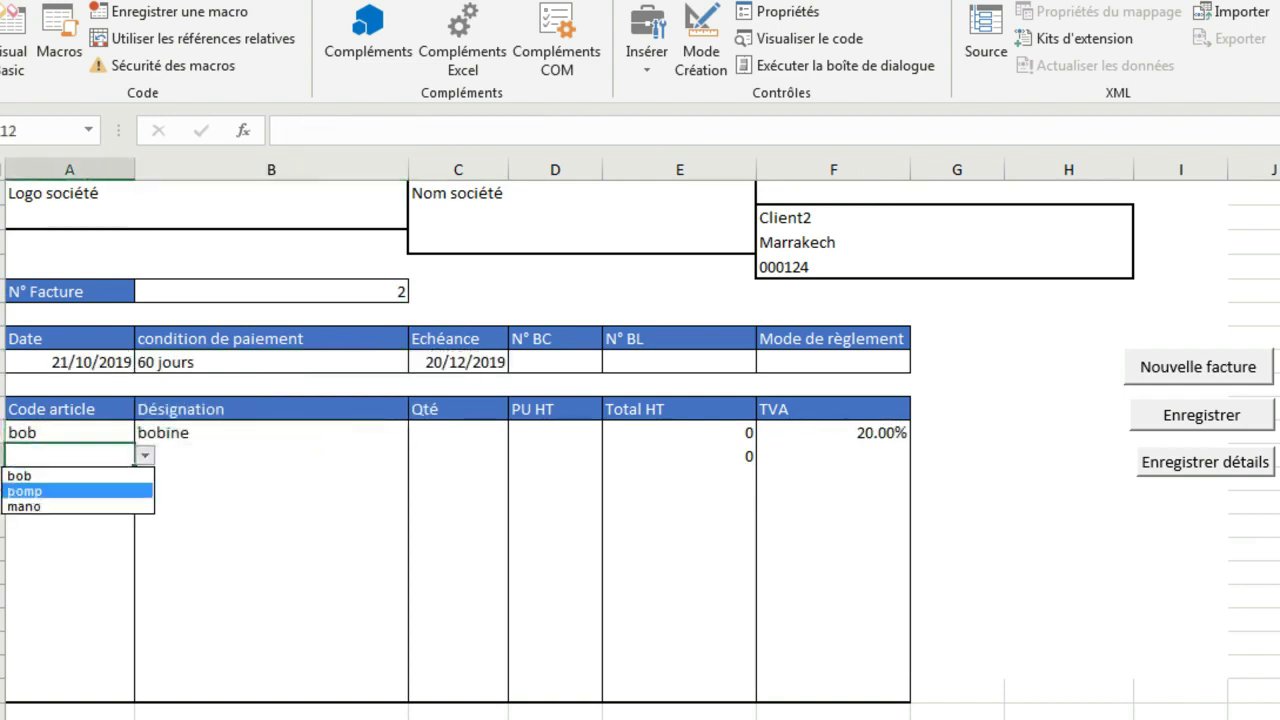
click(40, 491)
Enter quantities 10 and 5 and unit prices 3 and 67 for the bob and pomp lines
click(458, 433)
text(10)
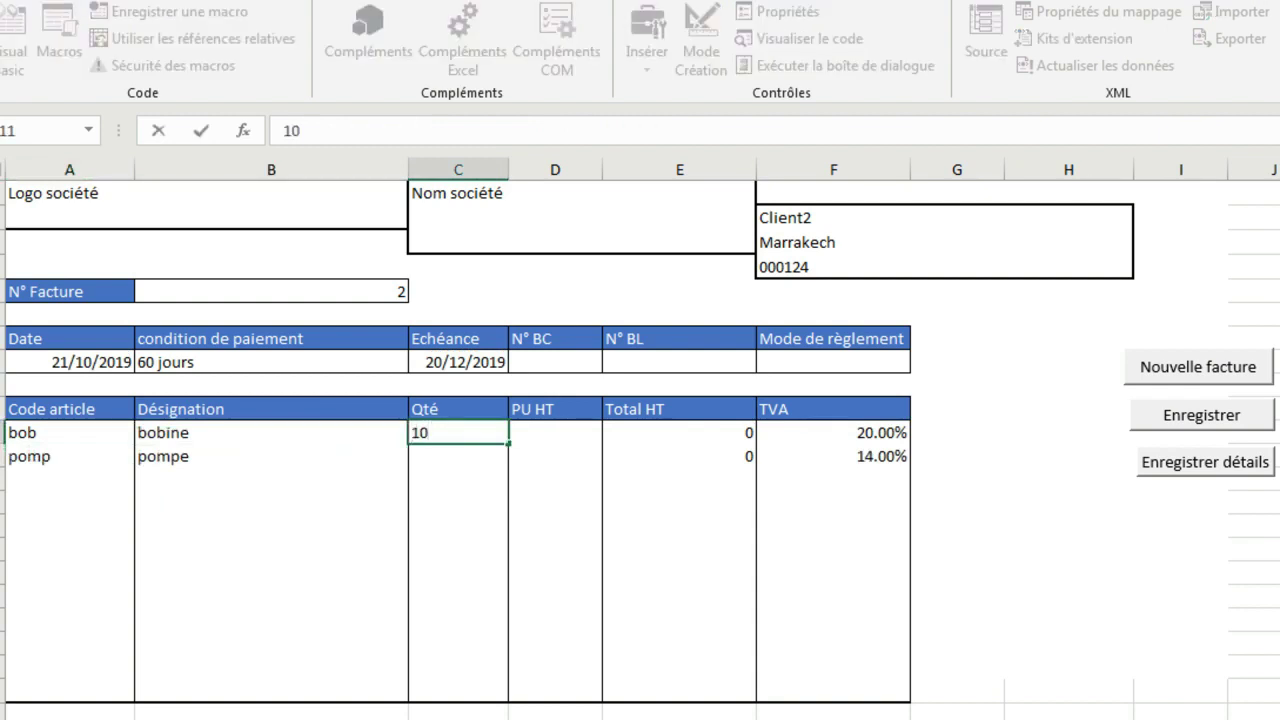
key(Return)
text(5)
click(555, 433)
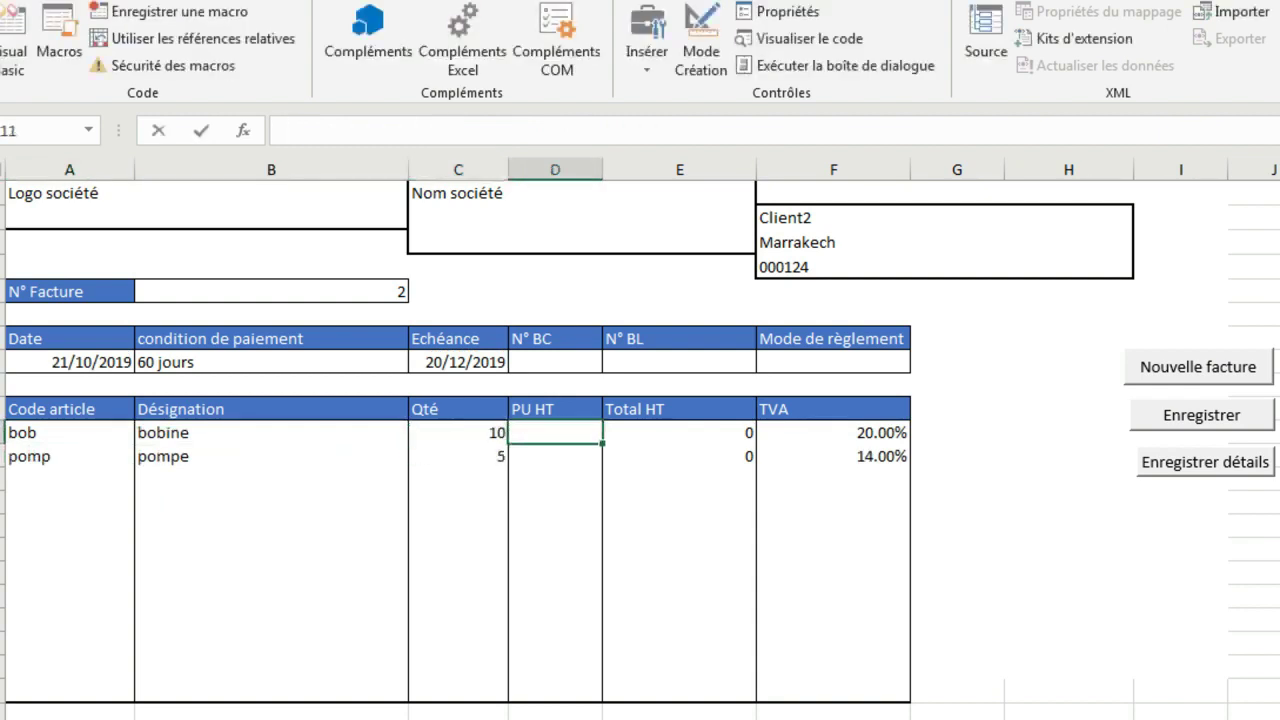
text(3)
key(Return)
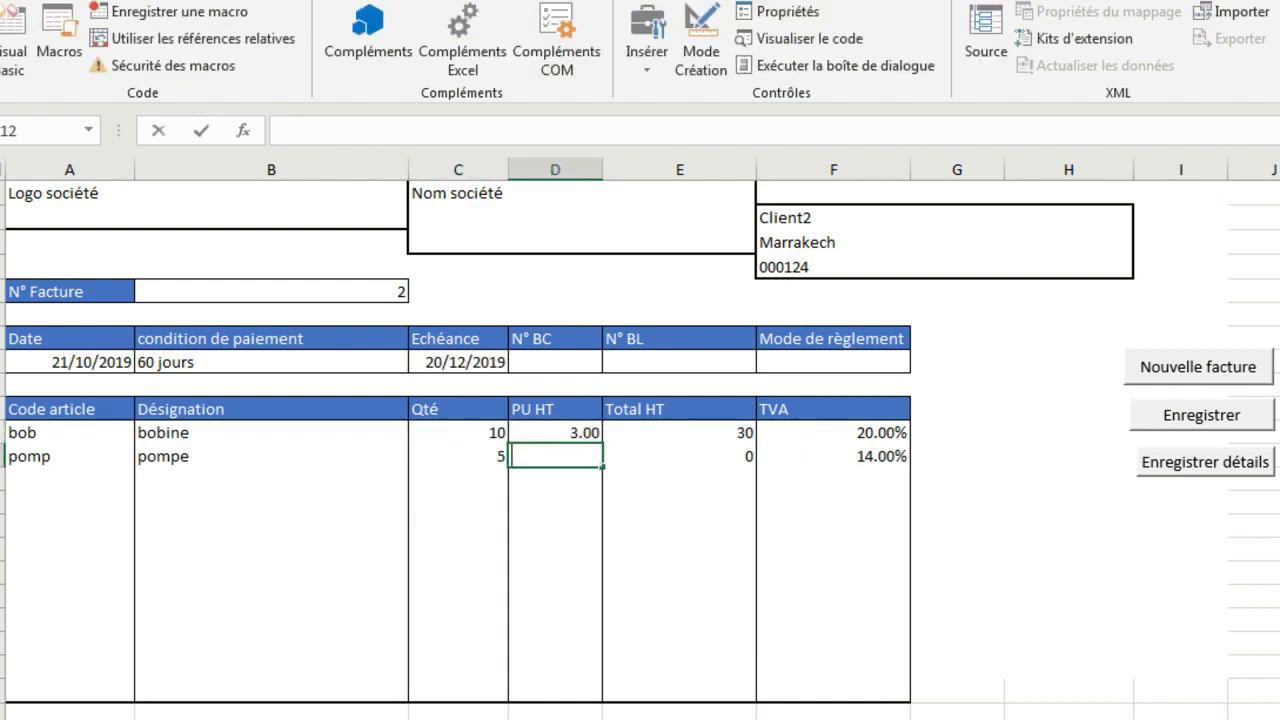
text(67)
click(679, 526)
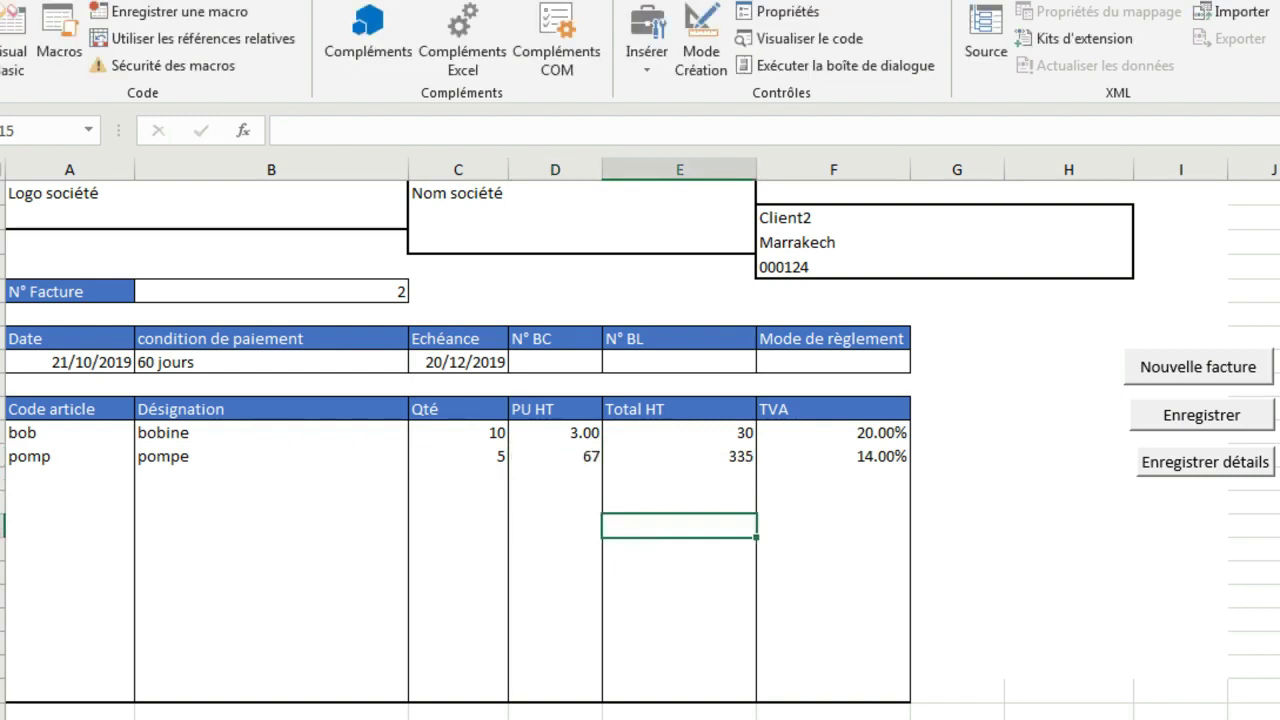
Save the new invoice and its line details to Historiques, and check the stored rows and the Nbr code and nbr detail counts
click(1205, 462)
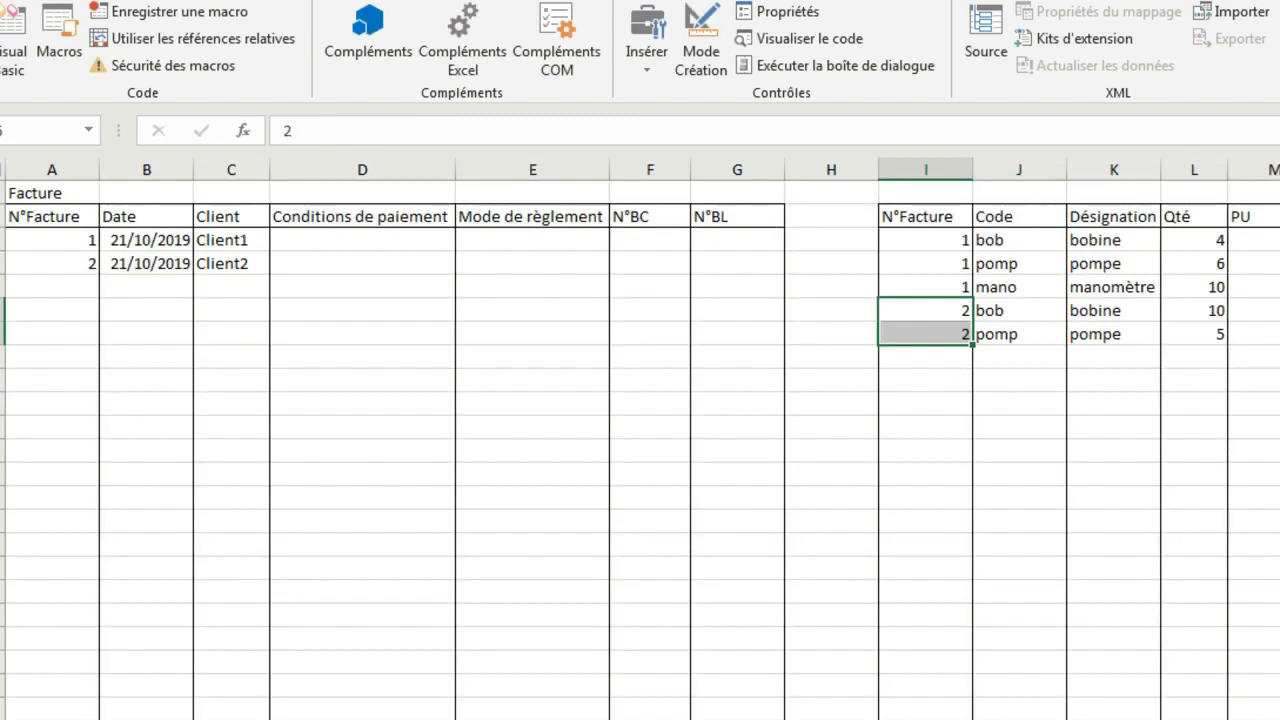
scroll(640, 440, right, 2)
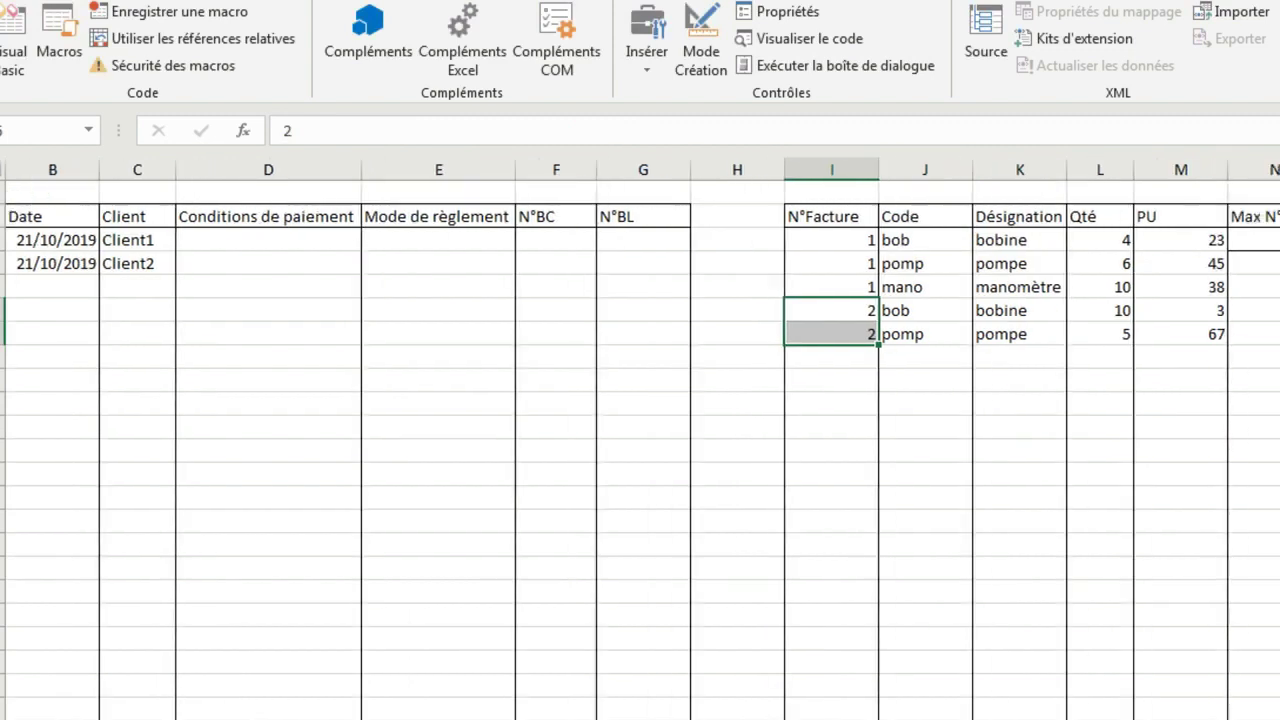
key(ctrl+Page_Up)
scroll(640, 440, right, 1)
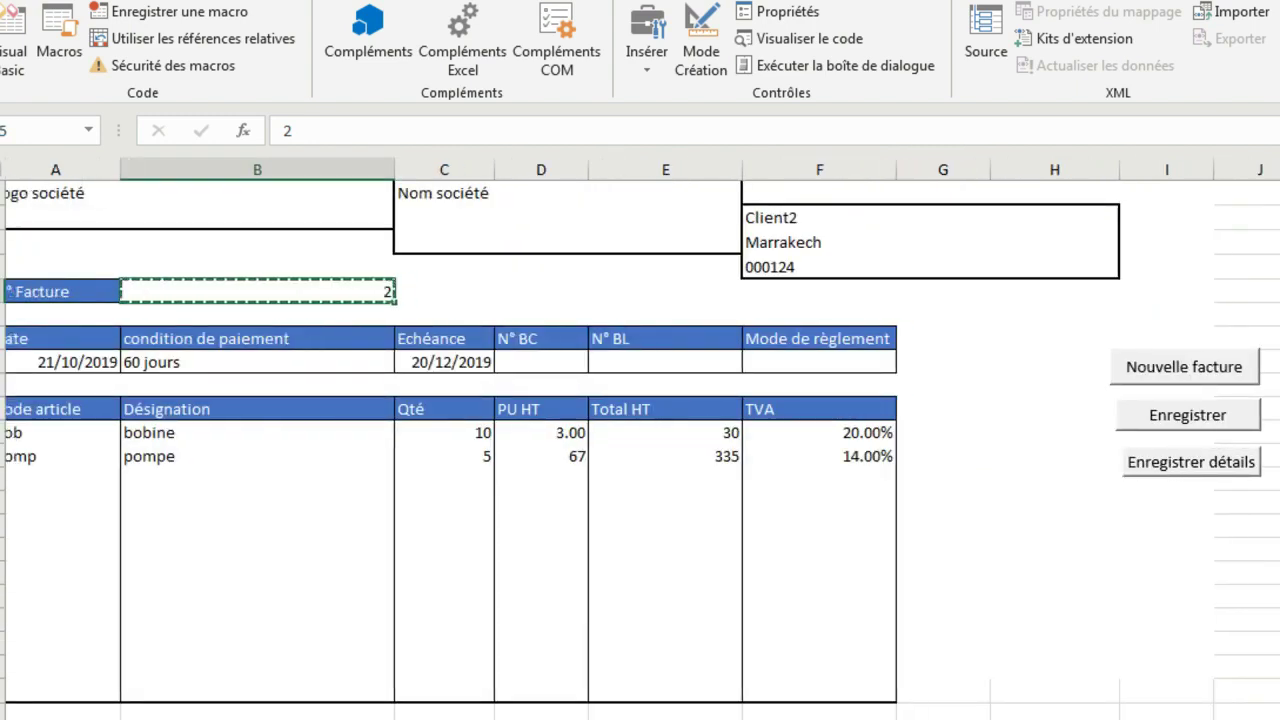
scroll(640, 440, right, 4)
scroll(640, 440, left, 2)
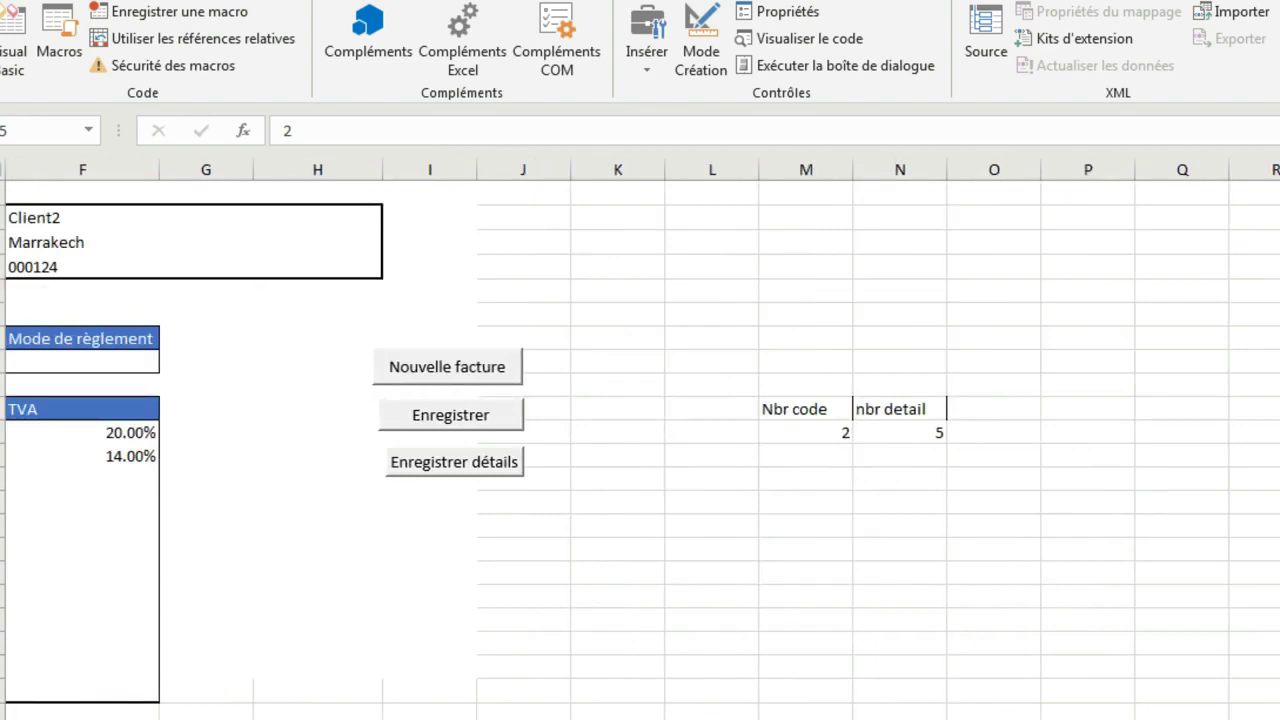
Examine the enregistrerdetail macro's code in the Visual Basic editor alongside the Historiques detail rows, and return to the invoice sheet
mouse_move(2, 492)
click(122, 585)
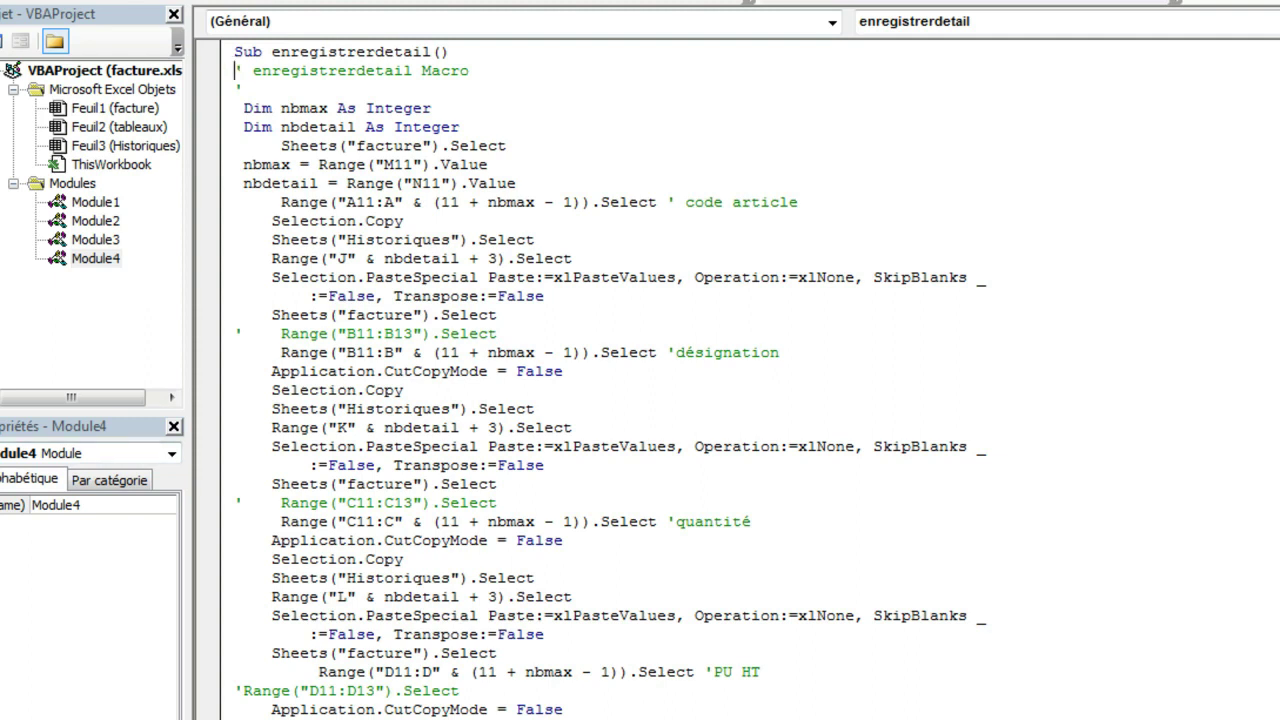
mouse_move(1, 489)
click(123, 410)
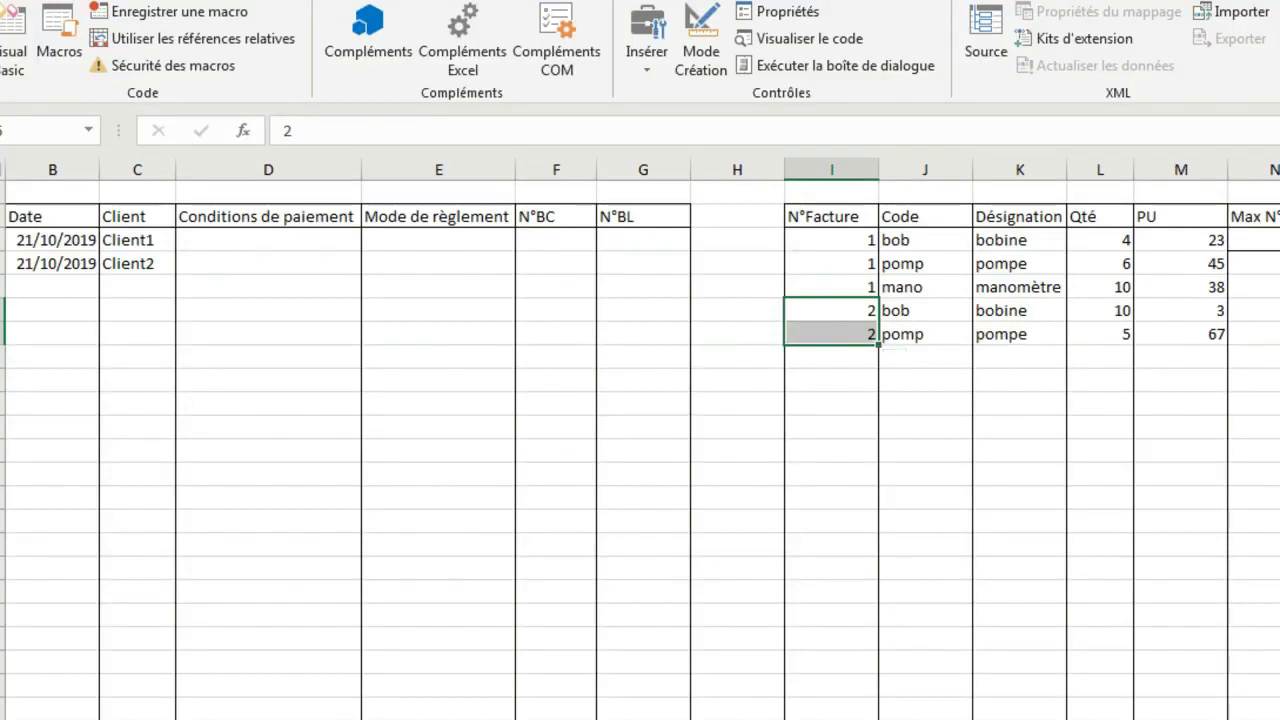
click(125, 718)
click(20, 514)
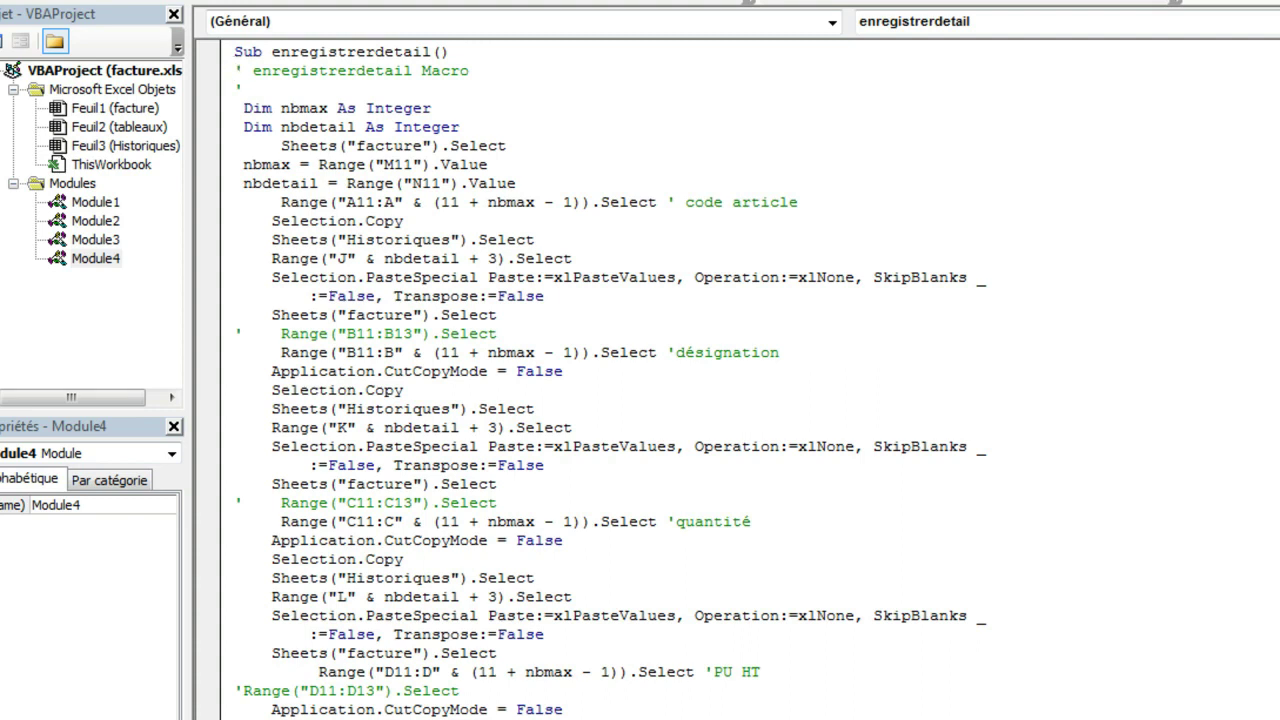
mouse_move(2, 489)
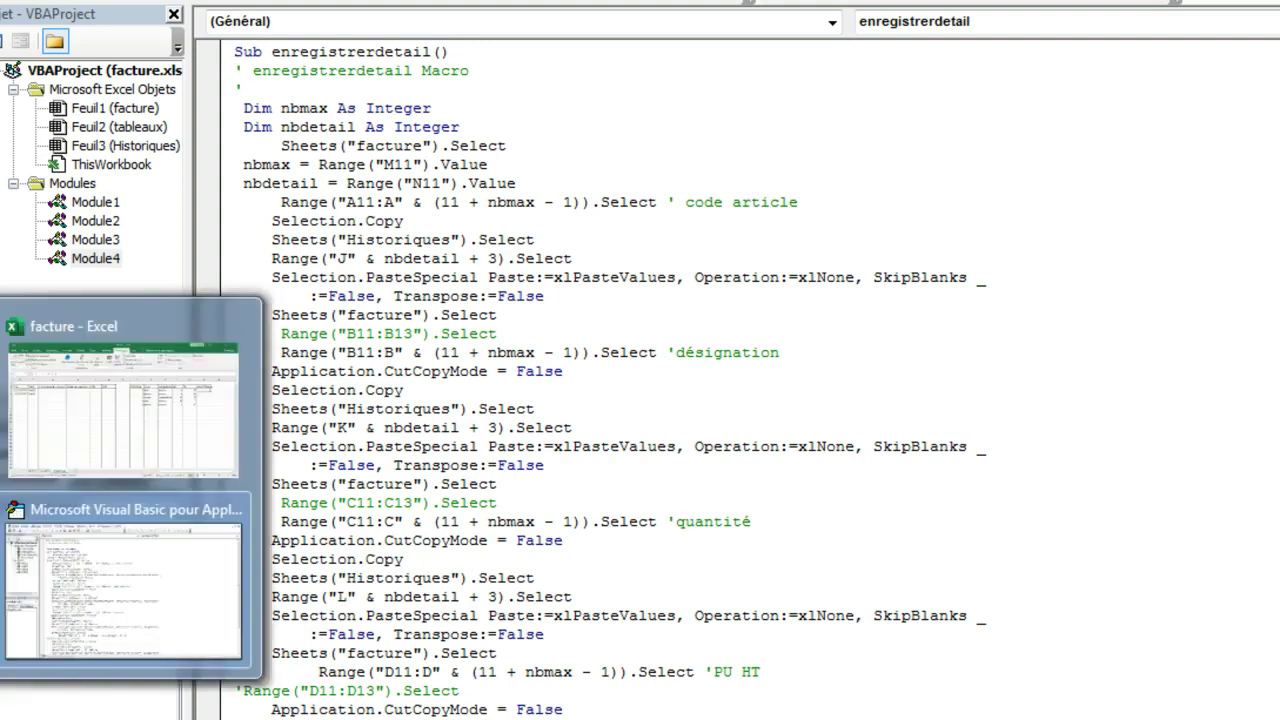
click(128, 405)
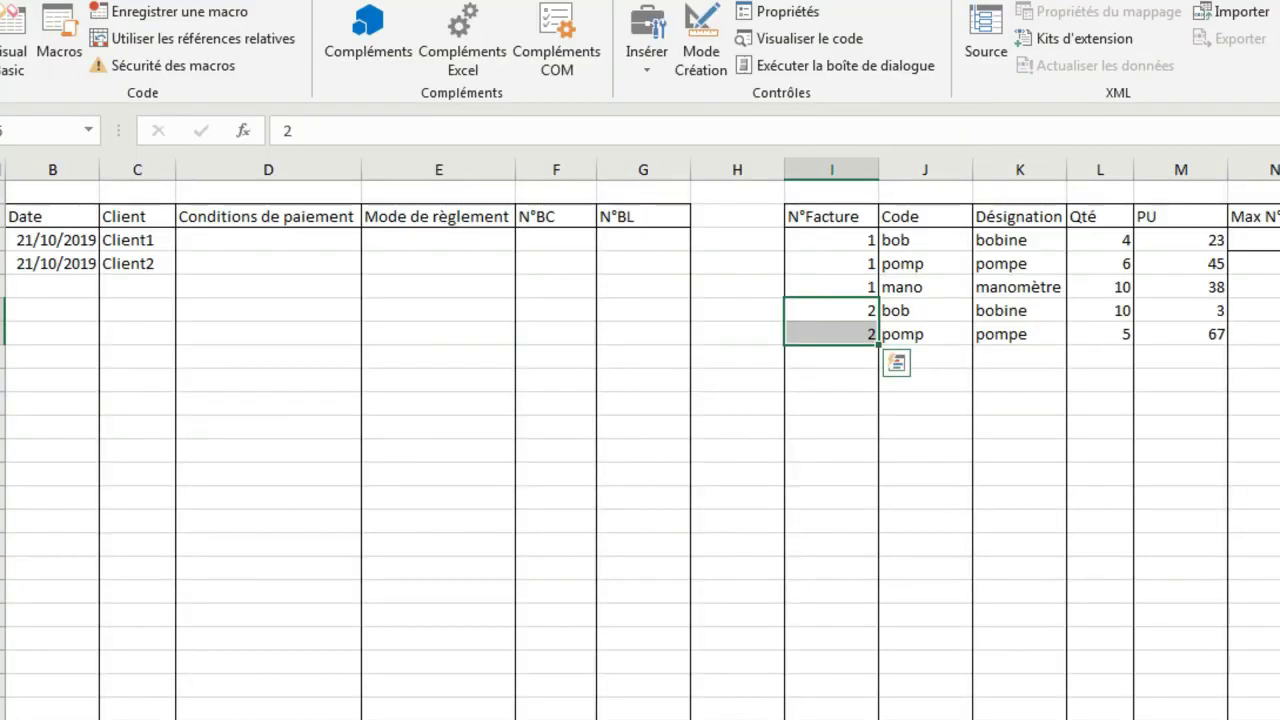
click(2, 287)
click(2, 240)
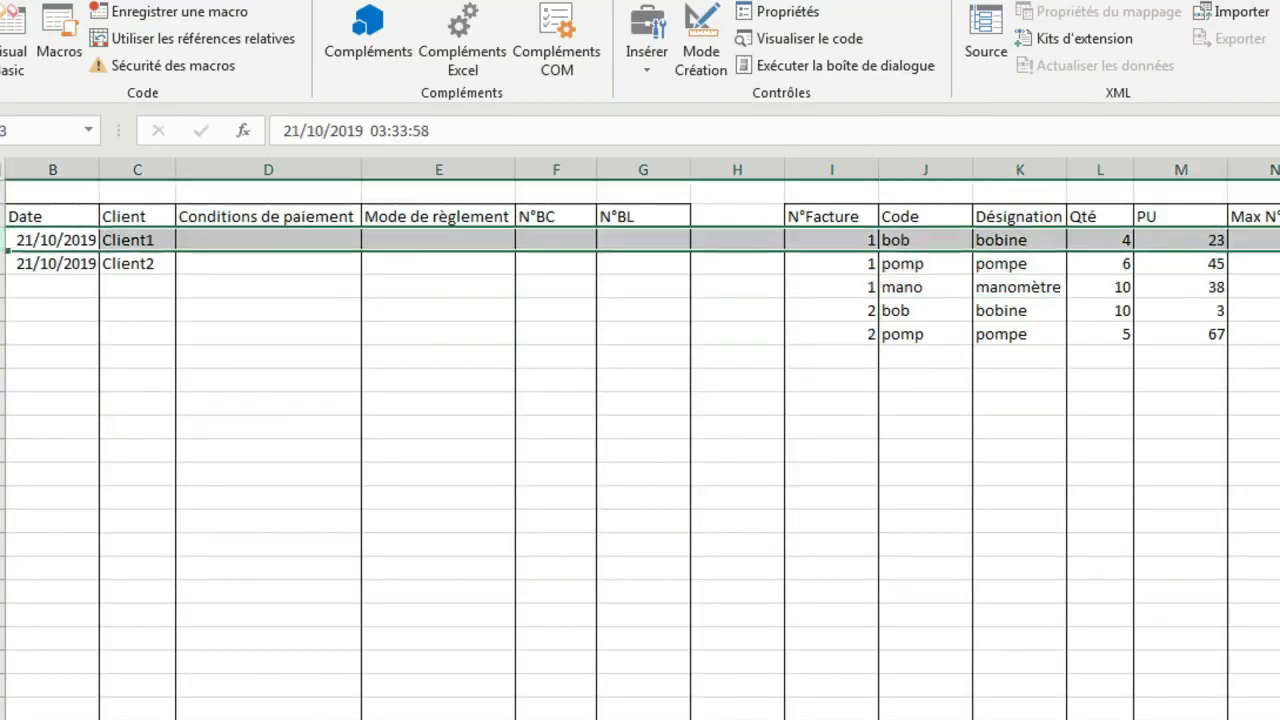
click(2, 489)
click(129, 586)
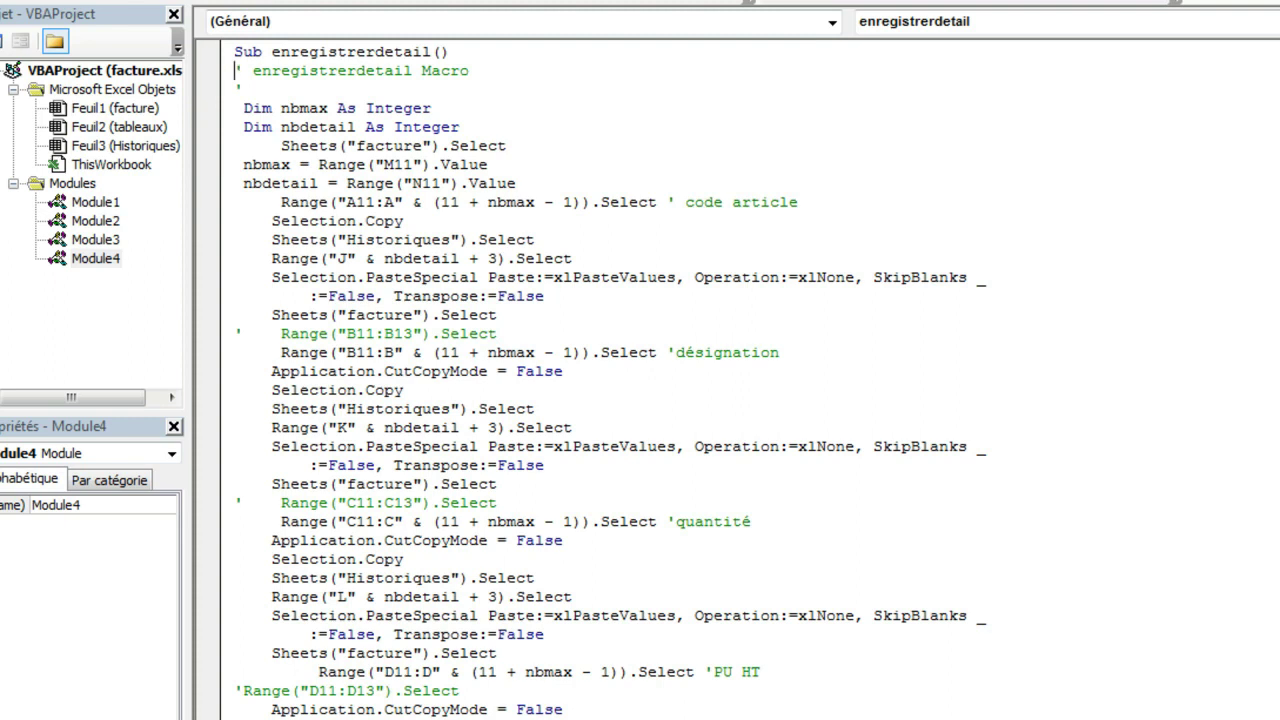
mouse_move(0, 488)
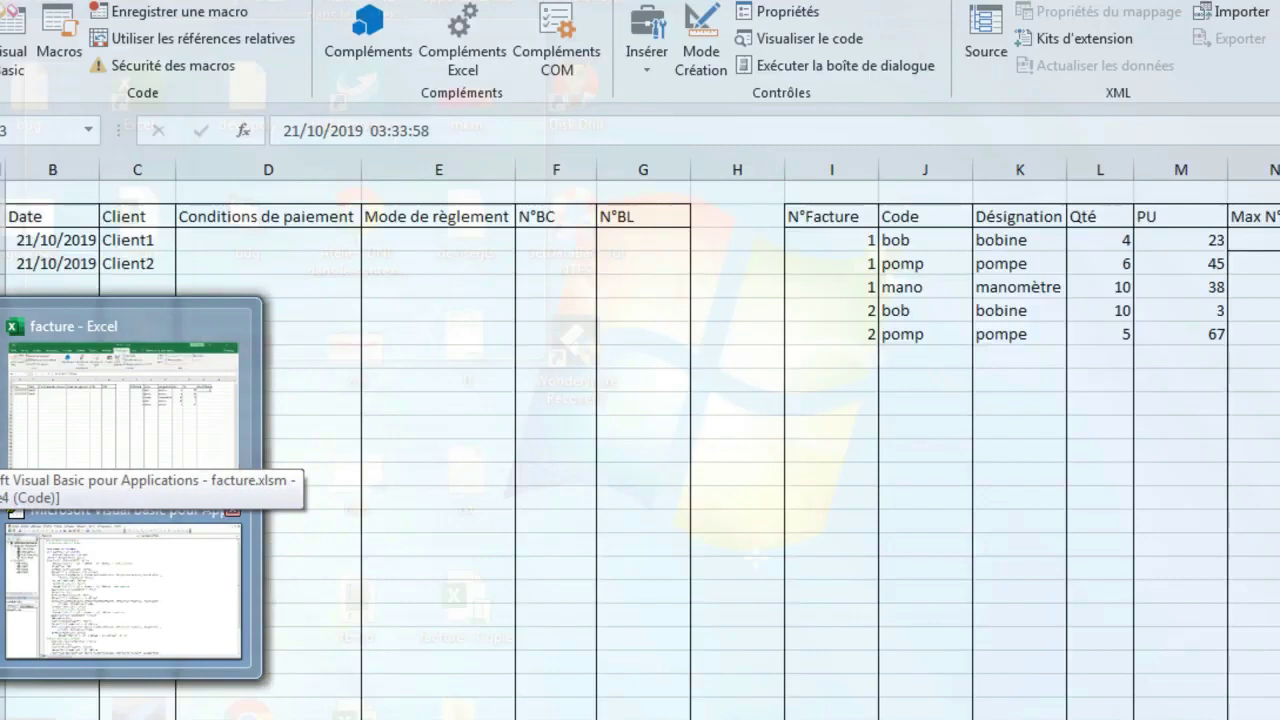
click(123, 410)
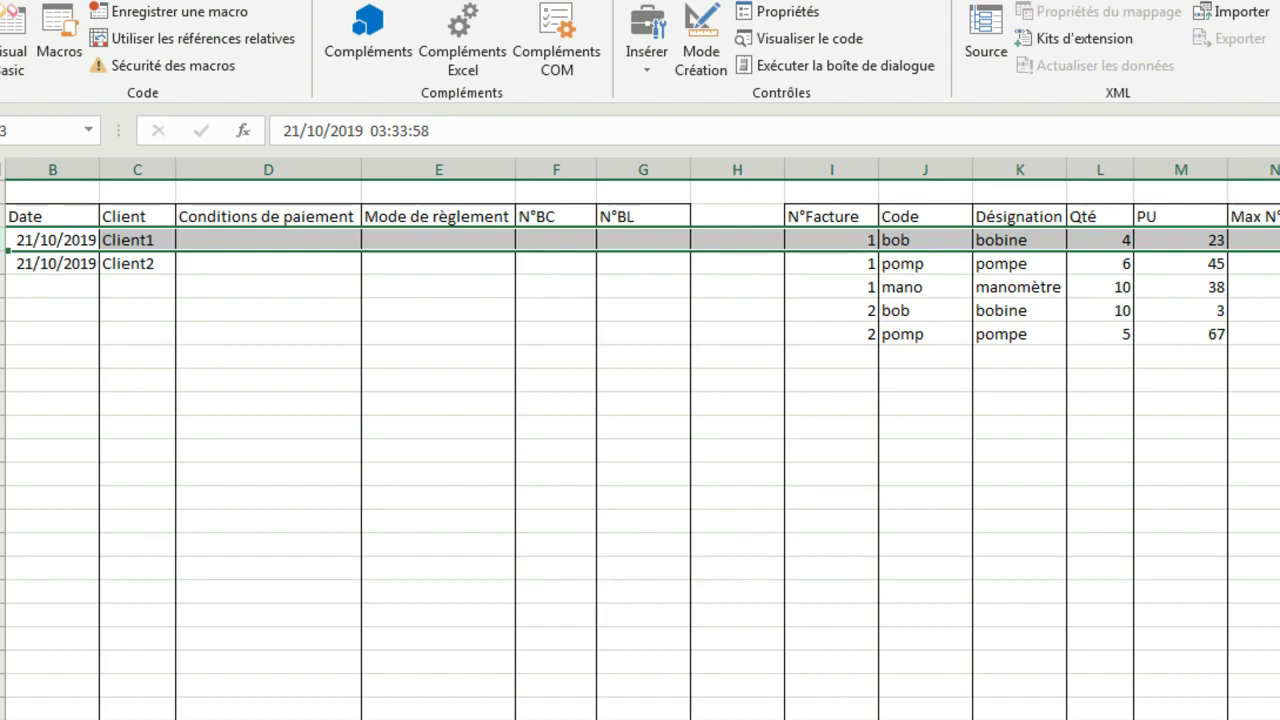
key(ctrl+Page_Up)
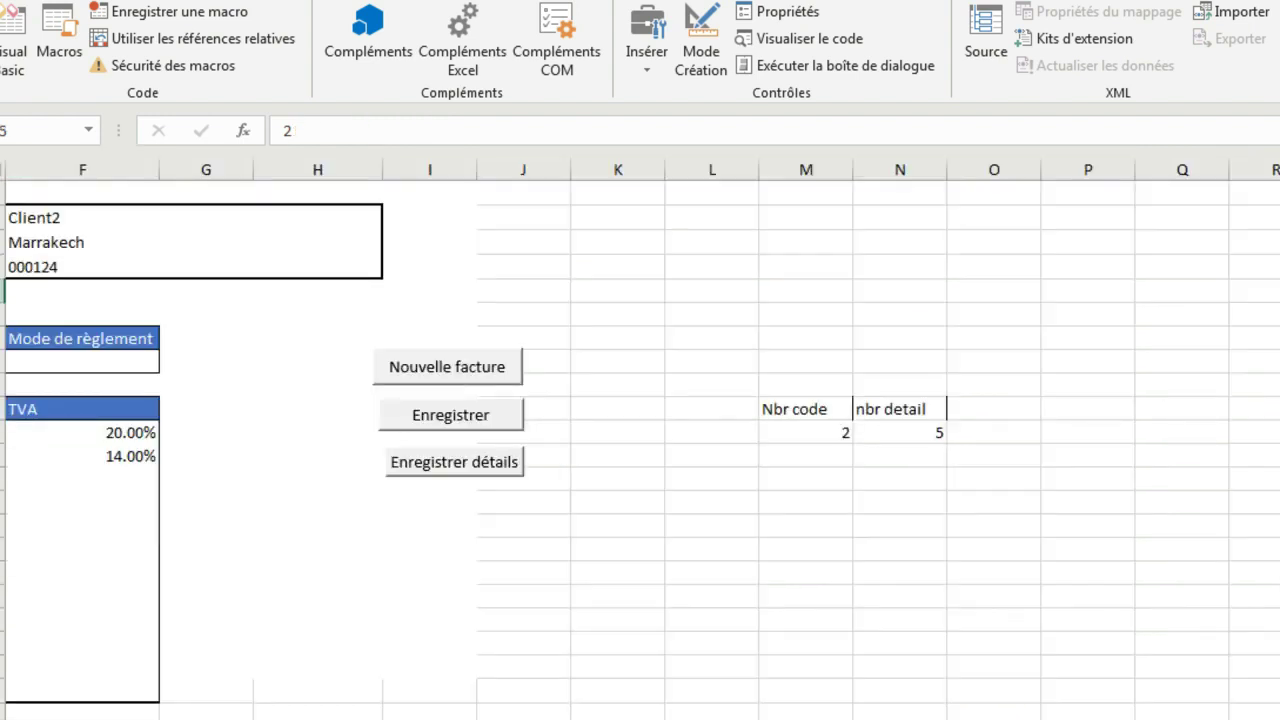
scroll(640, 440, left, 5)
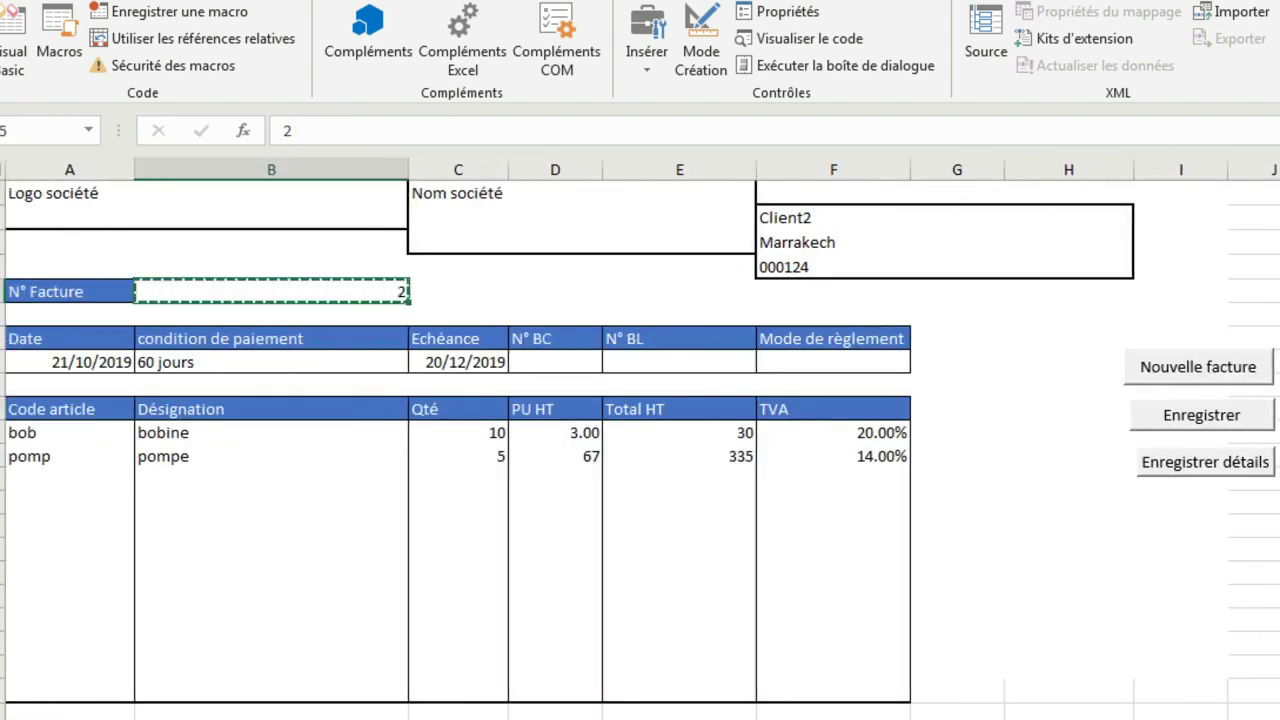